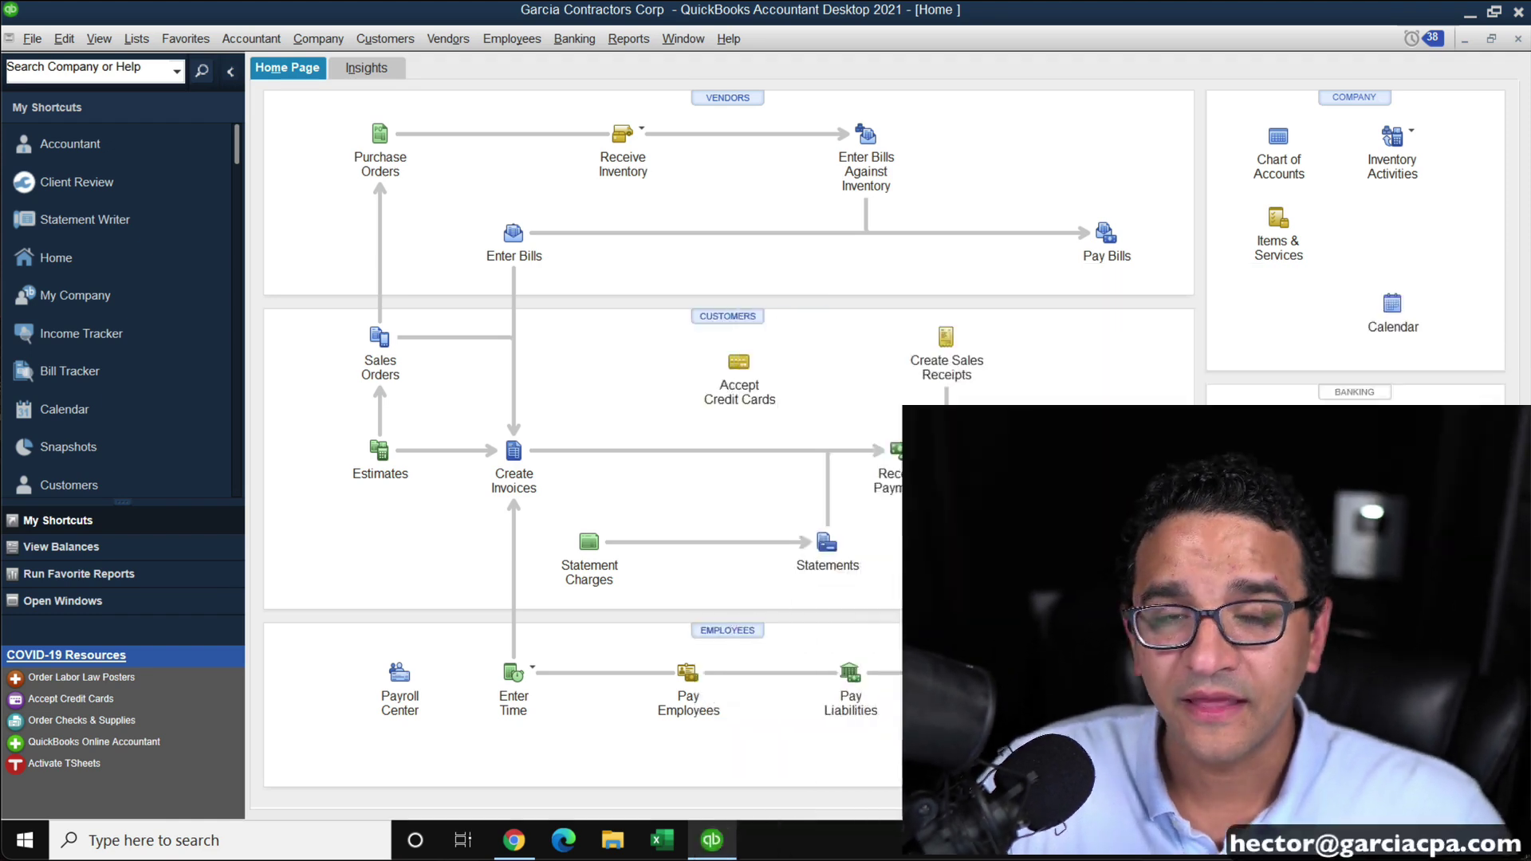
Review the company preferences for Items & Inventory, including the Unit of Measure section, and close the preferences
click(64, 39)
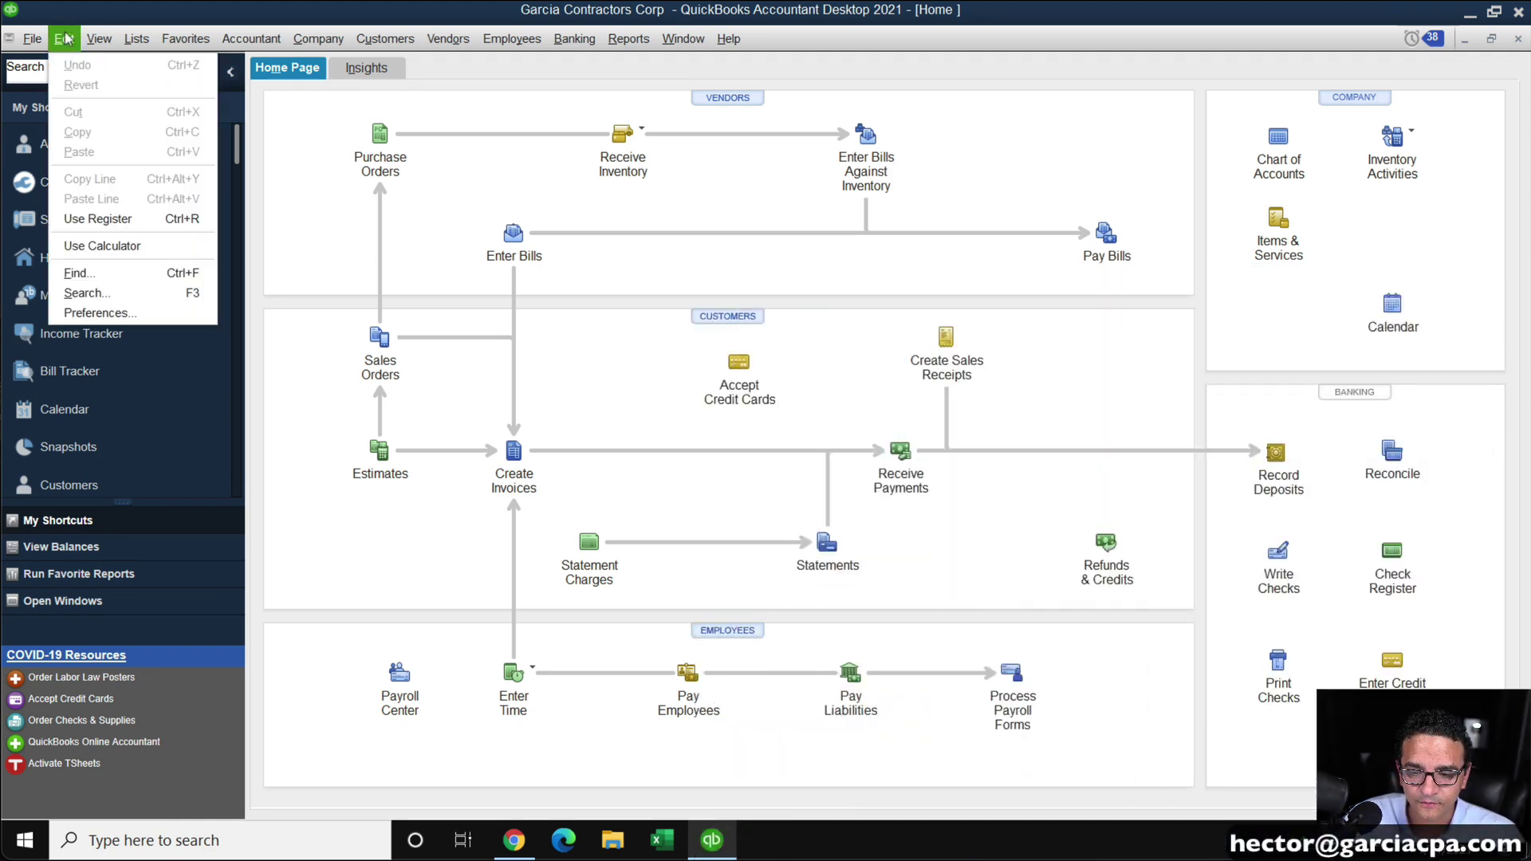
click(88, 314)
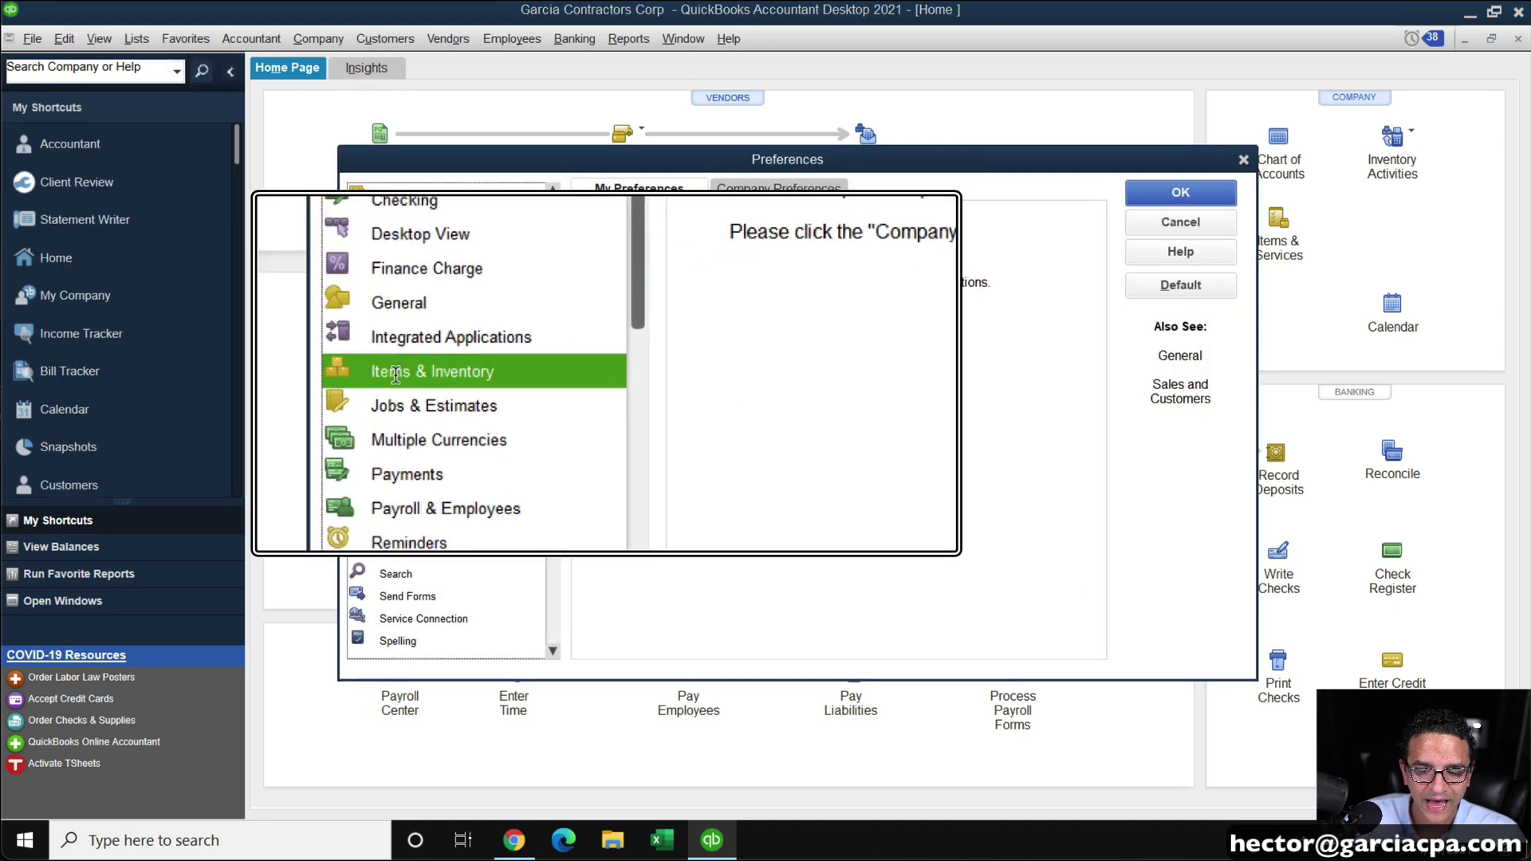
click(773, 191)
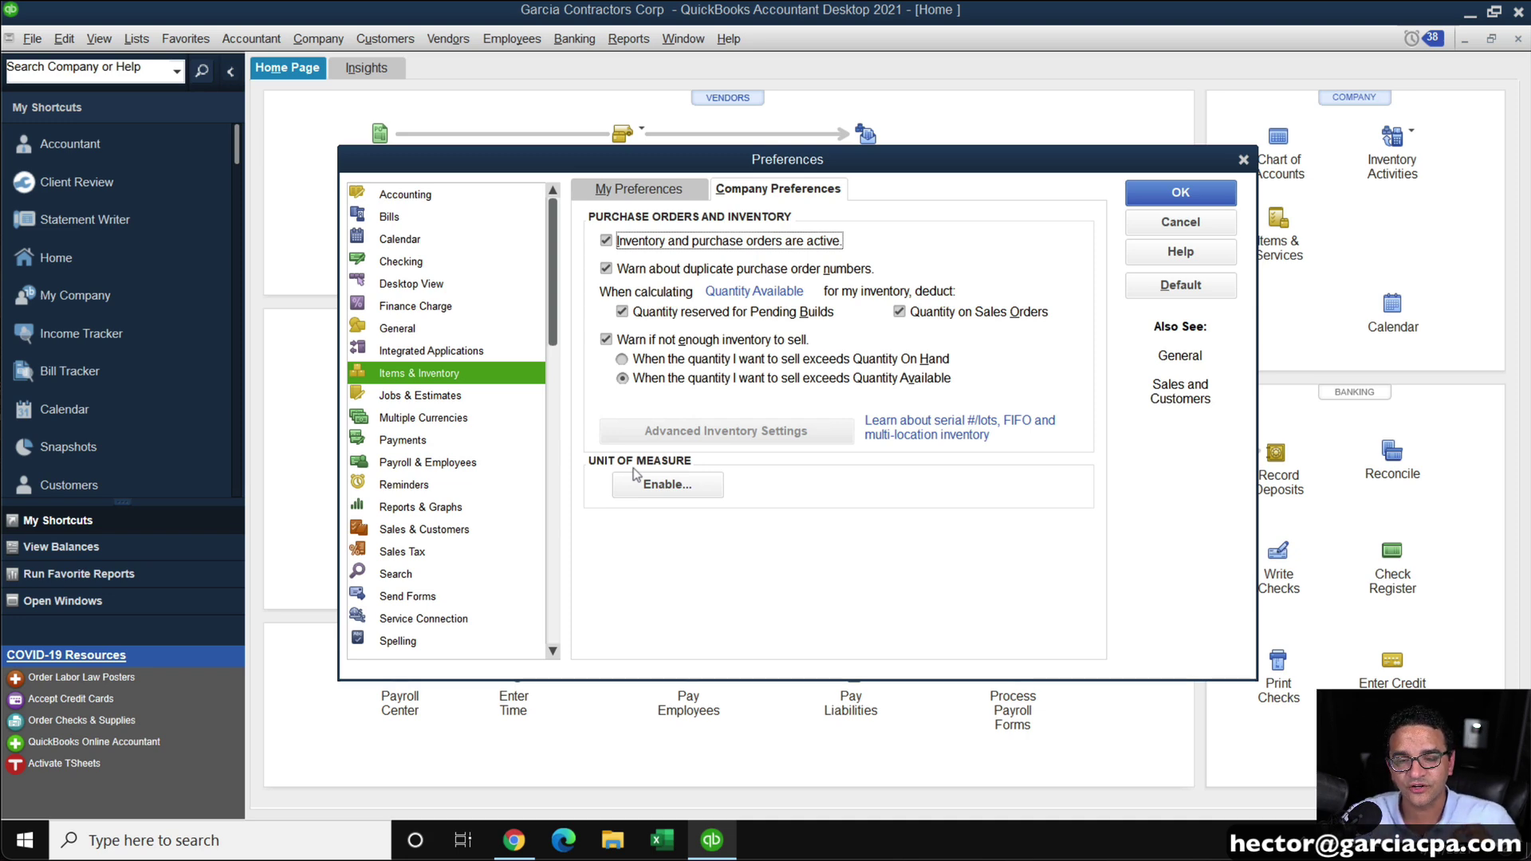
click(1198, 195)
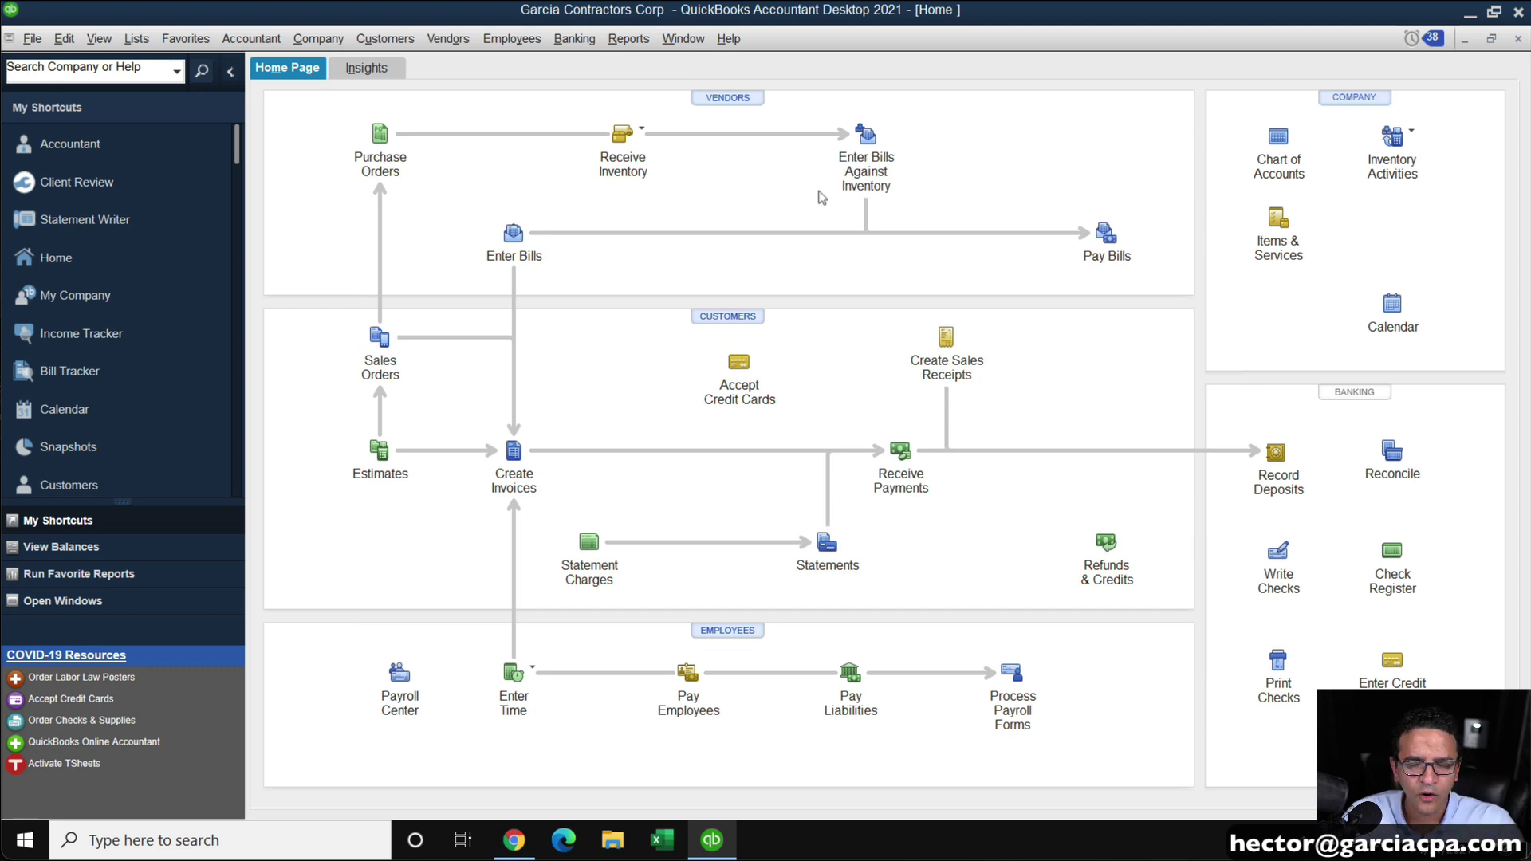
Start a new item in the Item List with the type Inventory Part
click(137, 39)
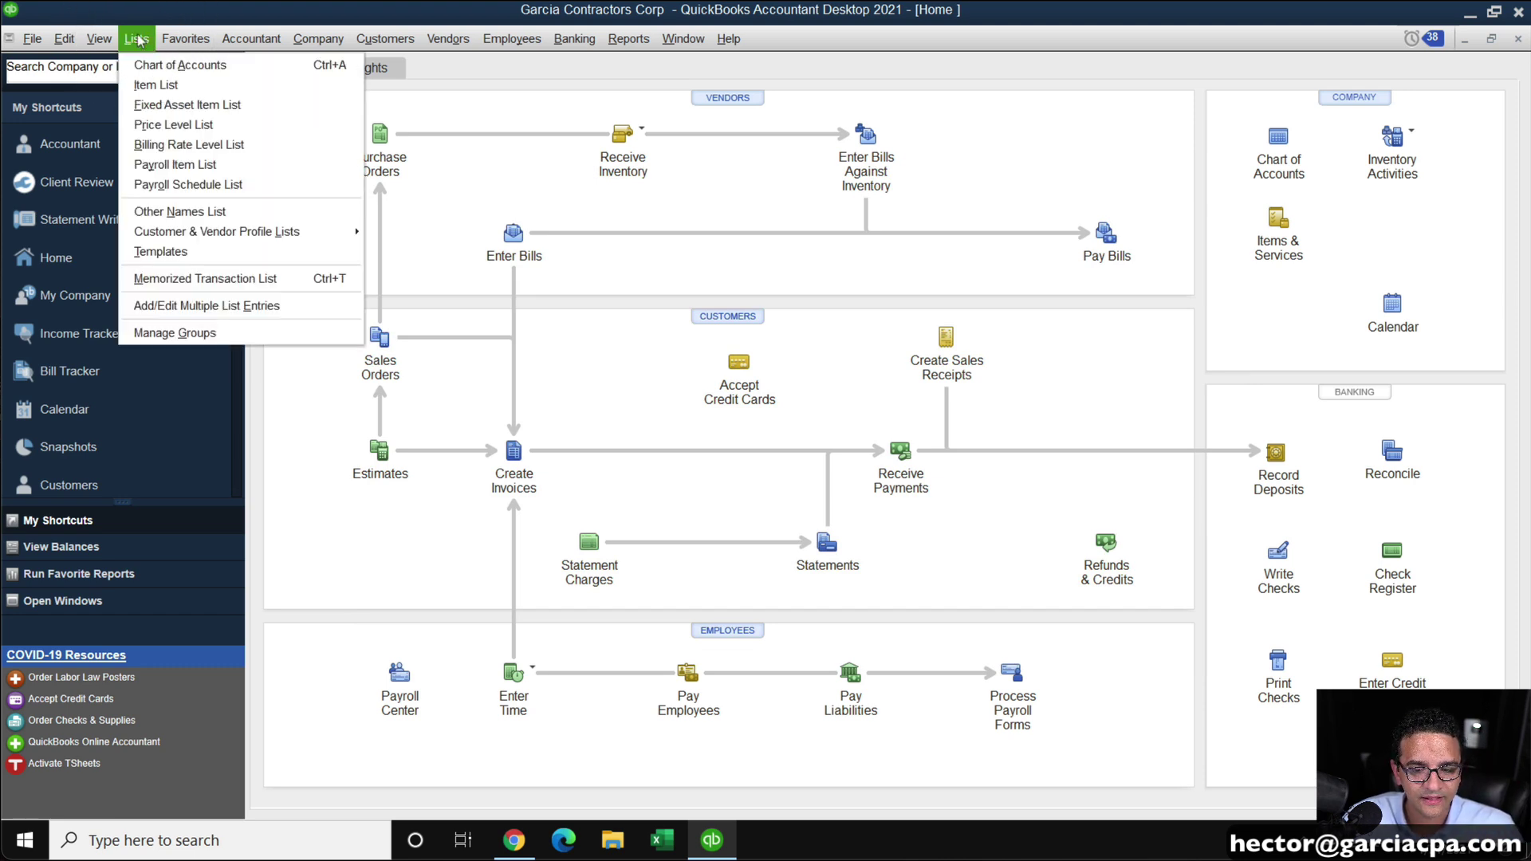
click(146, 87)
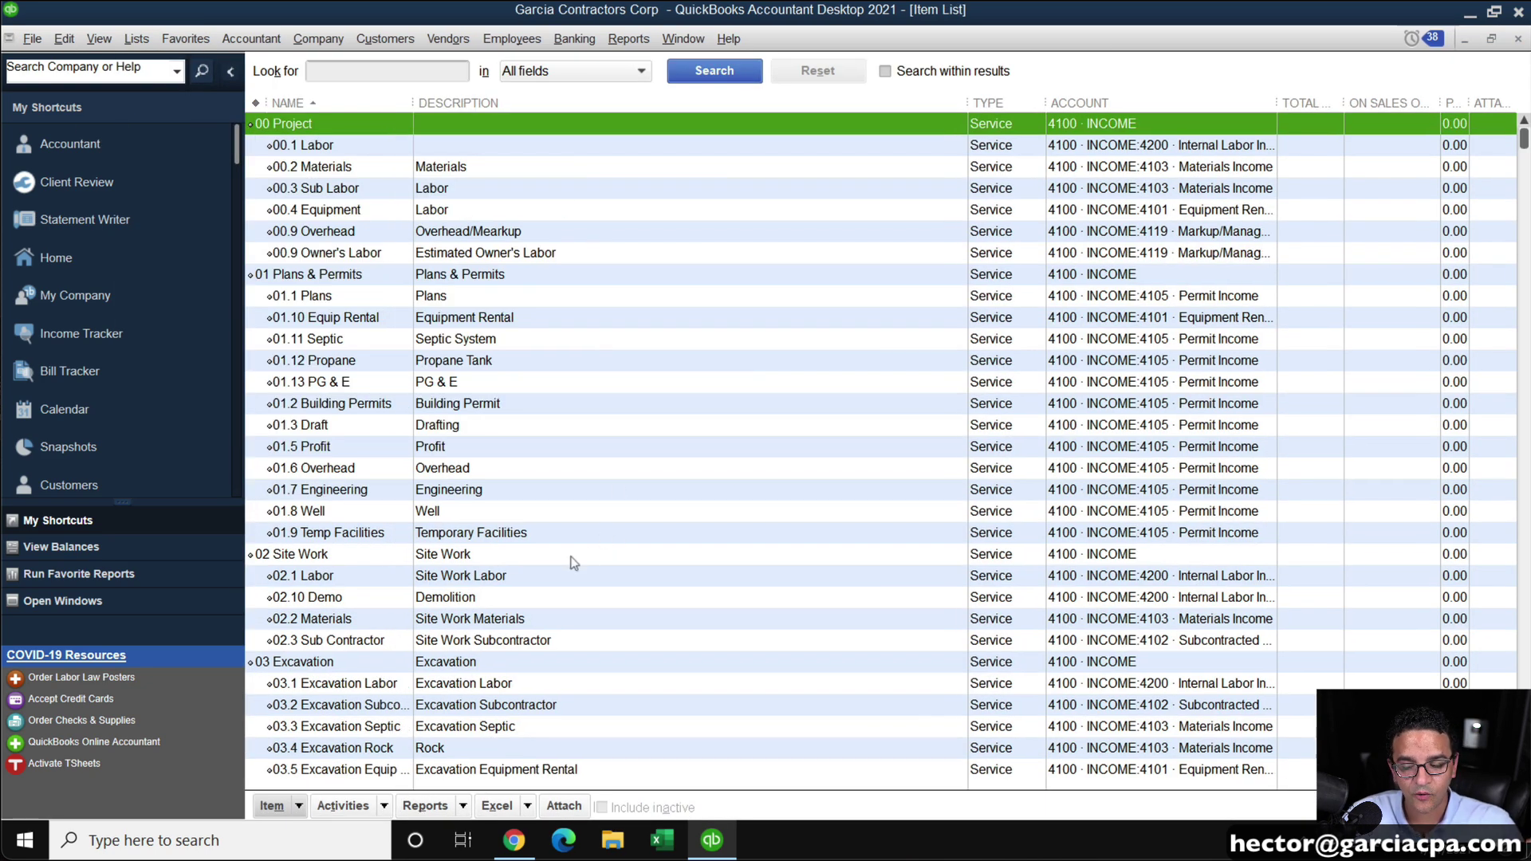
click(272, 806)
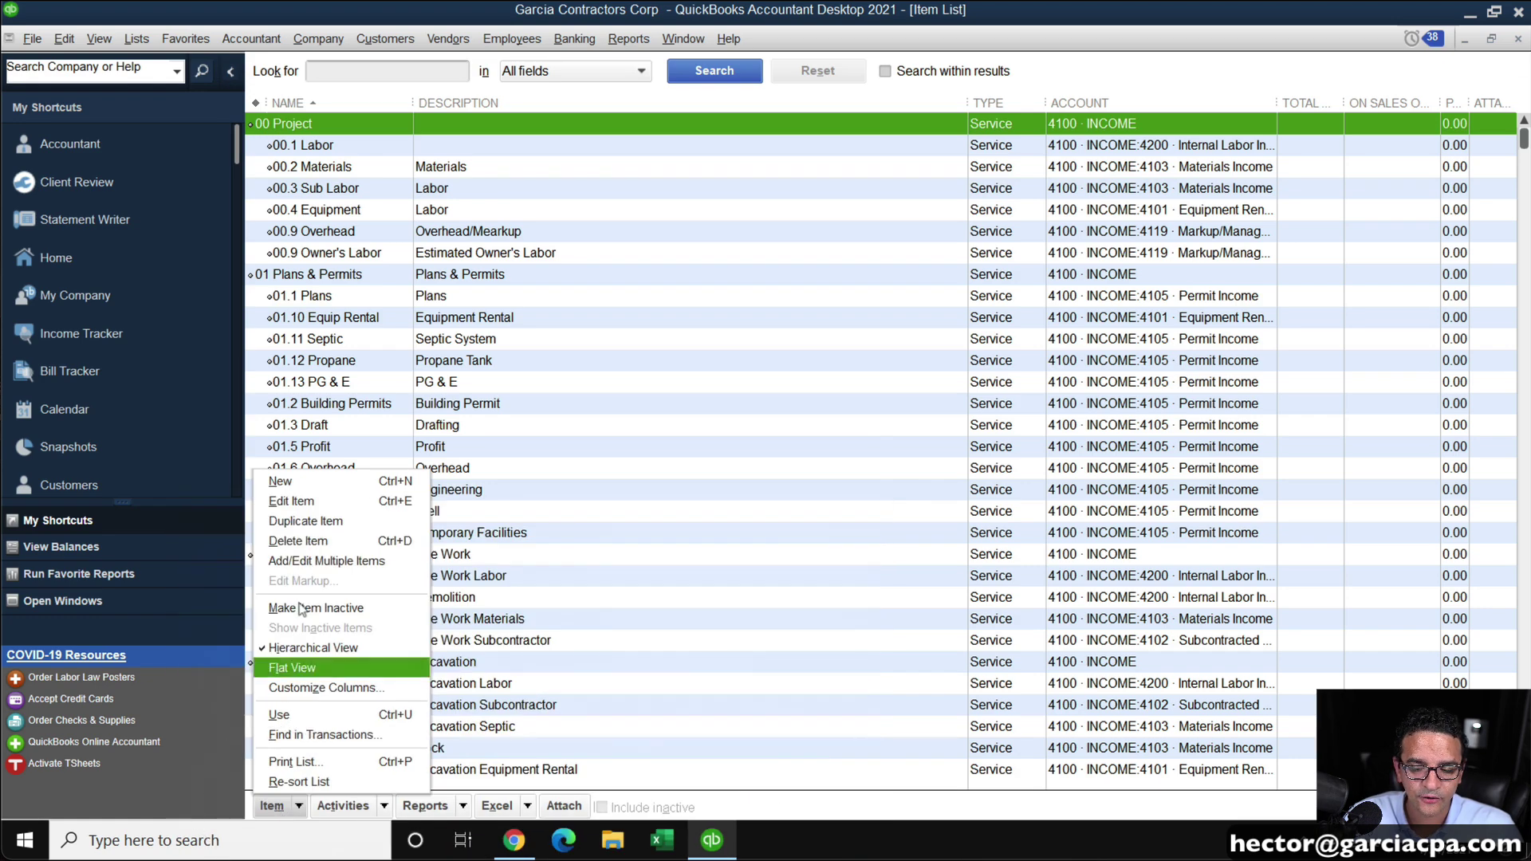
click(300, 479)
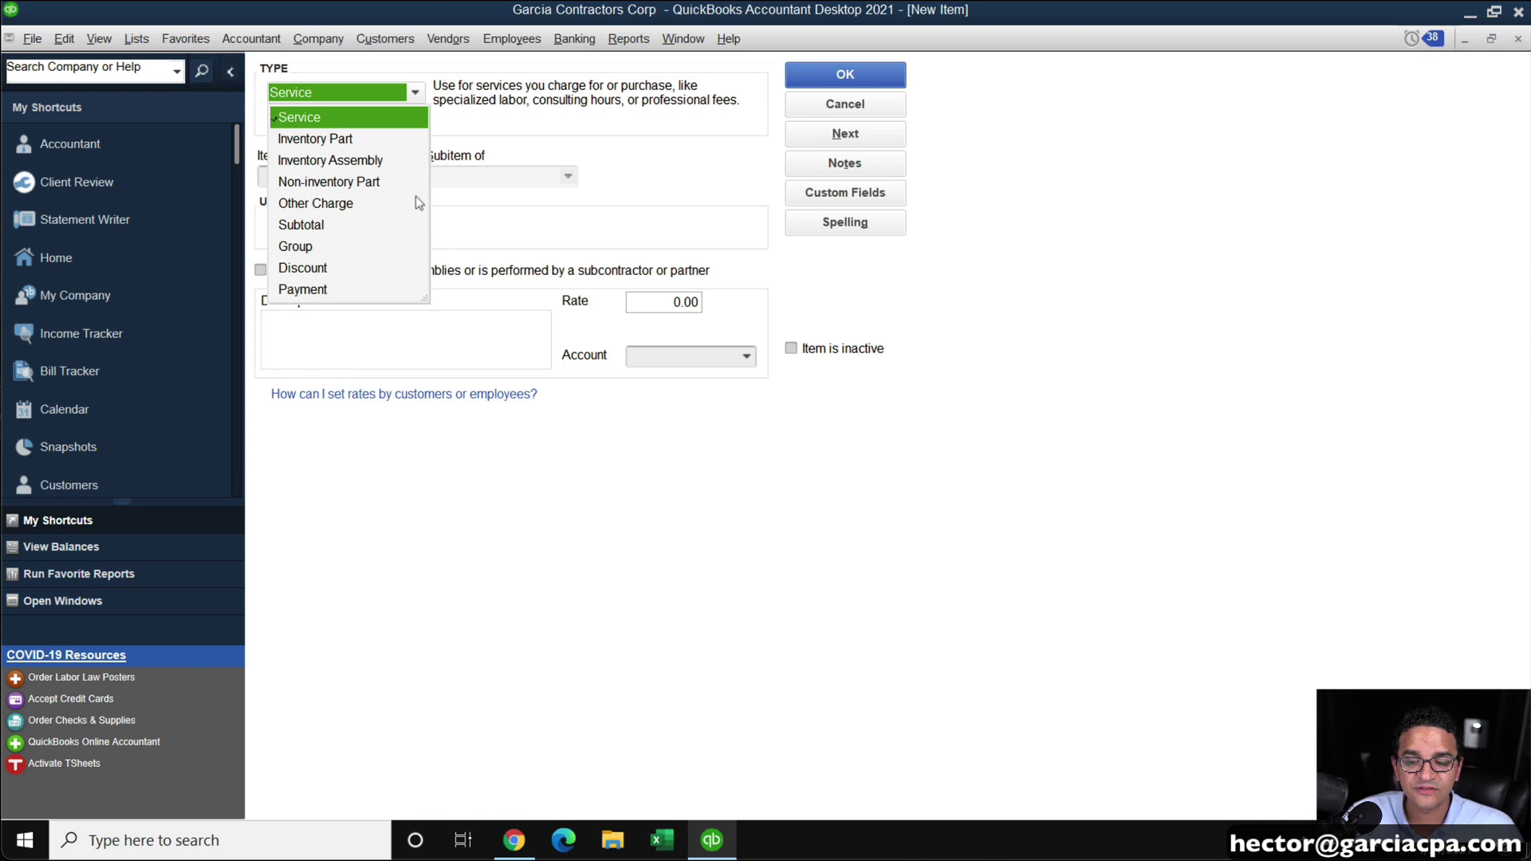
click(310, 140)
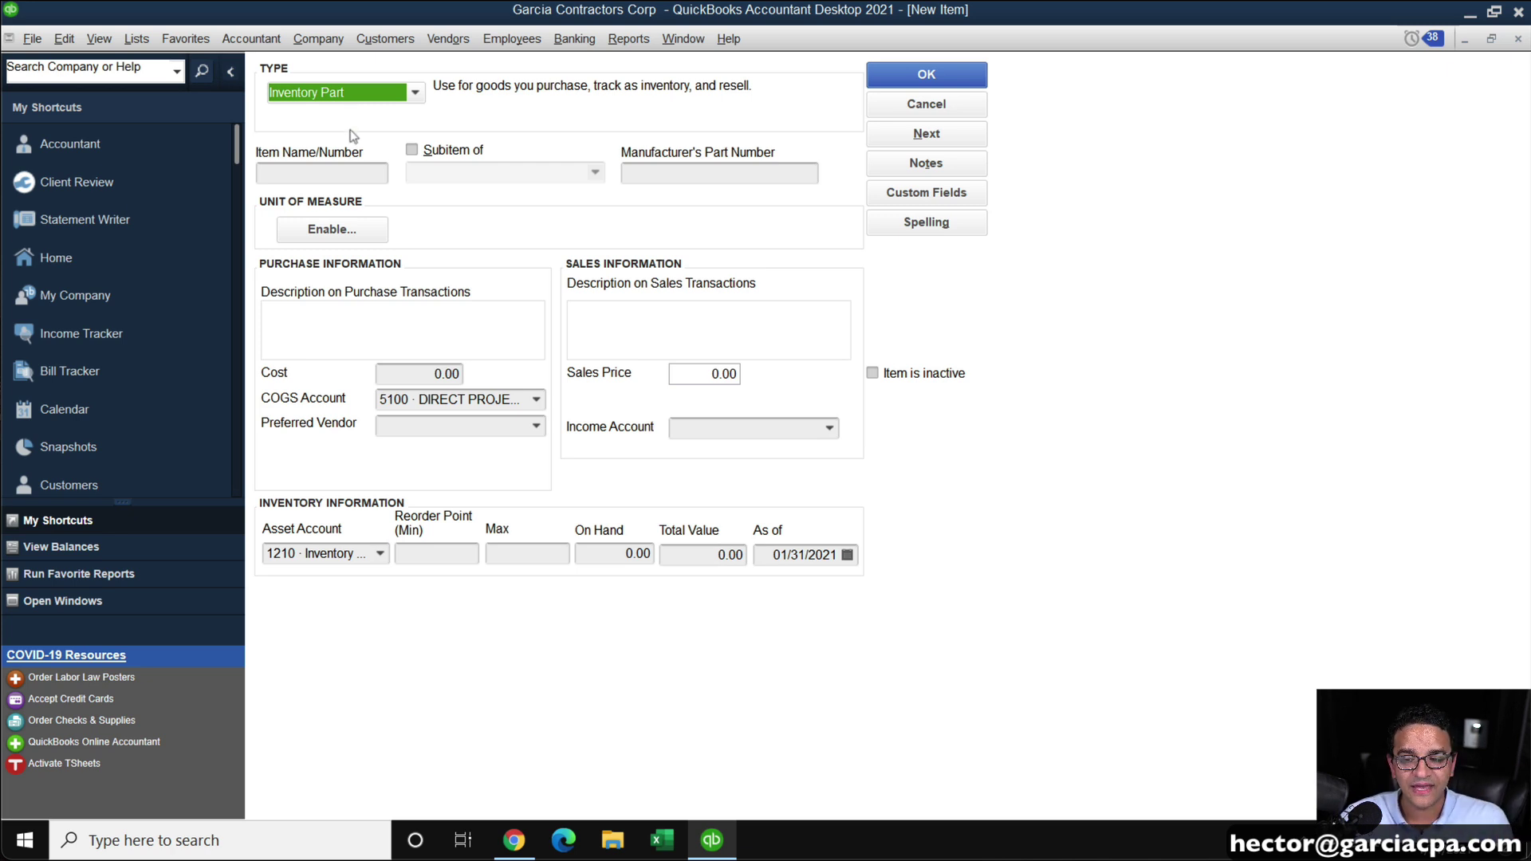
Name the new inventory item "Hass Avocado Medium"
click(315, 173)
text(Ha)
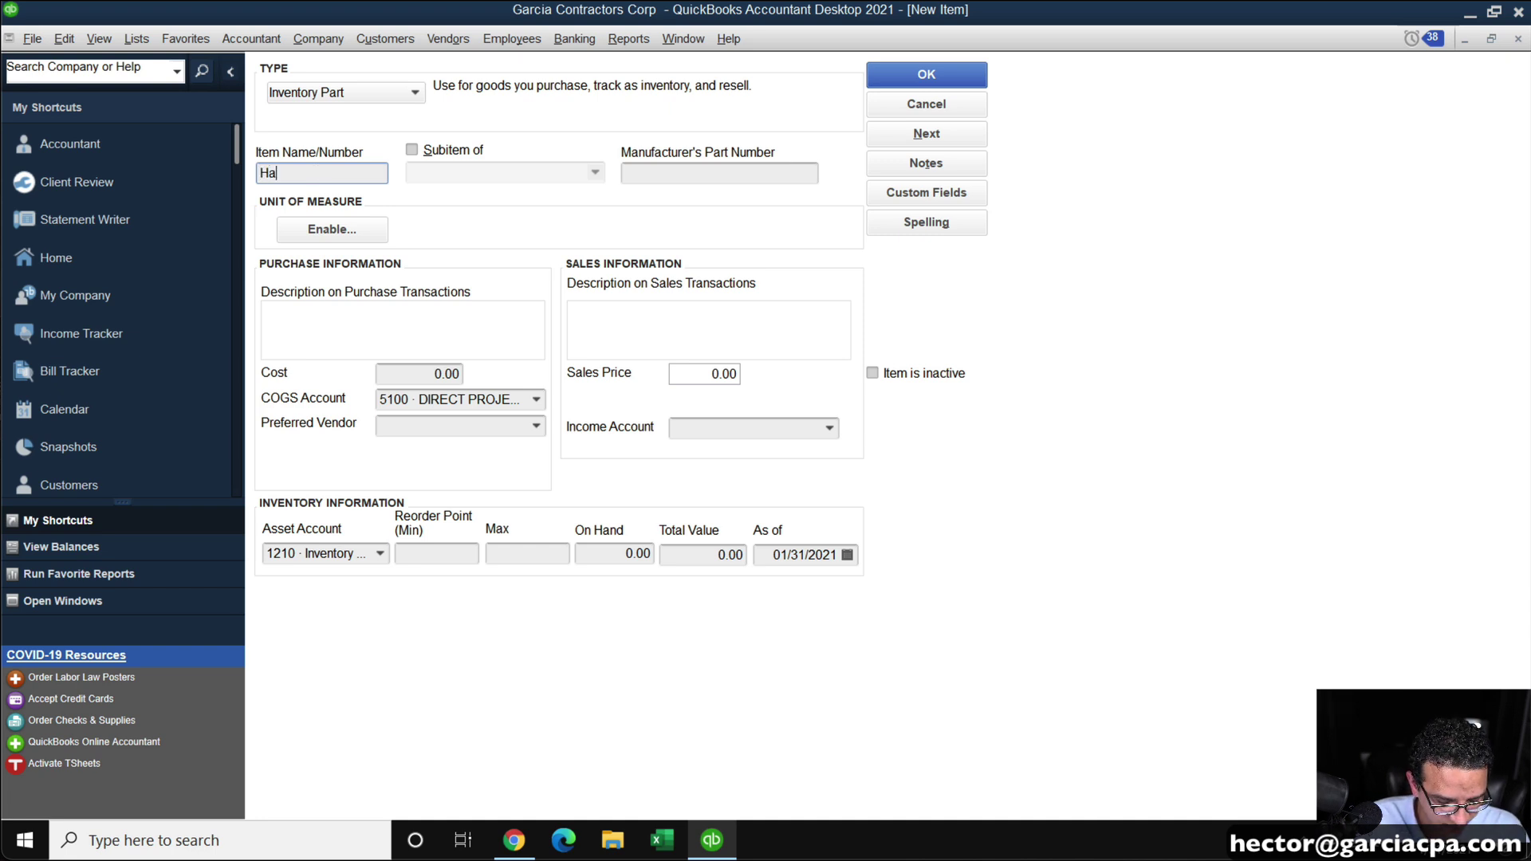
text(ss Avo)
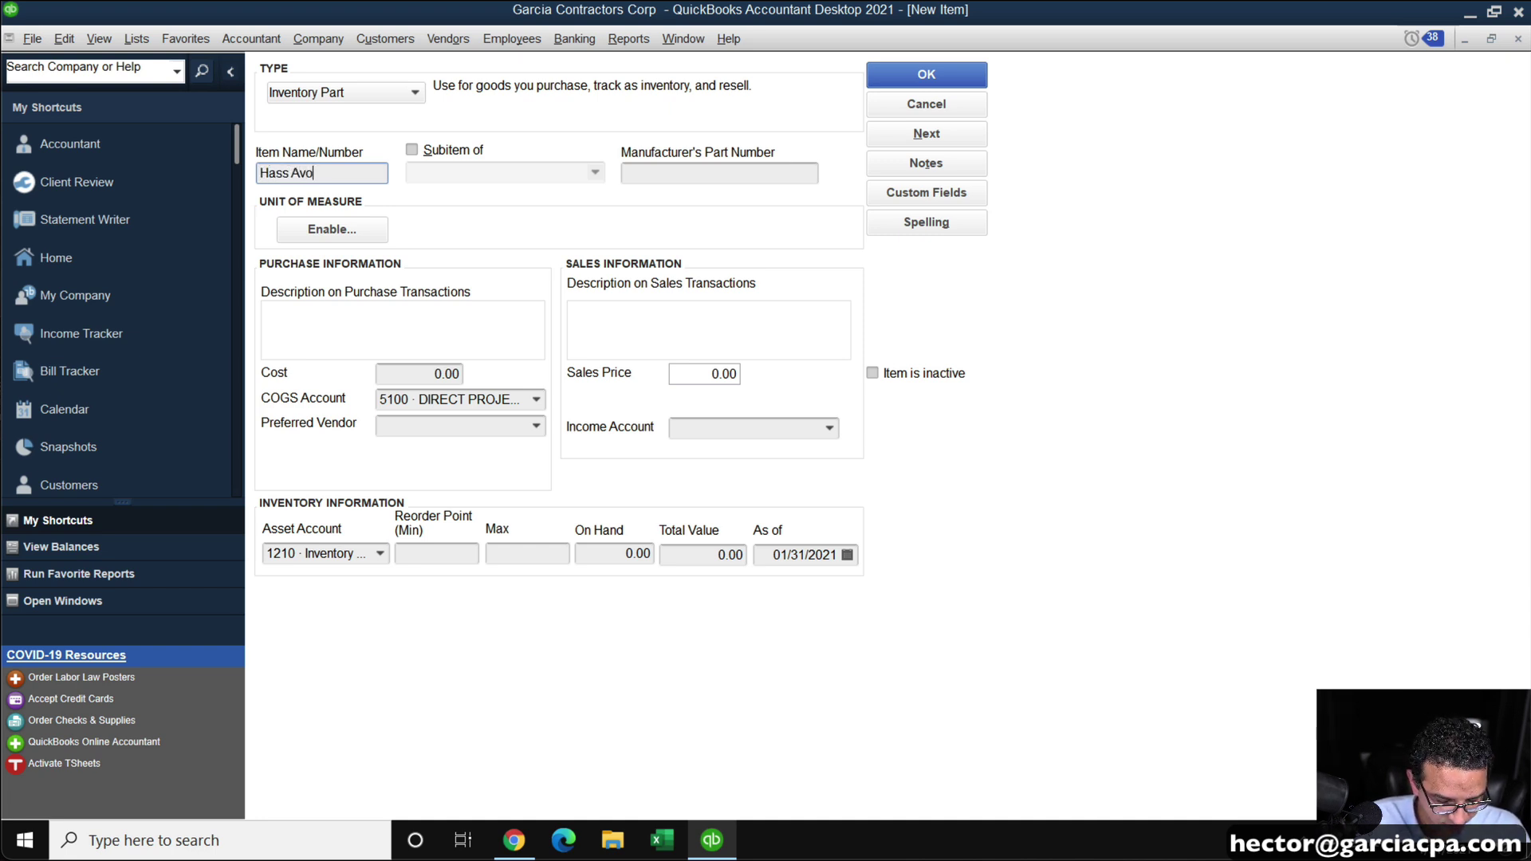
text(cado Medium)
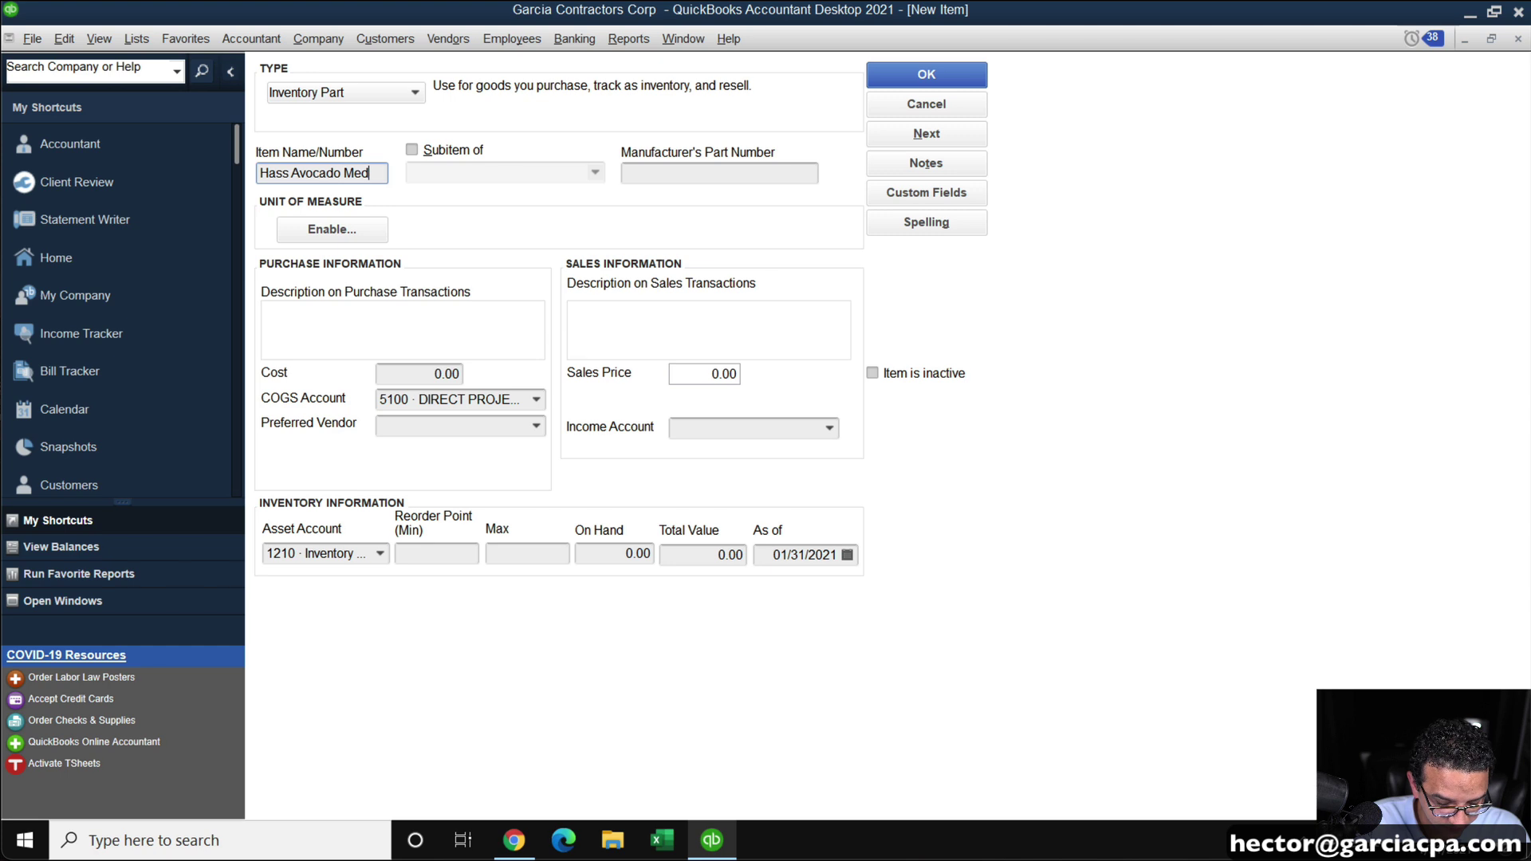
key(Tab)
Copy the item name "Hass Avocado Medium" into both the purchase and the sales descriptions
click(262, 174)
drag(261, 173, 507, 194)
key(ctrl+c)
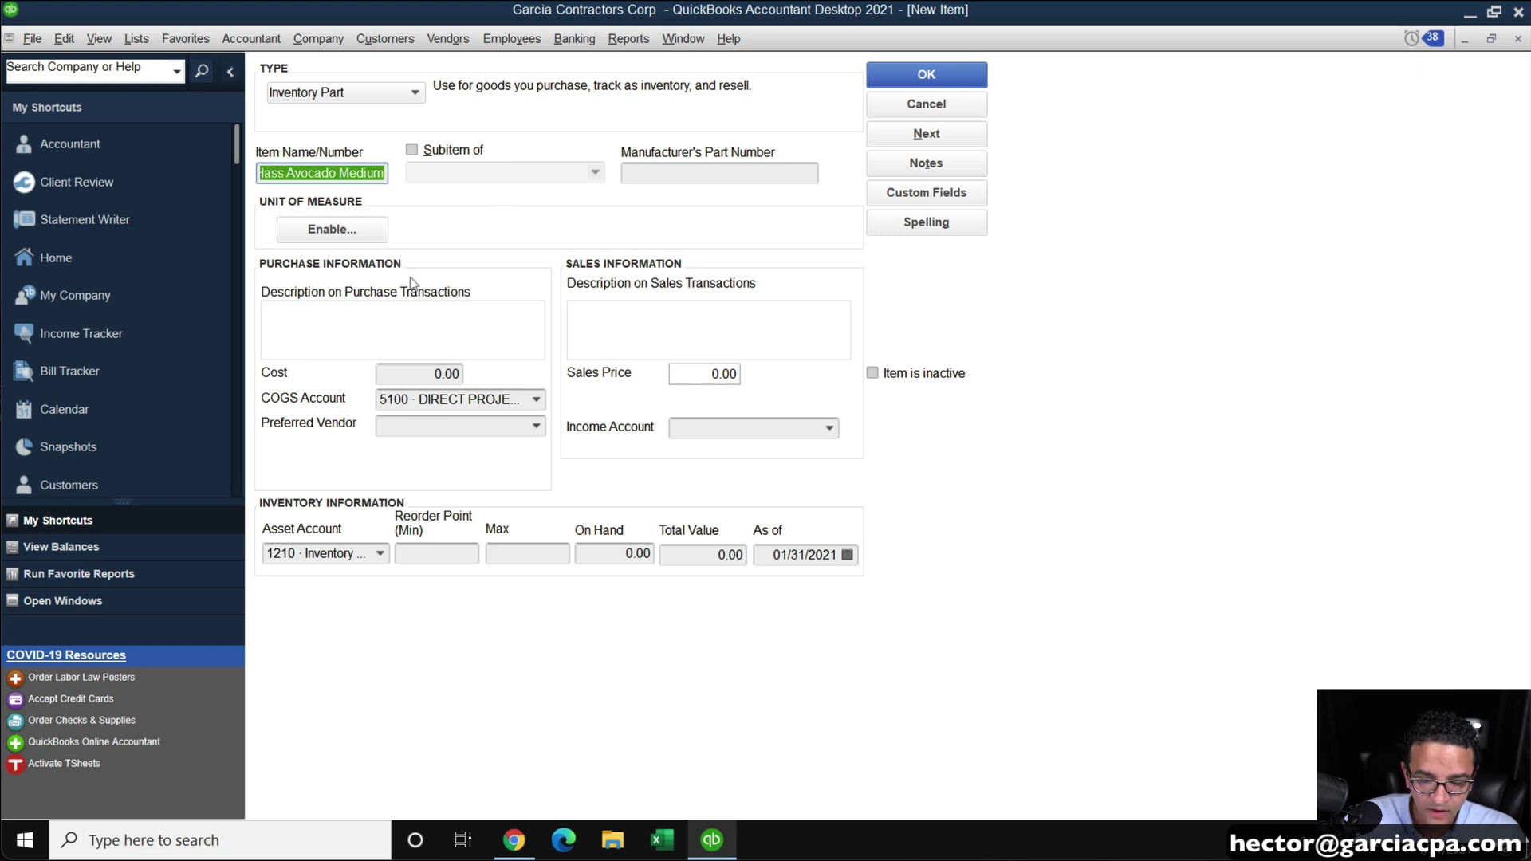
click(357, 327)
key(ctrl+v)
click(675, 329)
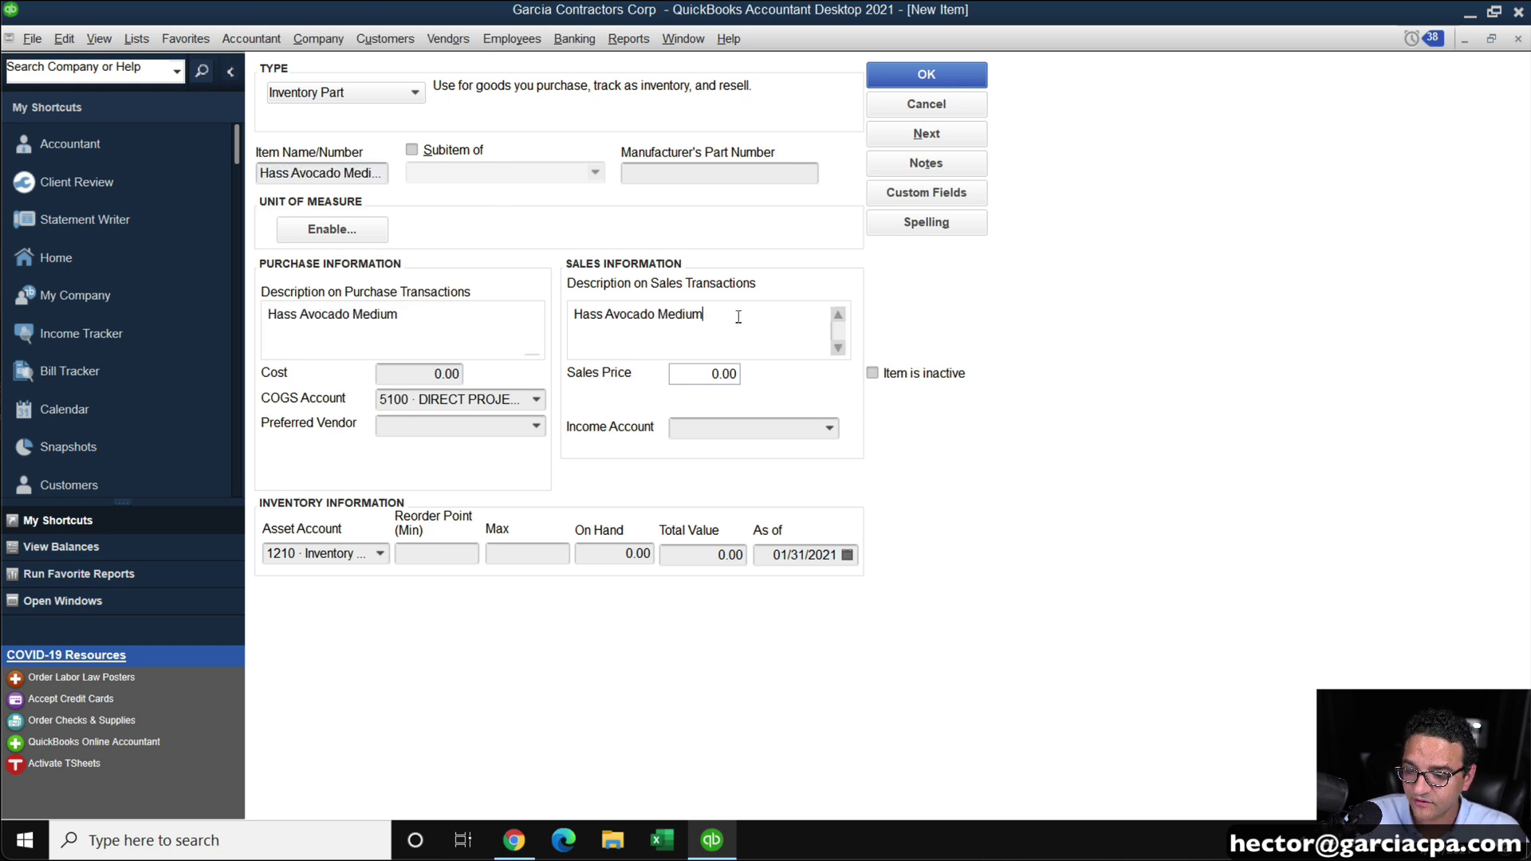
Set the item's cost to 0.25 and its sales price to 0.50
click(395, 375)
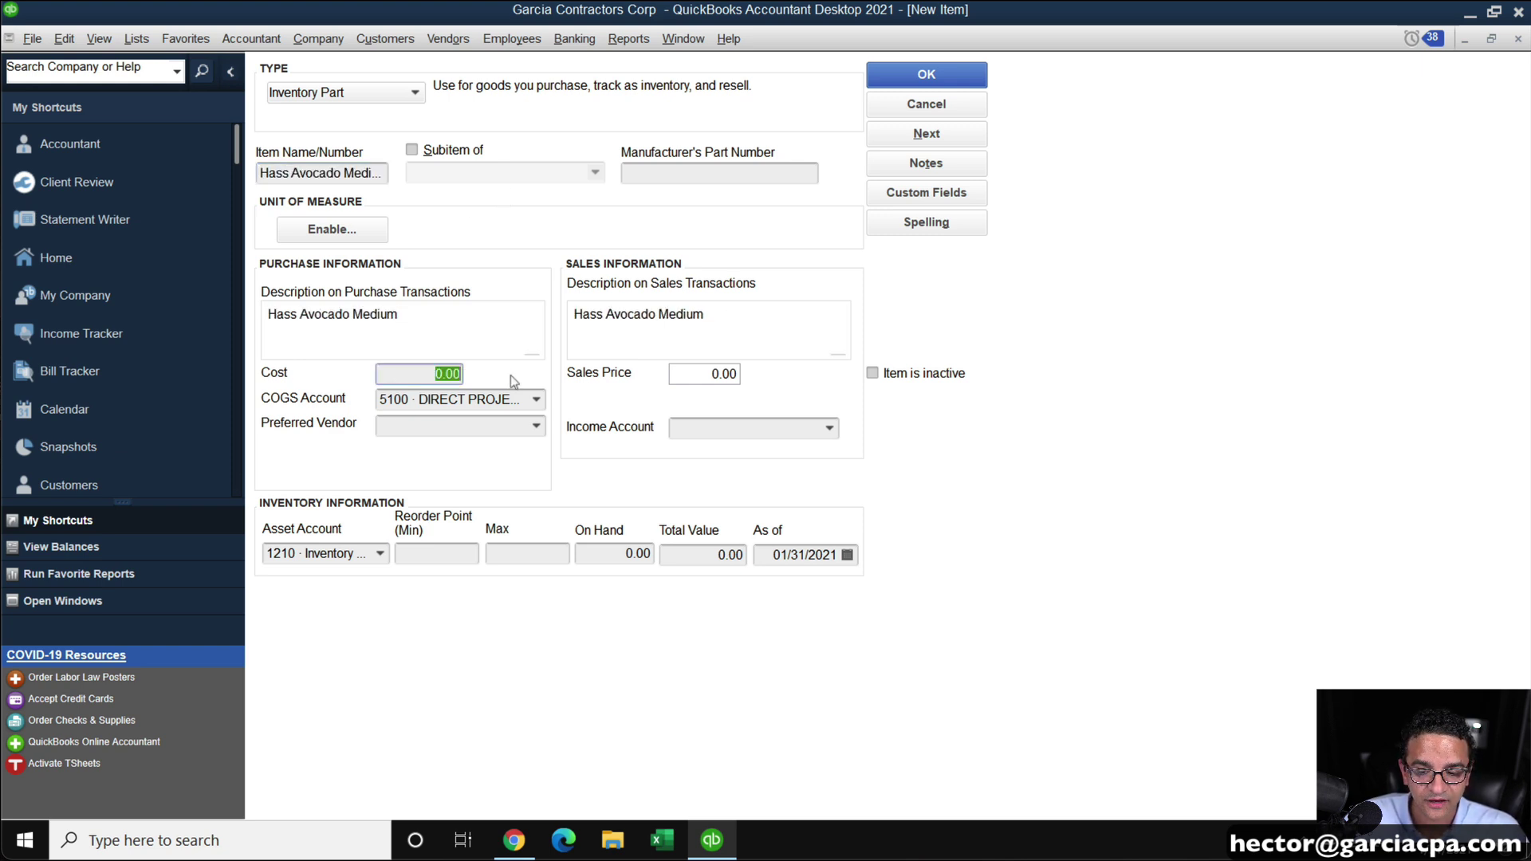
text(.25)
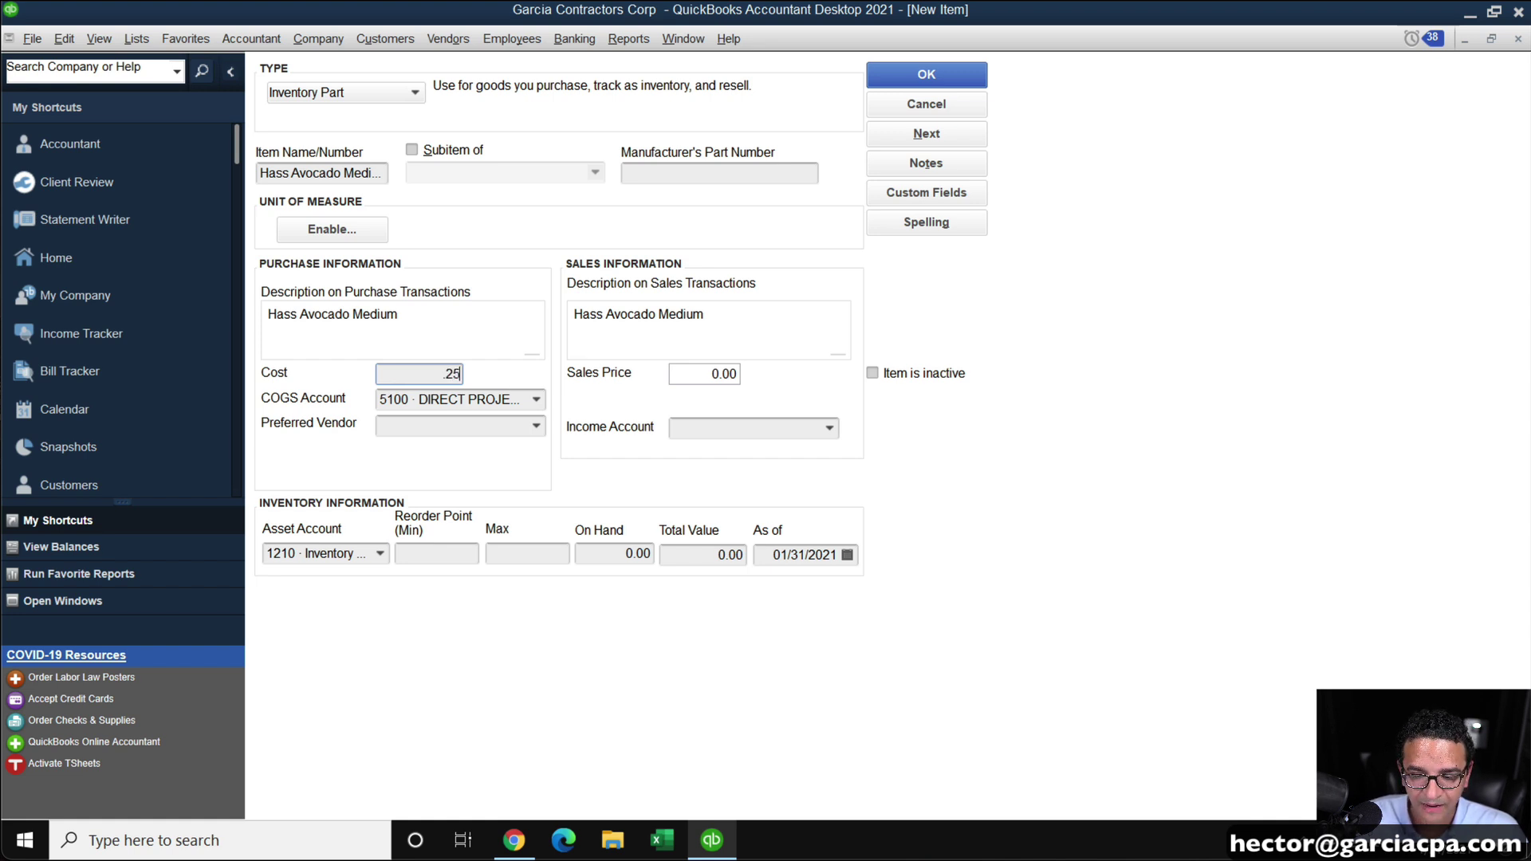
key(Tab)
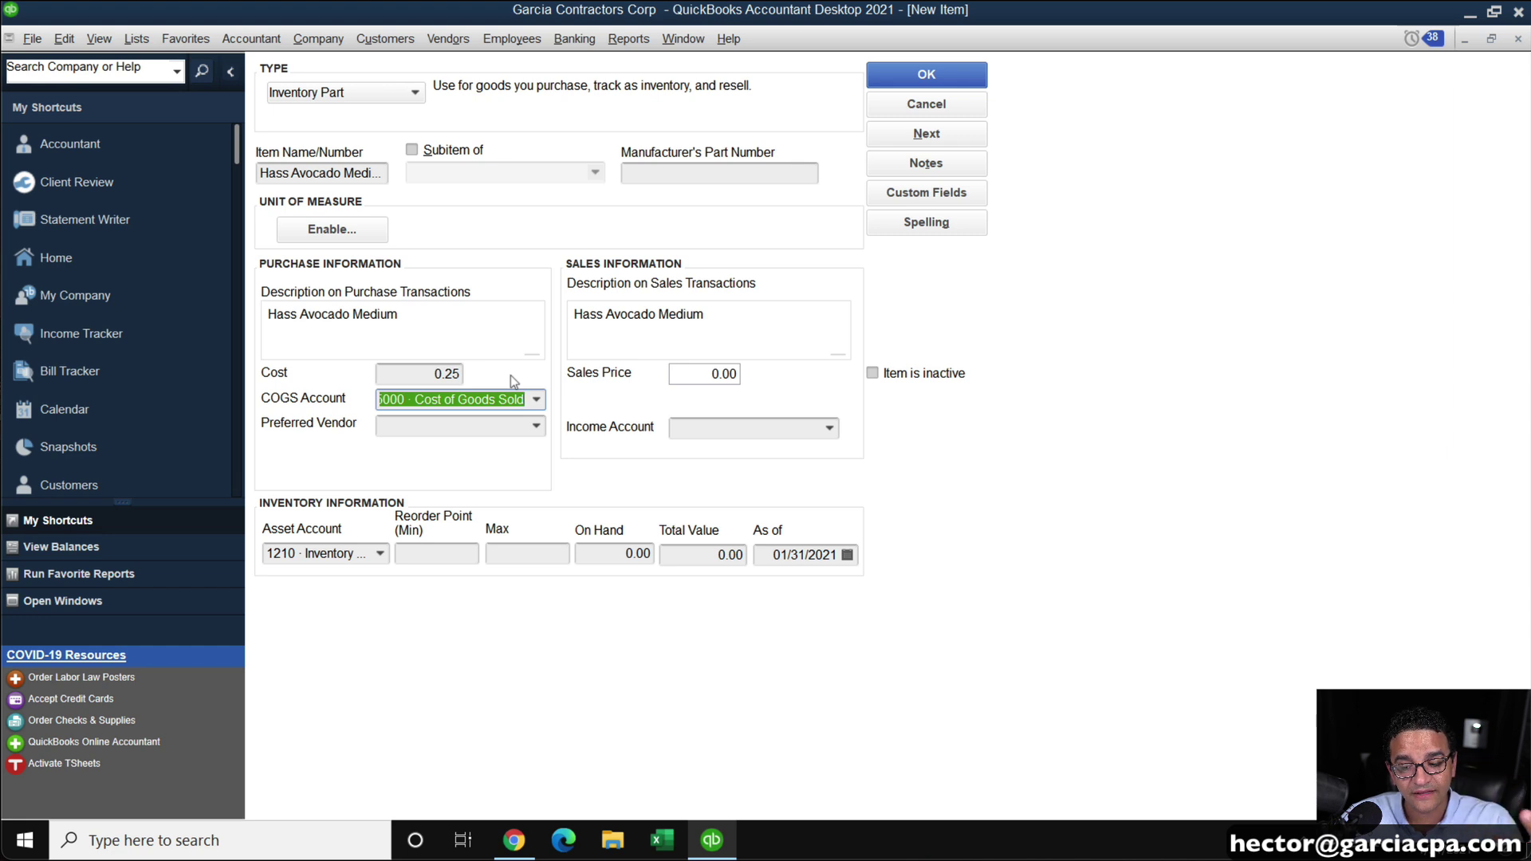
drag(711, 374, 775, 372)
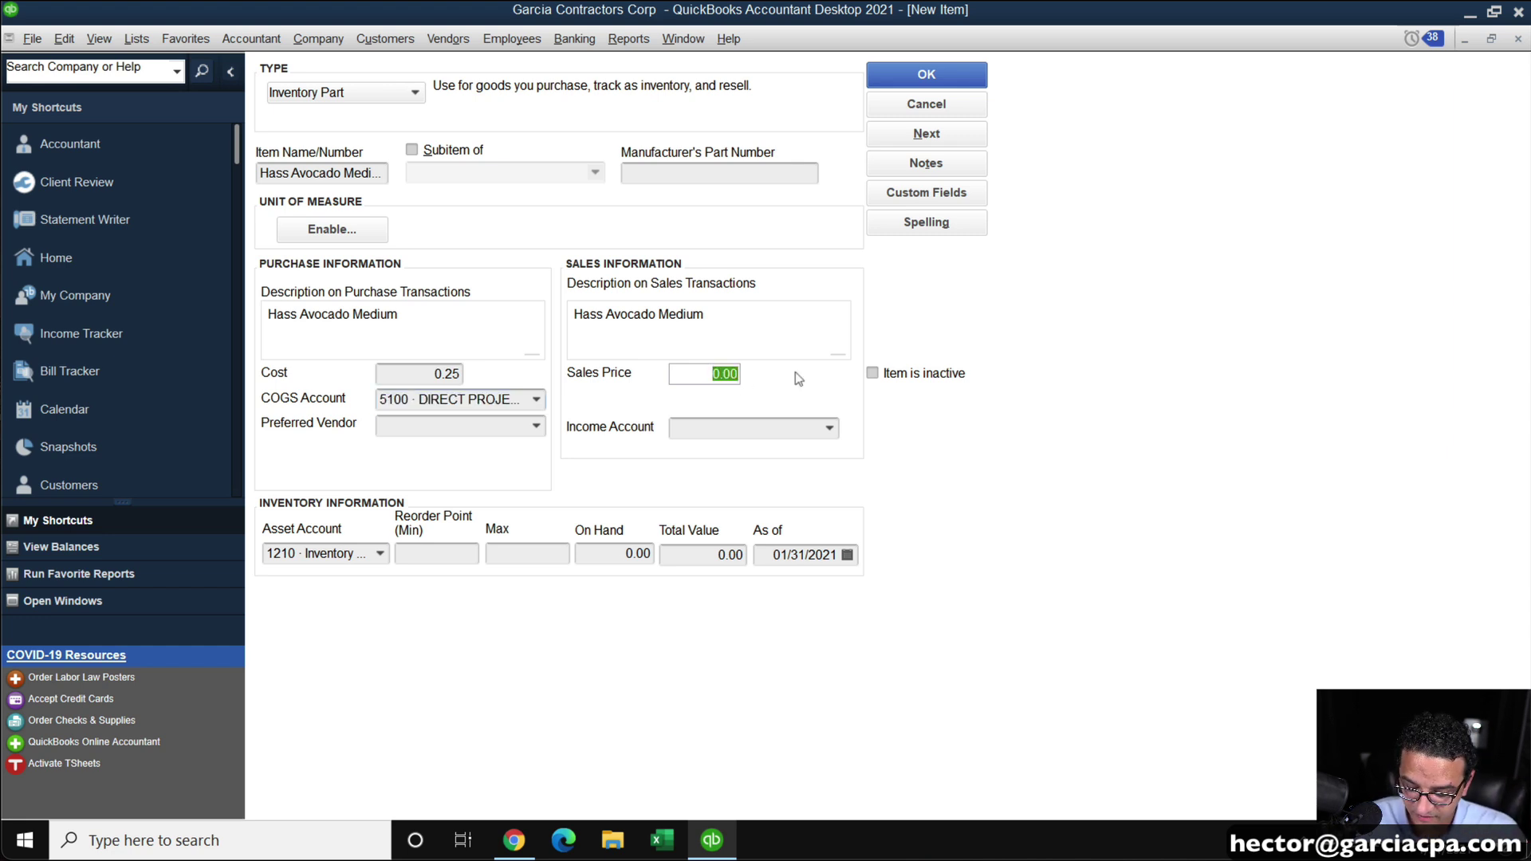
text(.50)
key(Tab)
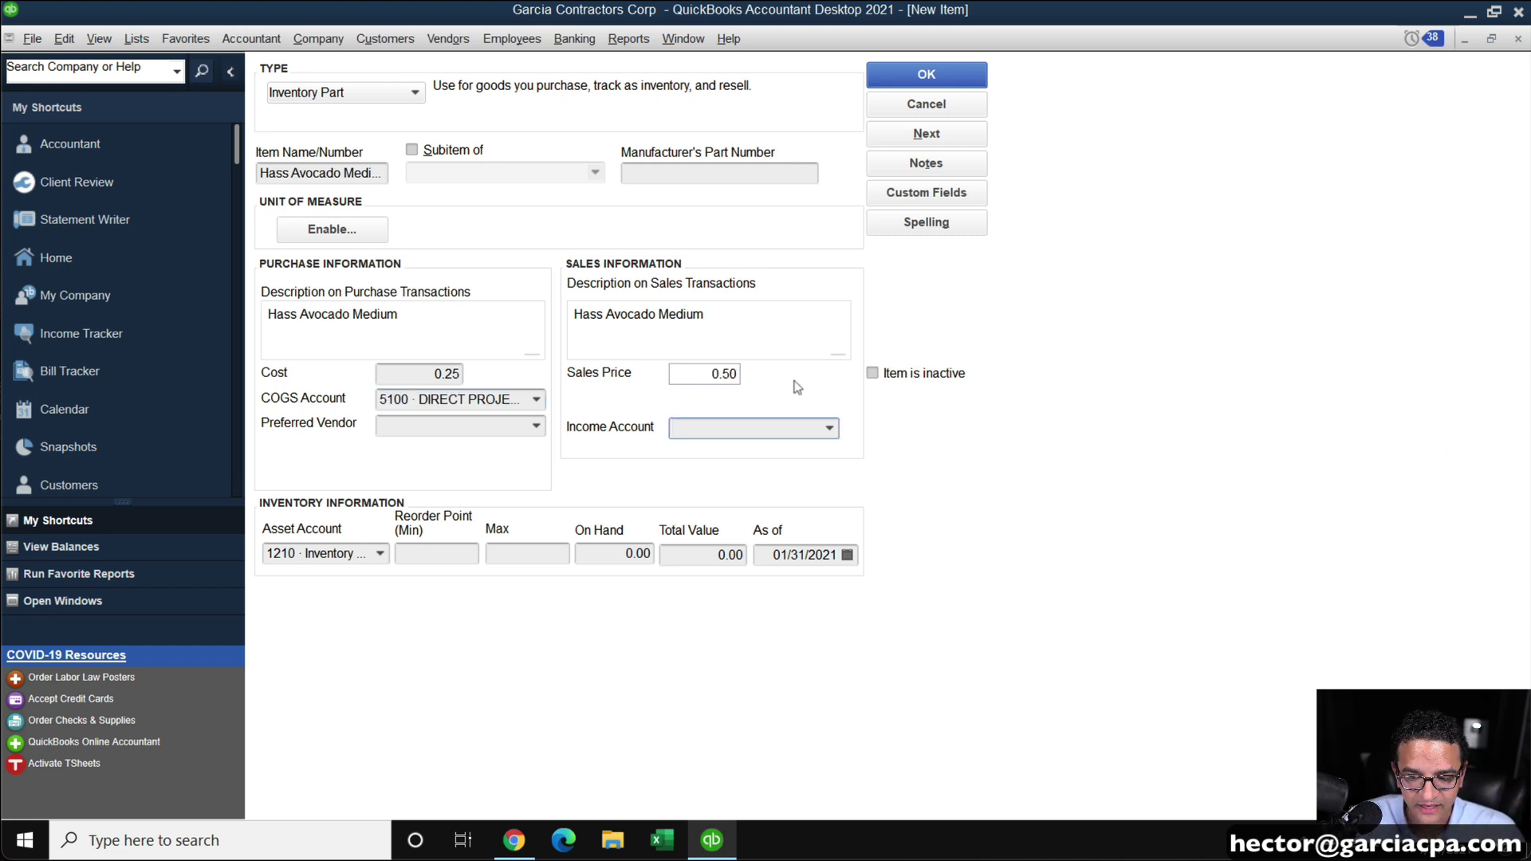
Assign 4100 · INCOME as the income account and 5100 · DIRECT PROJECT COSTS as the COGS account
click(830, 429)
click(742, 452)
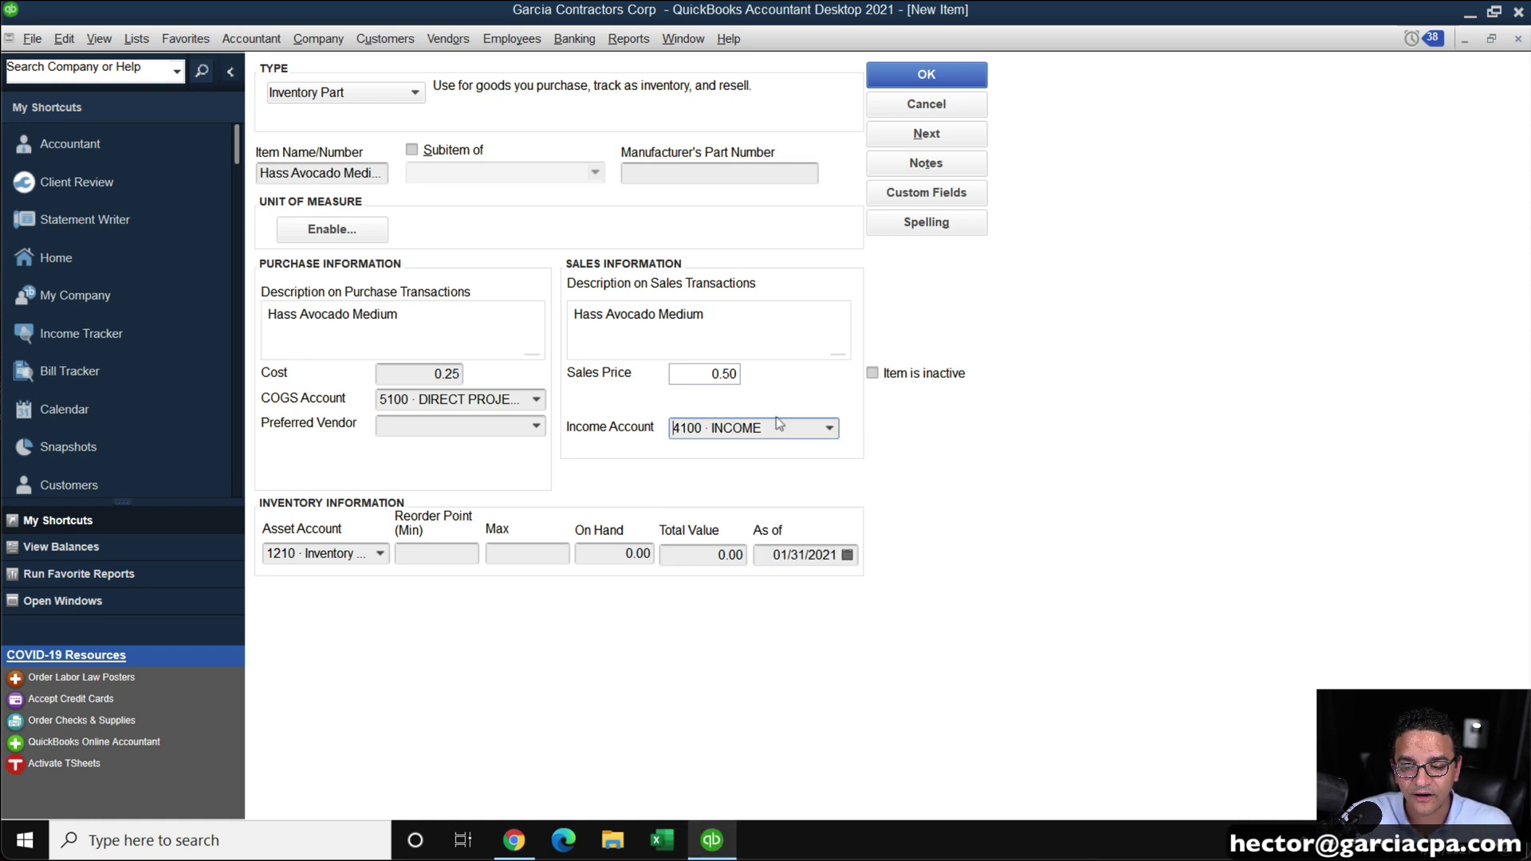
click(536, 398)
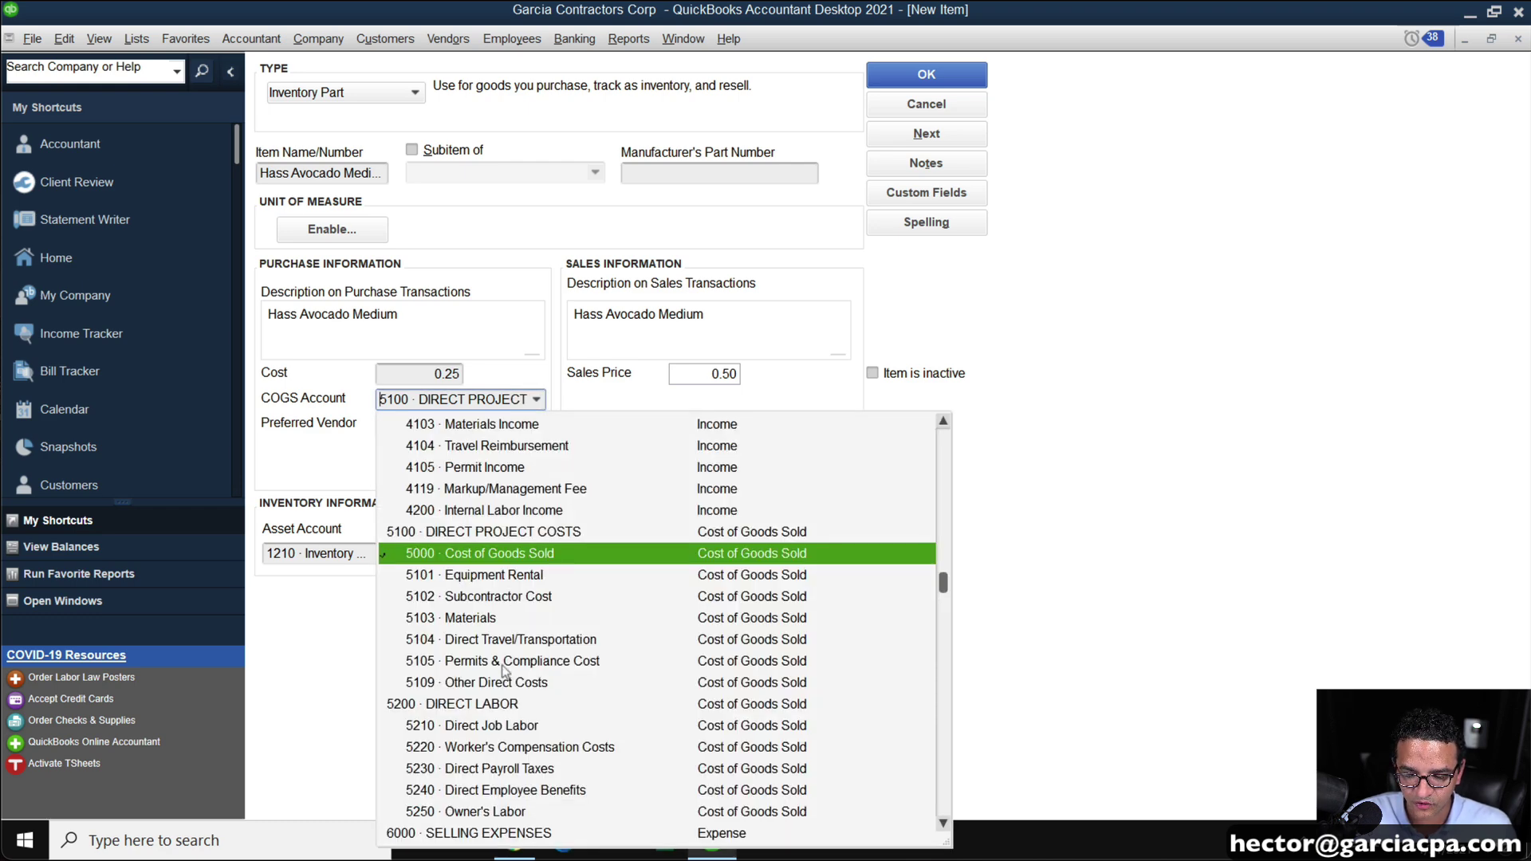
scroll(520, 698, down, 1)
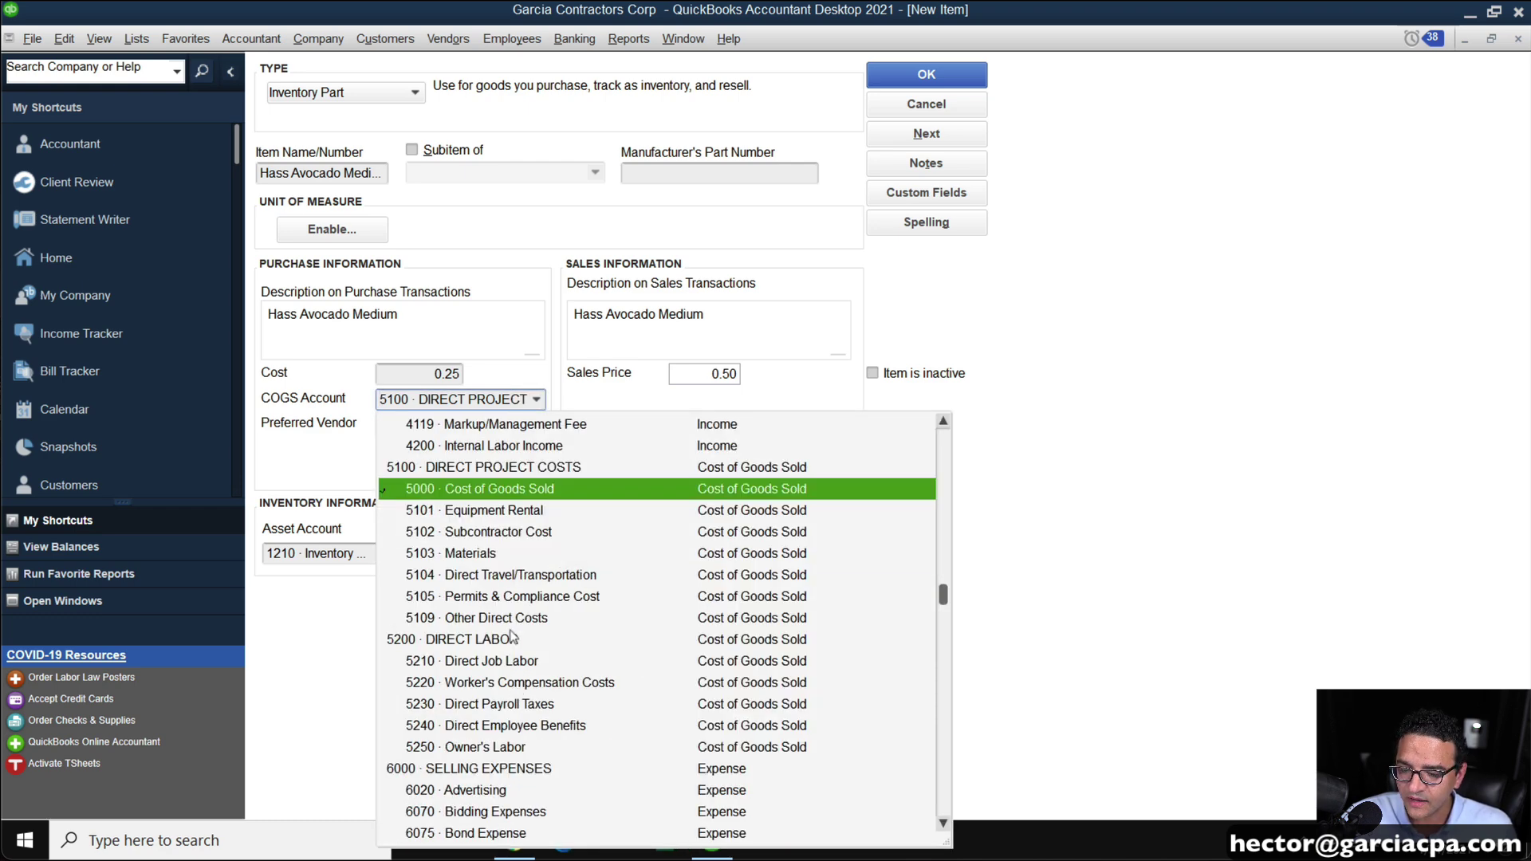
scroll(513, 636, up, 1)
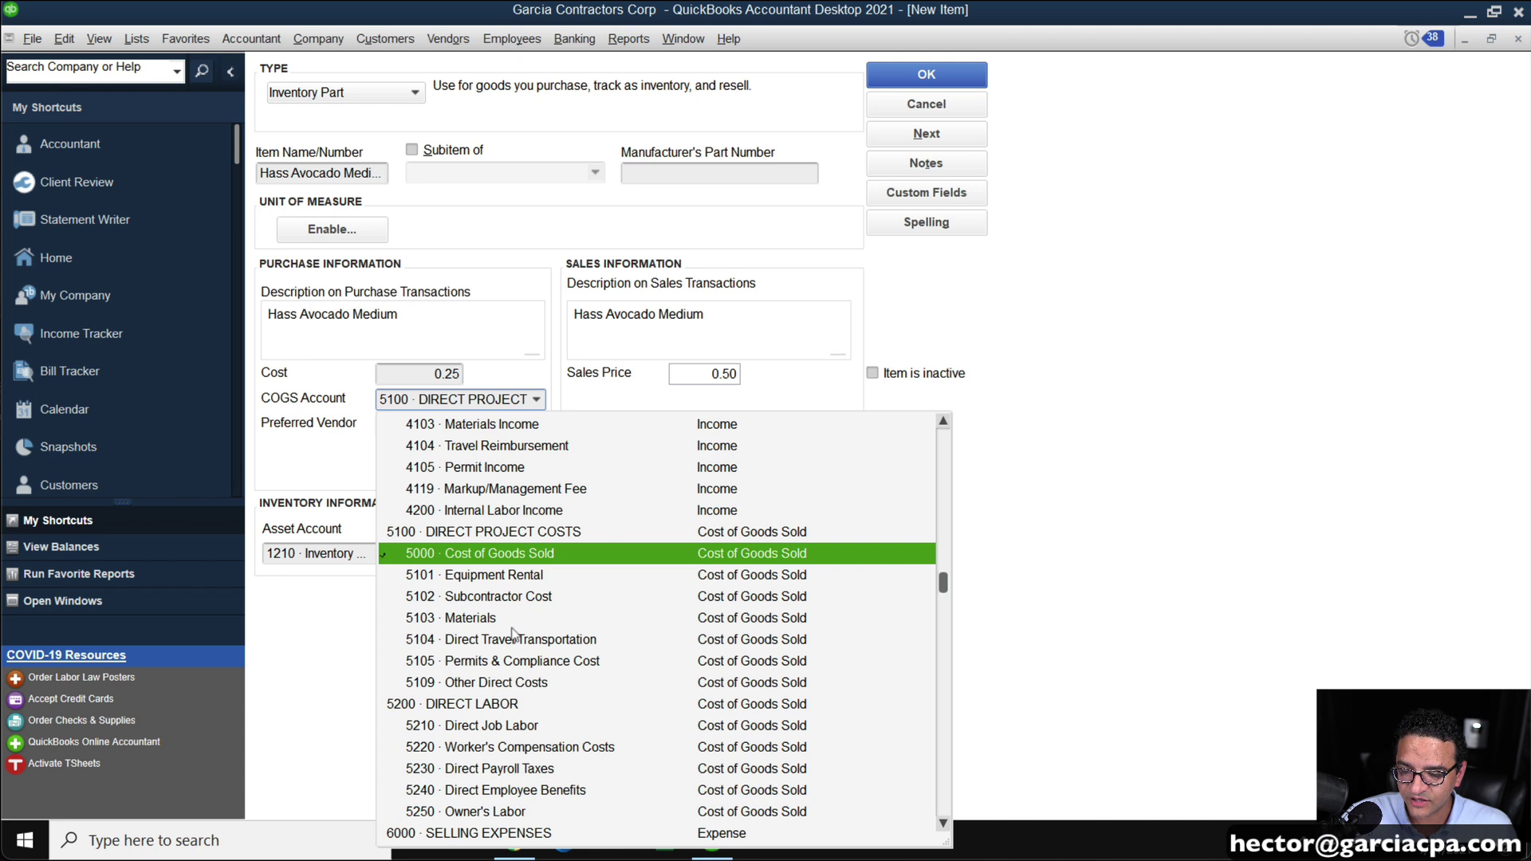
click(532, 531)
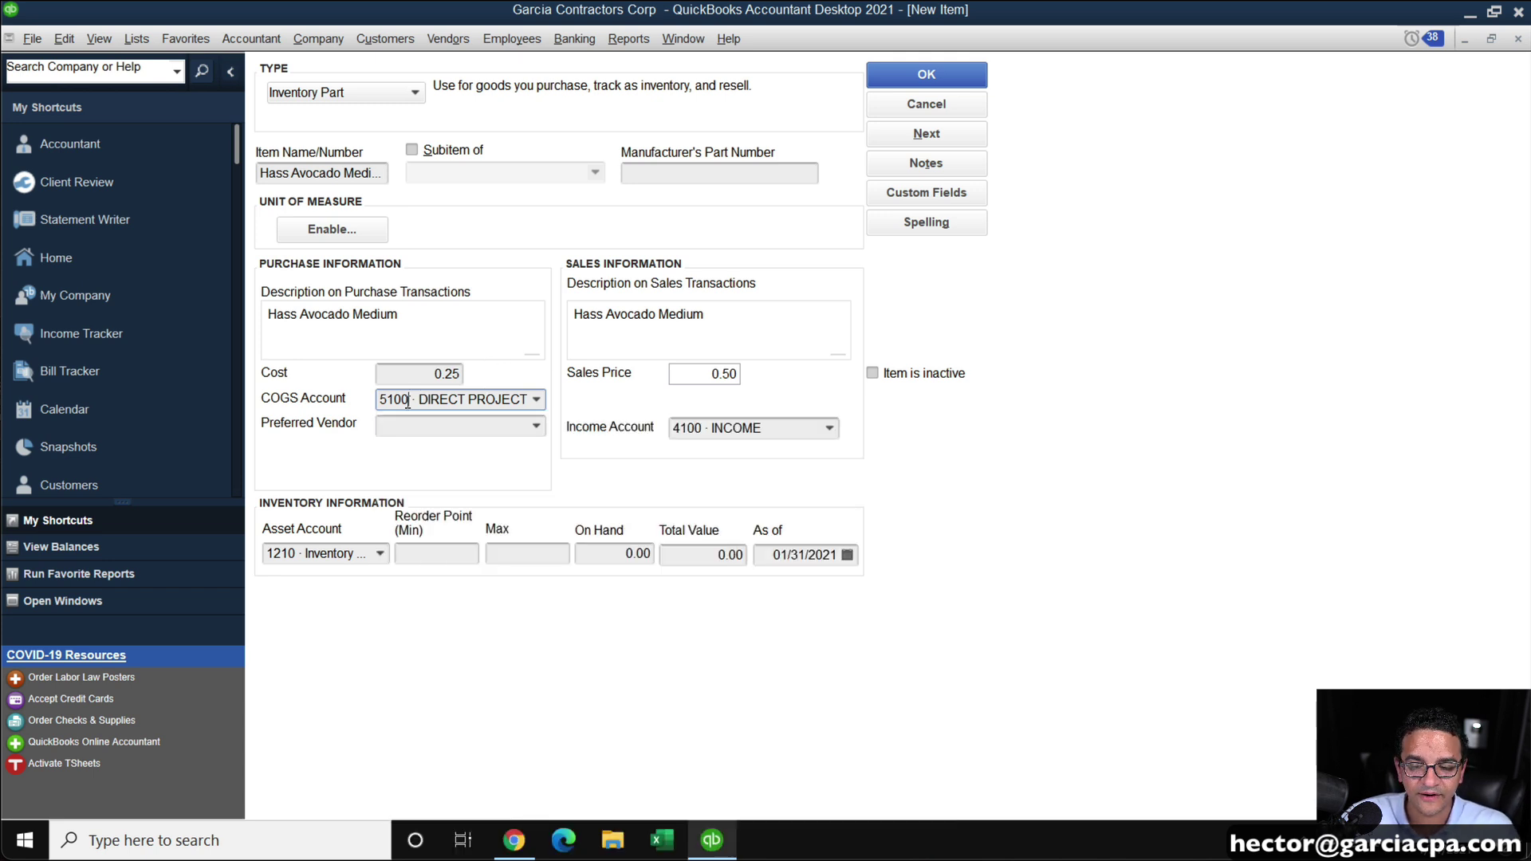
Save the new item with no preferred vendor, closing the spelling check without changes
click(446, 406)
click(441, 427)
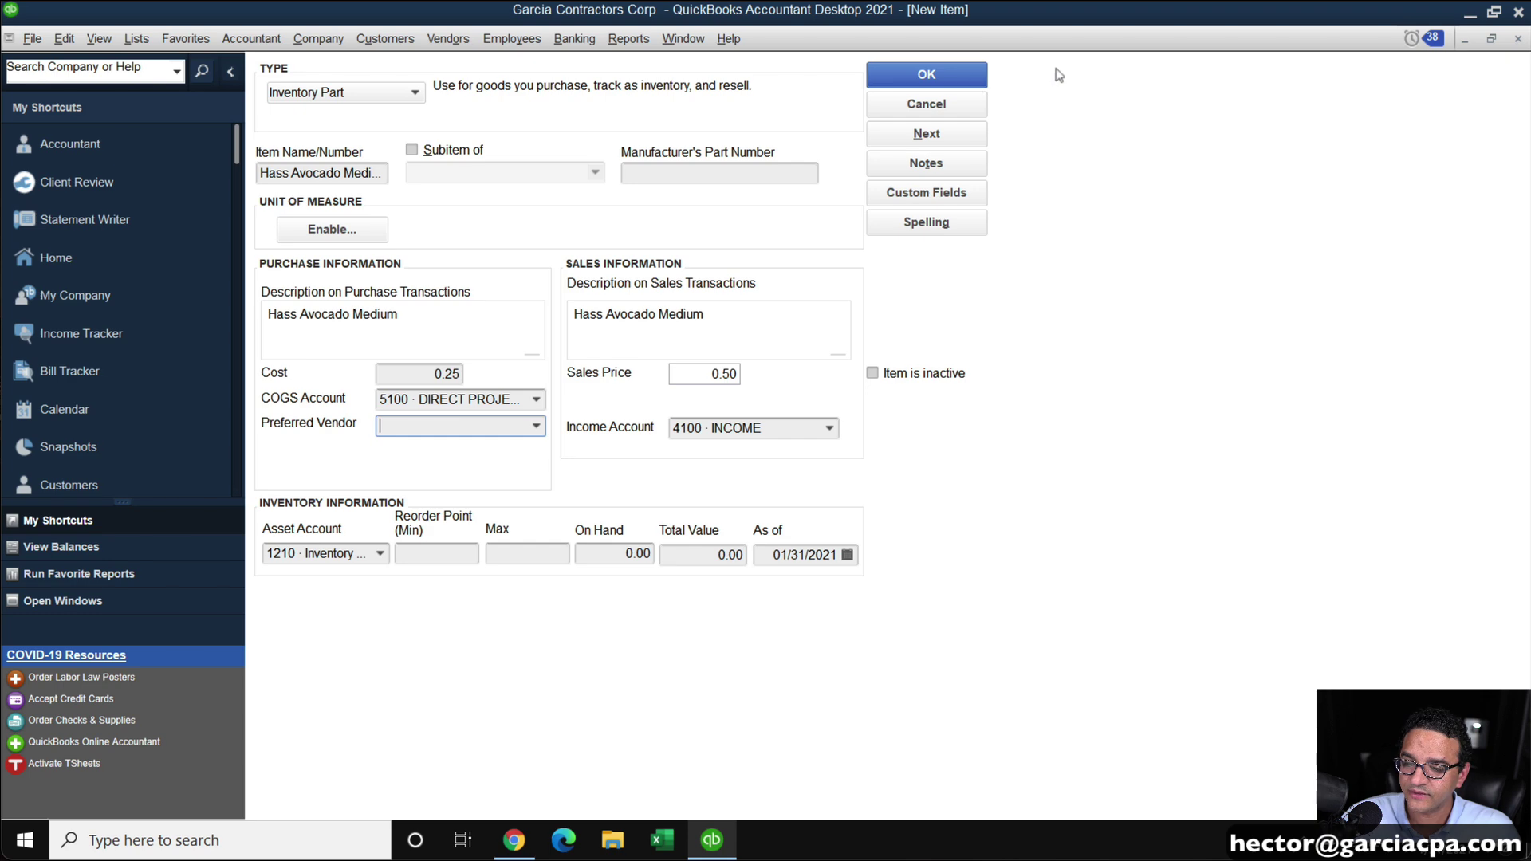
click(904, 77)
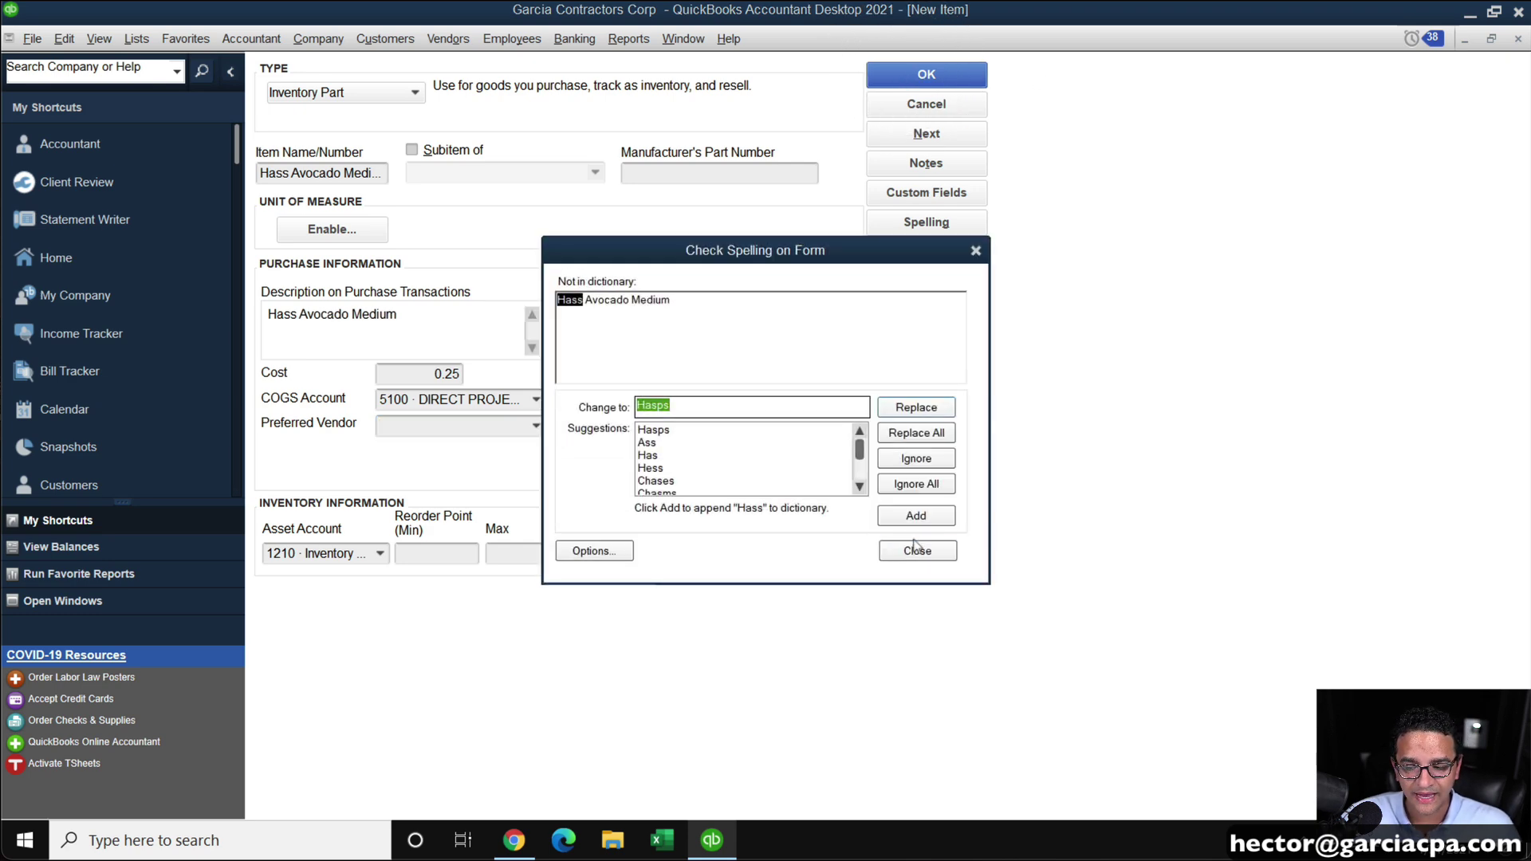
click(917, 552)
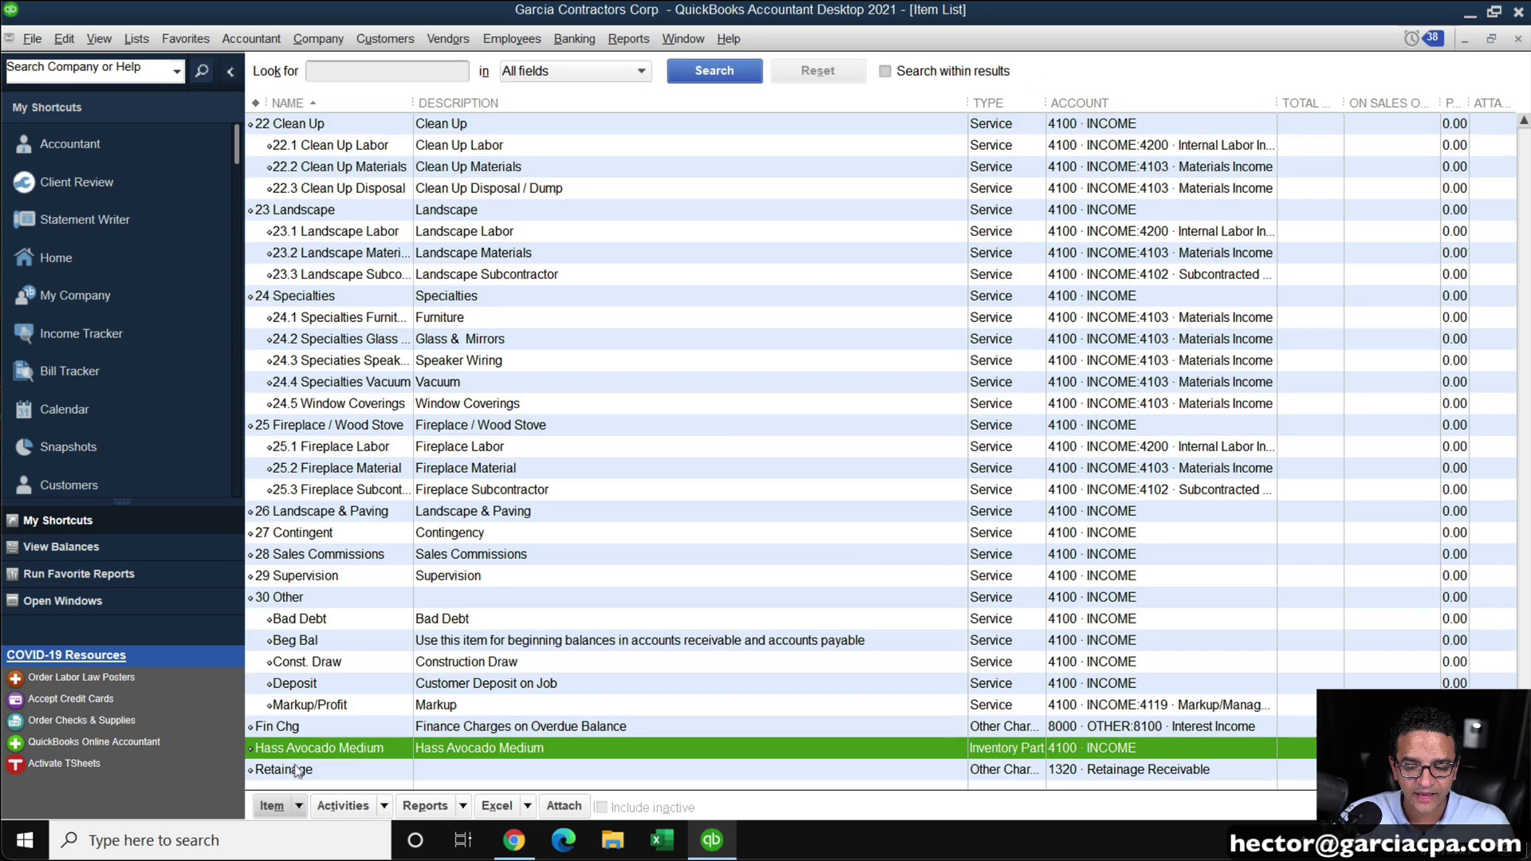
Open the Hass Avocado Medium item for editing and start enabling the unit of measure feature
right_click(348, 750)
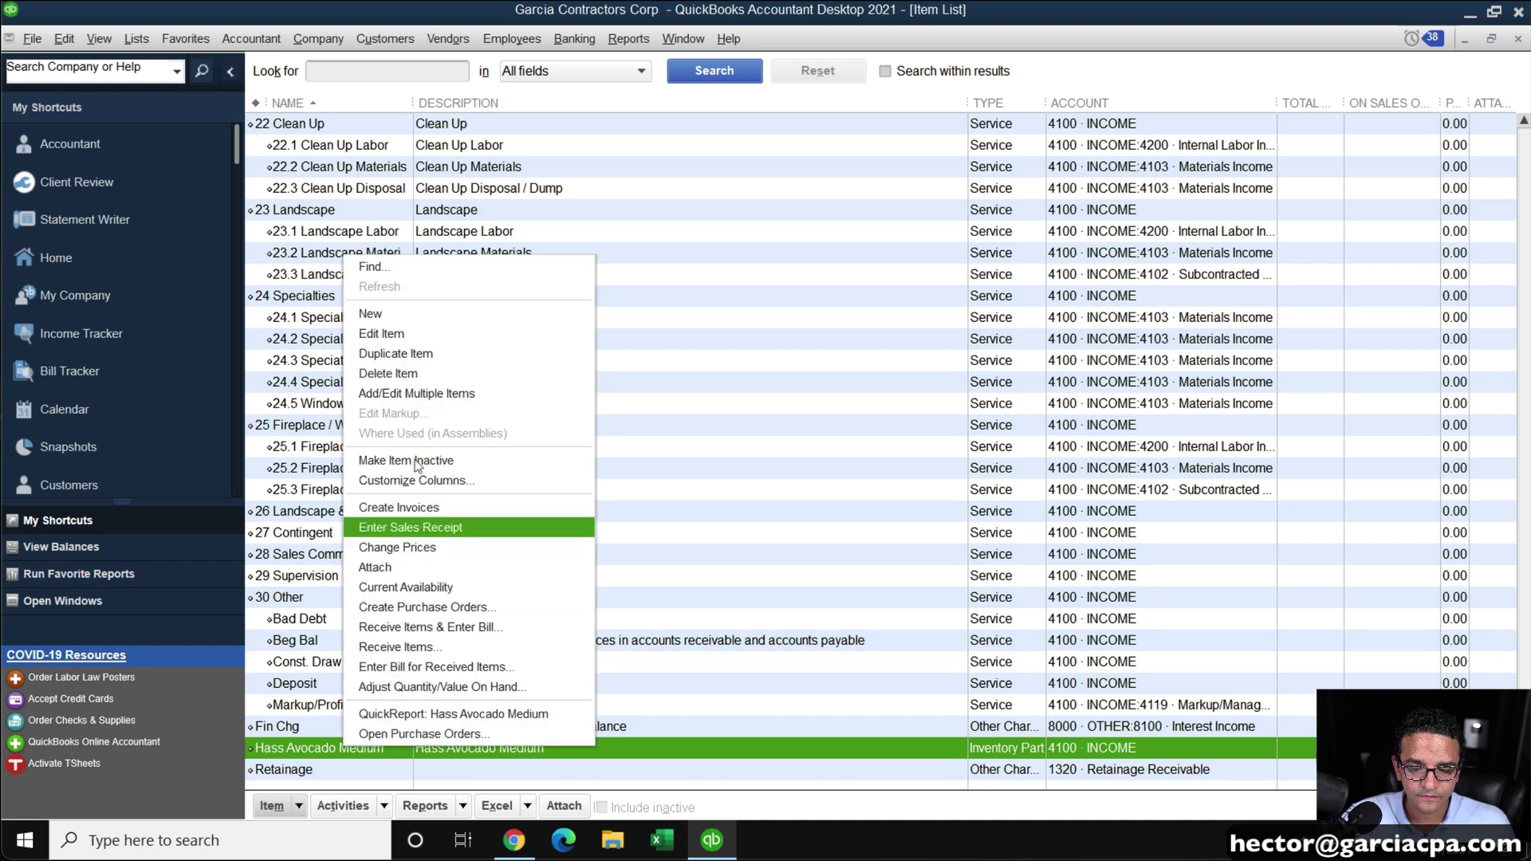
click(413, 337)
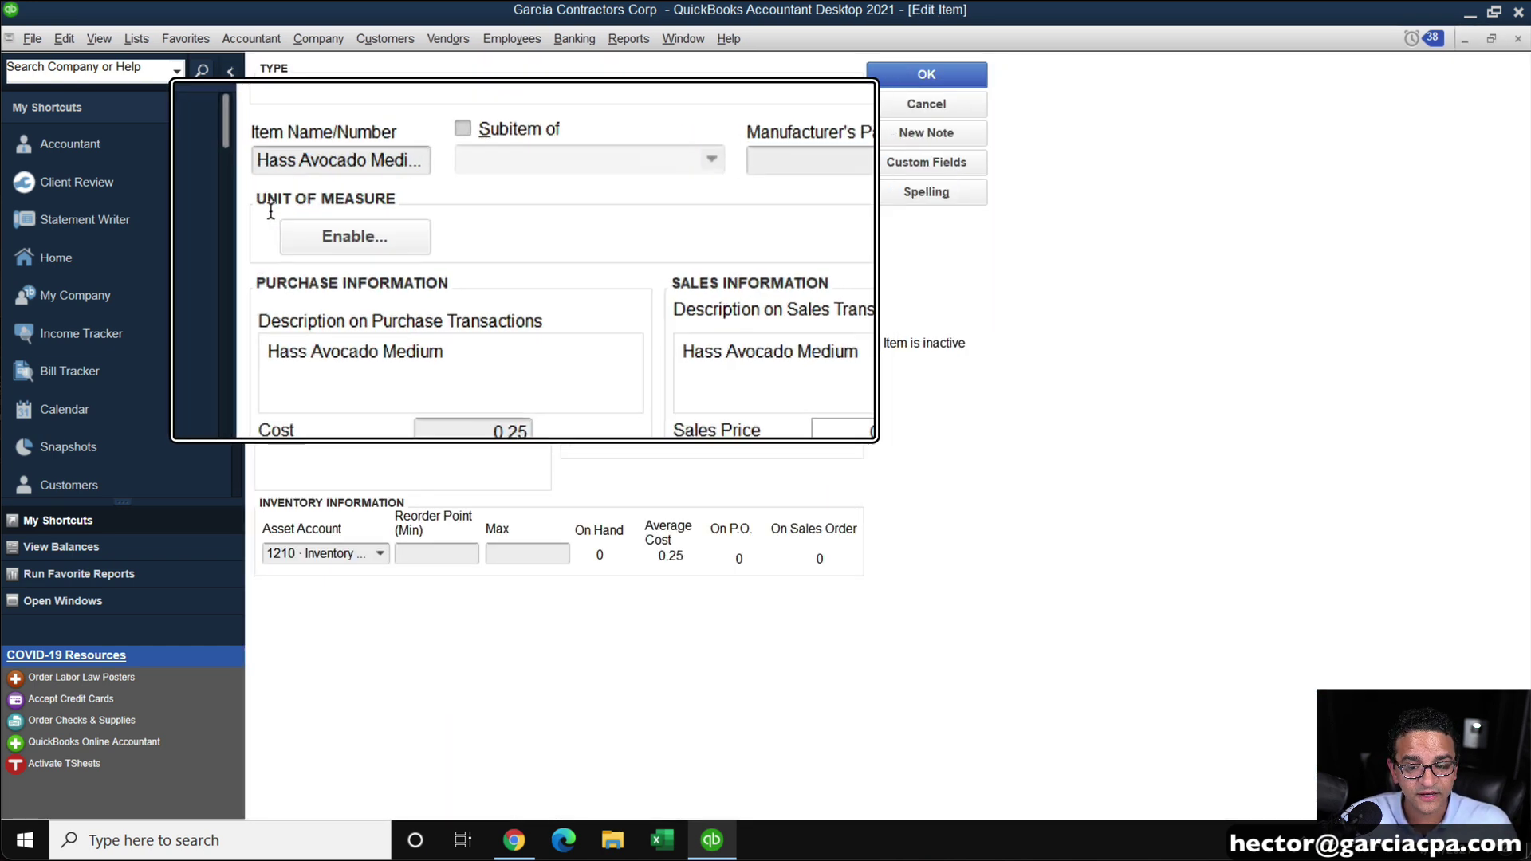
click(322, 234)
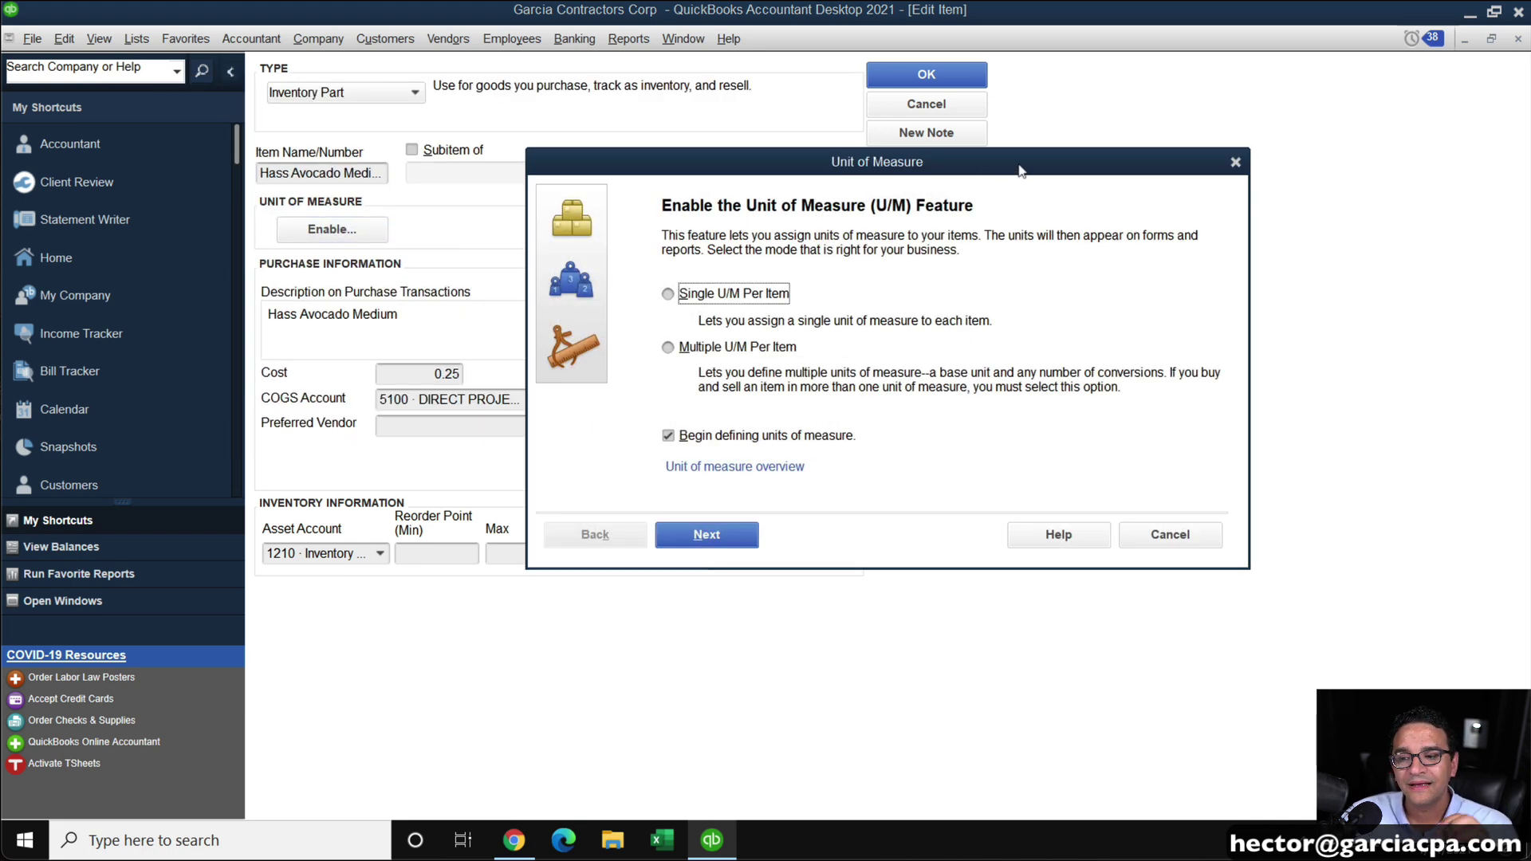
drag(910, 169, 938, 149)
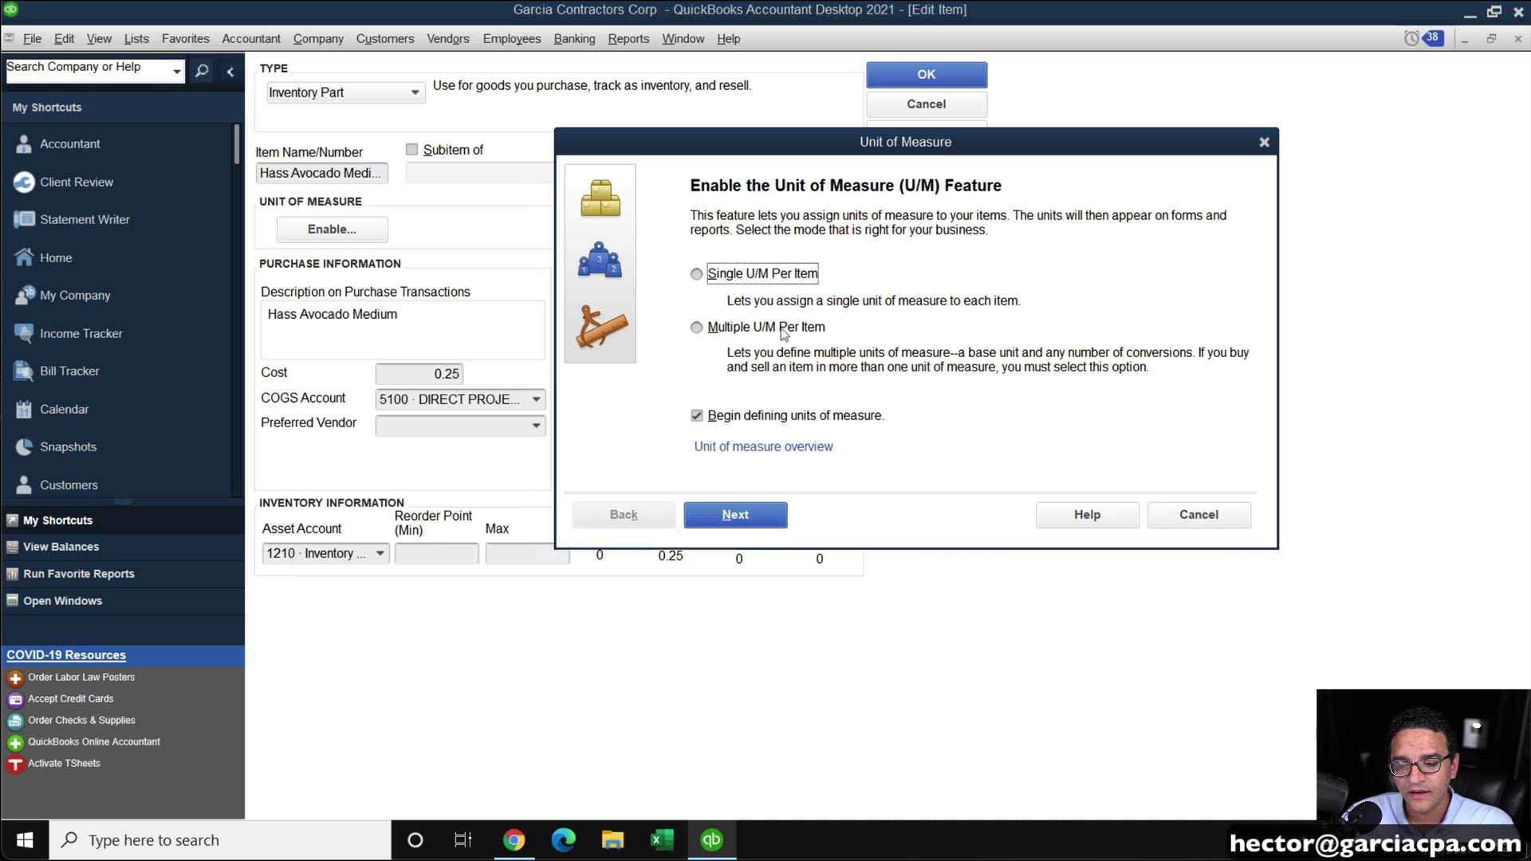
Choose the Single U/M Per Item mode and Count as the unit of measure type, continuing to the unit selection
click(746, 274)
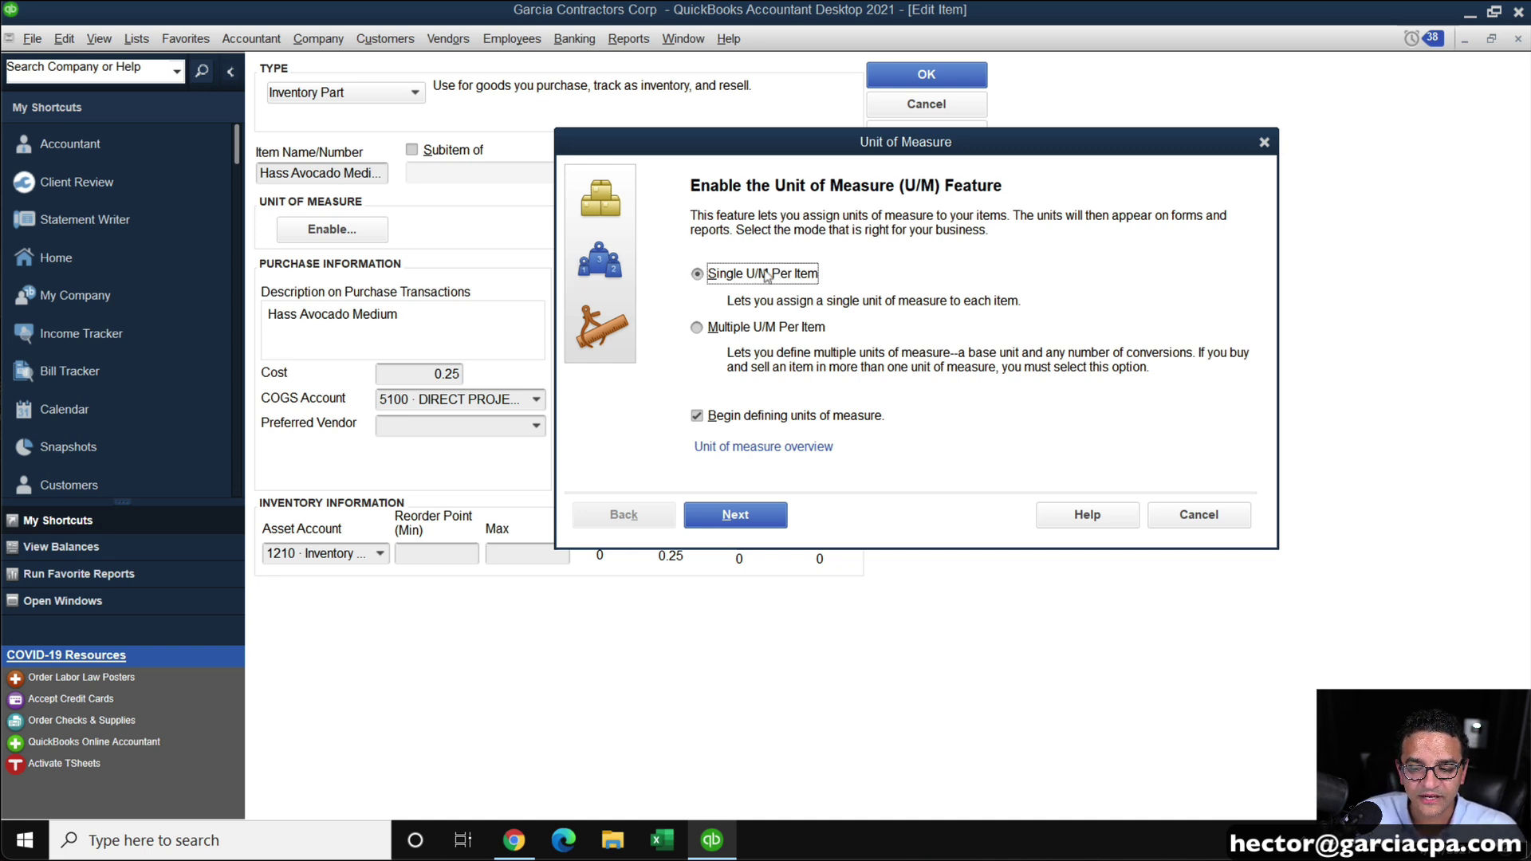
click(740, 516)
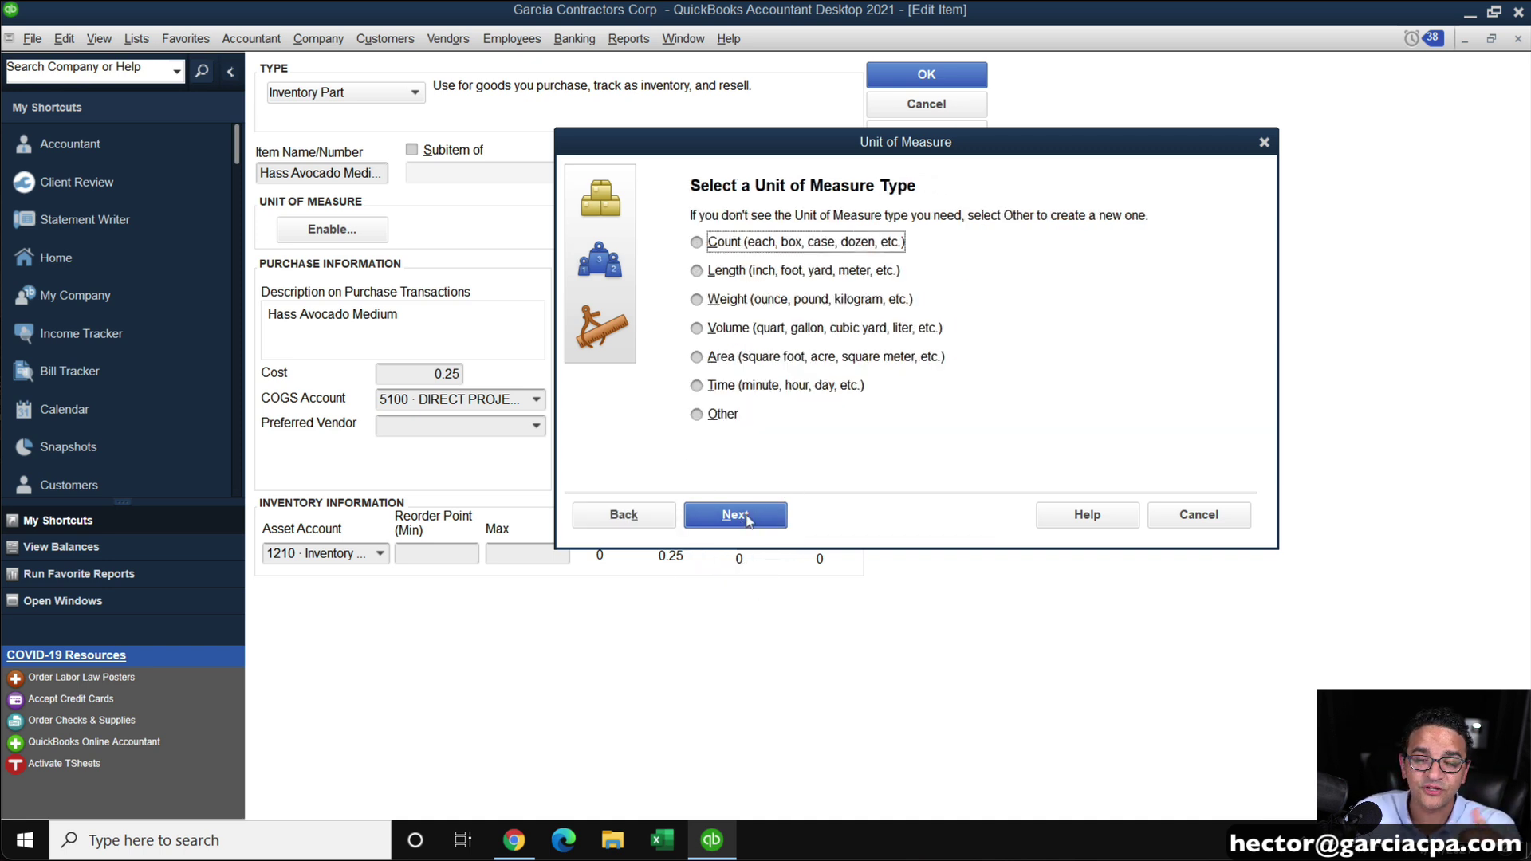
click(730, 244)
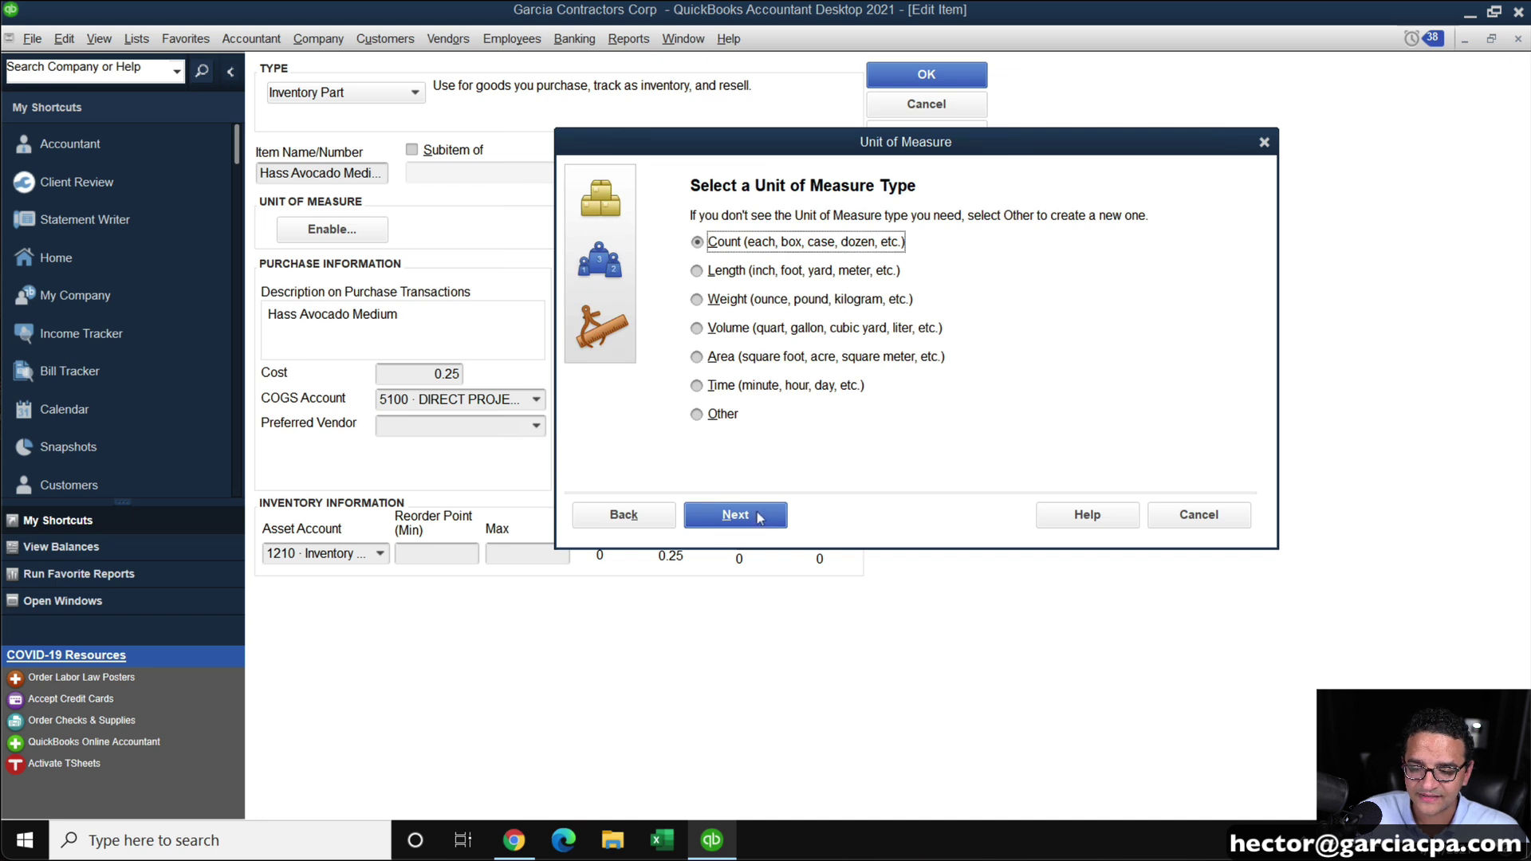
click(759, 516)
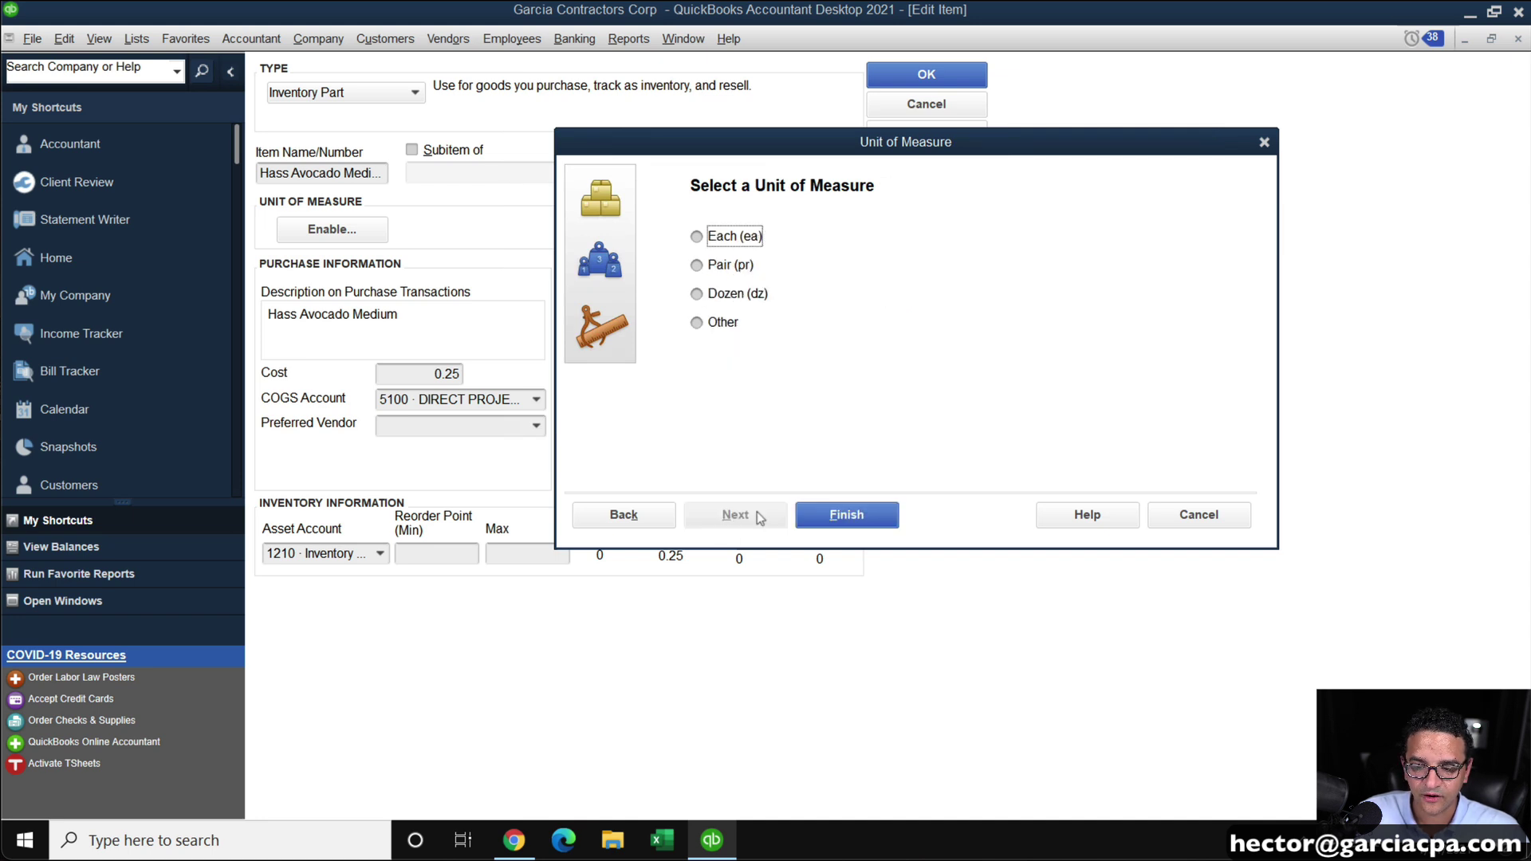
Assign Each (ea) as the avocado item's unit of measure and save the item, closing the spelling check
click(724, 234)
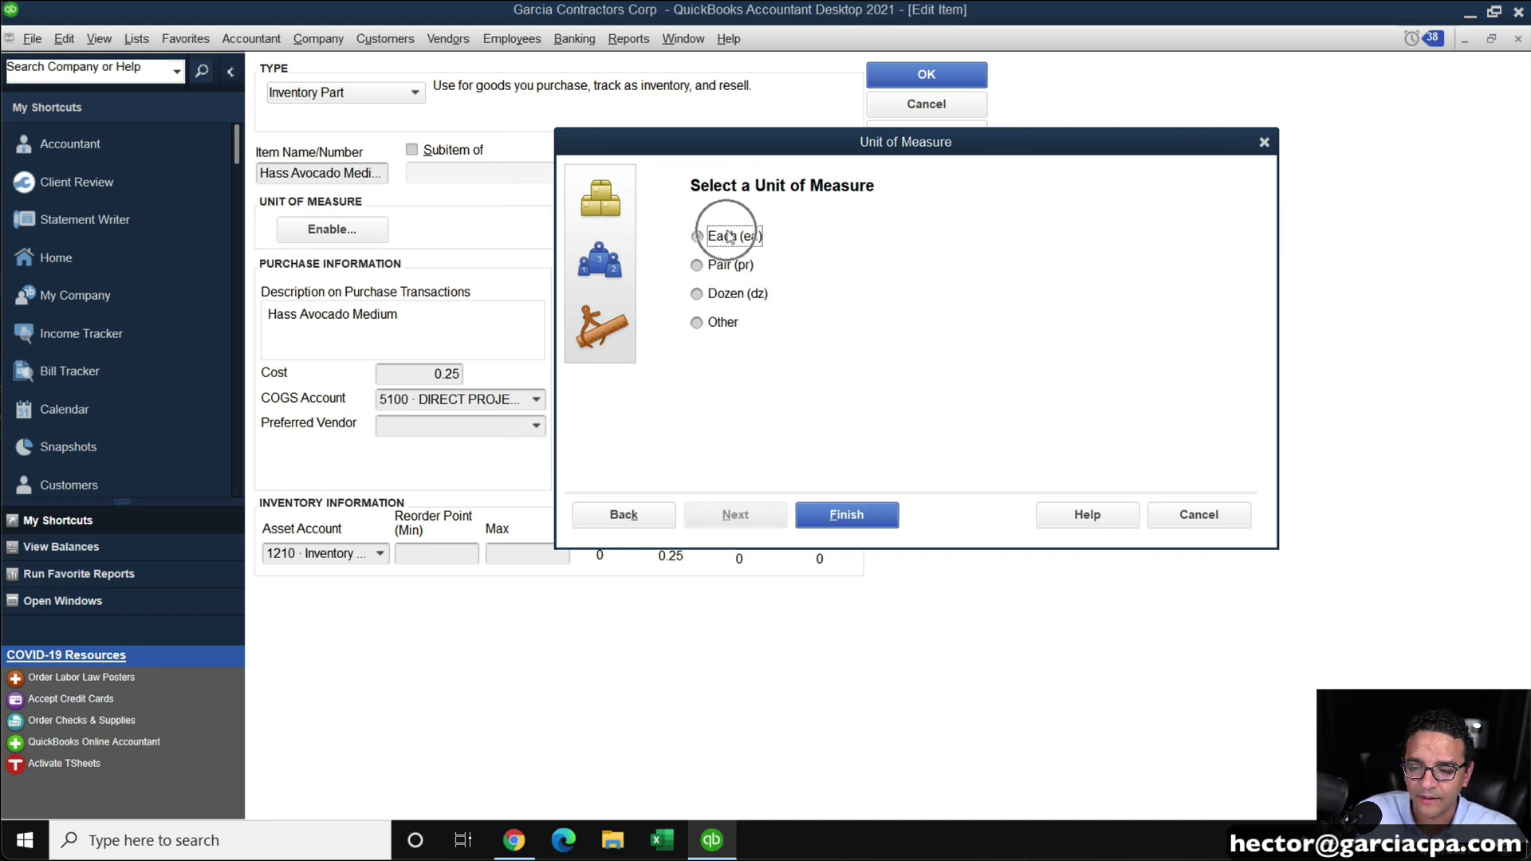
click(850, 514)
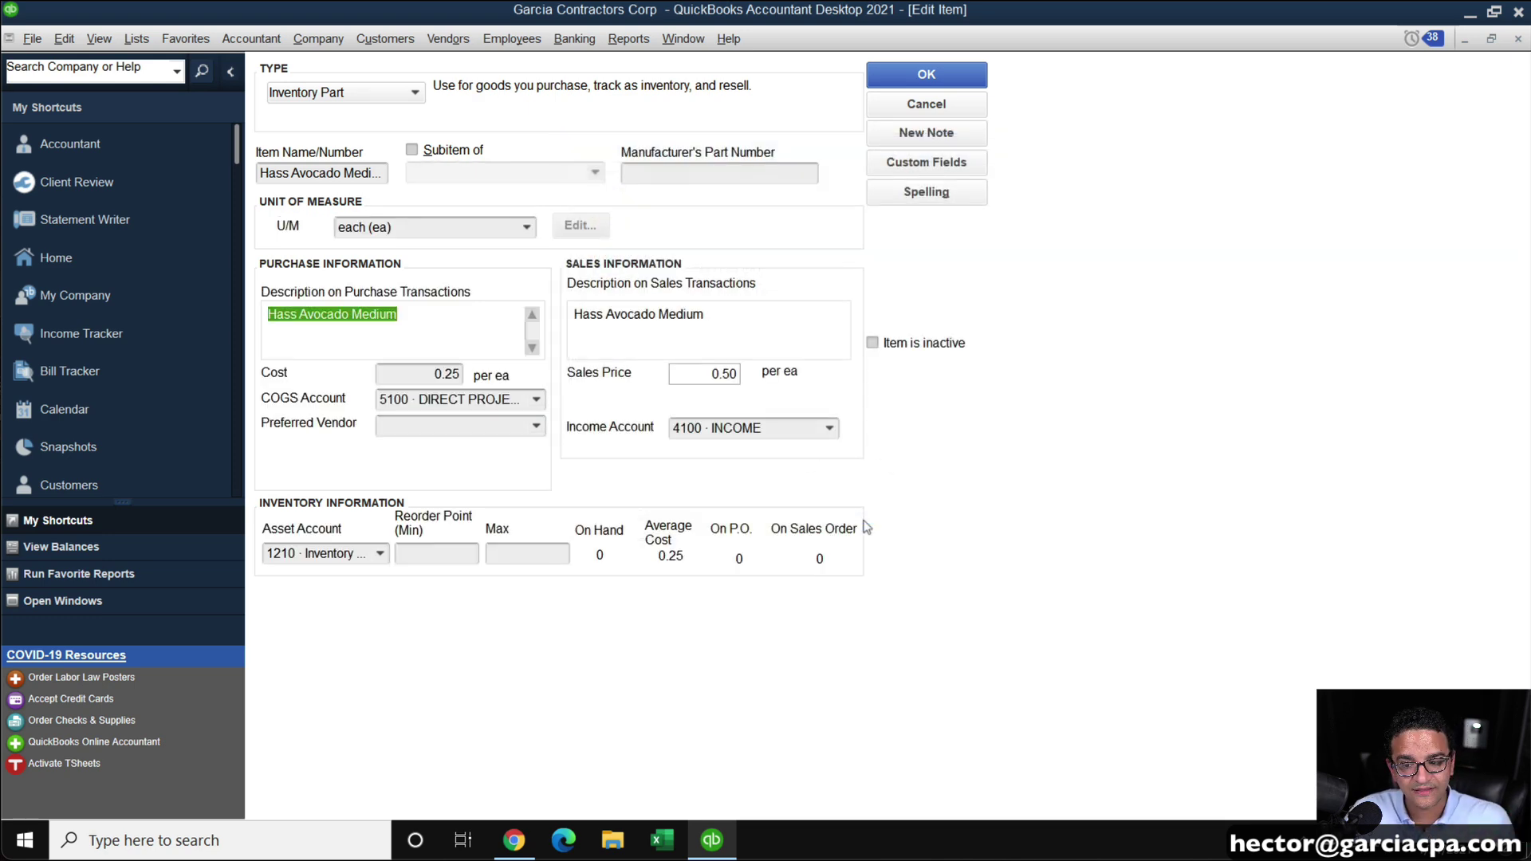
click(529, 228)
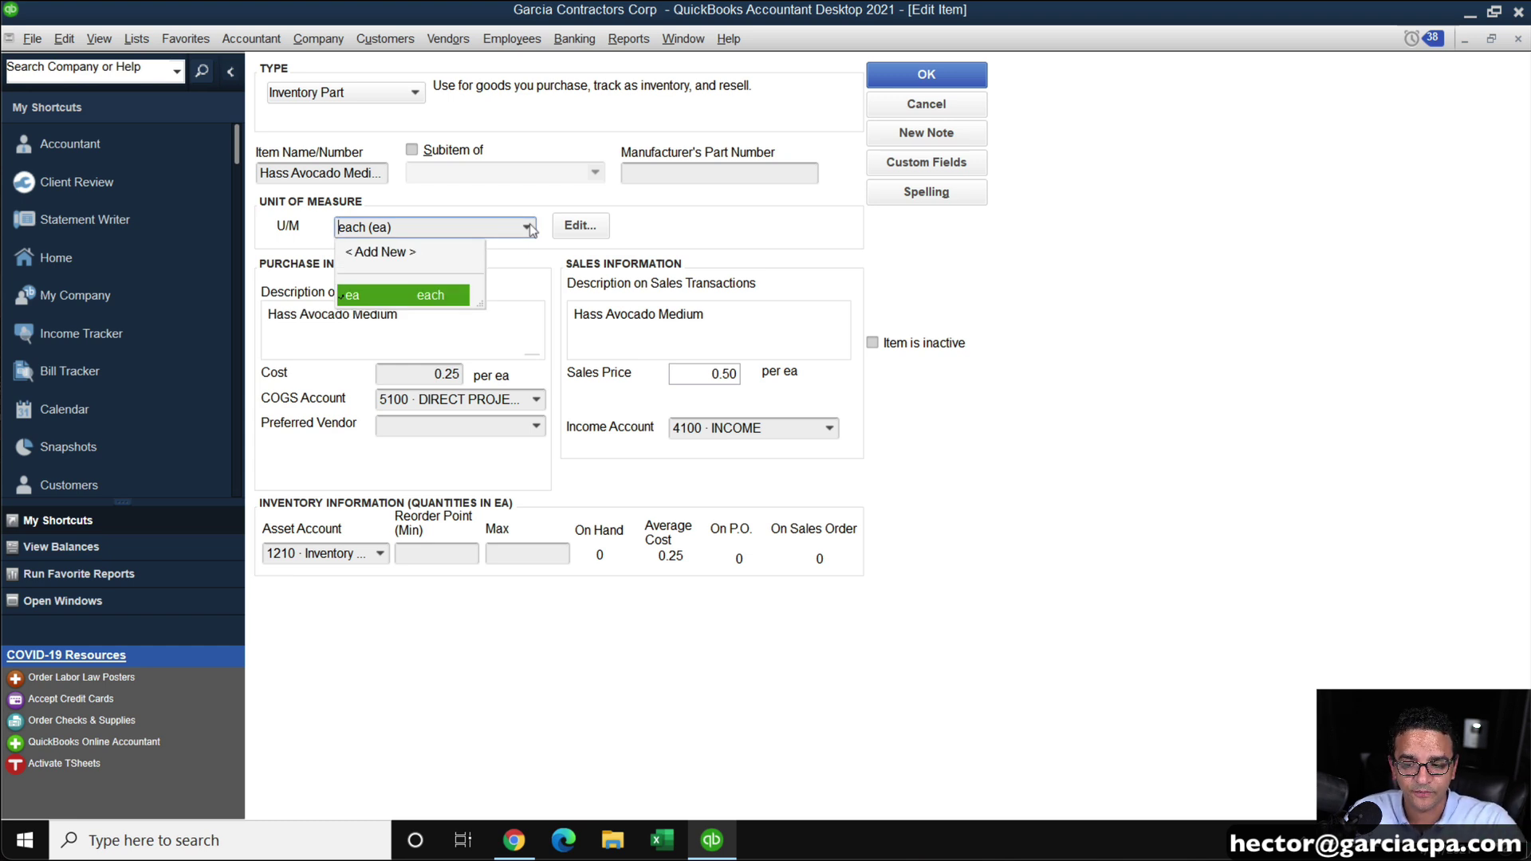
click(772, 231)
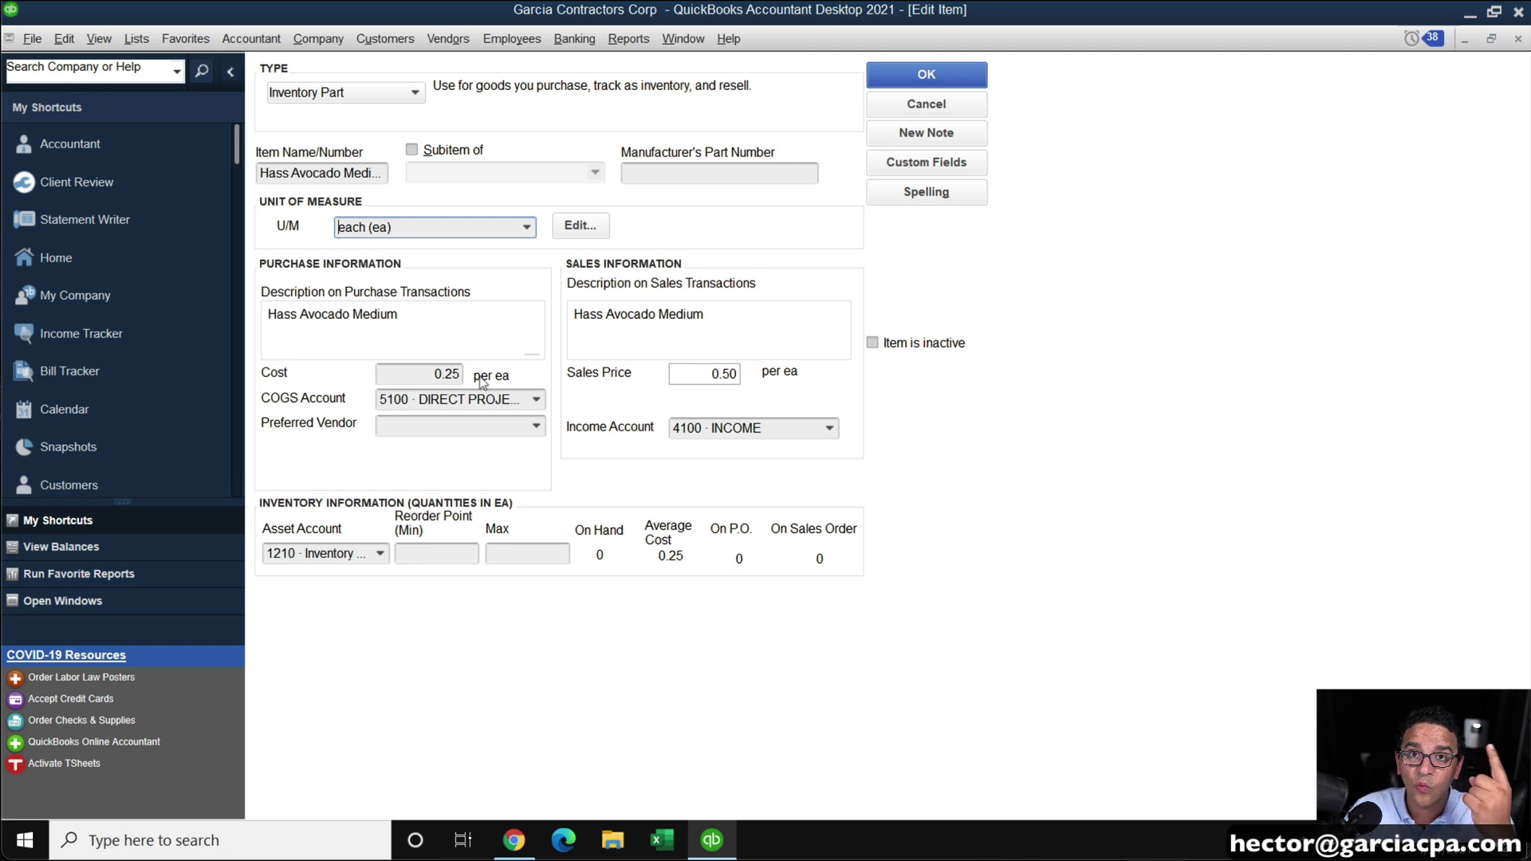
click(938, 74)
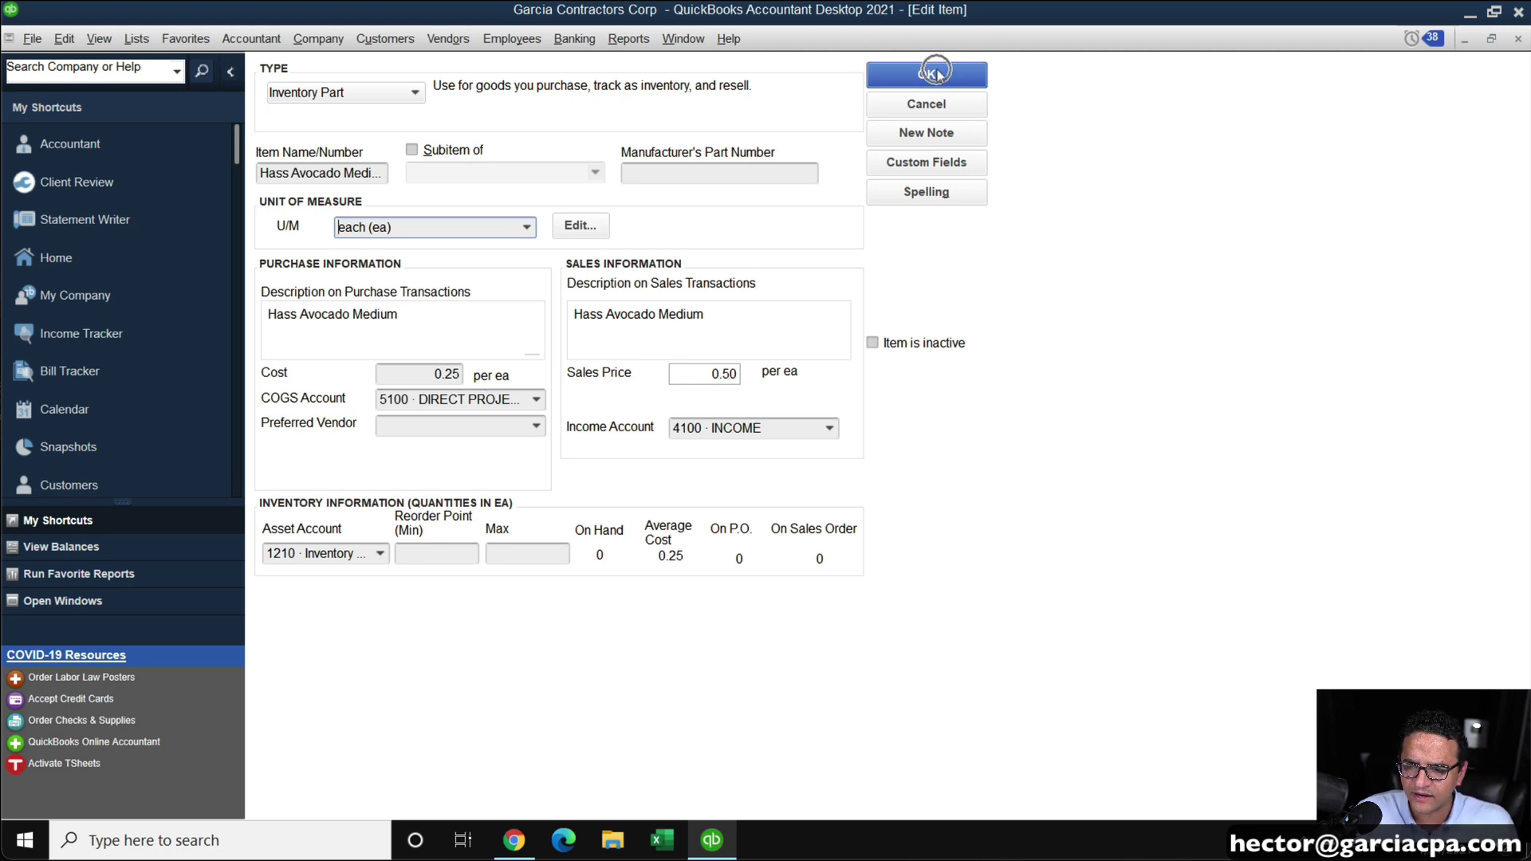
click(933, 548)
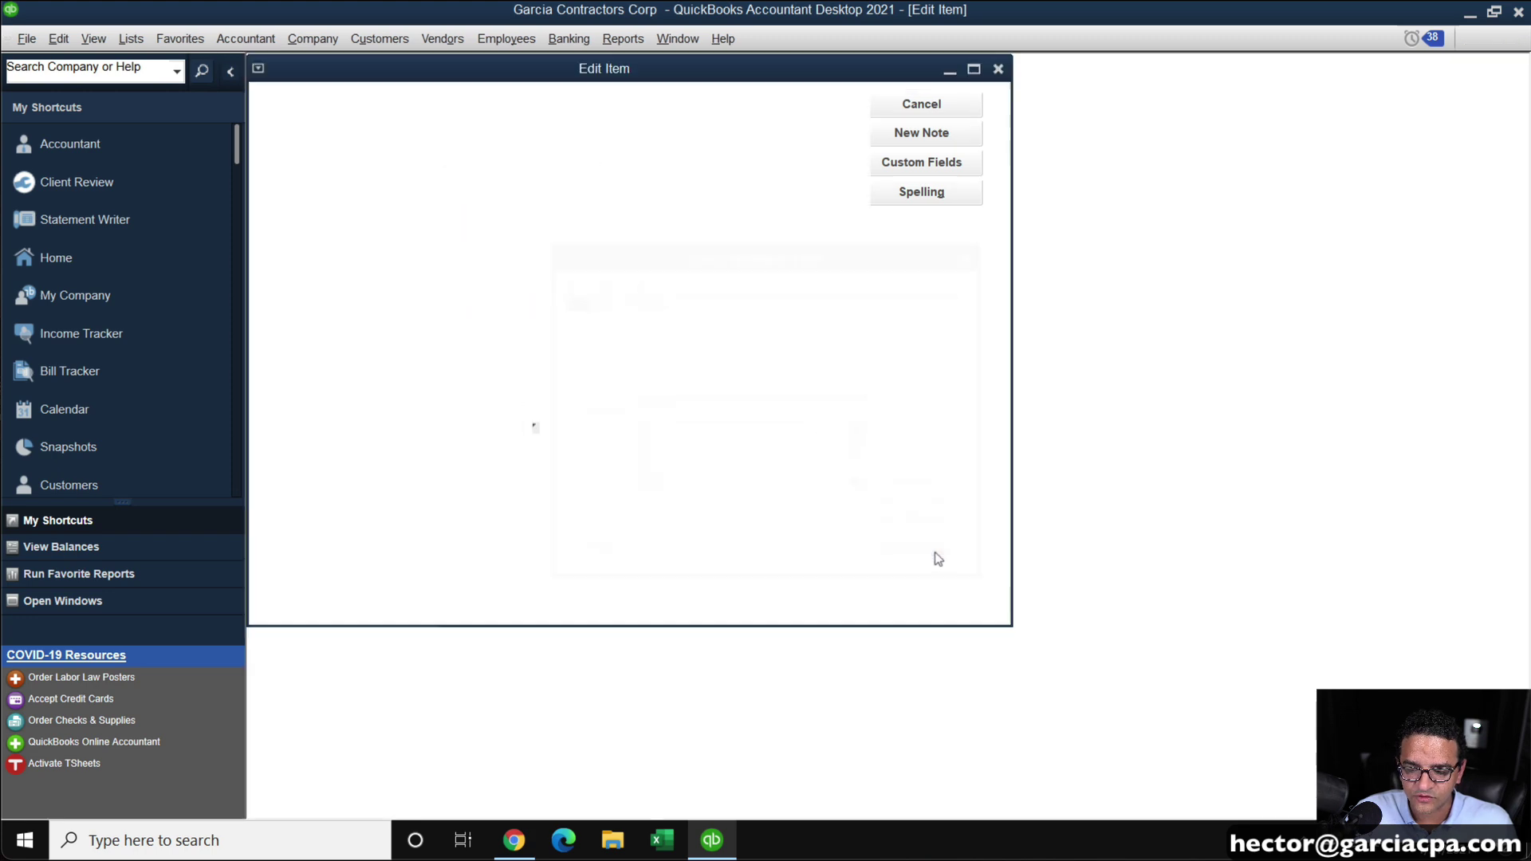
Open the Items & Inventory company preferences and view the available unit of measure modes
click(64, 39)
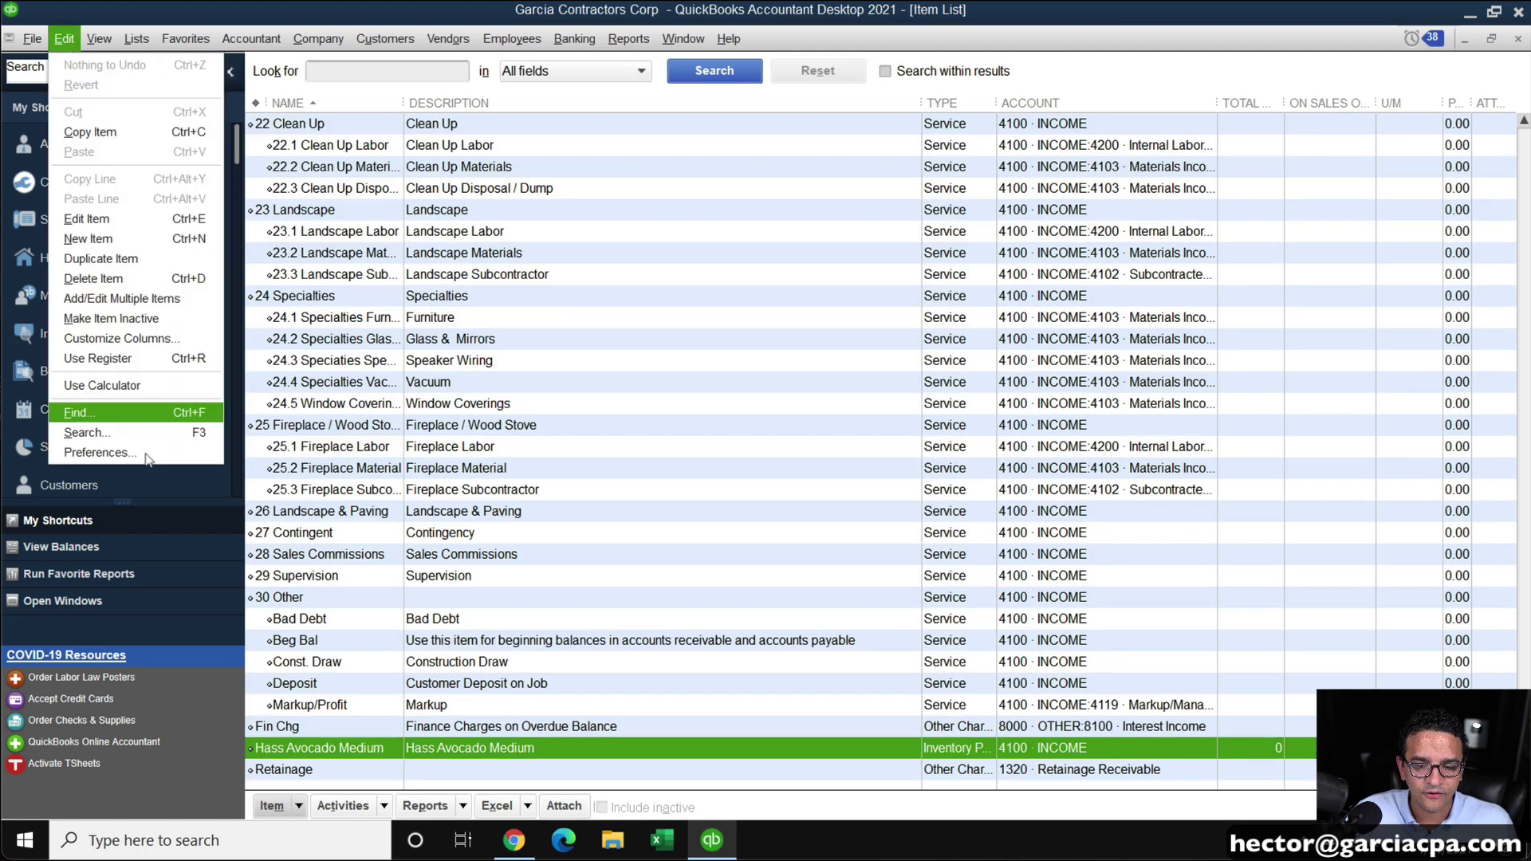
click(142, 454)
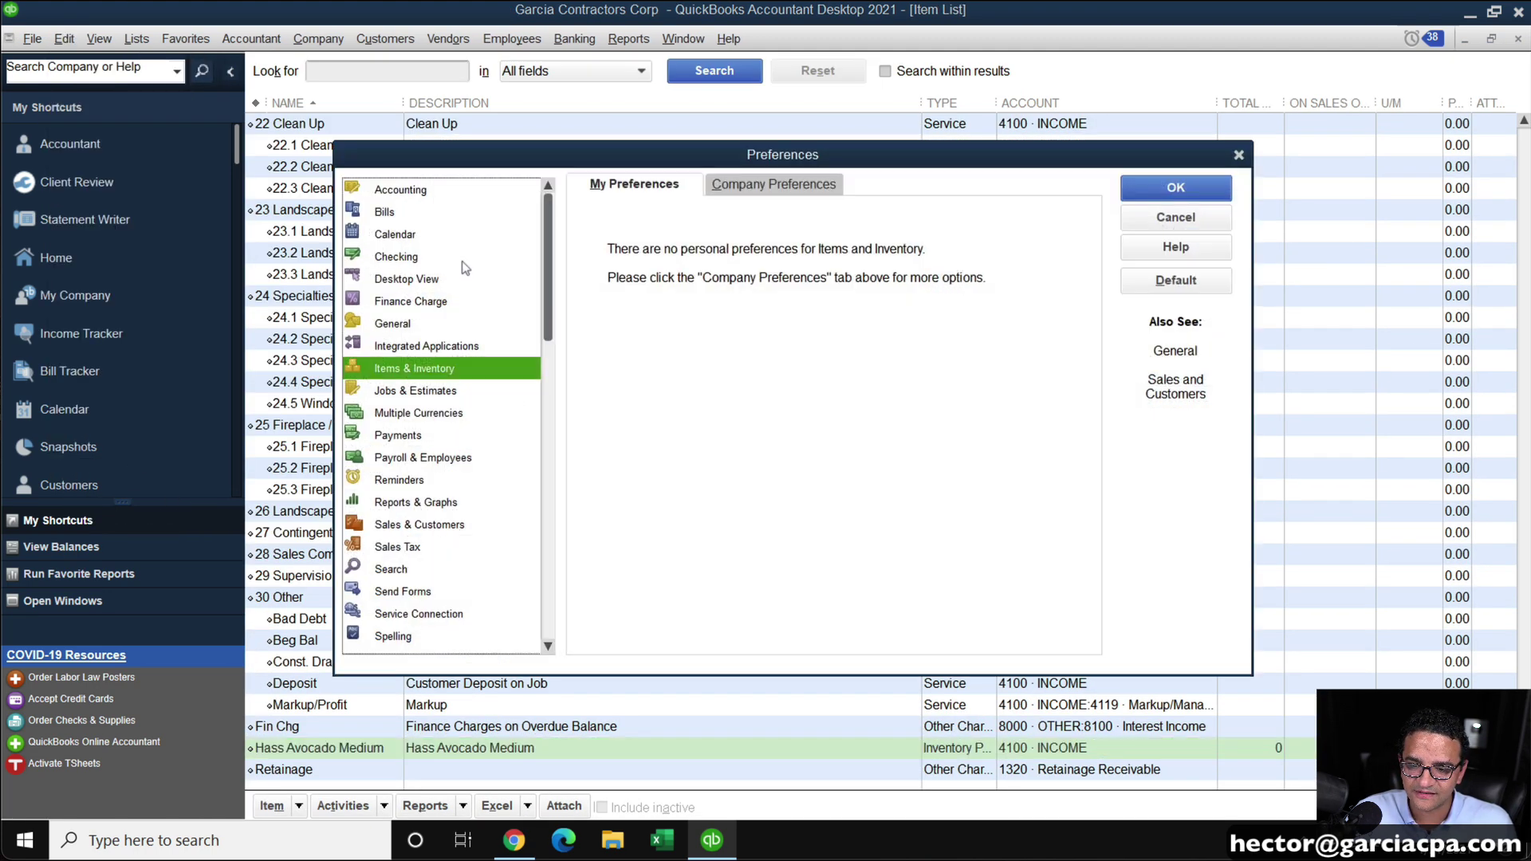
click(754, 187)
click(746, 483)
click(745, 483)
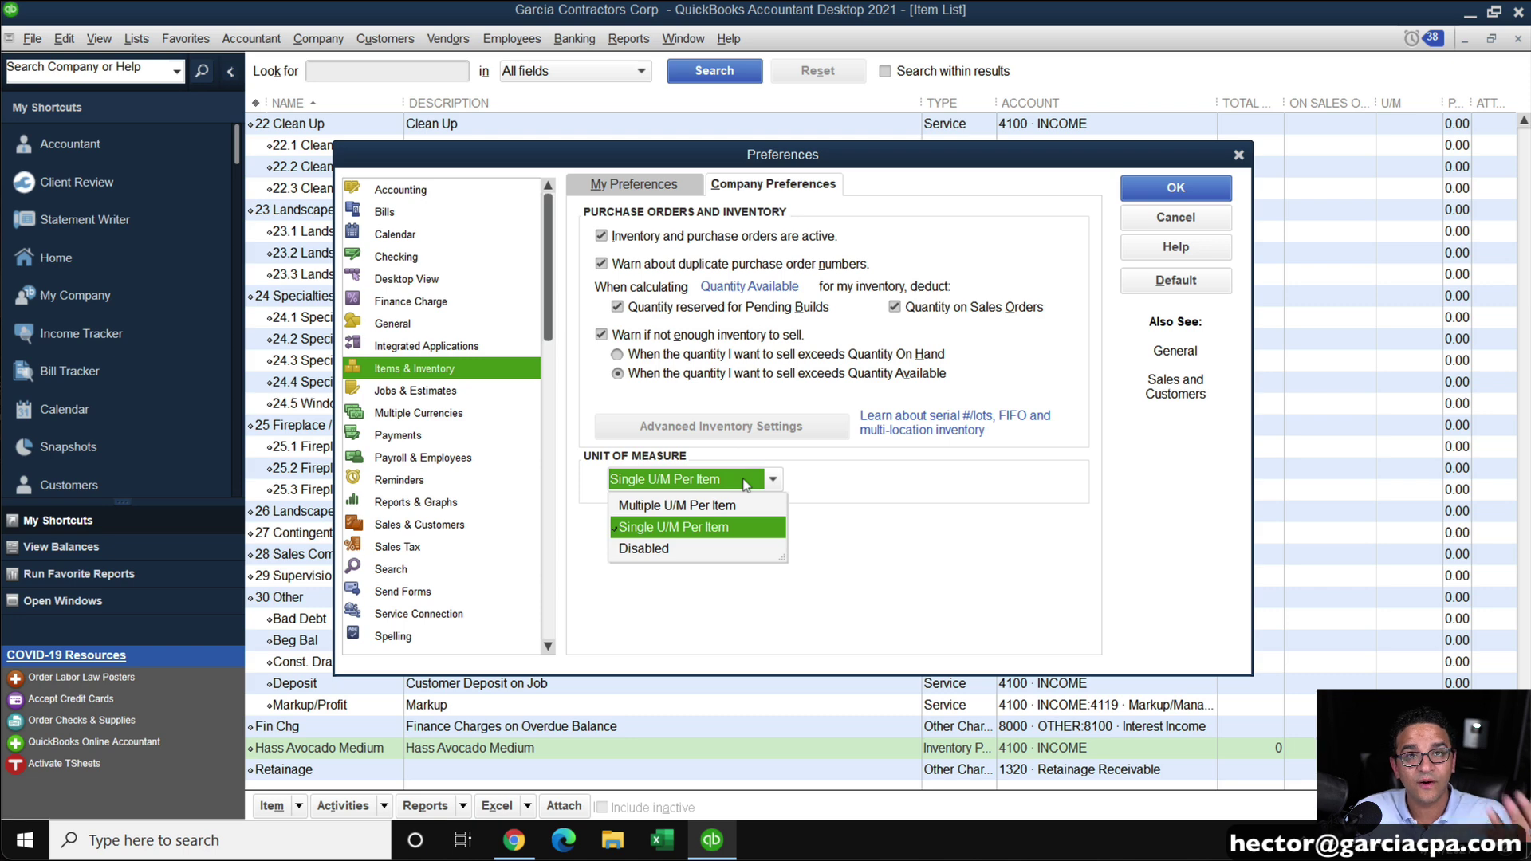
Try to set the unit of measure preference to Disabled, decline turning it off, and close the preferences with Single U/M Per Item
click(669, 548)
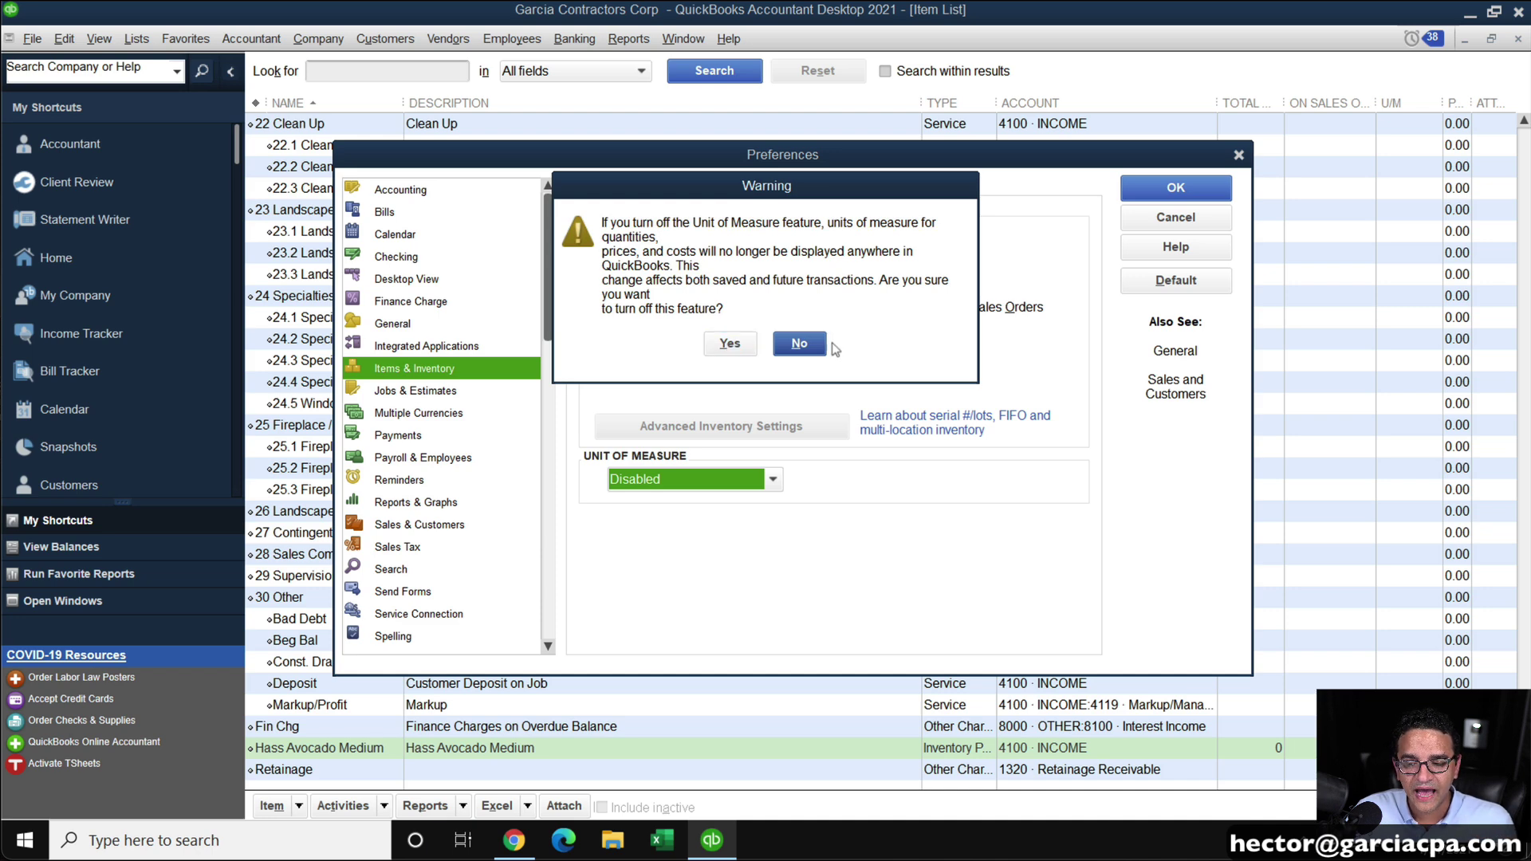
click(801, 344)
click(706, 482)
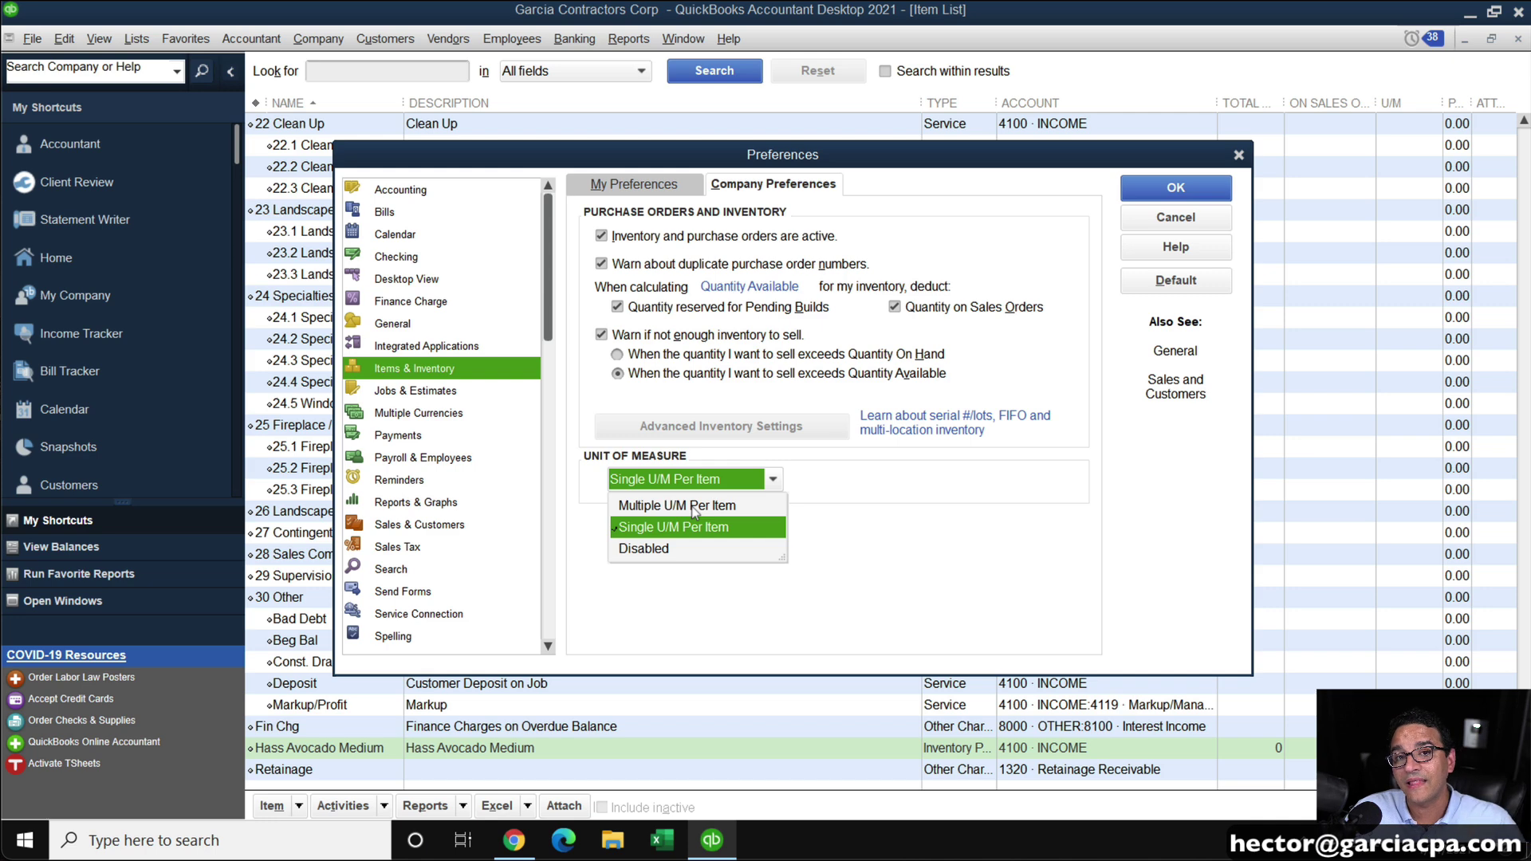
click(853, 516)
click(1175, 188)
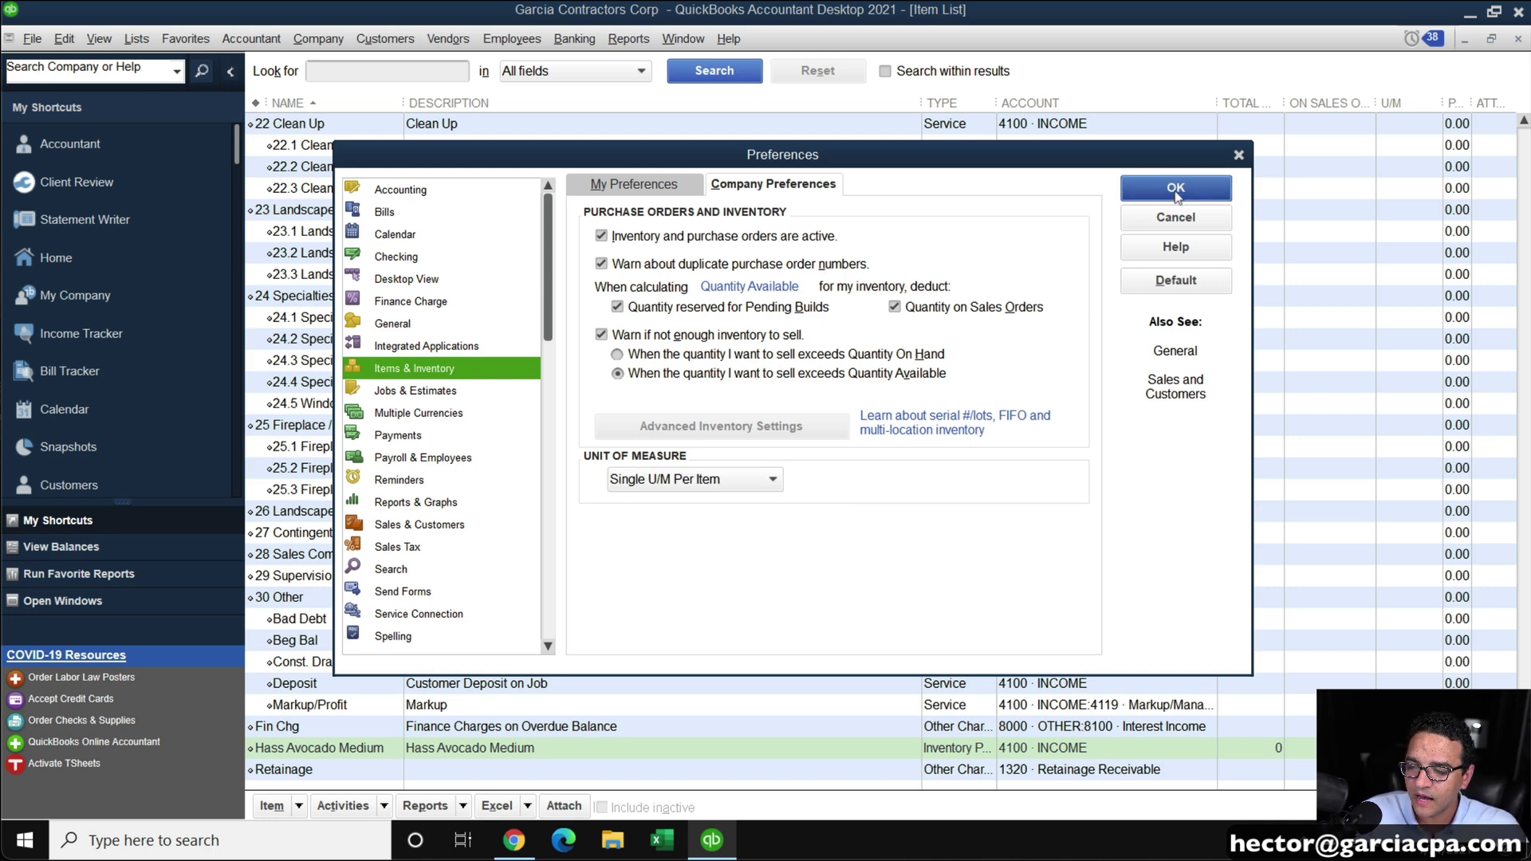
Open the Hass Avocado Medium item for editing and start adding a new unit of measure
right_click(330, 748)
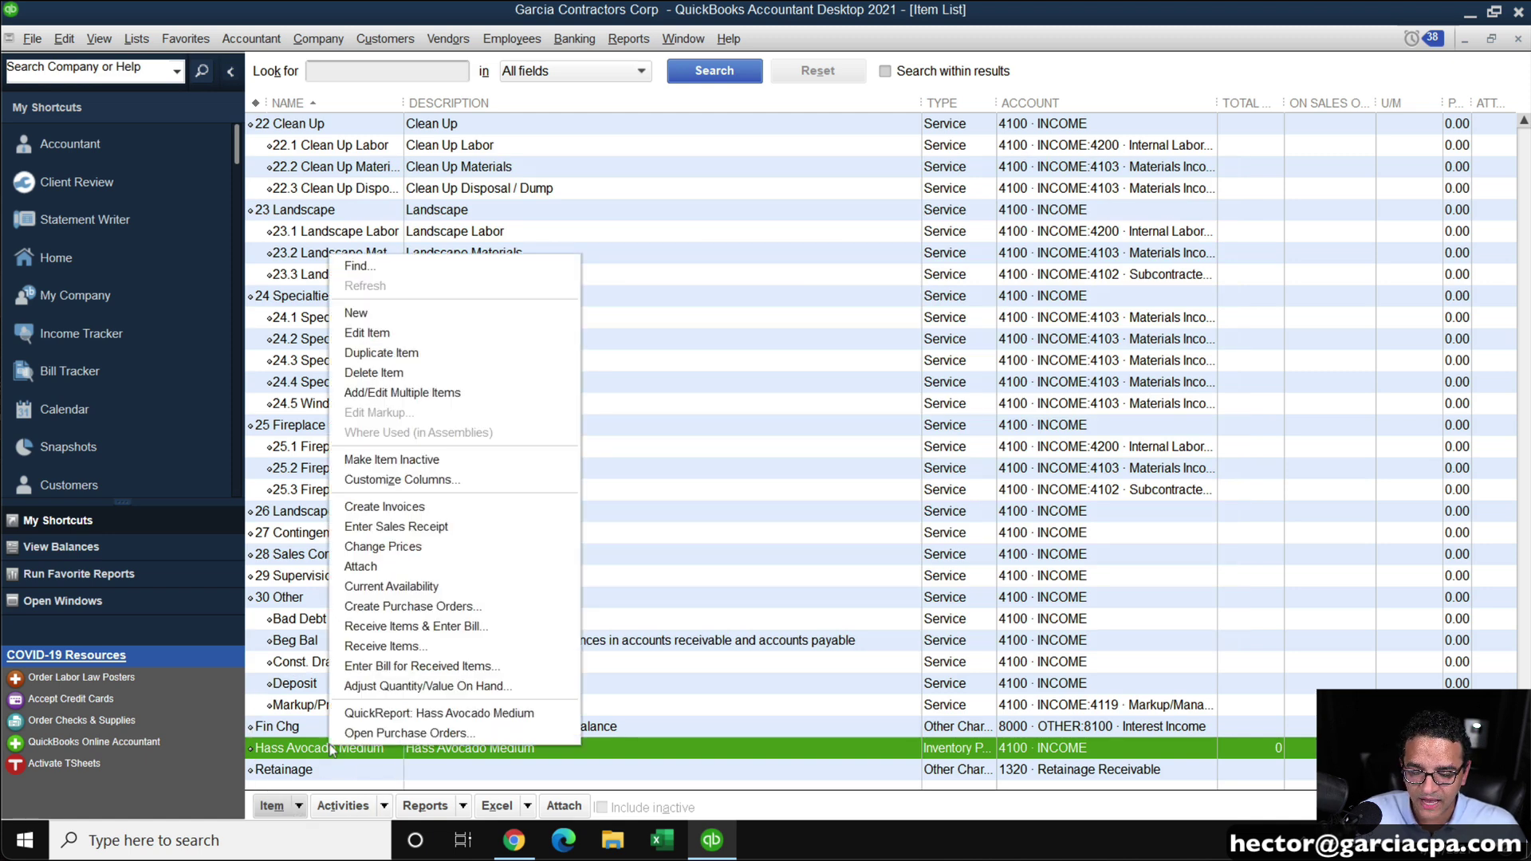
click(397, 332)
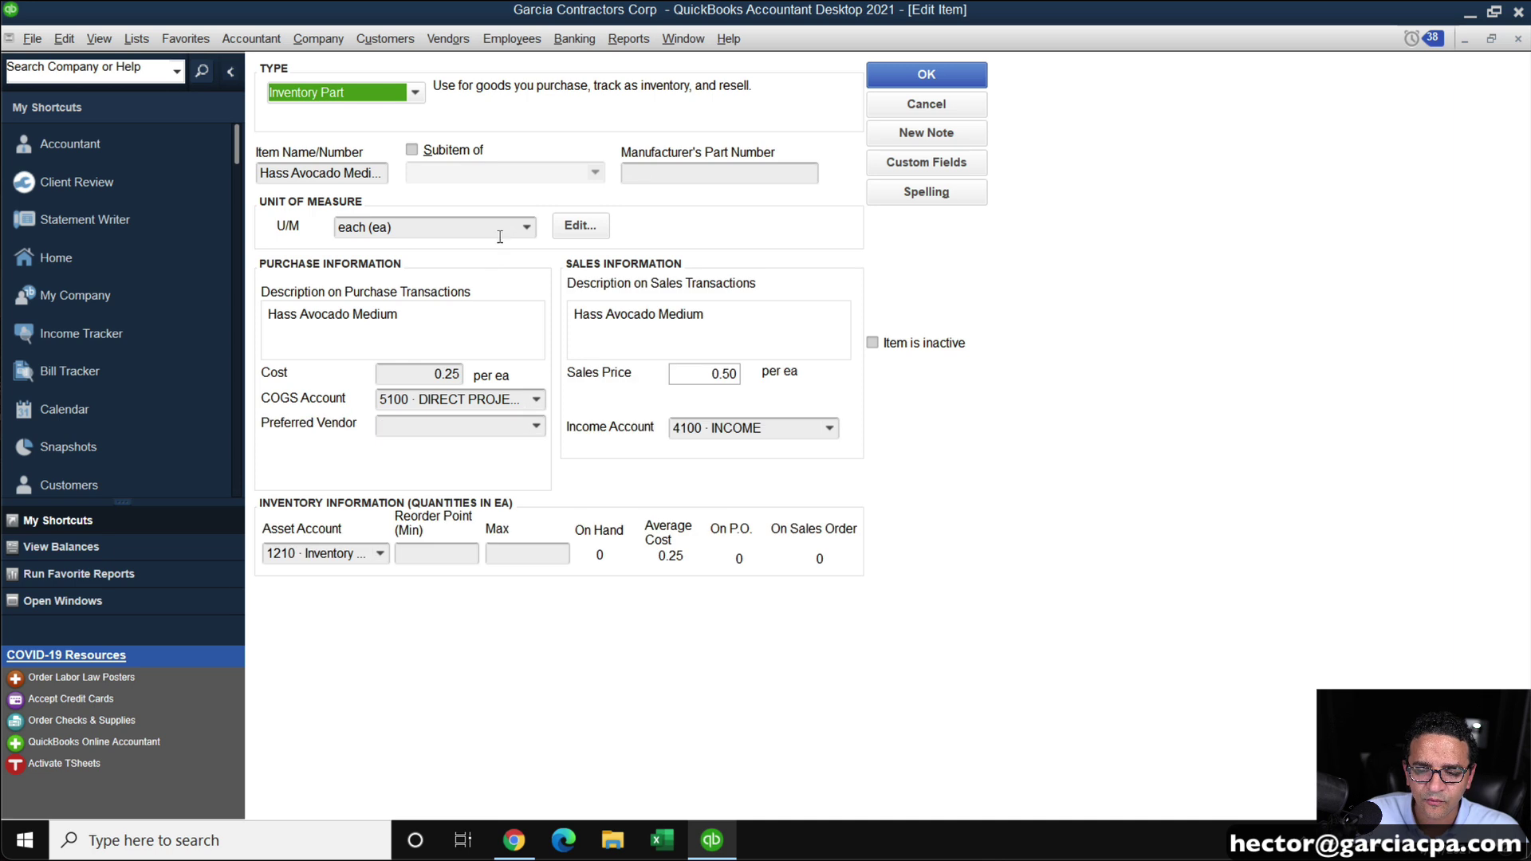
click(526, 229)
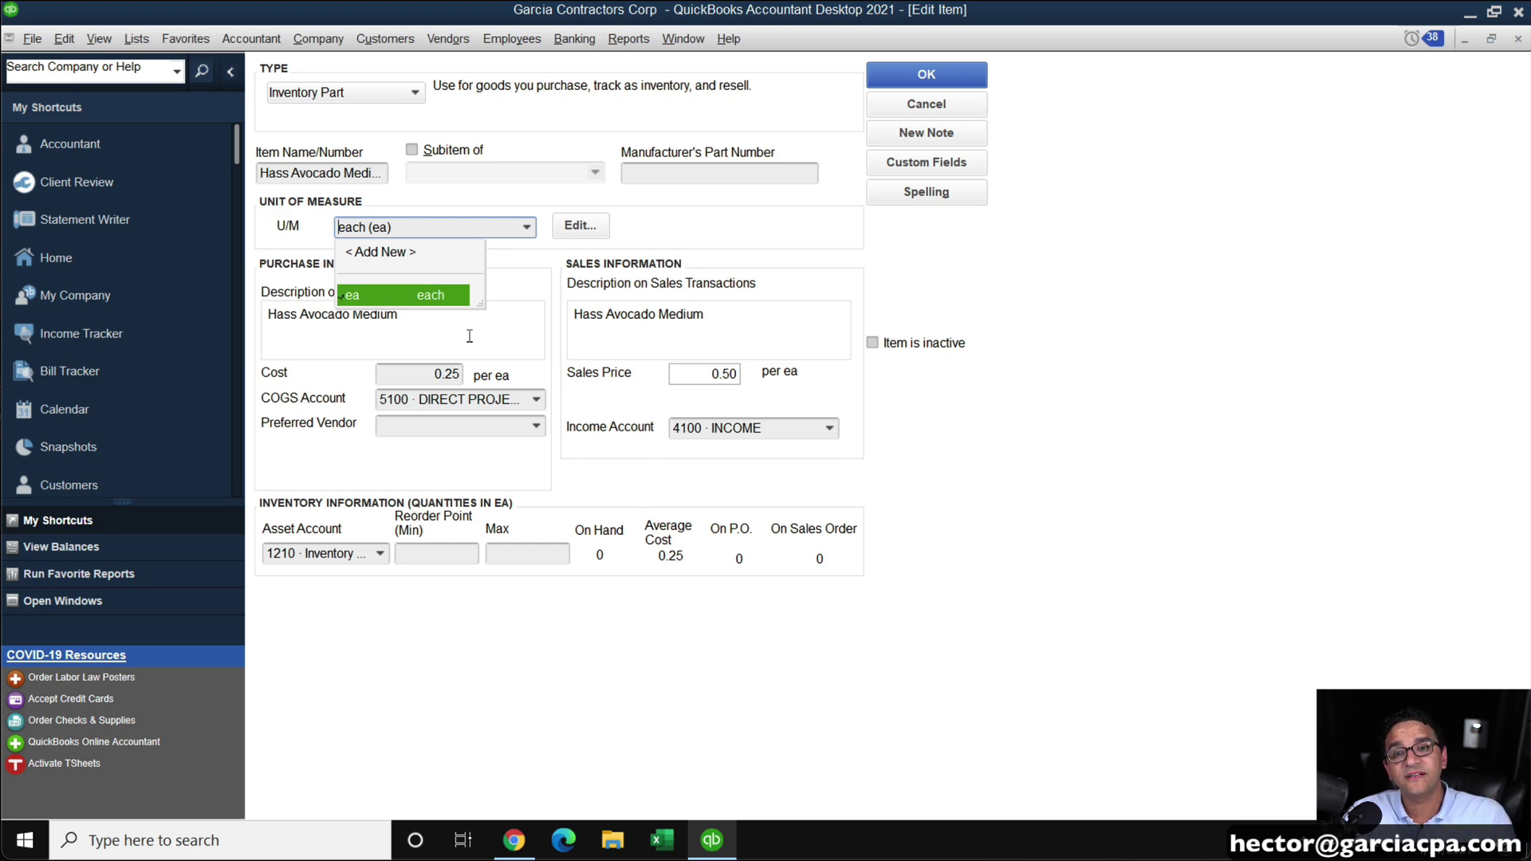
click(393, 252)
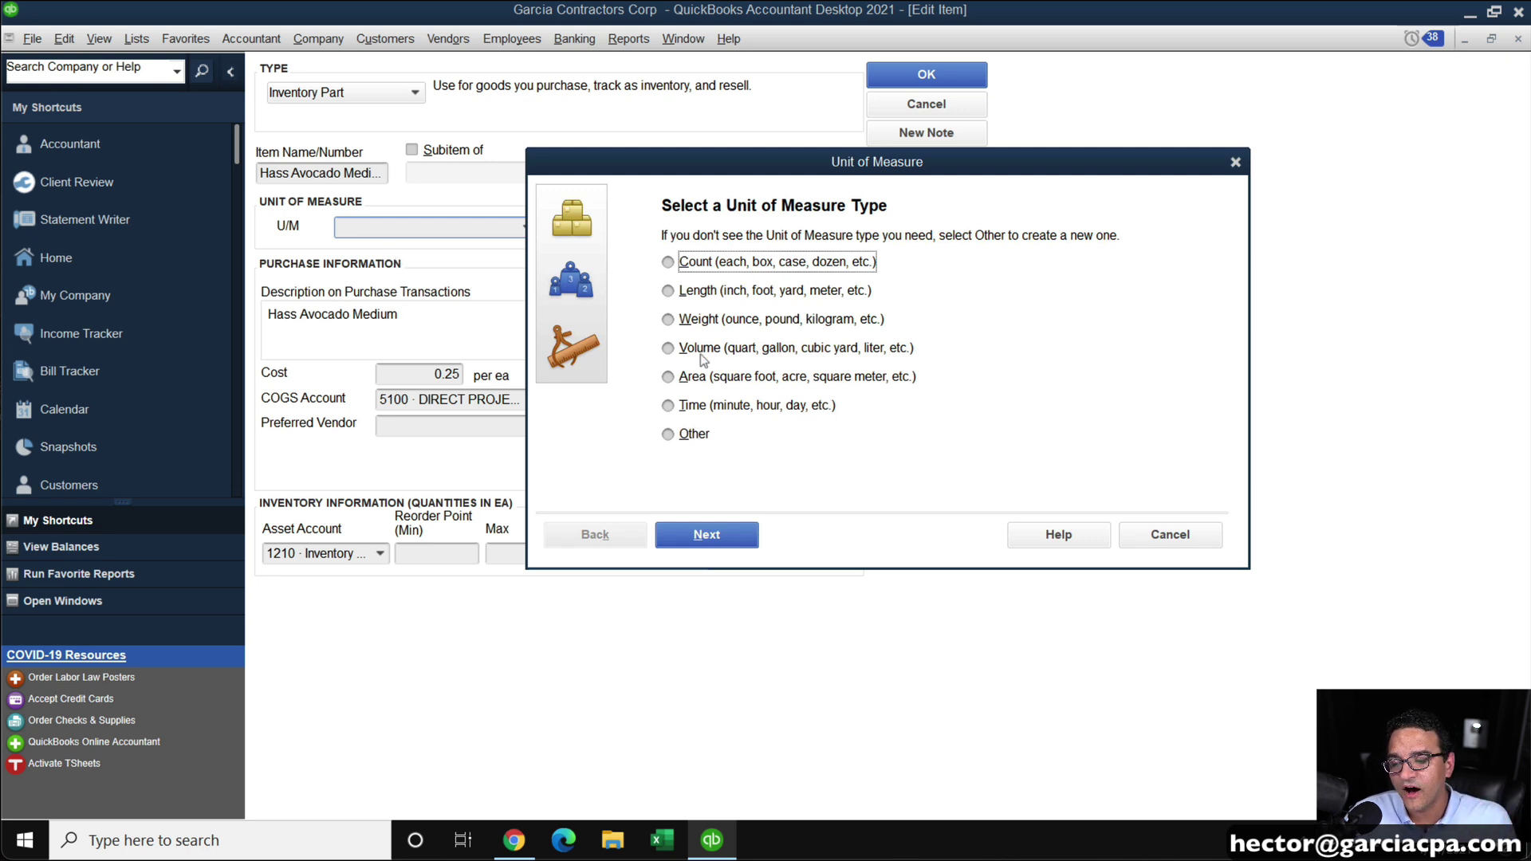
Create a Volume-type unit of measure, Fluid ounce (floz), and decline assigning it to the avocado item
click(723, 350)
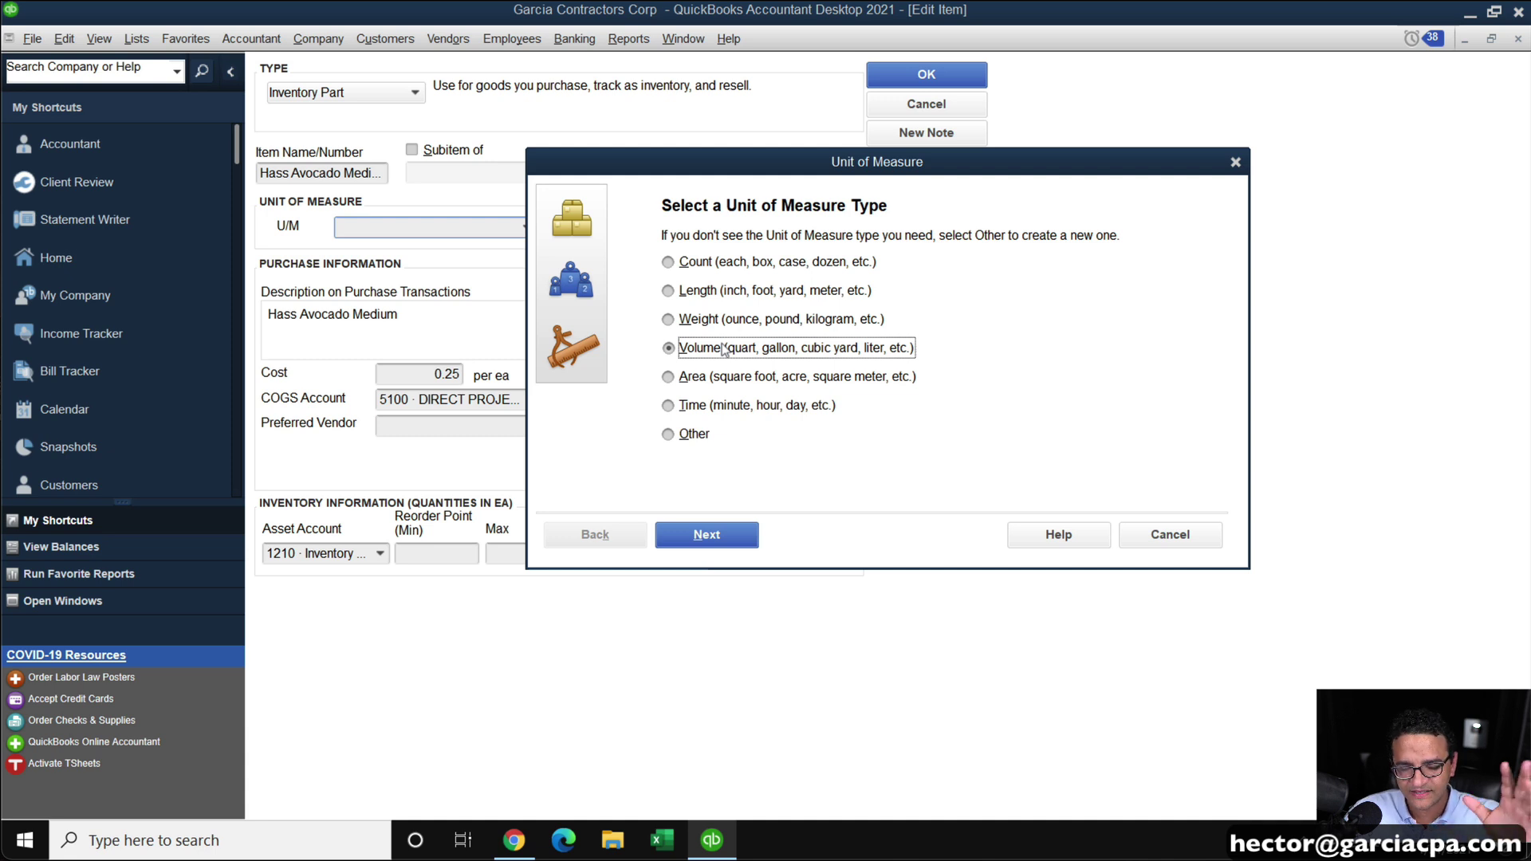
click(718, 536)
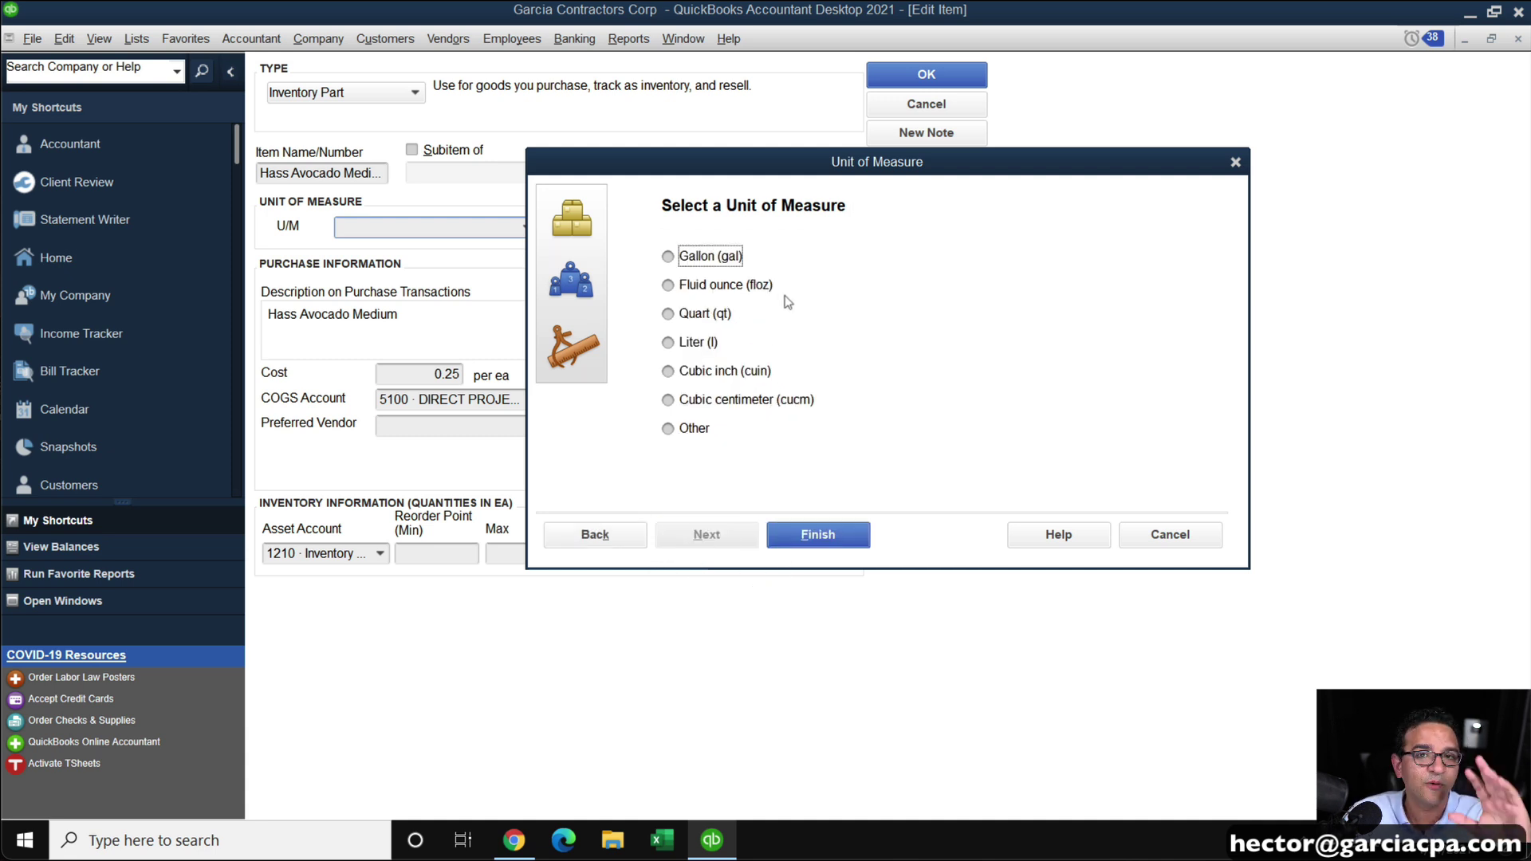
click(714, 289)
click(818, 535)
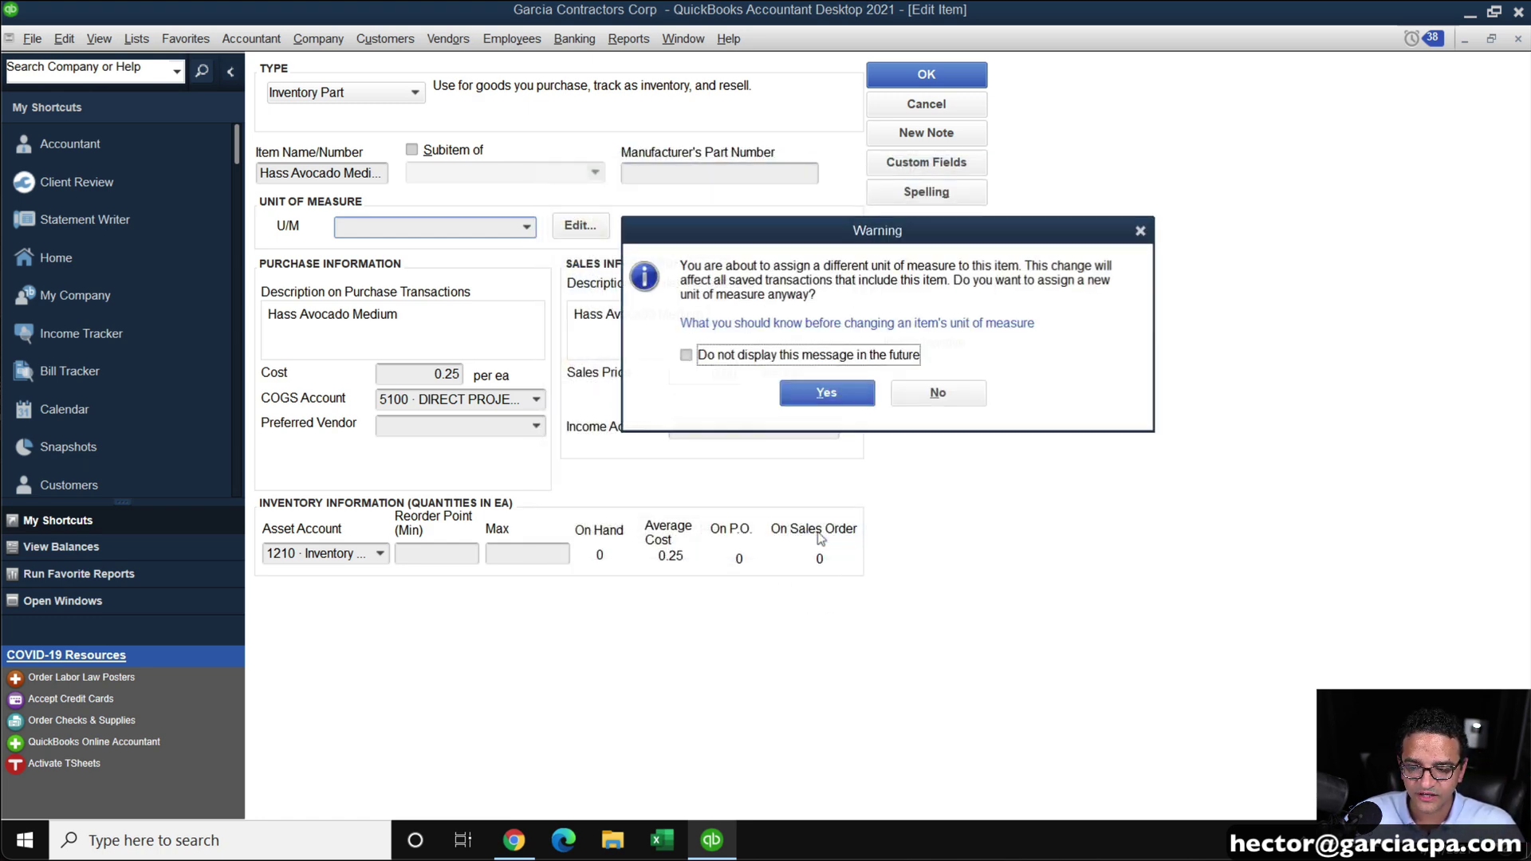
click(939, 394)
Try switching the avocado item's unit of measure to fluid ounce (floz) and set it back to each (ea)
click(528, 227)
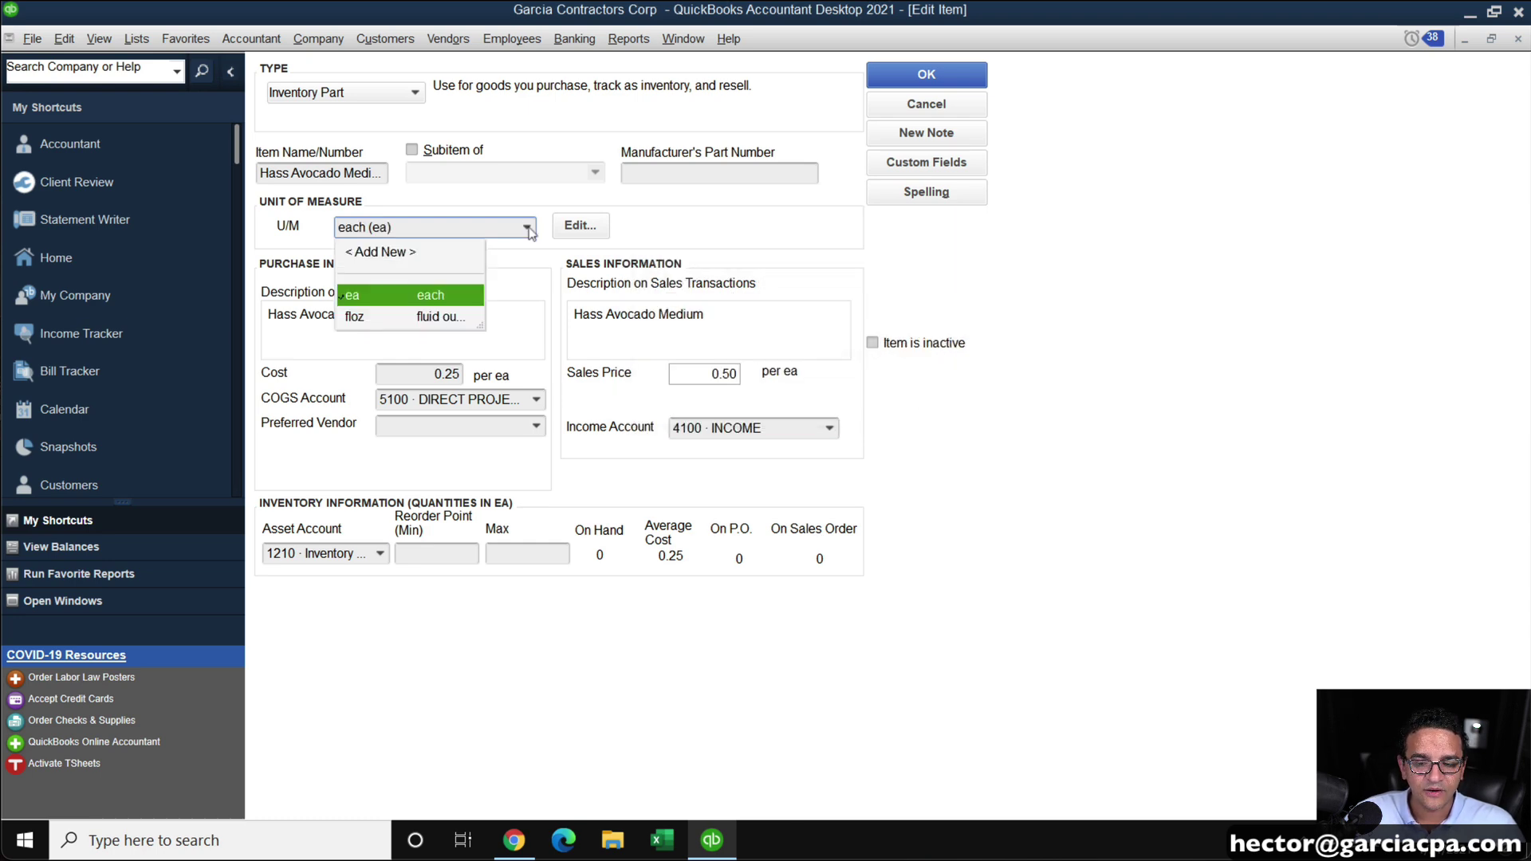
click(367, 319)
click(789, 356)
click(949, 398)
click(526, 226)
click(390, 322)
click(526, 227)
click(363, 298)
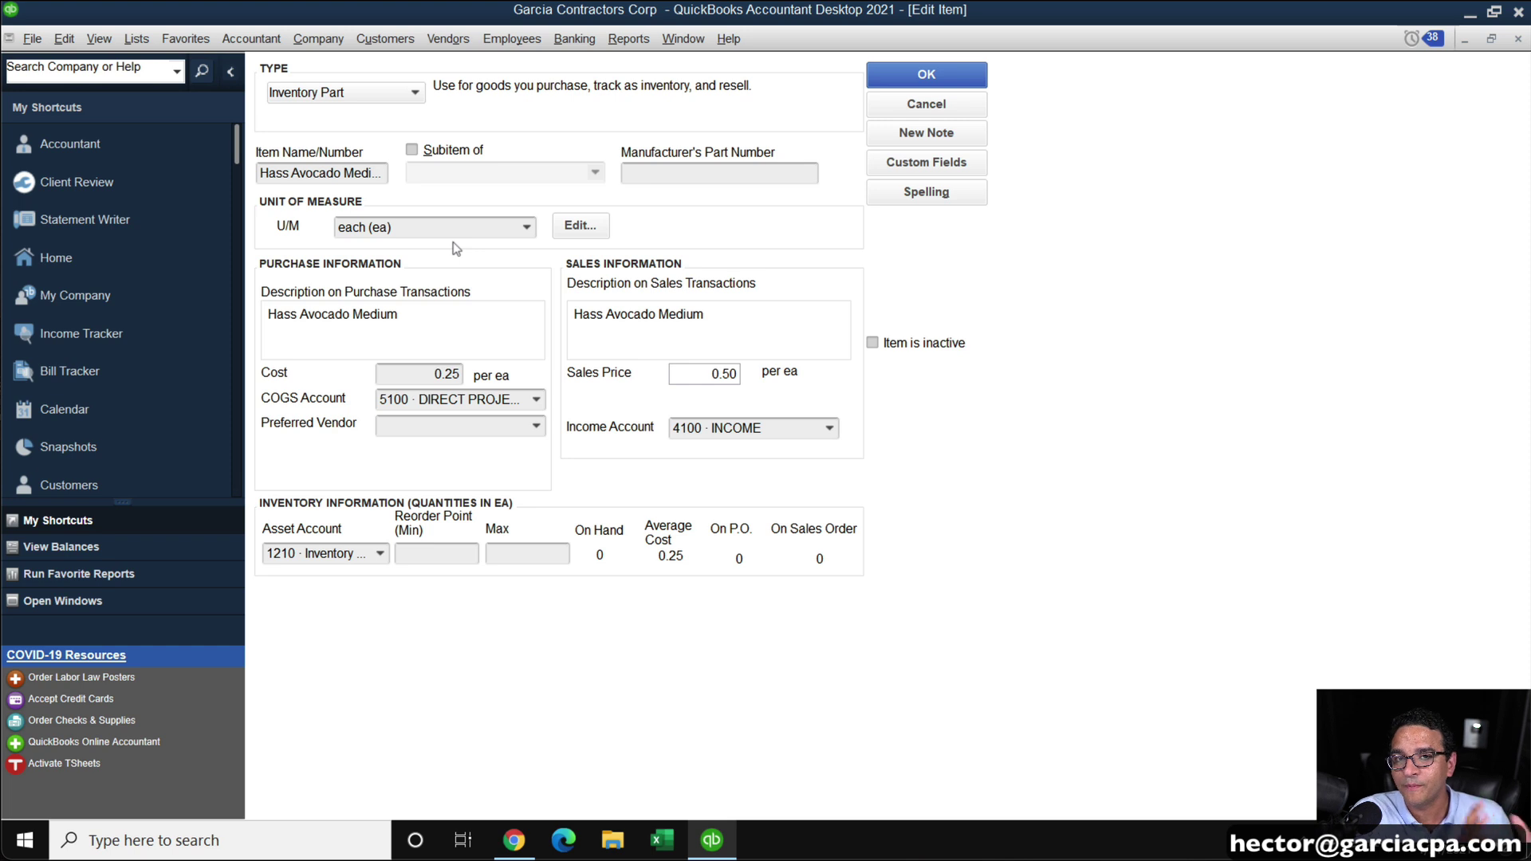
Select each (ea) as the avocado item's unit of measure and save the item
click(527, 228)
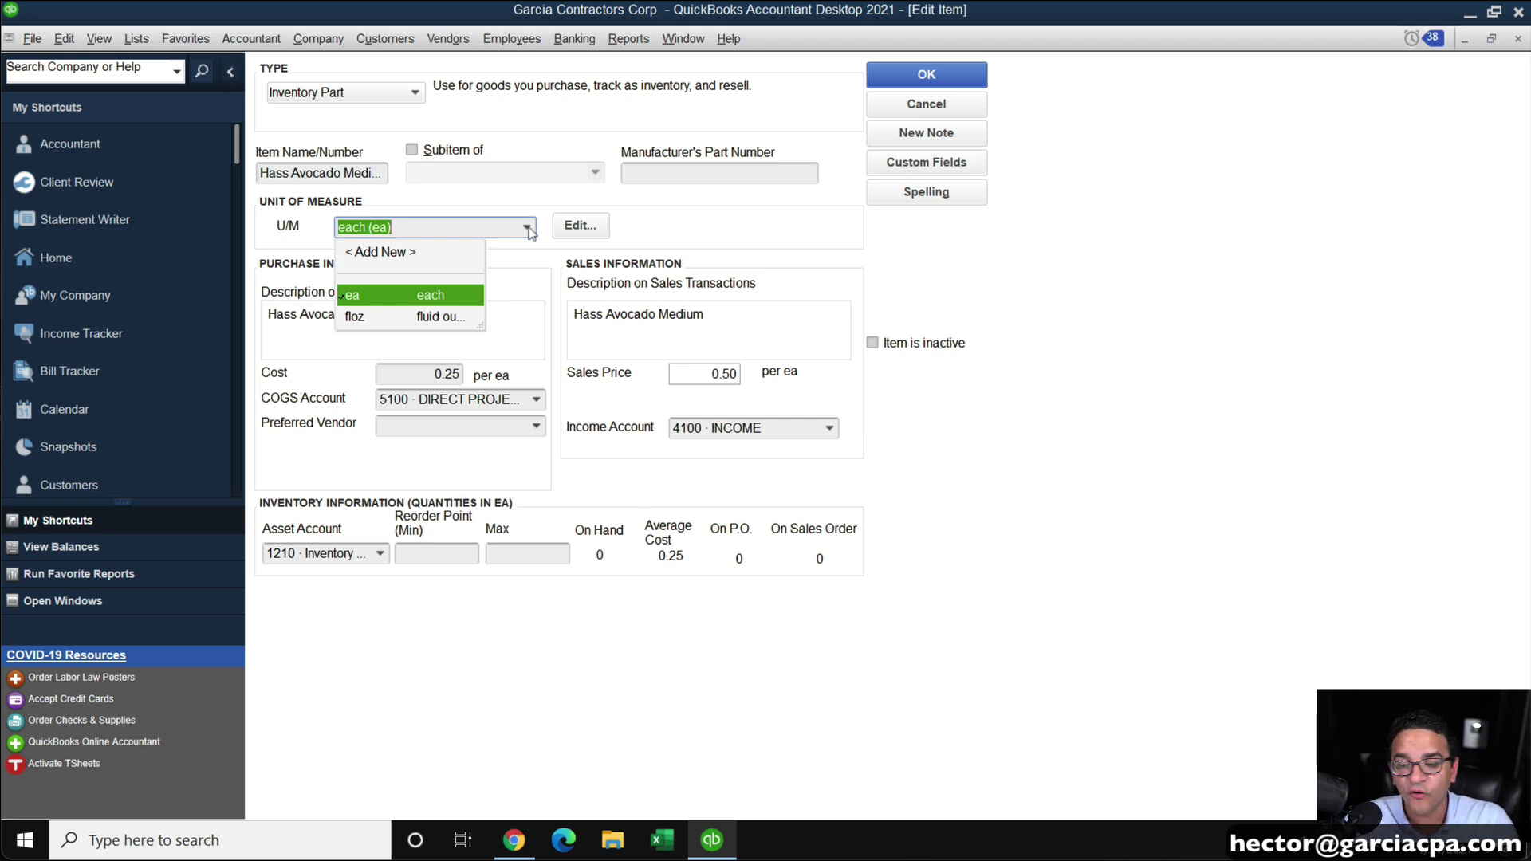
click(394, 294)
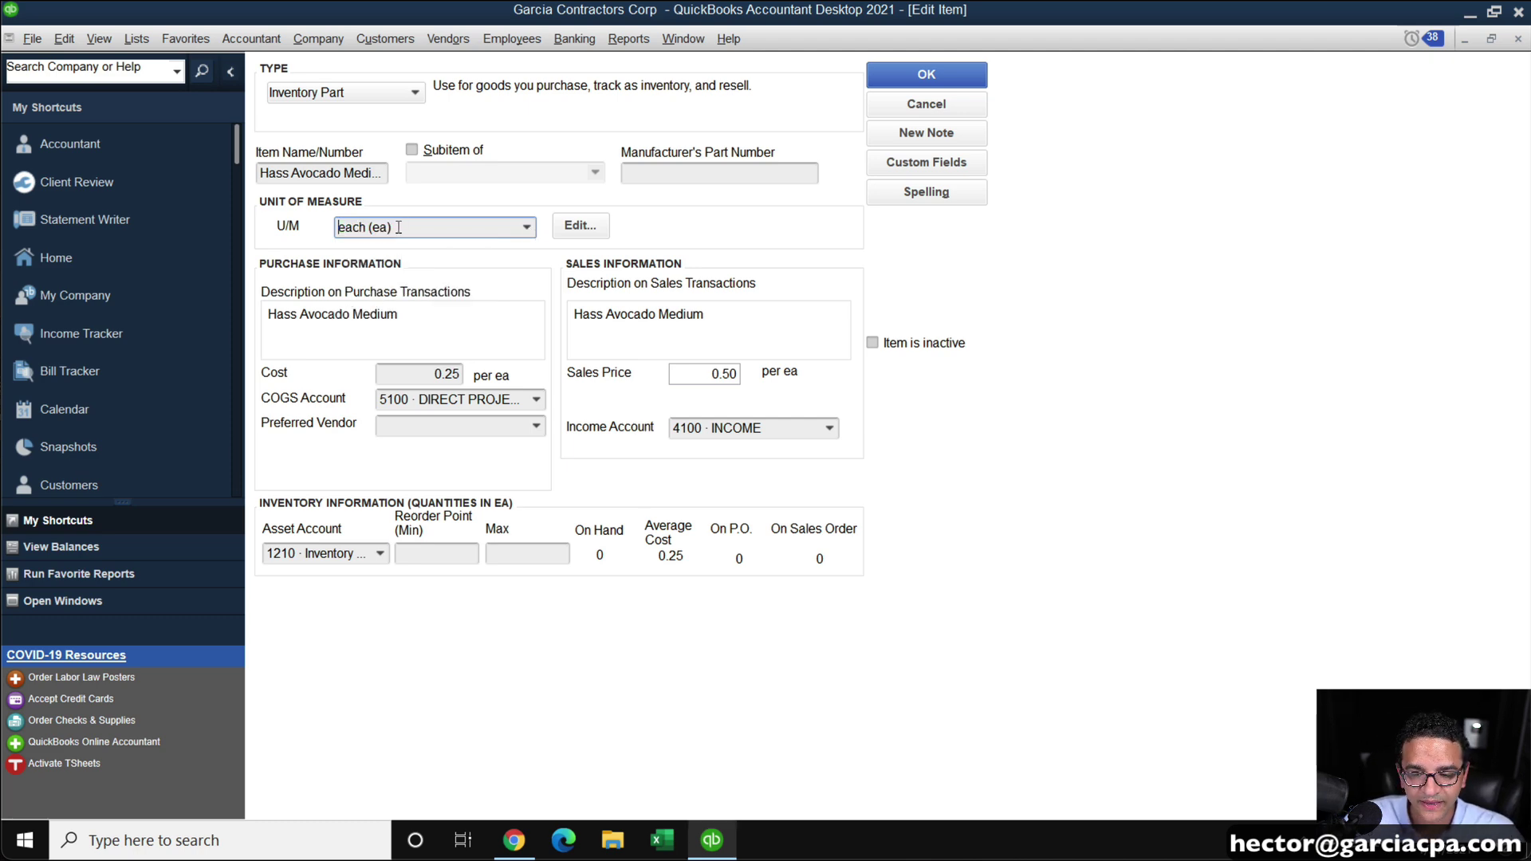
click(947, 72)
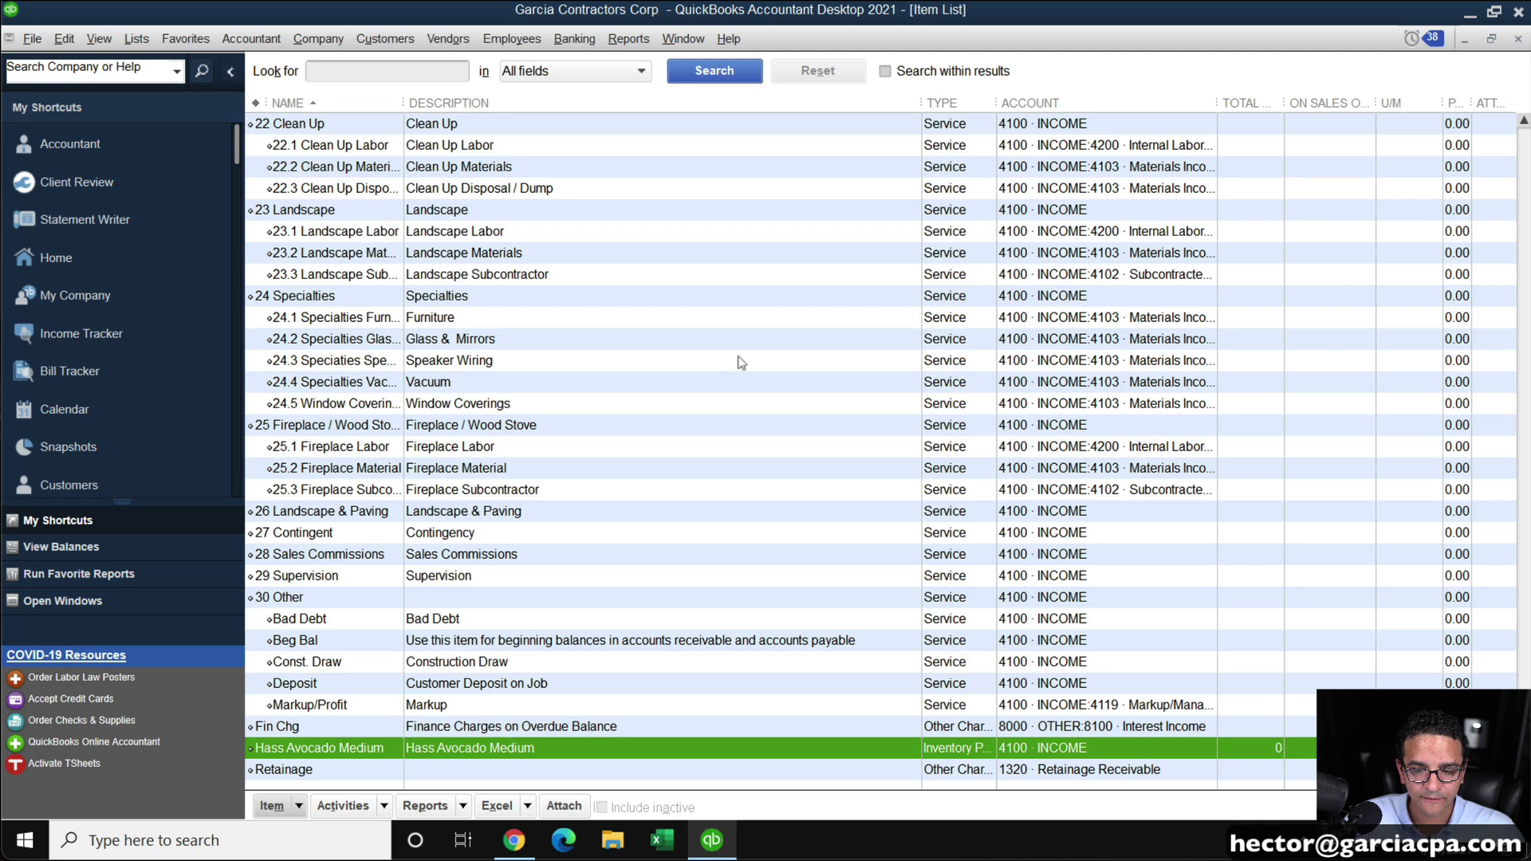
Create a new Inventory Part item named Pure OJ
click(300, 811)
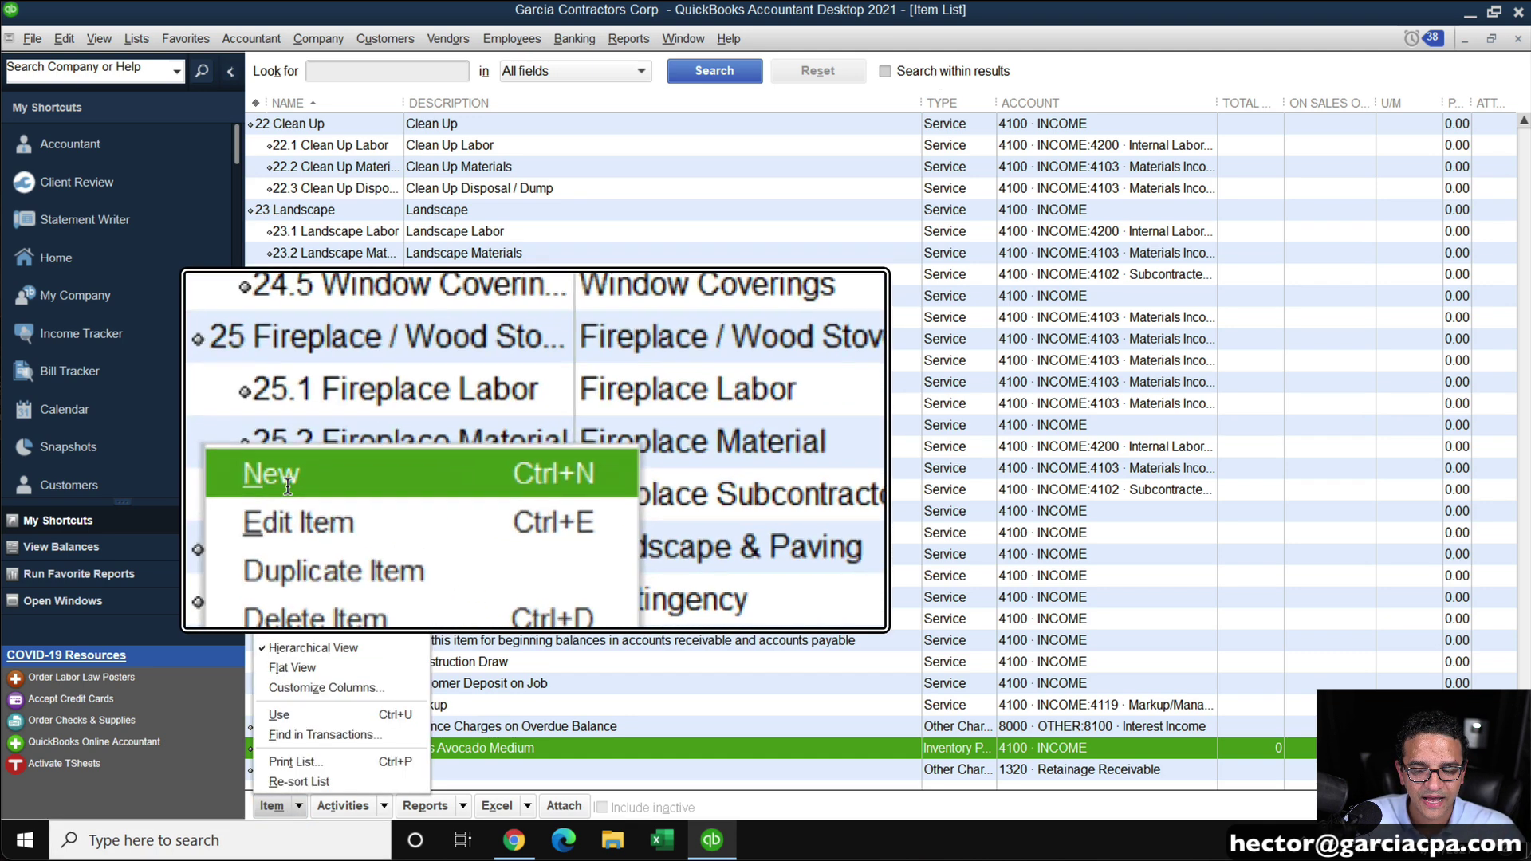
click(288, 479)
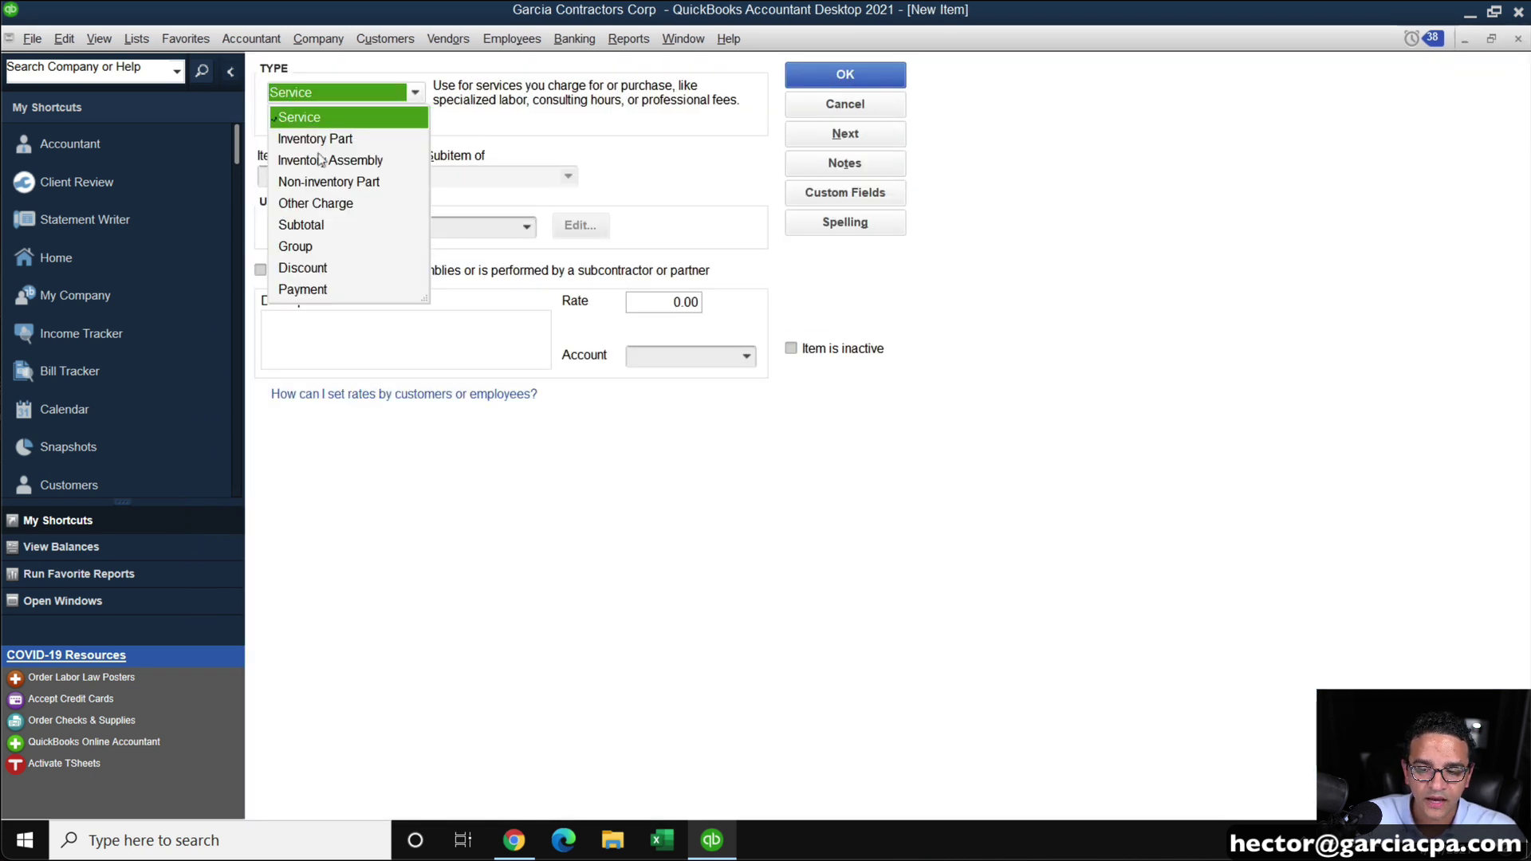
click(323, 141)
click(283, 181)
text(Pure OJ)
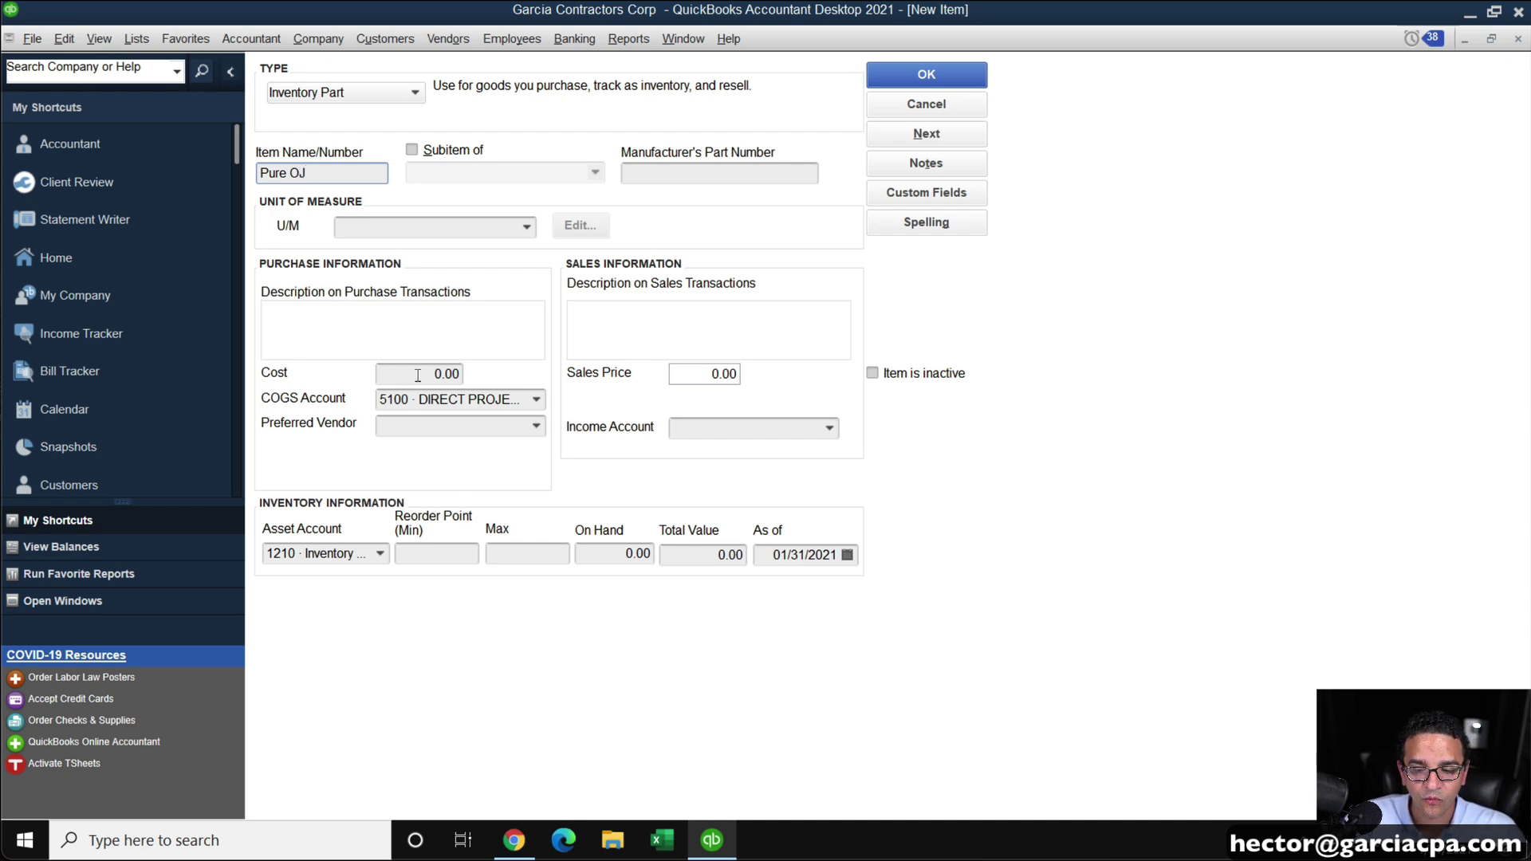
Assign fluid ounce (floz) as Pure OJ's unit of measure and set its cost to .01
click(526, 226)
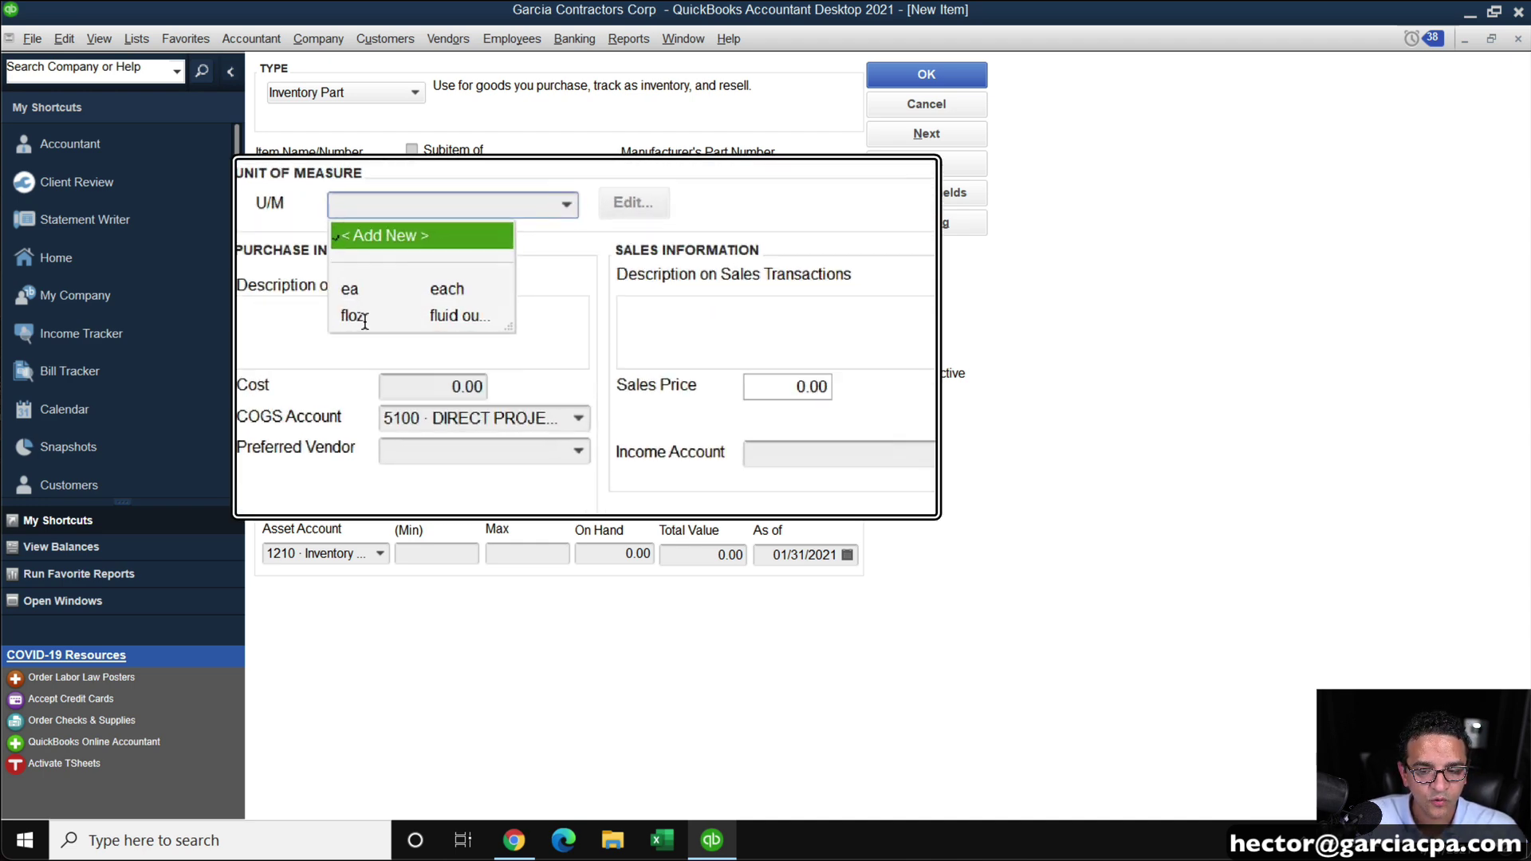
click(405, 314)
click(420, 379)
key(BackSpace)
text(.01)
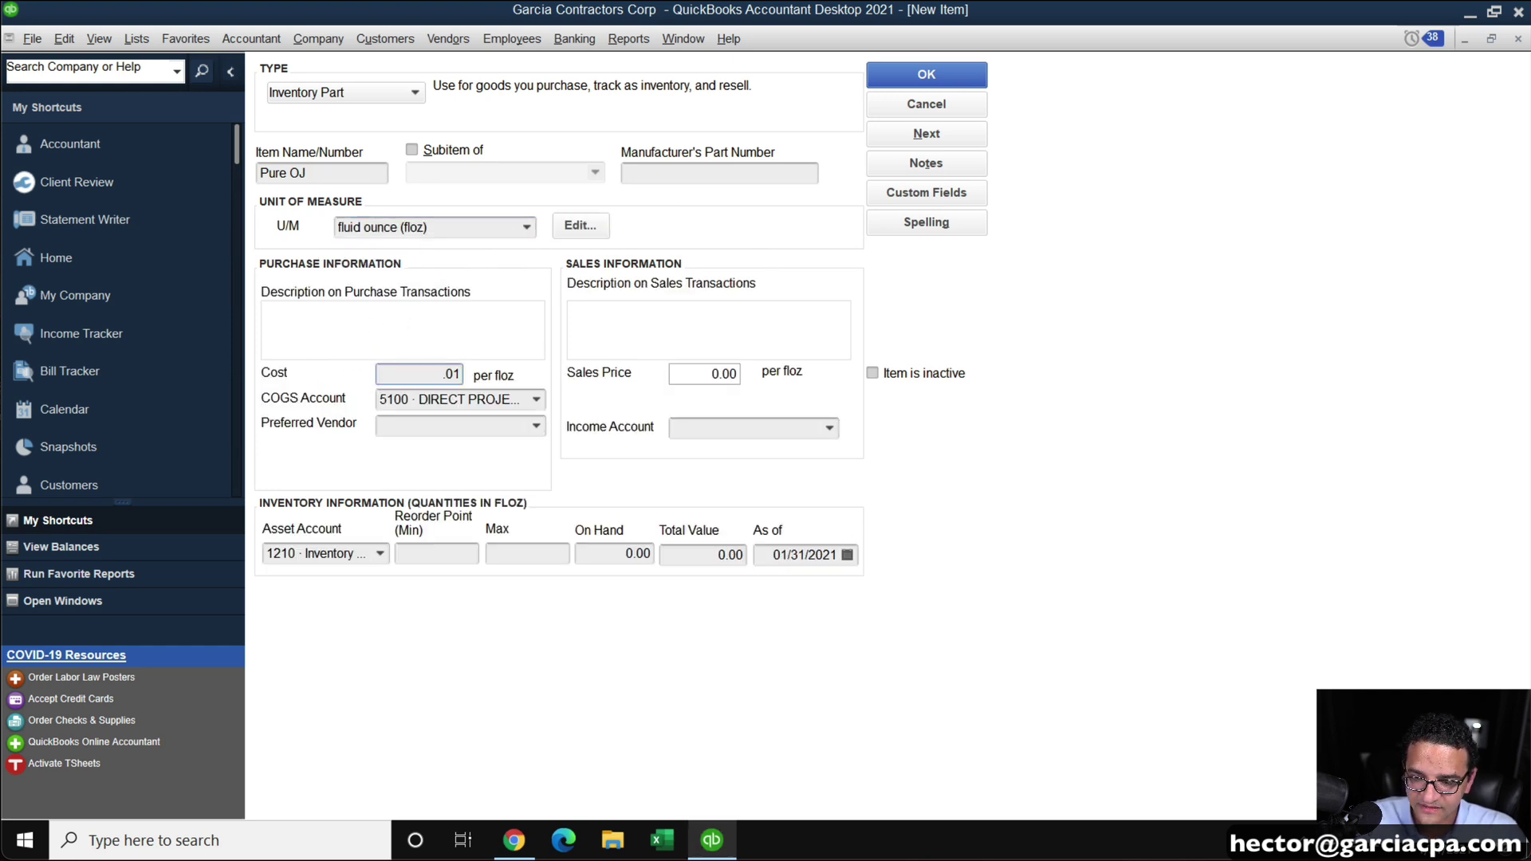
Set Pure OJ's sales price to .03 and assign 4100 · INCOME as its income account
click(684, 373)
text(.03)
key(Tab)
click(829, 429)
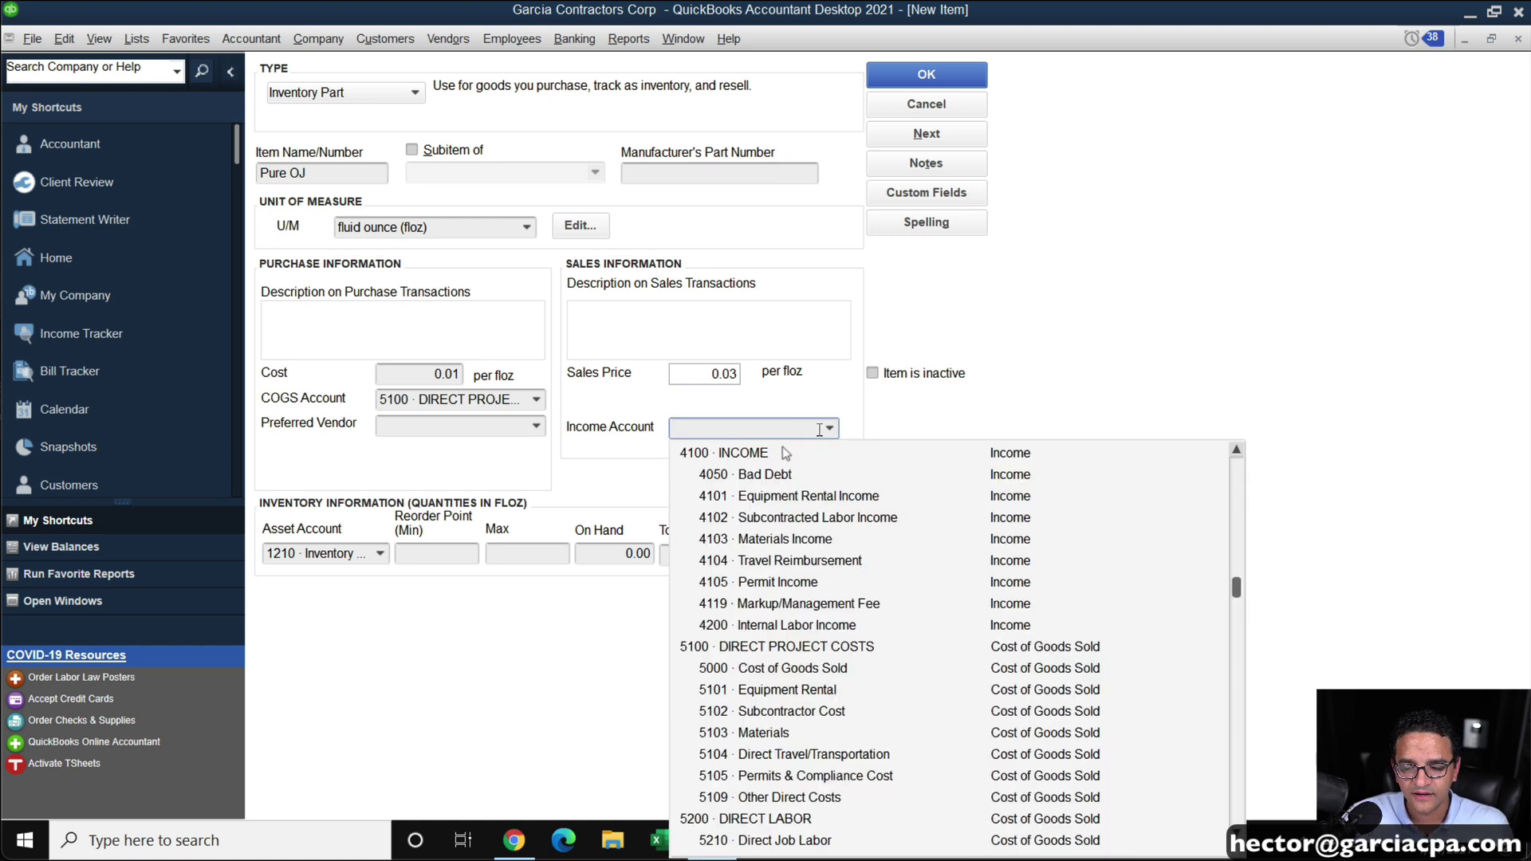
click(750, 455)
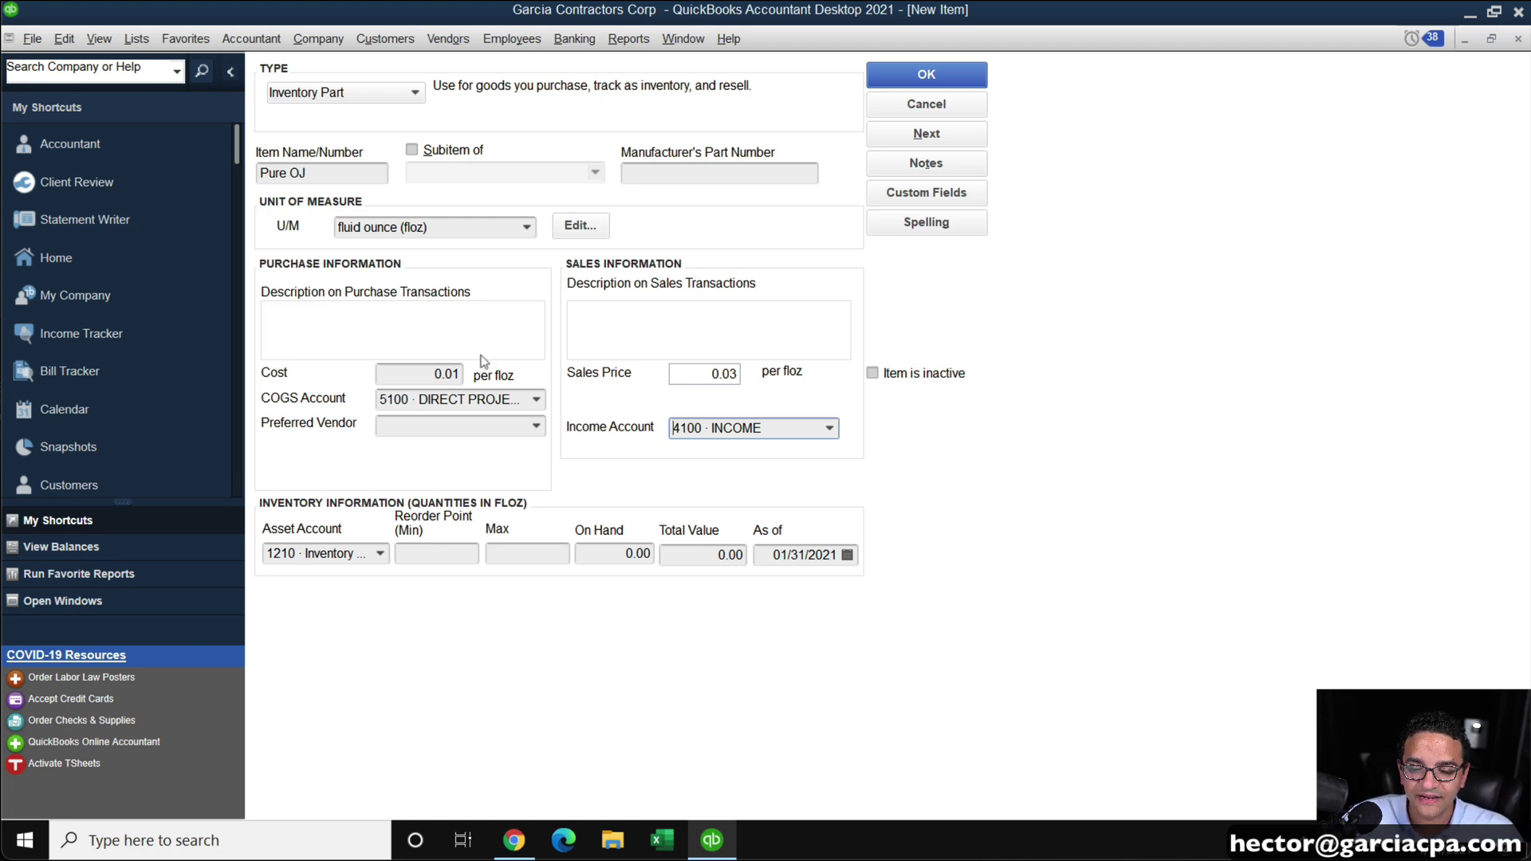
Copy the item name Pure OJ into both the purchase and sales descriptions, removing the duplicated text from the sales description
click(327, 169)
key(ctrl+c)
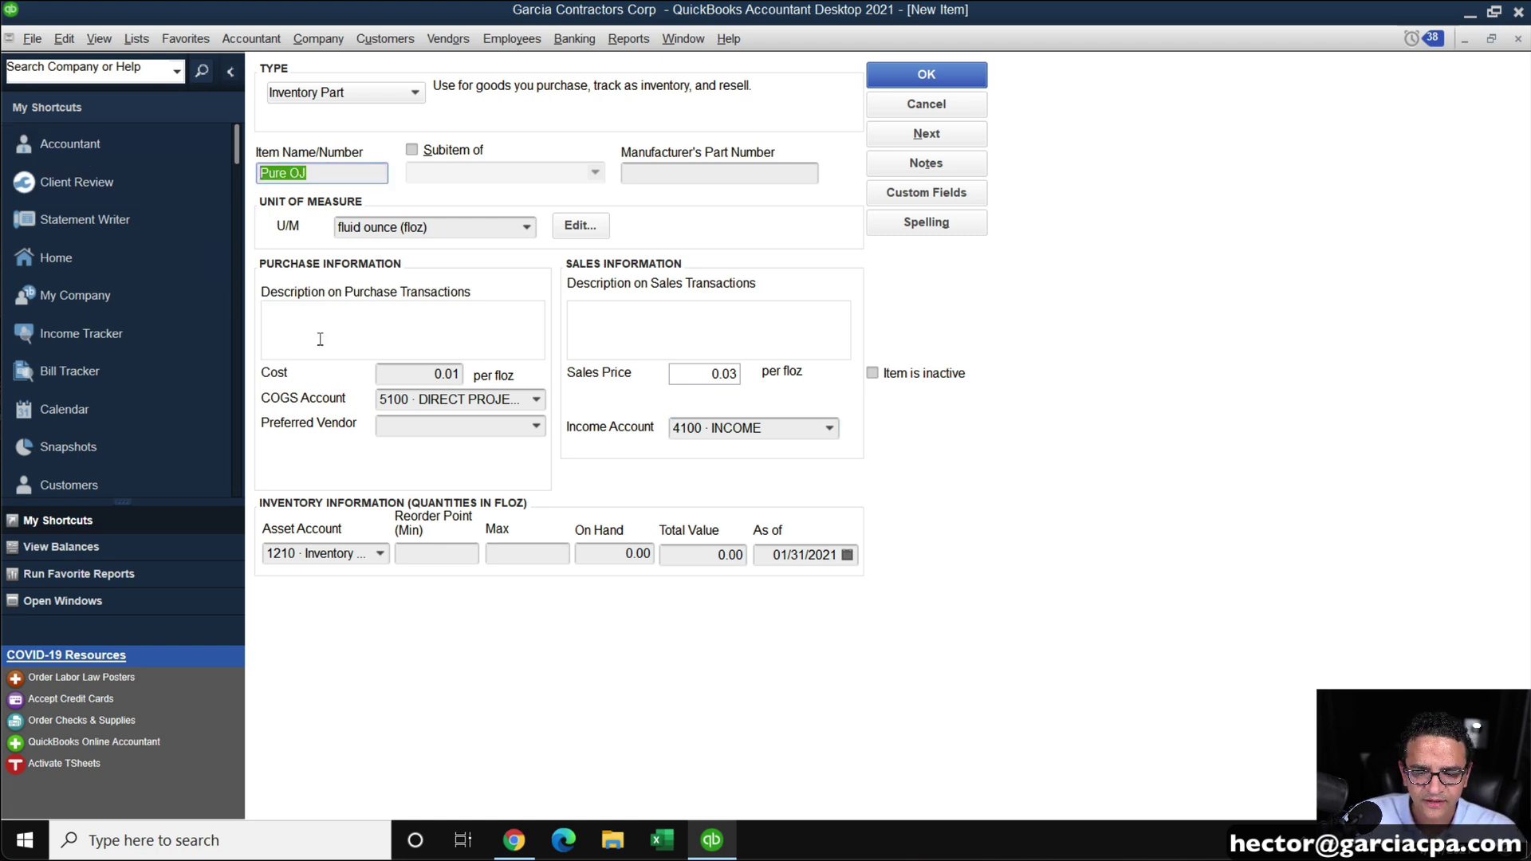
click(318, 335)
key(ctrl+v)
click(622, 319)
key(ctrl+v)
key(ctrl+v)
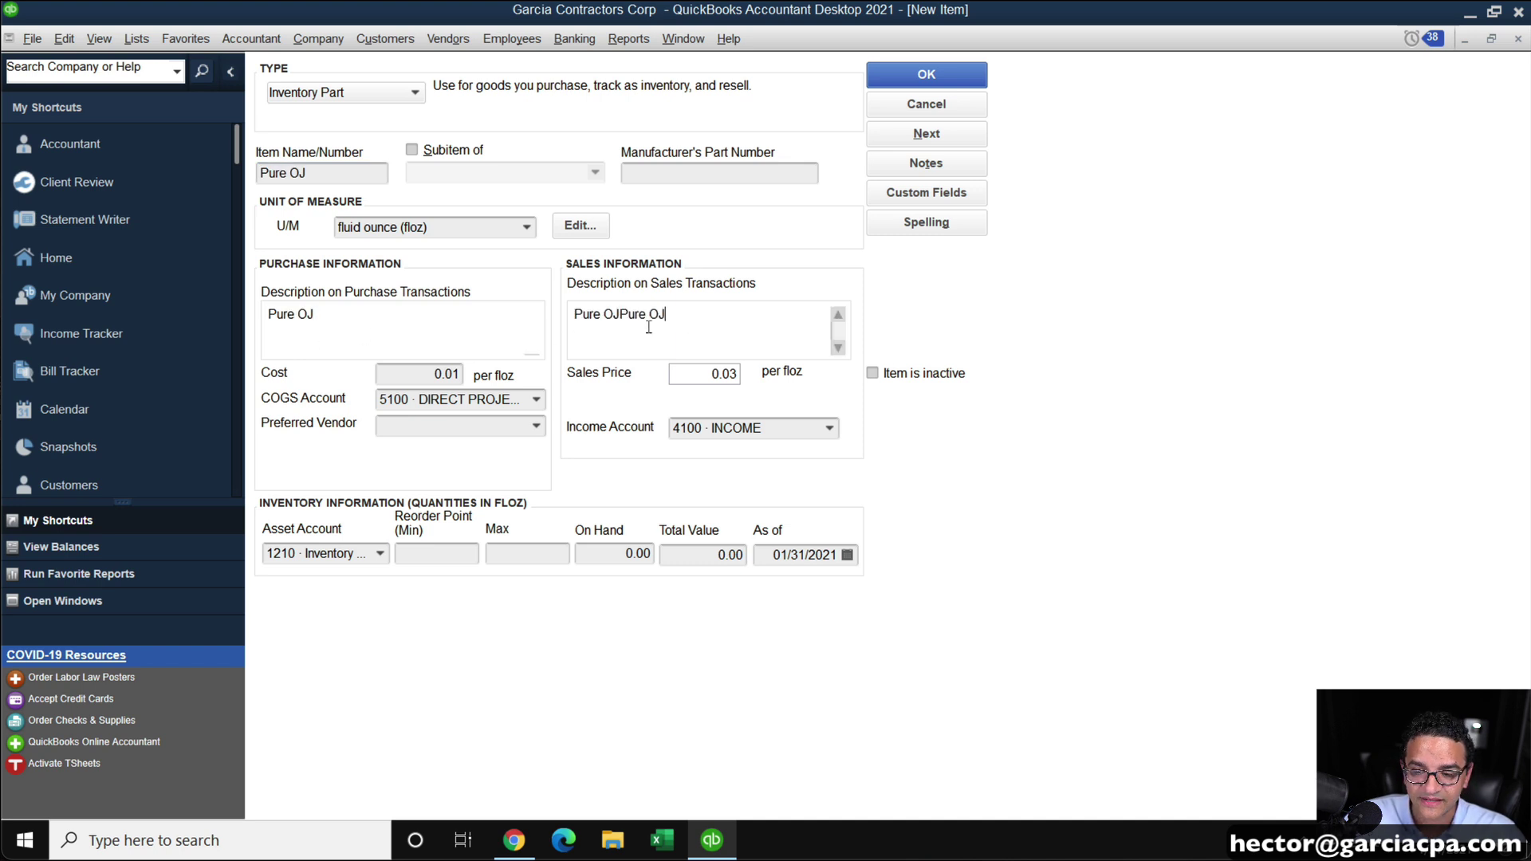
drag(622, 315, 684, 323)
key(BackSpace)
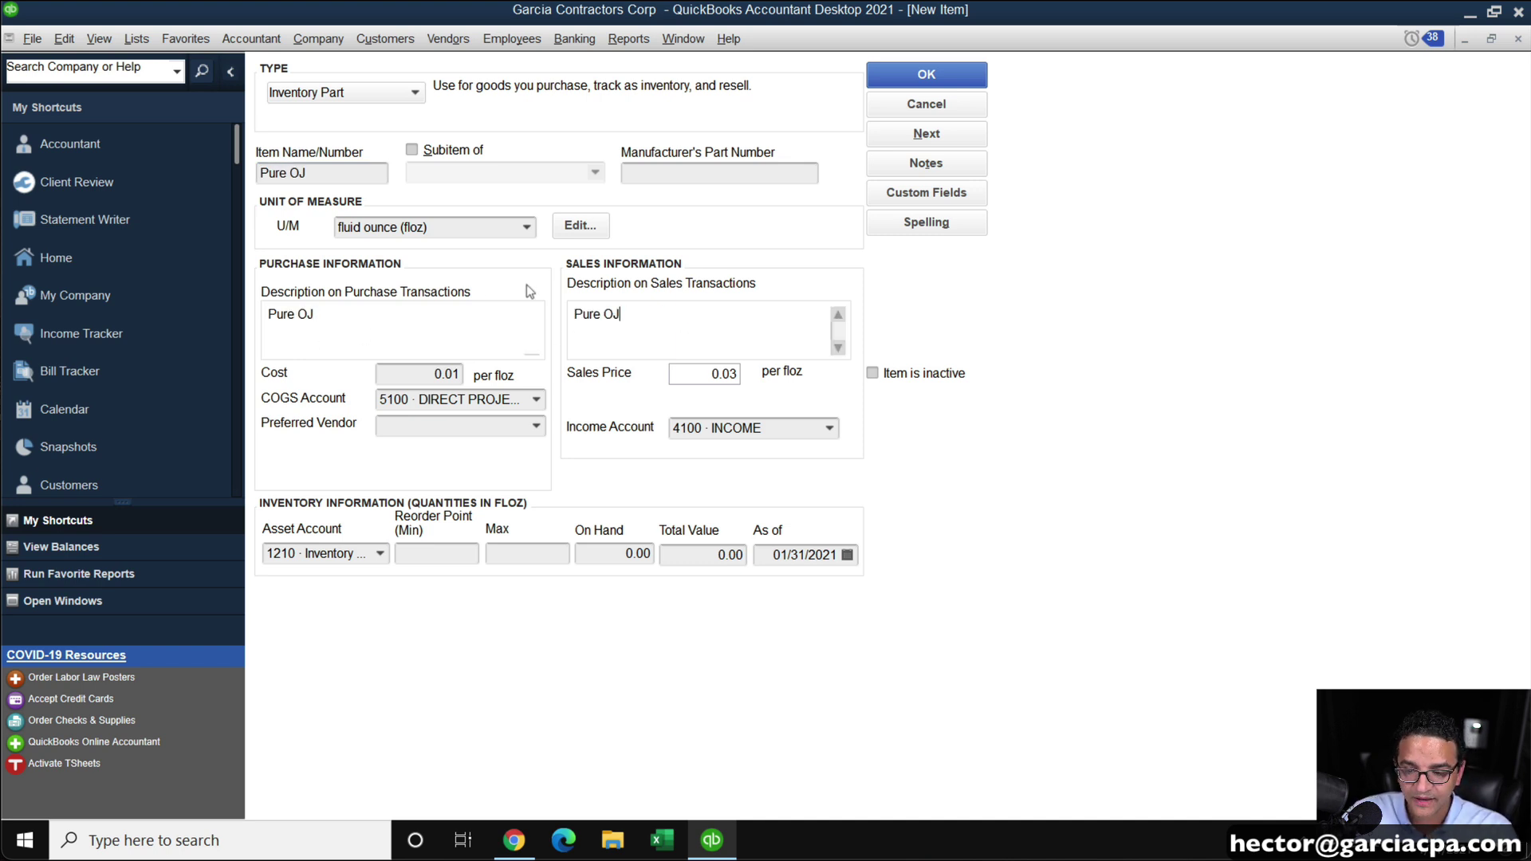
click(526, 227)
click(527, 226)
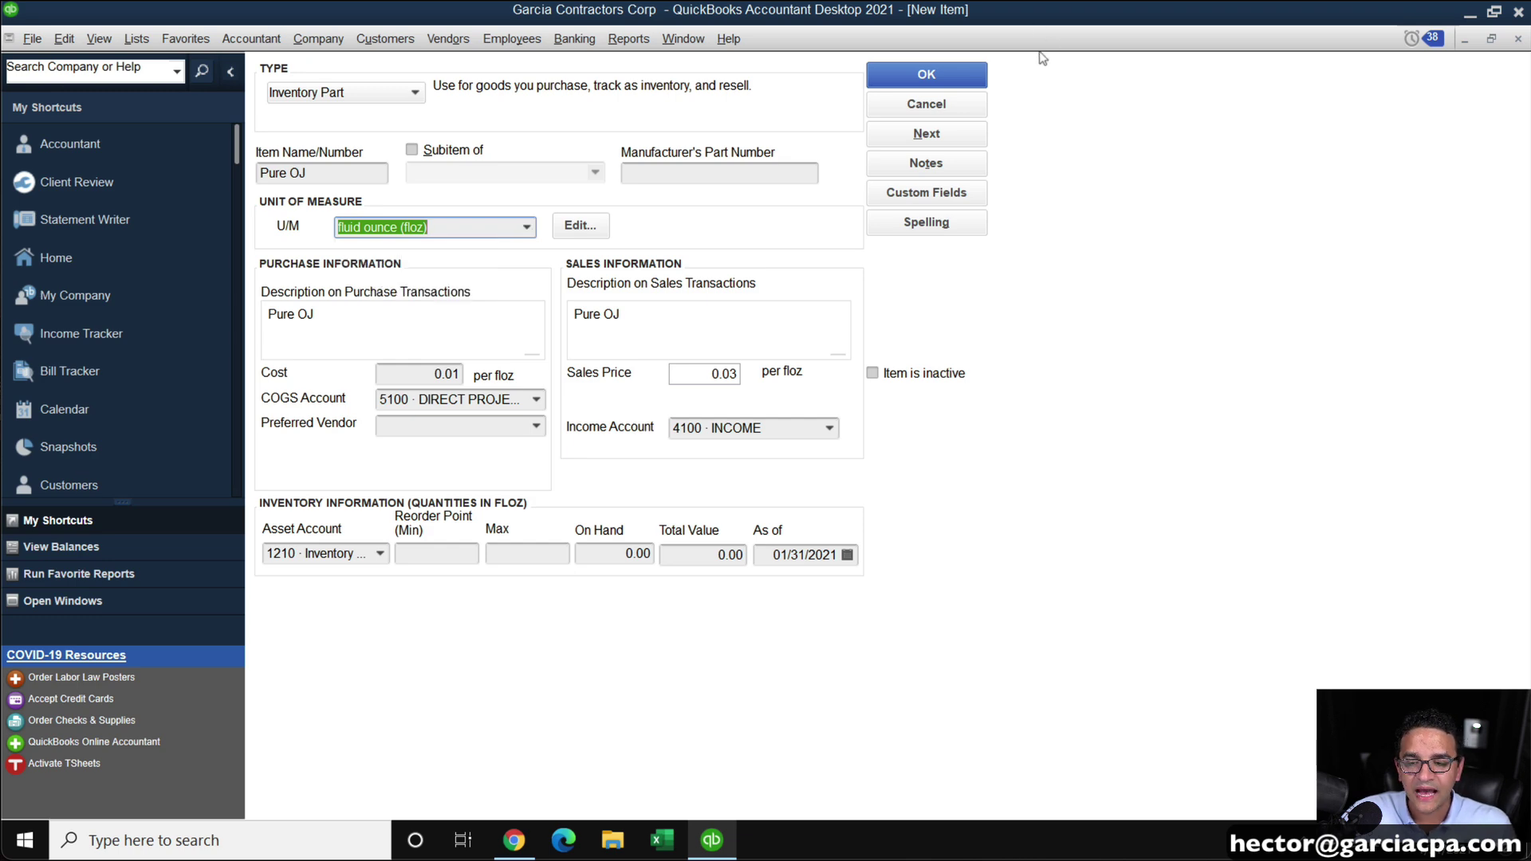
Save the Pure OJ item and start a new bill for the vendor listed just above United States Treasury
click(927, 75)
click(923, 557)
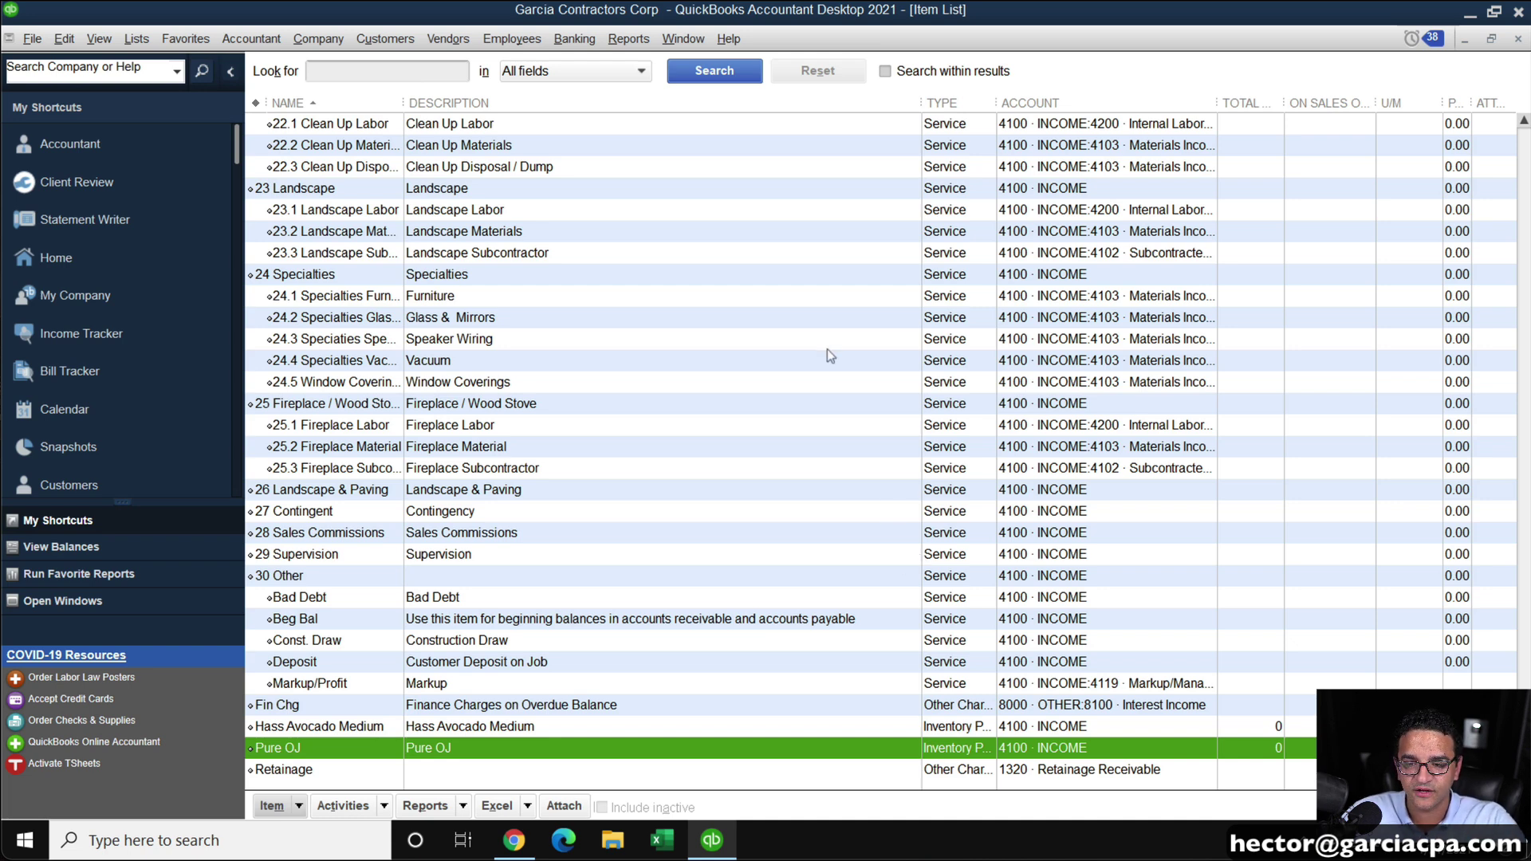
click(448, 38)
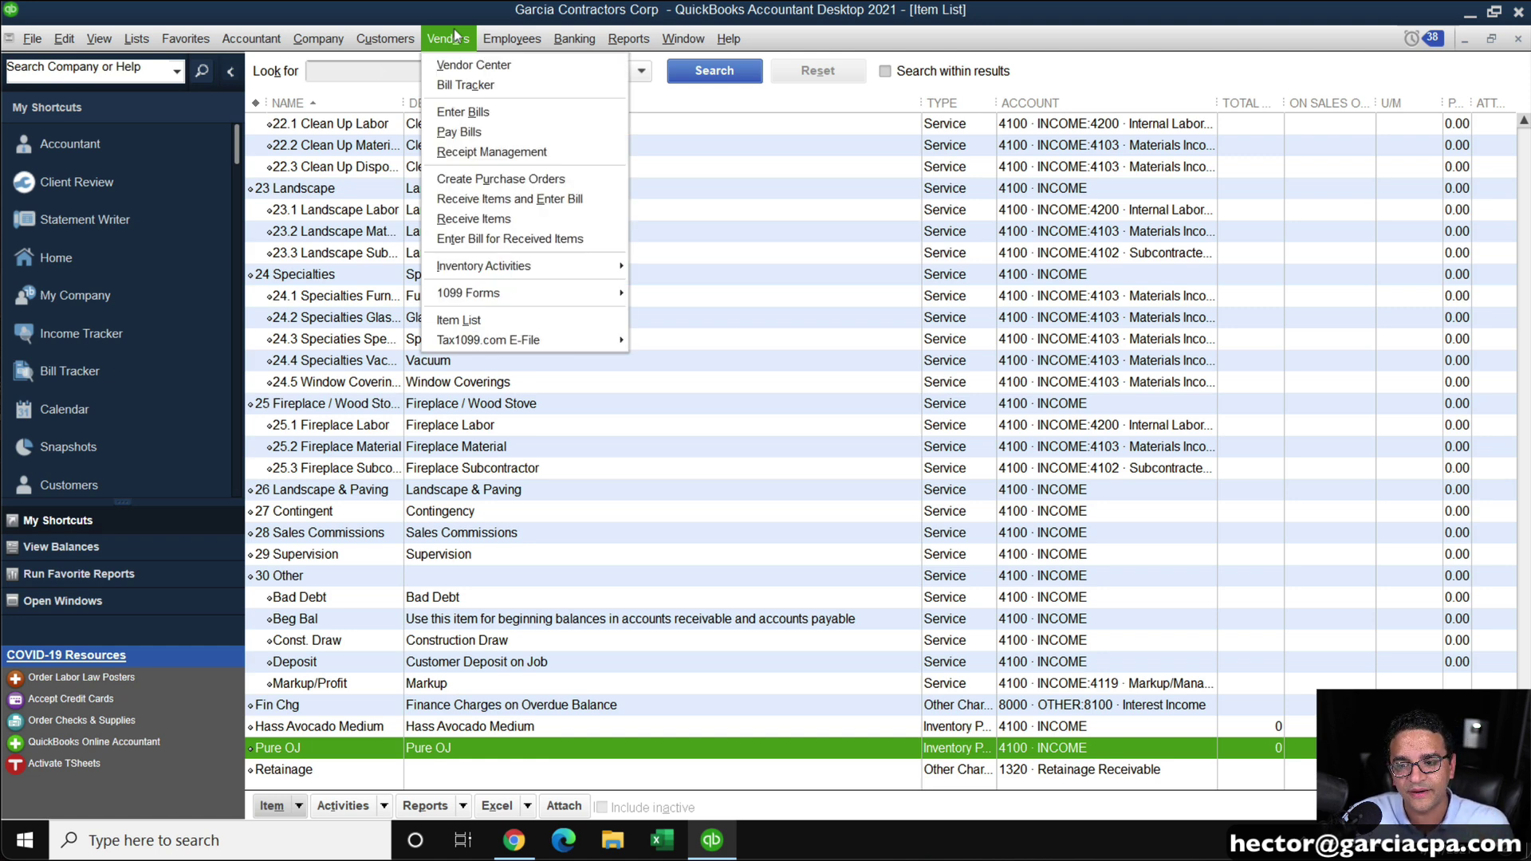
click(463, 111)
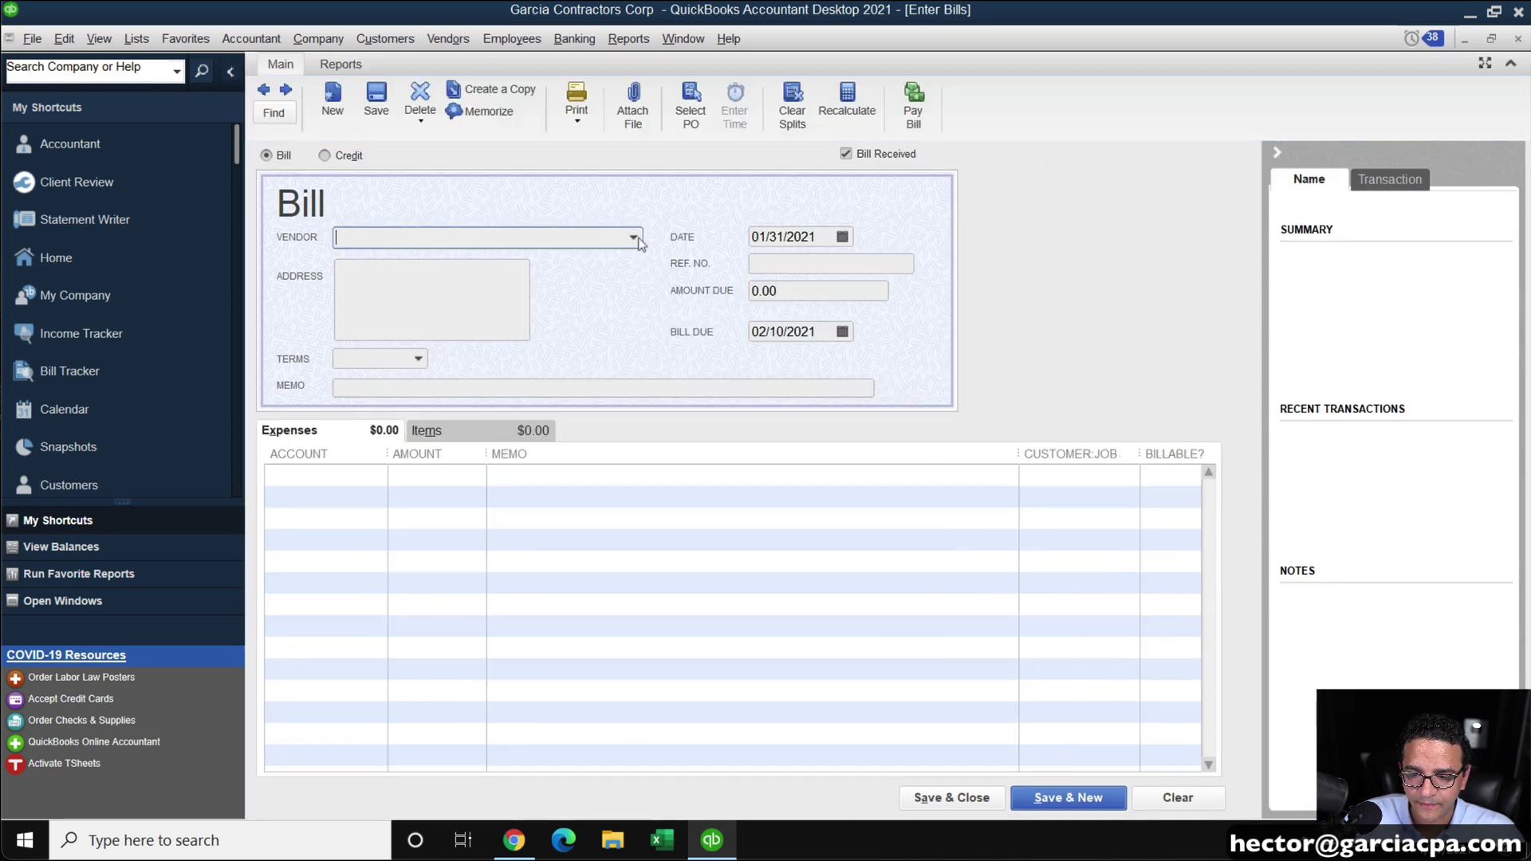
click(634, 237)
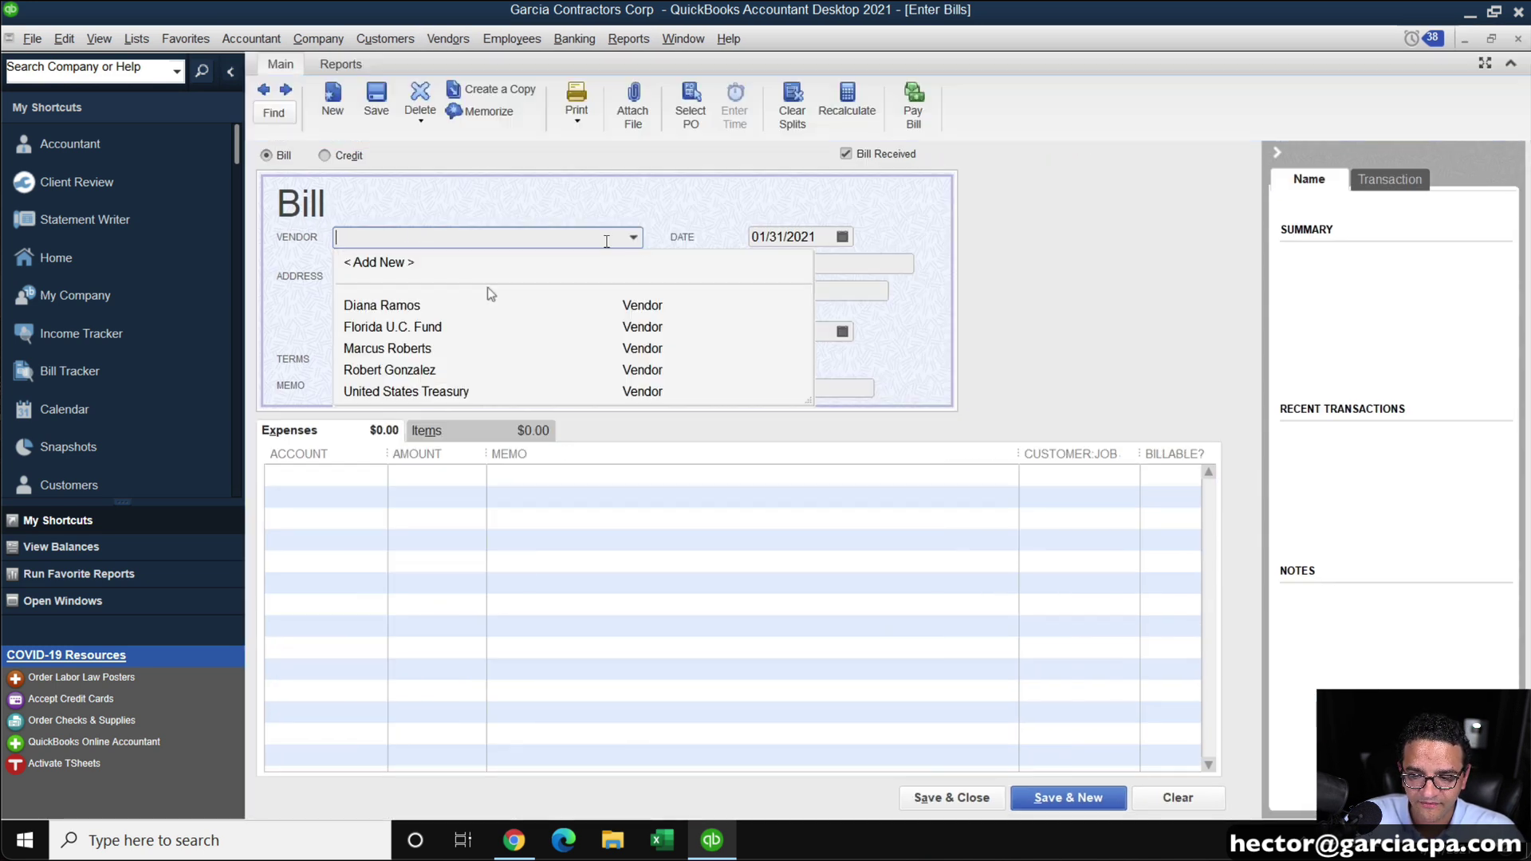
click(425, 371)
Add Hass Avocado Medium and Pure OJ as two item lines on the bill
click(427, 431)
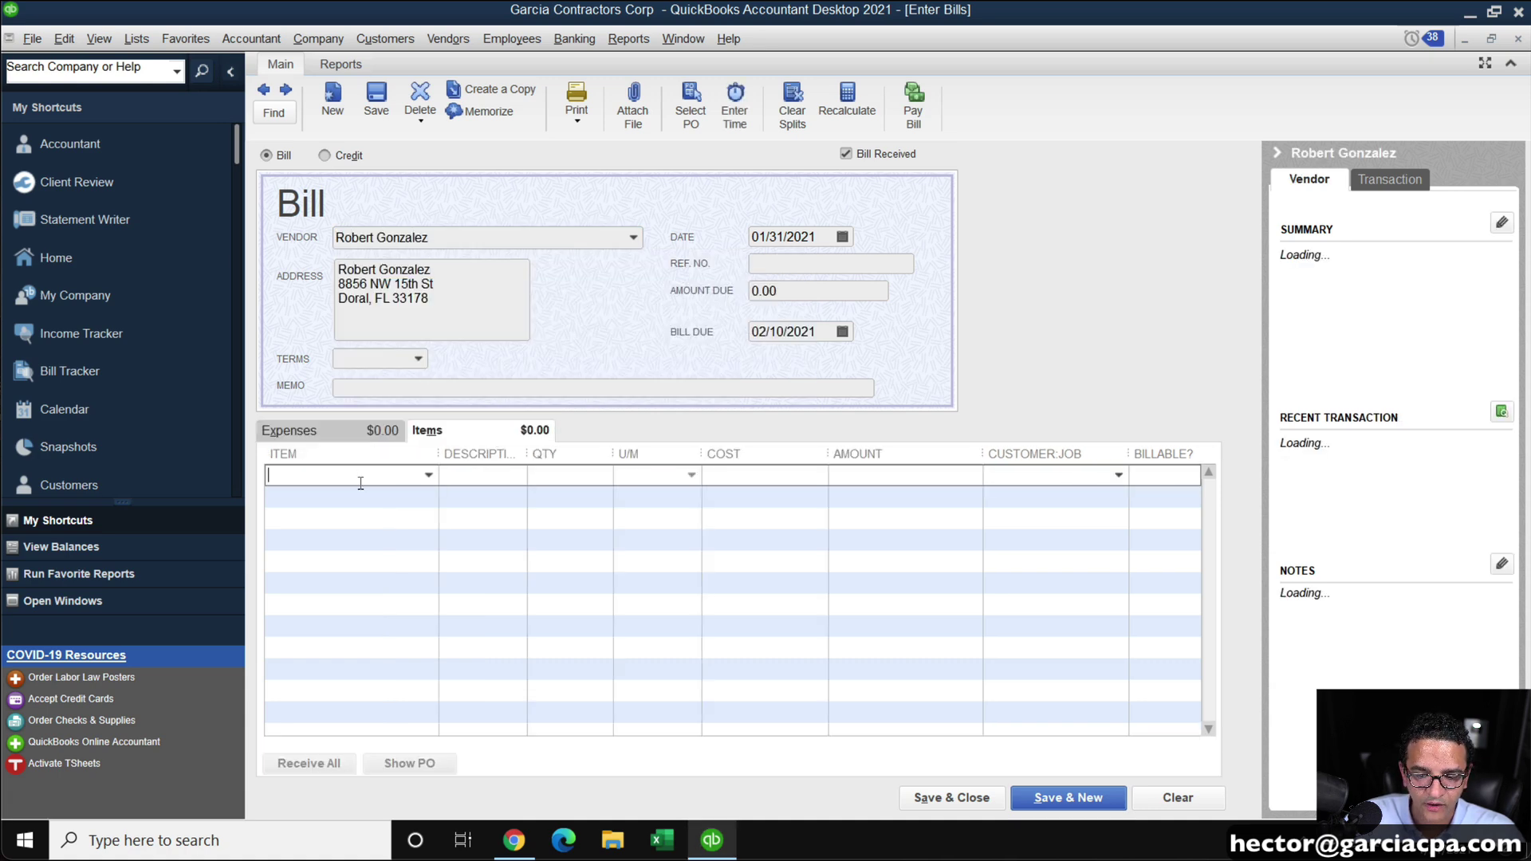
text(Hass Avocado Medium)
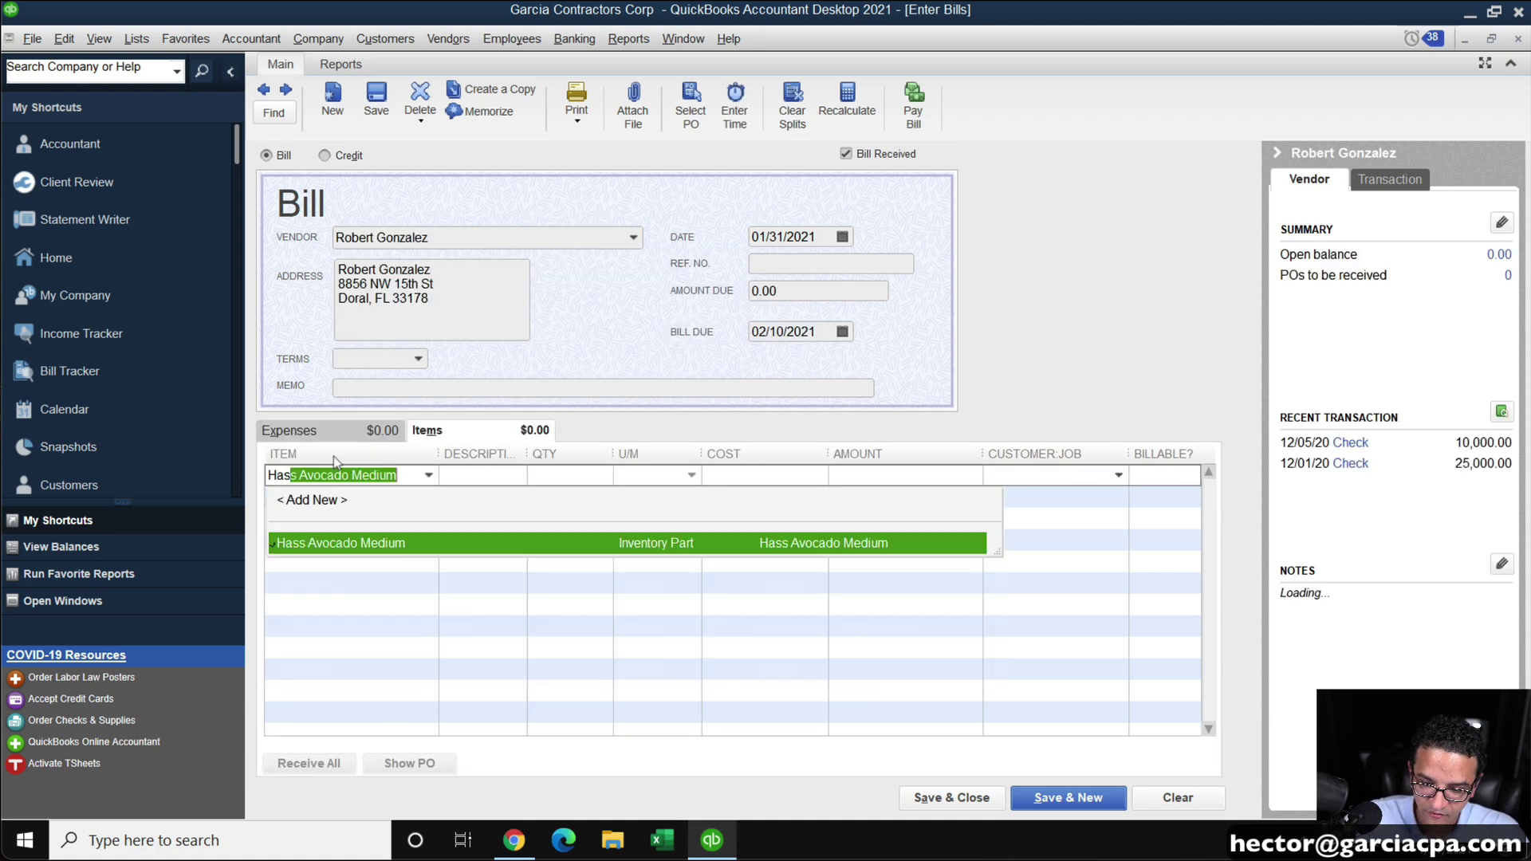
key(Tab)
click(322, 530)
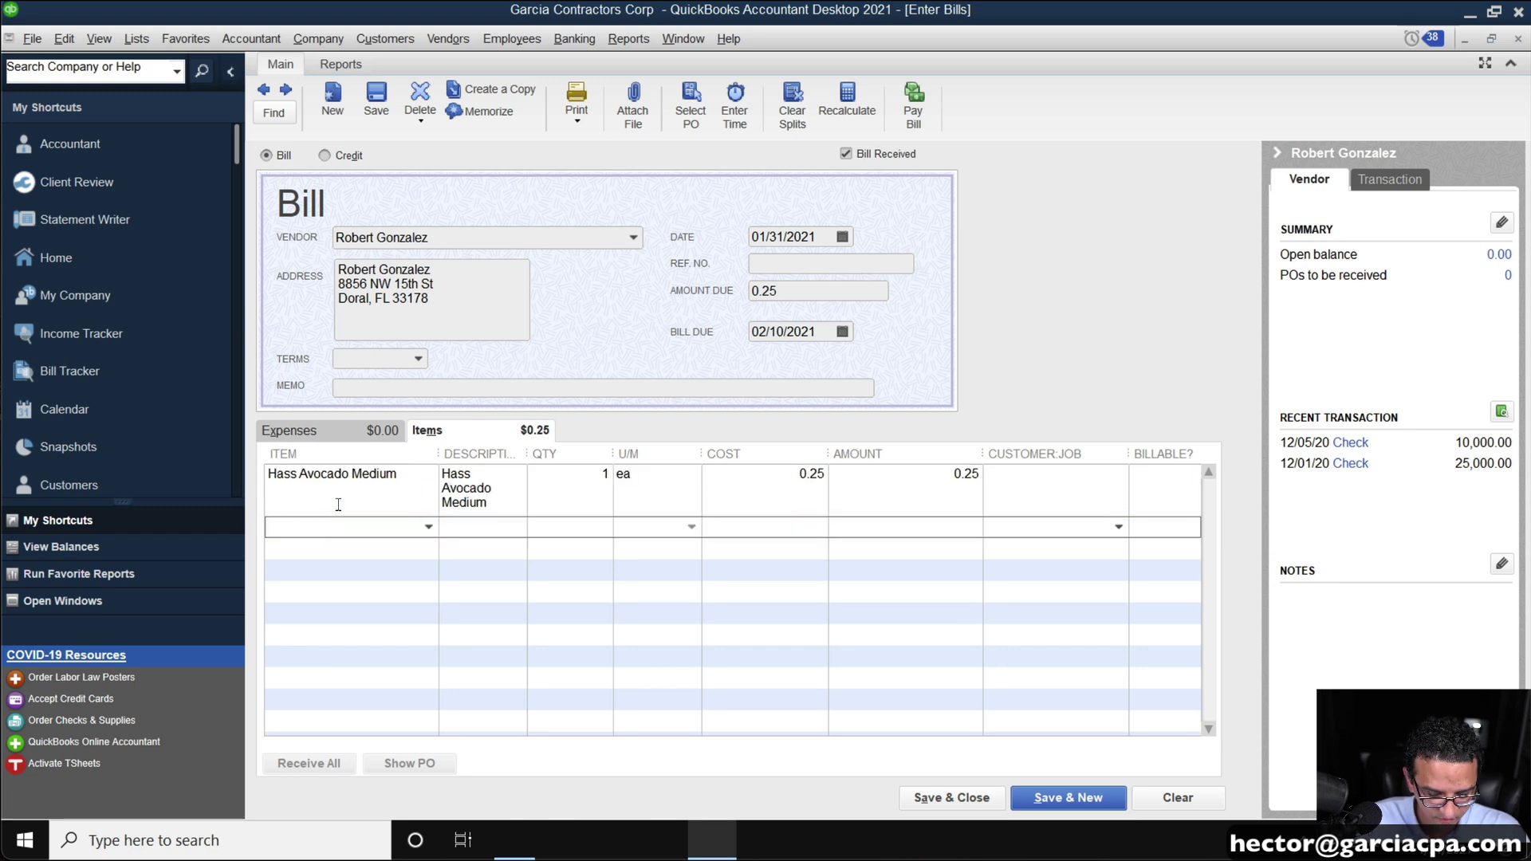
text(Pu)
key(Tab)
key(Tab)
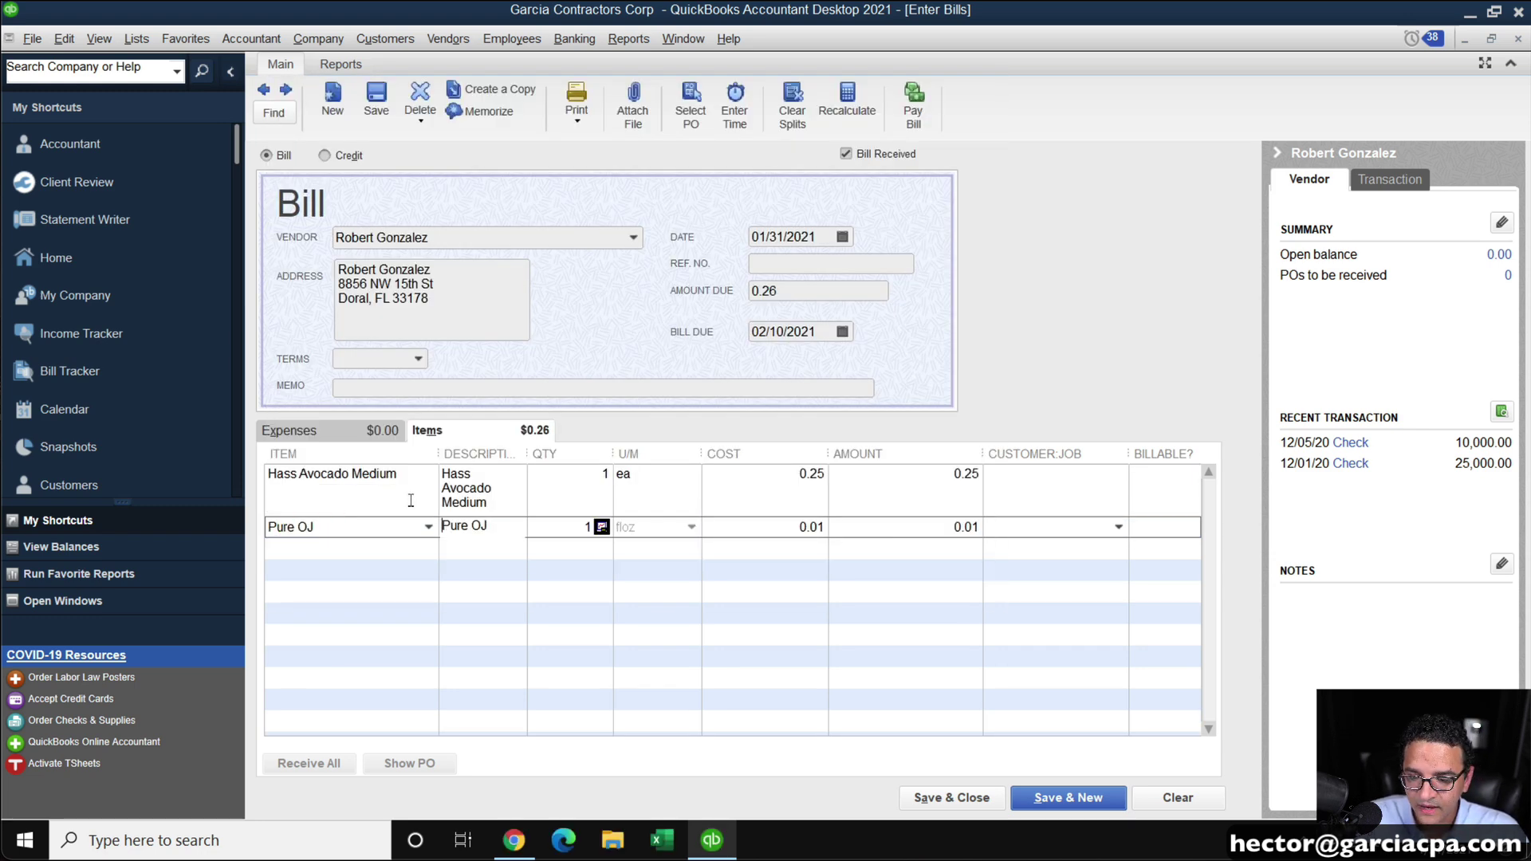
Set the bill quantities to 10,000 for Pure OJ and 600 for Hass Avocado Medium, and save and close the bill
text(10000)
key(Tab)
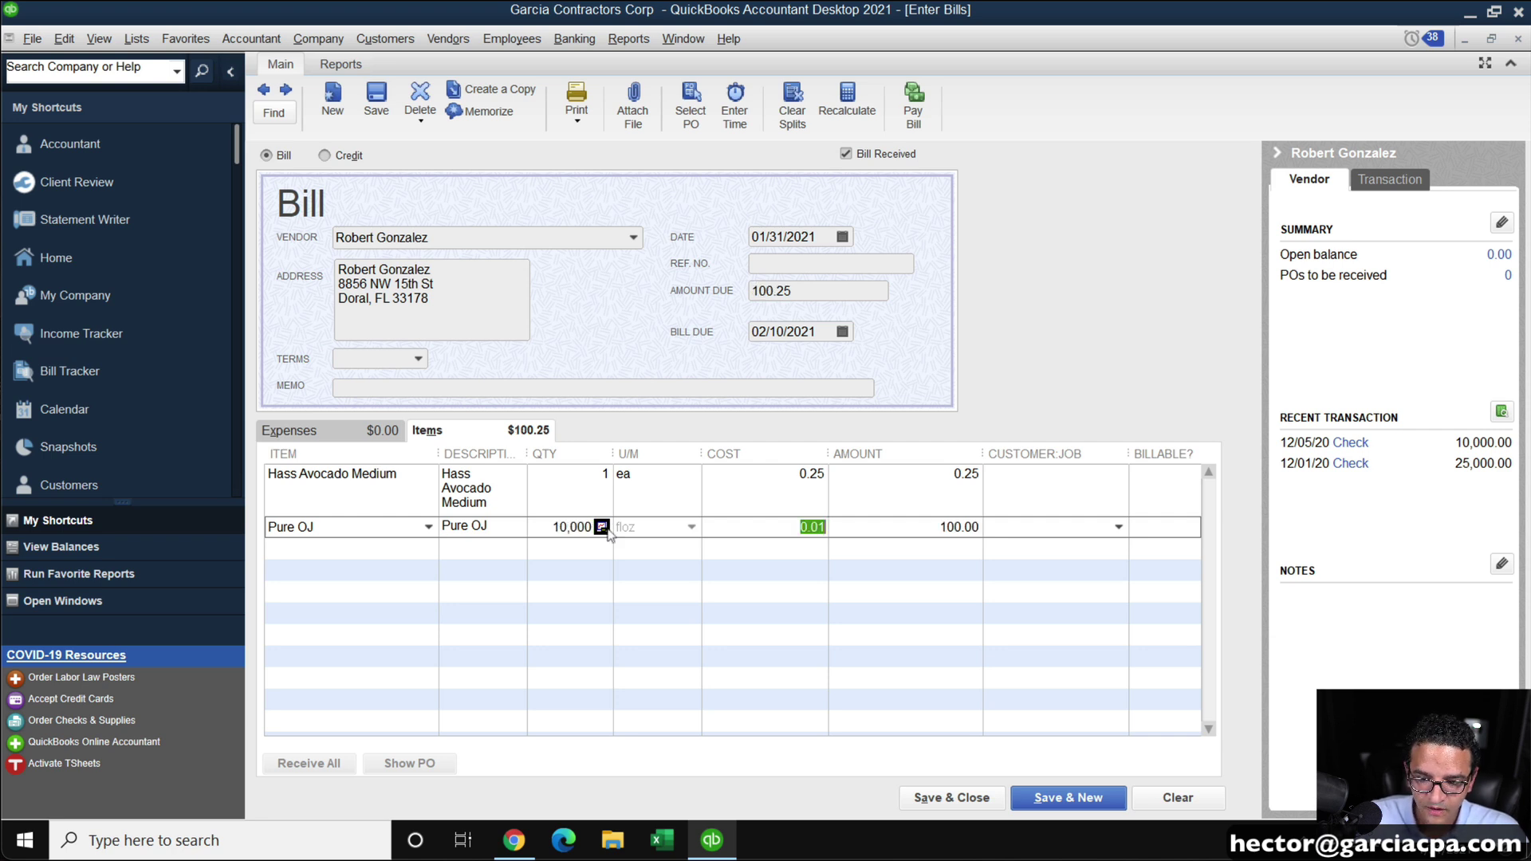
click(548, 506)
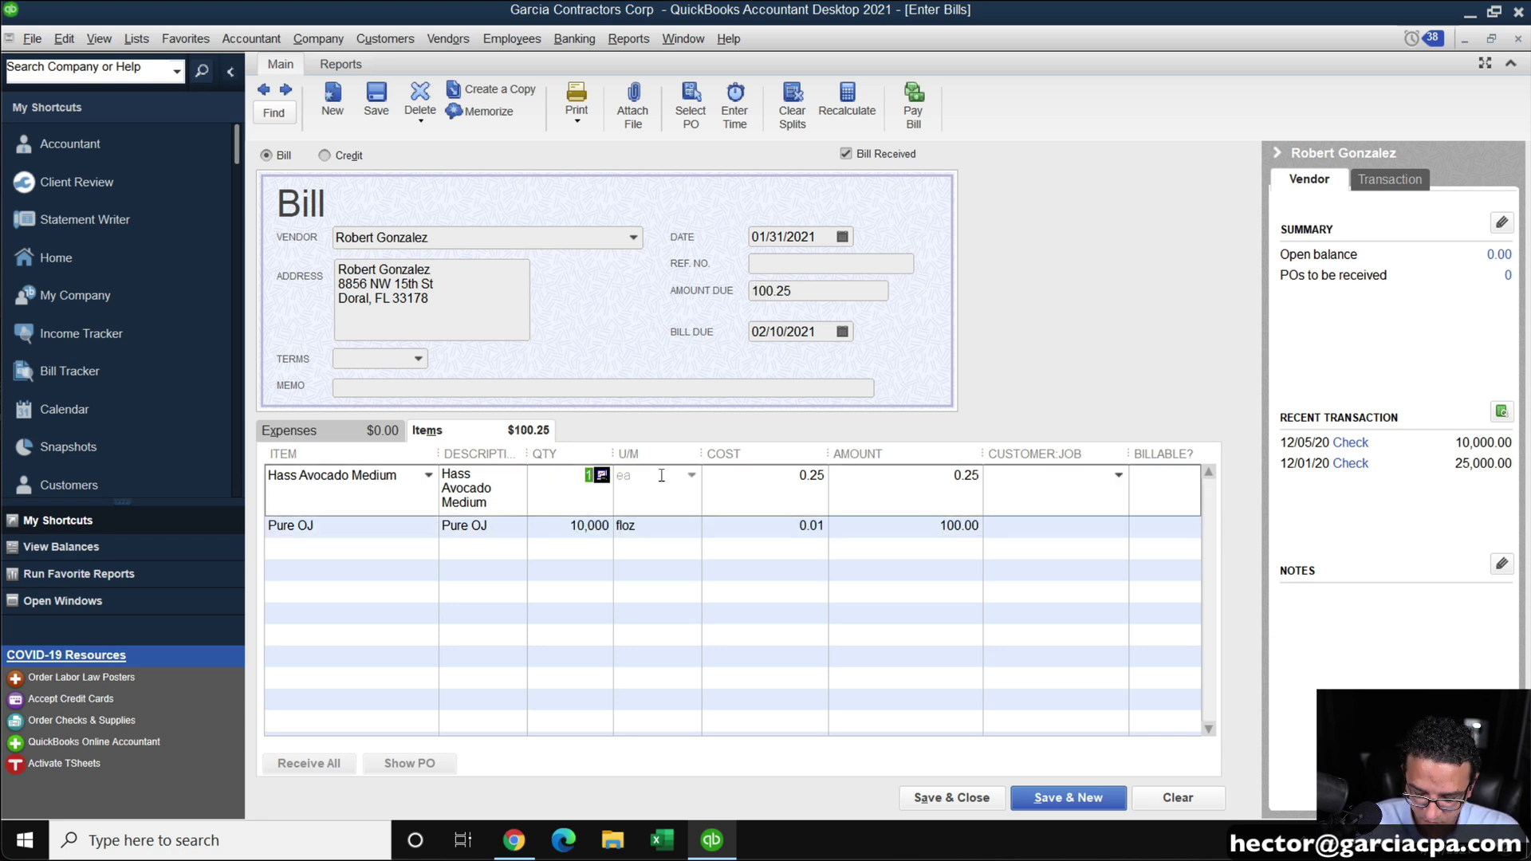
text(600)
key(Tab)
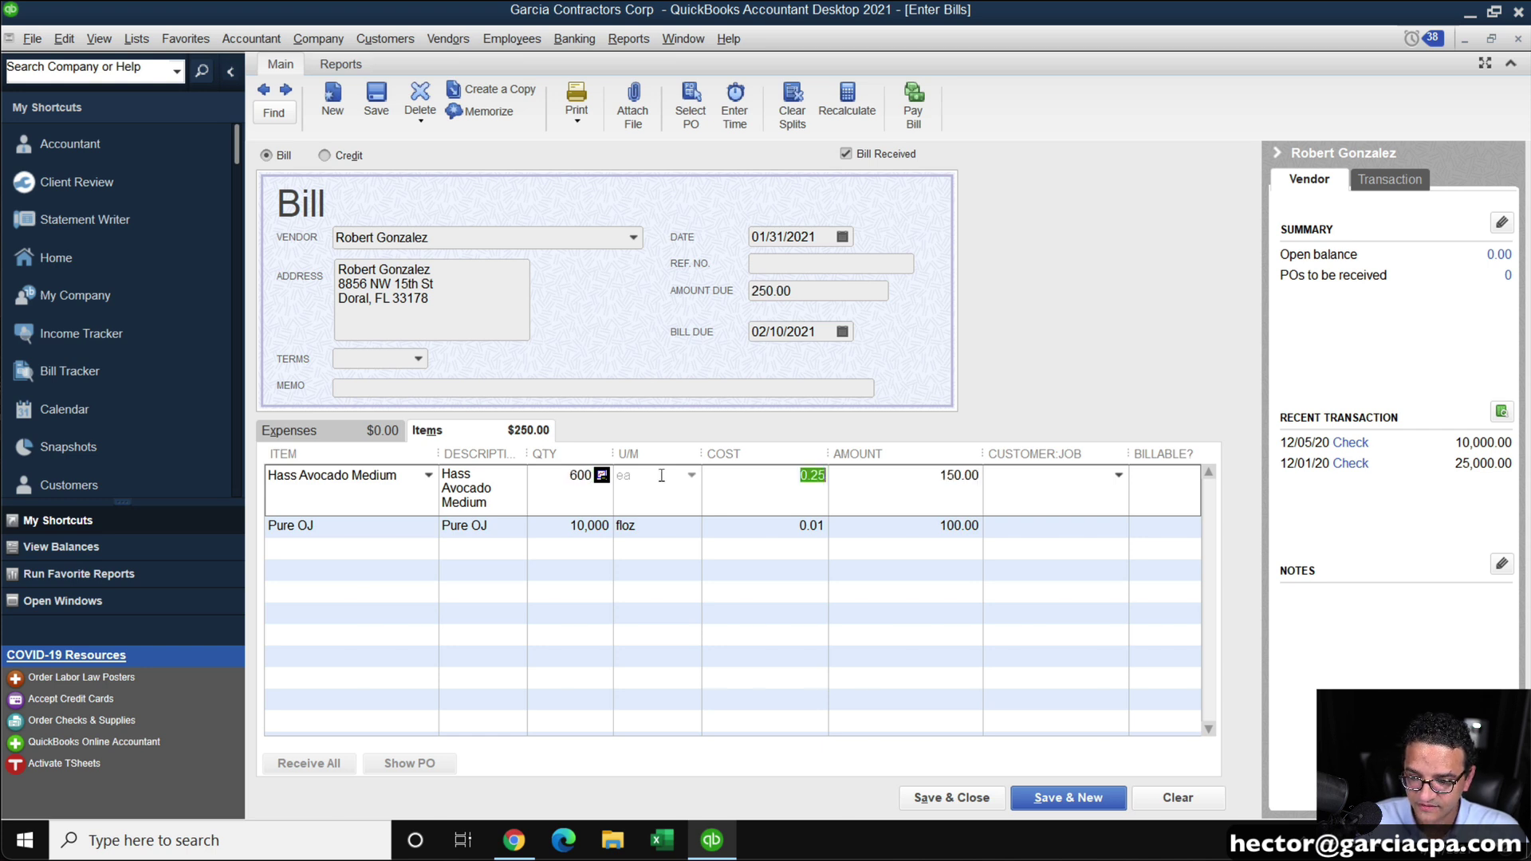
click(758, 558)
click(945, 789)
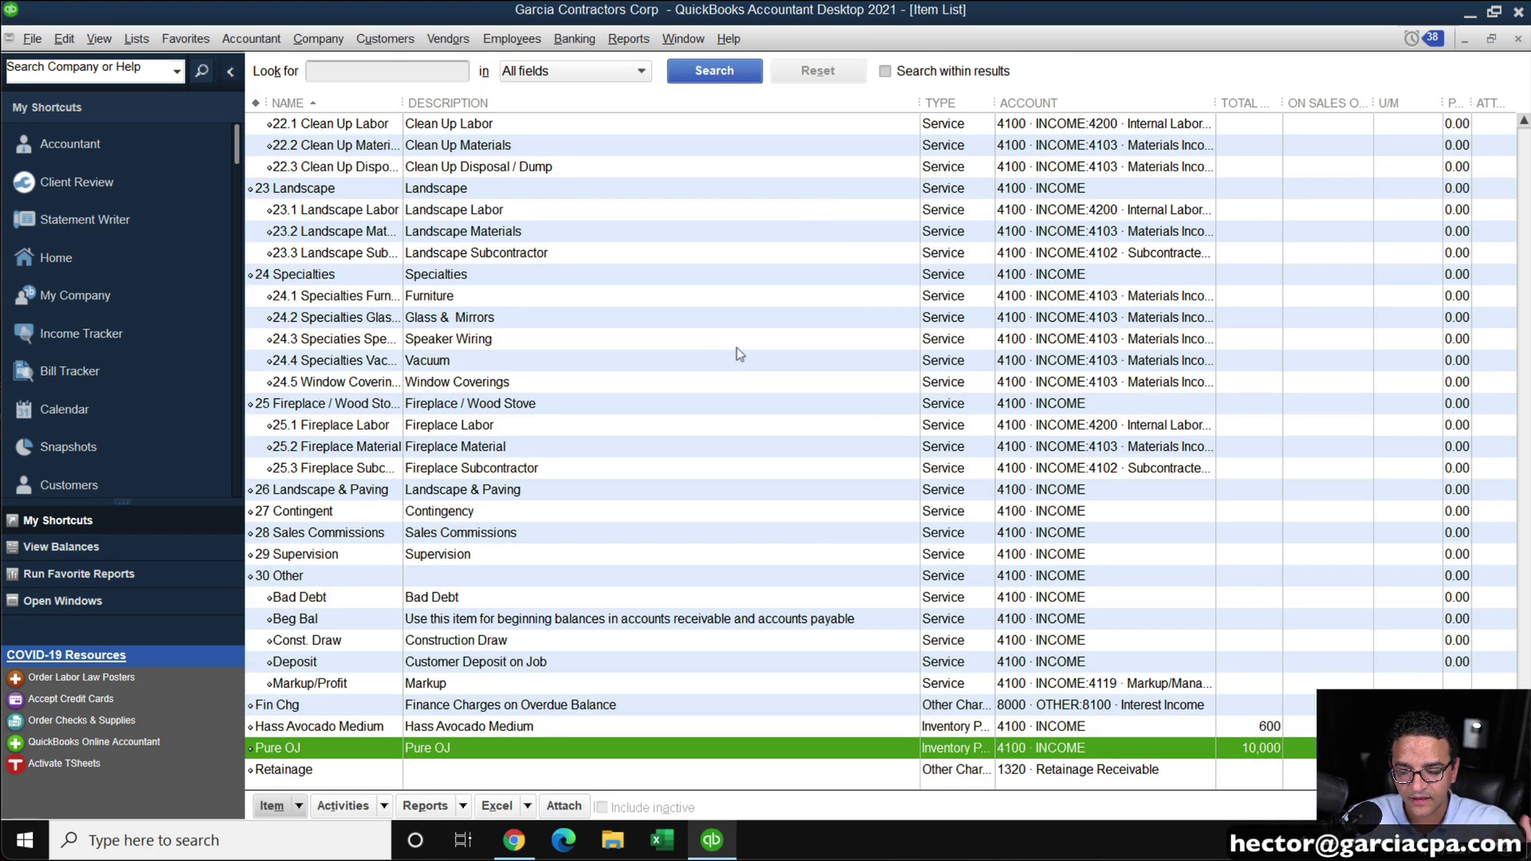
Run the Inventory Stock Status by Item report, examine the on-hand quantities and units of measure, and close it
click(628, 39)
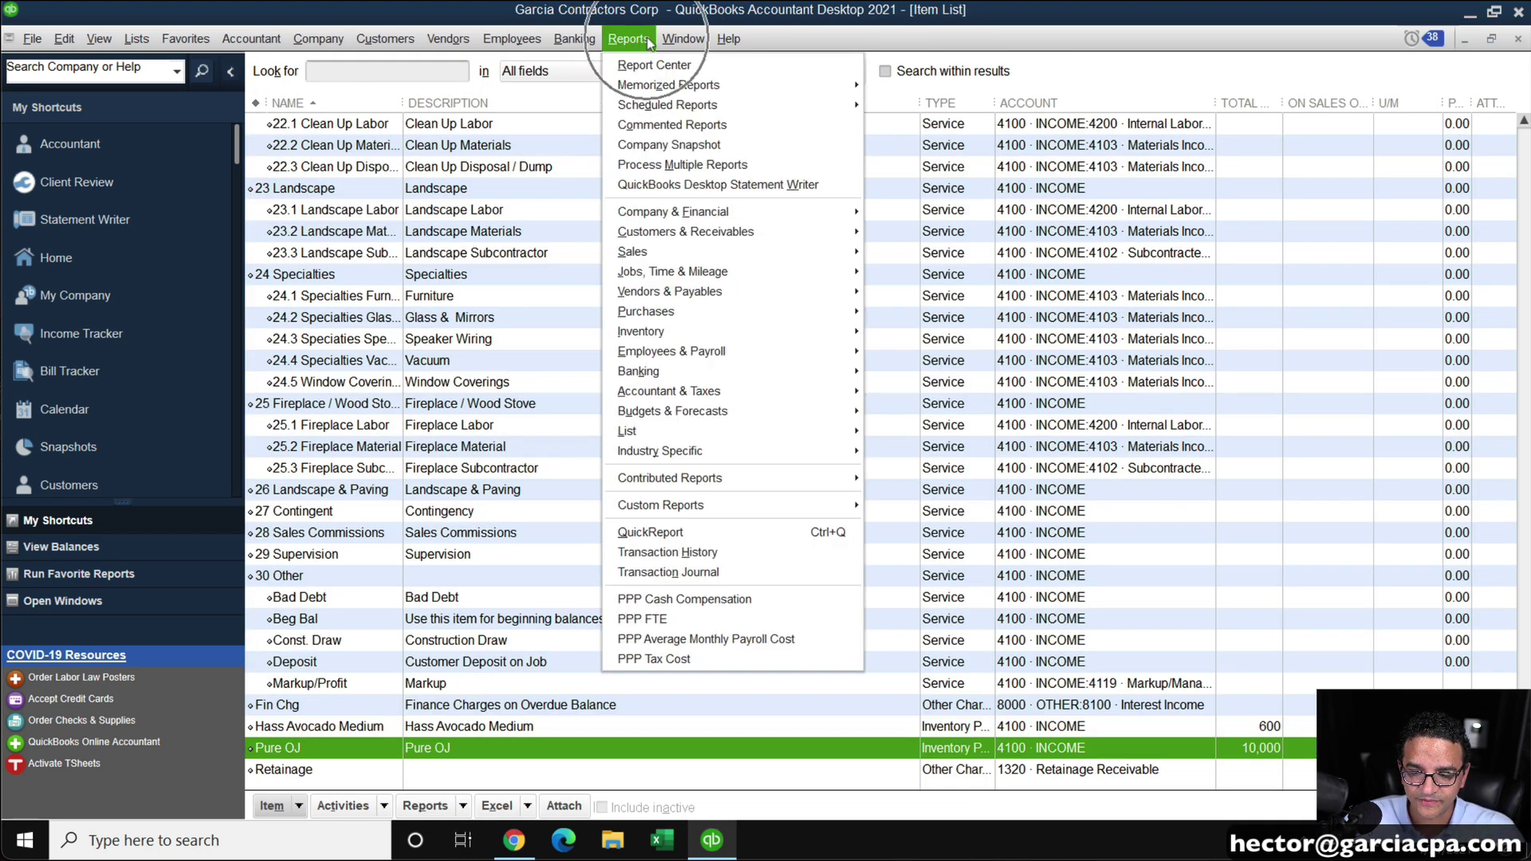
click(697, 339)
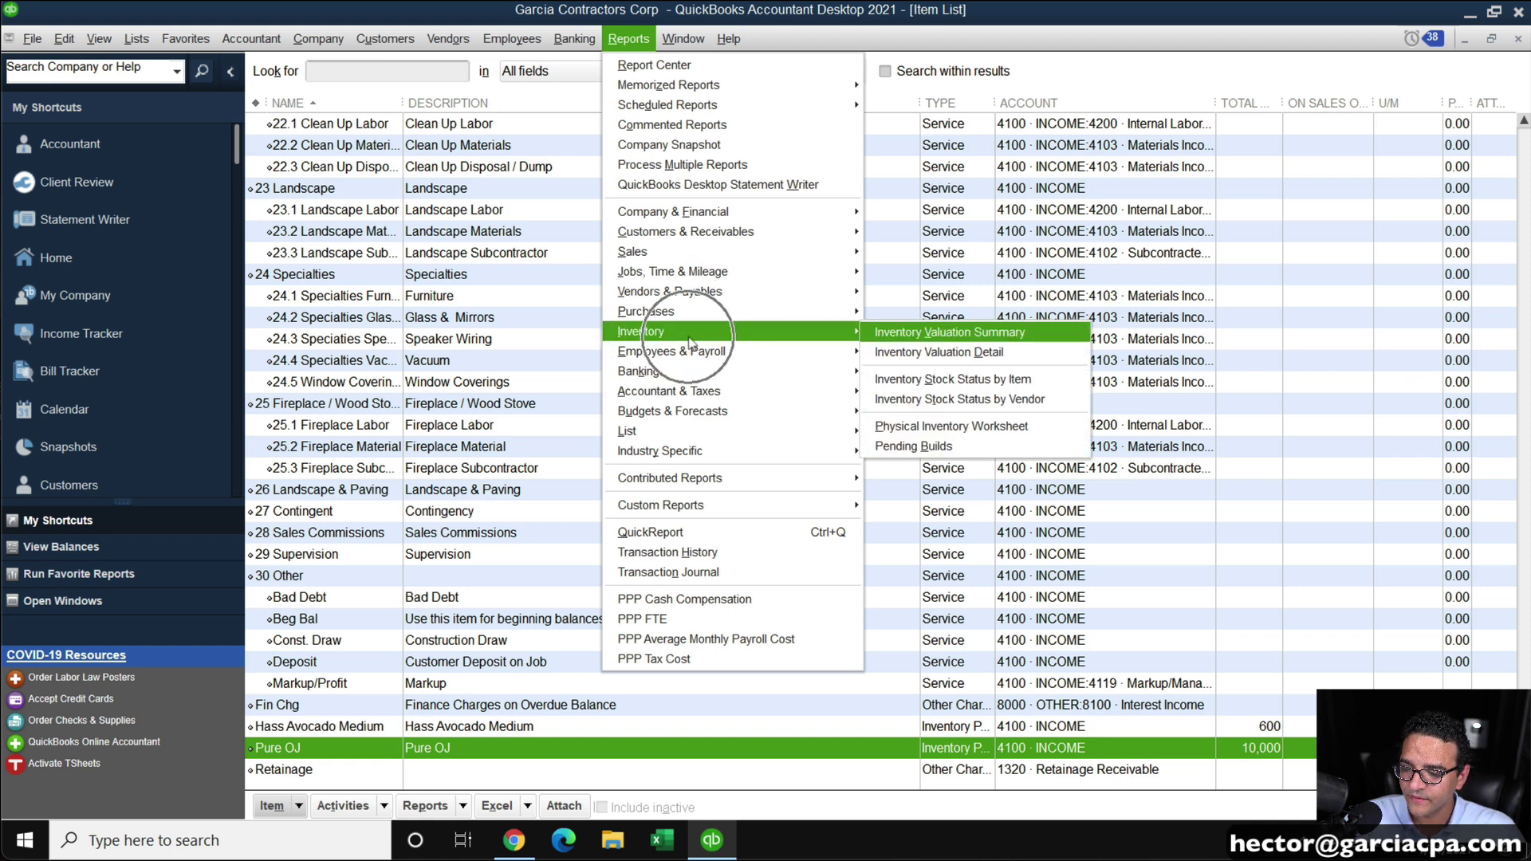
click(989, 331)
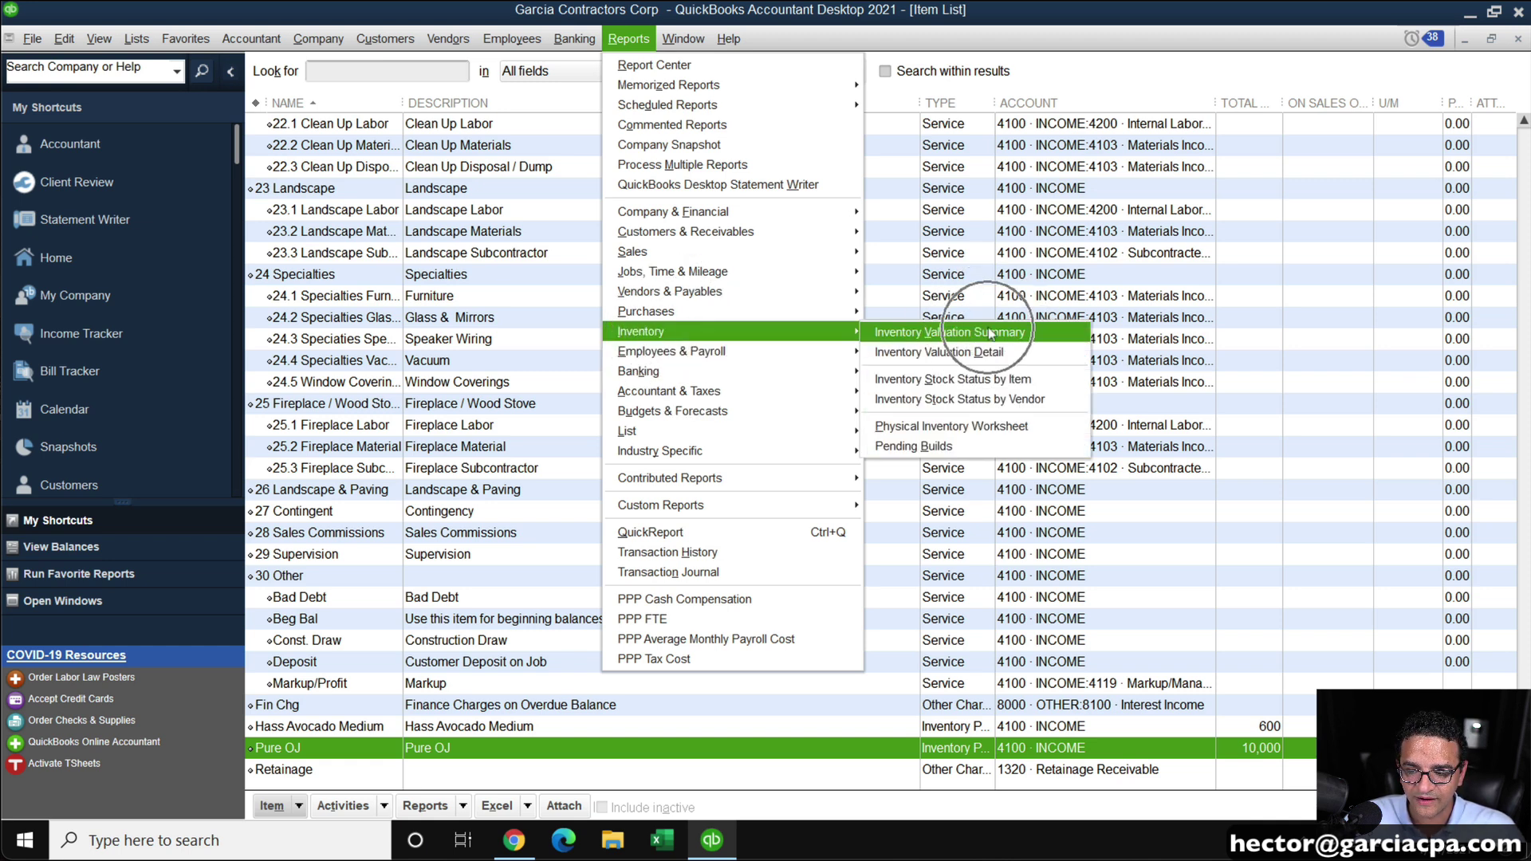
click(983, 389)
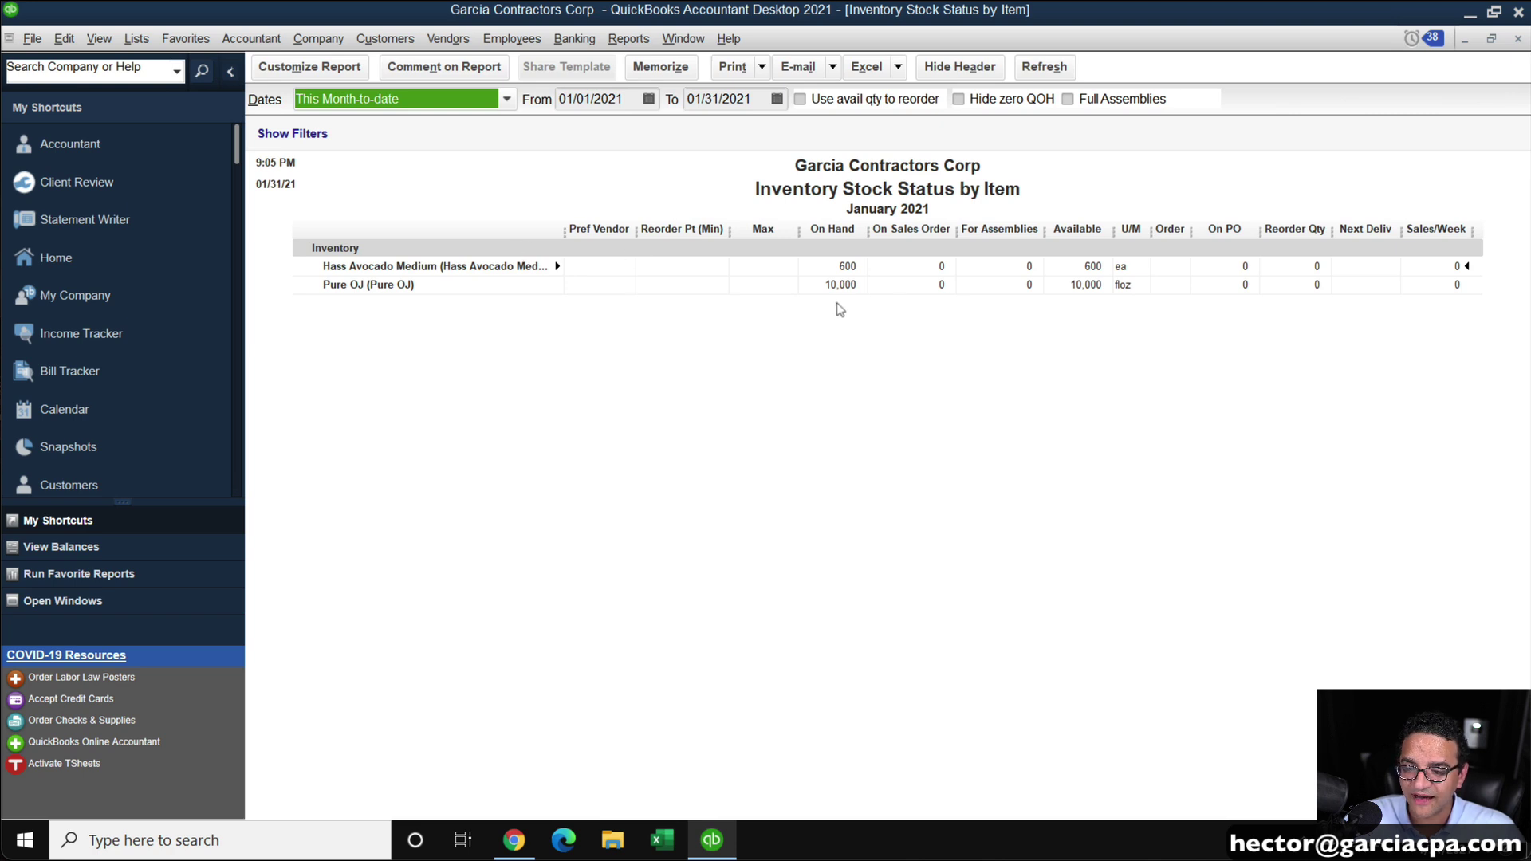
key(super+plus)
key(super+minus)
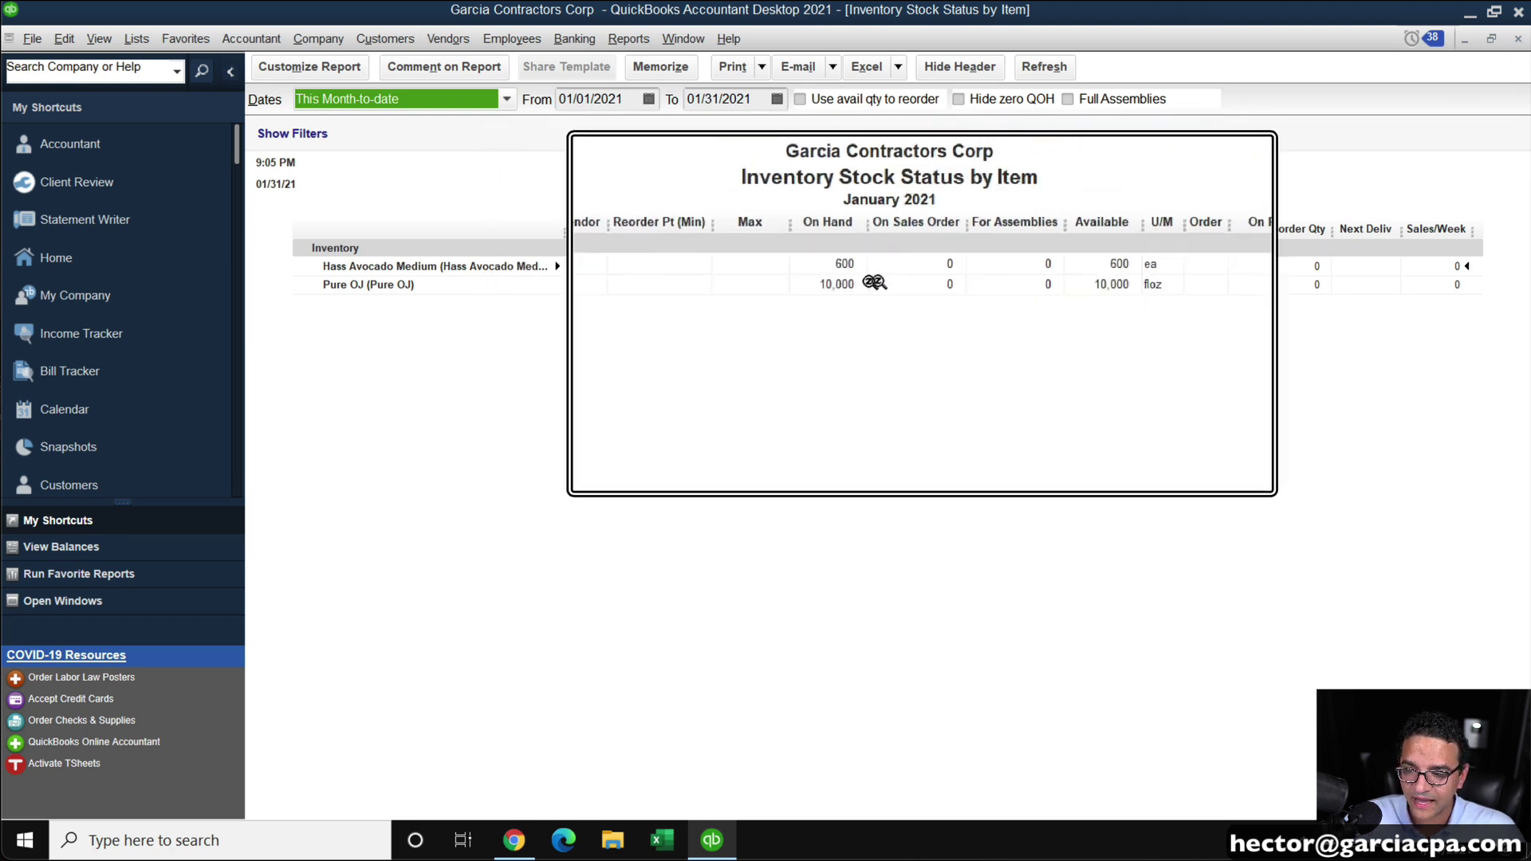
key(super+plus)
key(super+minus)
key(super+Escape)
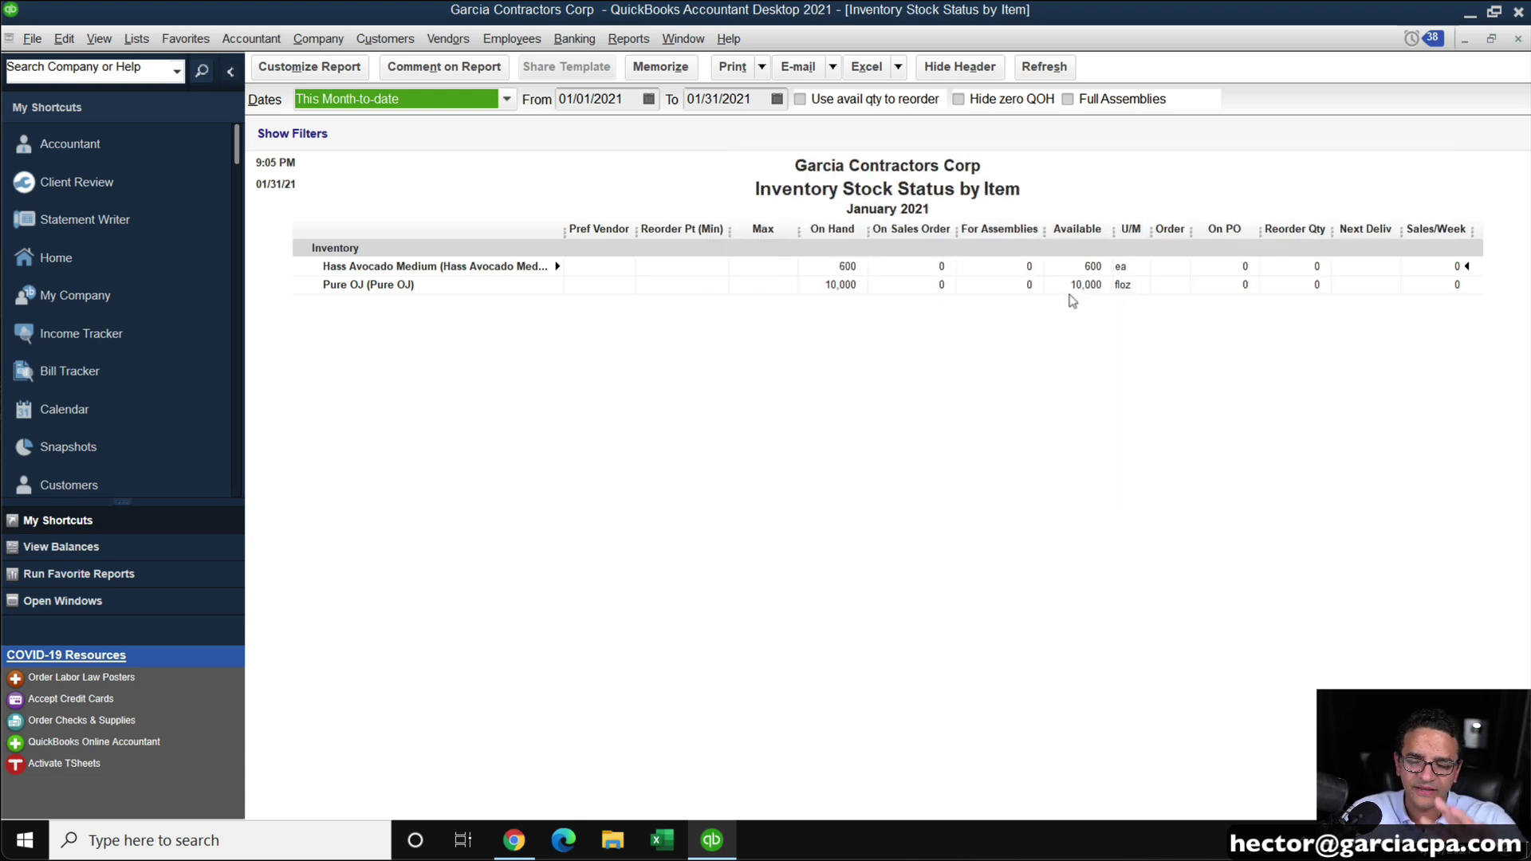
click(1518, 39)
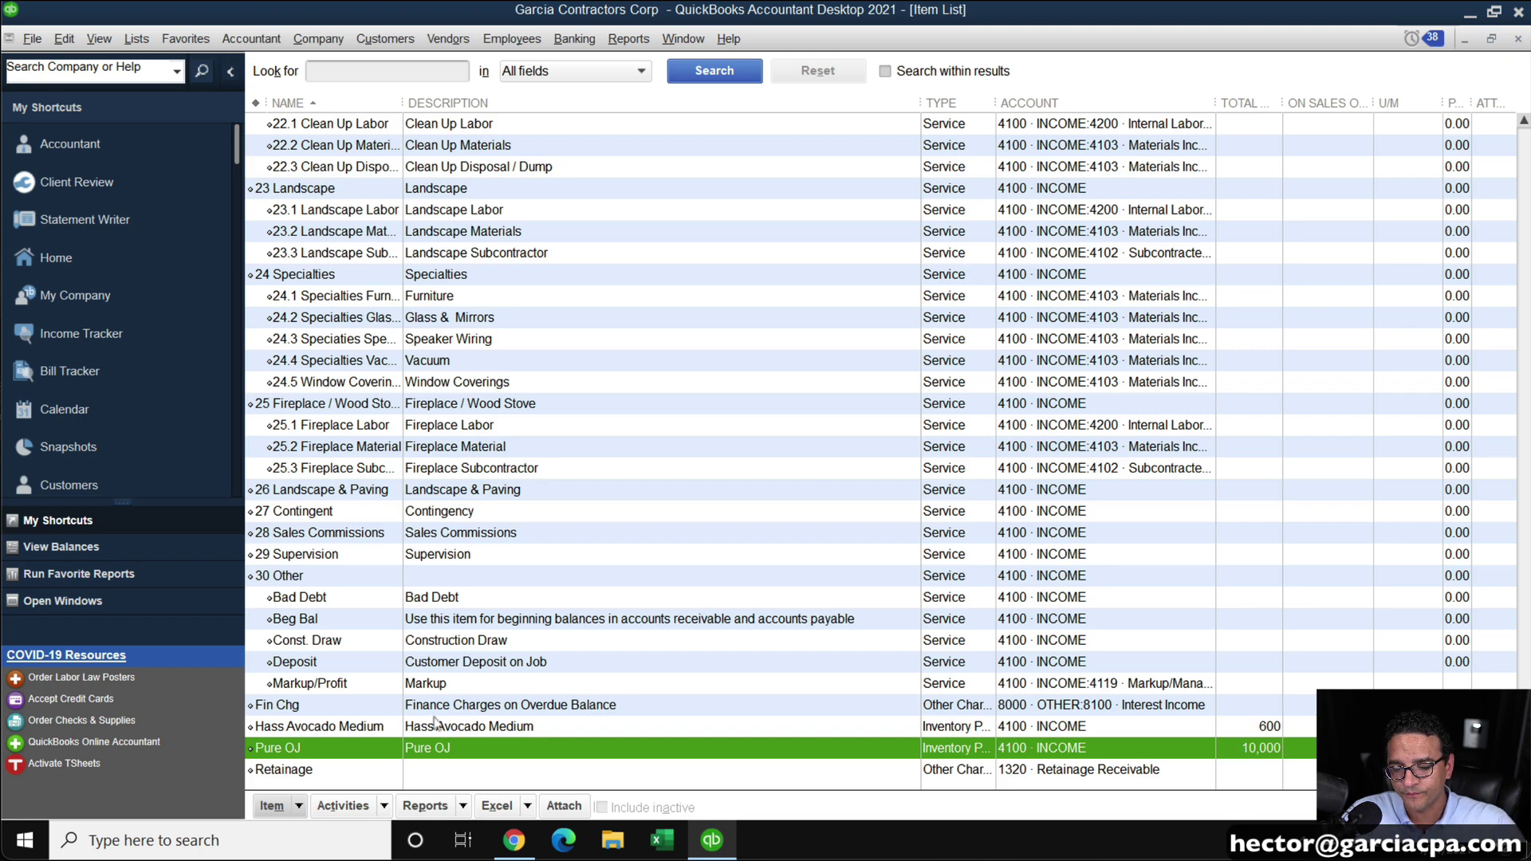
Change the company's unit of measure preference to Multiple U/M Per Item and accept closing all open windows
click(64, 38)
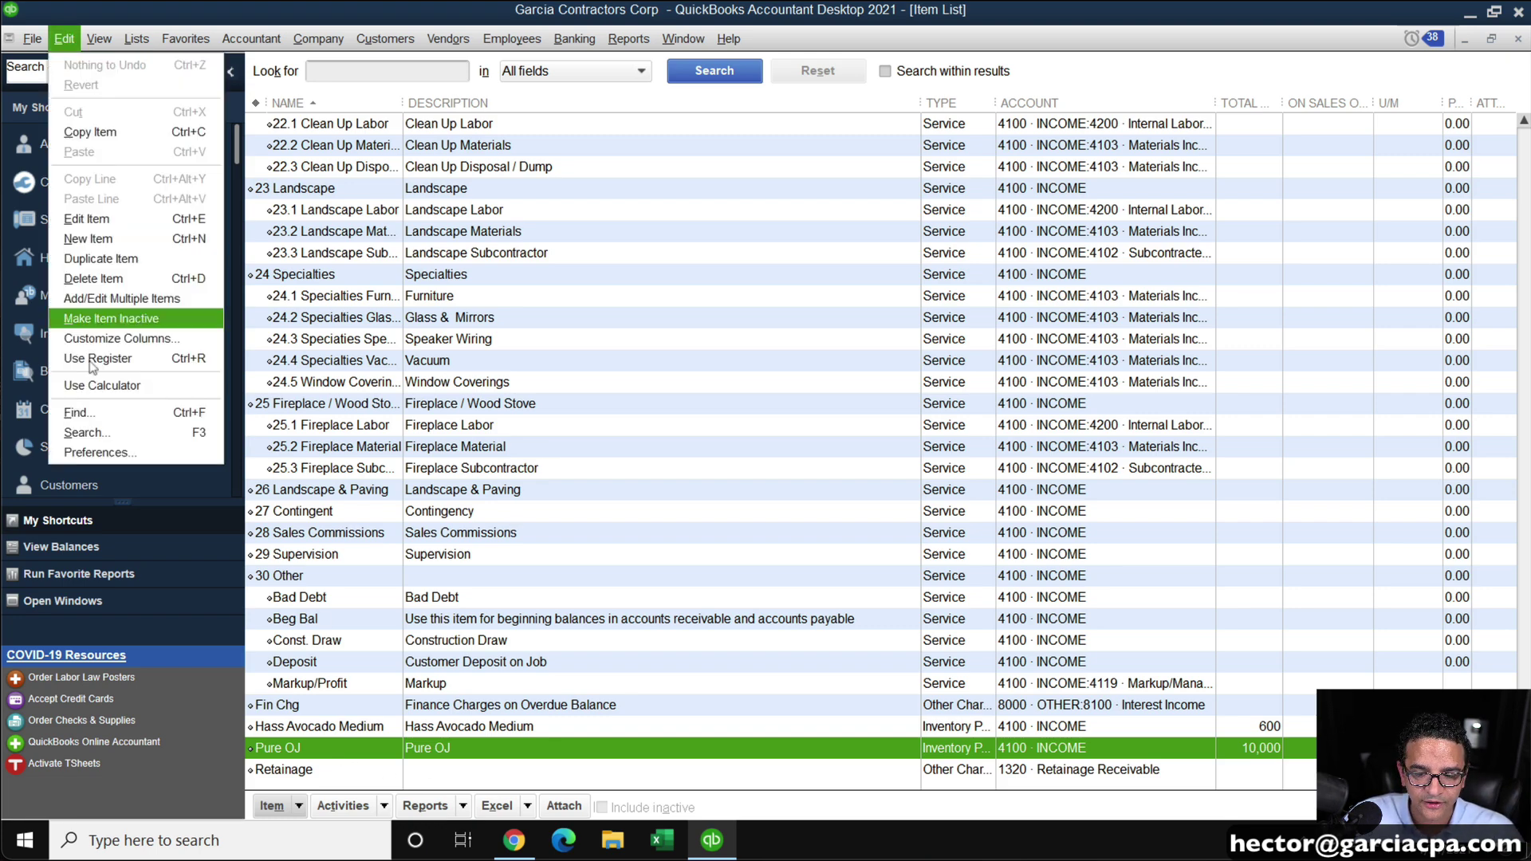
click(111, 453)
click(766, 186)
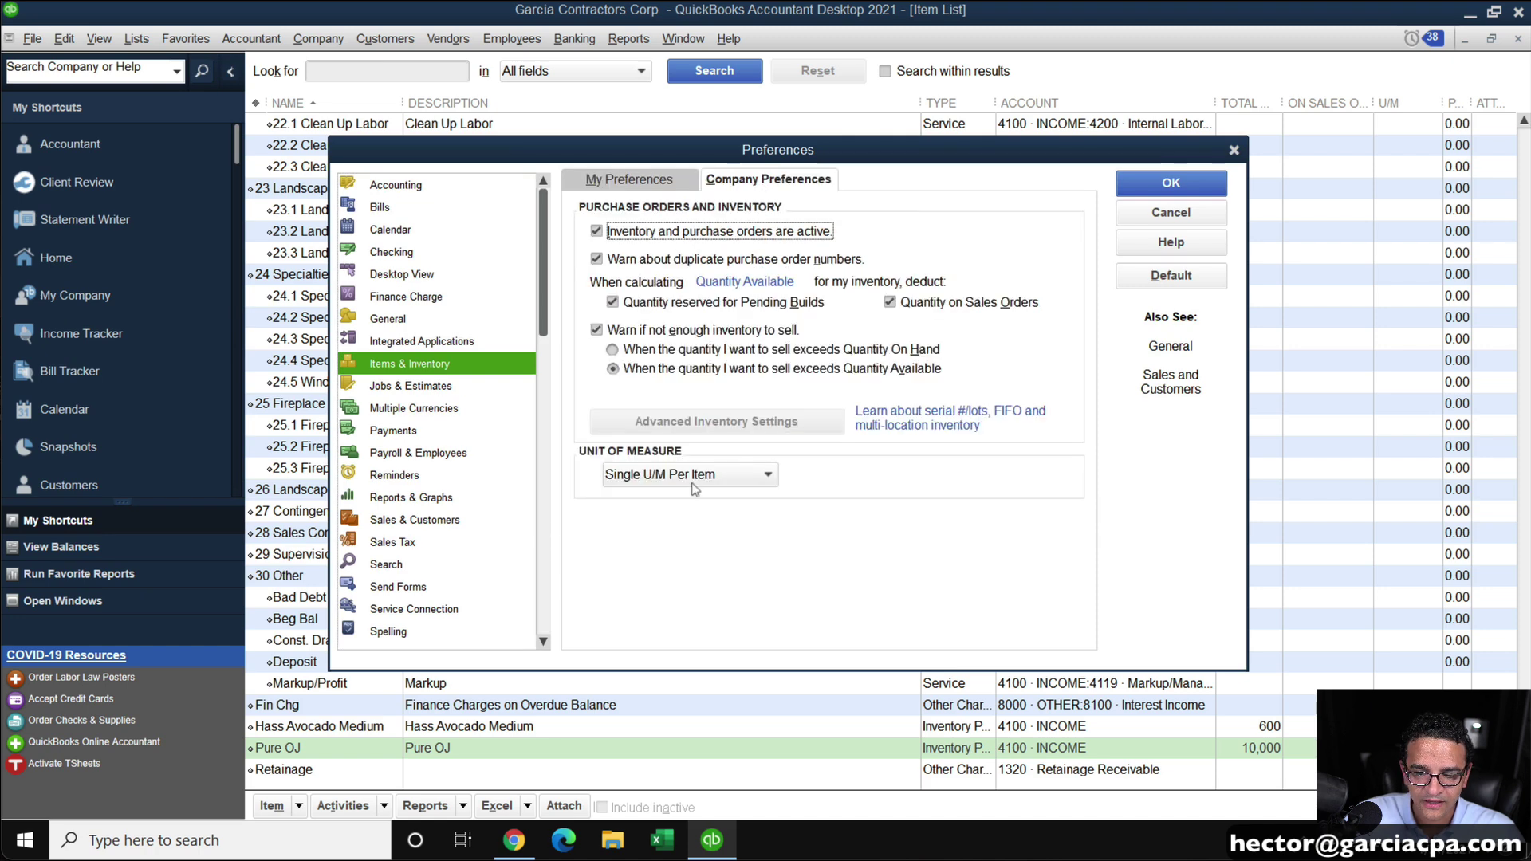
click(666, 475)
click(666, 496)
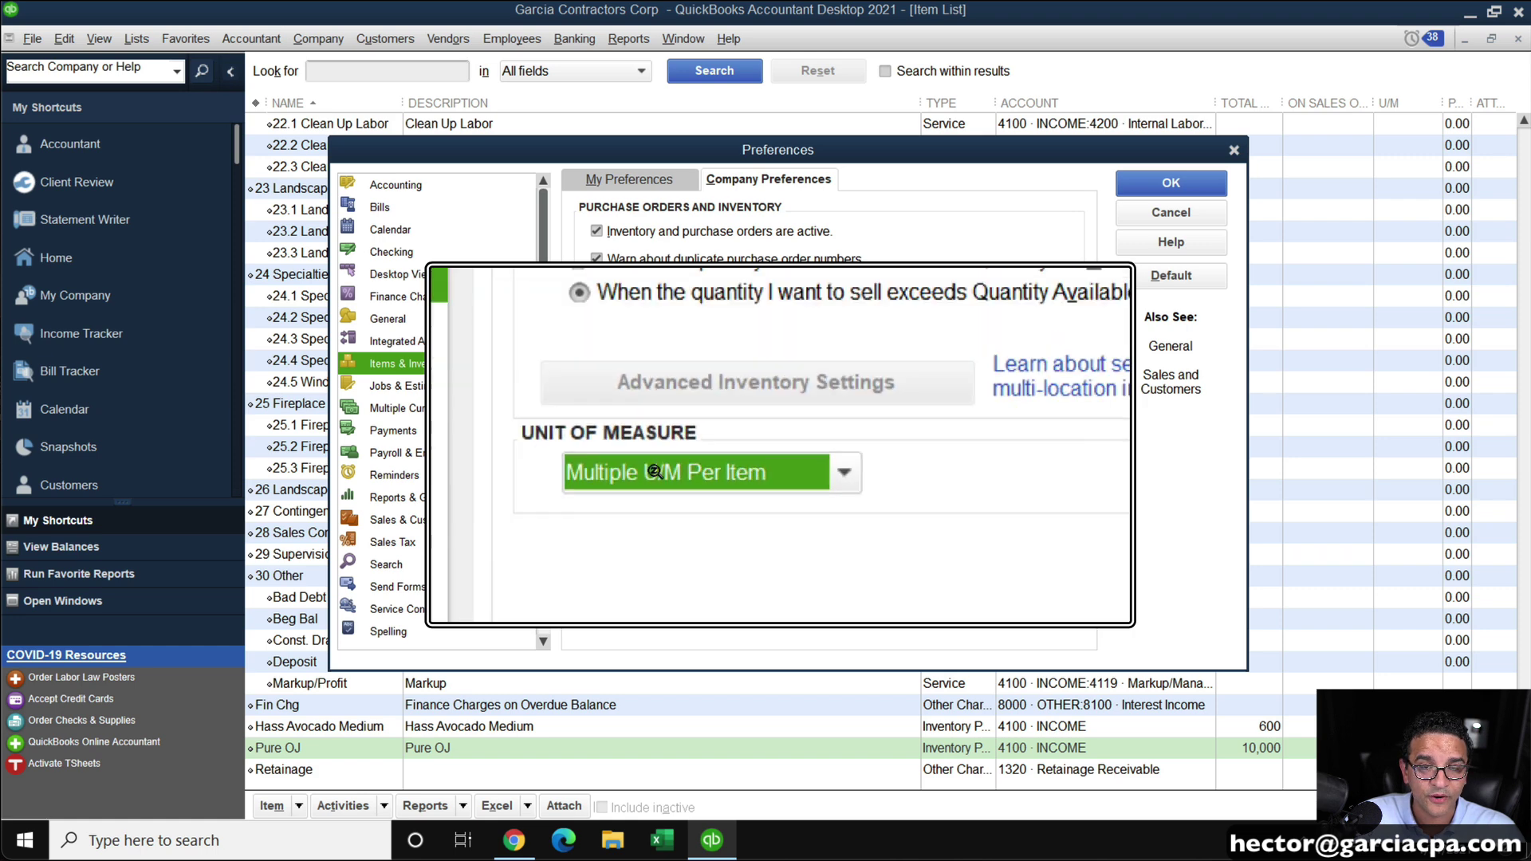
click(1191, 187)
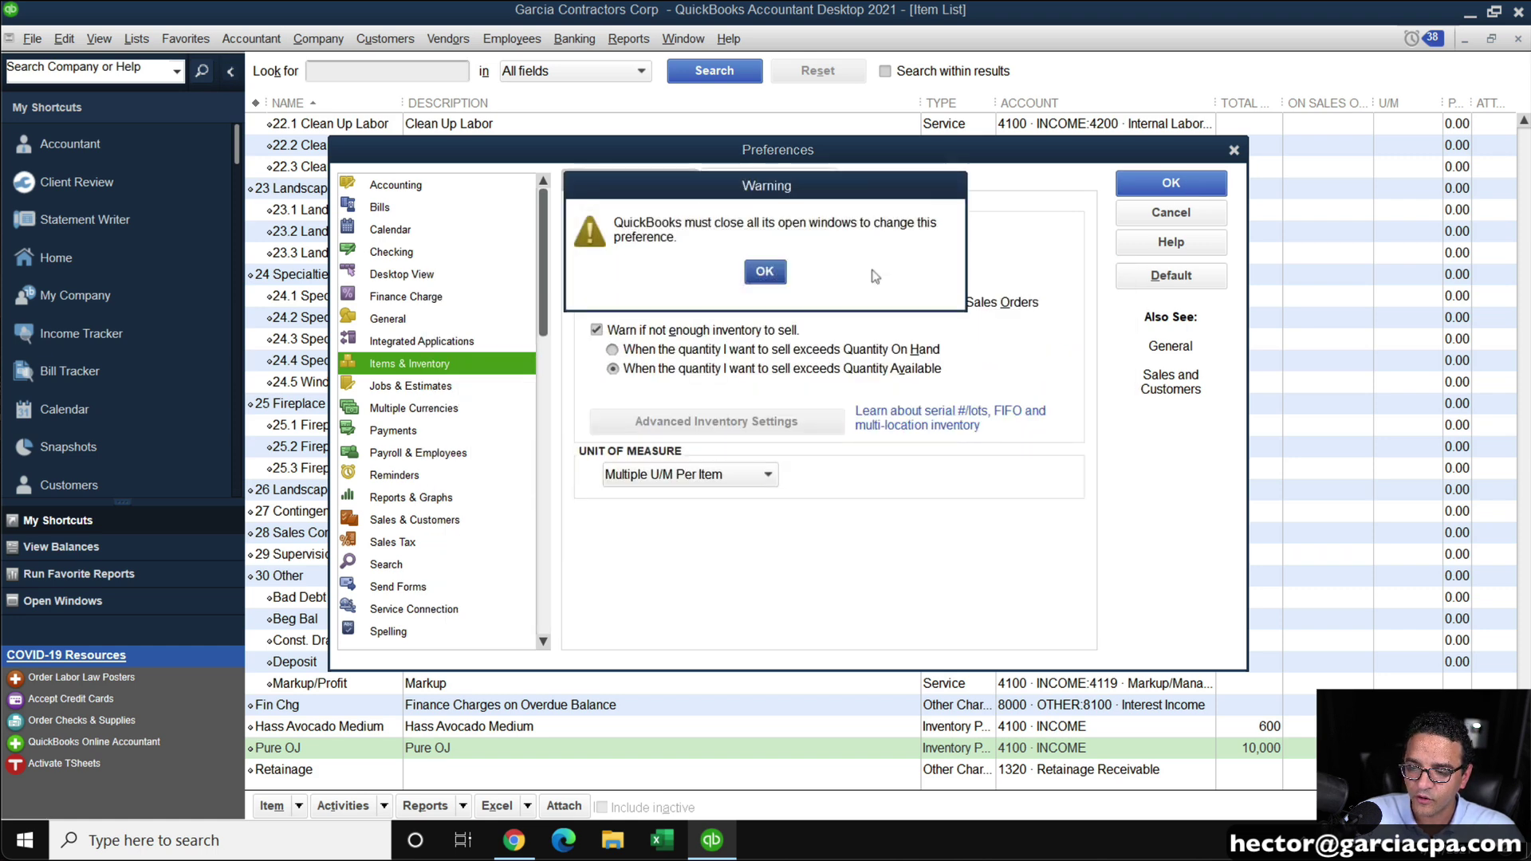
click(765, 271)
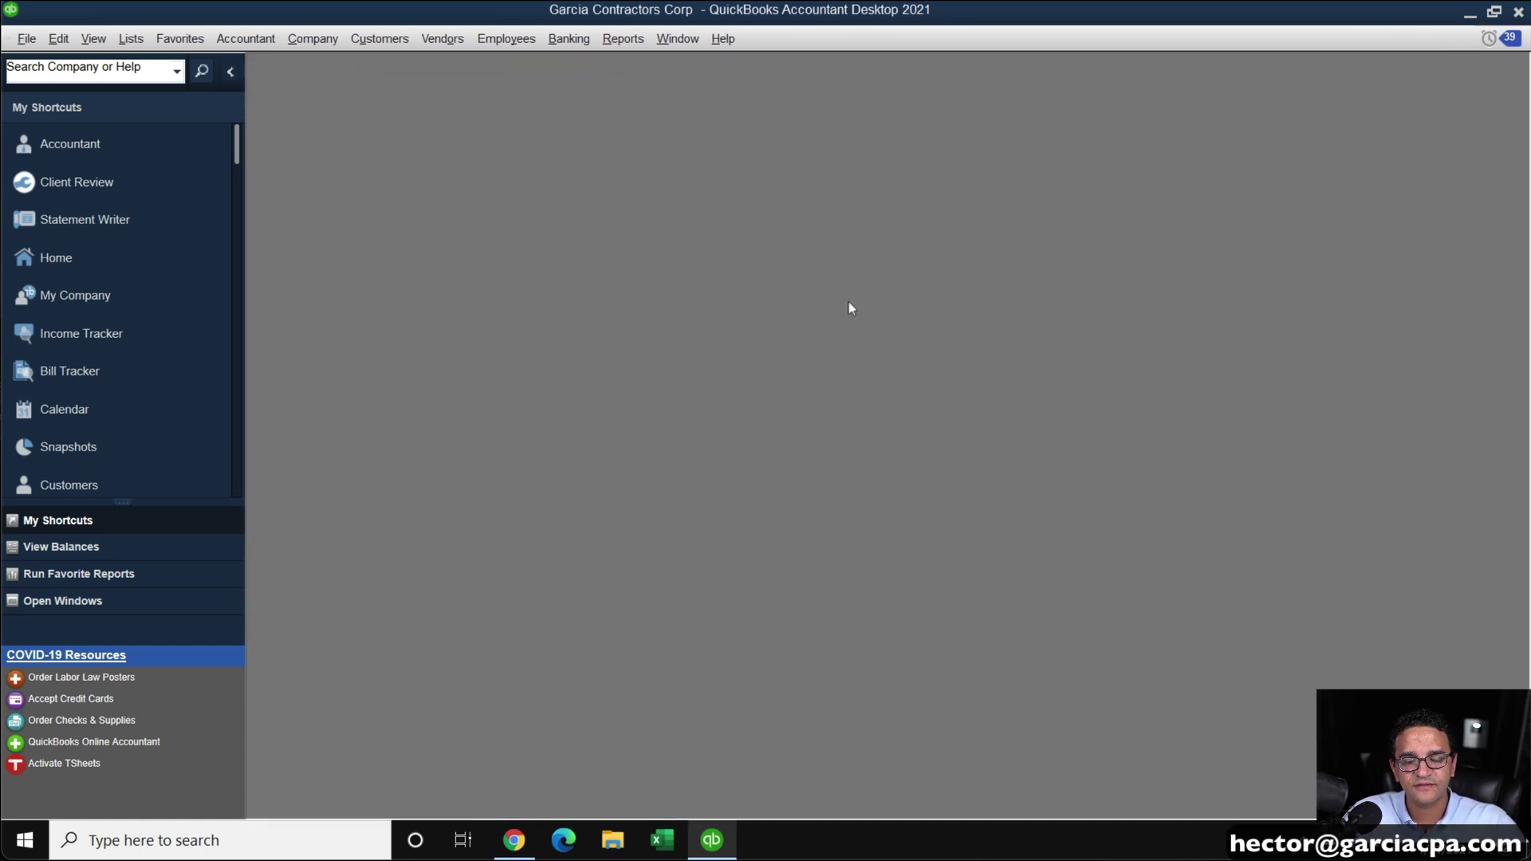
Open Hass Avocado Medium from the Item List for editing and keep By the each as its U/M set
click(131, 38)
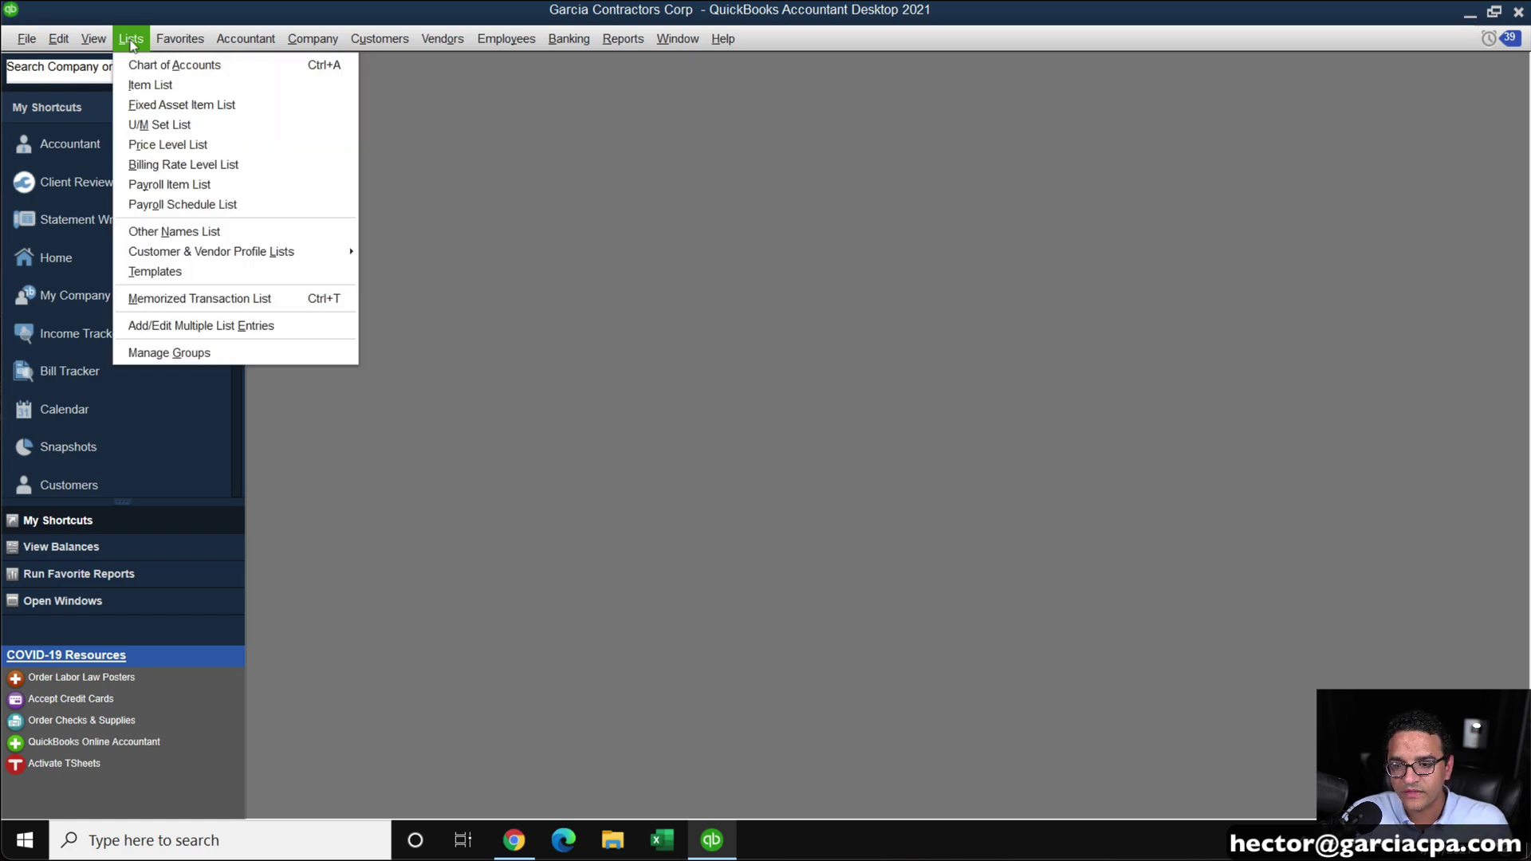
click(150, 86)
double_click(591, 191)
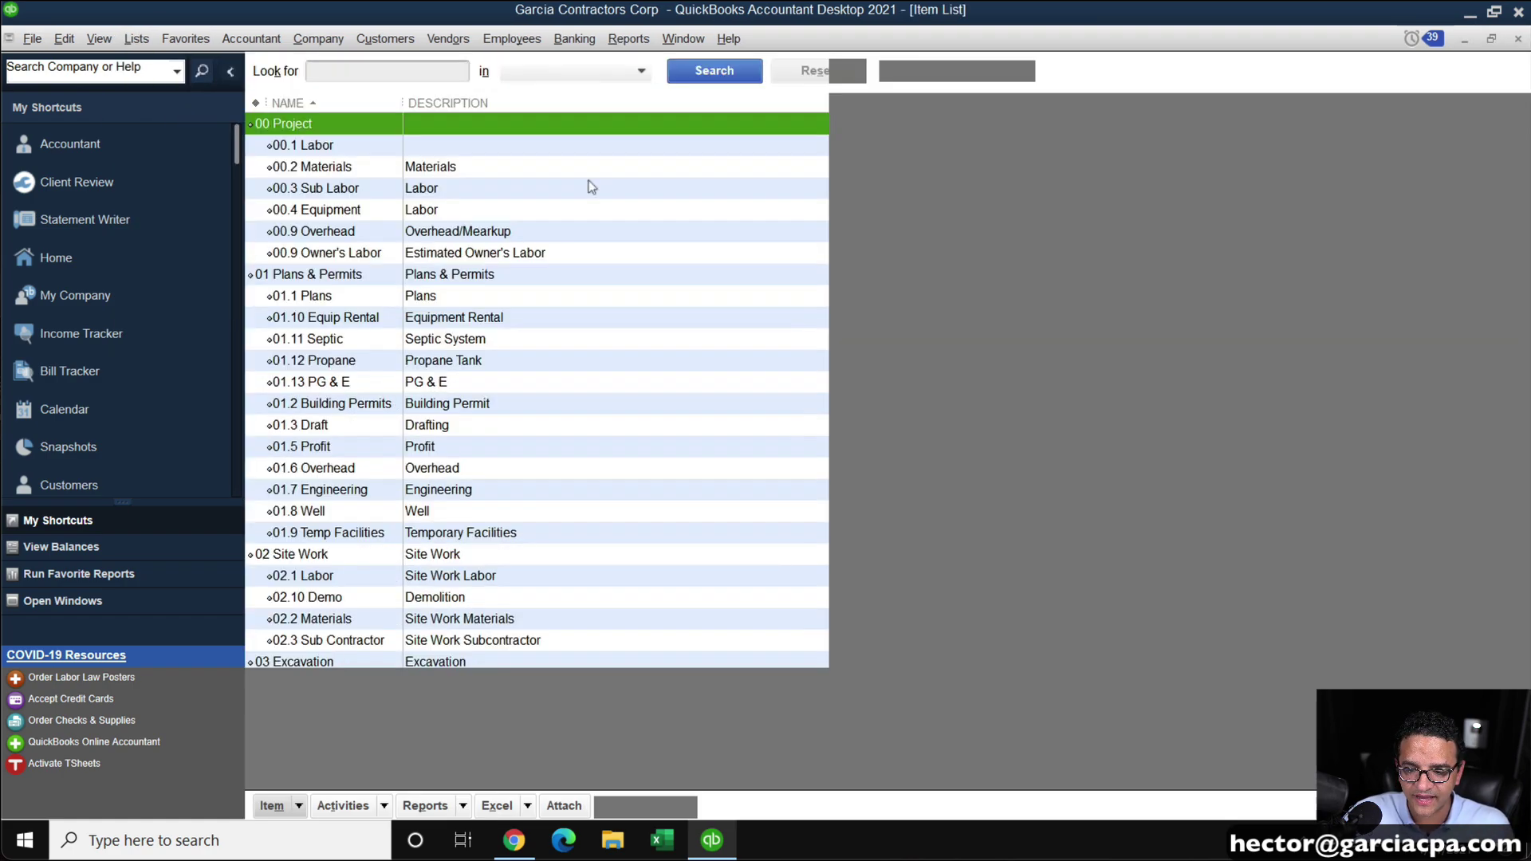
scroll(444, 378, down, 20)
scroll(444, 377, down, 20)
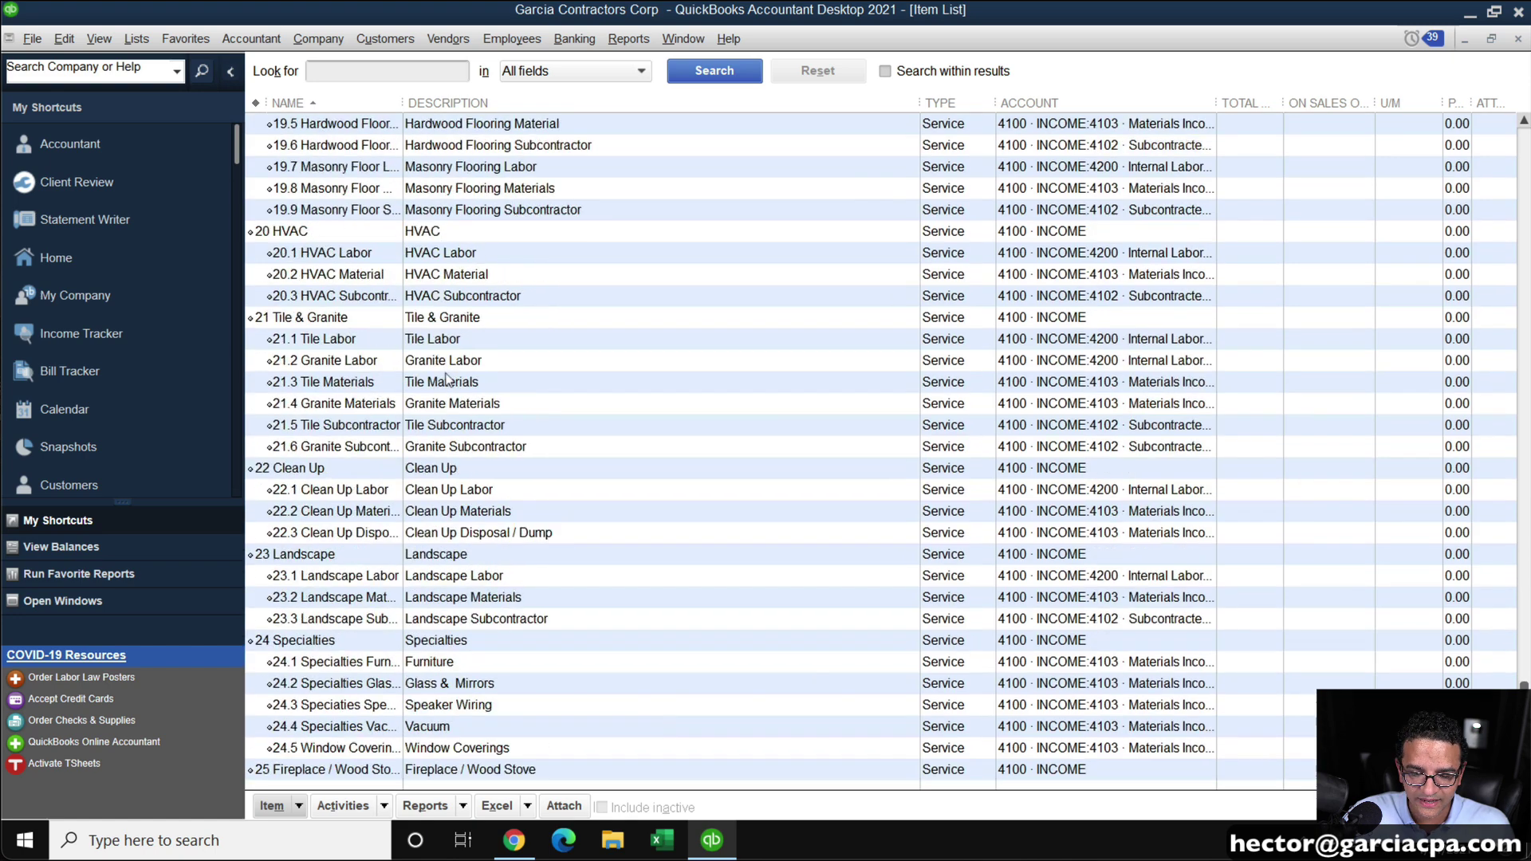
double_click(307, 732)
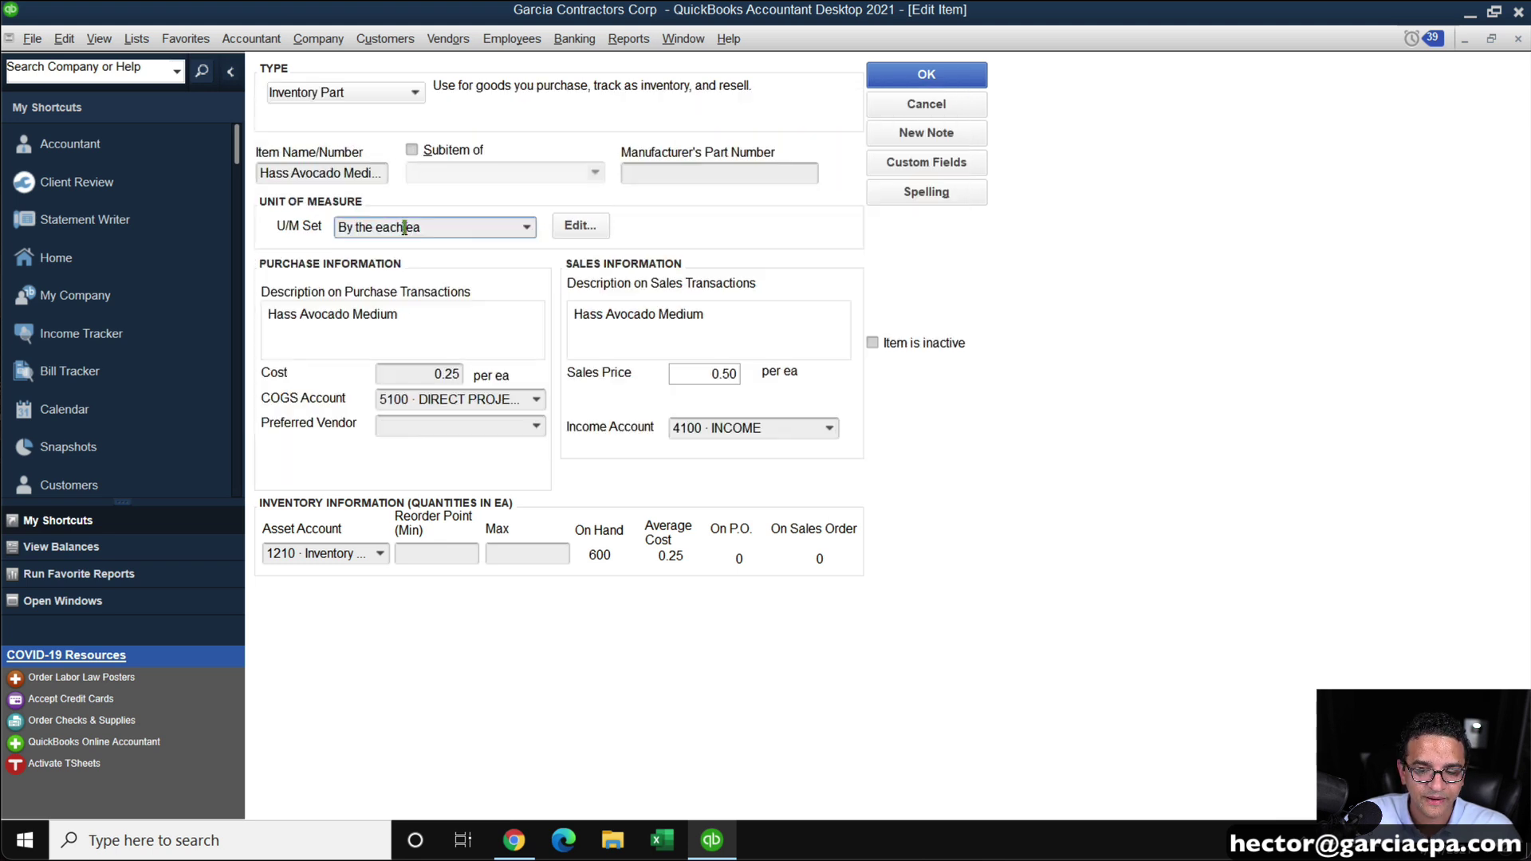
click(527, 229)
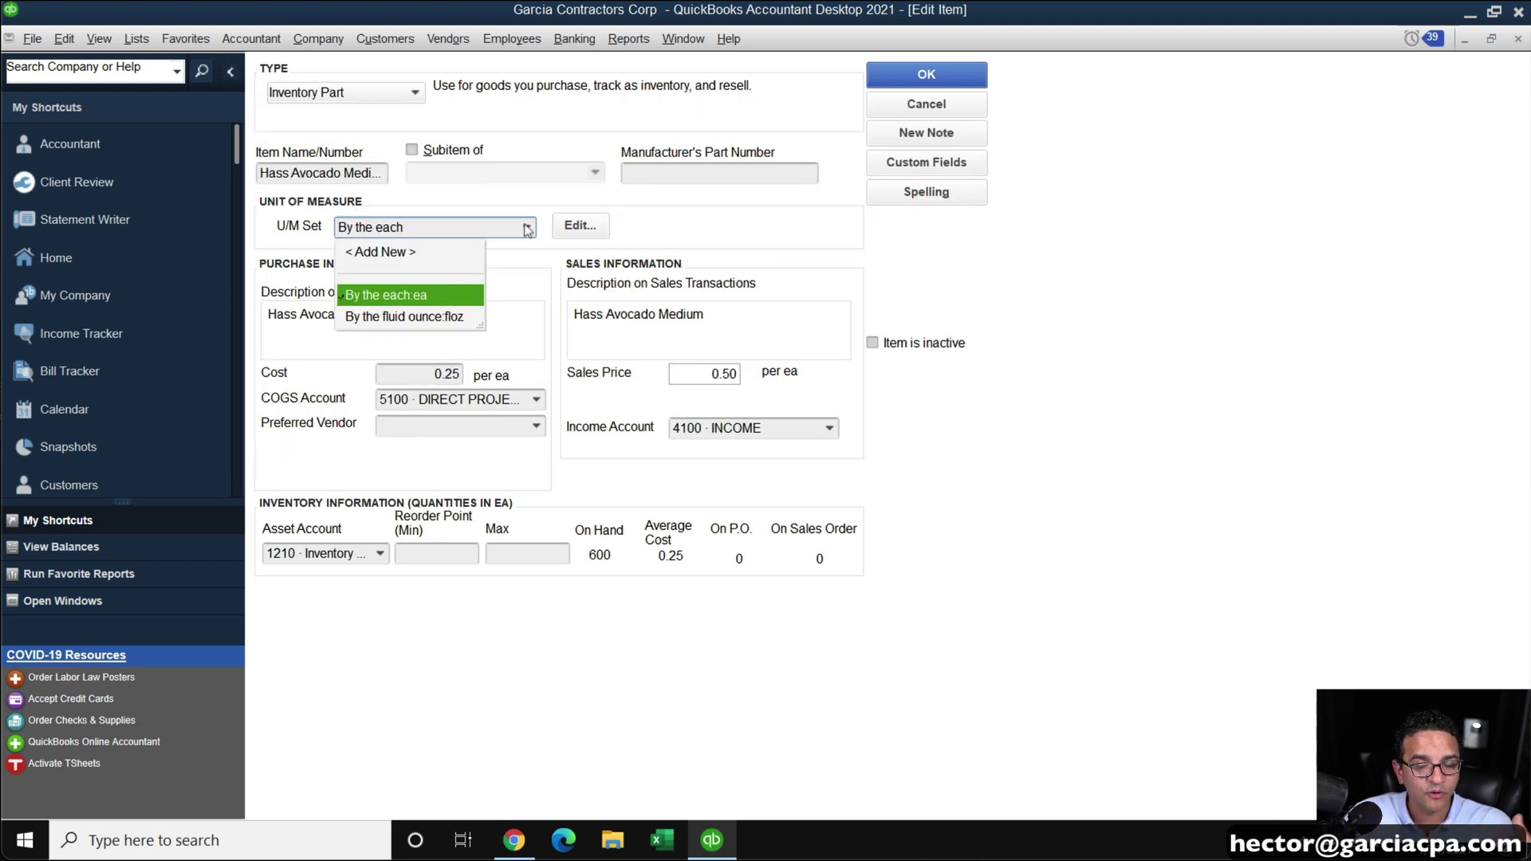
click(420, 302)
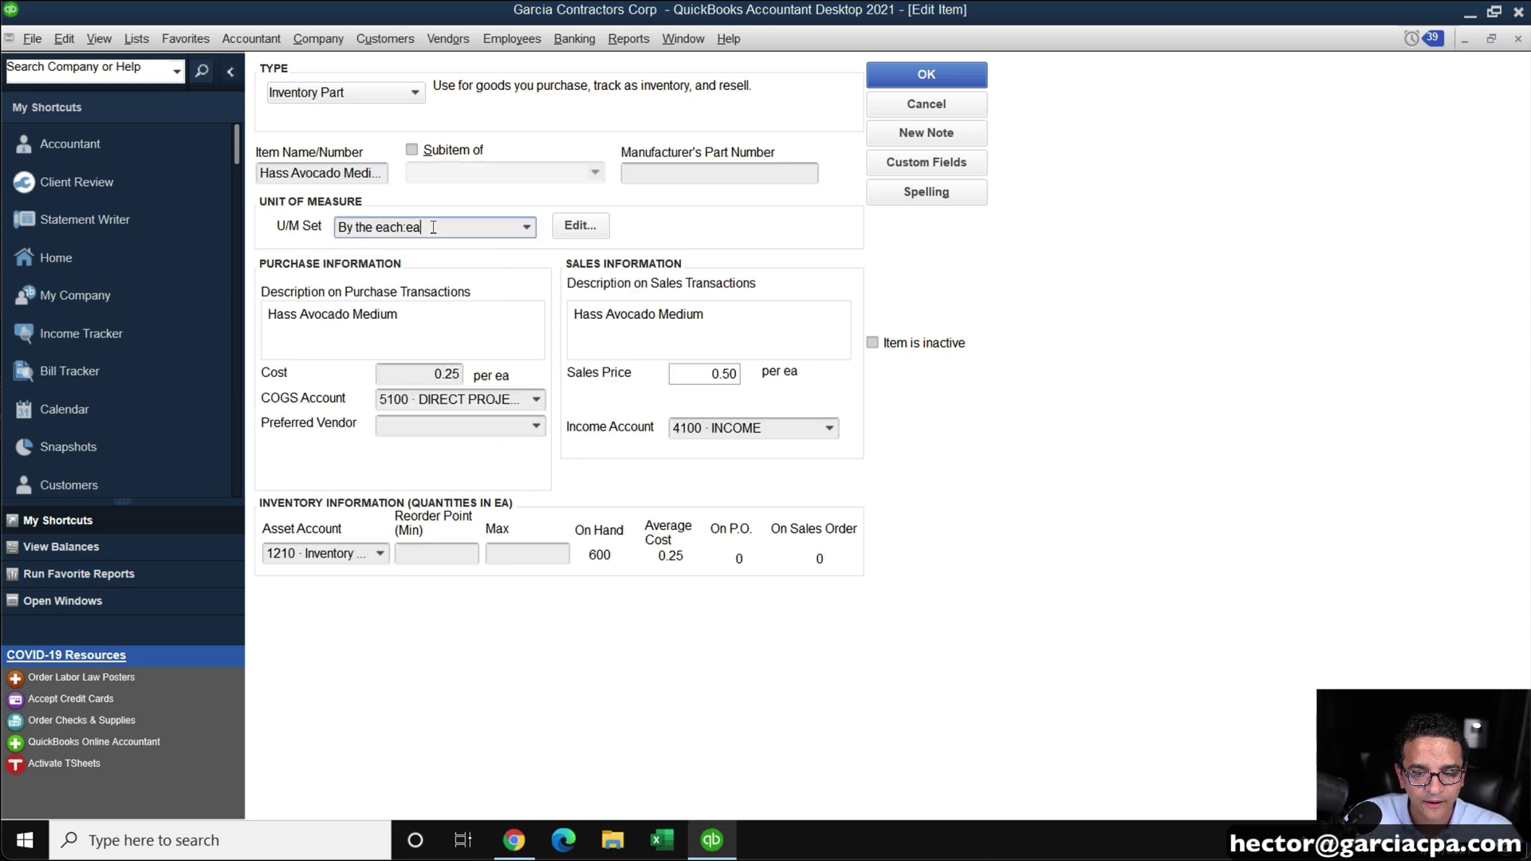
Edit the By the each U/M set and rename it Count
click(589, 227)
click(886, 382)
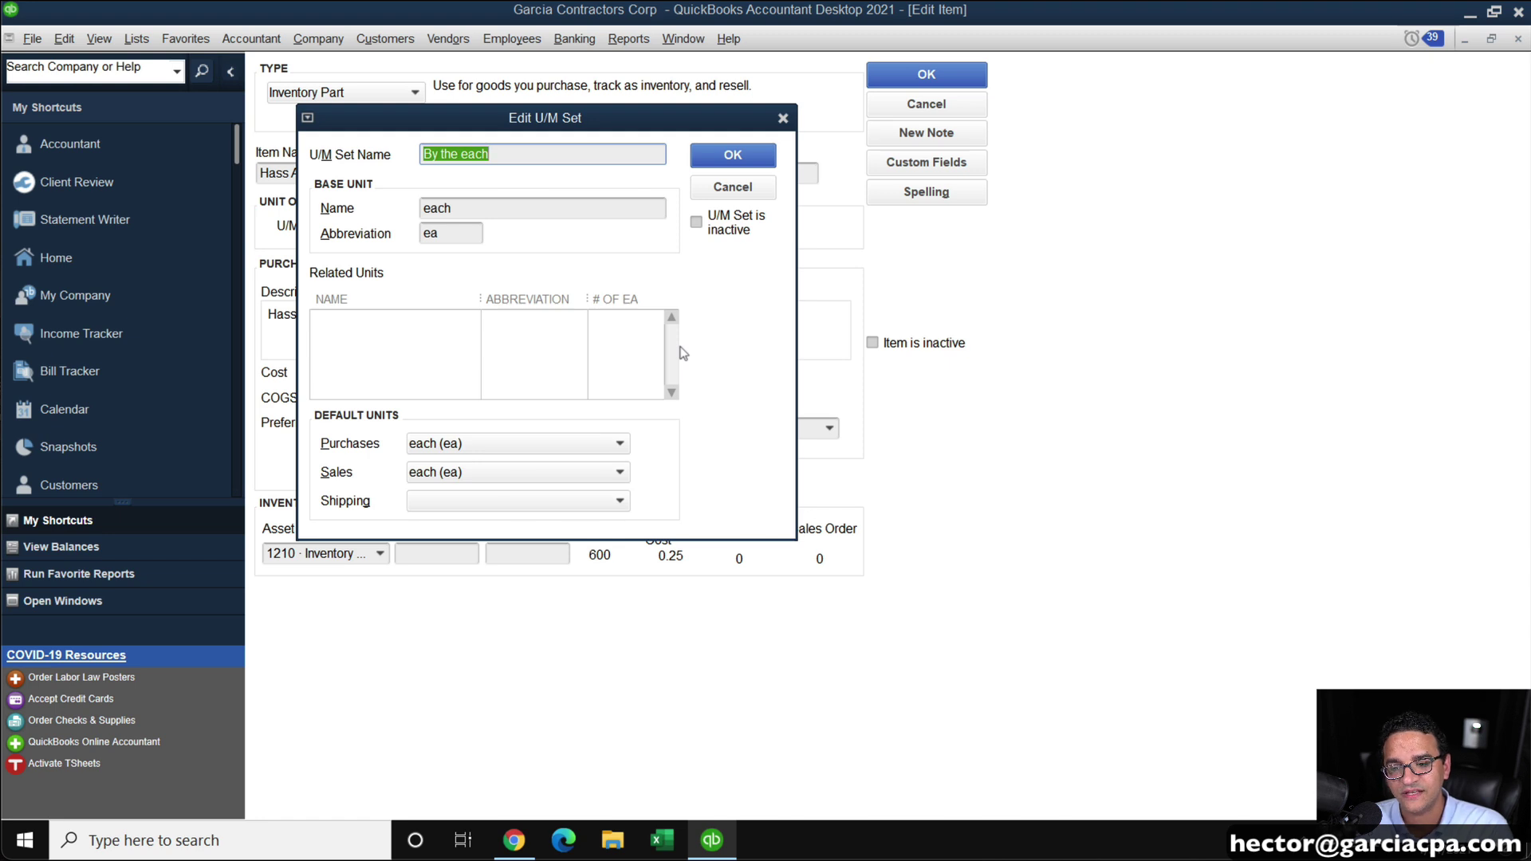
drag(518, 155, 285, 138)
text(Count)
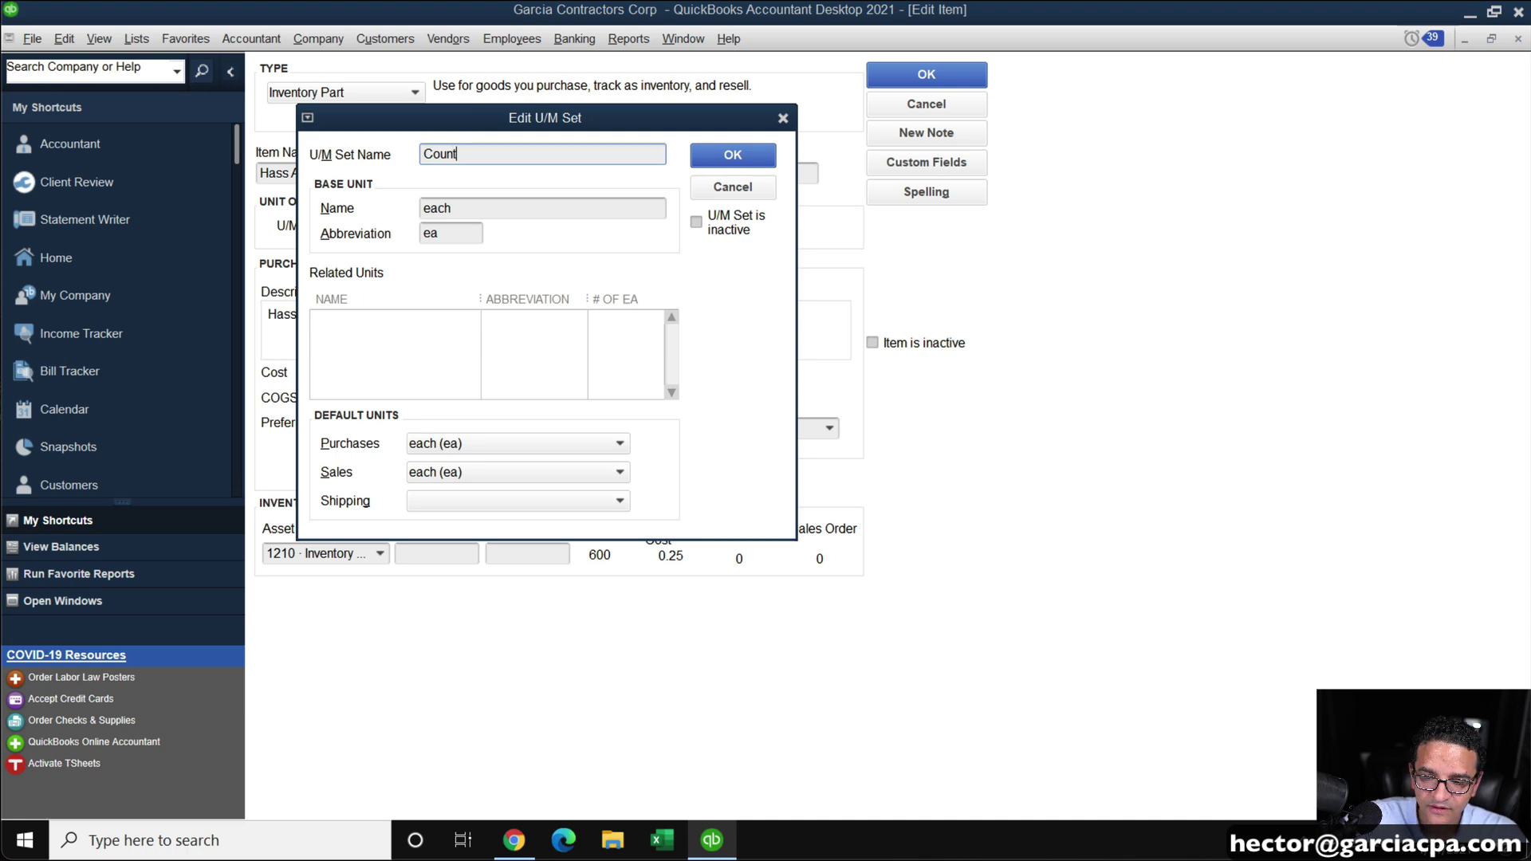
click(429, 156)
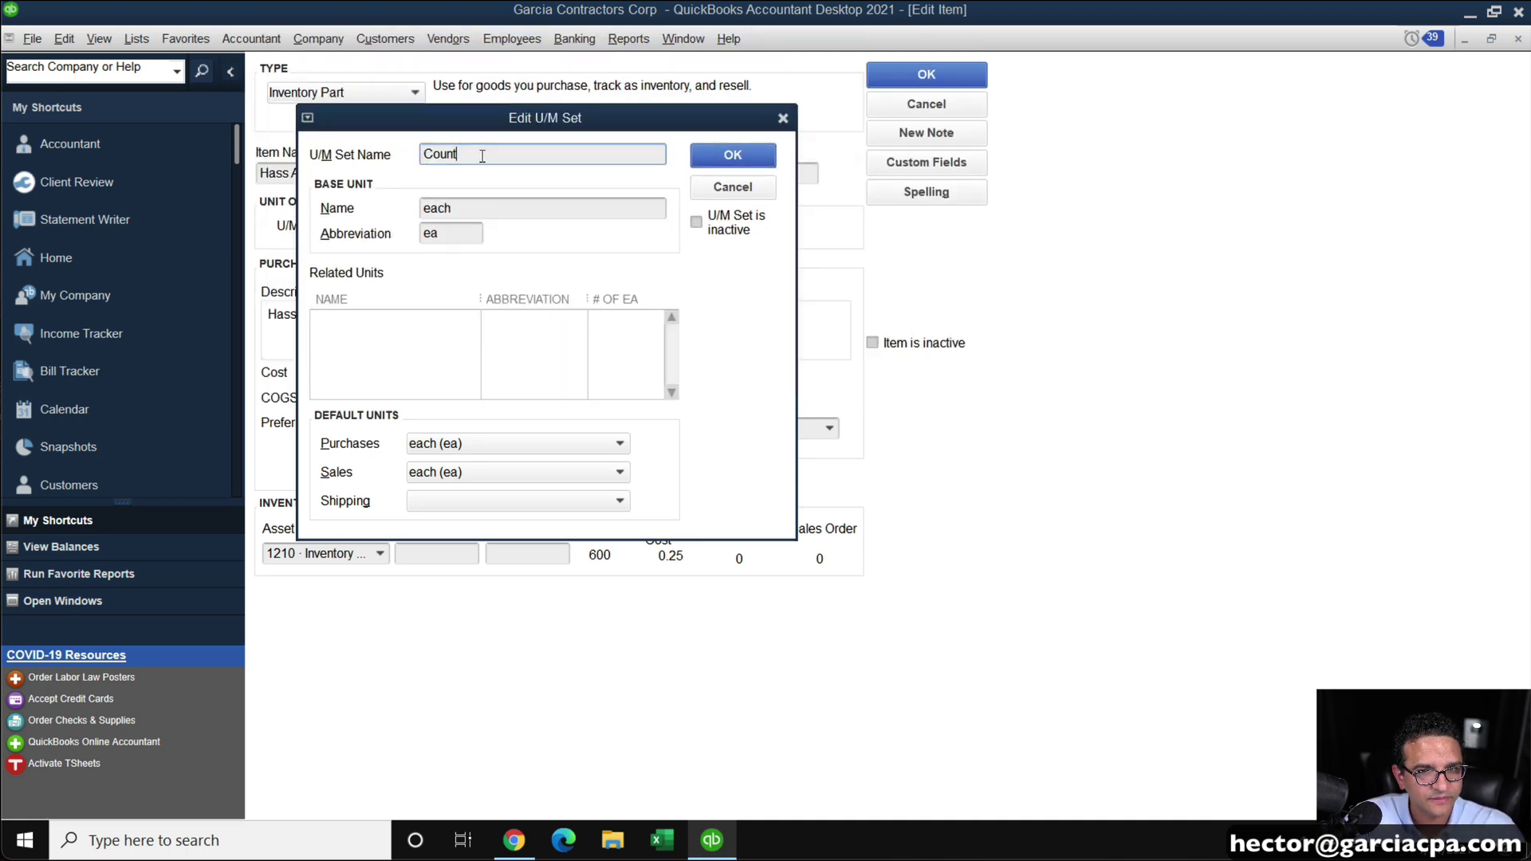
drag(482, 155, 331, 148)
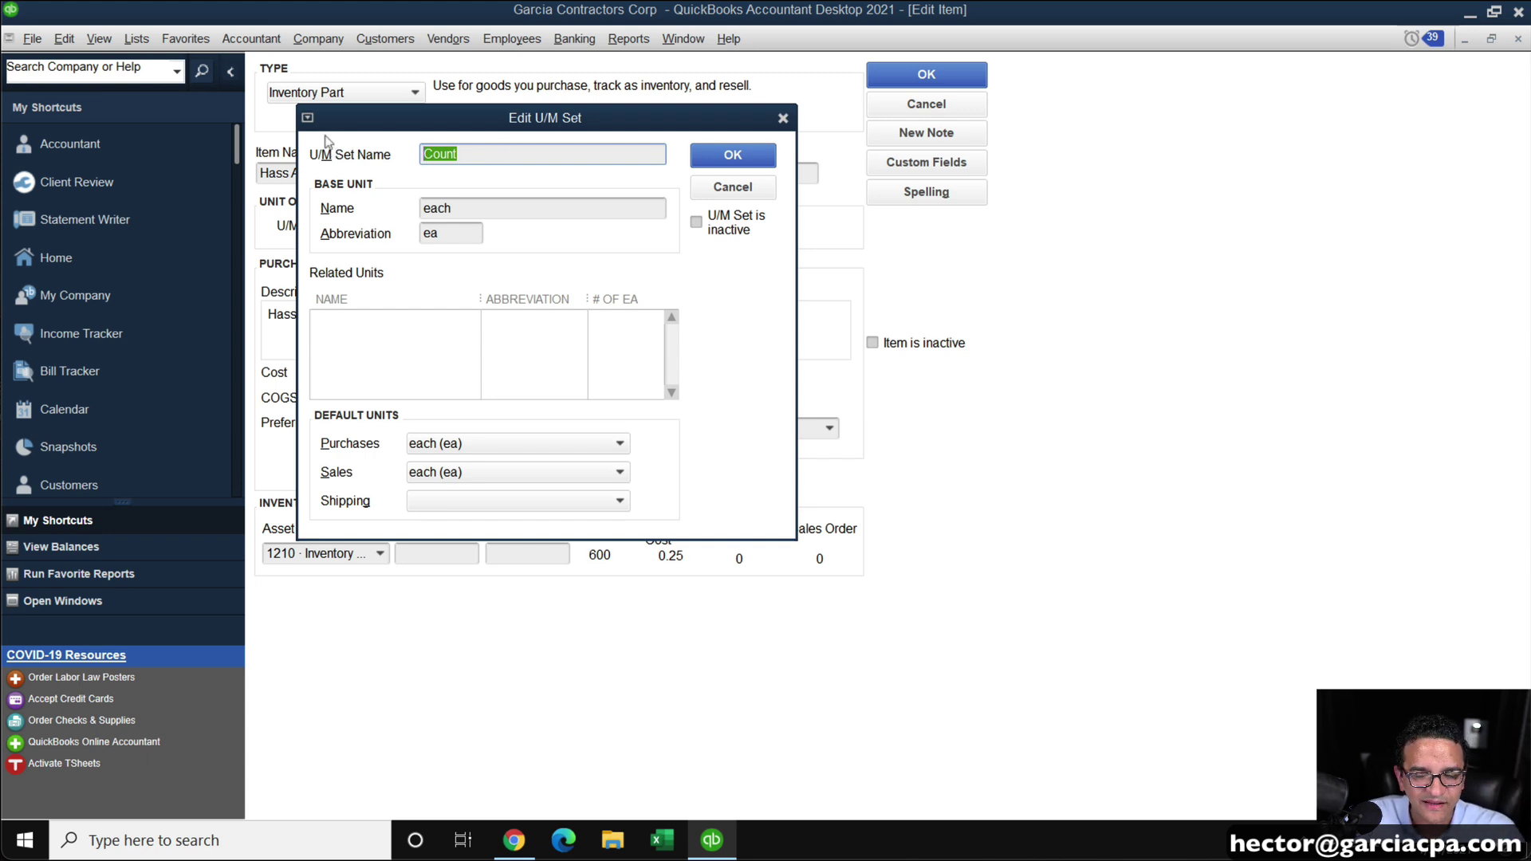
Add a related unit named Box of 12 to the Count set, abbreviated BX12 and equal to 12 each
click(397, 318)
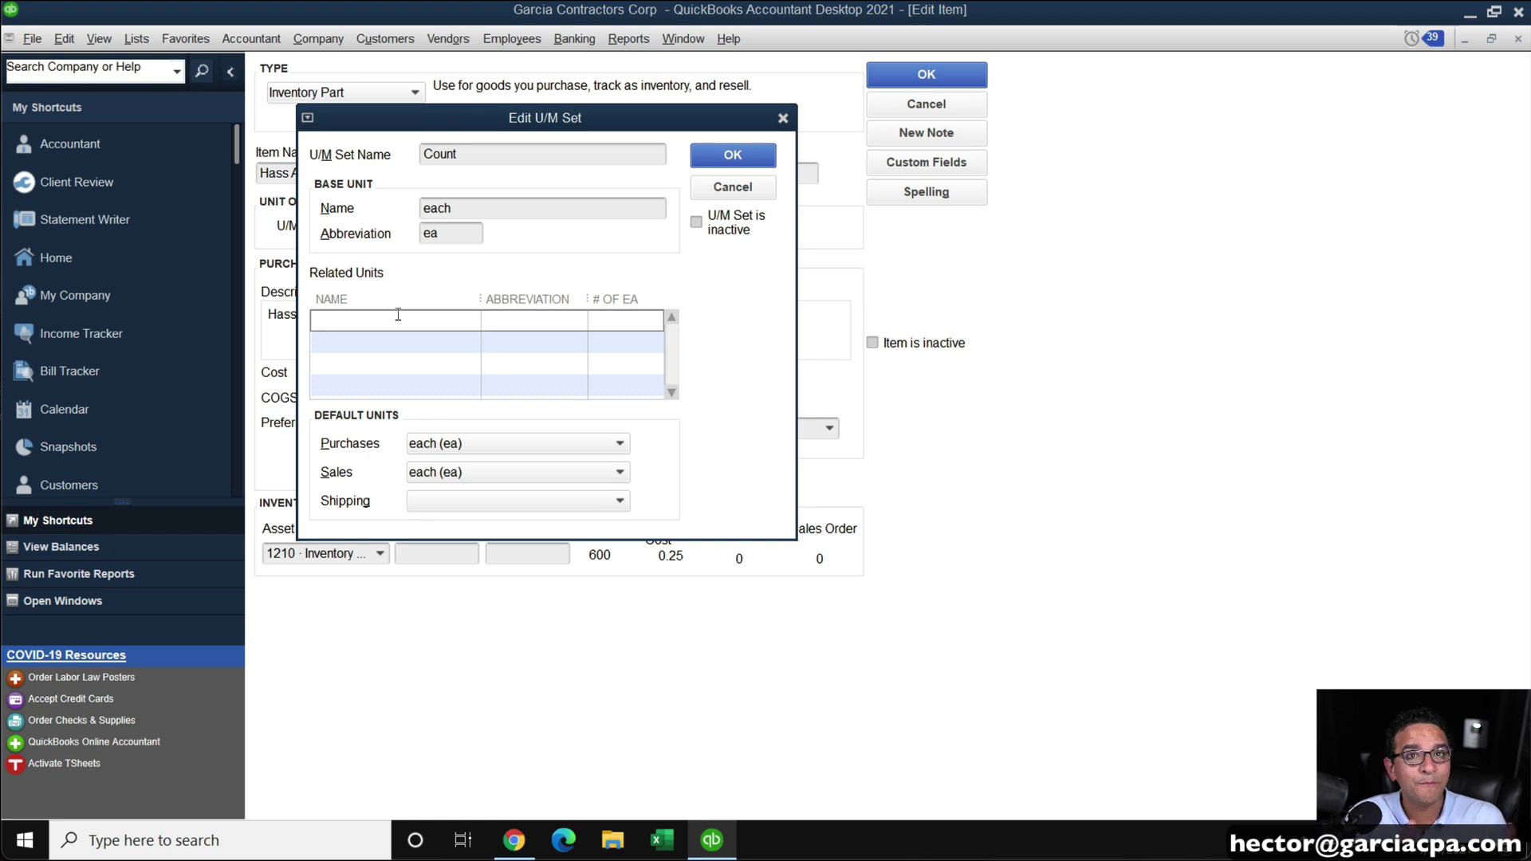
text(Box of 12)
key(Tab)
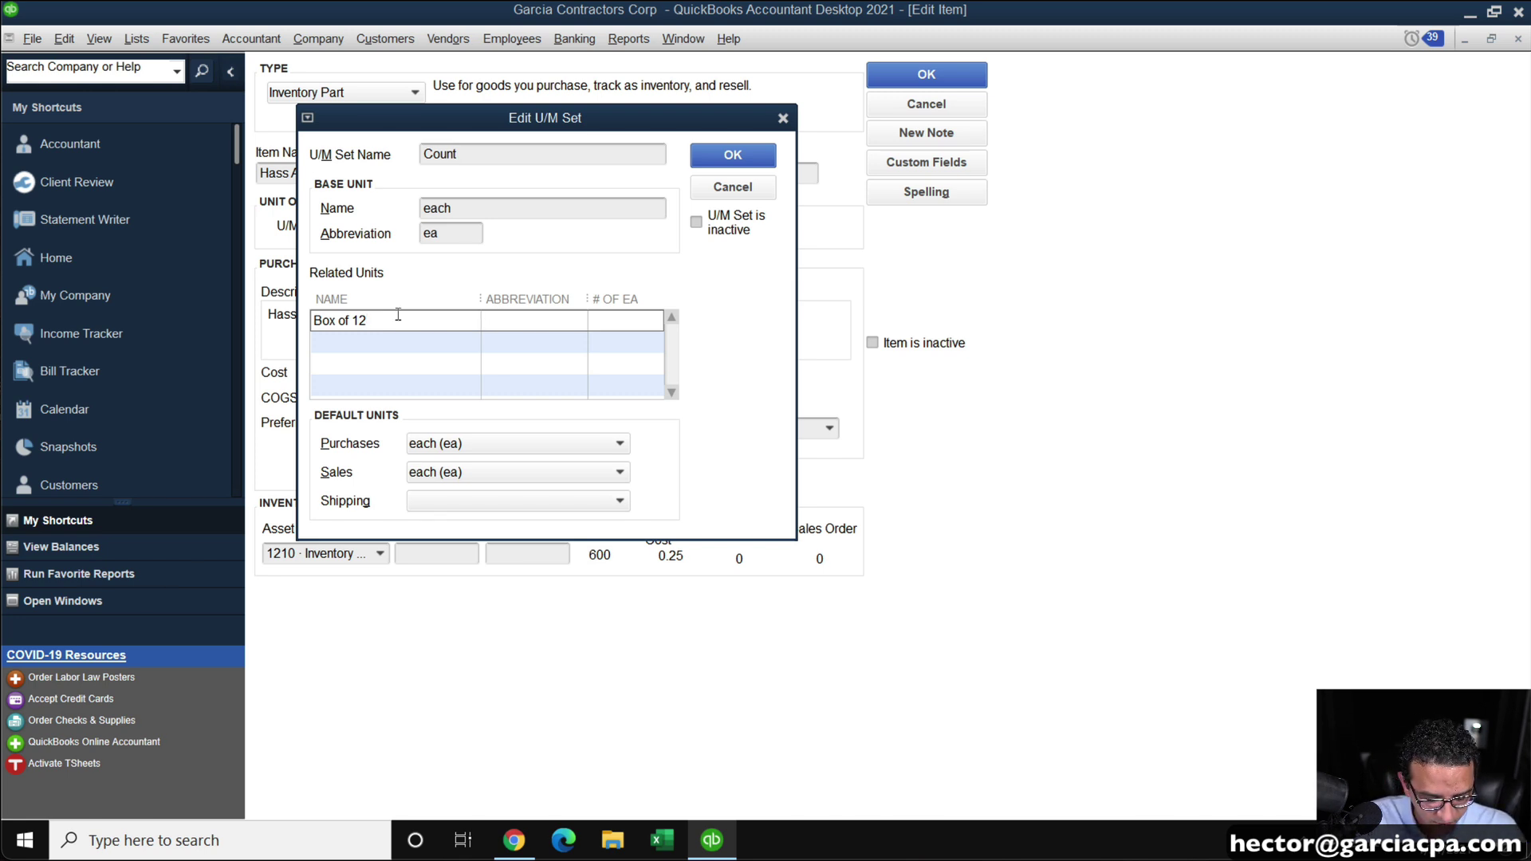
text(BX12)
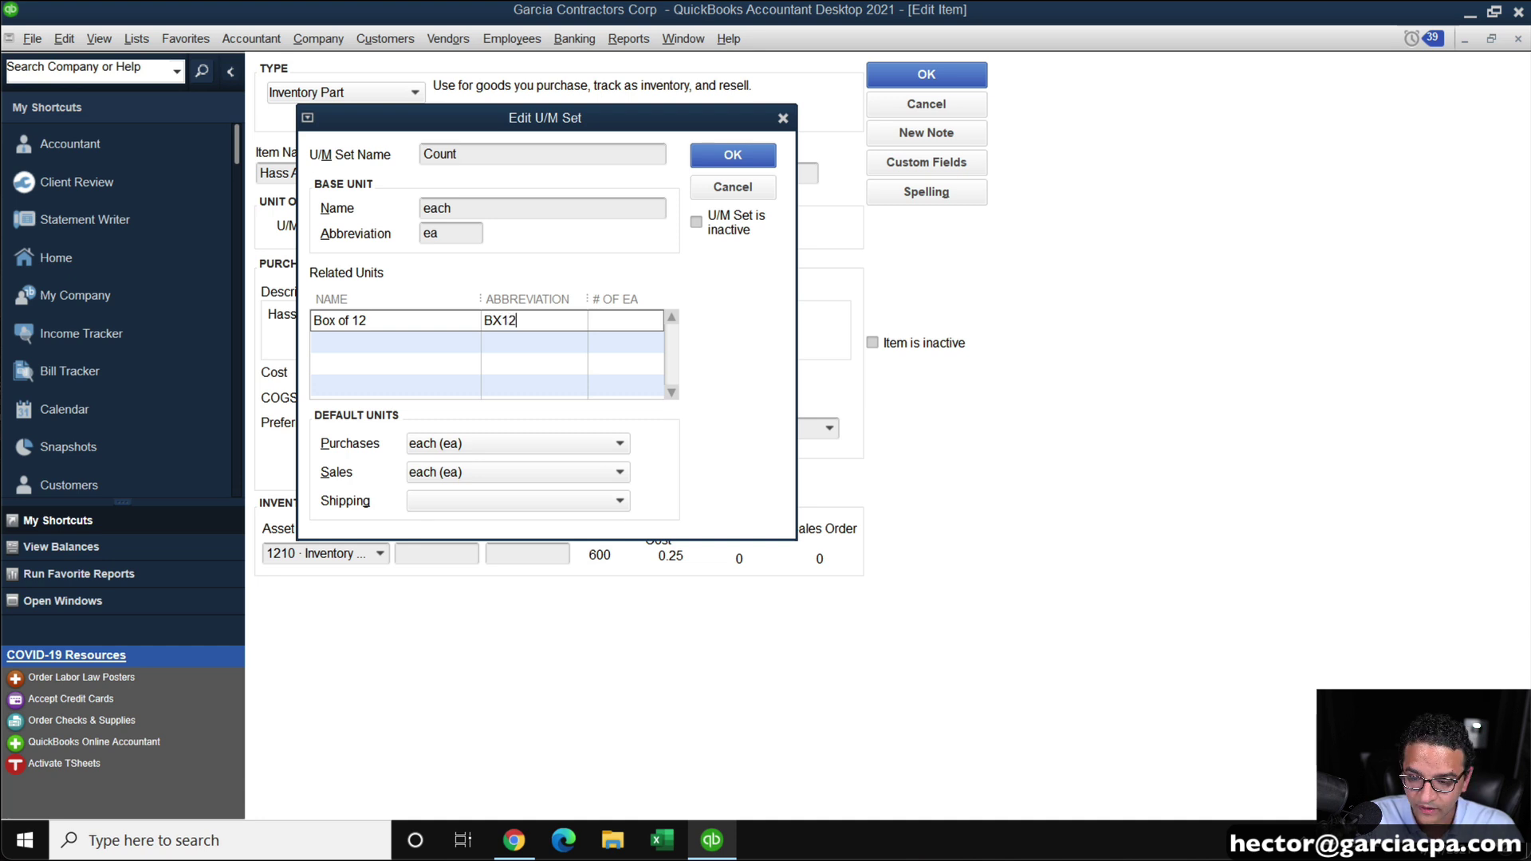
key(Tab)
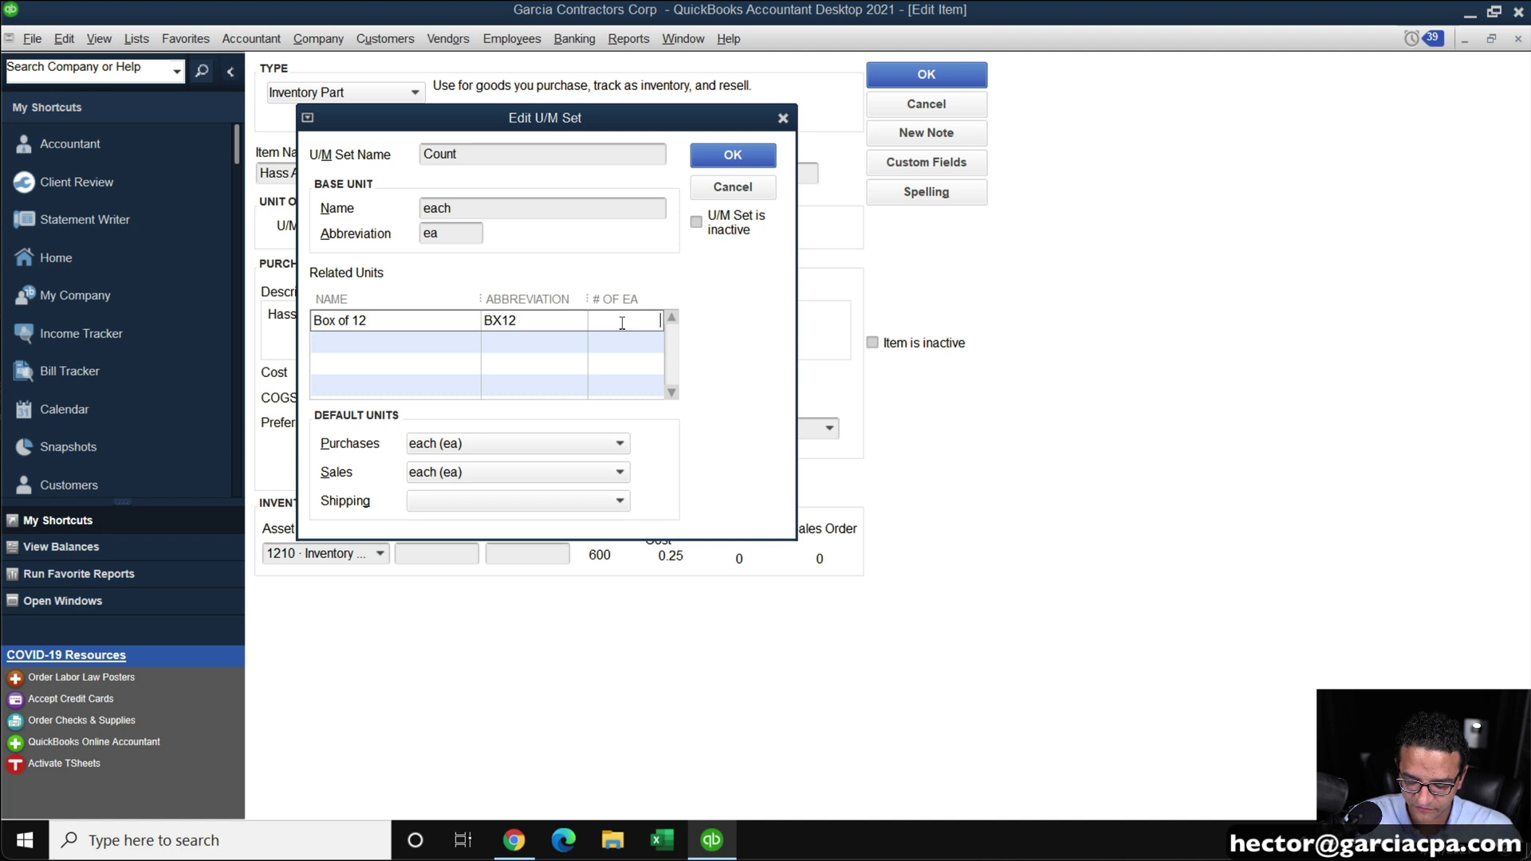
text(12)
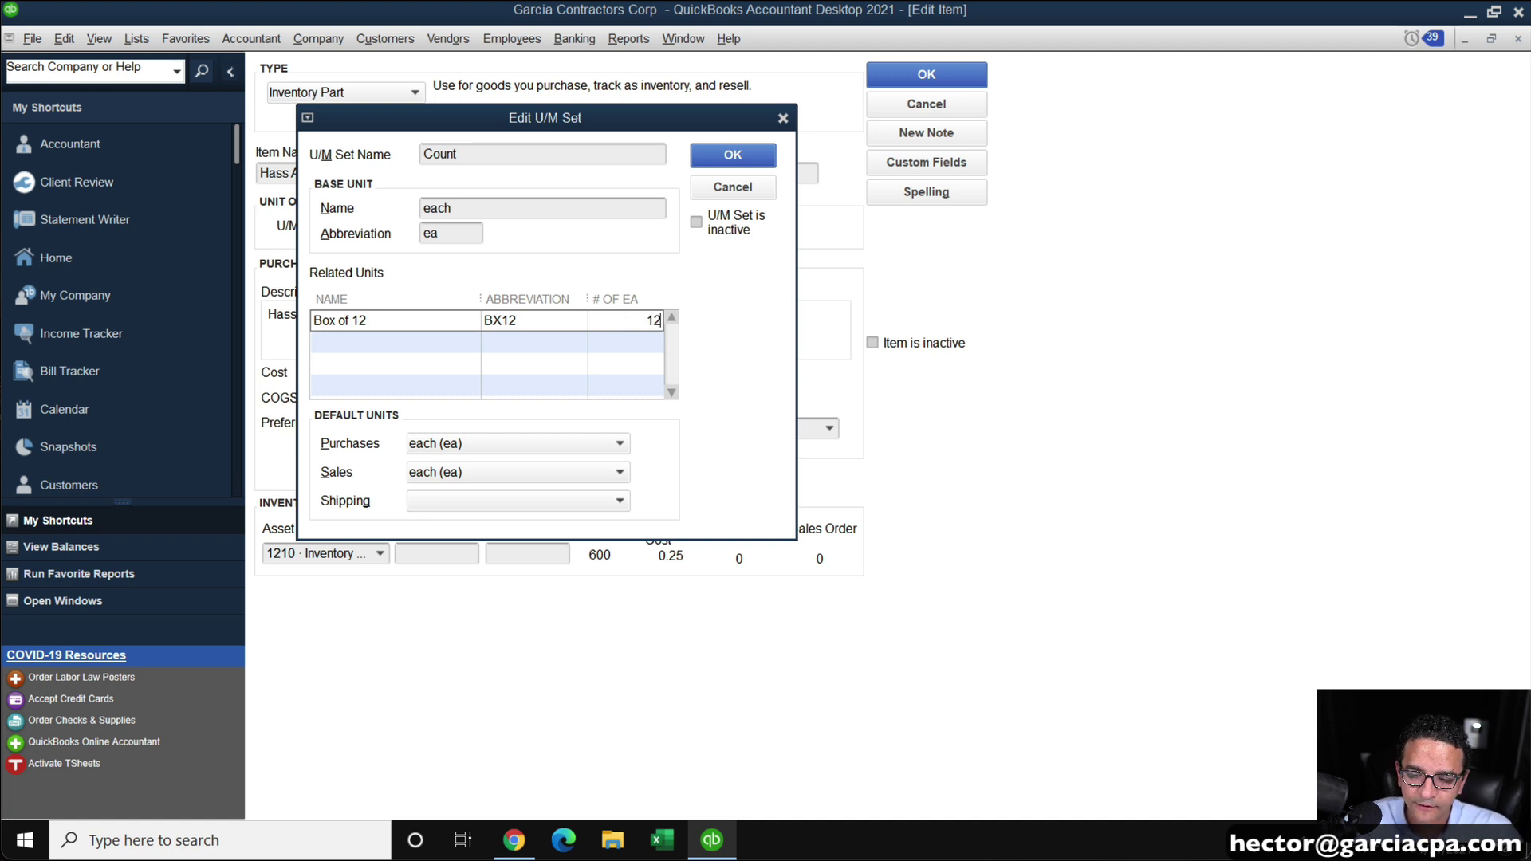
Add a second related unit named Pallate of 10 Boxes, abbreviated PAL120 and equal to 120 each
click(357, 340)
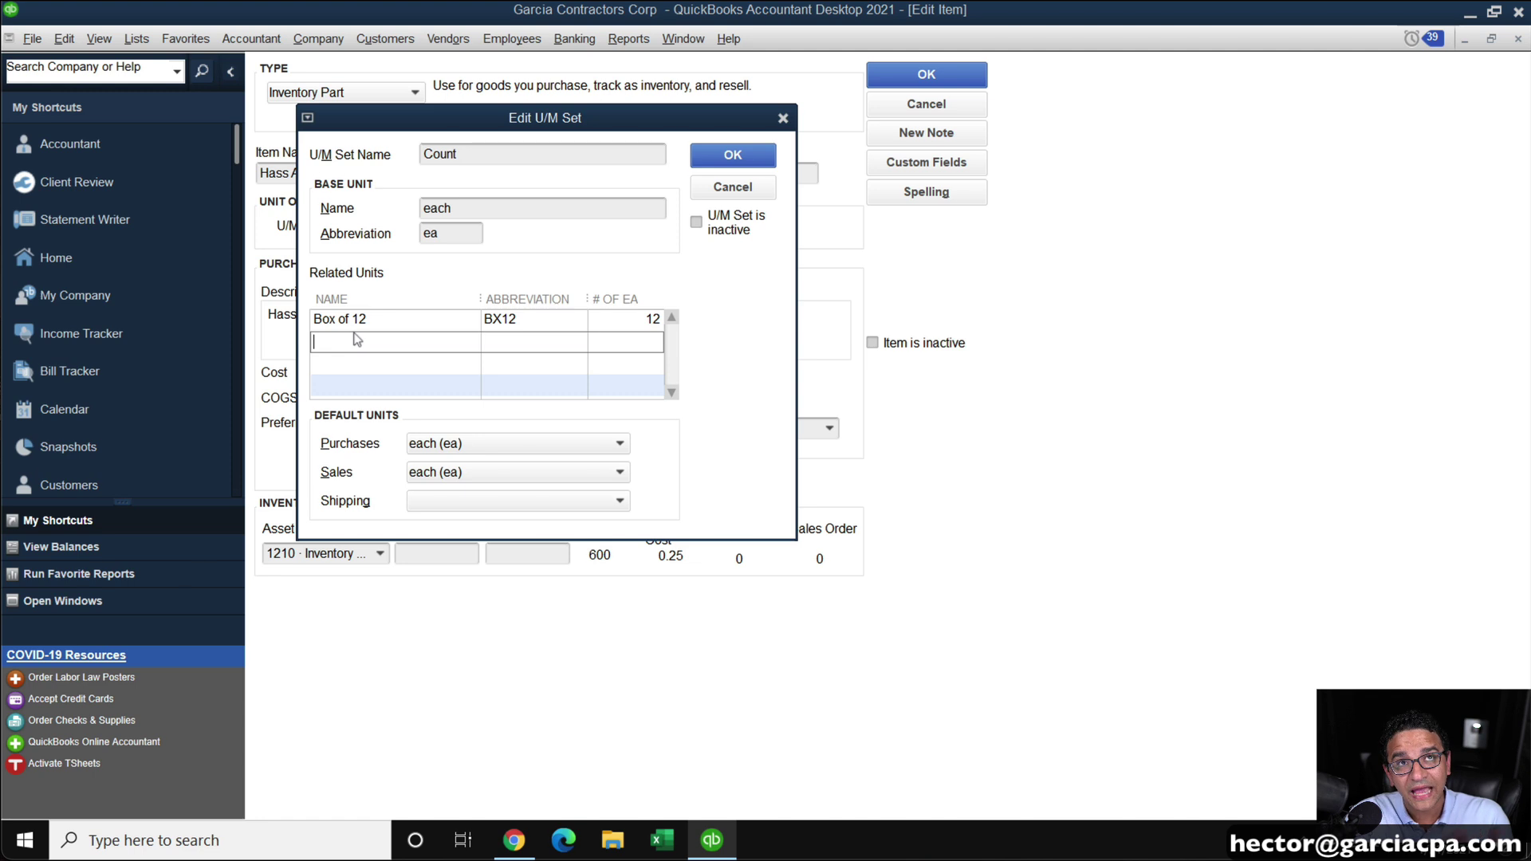
text(Pallate of 10 Boxes)
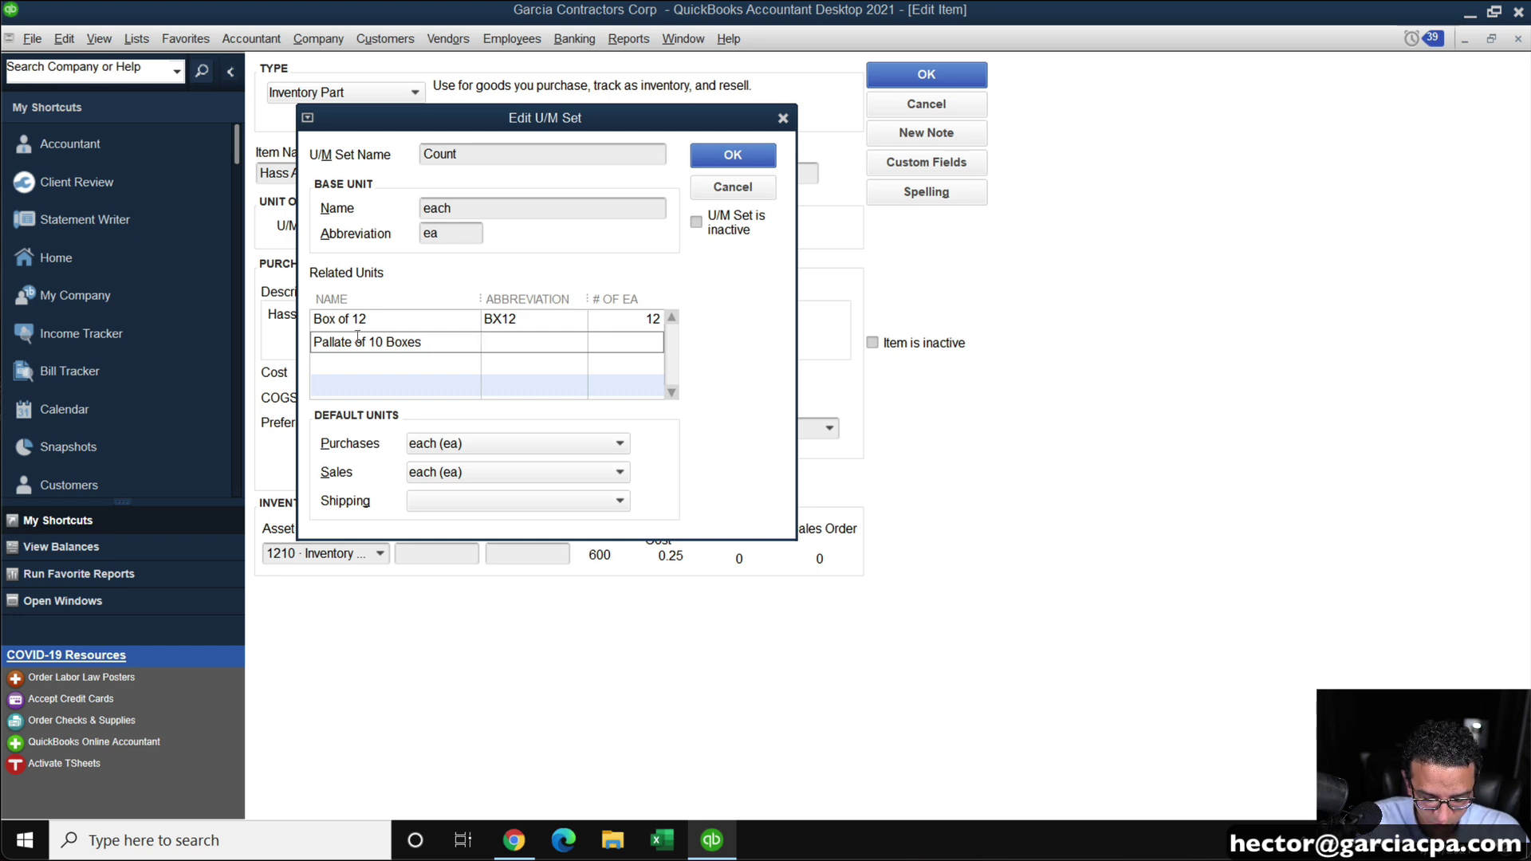
key(Tab)
text(PAL)
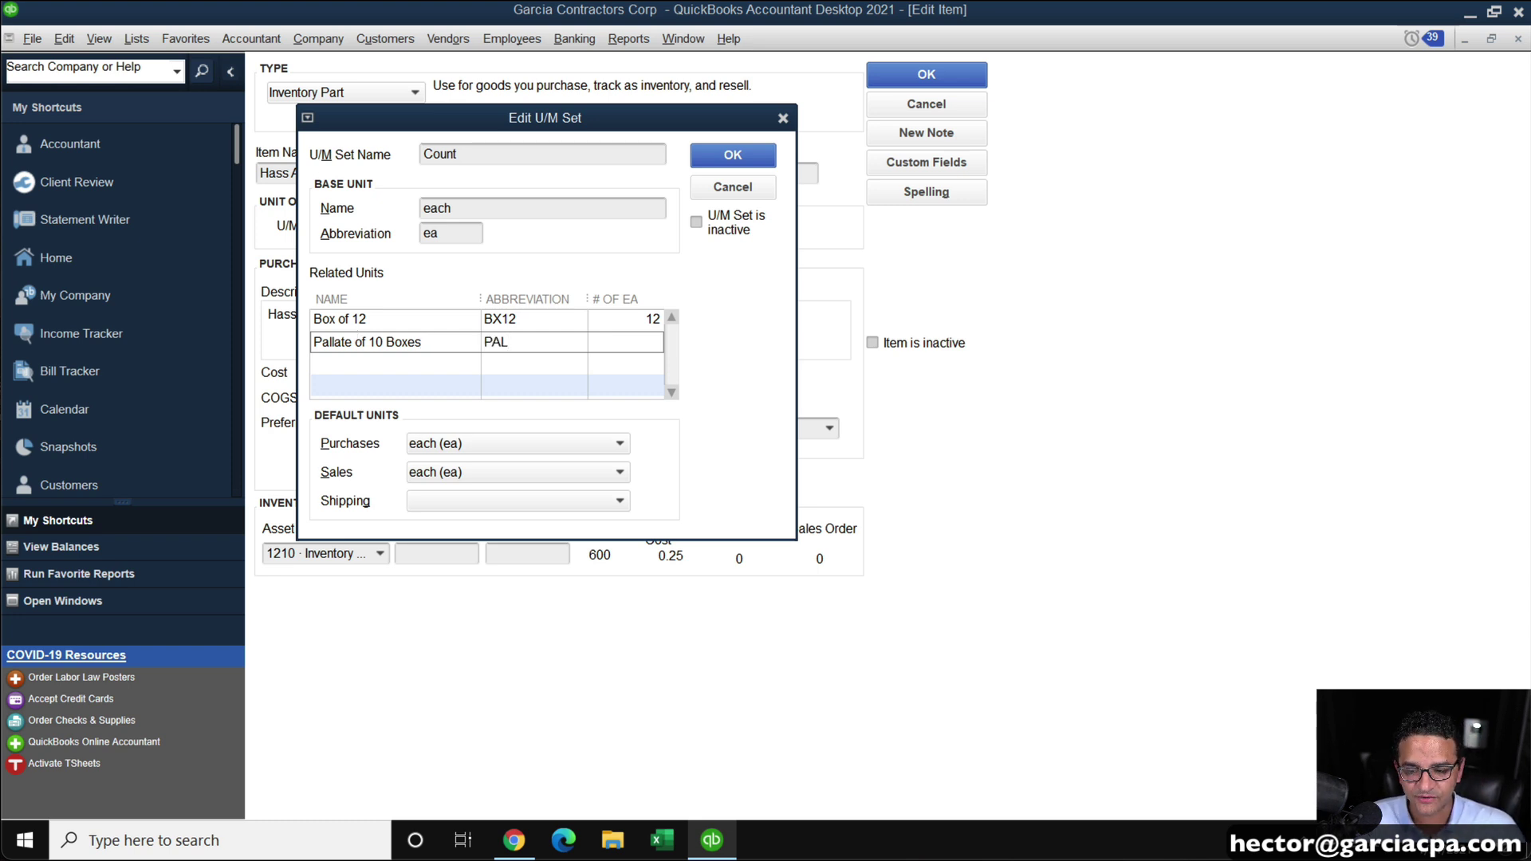
text(120)
key(Tab)
text(120)
key(Tab)
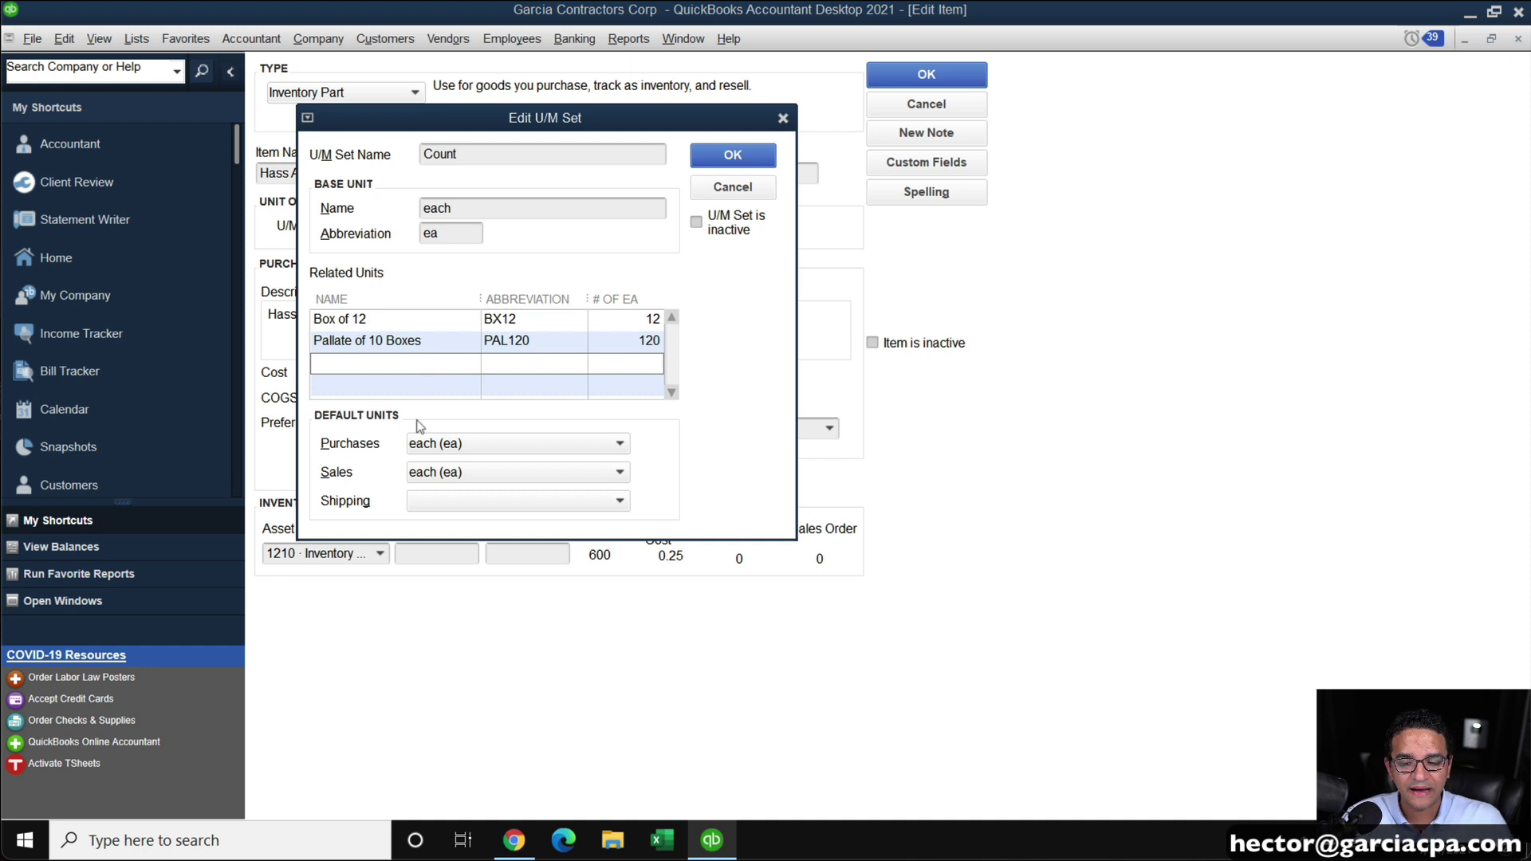
click(634, 338)
click(370, 318)
click(634, 319)
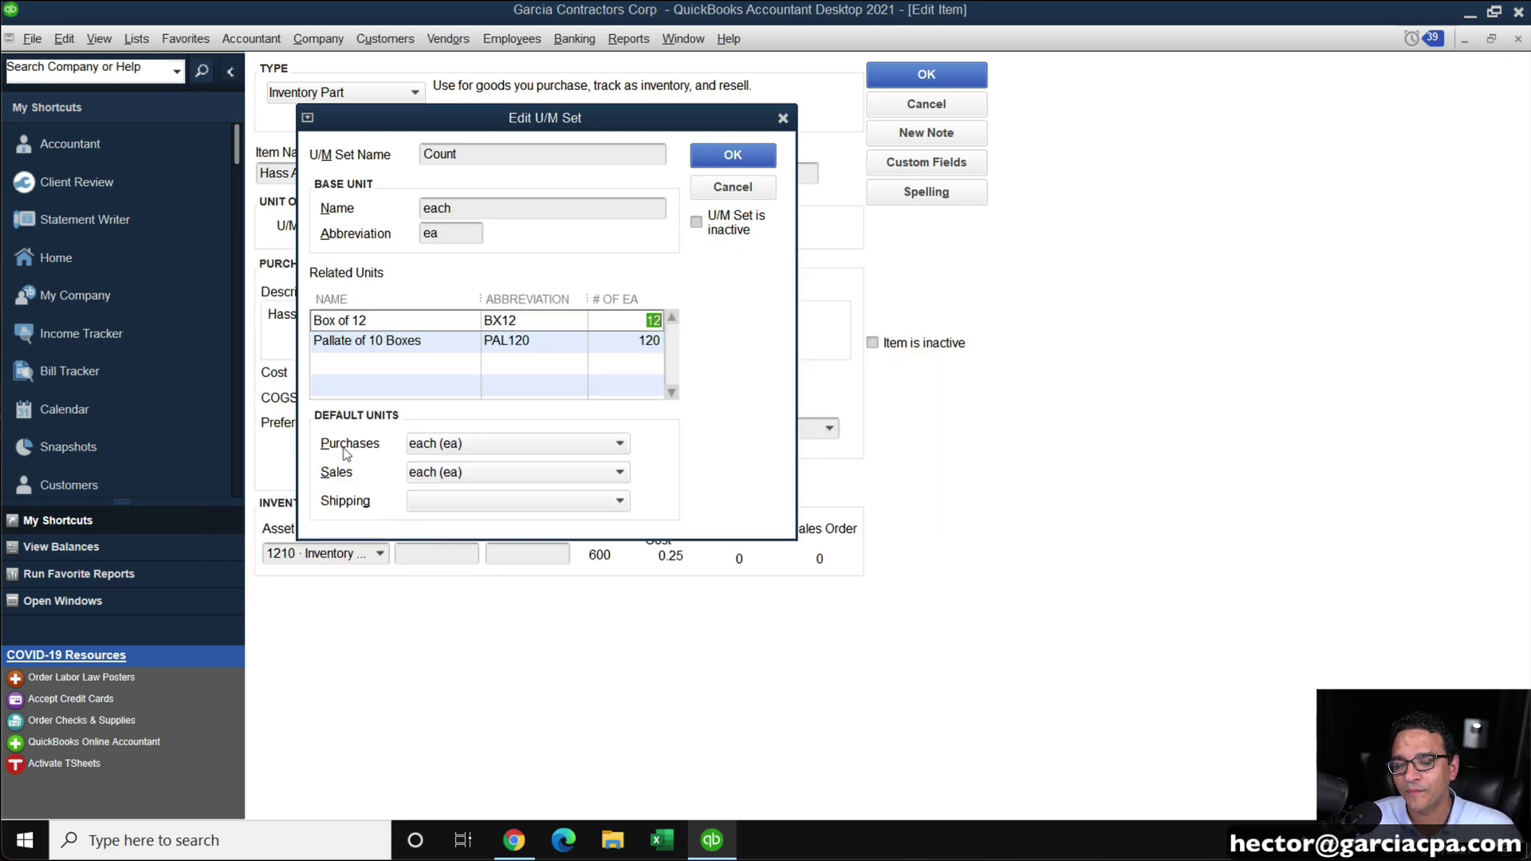
Choose the PAL120 unit as the default for purchases and correct its name to Pallet of 10 Boxes
click(510, 443)
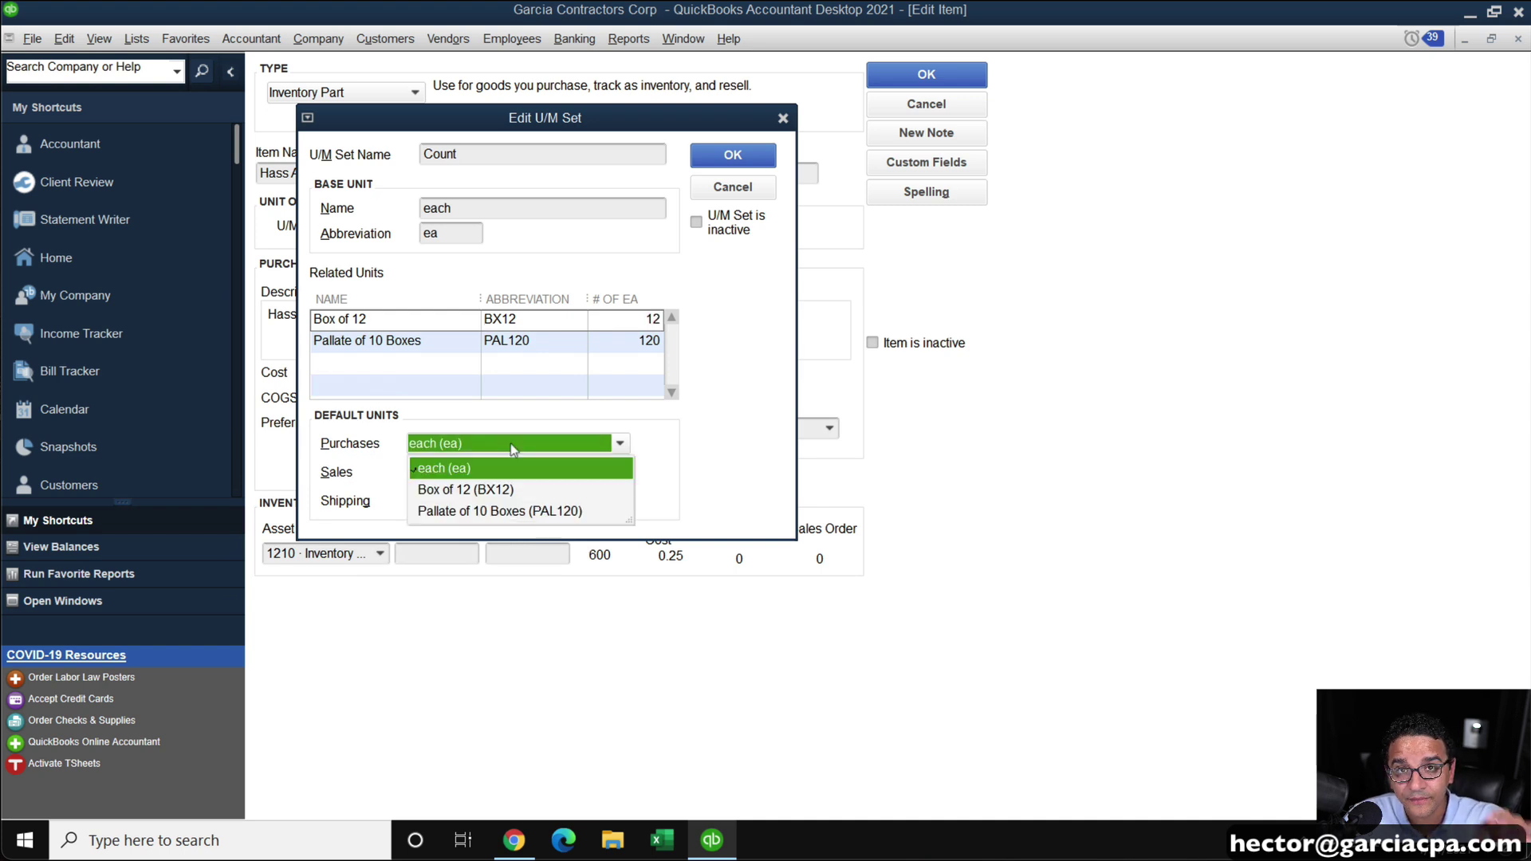
click(504, 512)
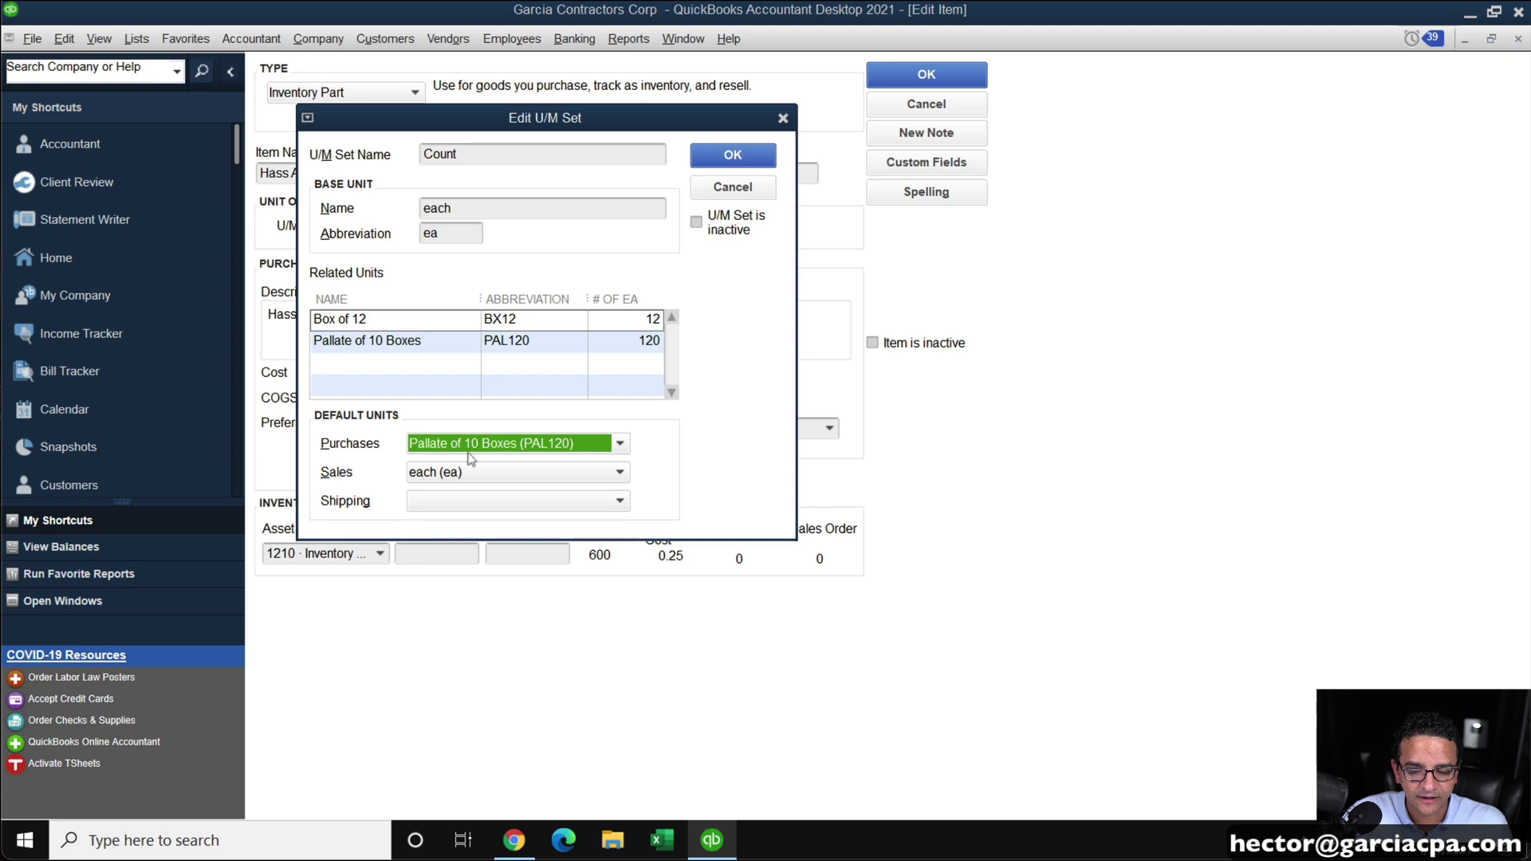
double_click(329, 341)
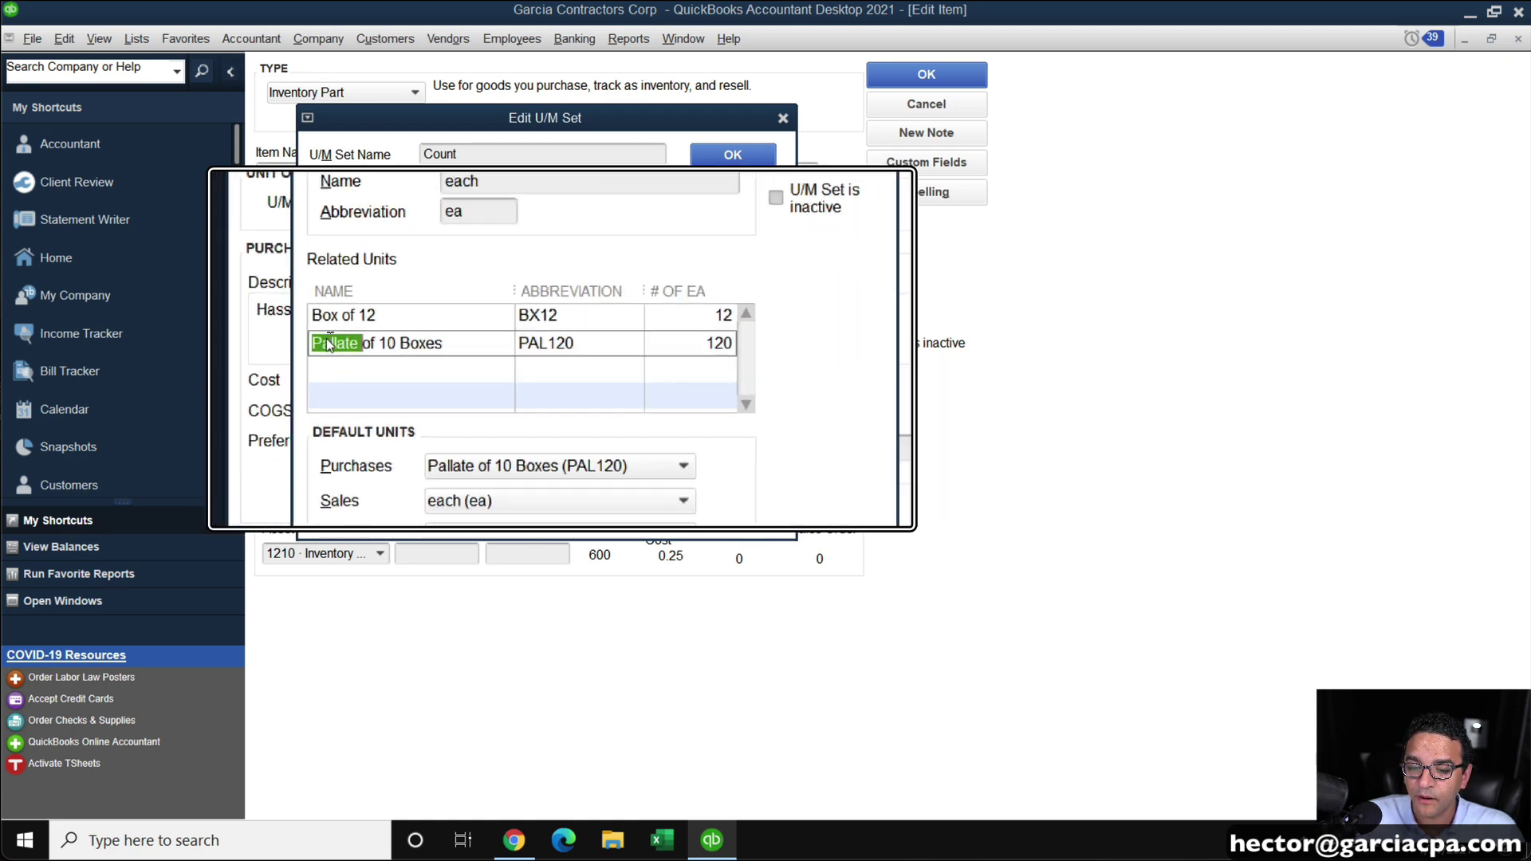
key(BackSpace)
key(BackSpace)
key(BackSpace)
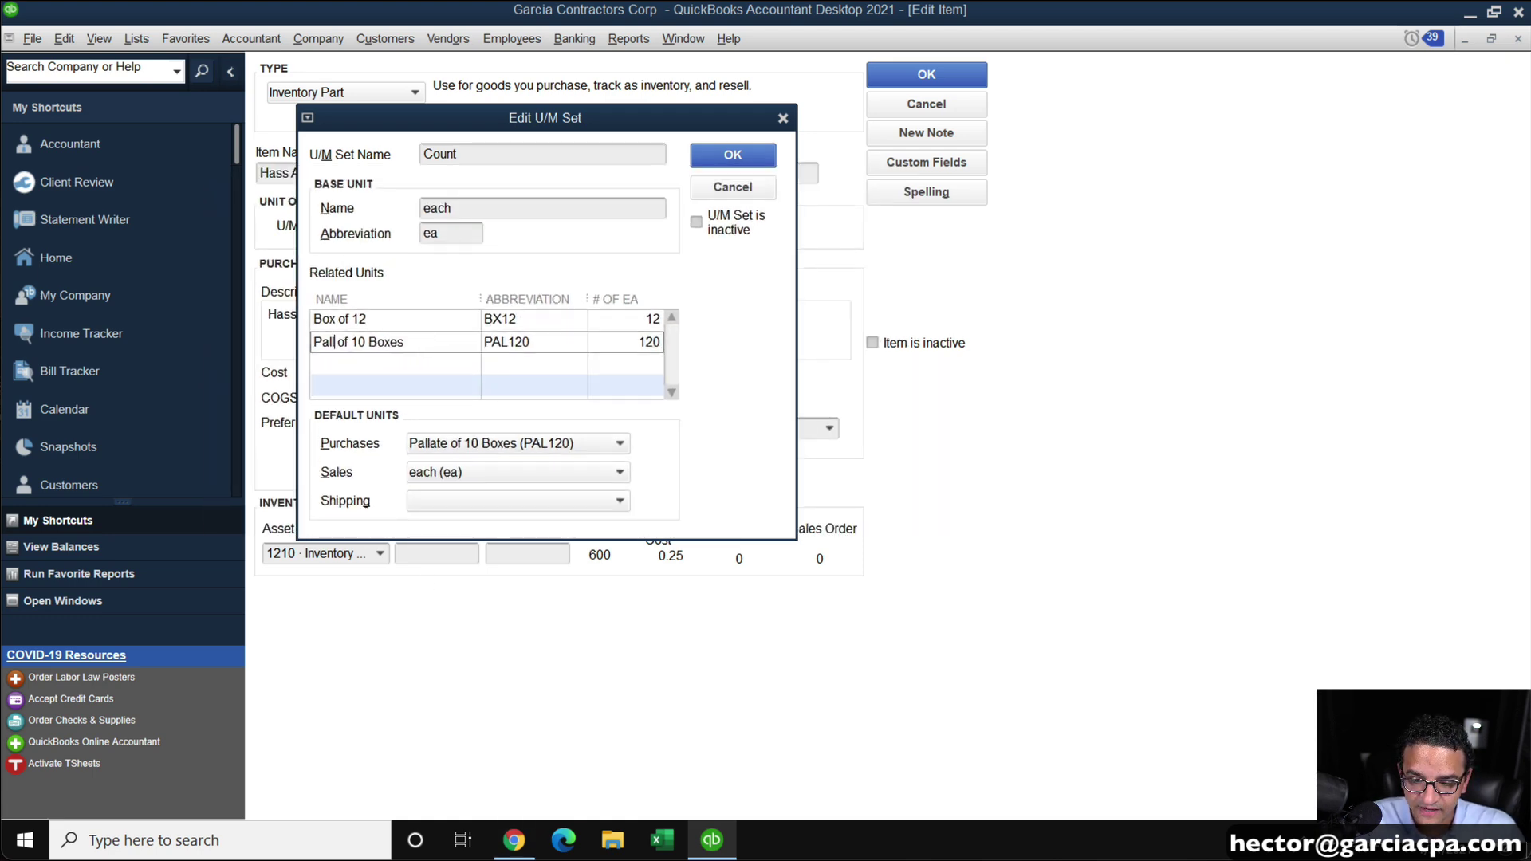
text(et)
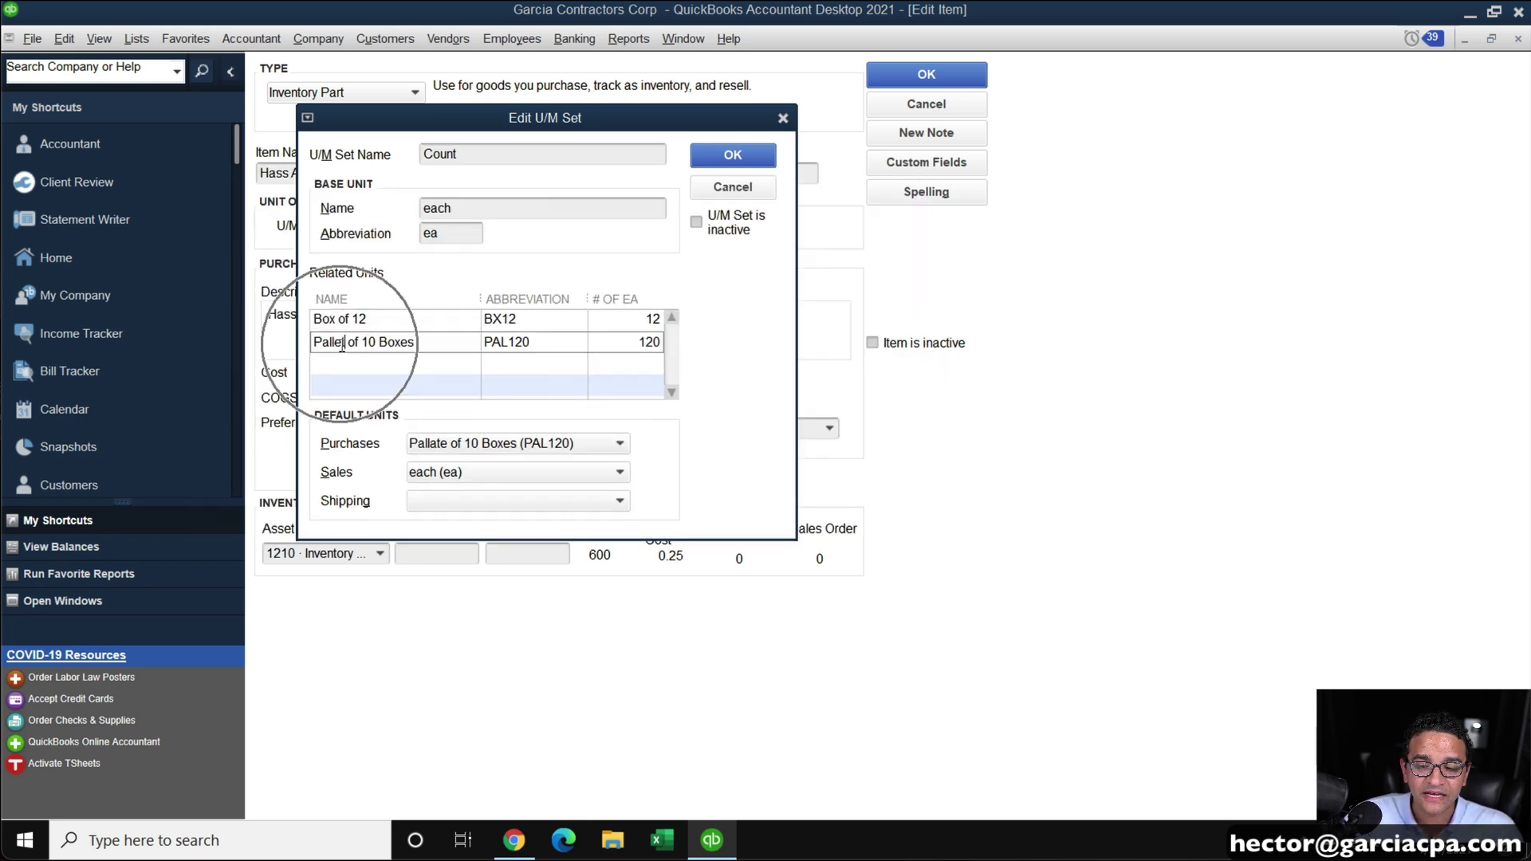
Set the default purchases unit to Pallet of 10 Boxes and the sales and shipping units to Box of 12, and save the set
click(459, 444)
click(463, 489)
click(467, 445)
click(469, 510)
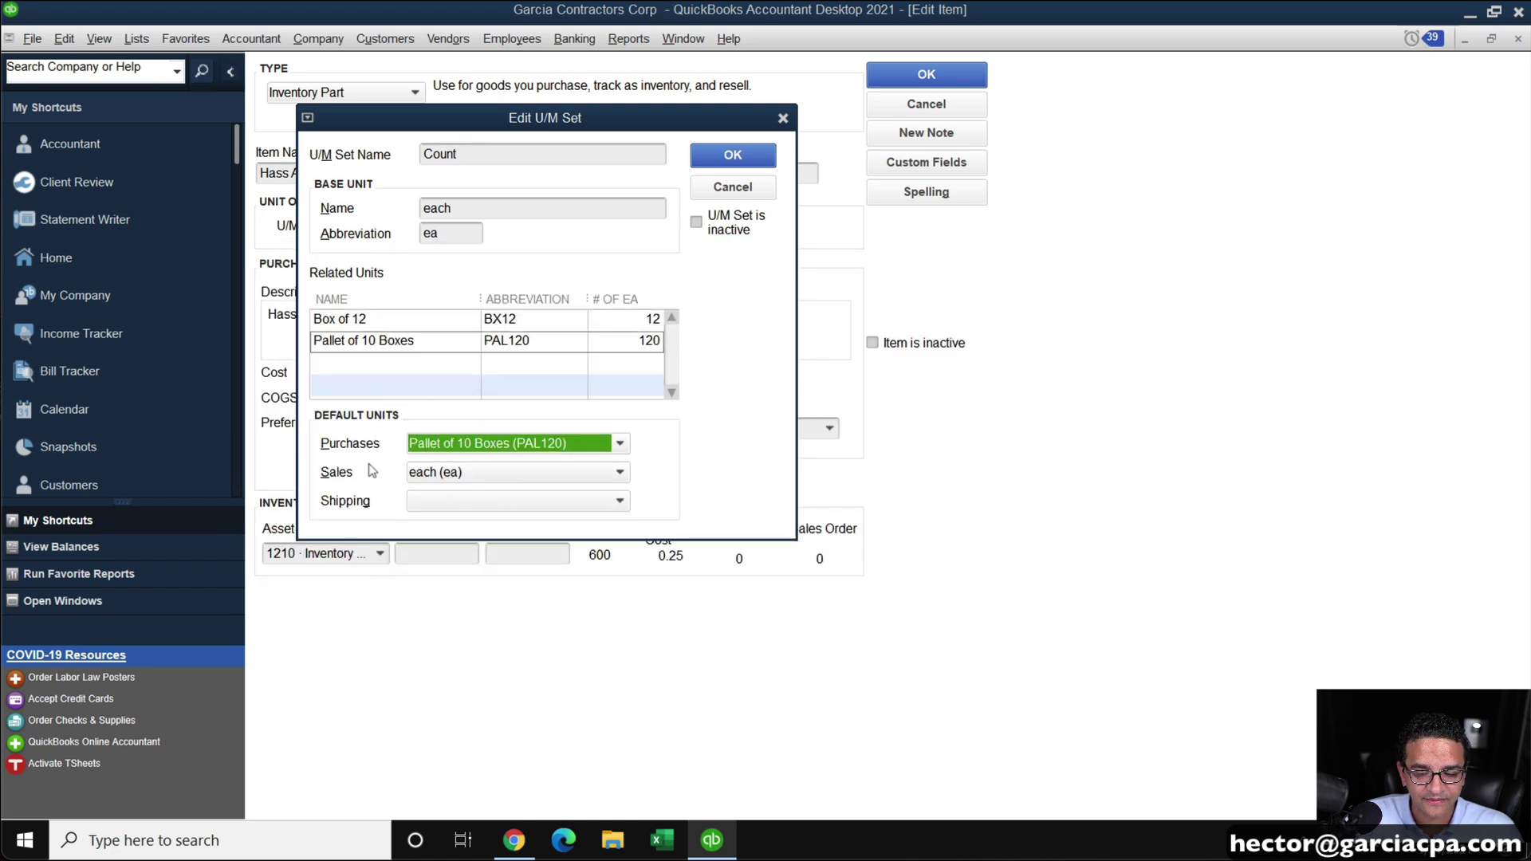
click(452, 472)
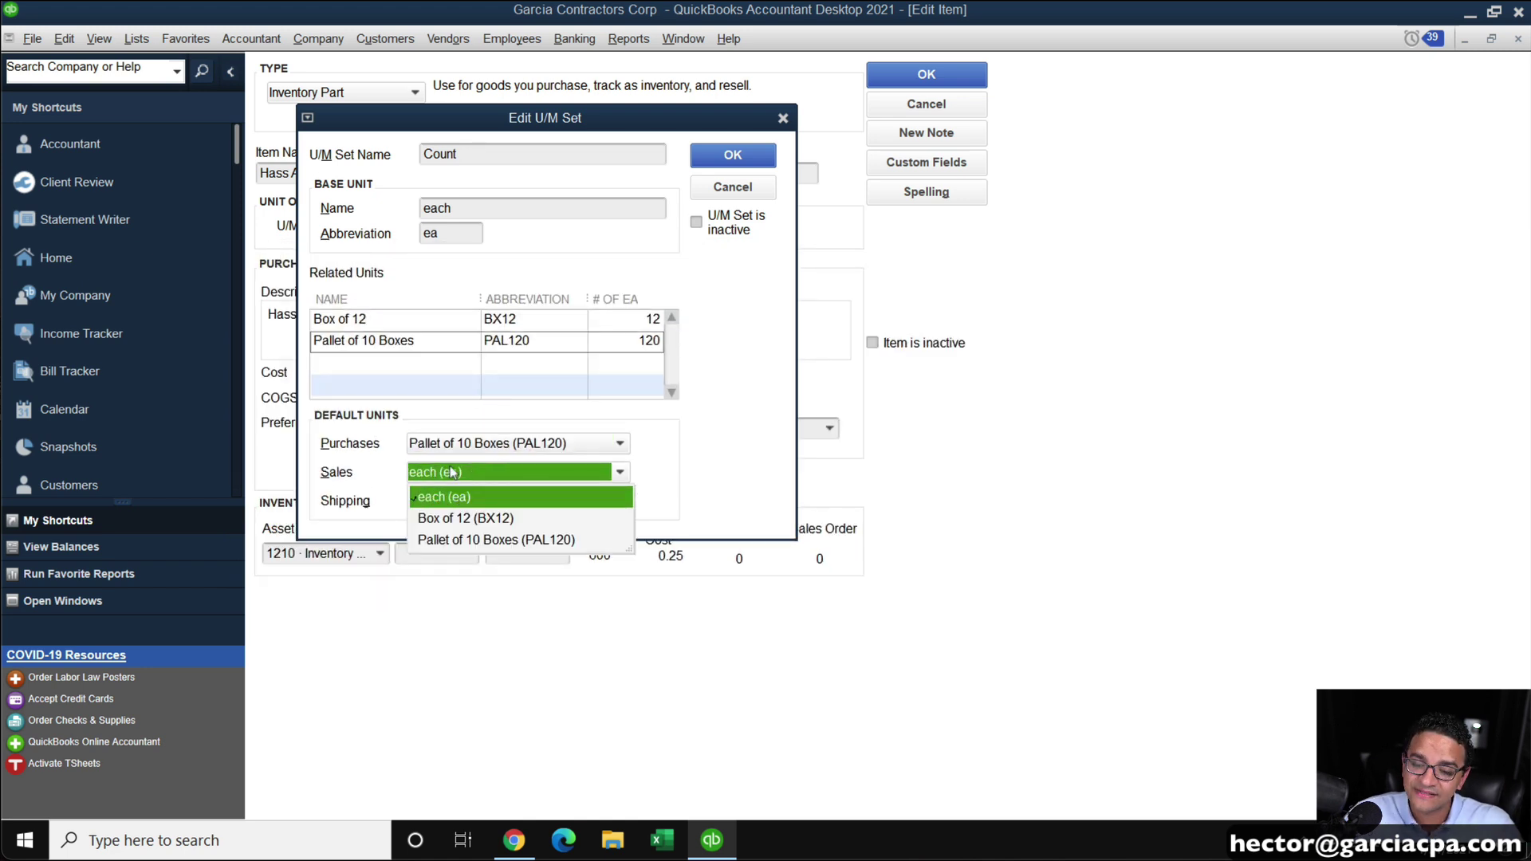
click(458, 519)
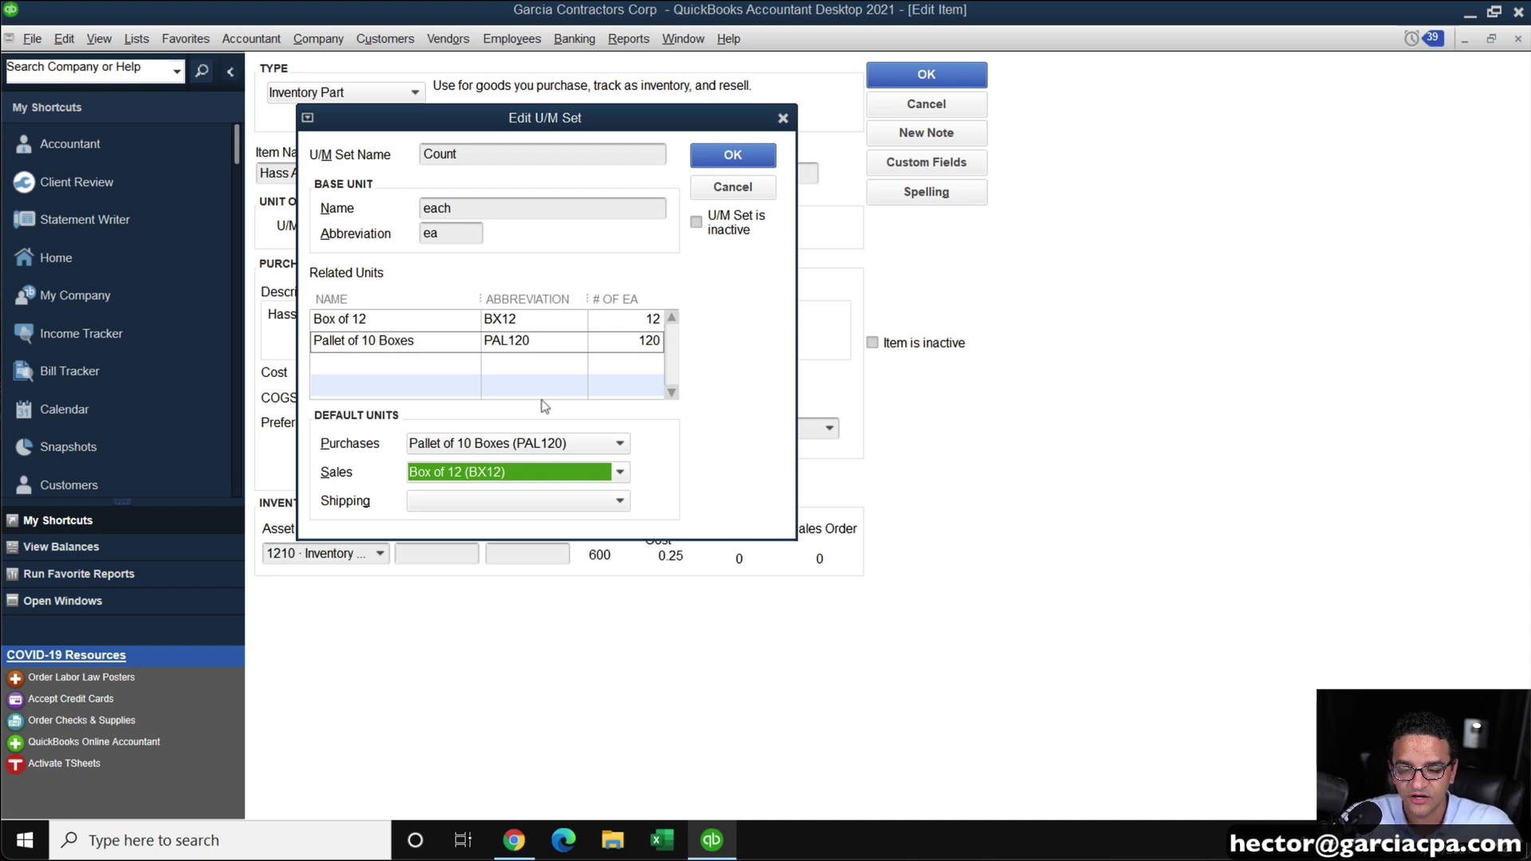
click(494, 503)
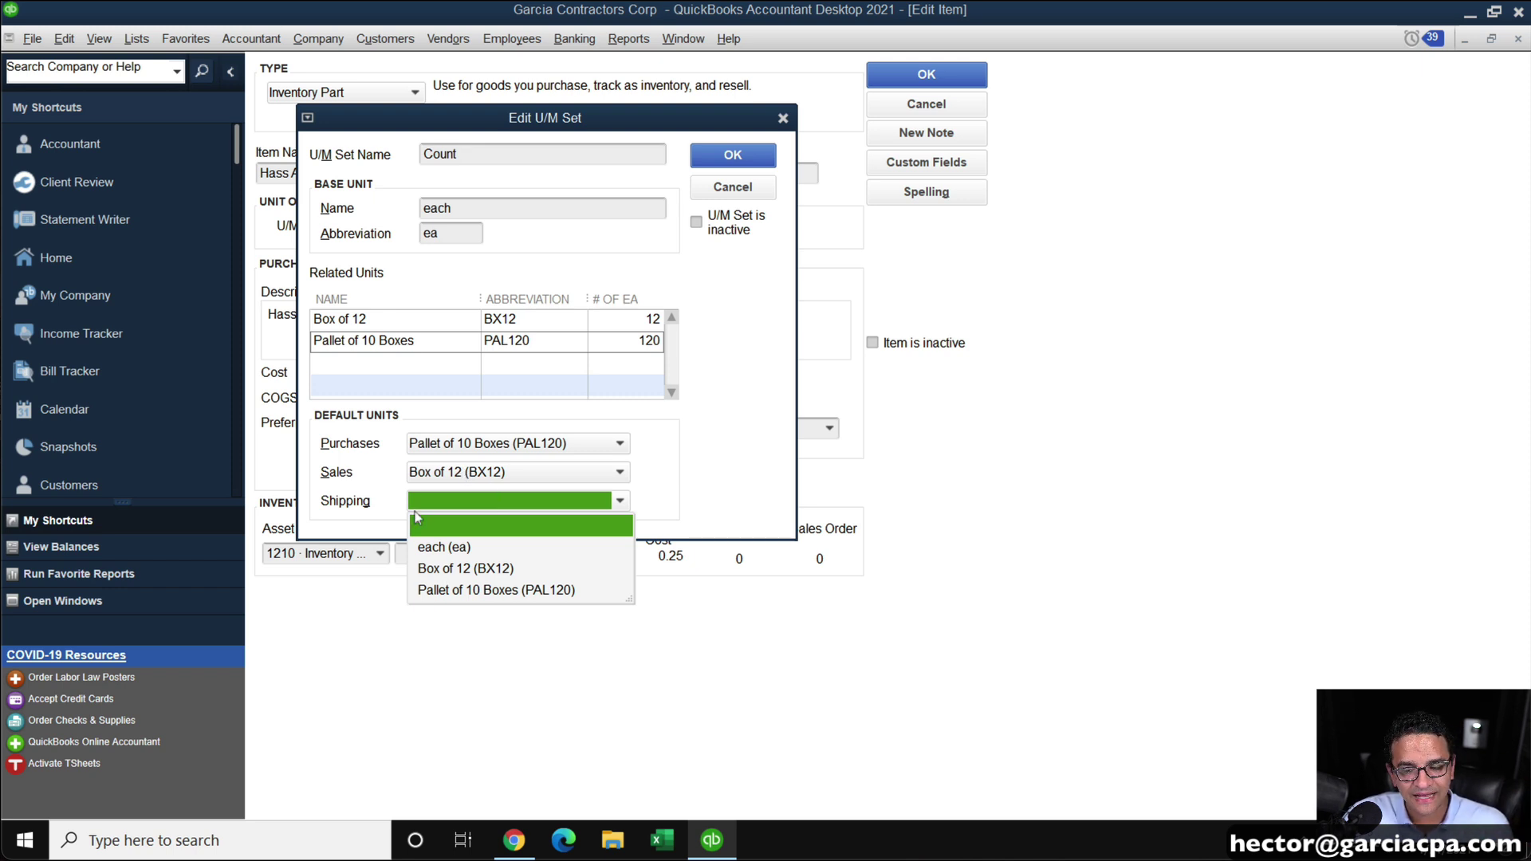
click(483, 569)
click(737, 155)
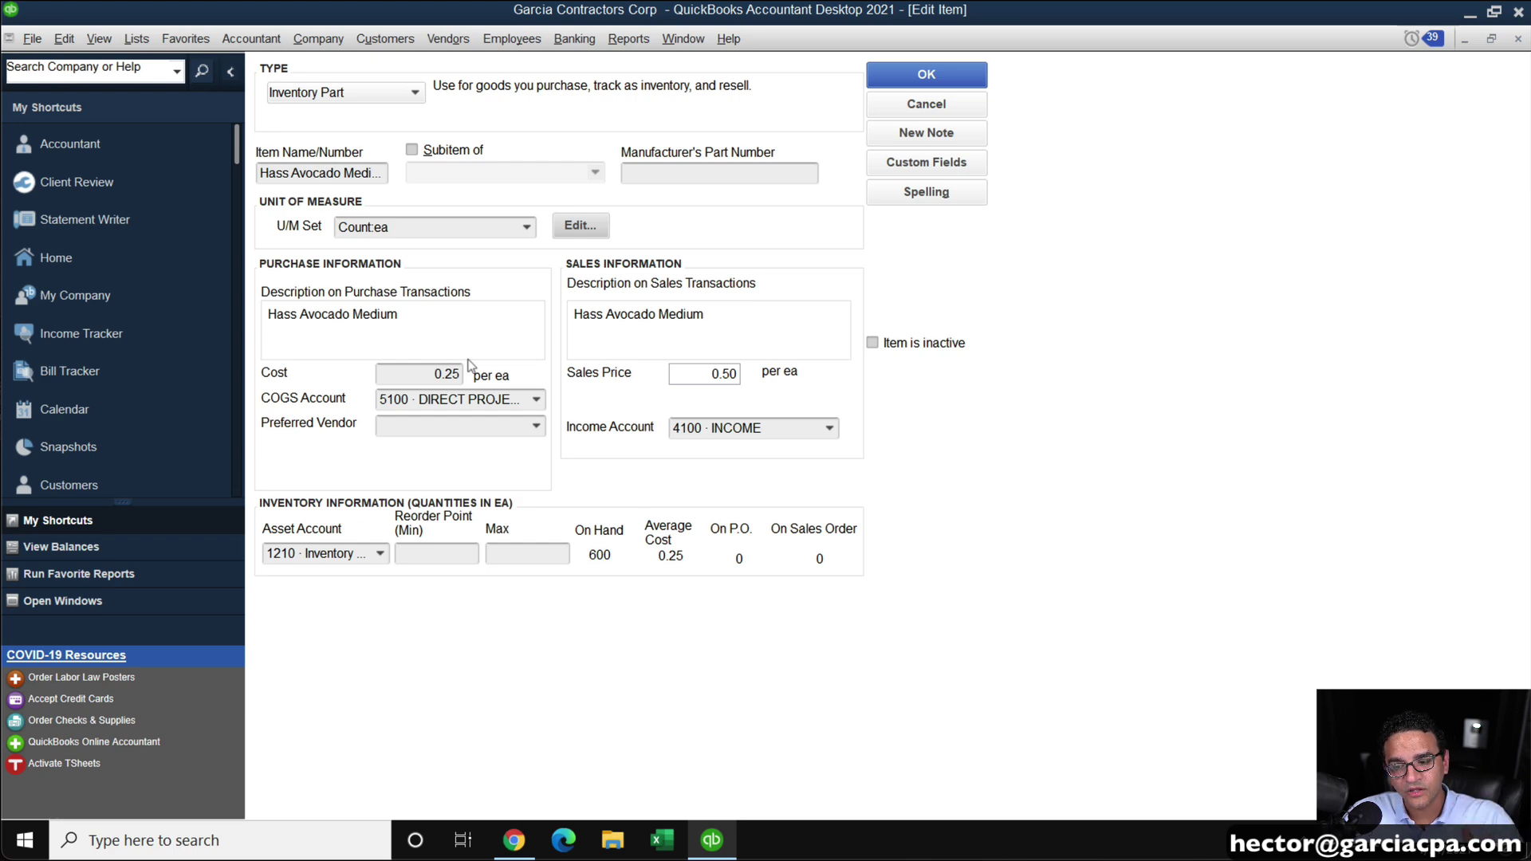
Reopen the Count U/M set to check its related and default units, cancel it, and save the Hass Avocado Medium item
click(577, 225)
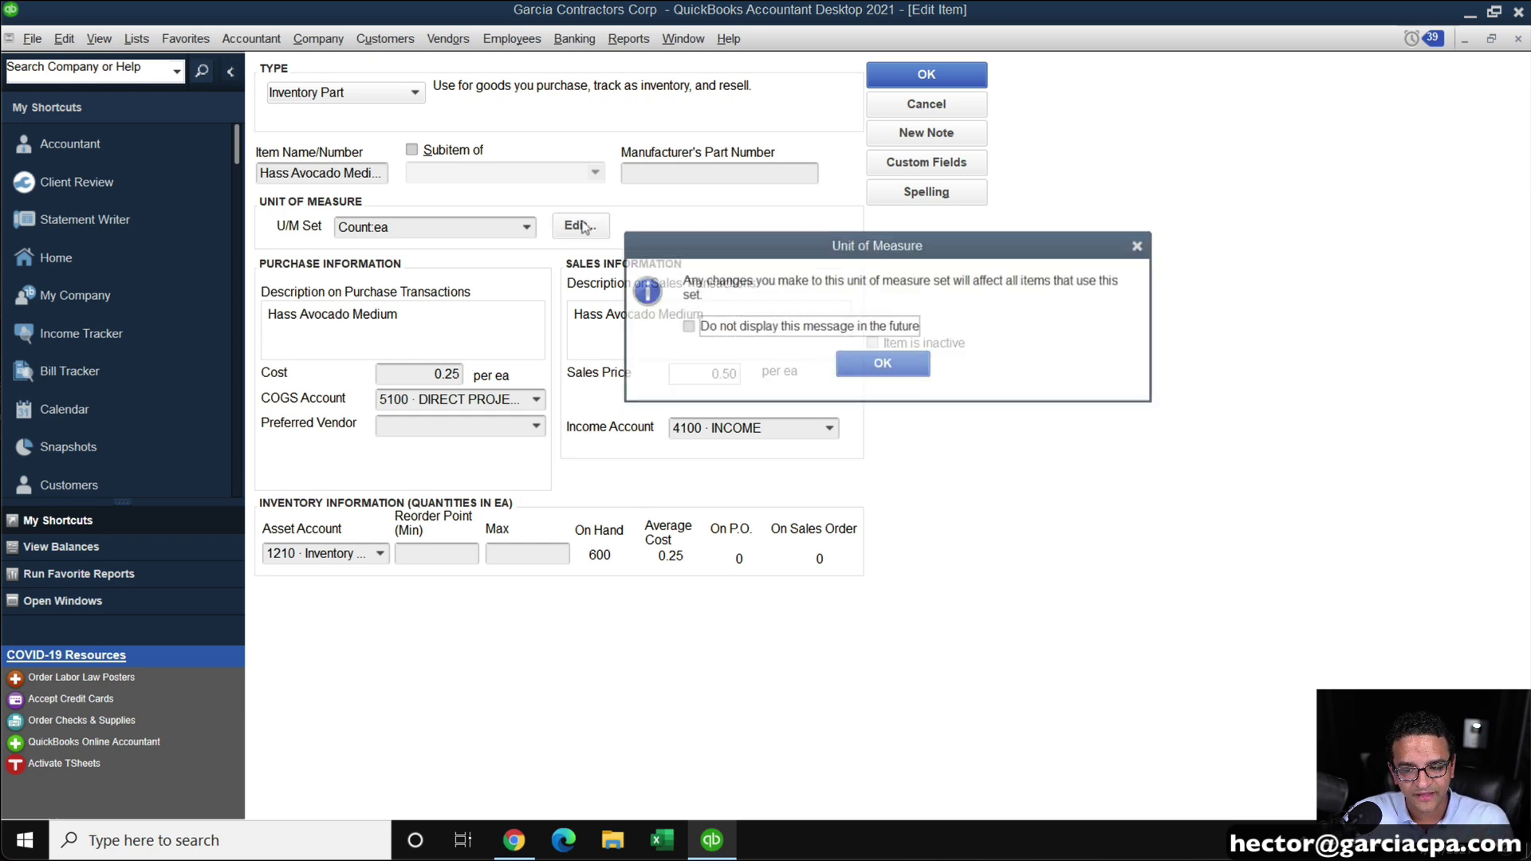
click(880, 365)
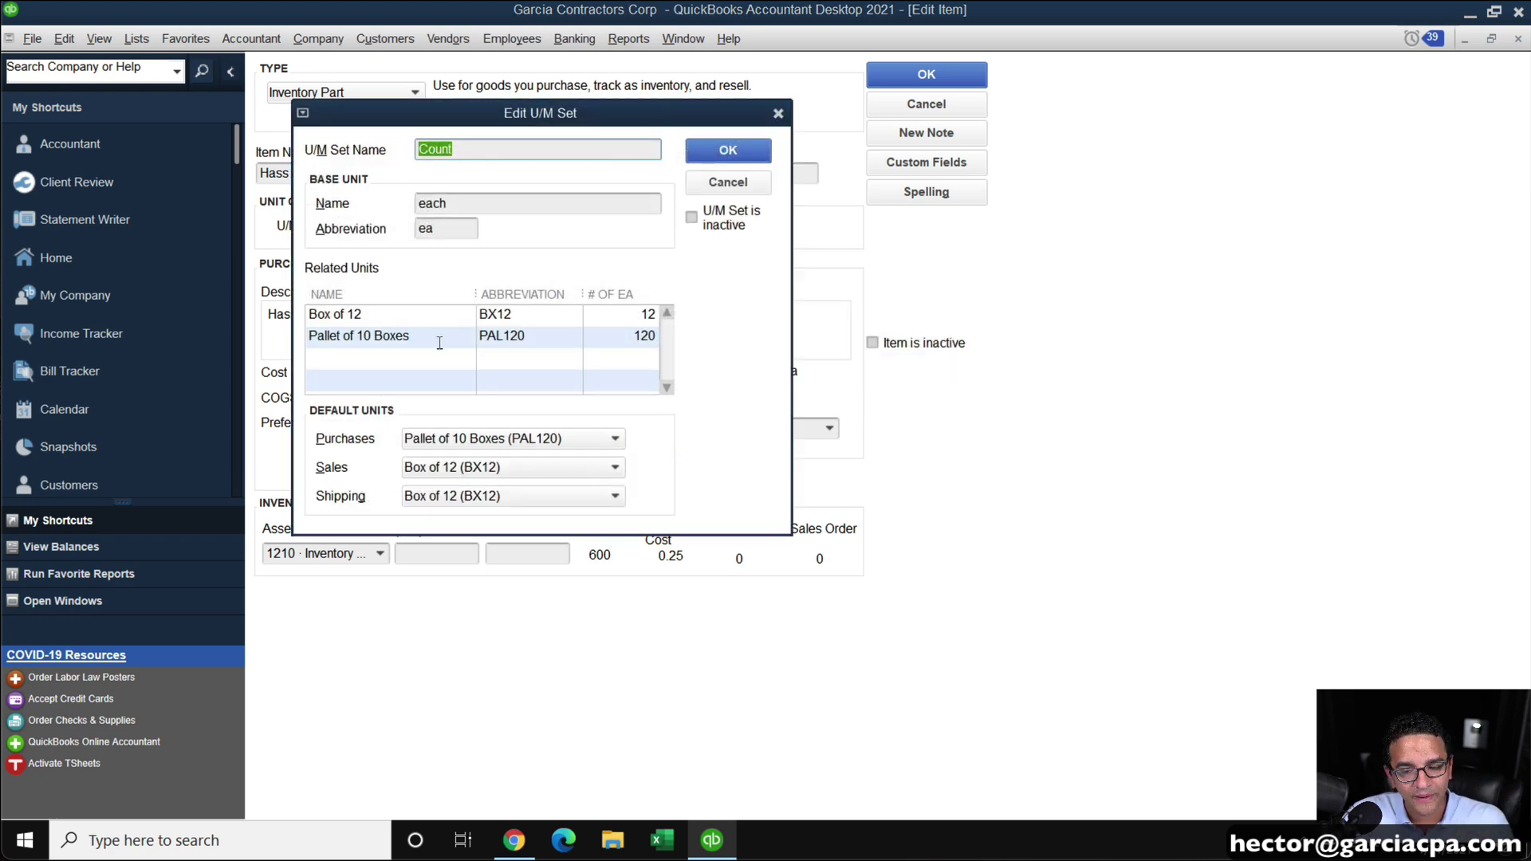
click(727, 182)
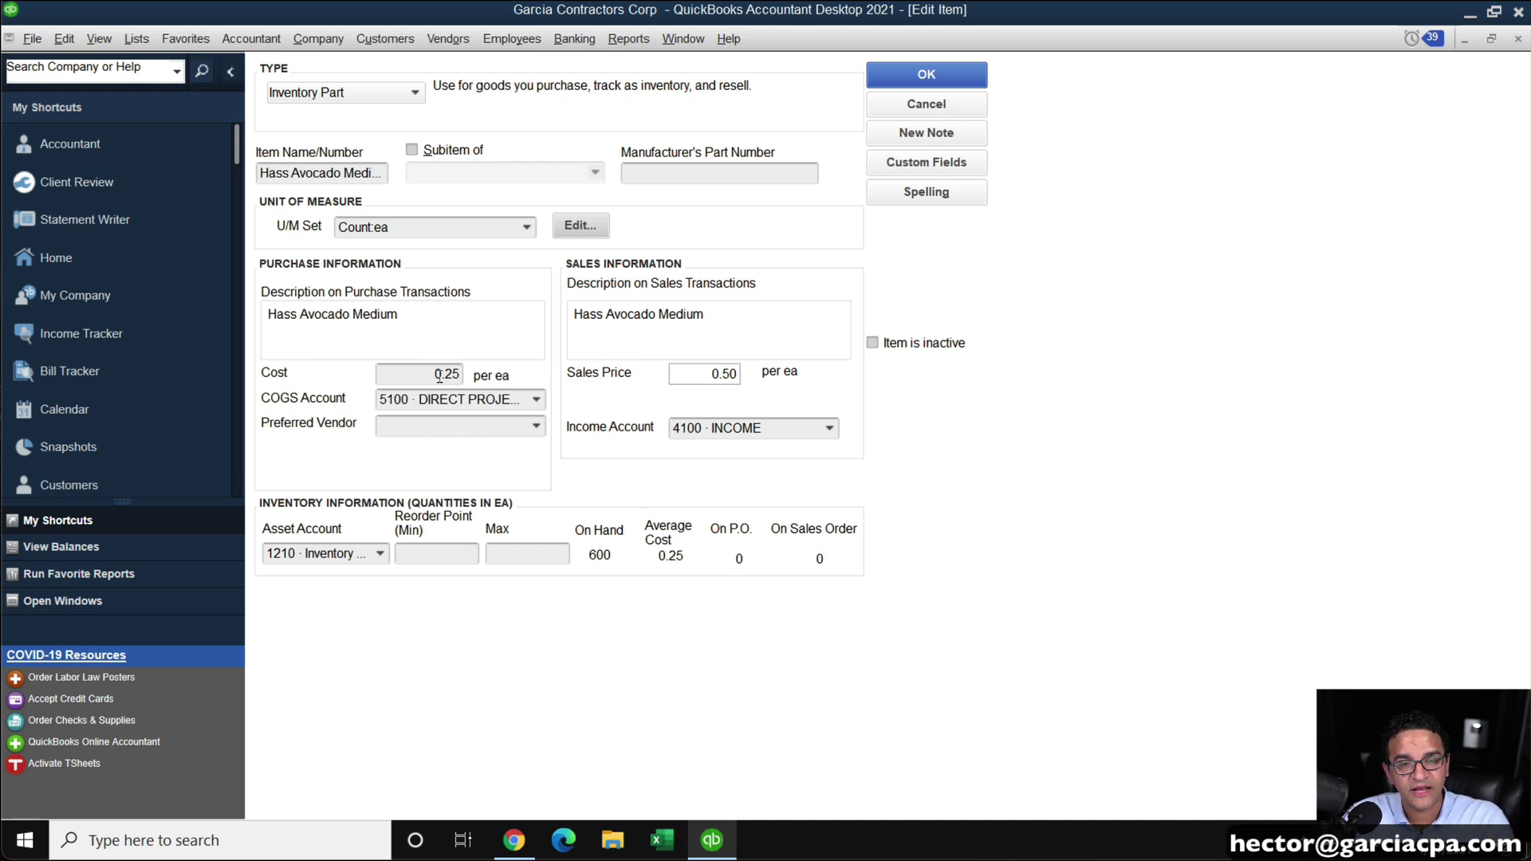
click(925, 74)
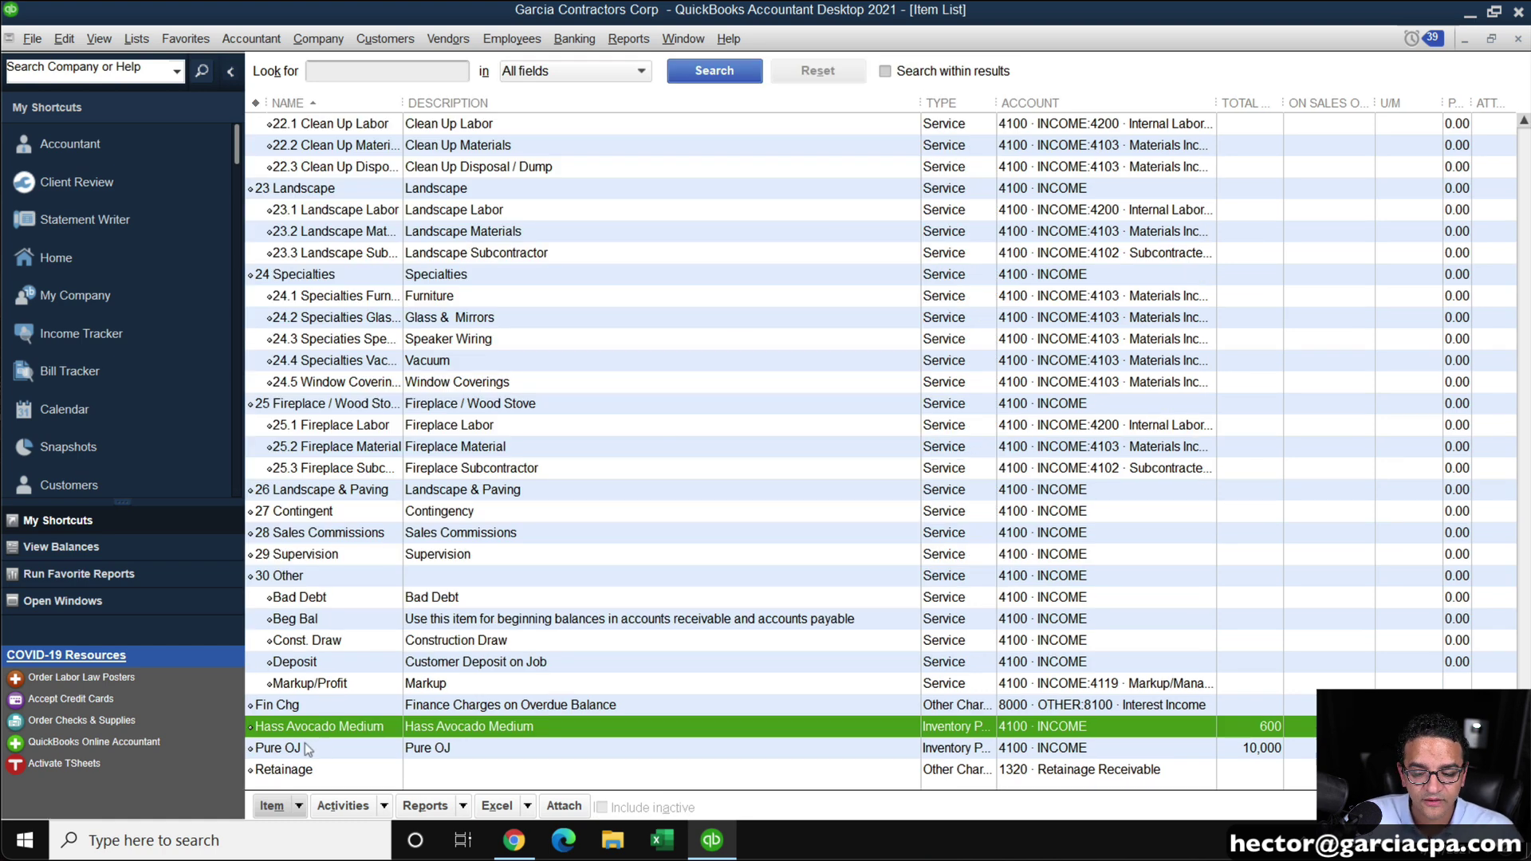
Open Pure OJ from the Item List, edit its By the fluid ounce U/M set, and rename the set Volume
click(302, 750)
double_click(301, 750)
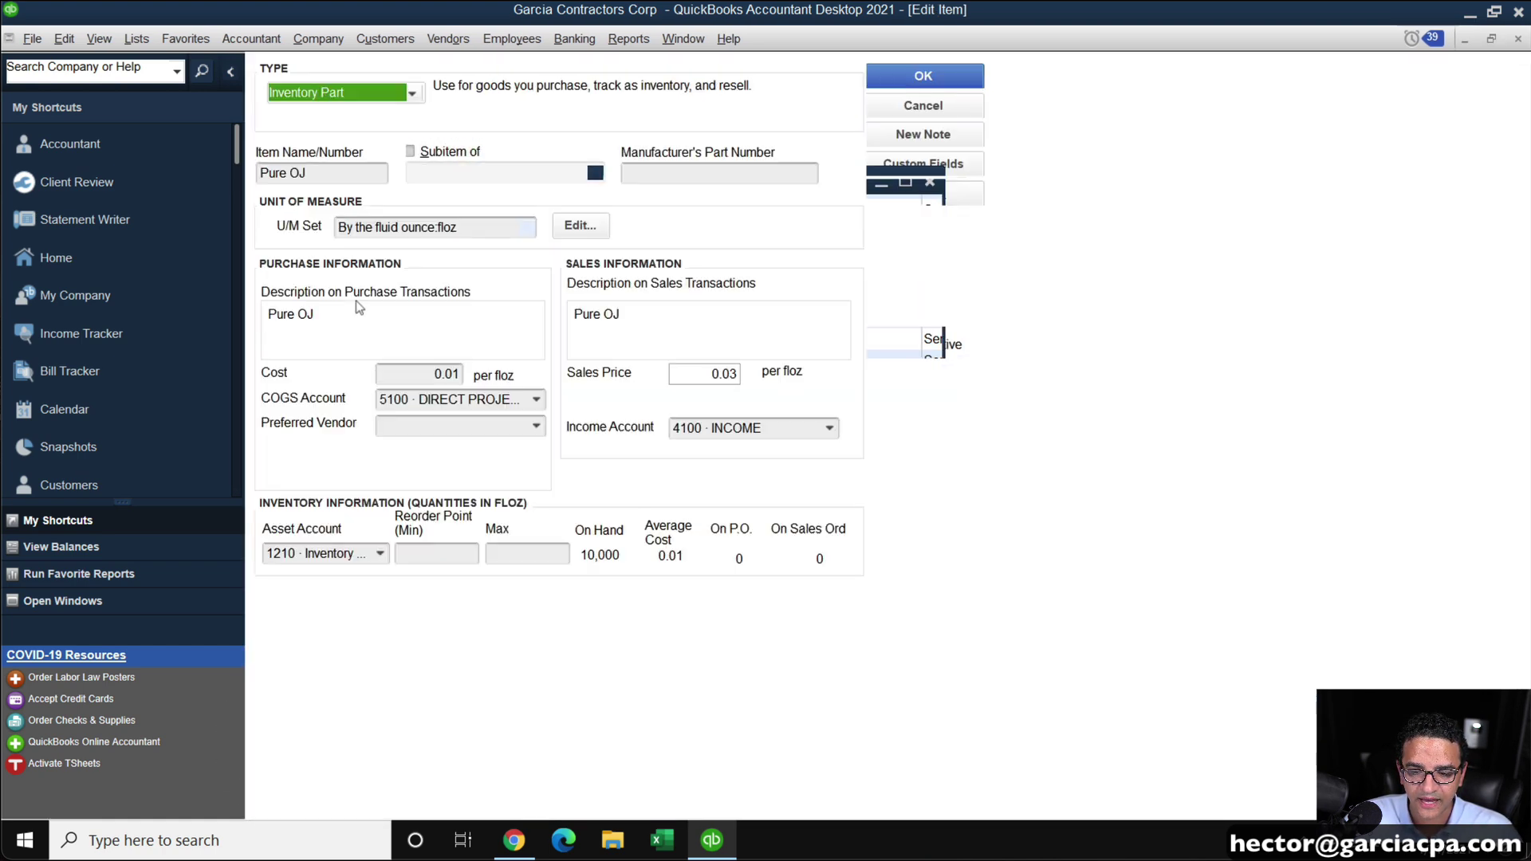
click(579, 226)
click(877, 360)
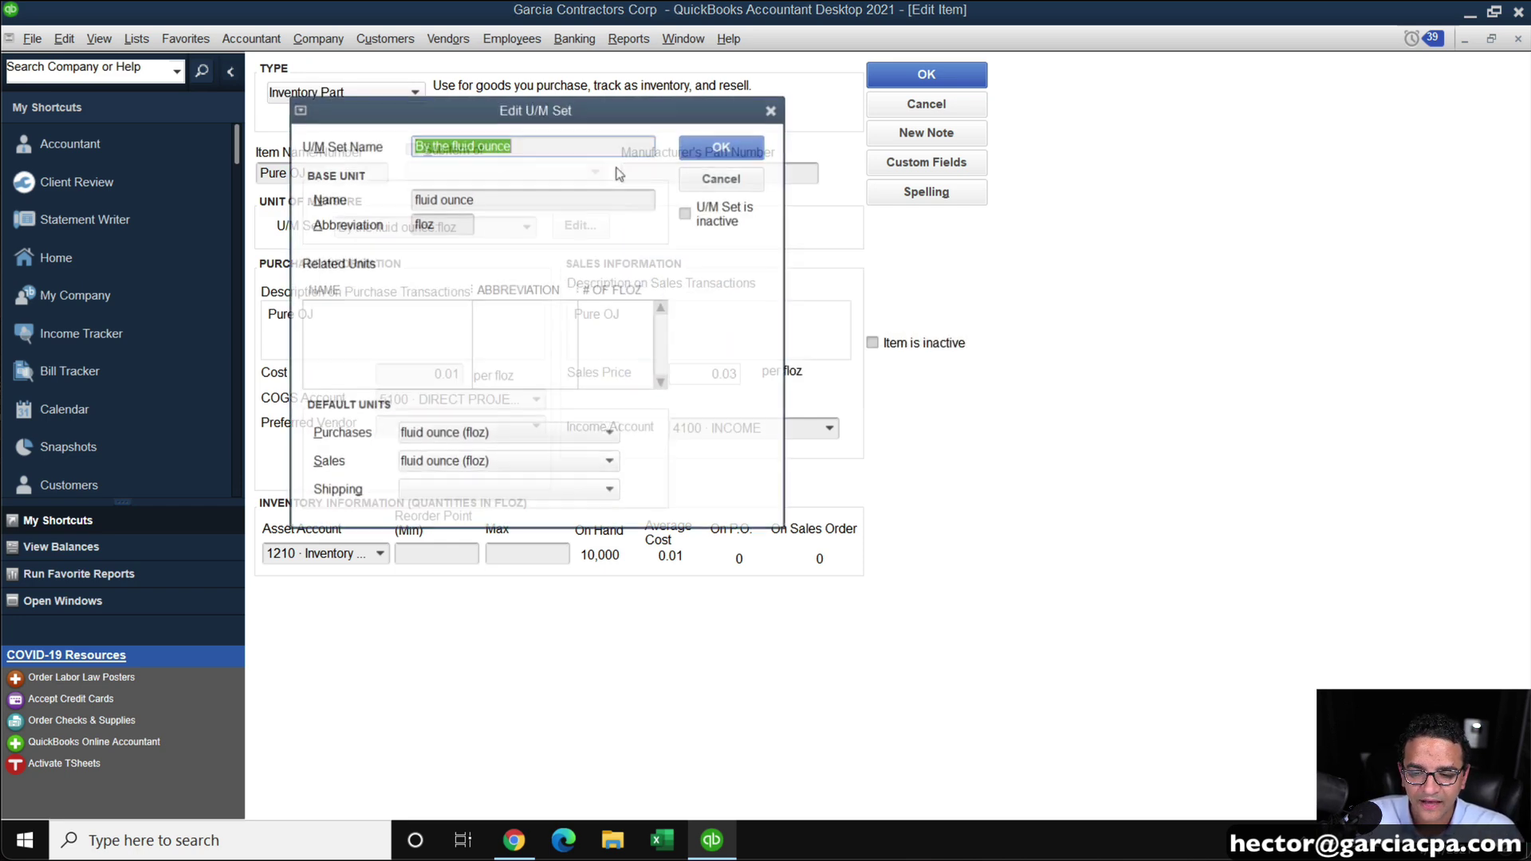
text(Vo)
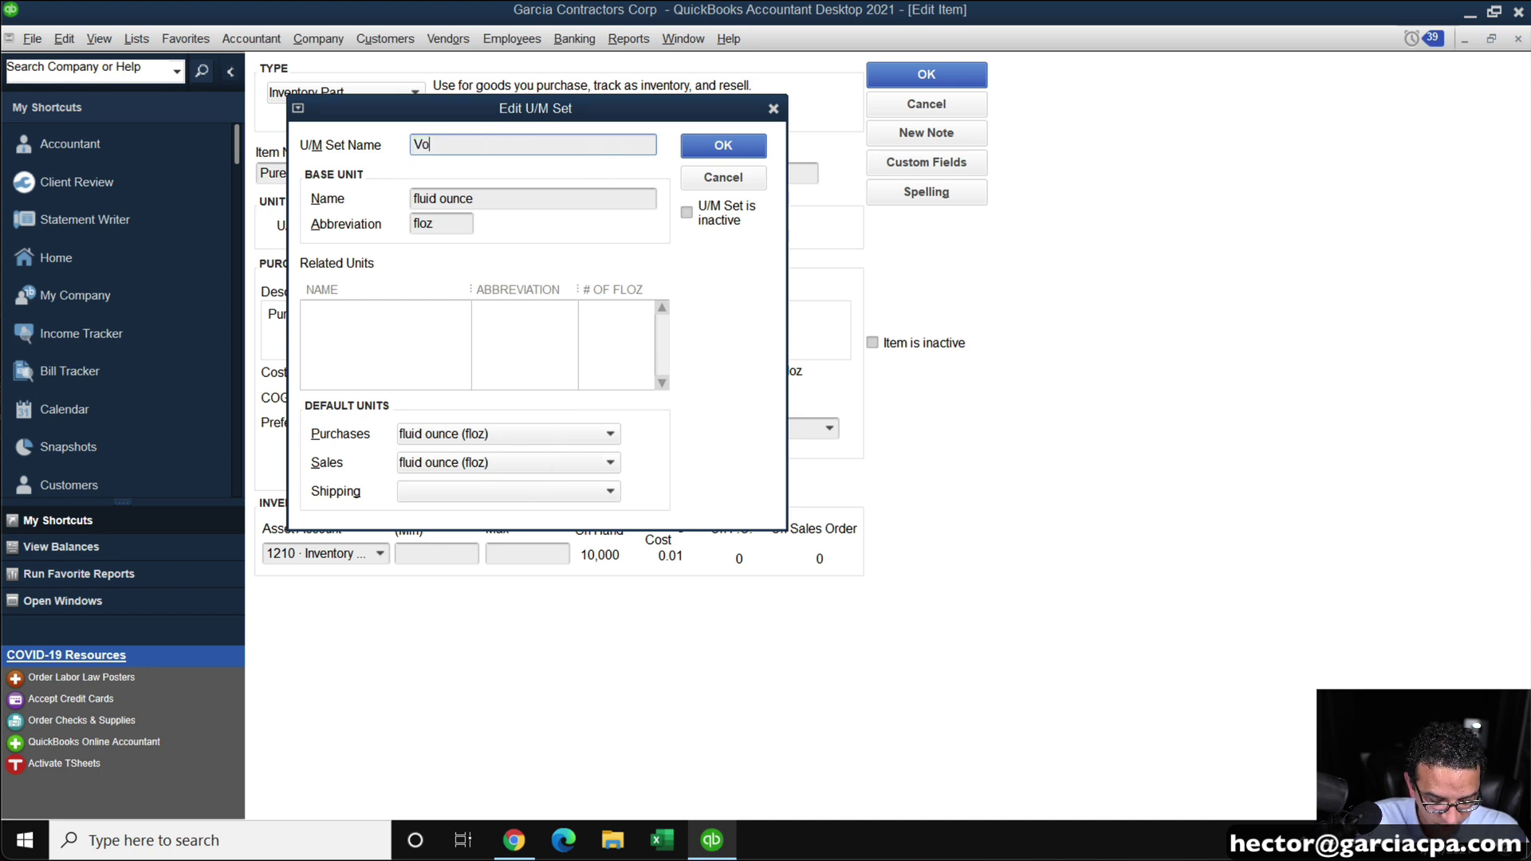
text(lume)
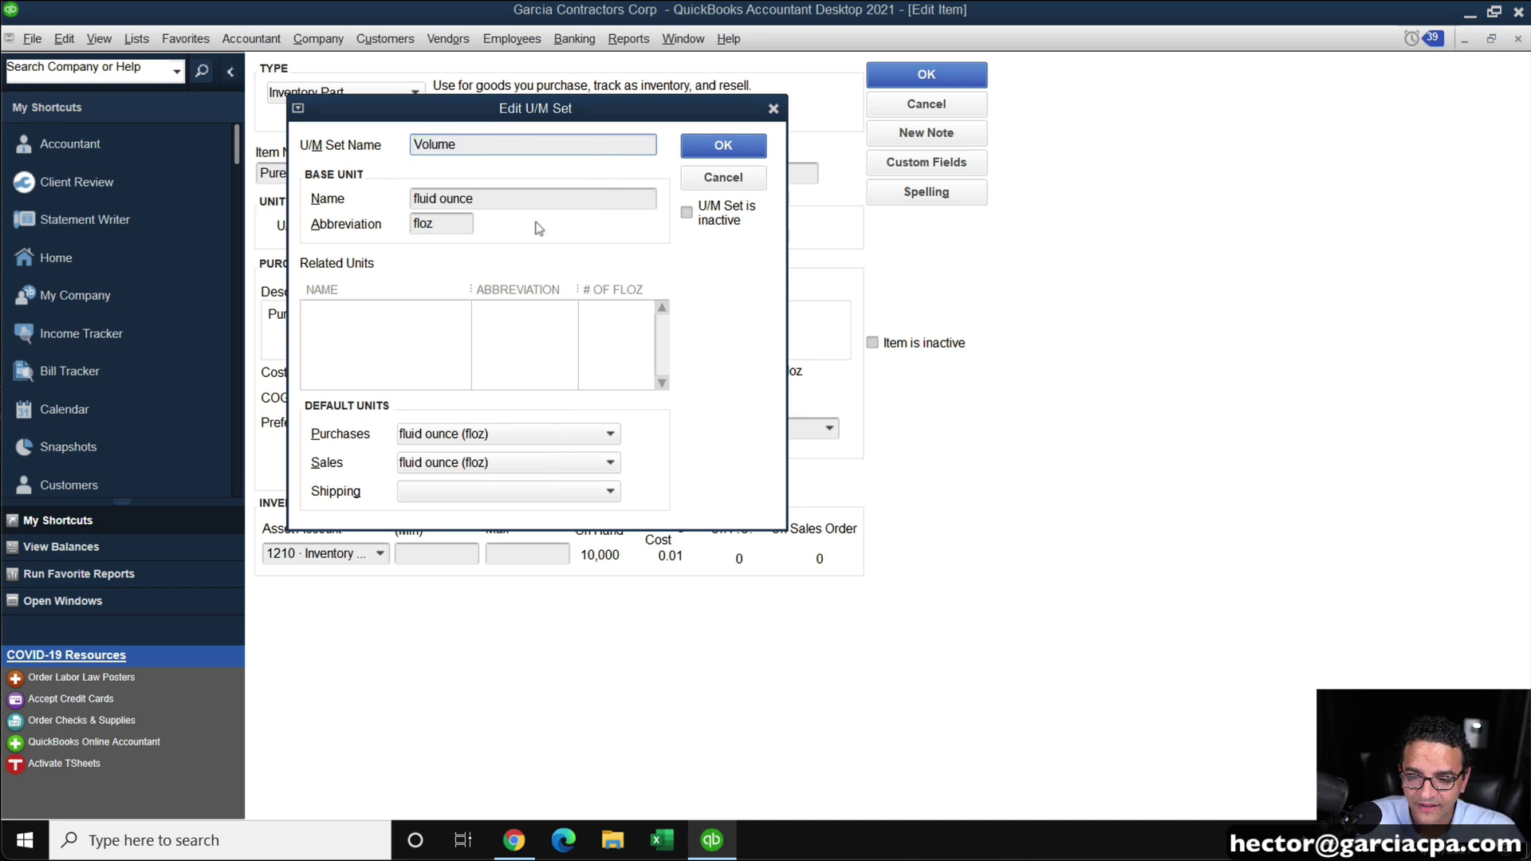
Enter Liter and Gallon as related unit names in the Volume set
click(352, 313)
text(Liter)
key(Tab)
key(Tab)
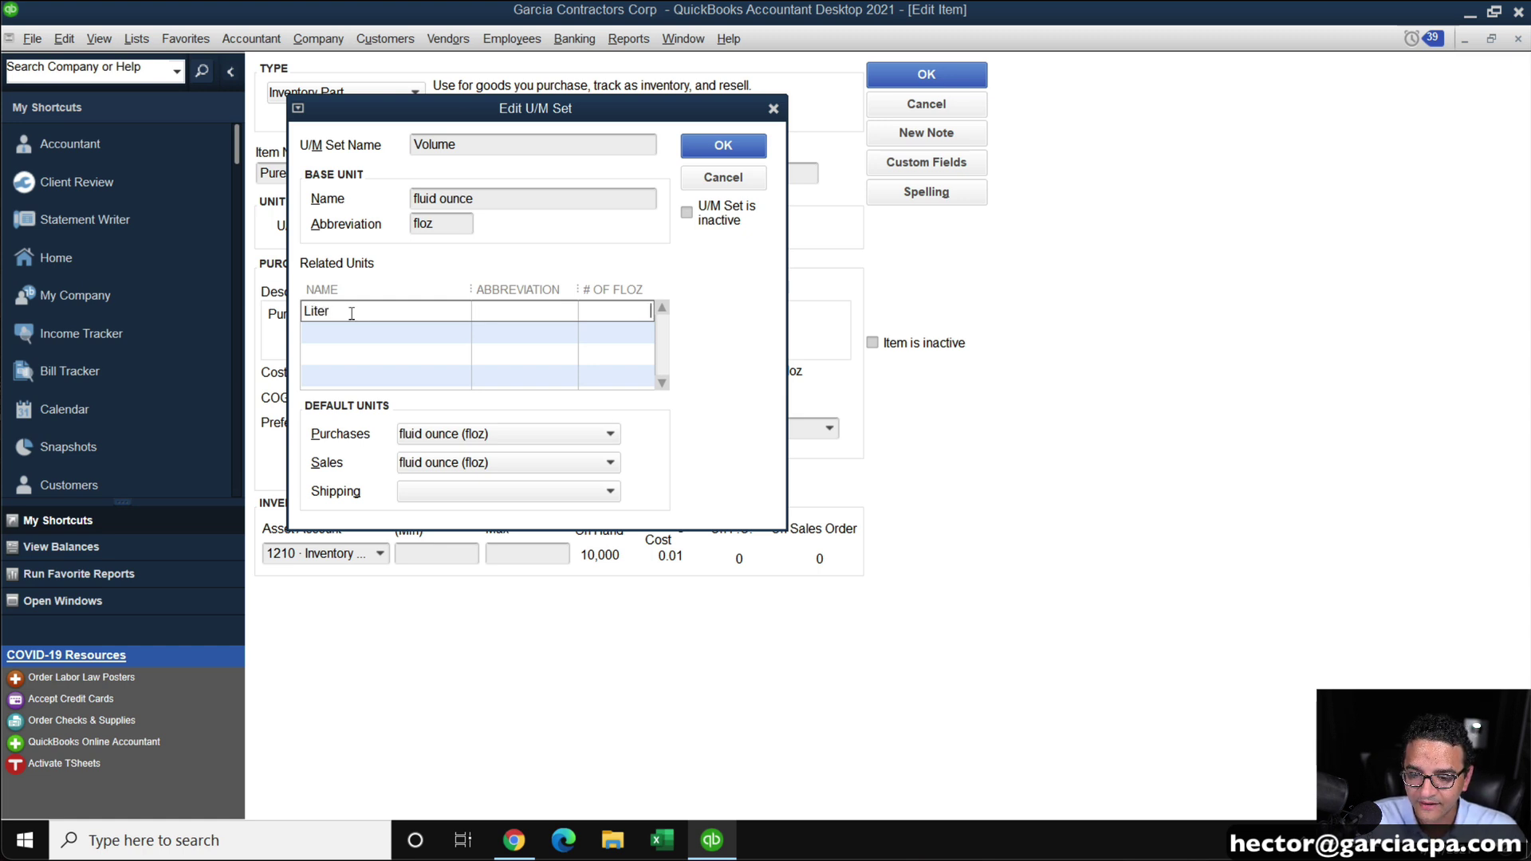
text(Gallon)
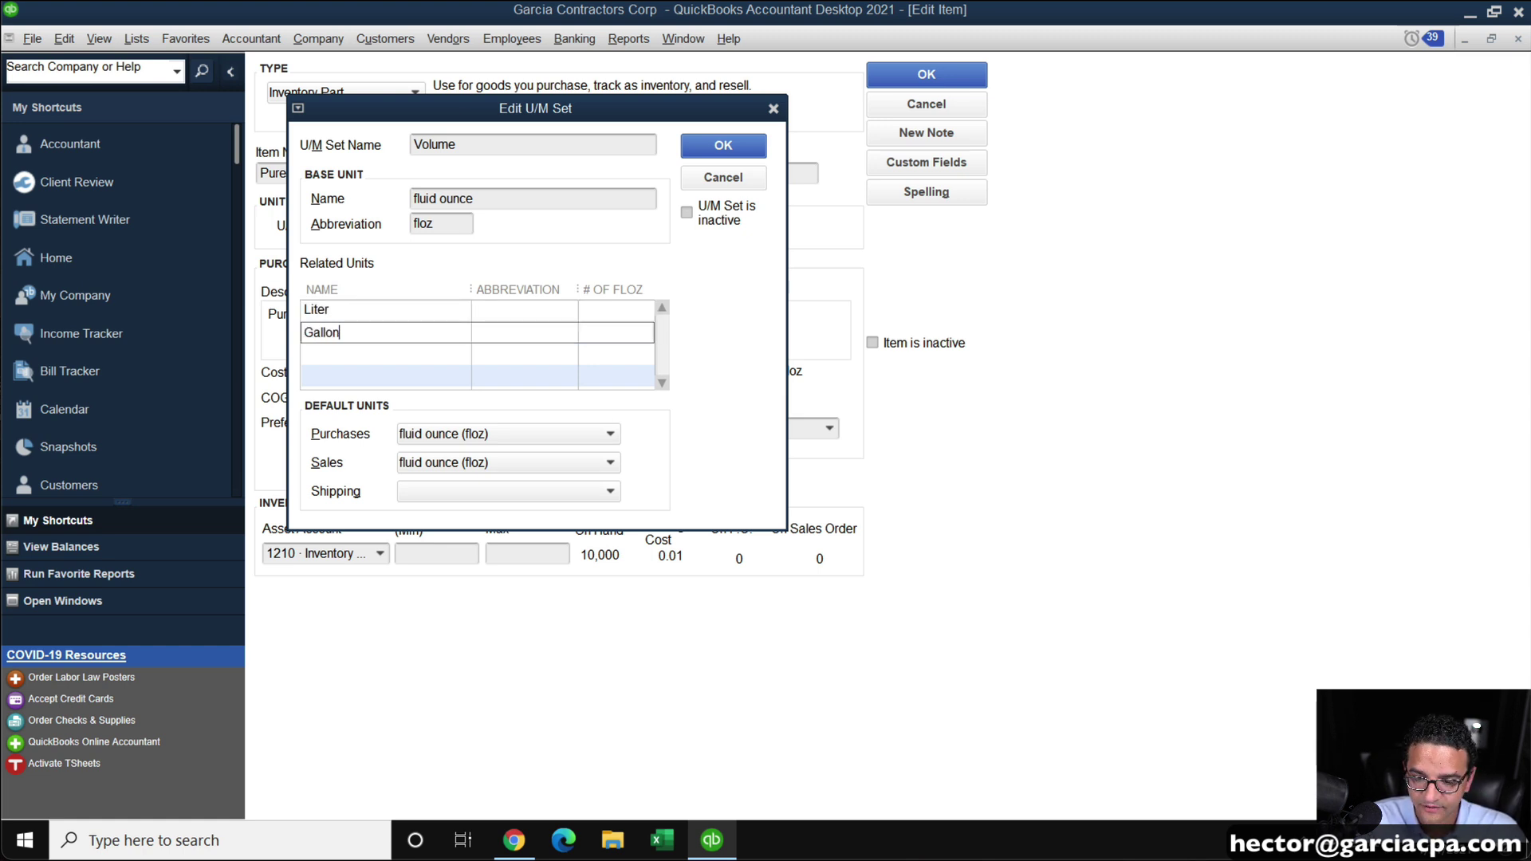
Switch to Chrome, open google.com, and search for "oz to liter"
click(514, 840)
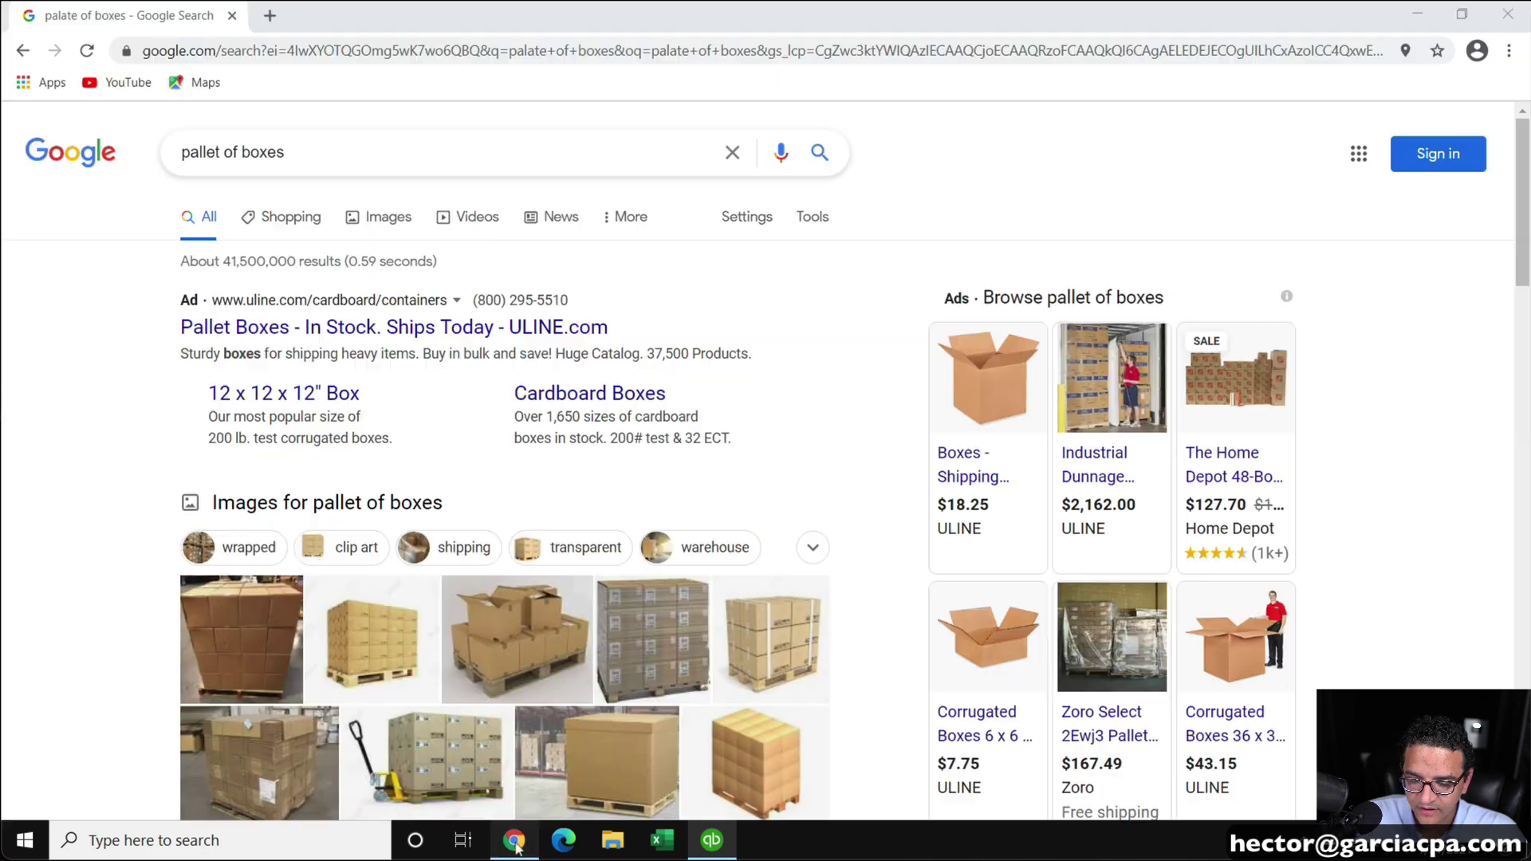
click(261, 51)
text(goo)
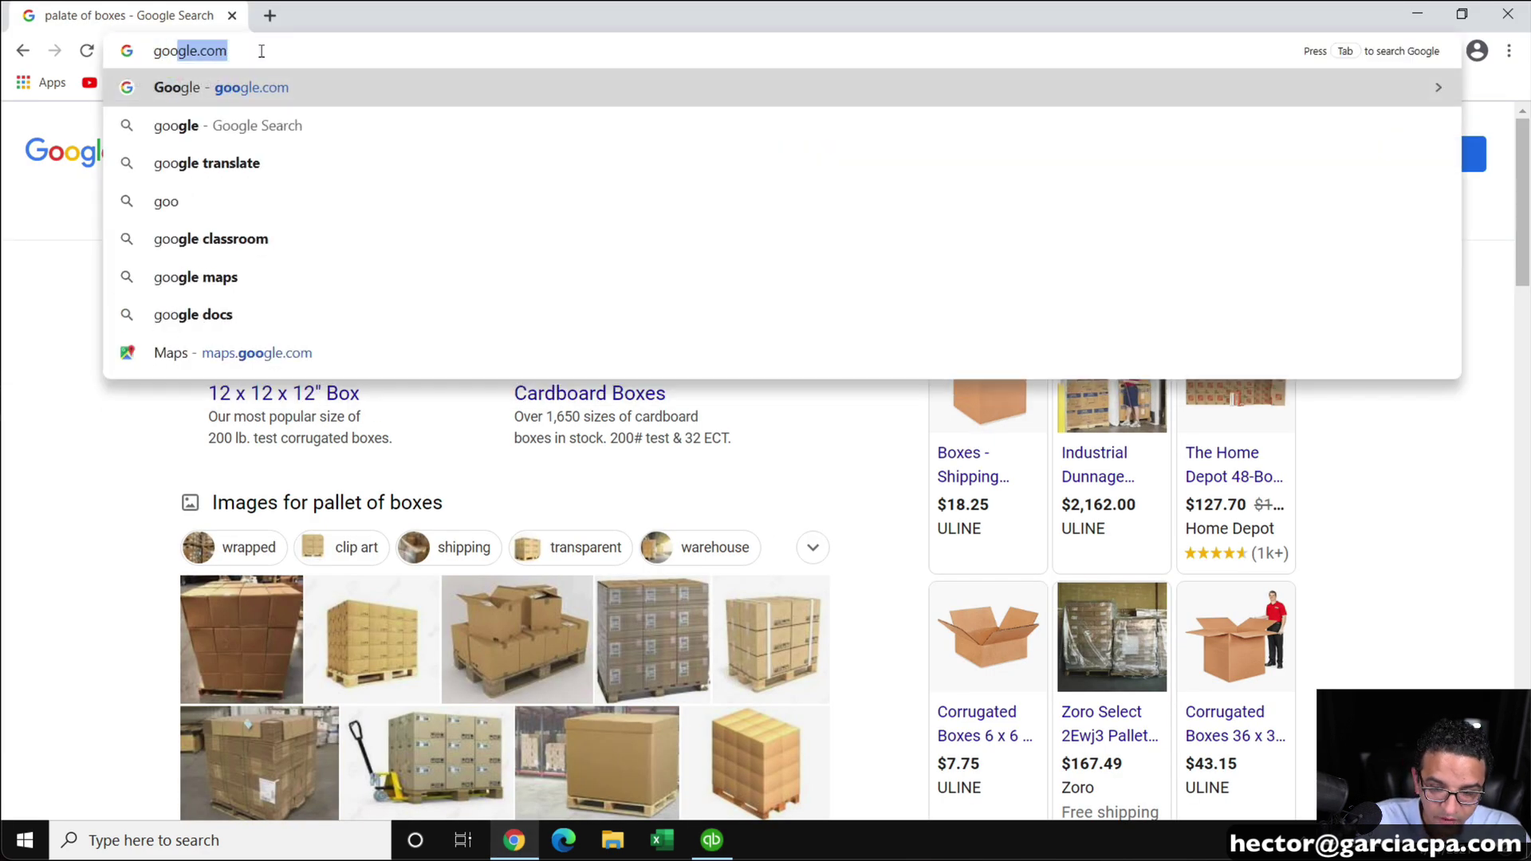
key(Return)
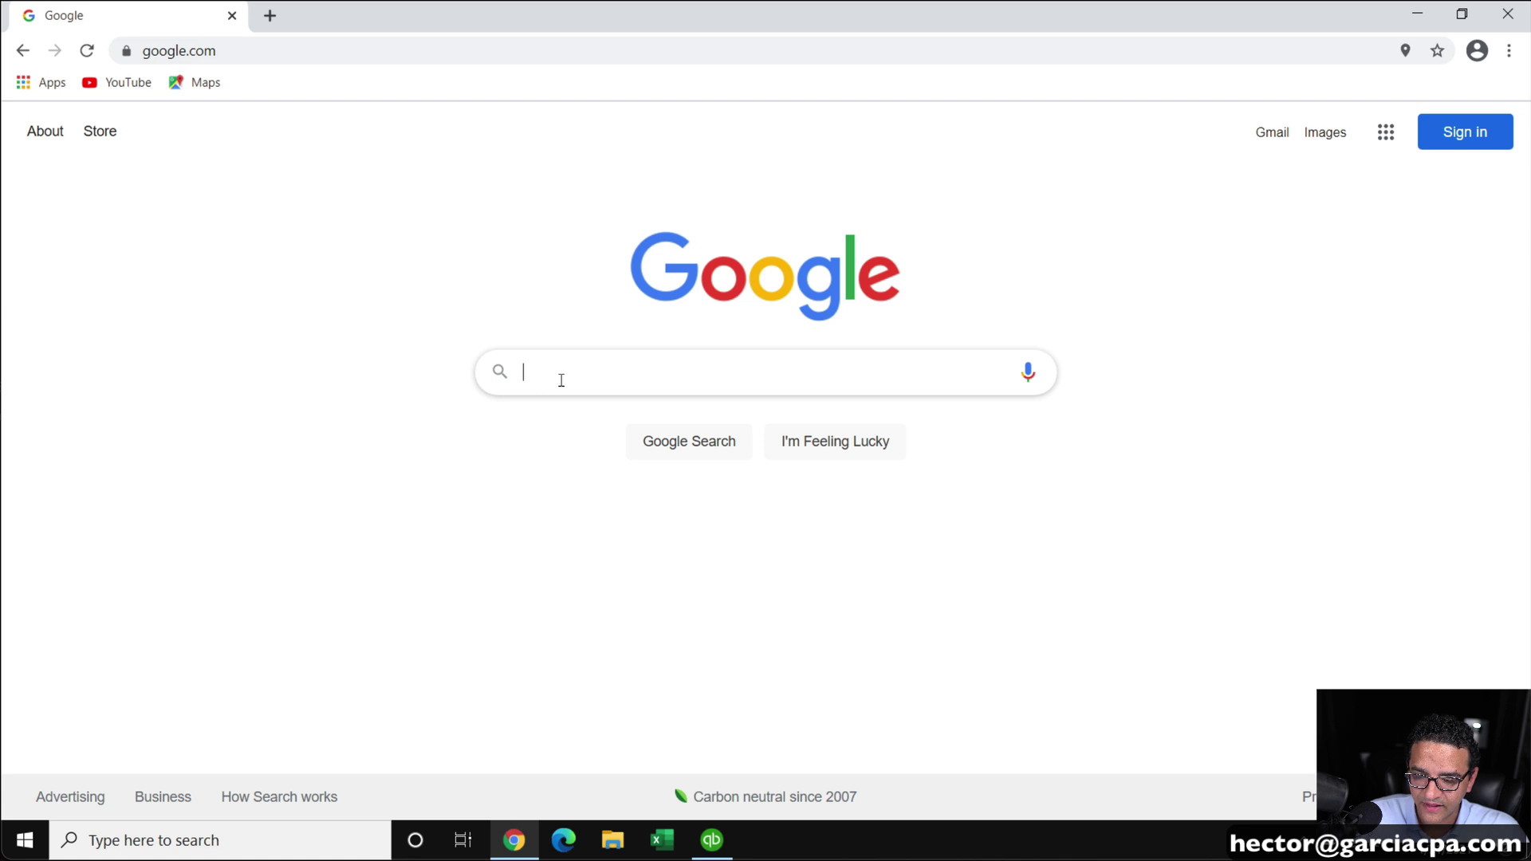
click(562, 380)
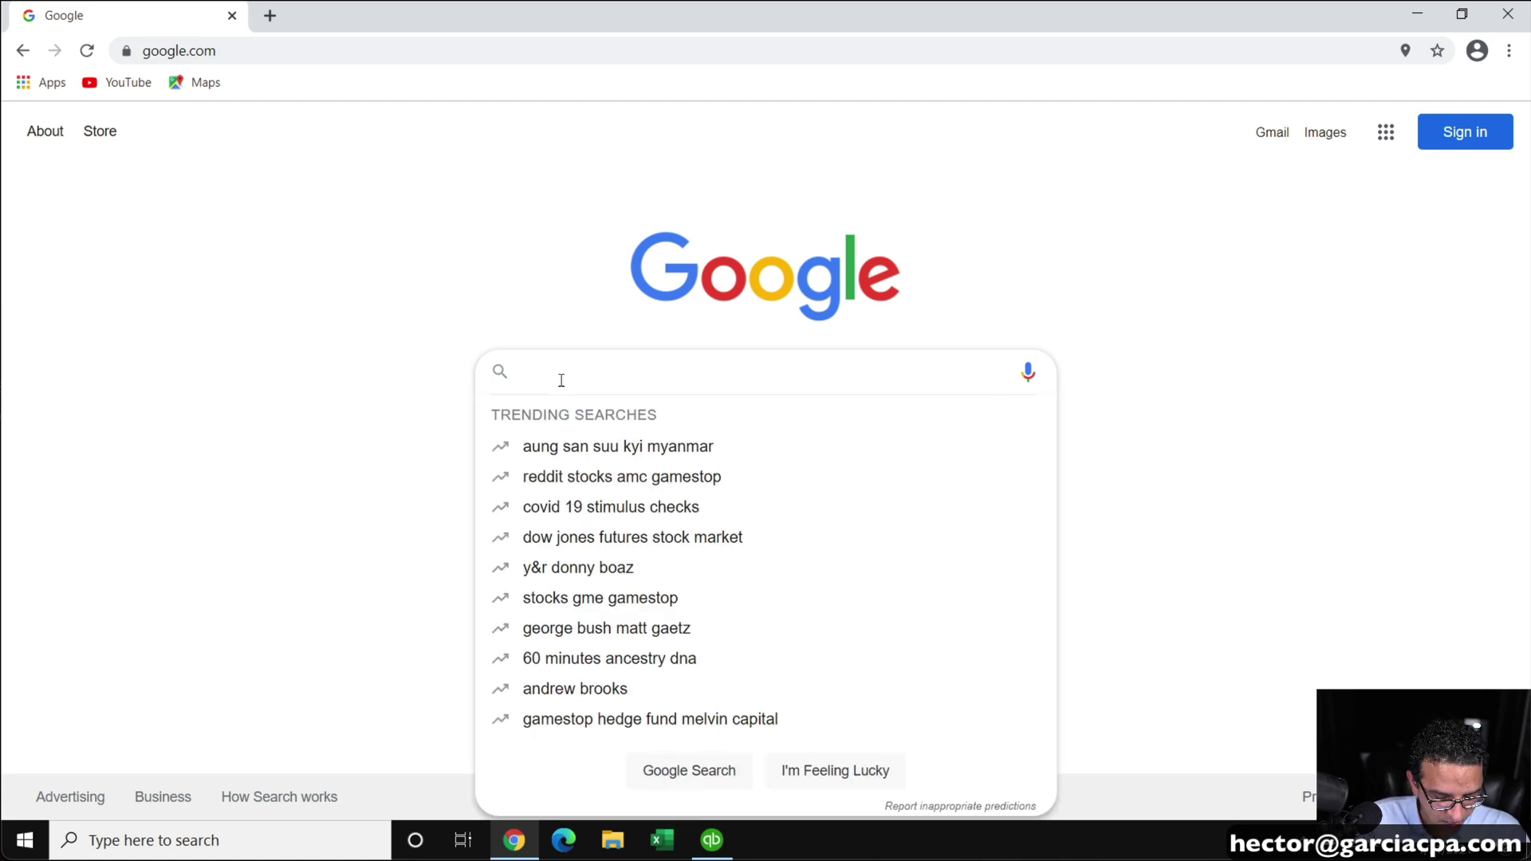
text(oz to litt)
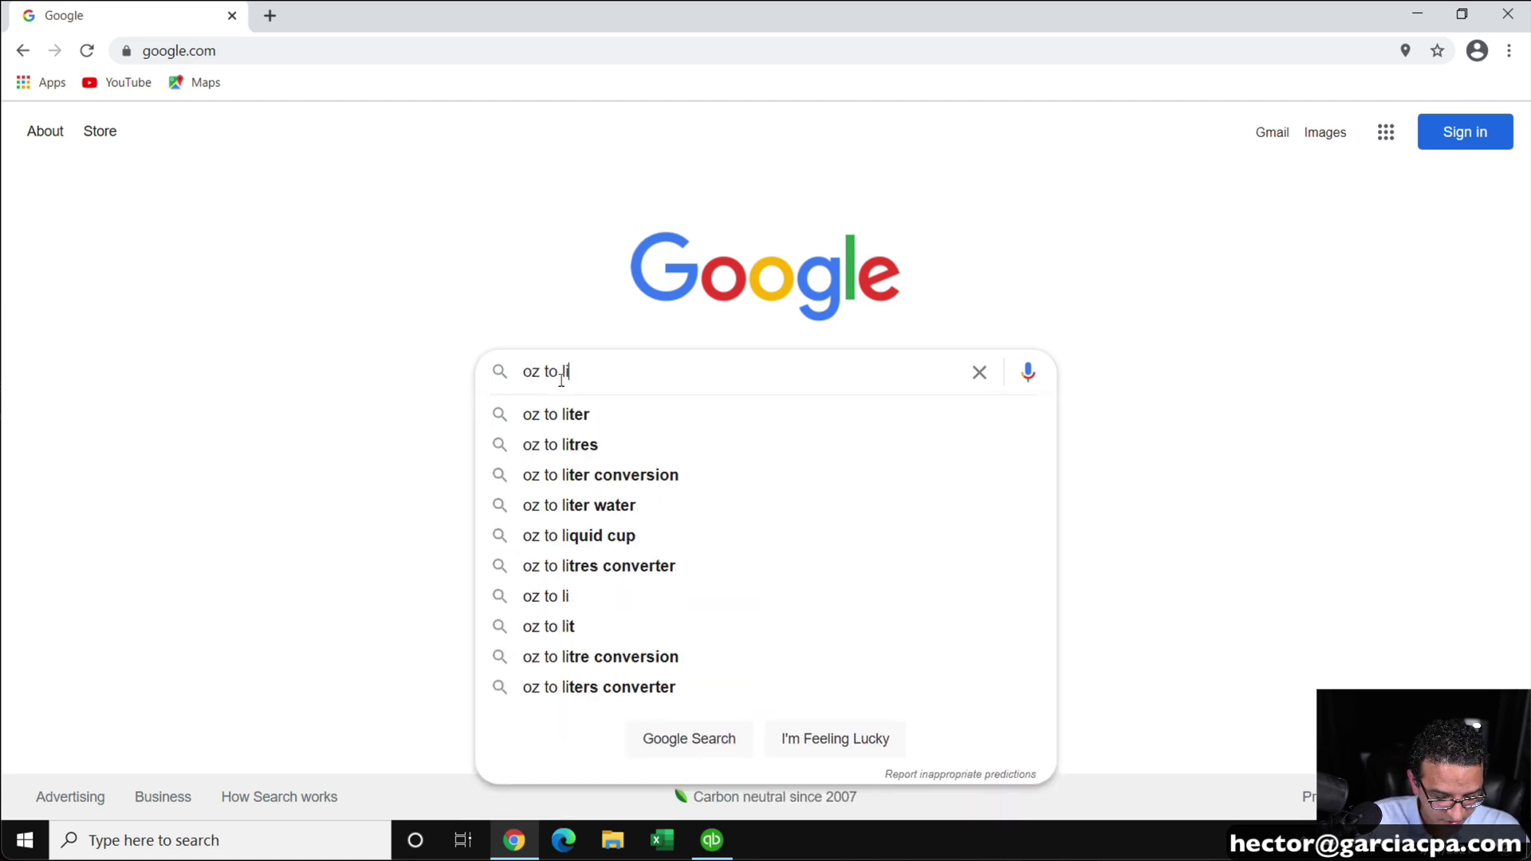
click(595, 413)
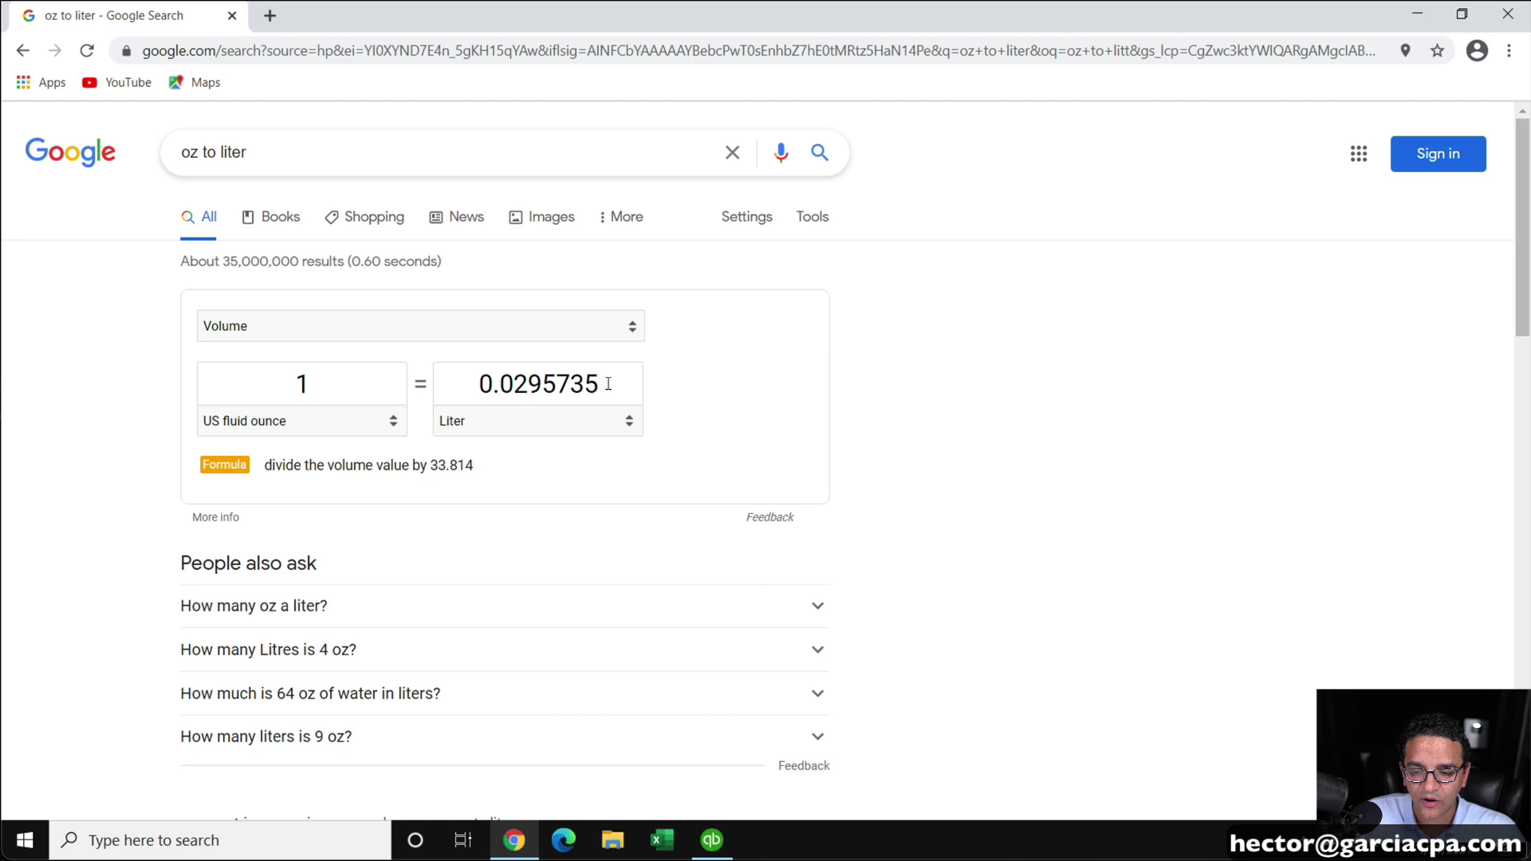
Convert 1 Liter to US fluid ounces in the unit converter, copy the result, and return to QuickBooks
double_click(554, 384)
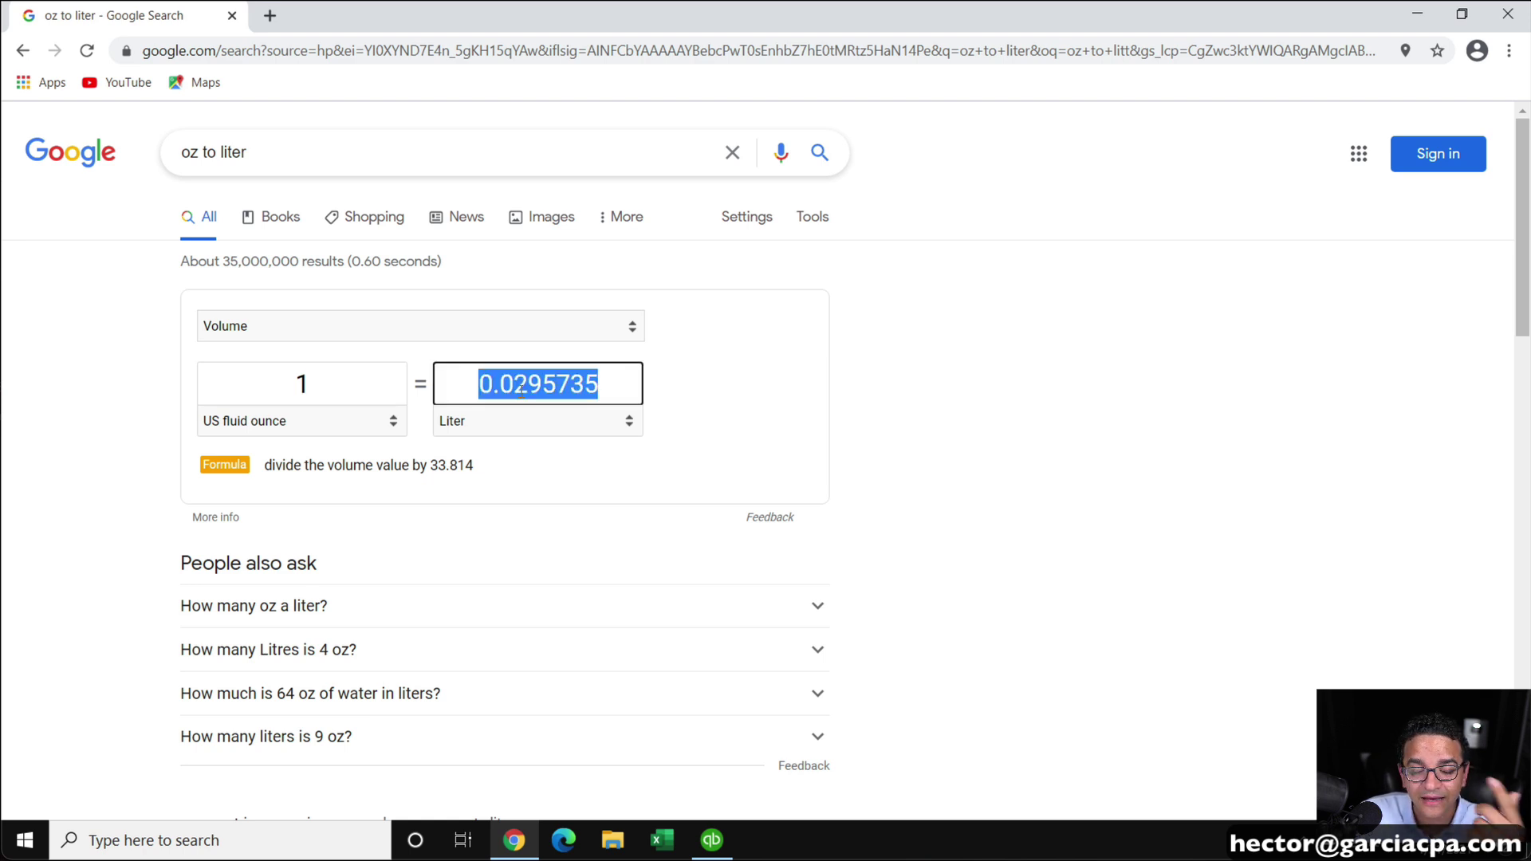
click(520, 426)
click(520, 425)
double_click(468, 384)
text(1)
double_click(304, 378)
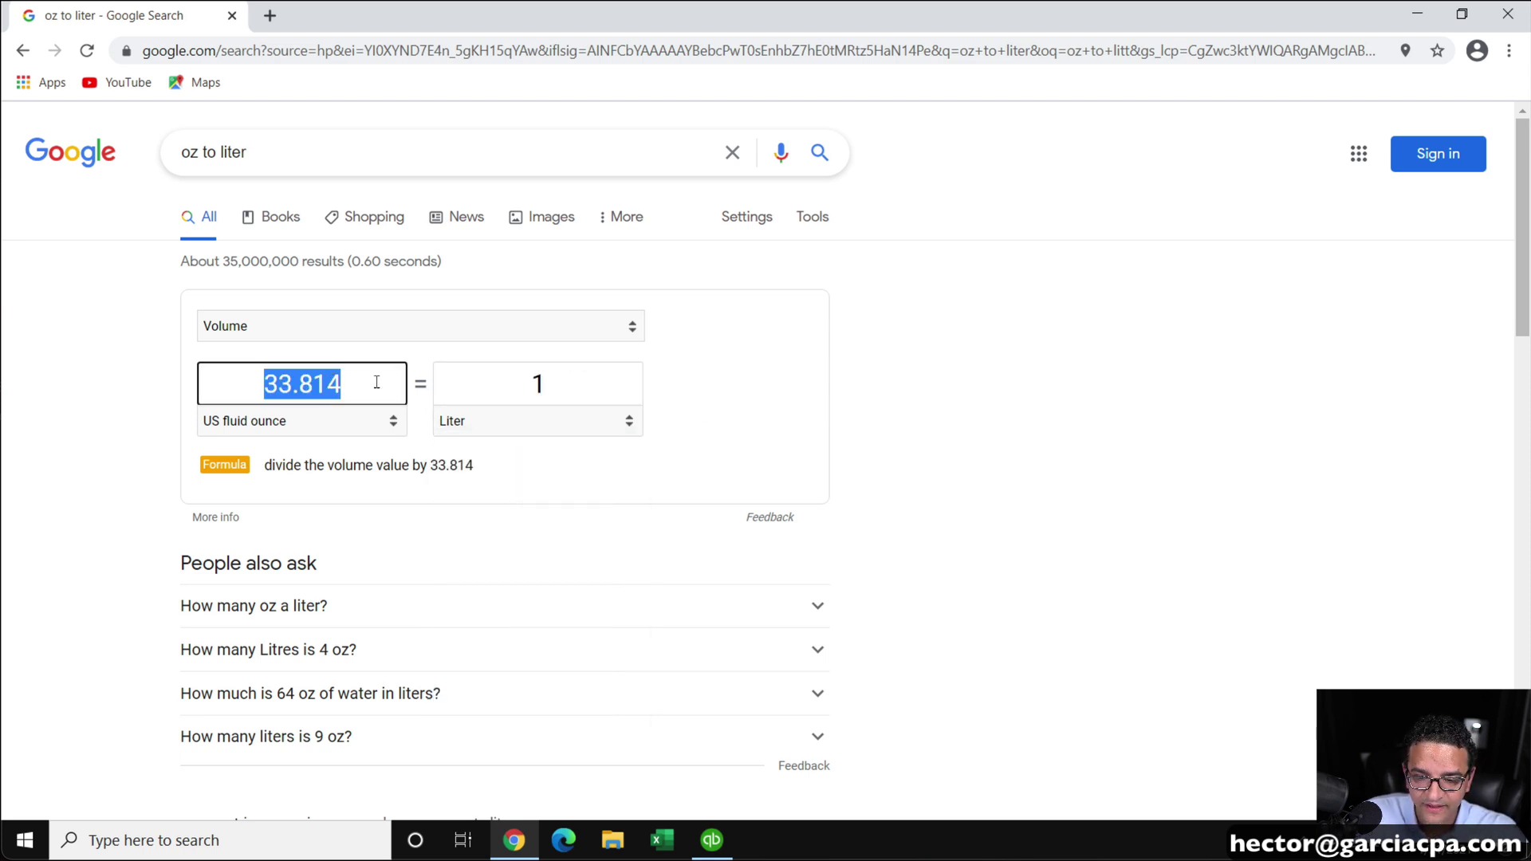
drag(348, 386, 243, 377)
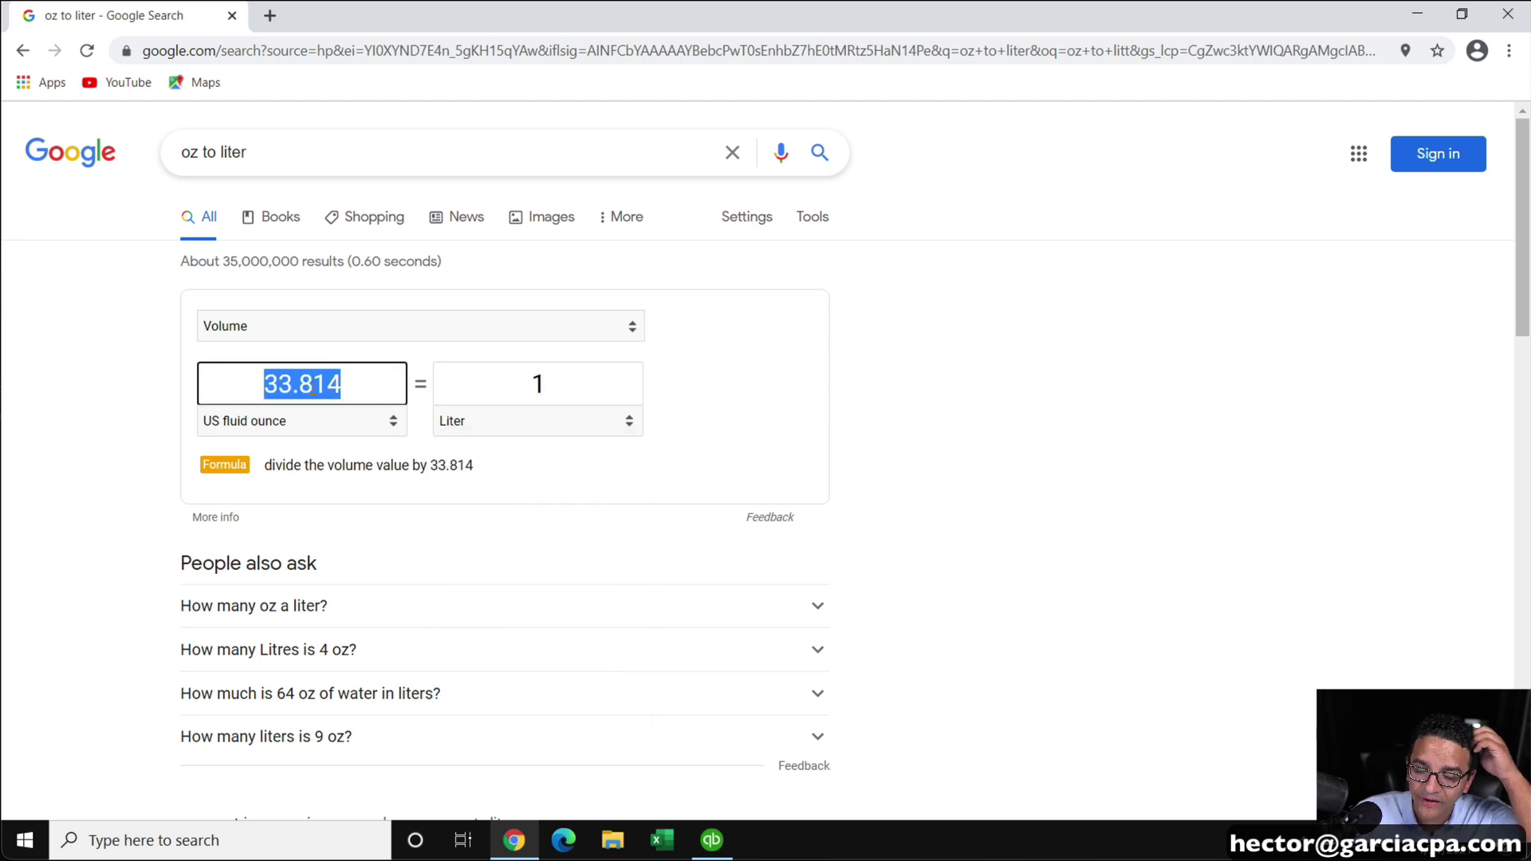
right_click(304, 387)
click(366, 459)
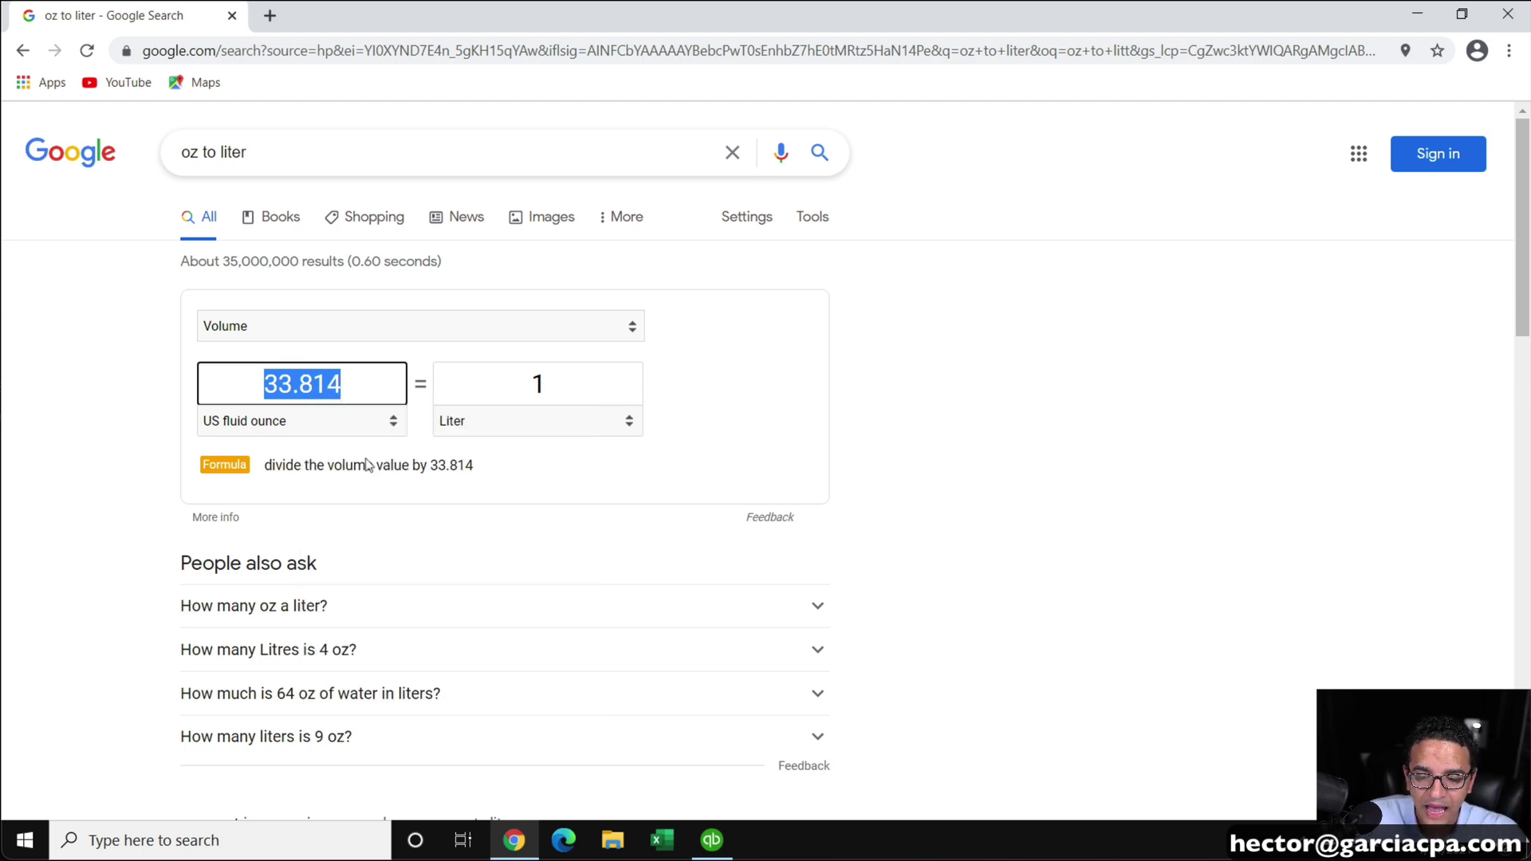
click(712, 842)
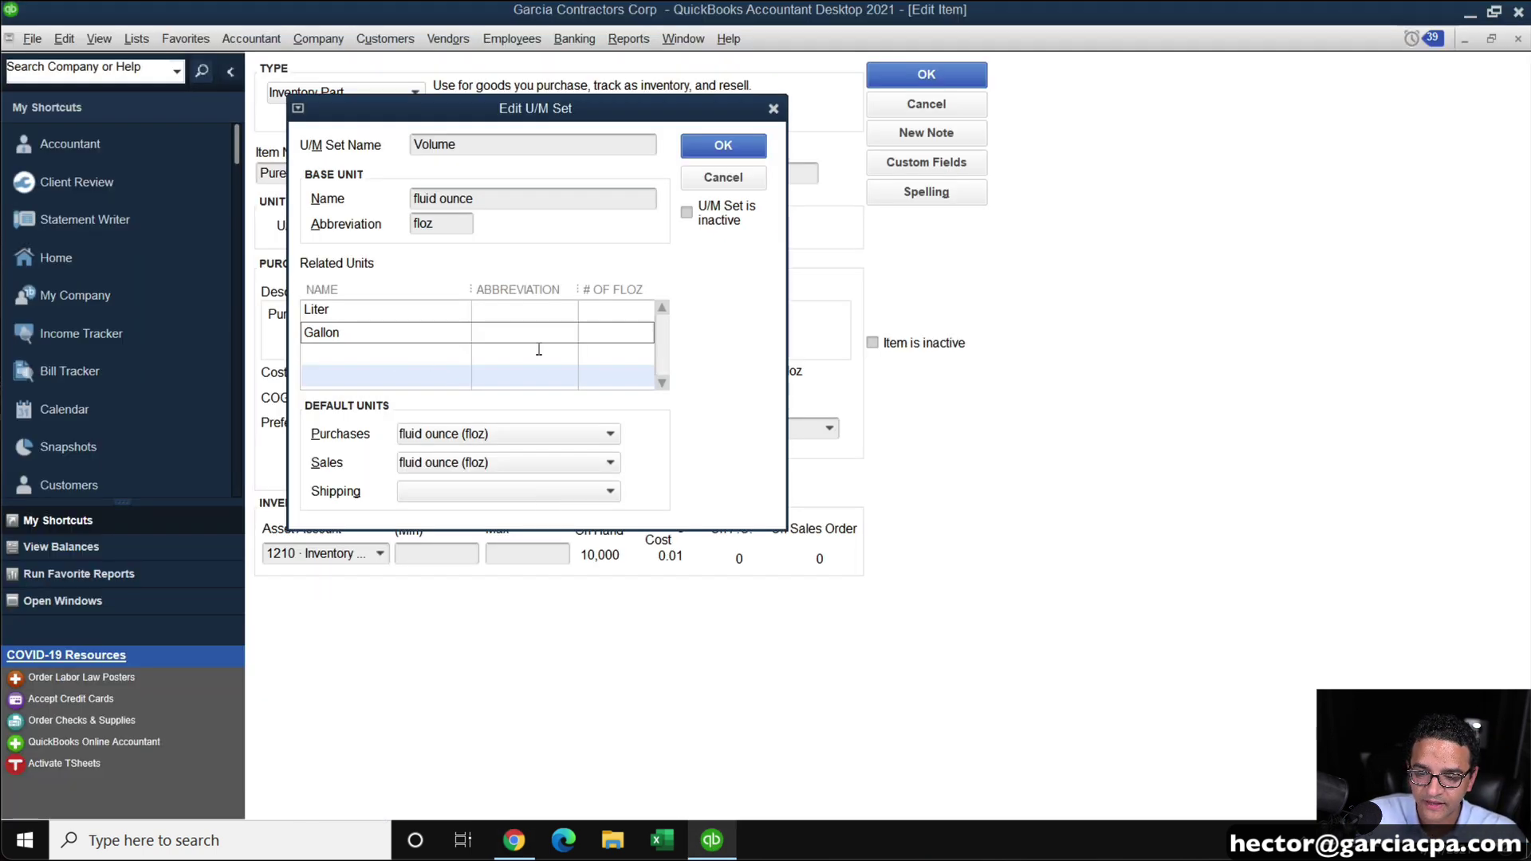
click(528, 313)
right_click(540, 315)
click(571, 389)
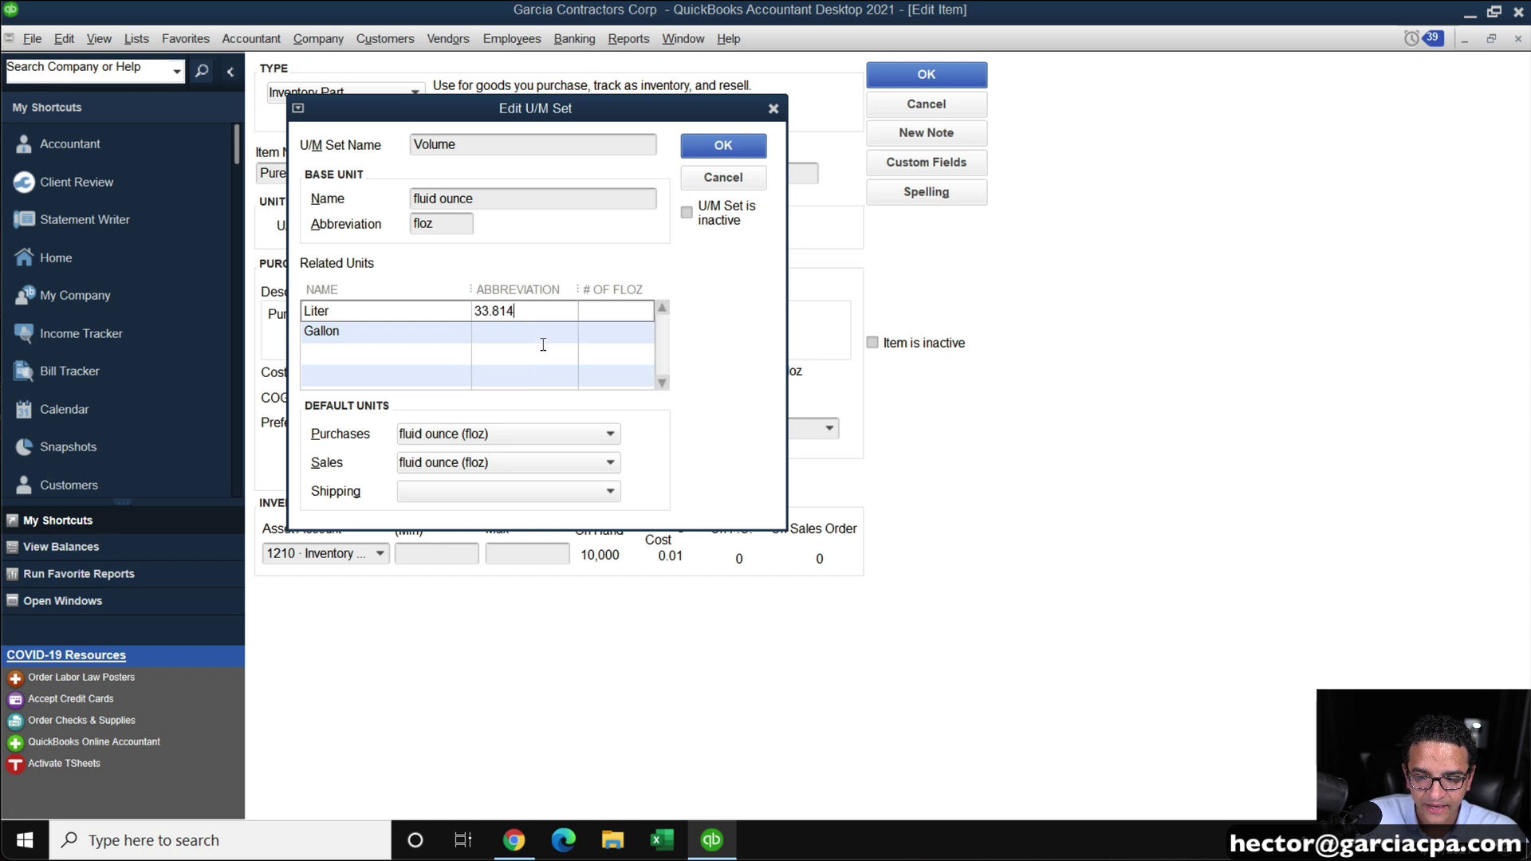
drag(529, 310, 353, 297)
key(BackSpace)
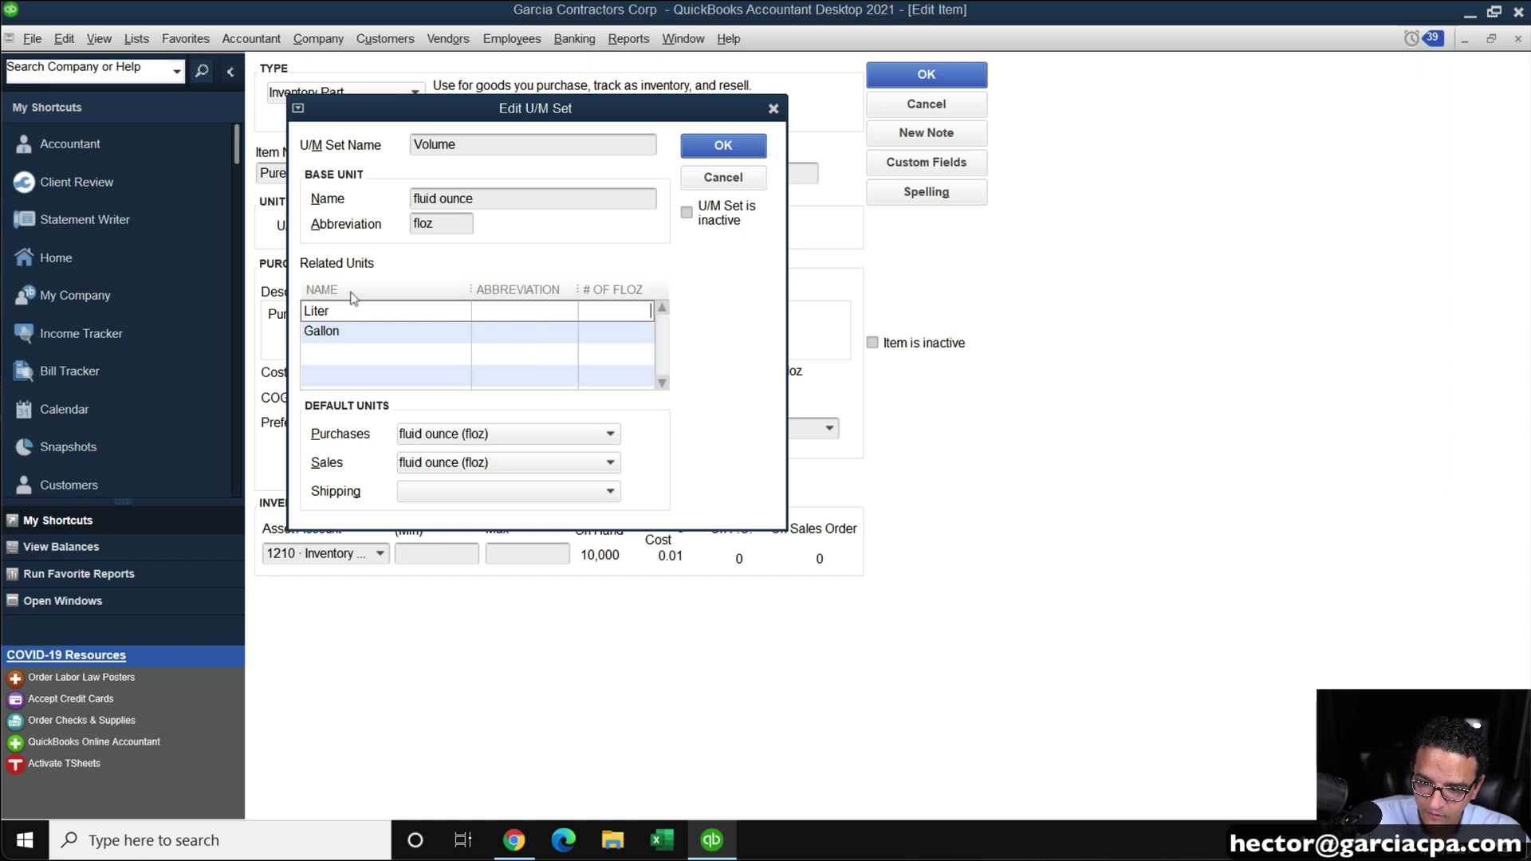
Paste 33.814 as the number of fluid ounces for Liter in the Volume set and give it the abbreviation LT
right_click(599, 309)
click(642, 386)
click(527, 310)
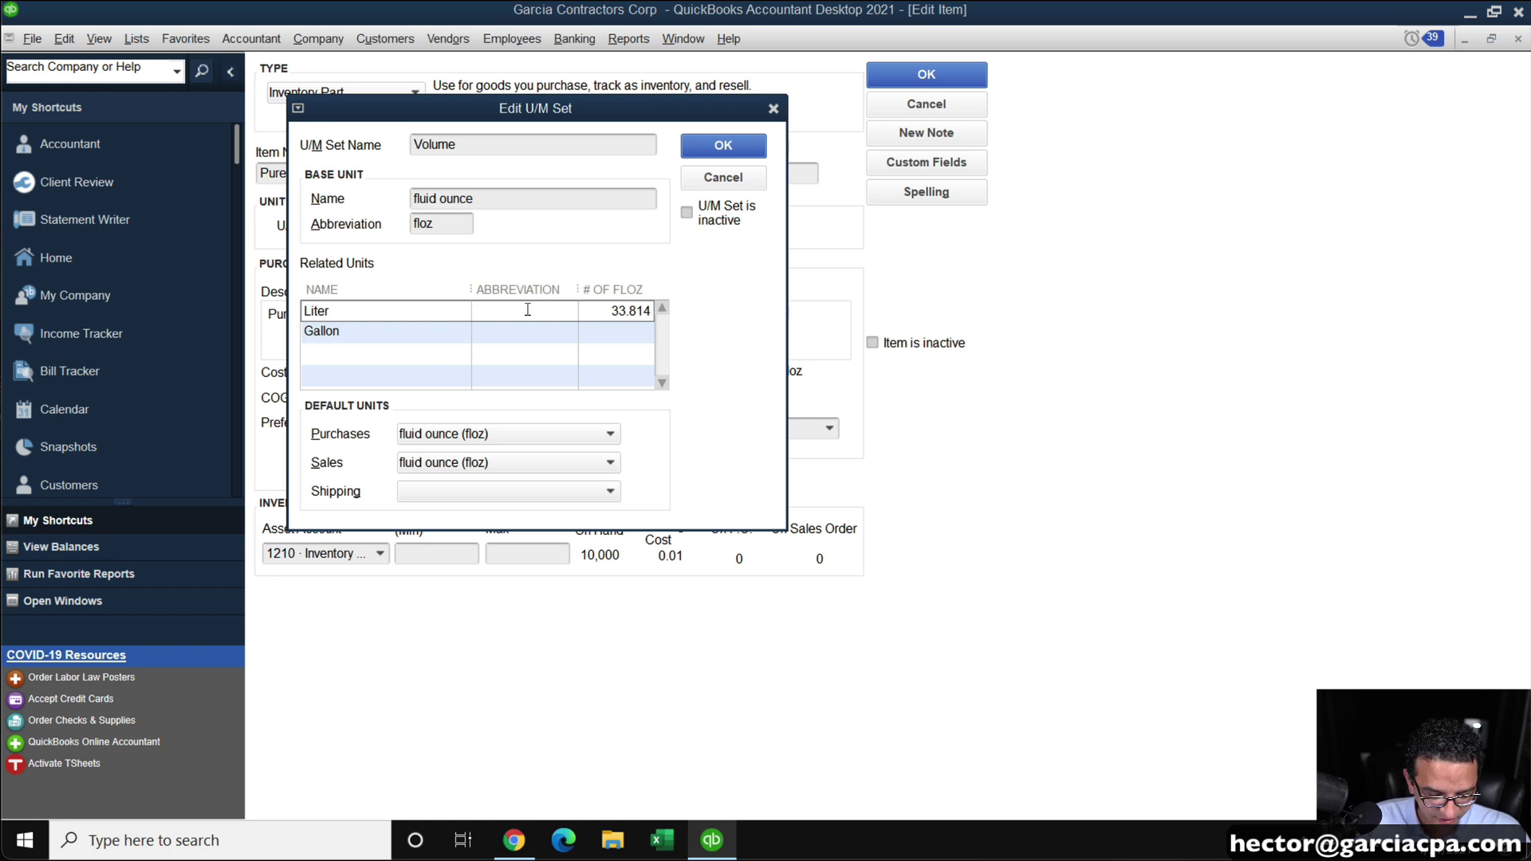
text(L)
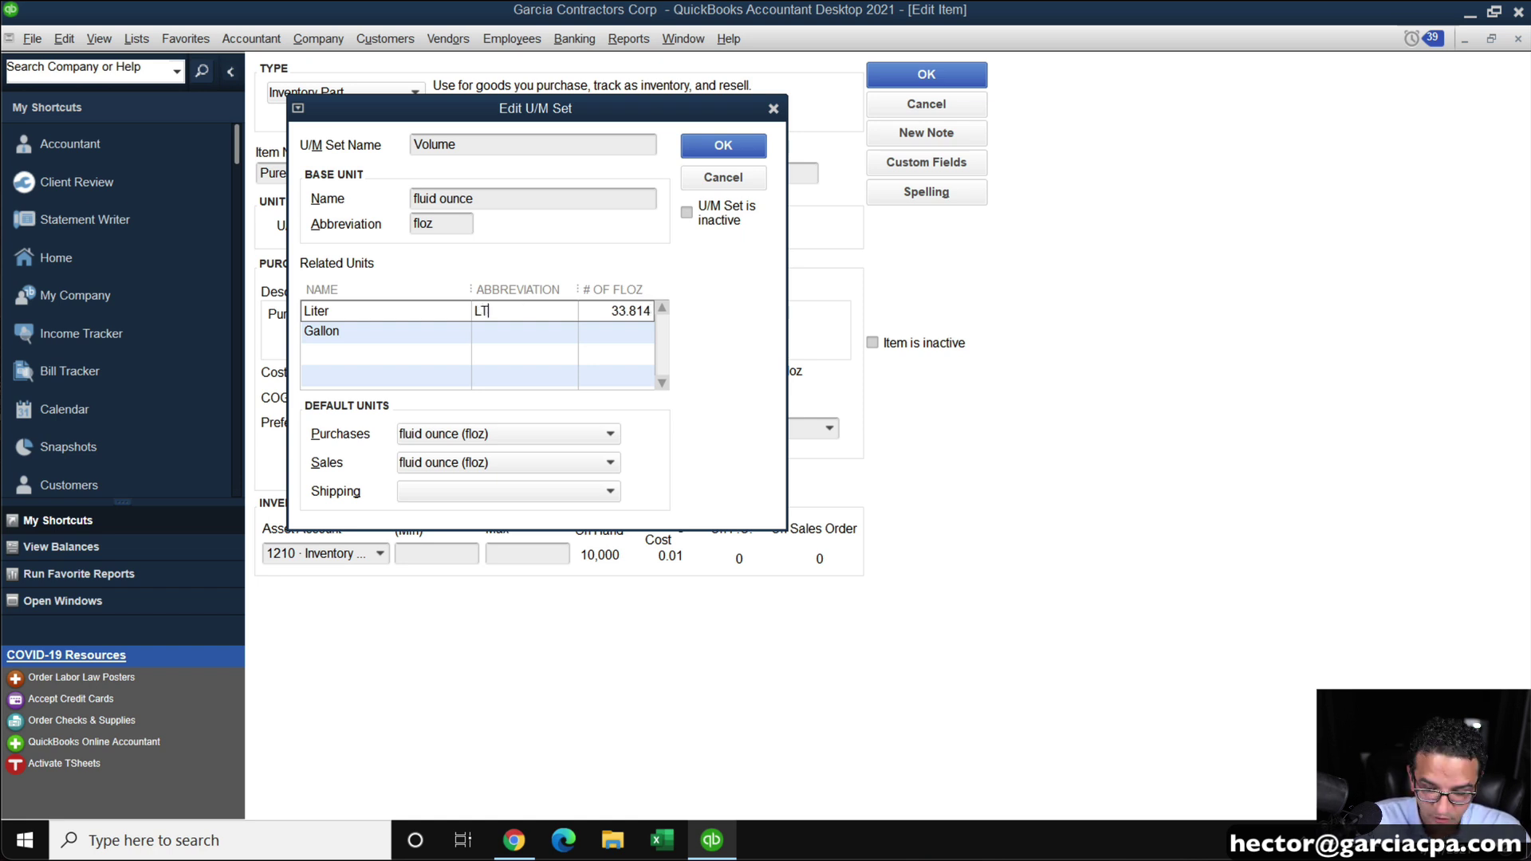
text(T)
click(529, 341)
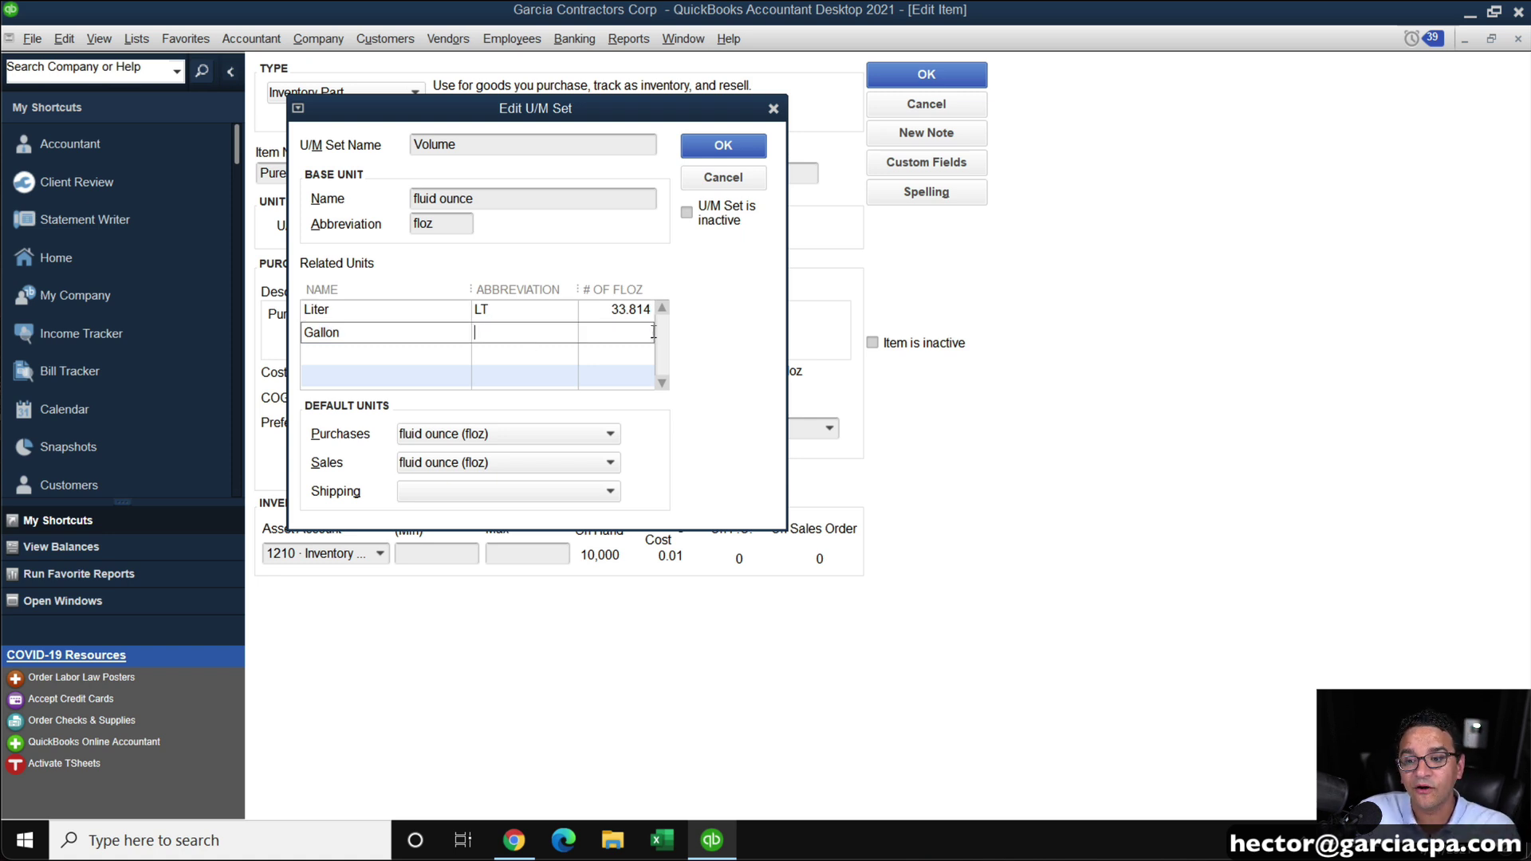
Switch to Chrome and change the Google search to "oz to gallon"
click(514, 839)
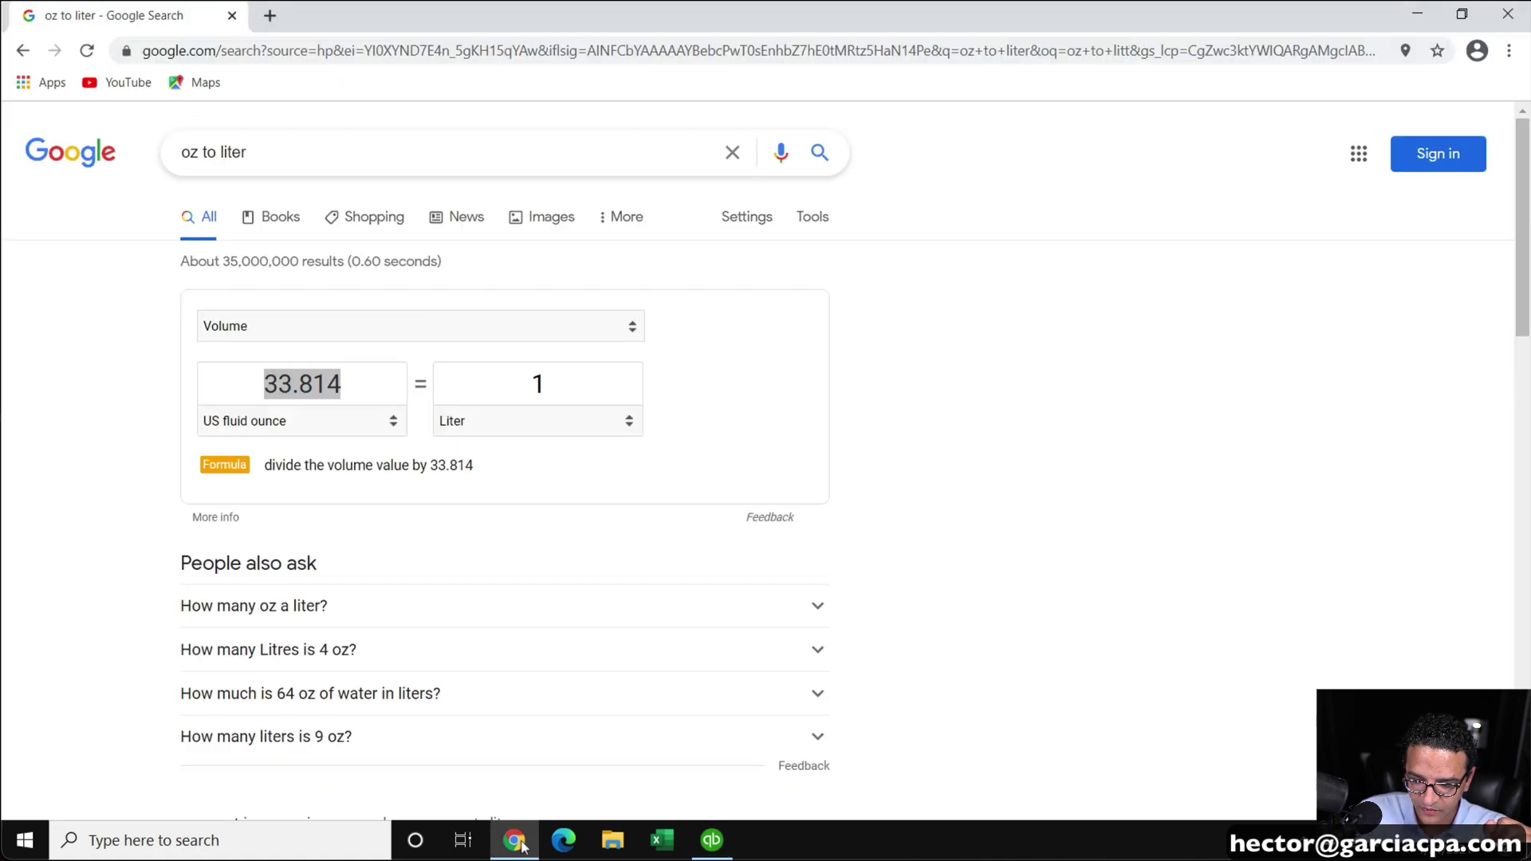
click(533, 423)
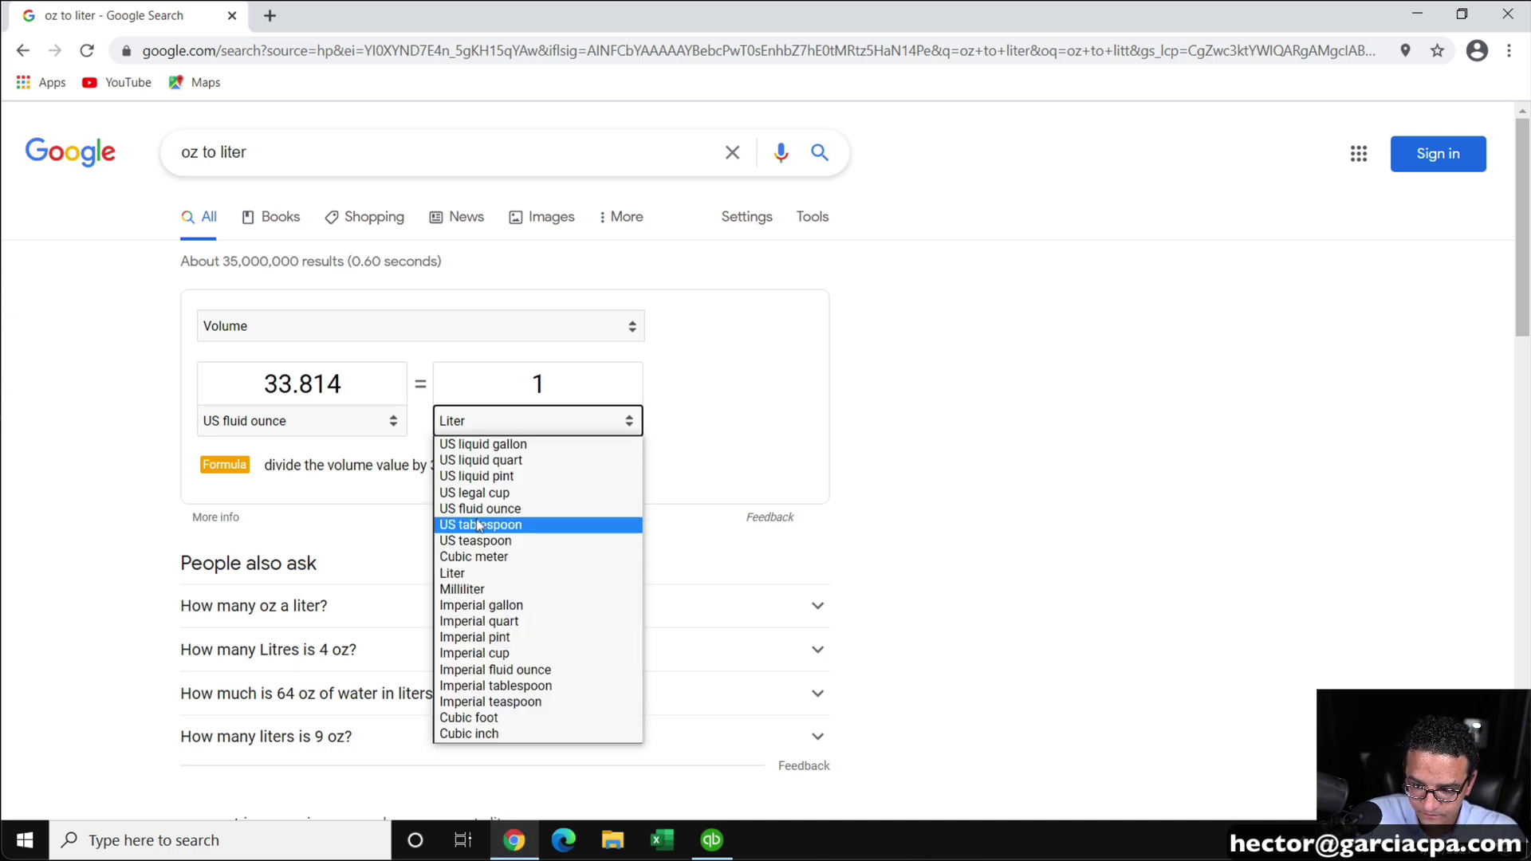
click(371, 188)
click(291, 161)
drag(216, 146, 354, 161)
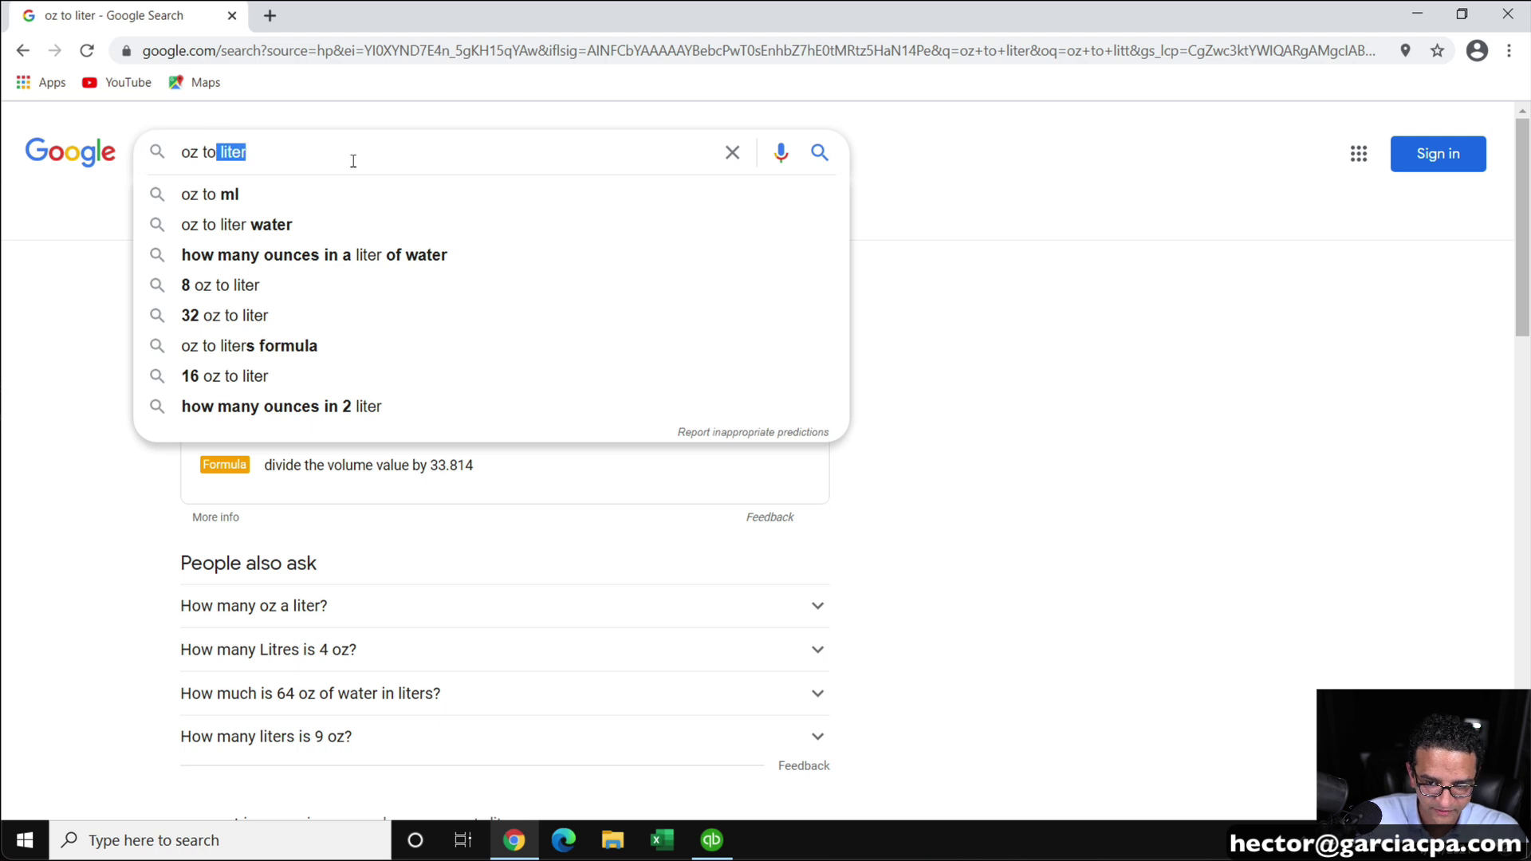
key(BackSpace)
text(gallon)
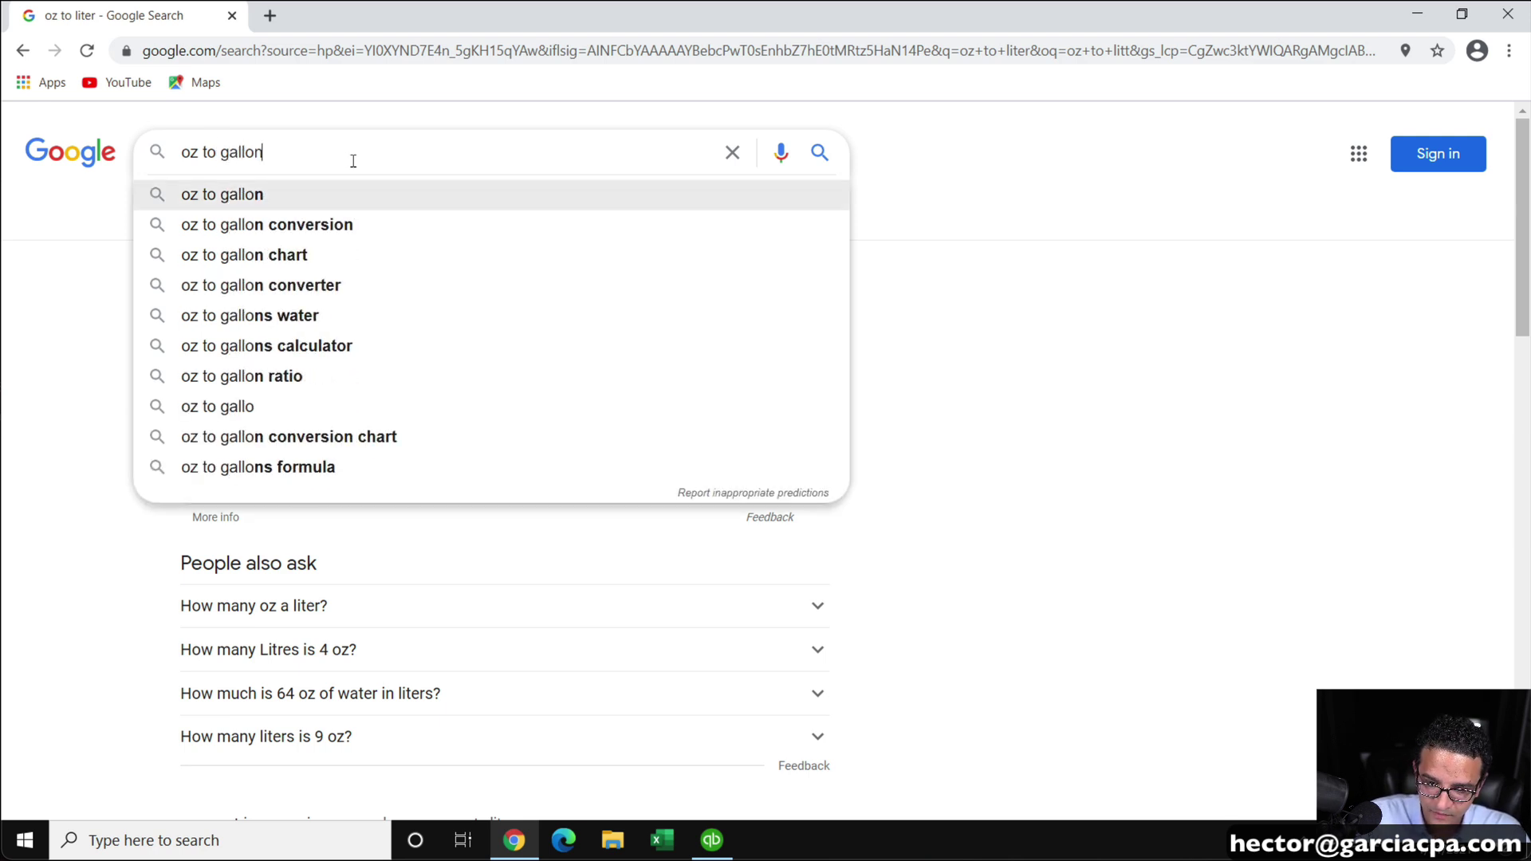
key(Return)
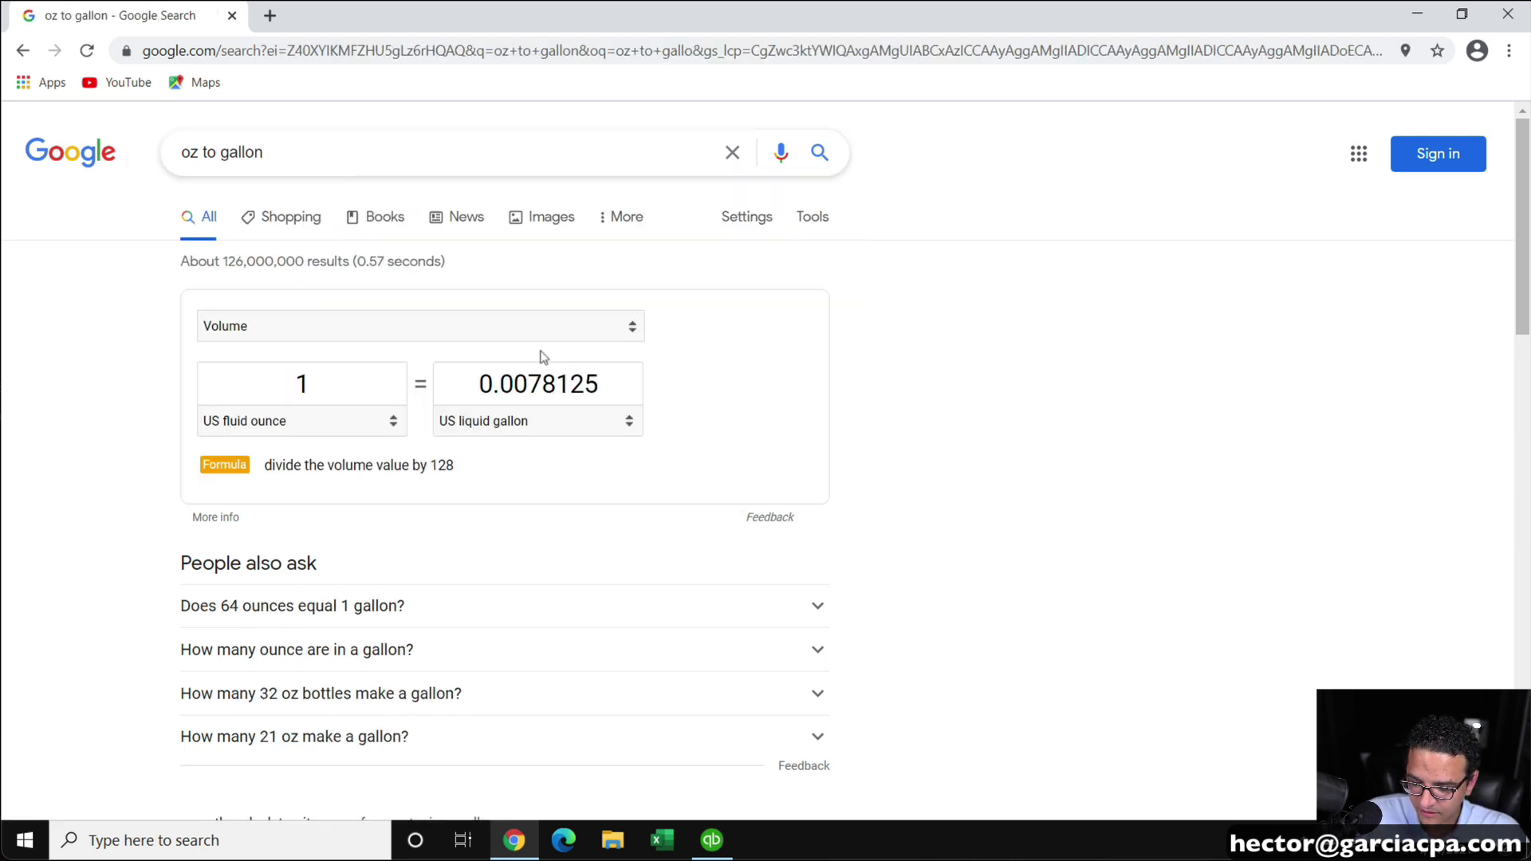
Convert 1 US liquid gallon to US fluid ounces in the unit converter
click(532, 430)
click(533, 434)
double_click(496, 384)
text(1)
double_click(289, 383)
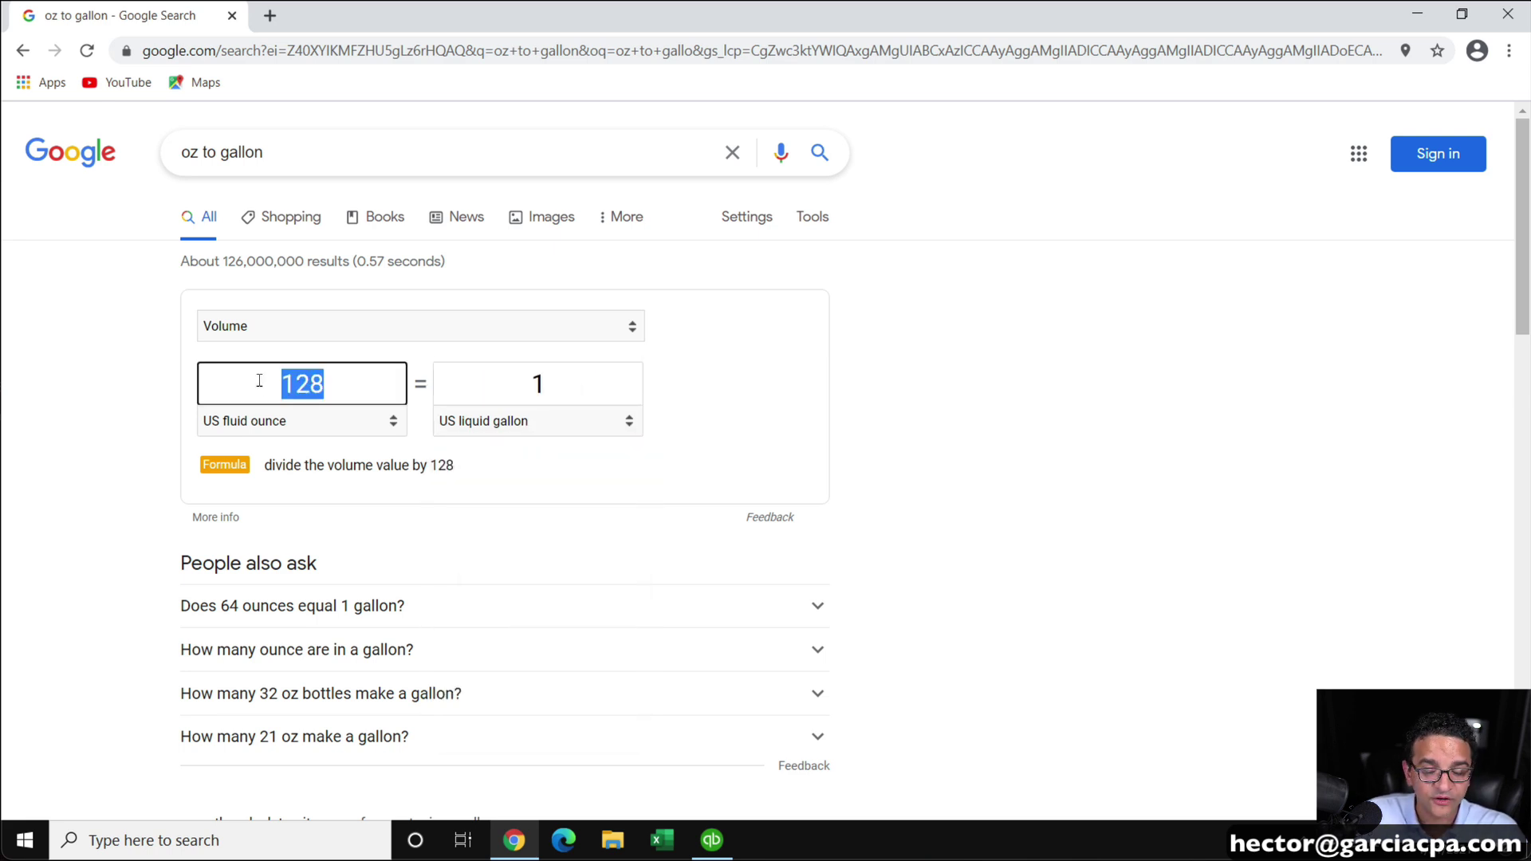
Return to QuickBooks and give the Gallon unit the abbreviation GAL and a conversion of 128 fluid ounces
click(712, 840)
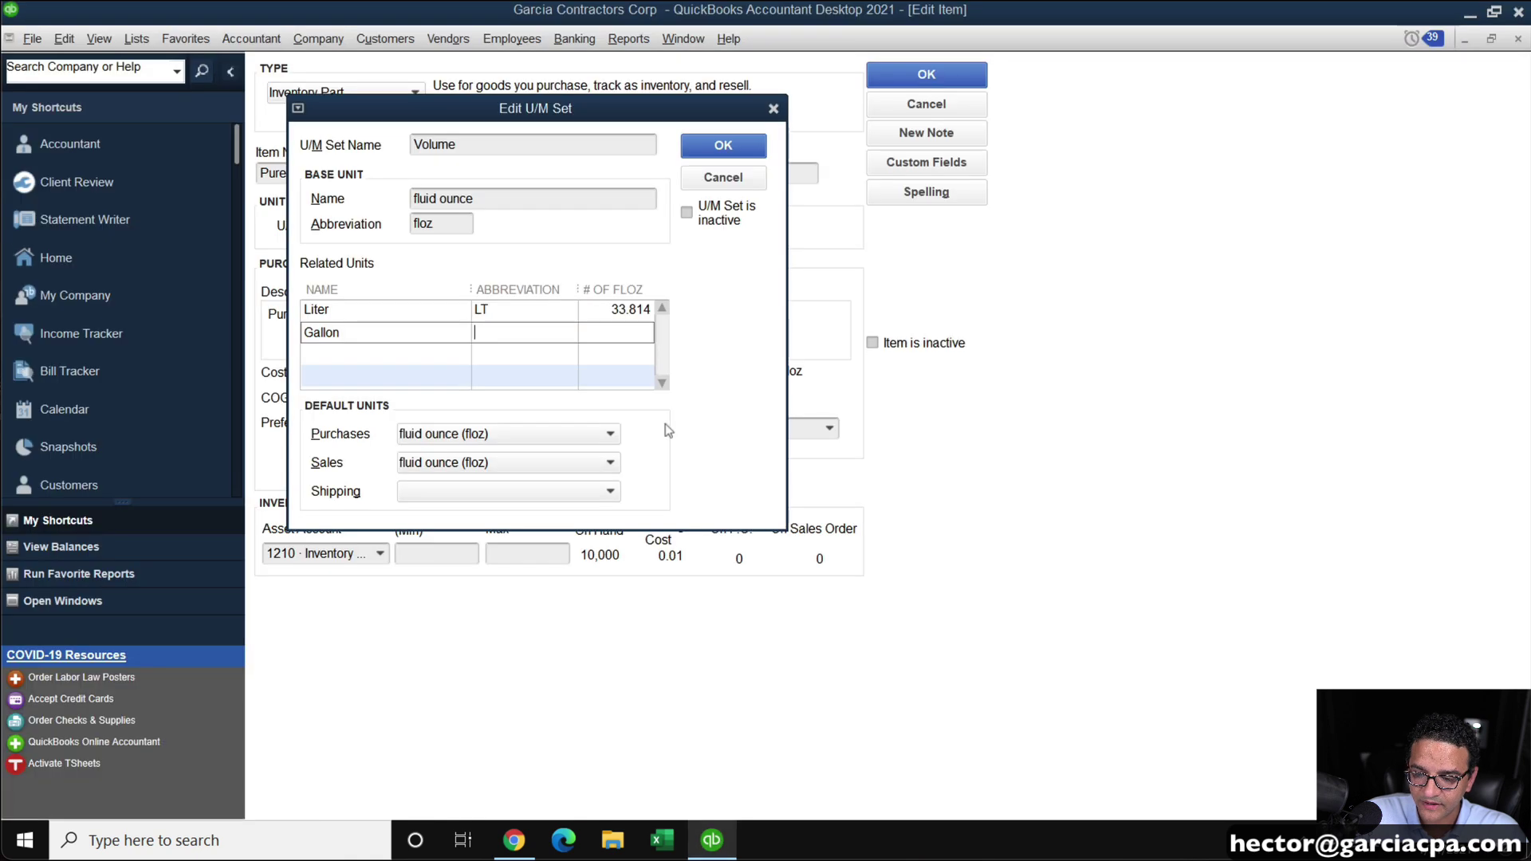
click(505, 329)
text(GAL)
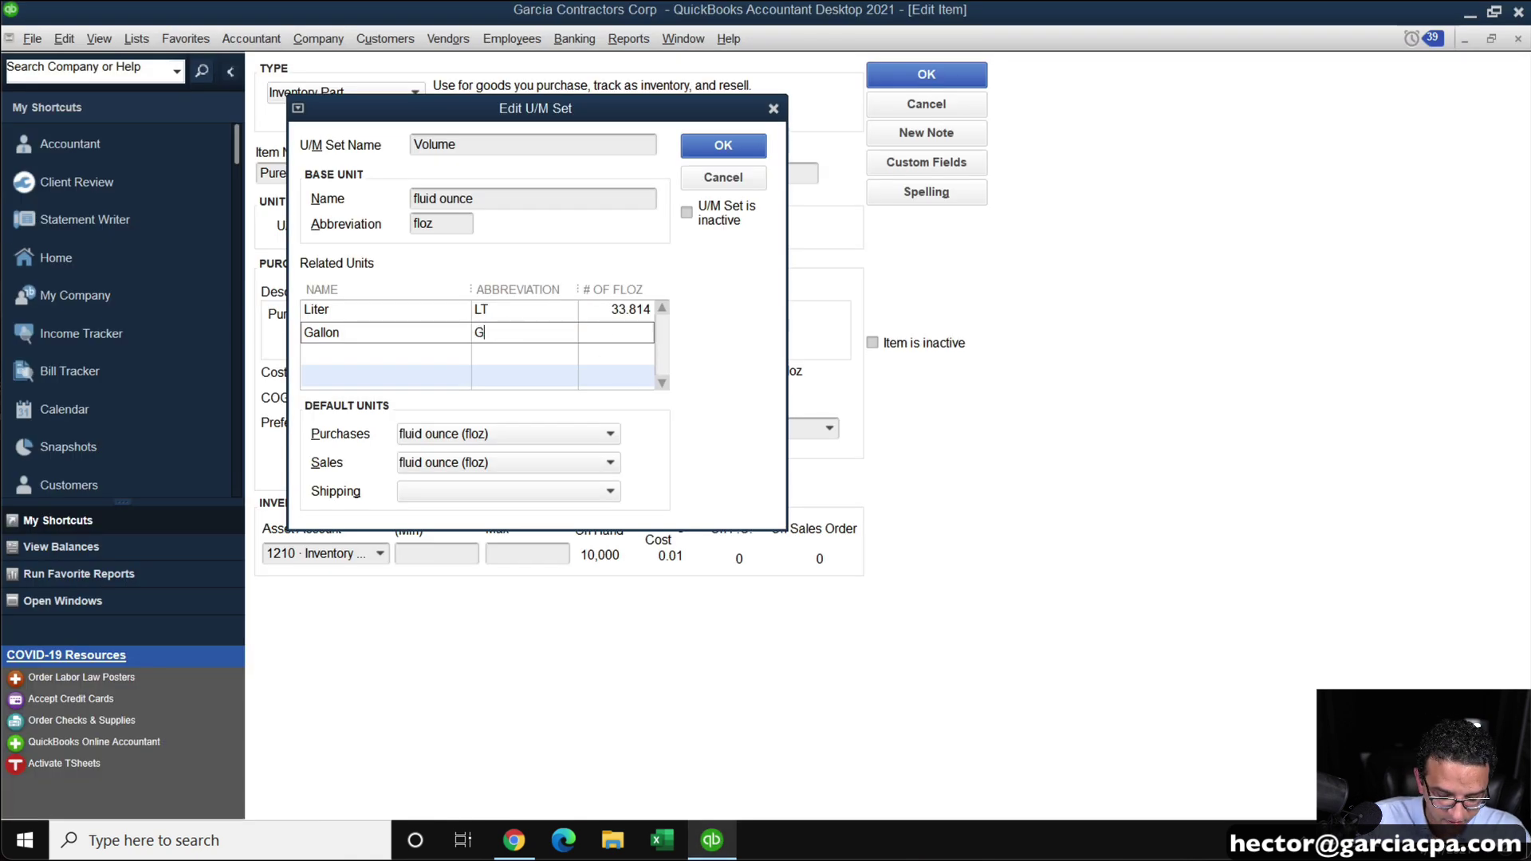
key(Tab)
text(128)
key(Tab)
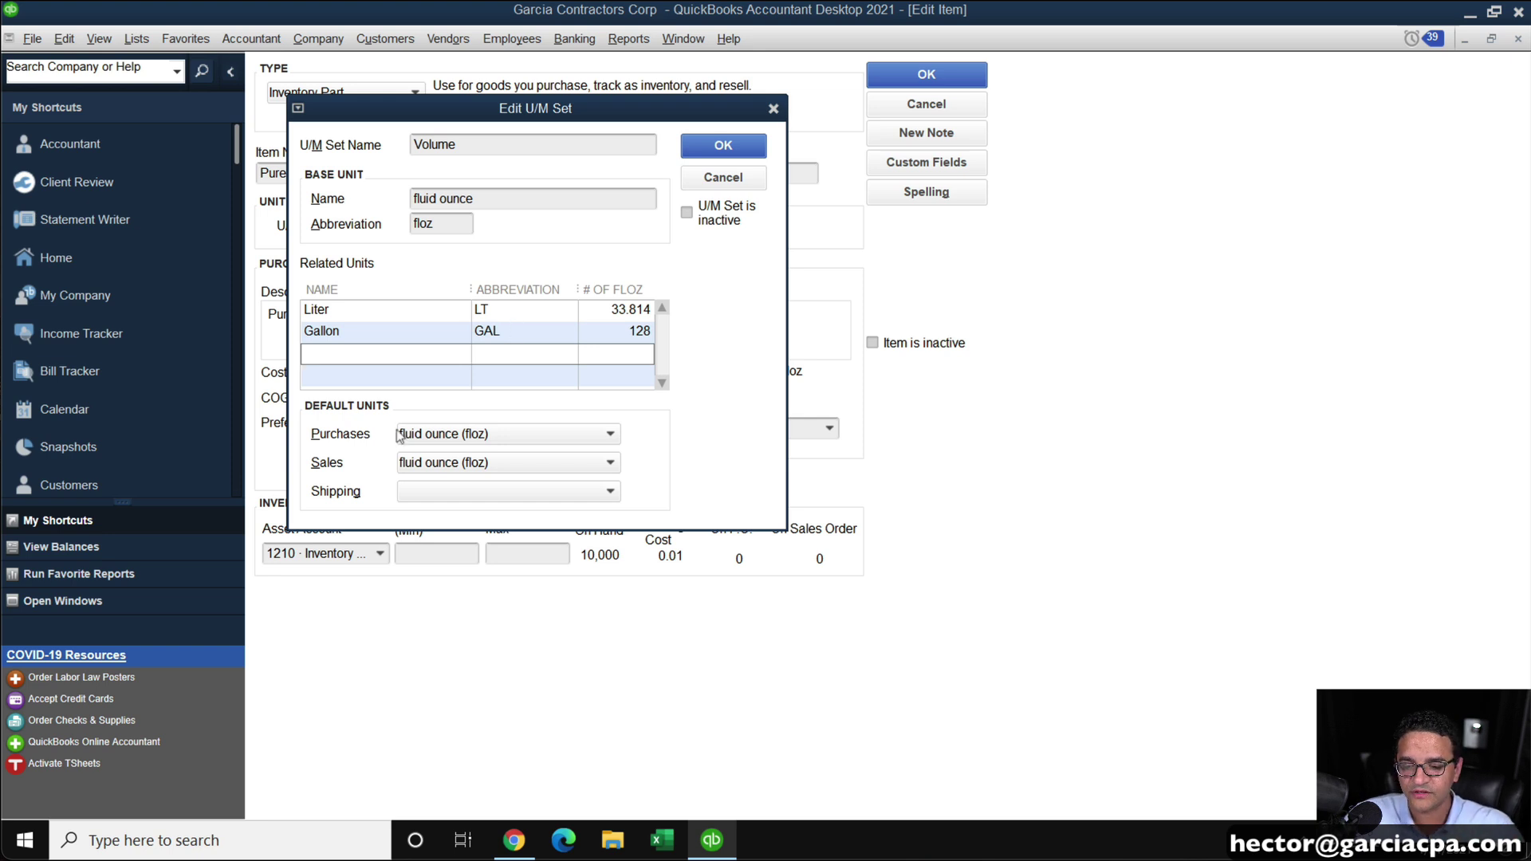
Set the default purchases unit to Gallon and the sales and shipping units to Liter, then save the Volume set and the Pure OJ item
click(482, 437)
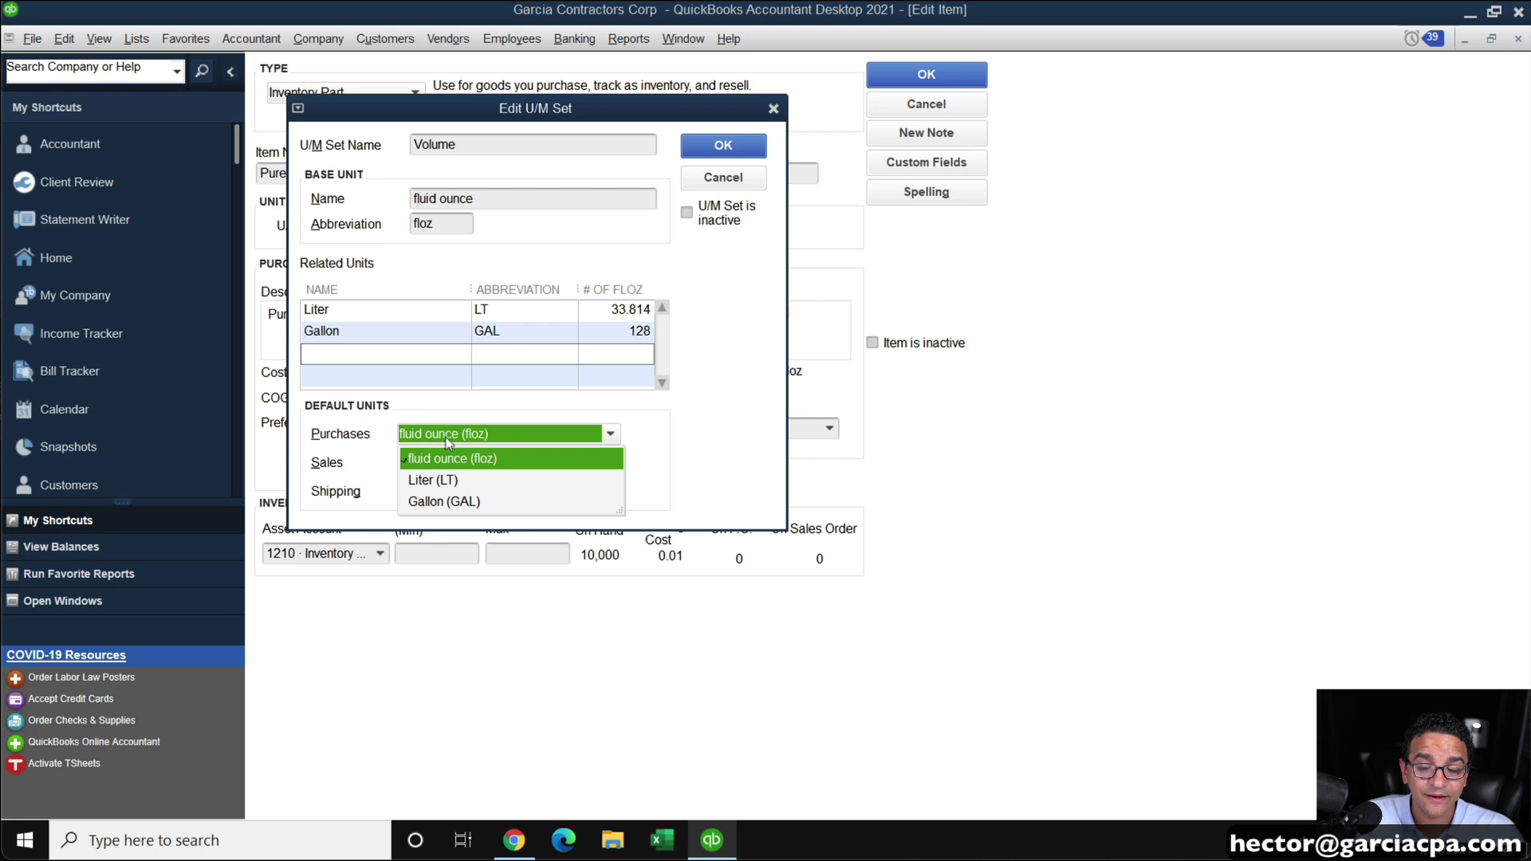
click(444, 501)
click(437, 460)
click(437, 460)
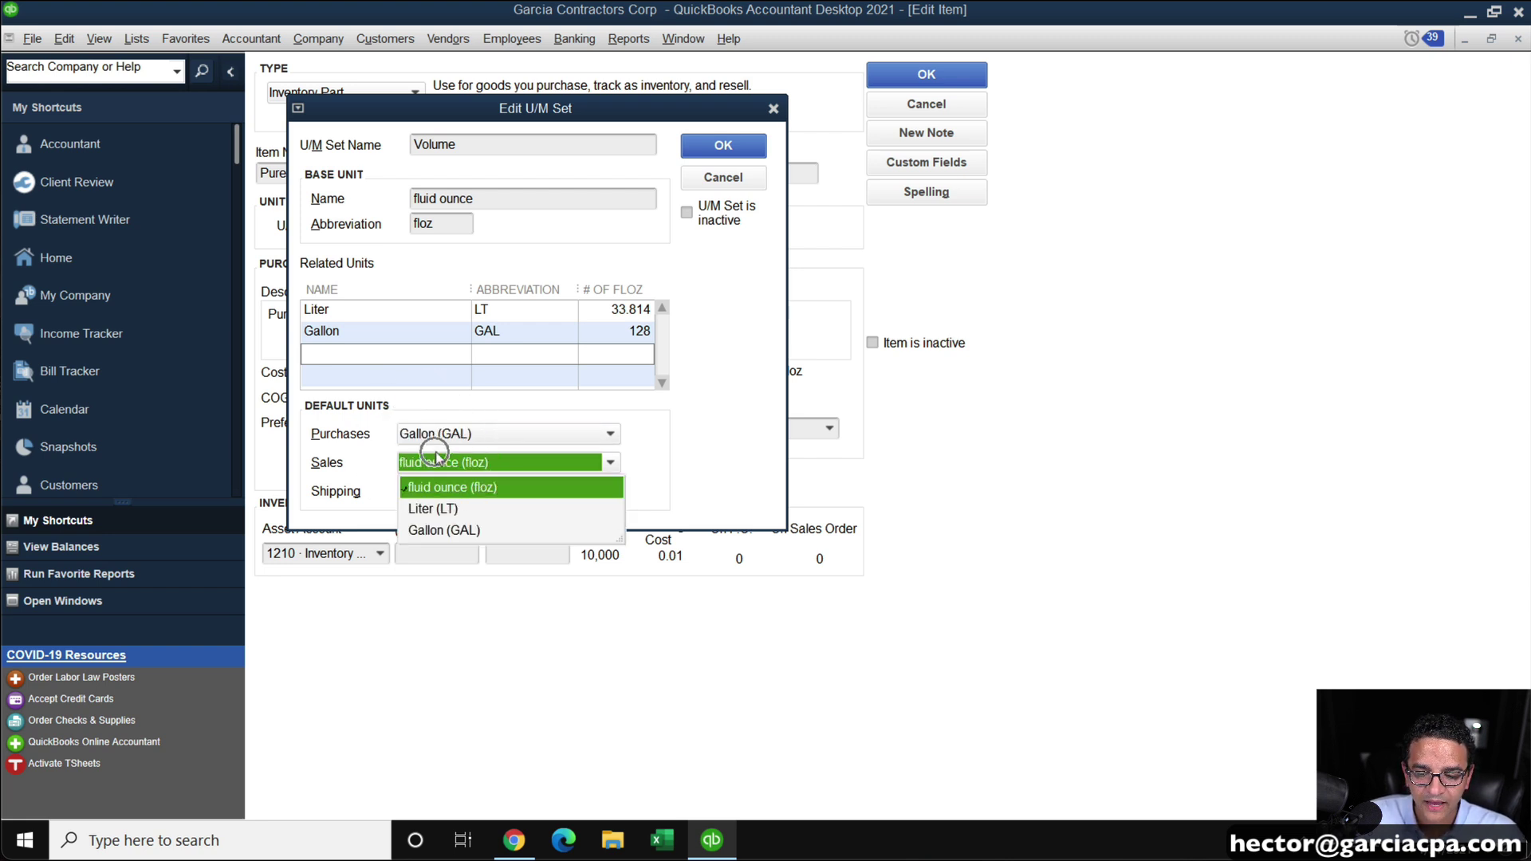
click(449, 508)
click(457, 494)
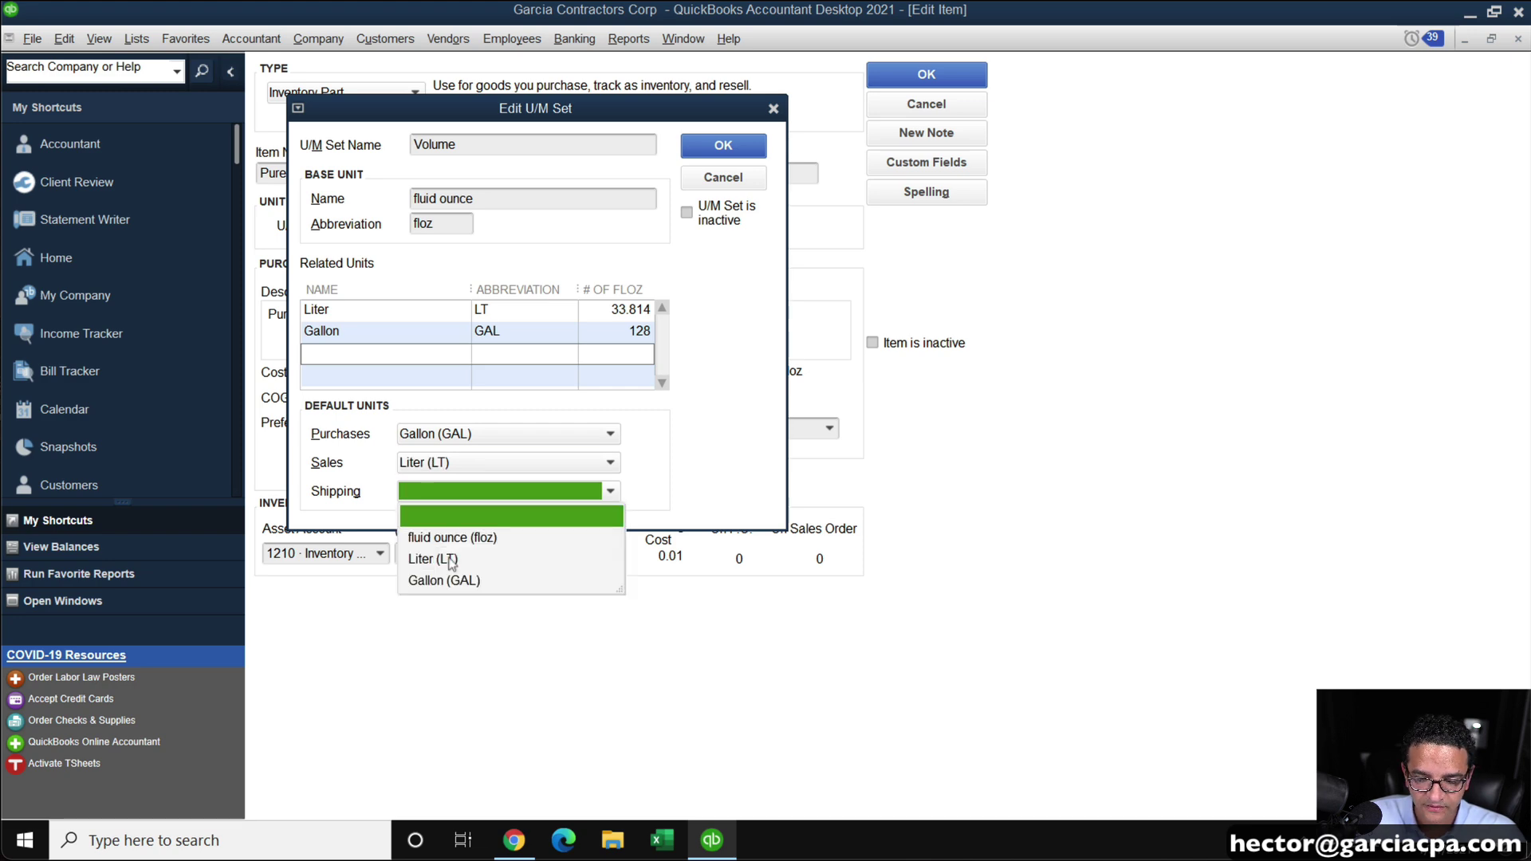
click(452, 560)
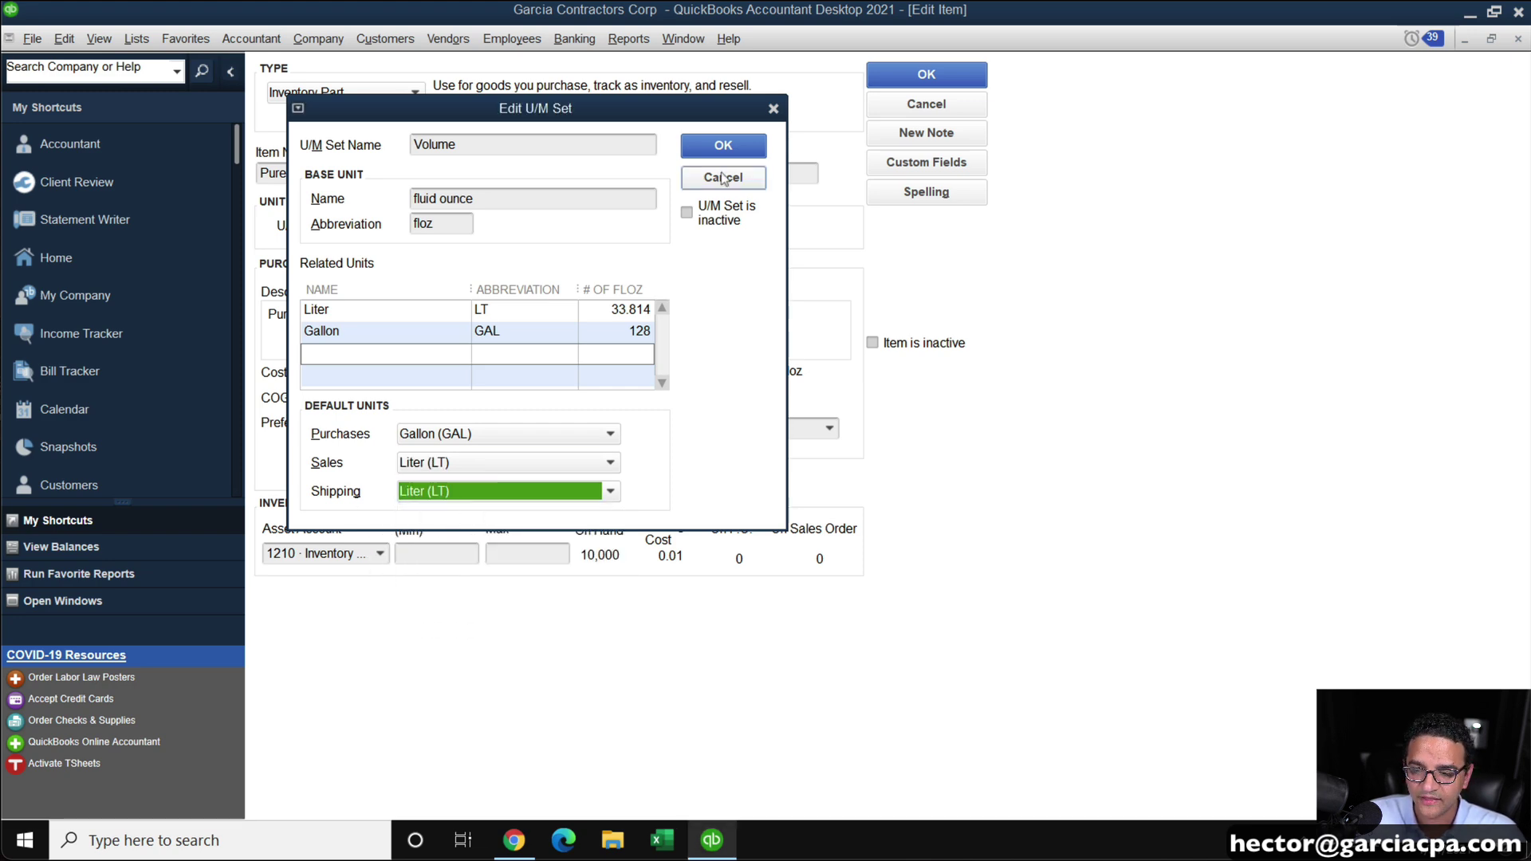
click(716, 146)
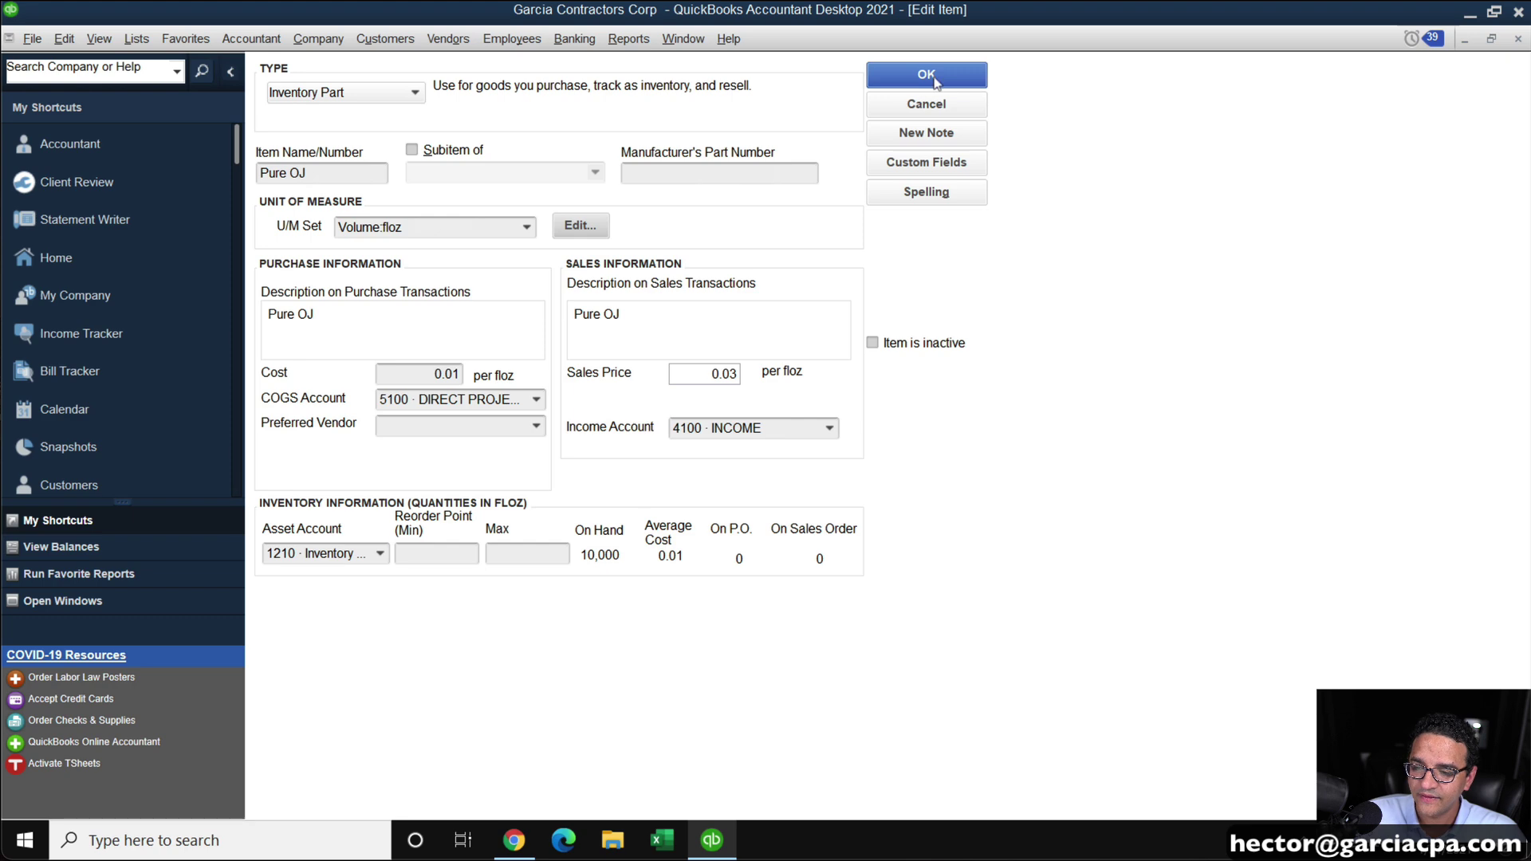
click(925, 75)
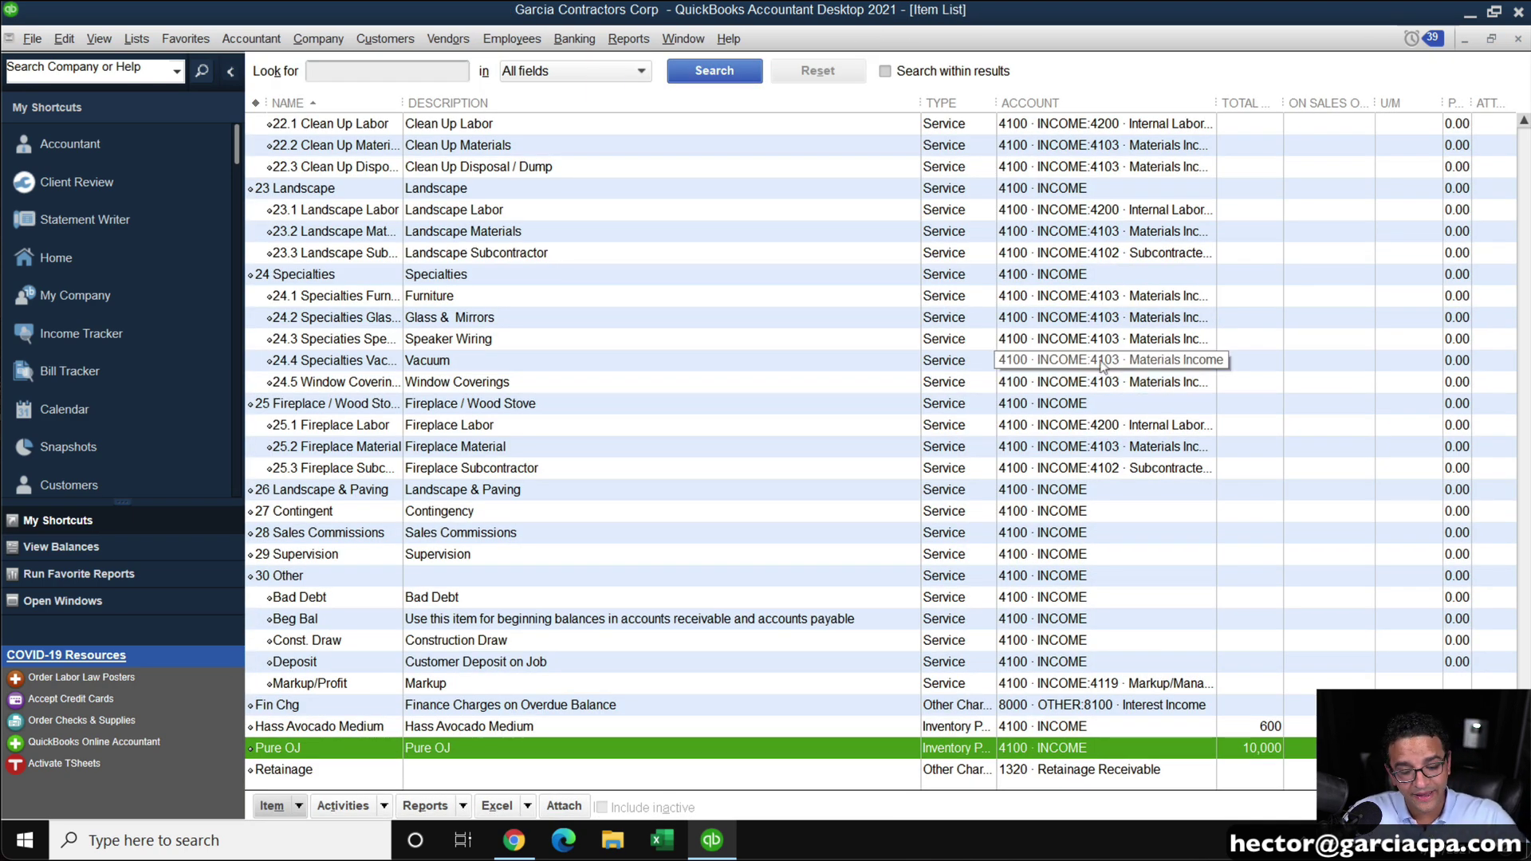
Close the Item List, start a new vendor bill, and select the first existing vendor listed
key(Escape)
click(440, 42)
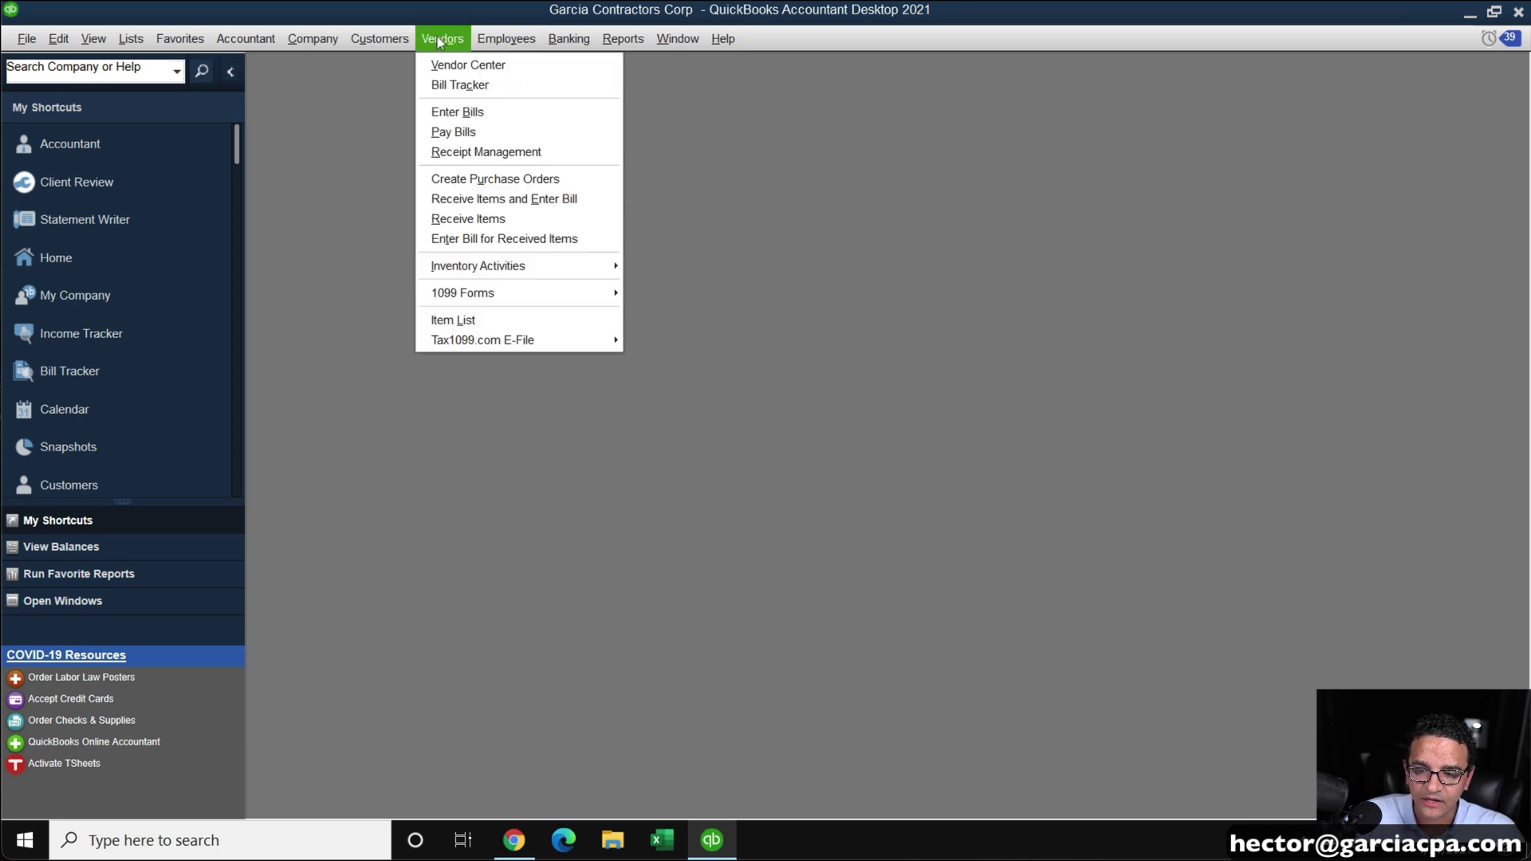
click(459, 110)
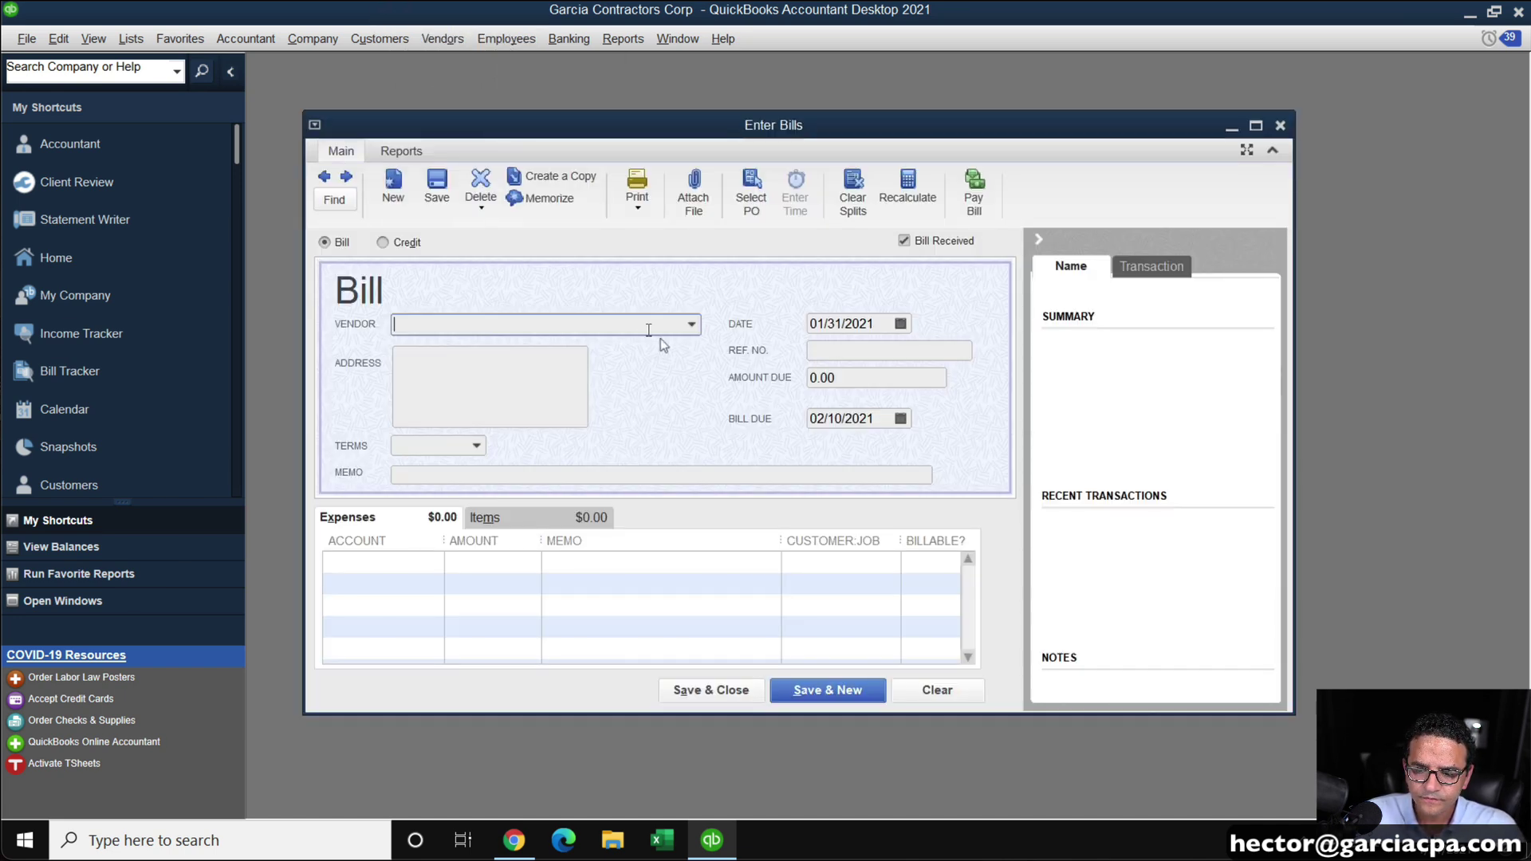
click(661, 329)
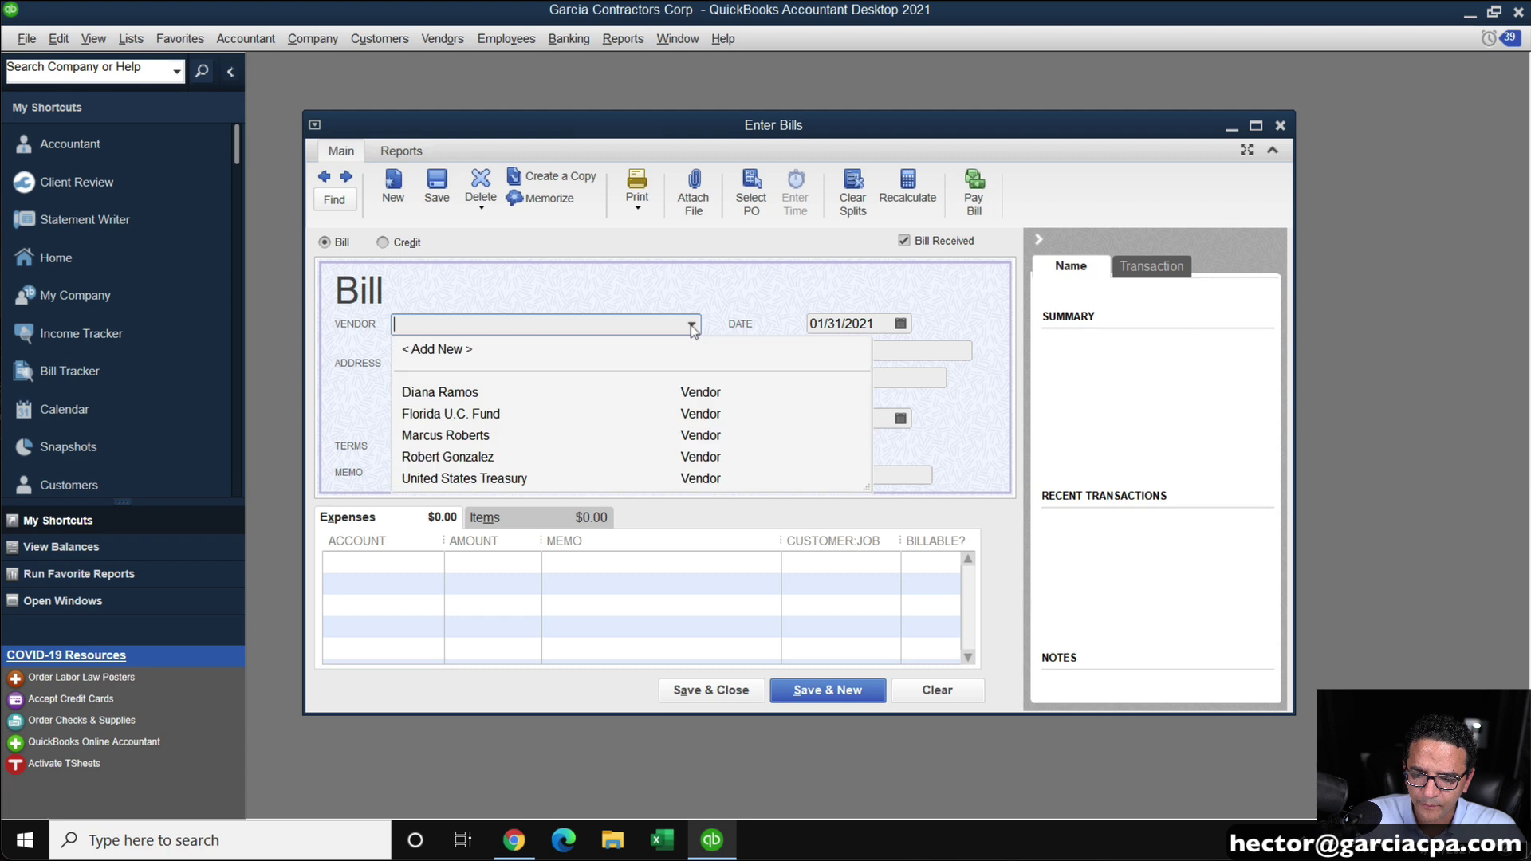
click(435, 394)
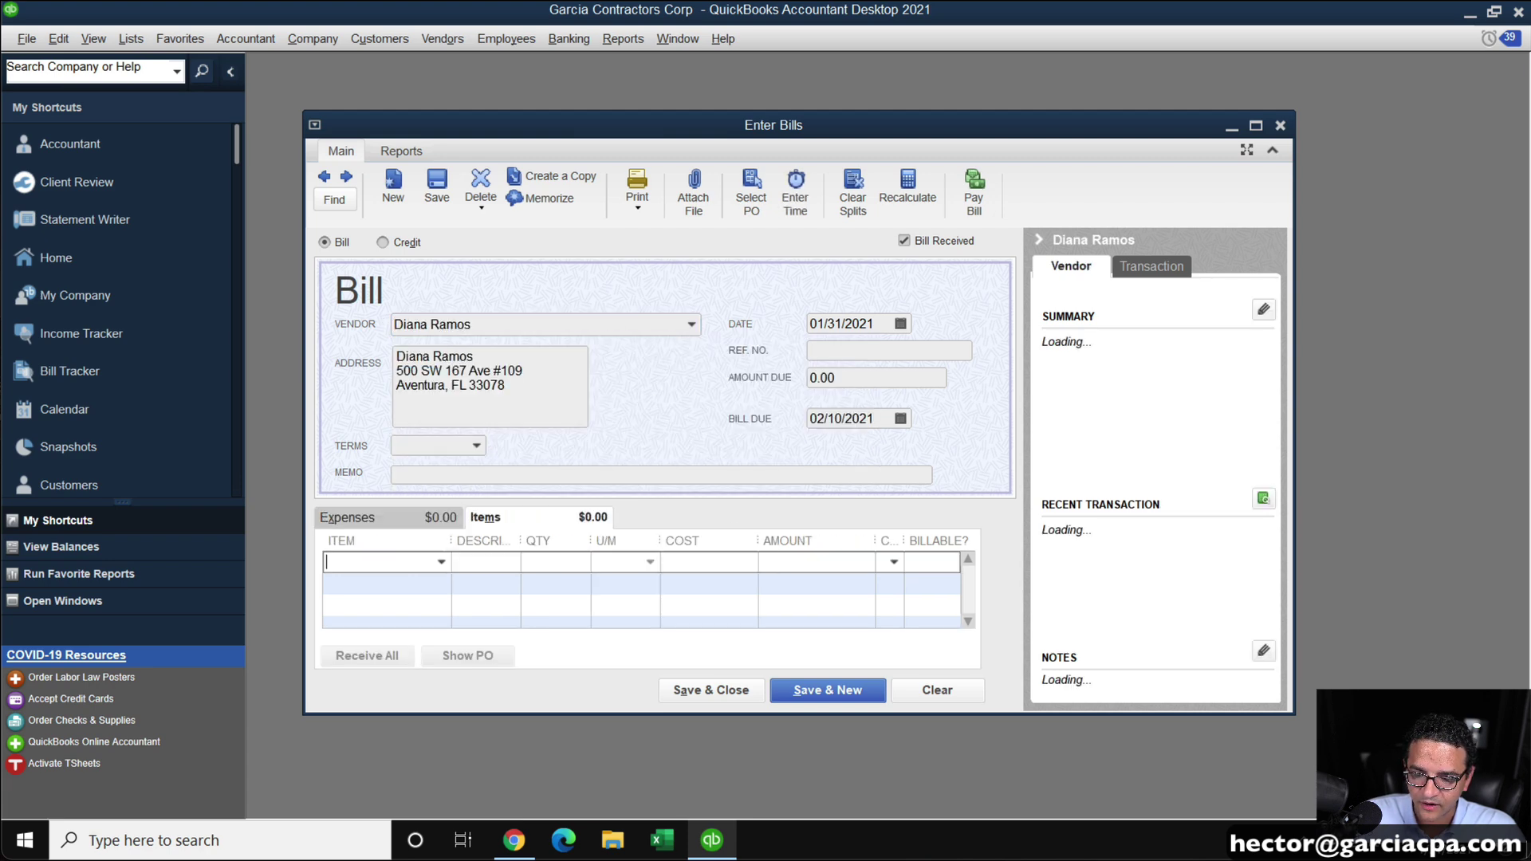
Maximize the bill window, add Pure OJ on the first item line, and view its available unit conversions
click(1256, 125)
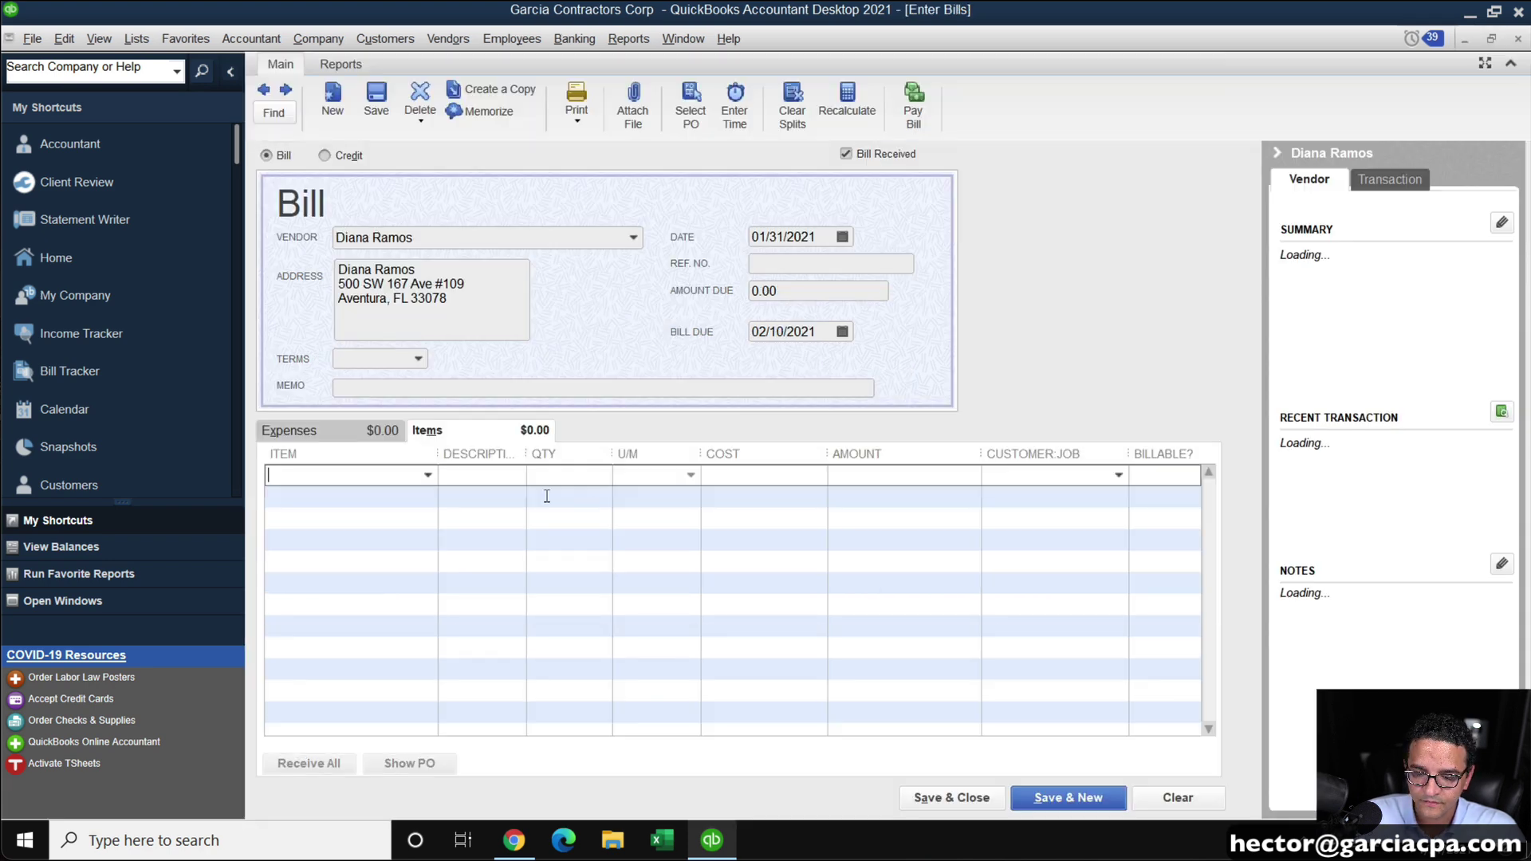
click(427, 477)
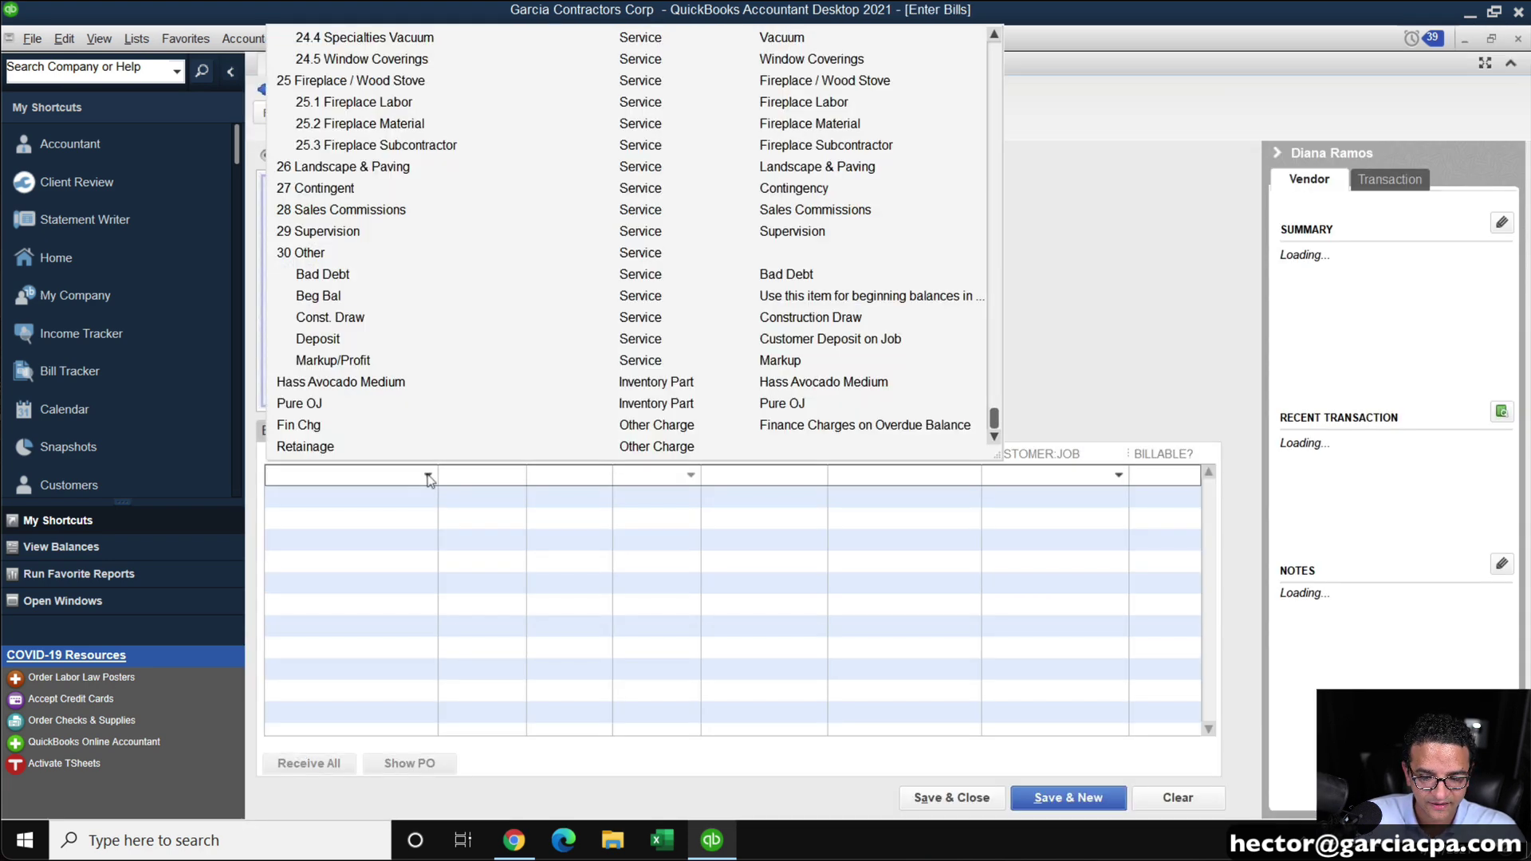
click(314, 403)
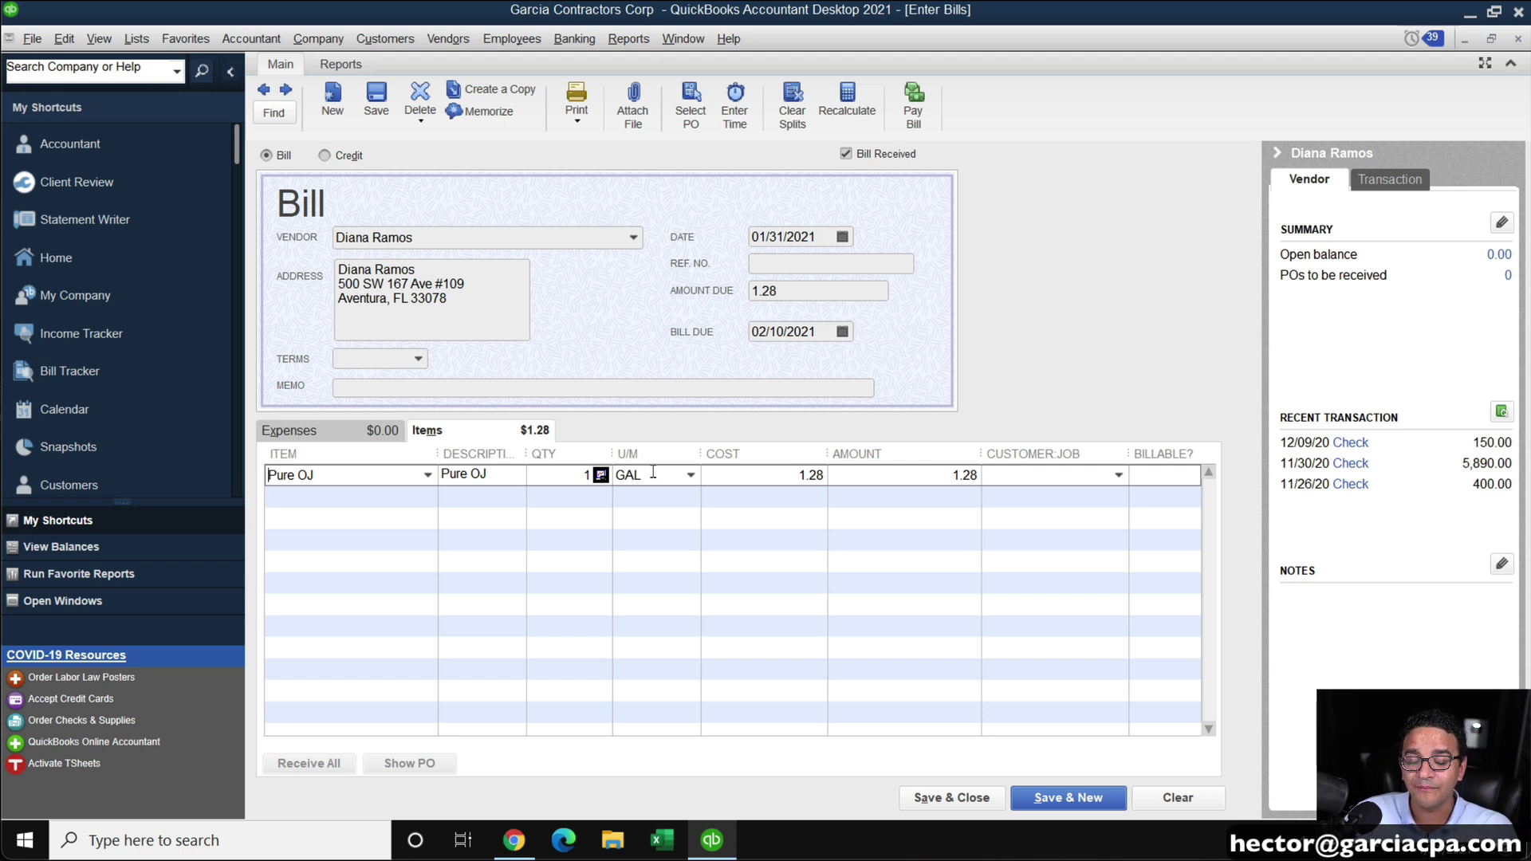
click(691, 476)
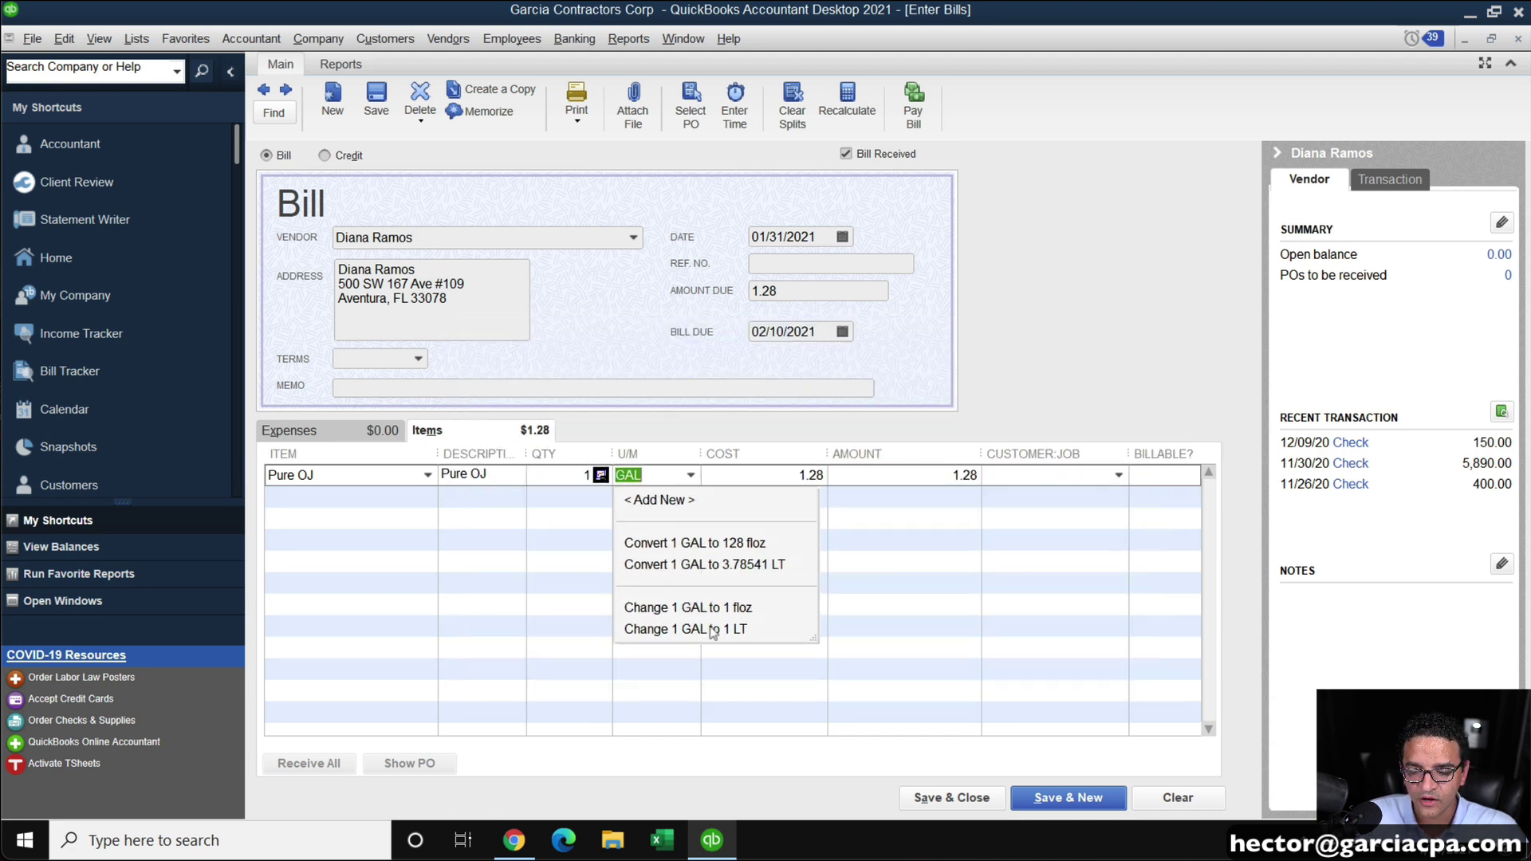
click(772, 436)
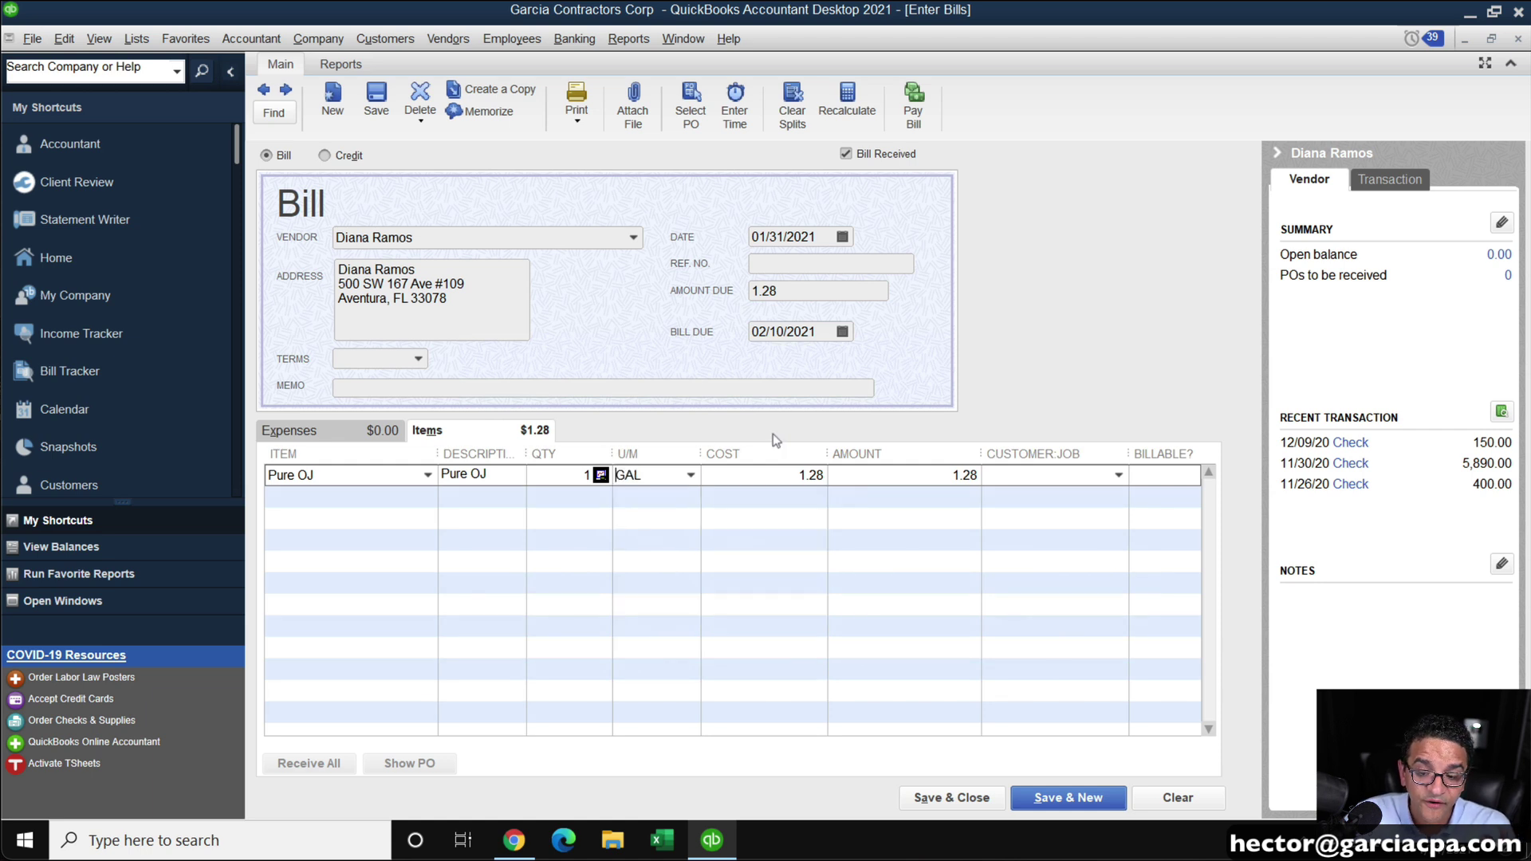
Set the Pure OJ quantity to 50 GAL and convert it to the equivalent 6,400 fluid ounces
click(572, 476)
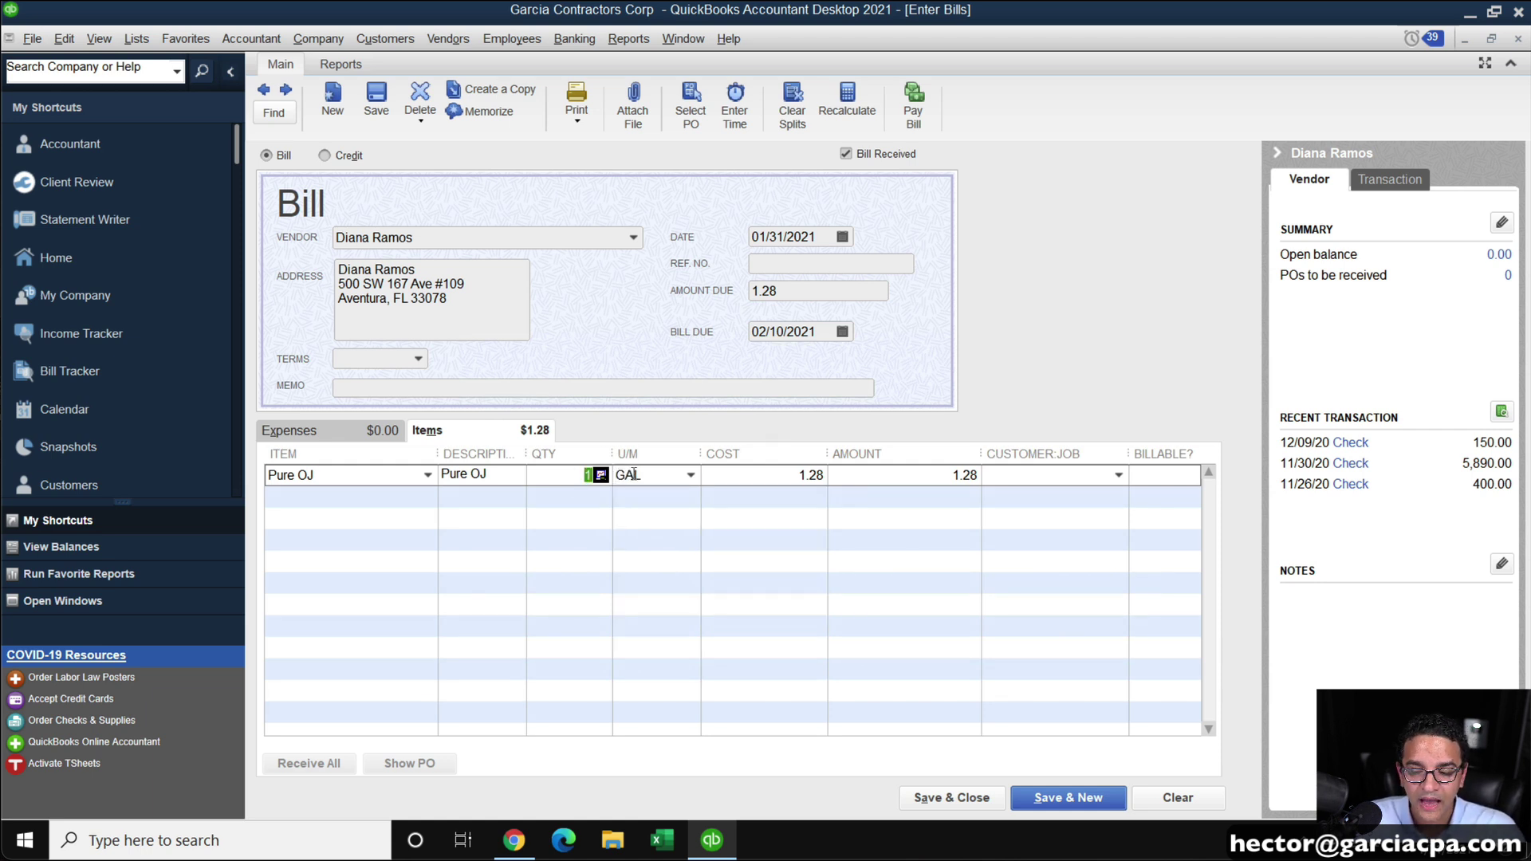
text(50)
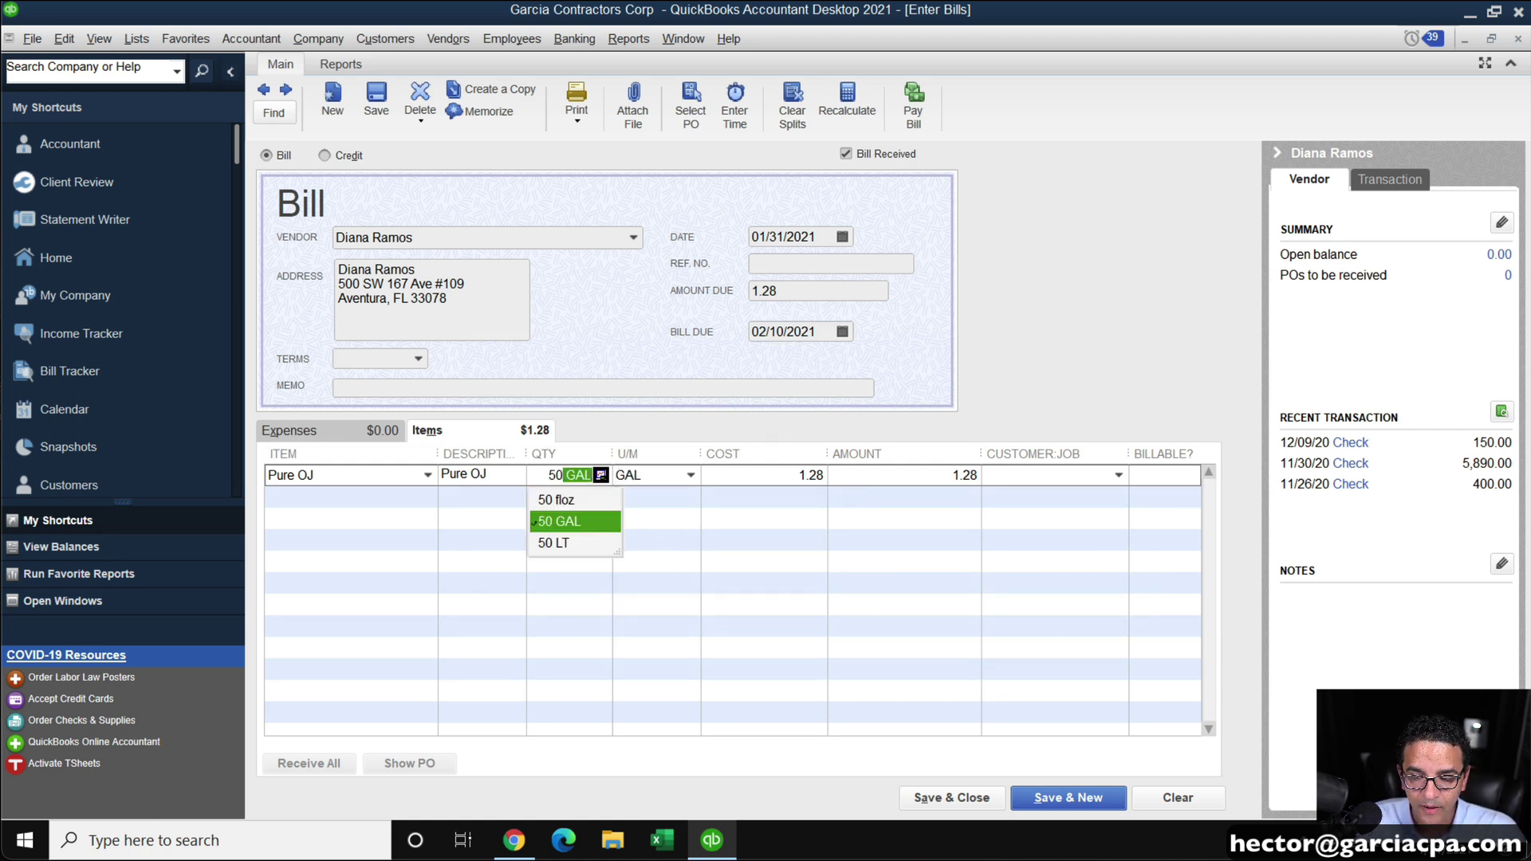
key(Tab)
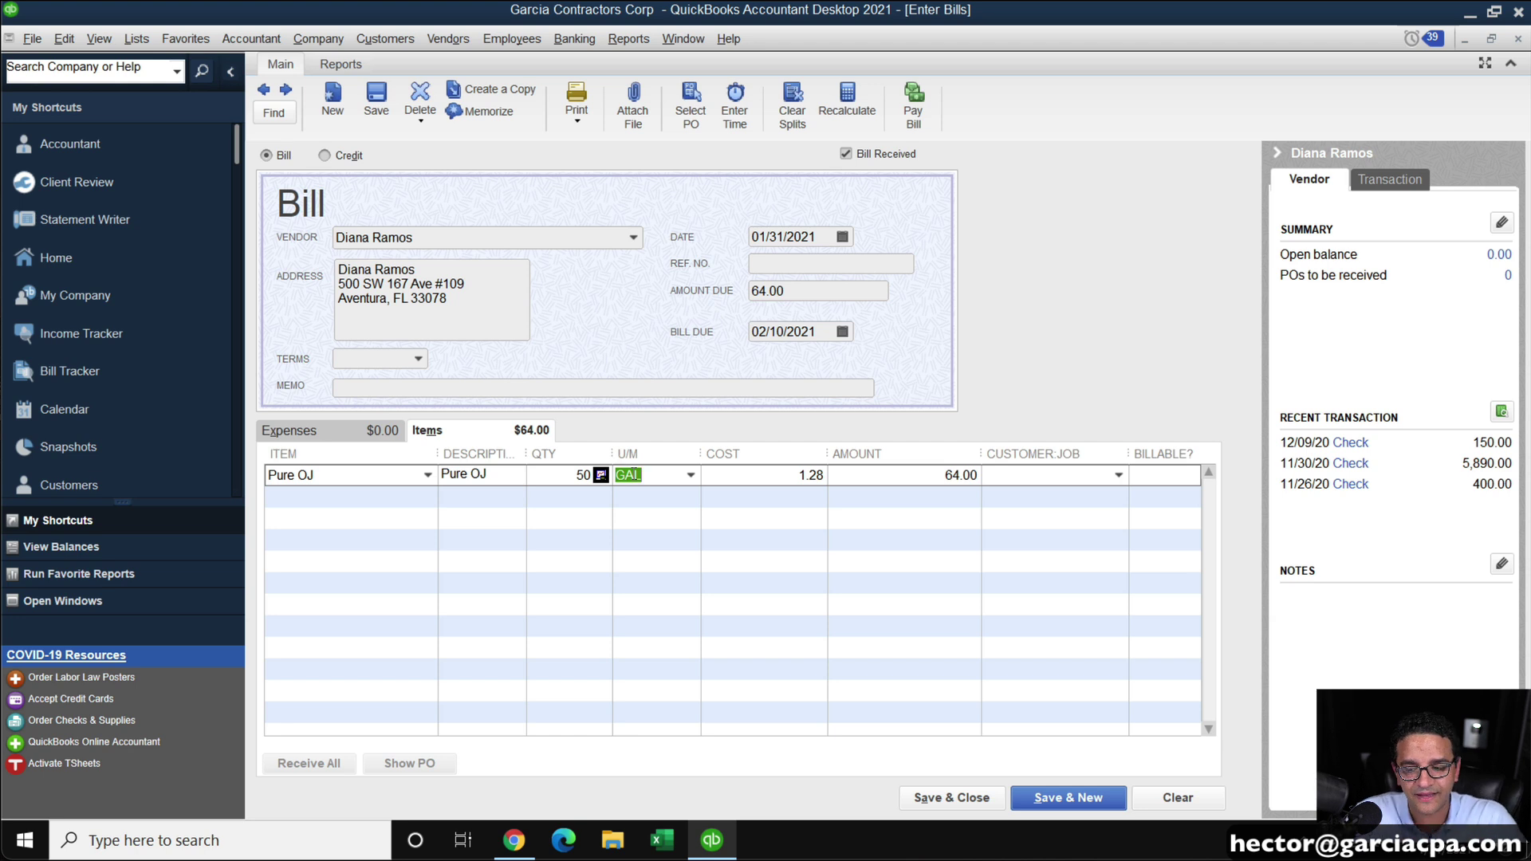
click(691, 474)
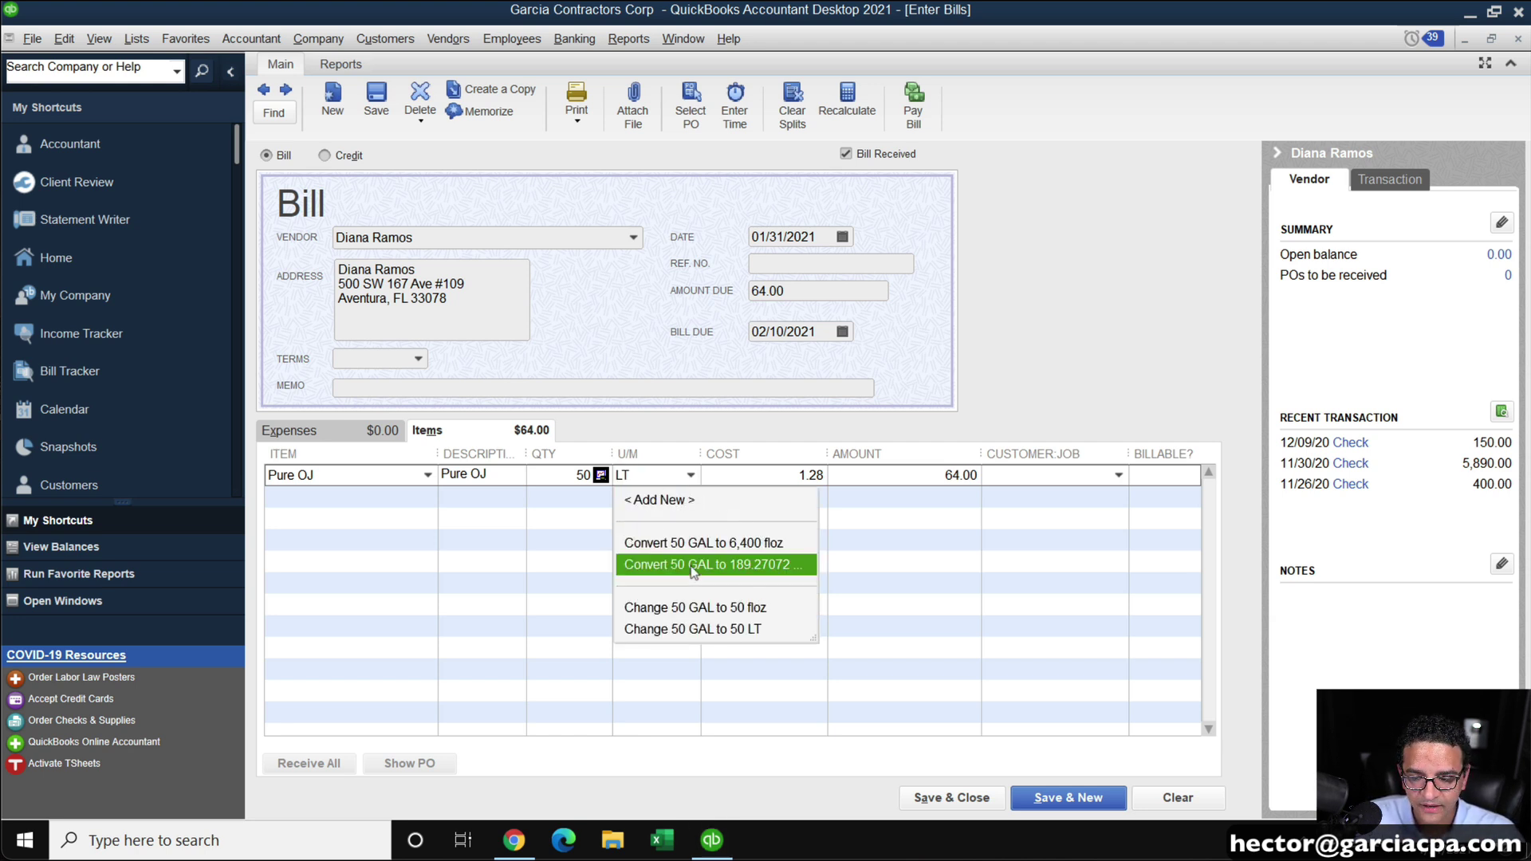
click(698, 547)
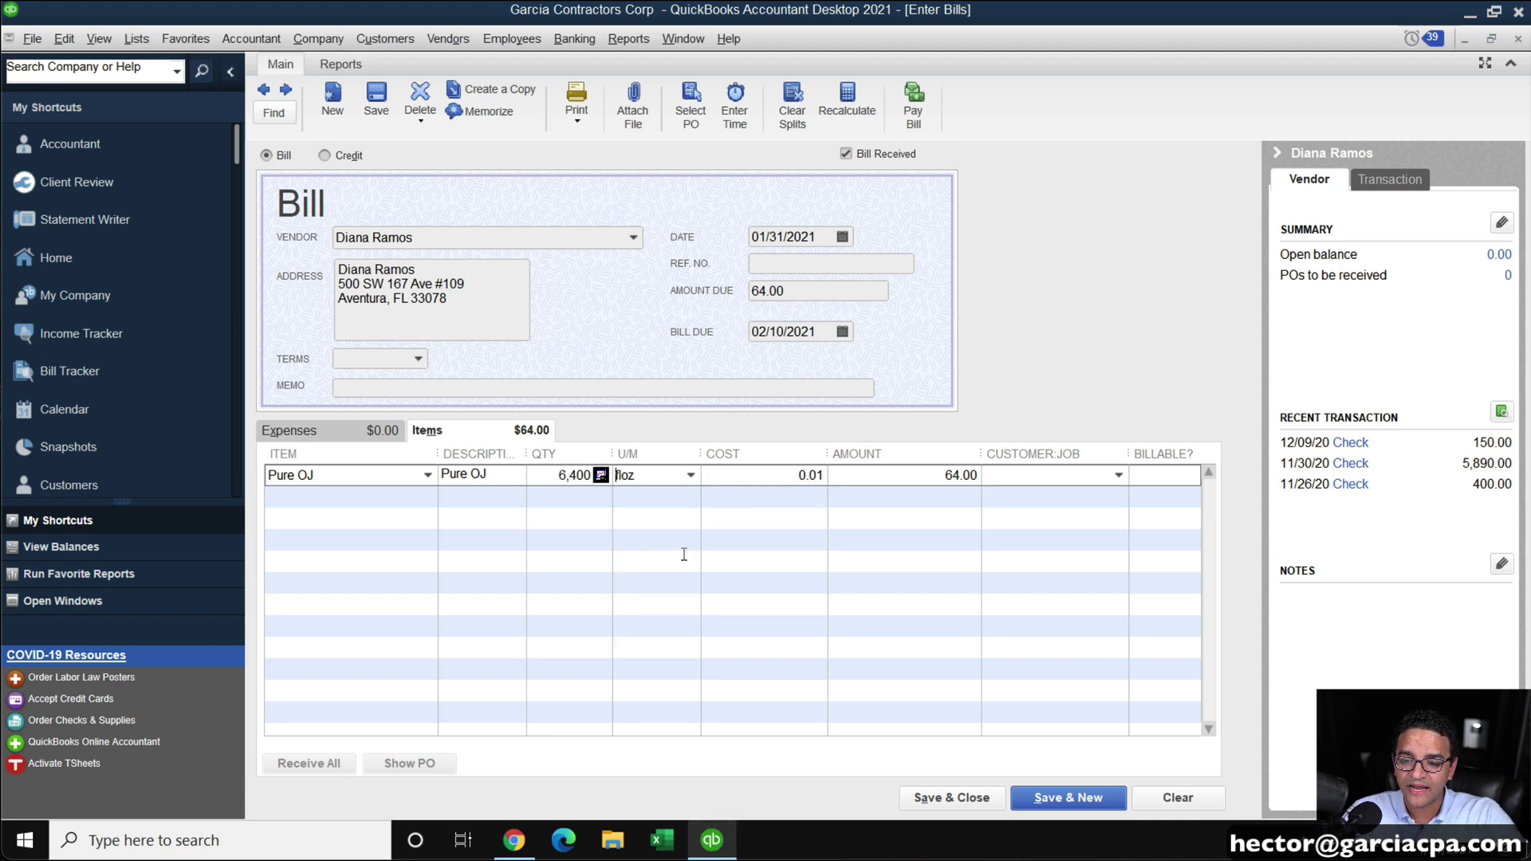
Set the Pure OJ quantity to 100 floz and change the unit to GAL, keeping the quantity at 100
mouse_move(641, 473)
mouse_down()
mouse_move(577, 473)
mouse_move(614, 478)
mouse_up()
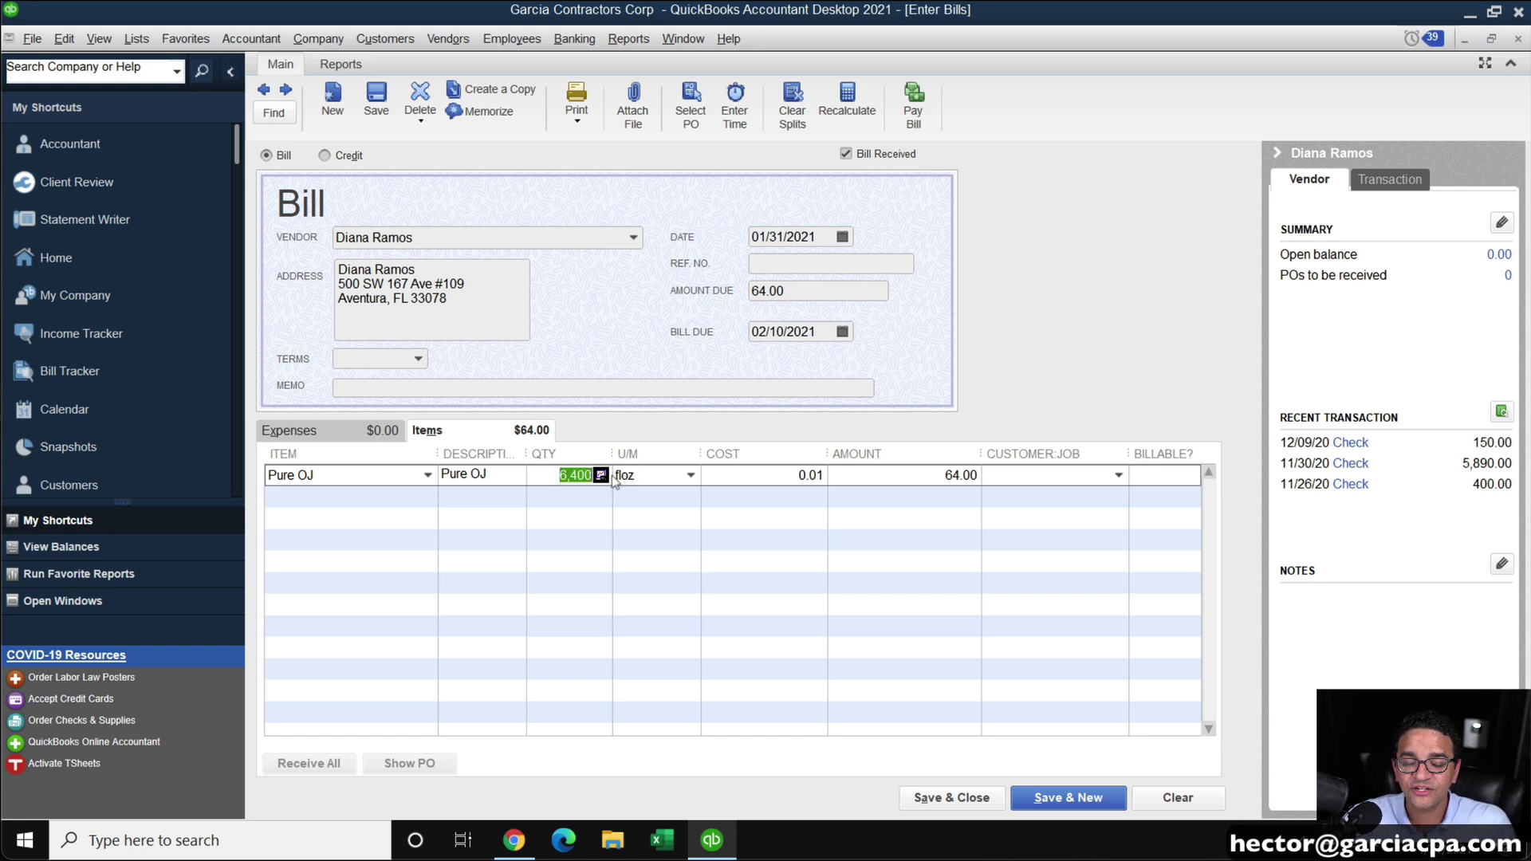
text(100 floz)
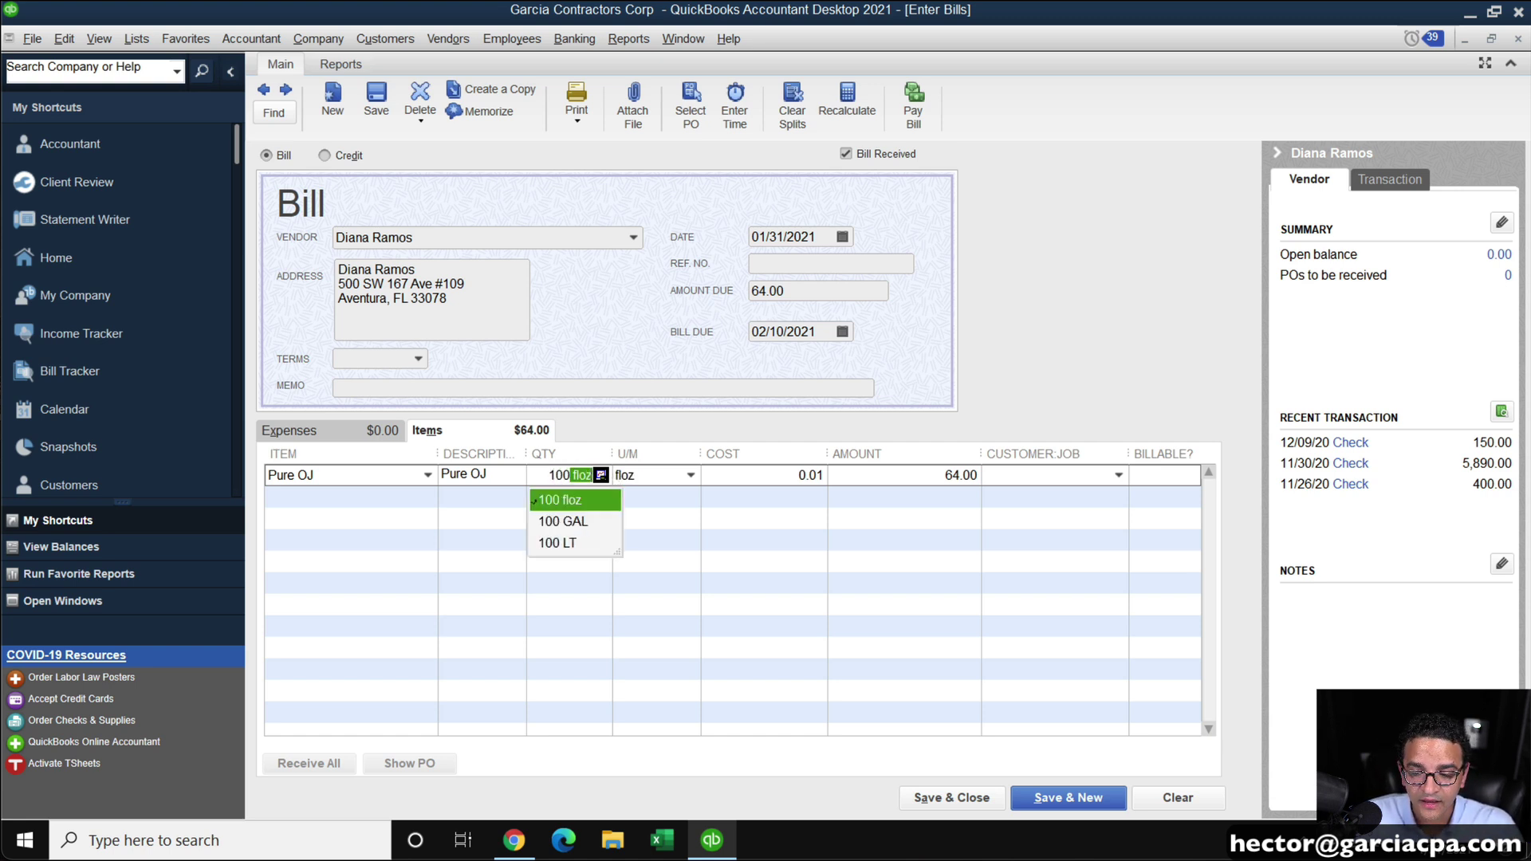
key(Tab)
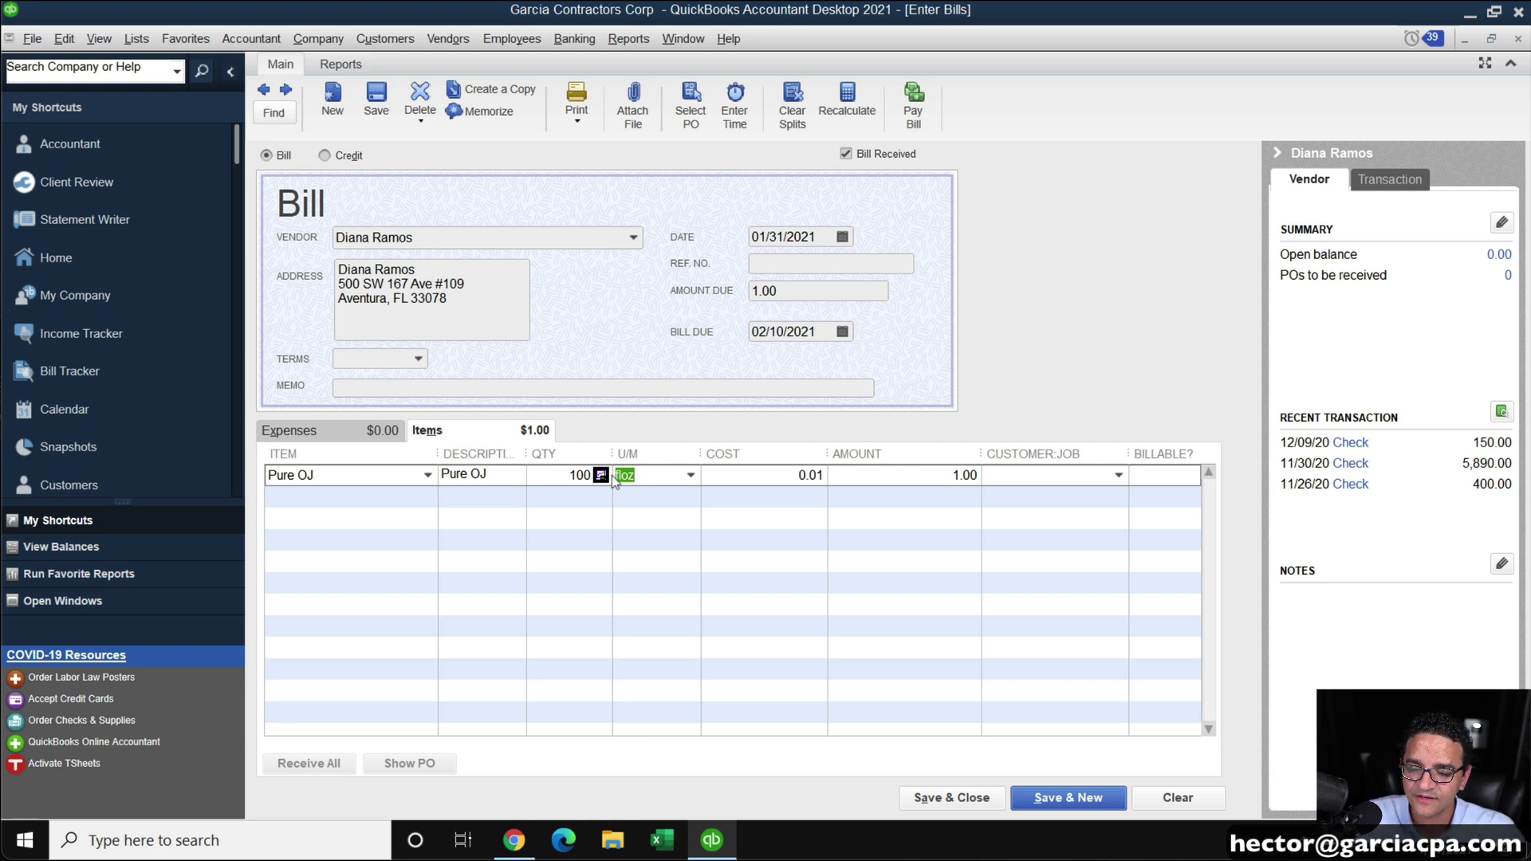
click(691, 477)
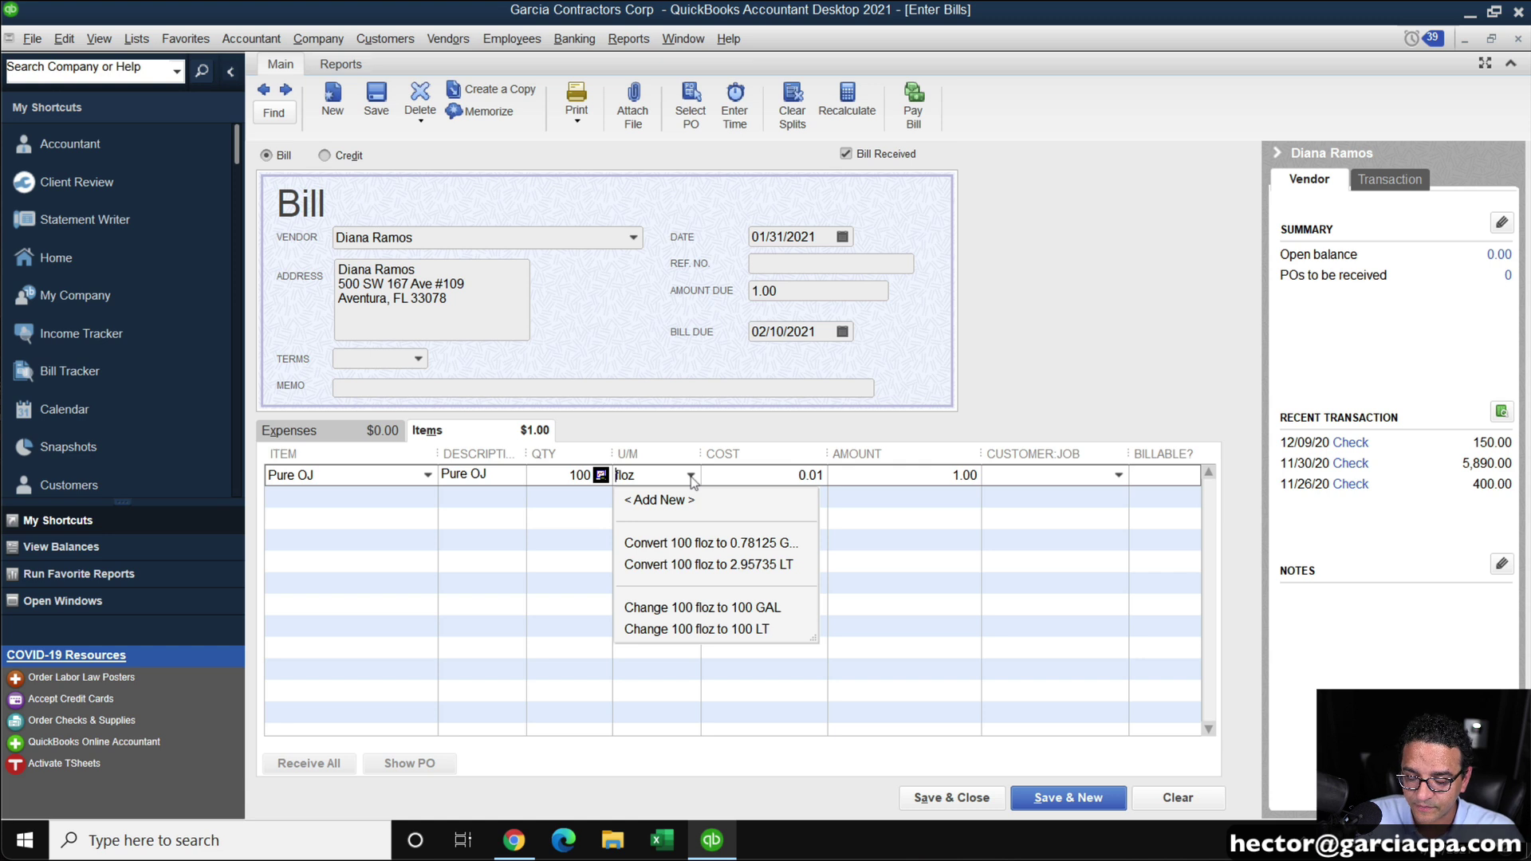
click(750, 608)
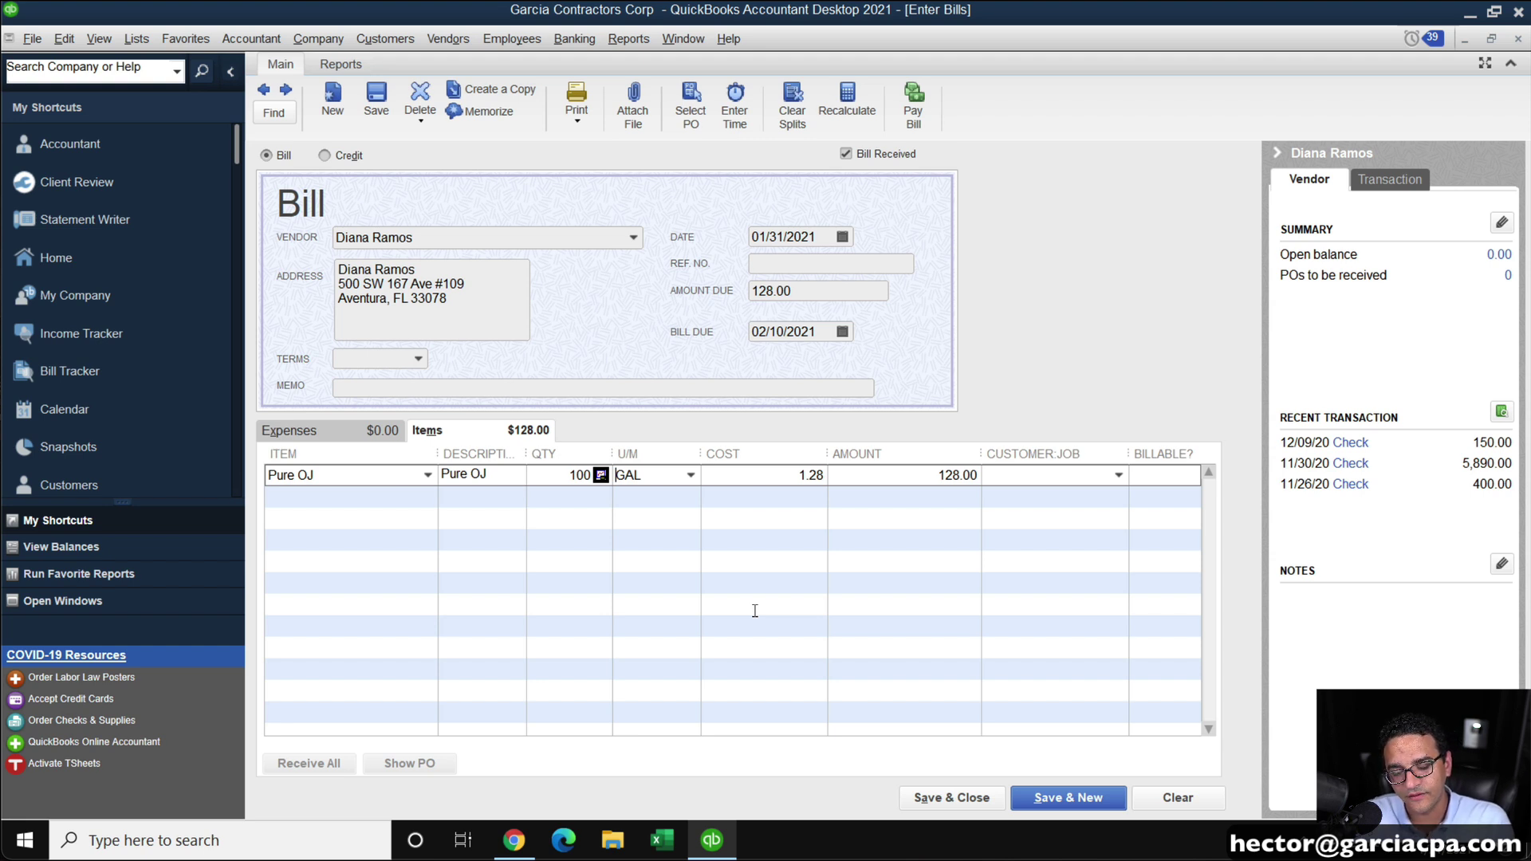
click(690, 475)
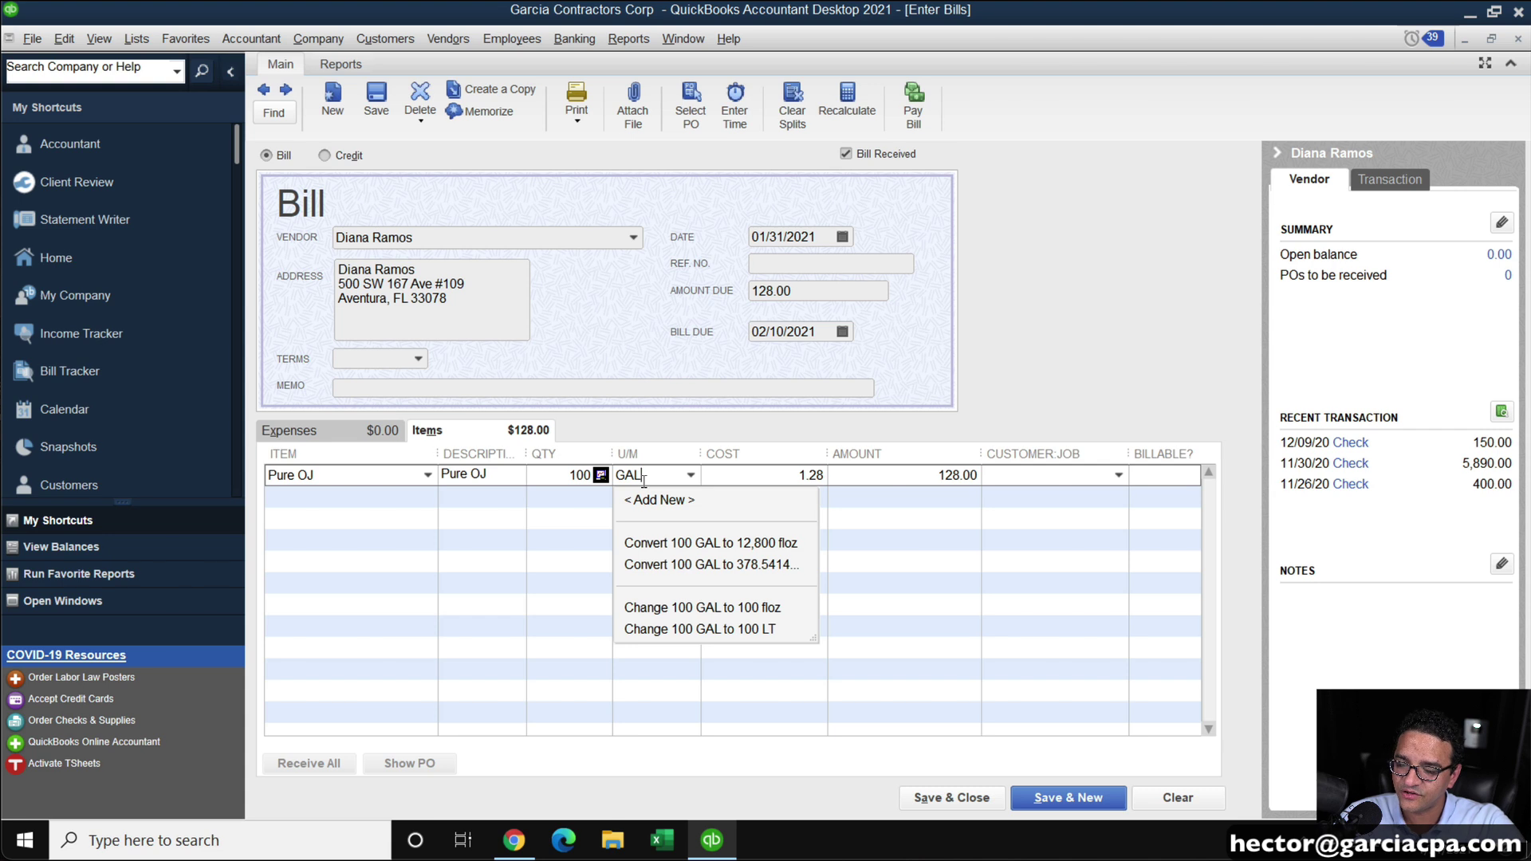
click(984, 415)
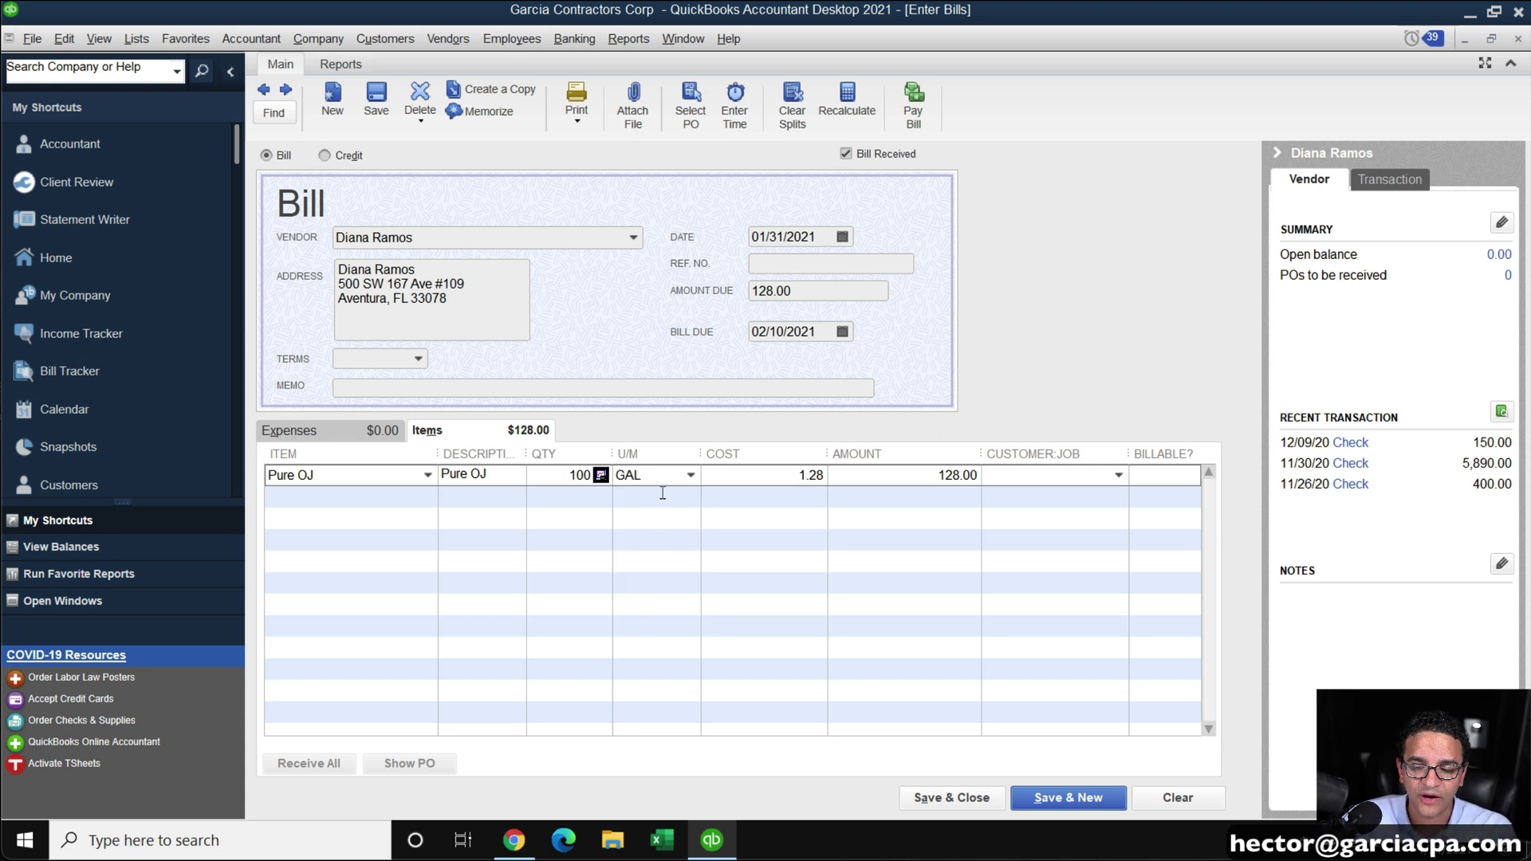
drag(571, 475, 630, 473)
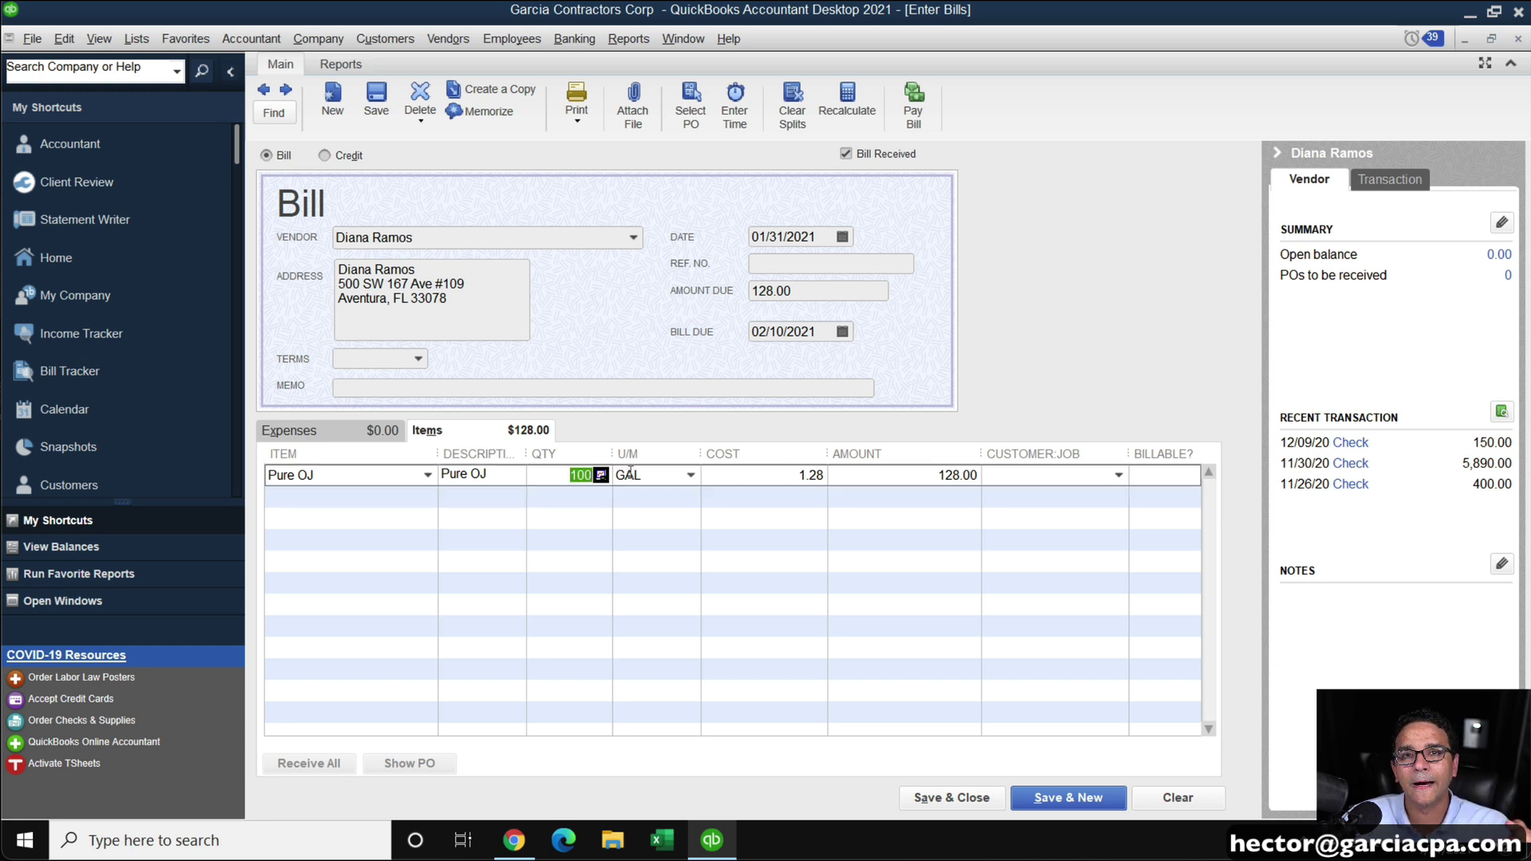
Add Hass Avocado Medium on the second item line with a quantity of 80 in the PAL120 unit
click(451, 489)
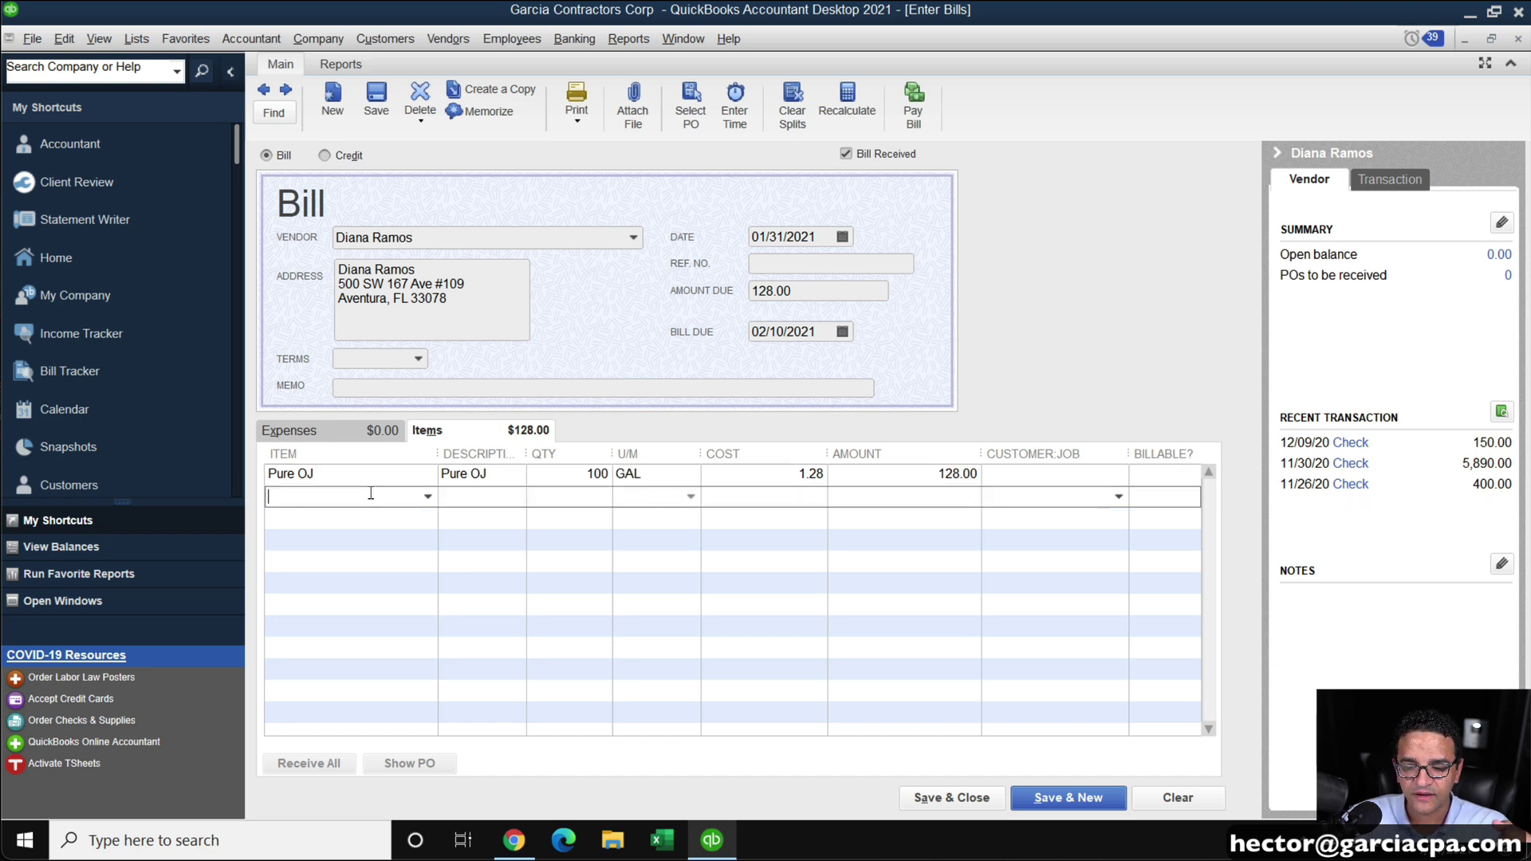
click(428, 496)
click(327, 404)
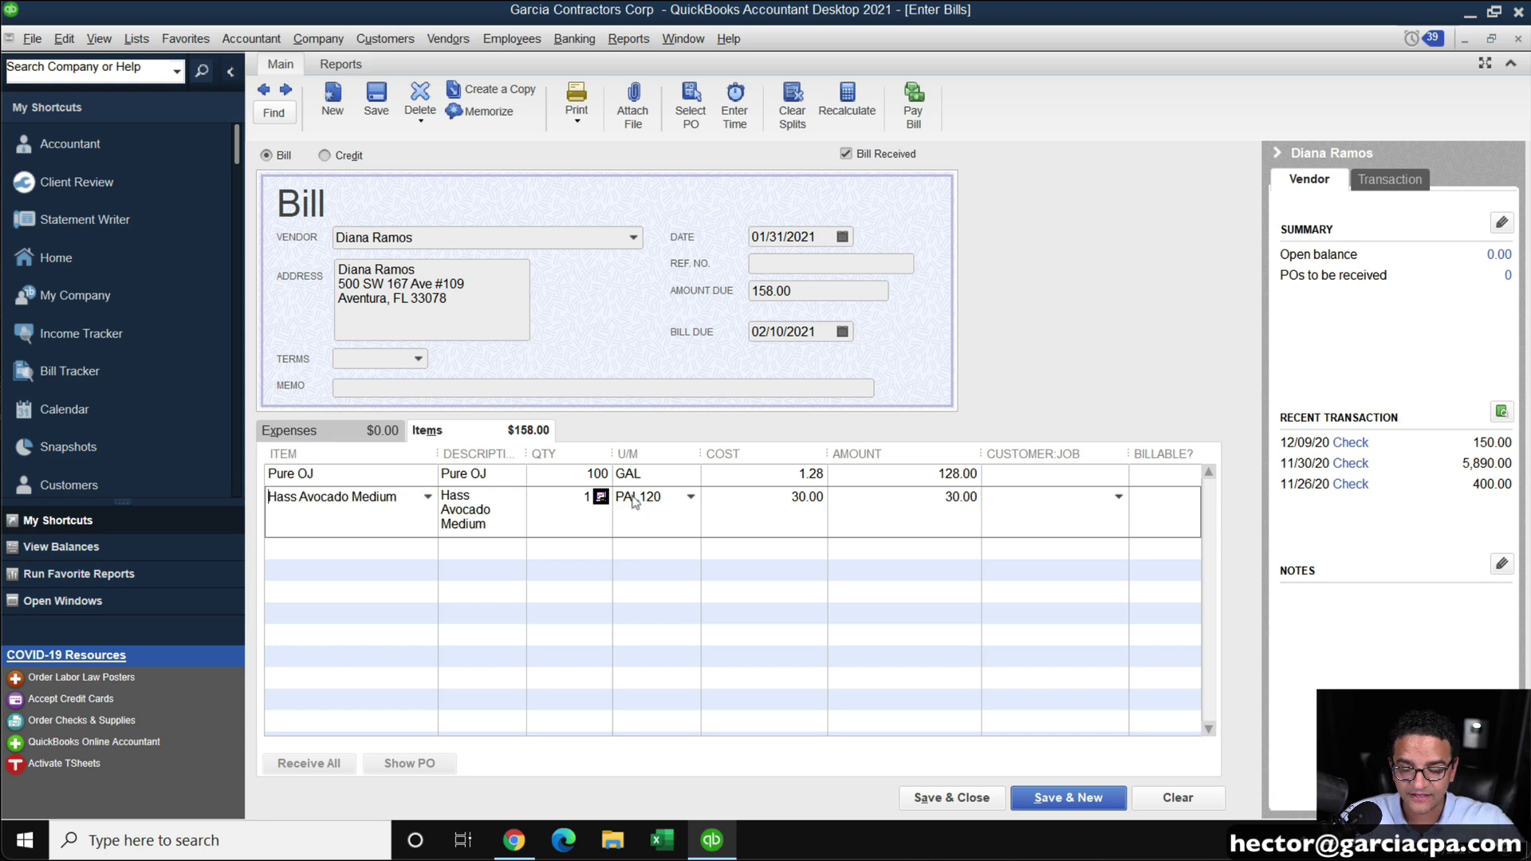
click(690, 501)
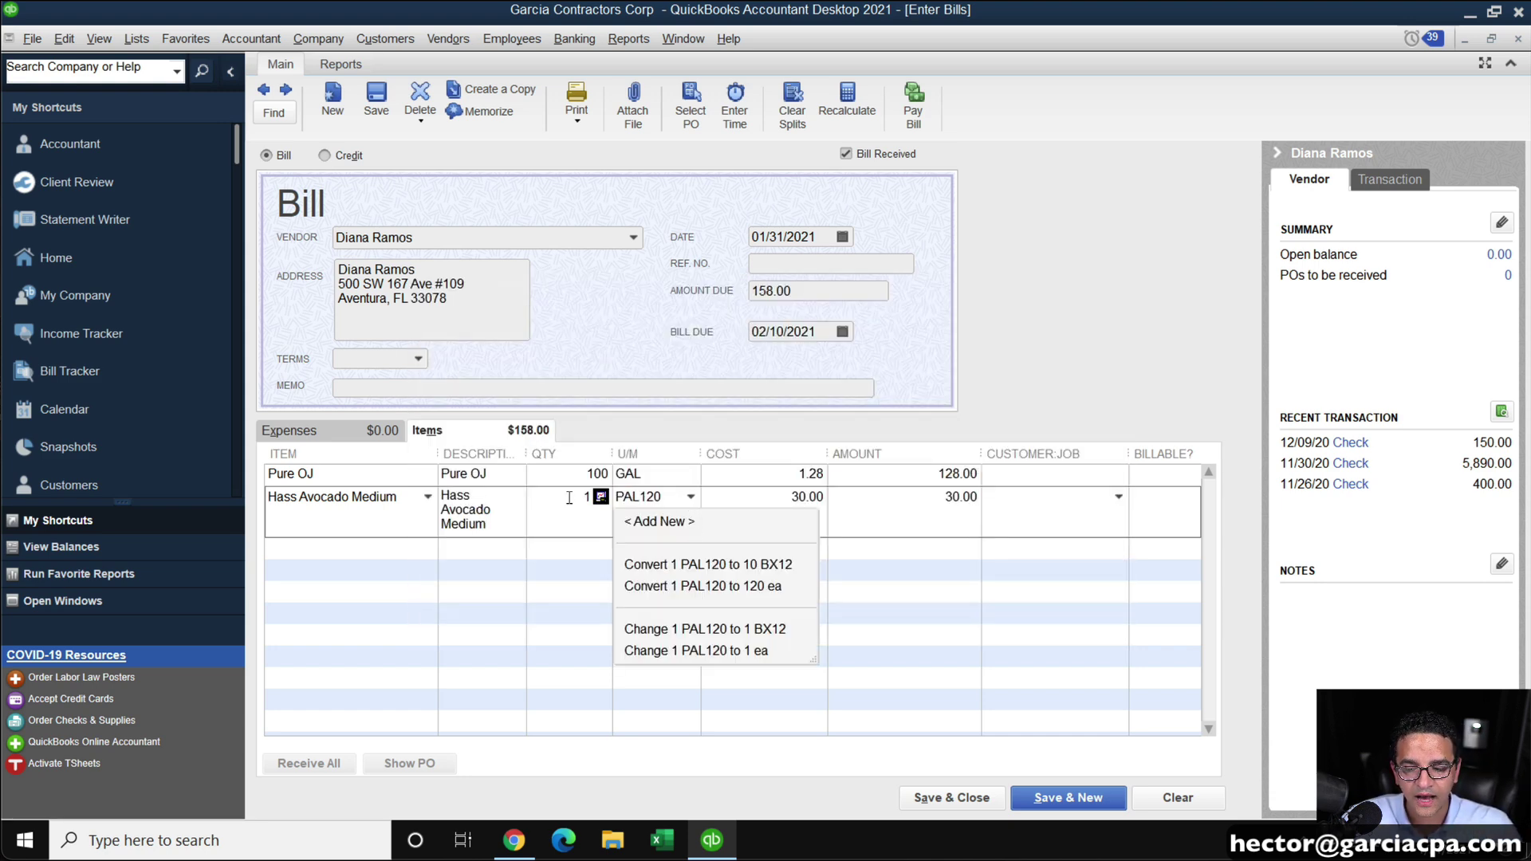
key(shift+Tab)
text(80)
key(Tab)
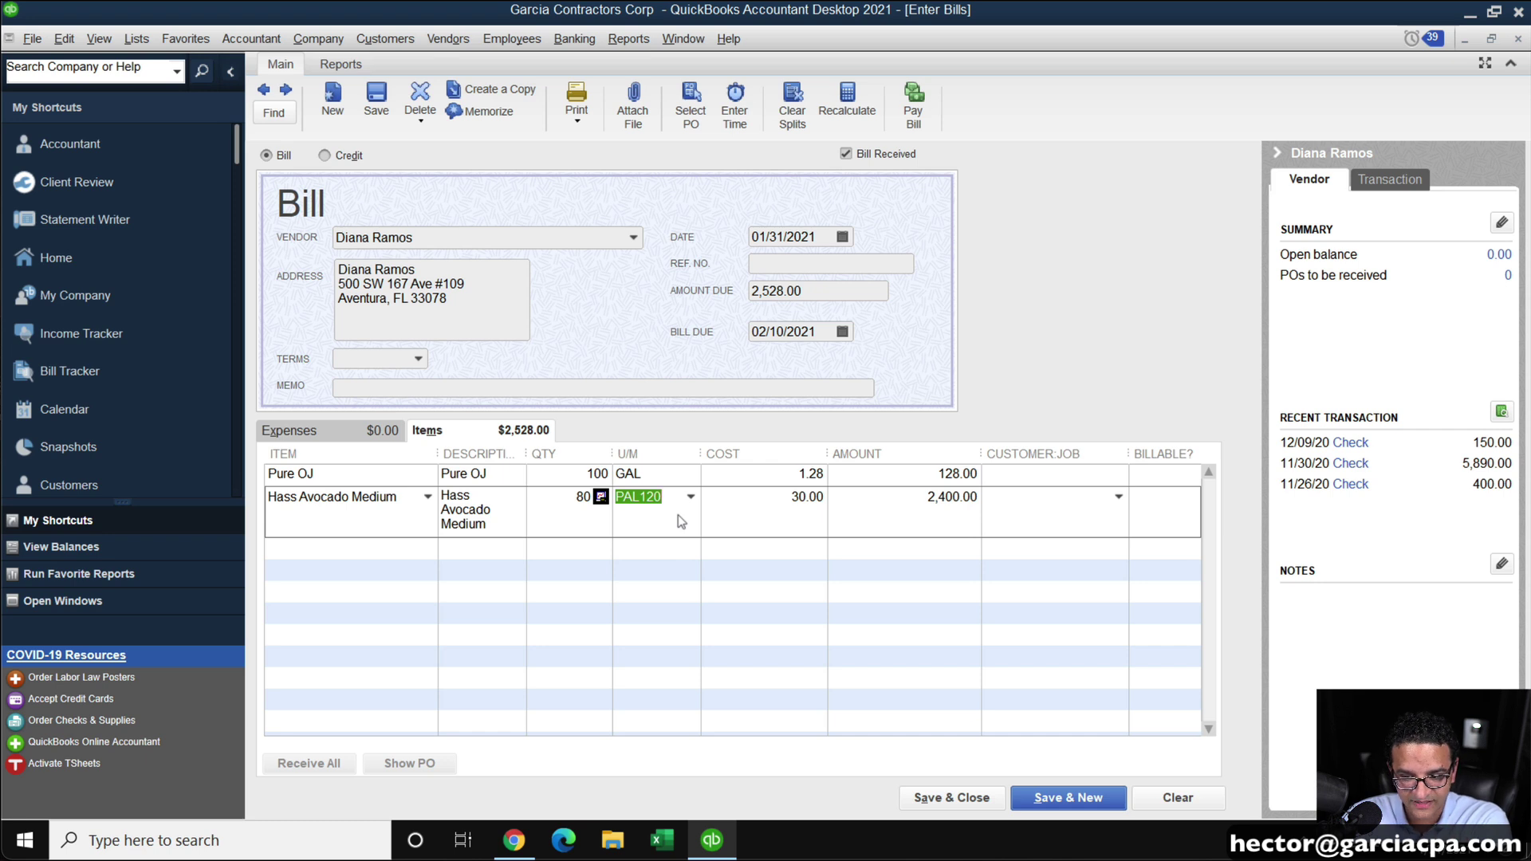
Change the avocado line from 80 pallets to 80 BX12 boxes, then save and close the bill
click(691, 497)
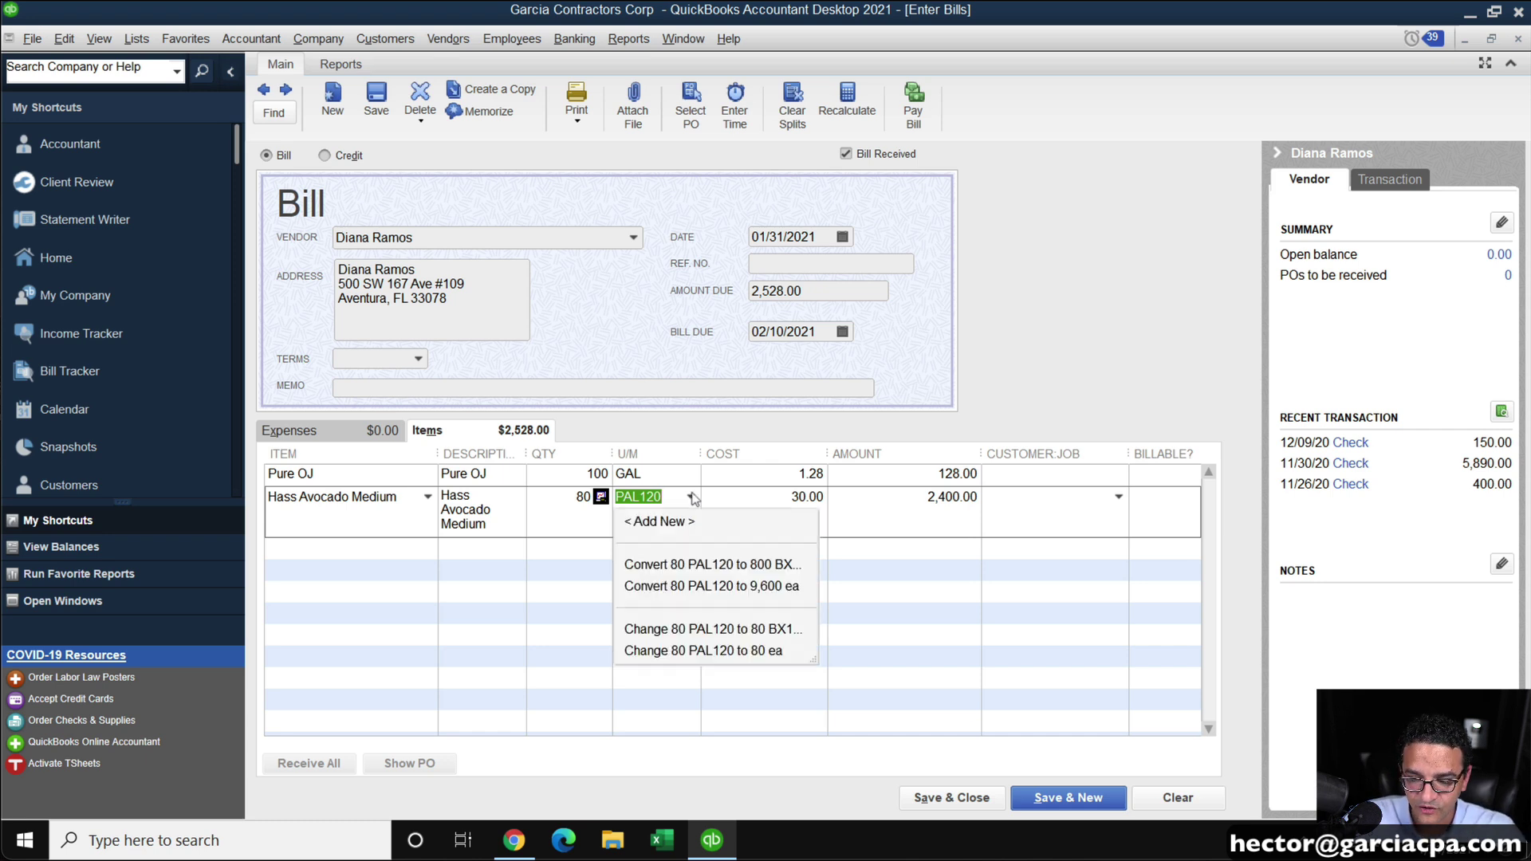
click(702, 629)
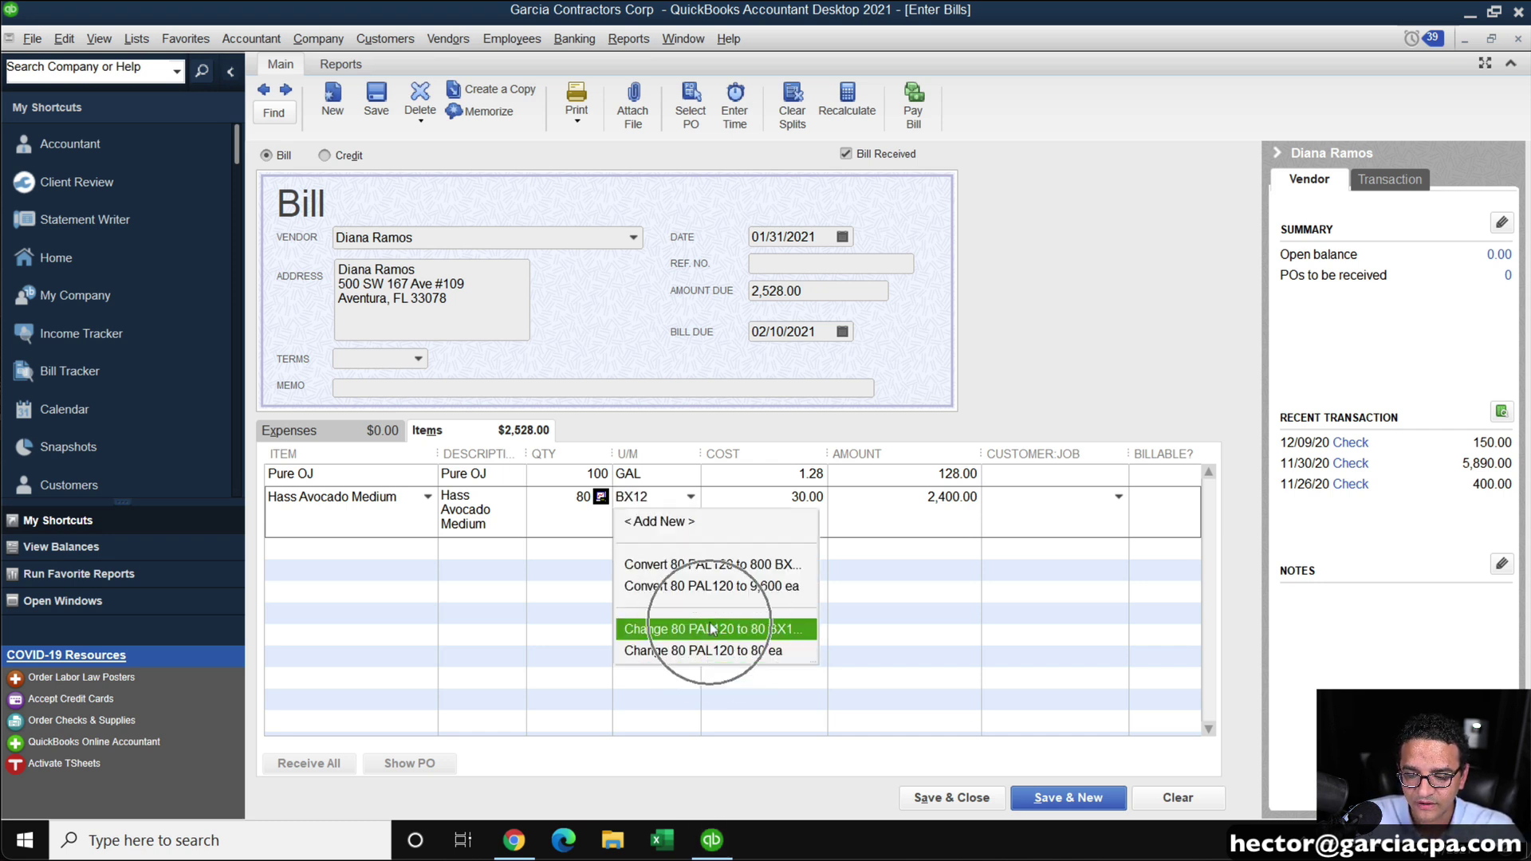
click(929, 496)
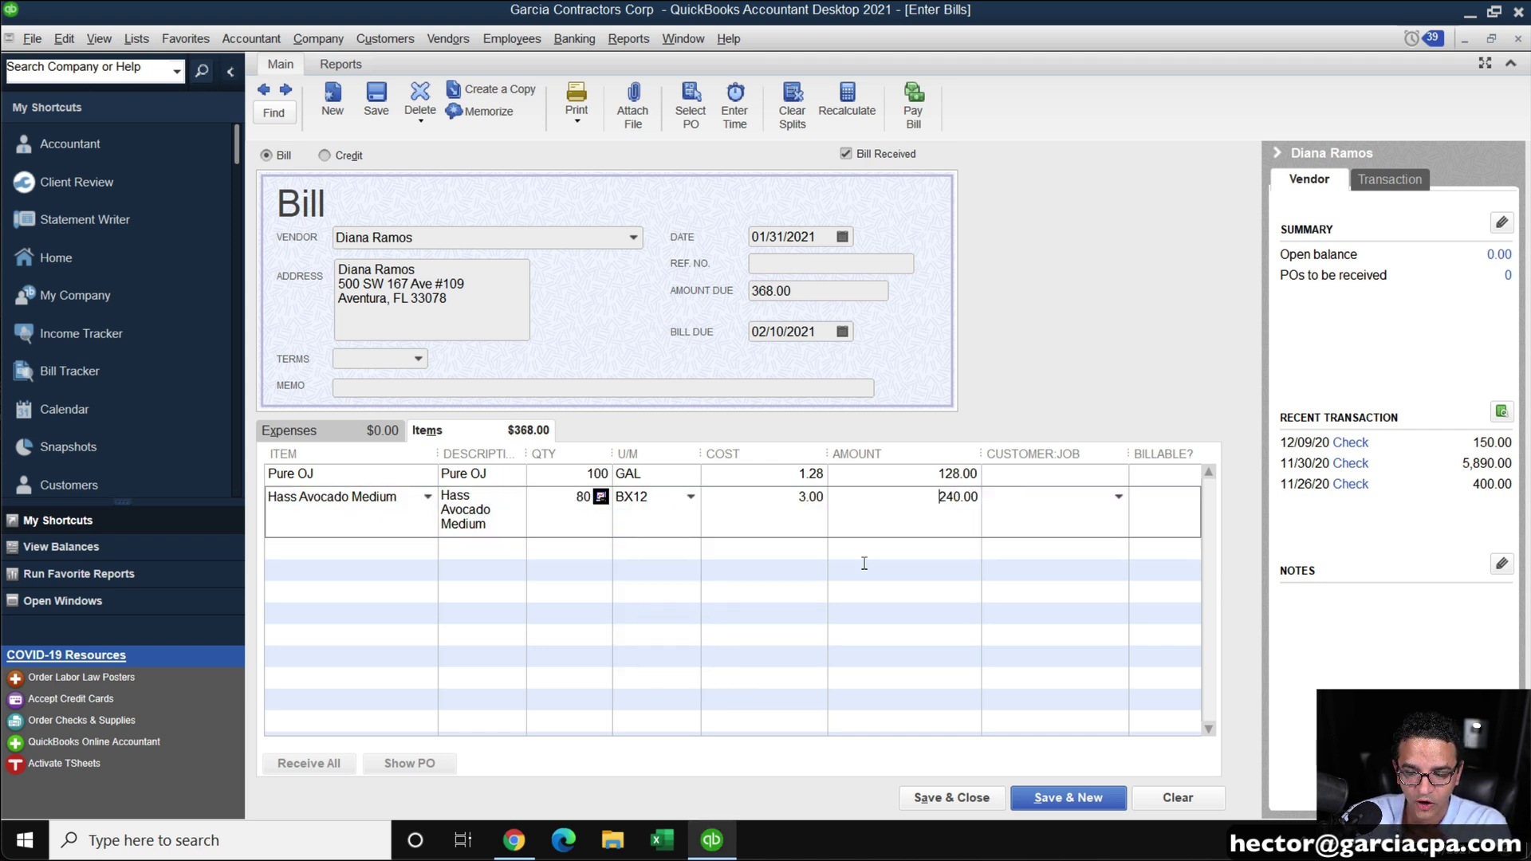
click(960, 801)
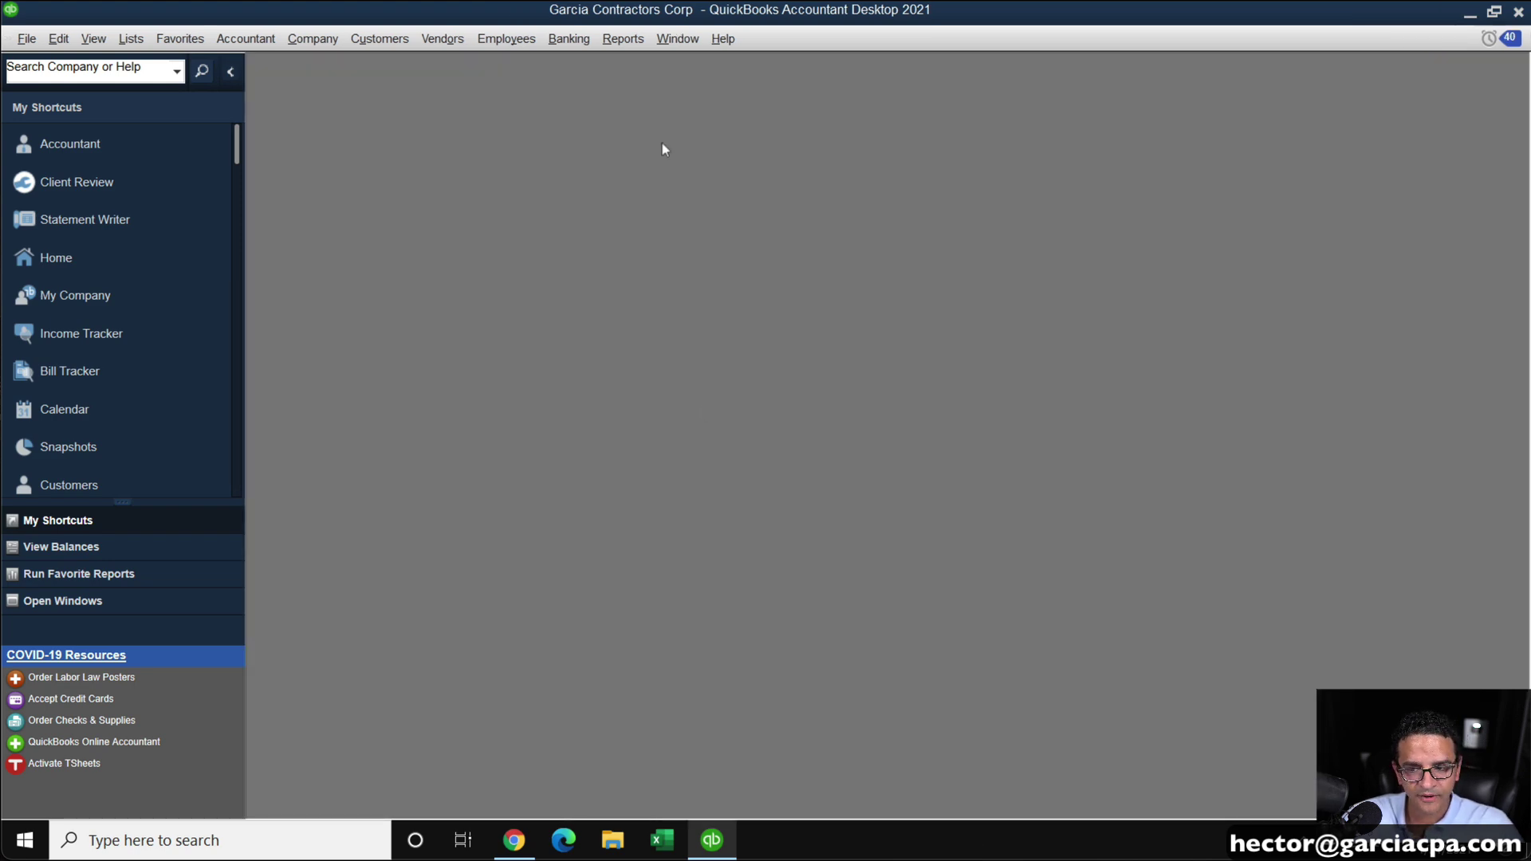
Run the Inventory Stock Status by Item report, review each item's on-hand quantity and unit, and close it
click(622, 38)
mouse_move(657, 336)
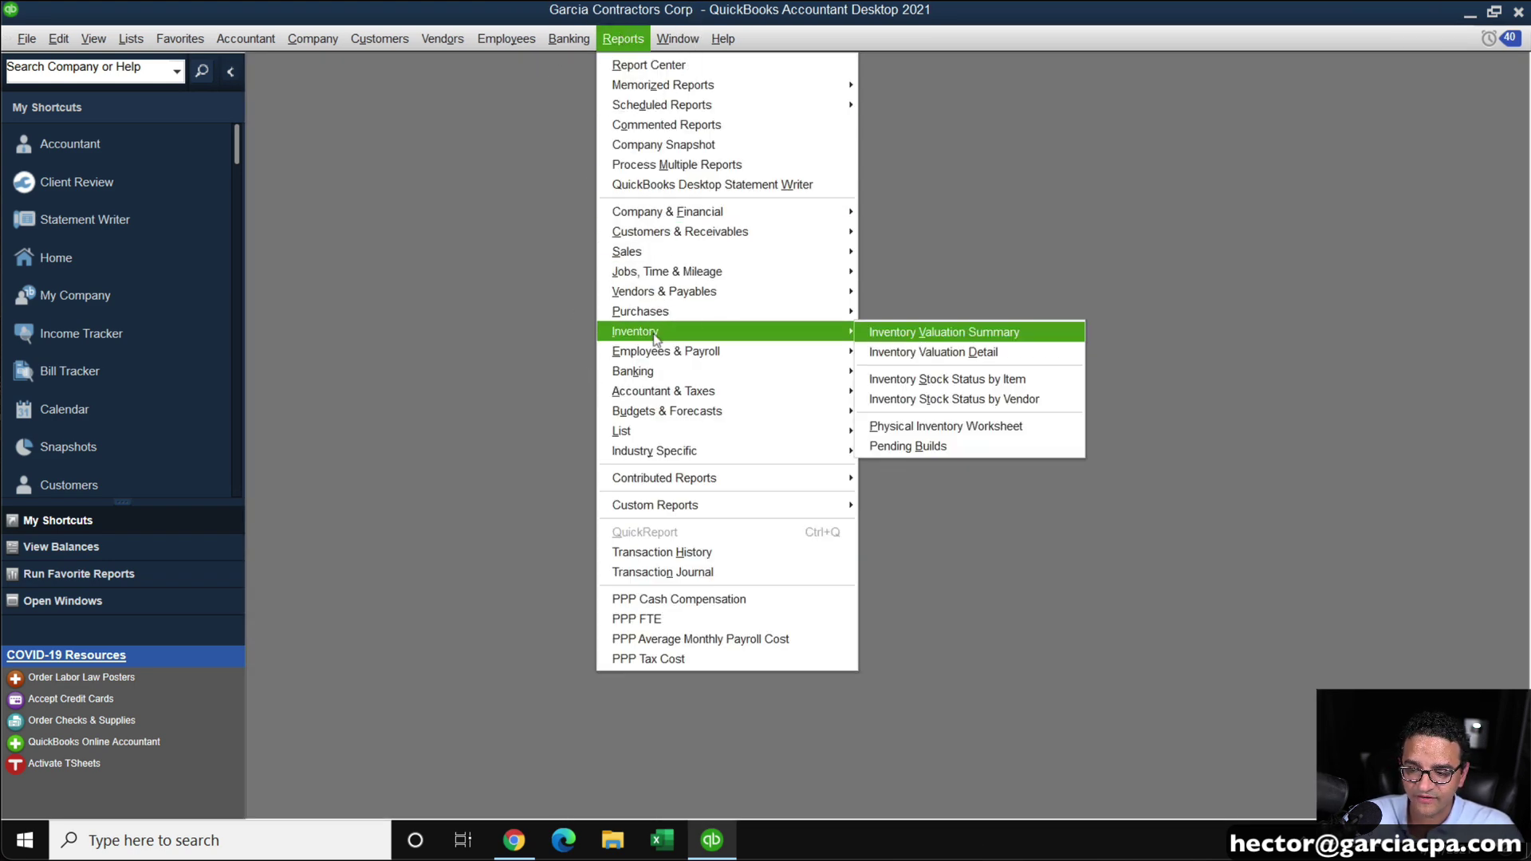
click(983, 384)
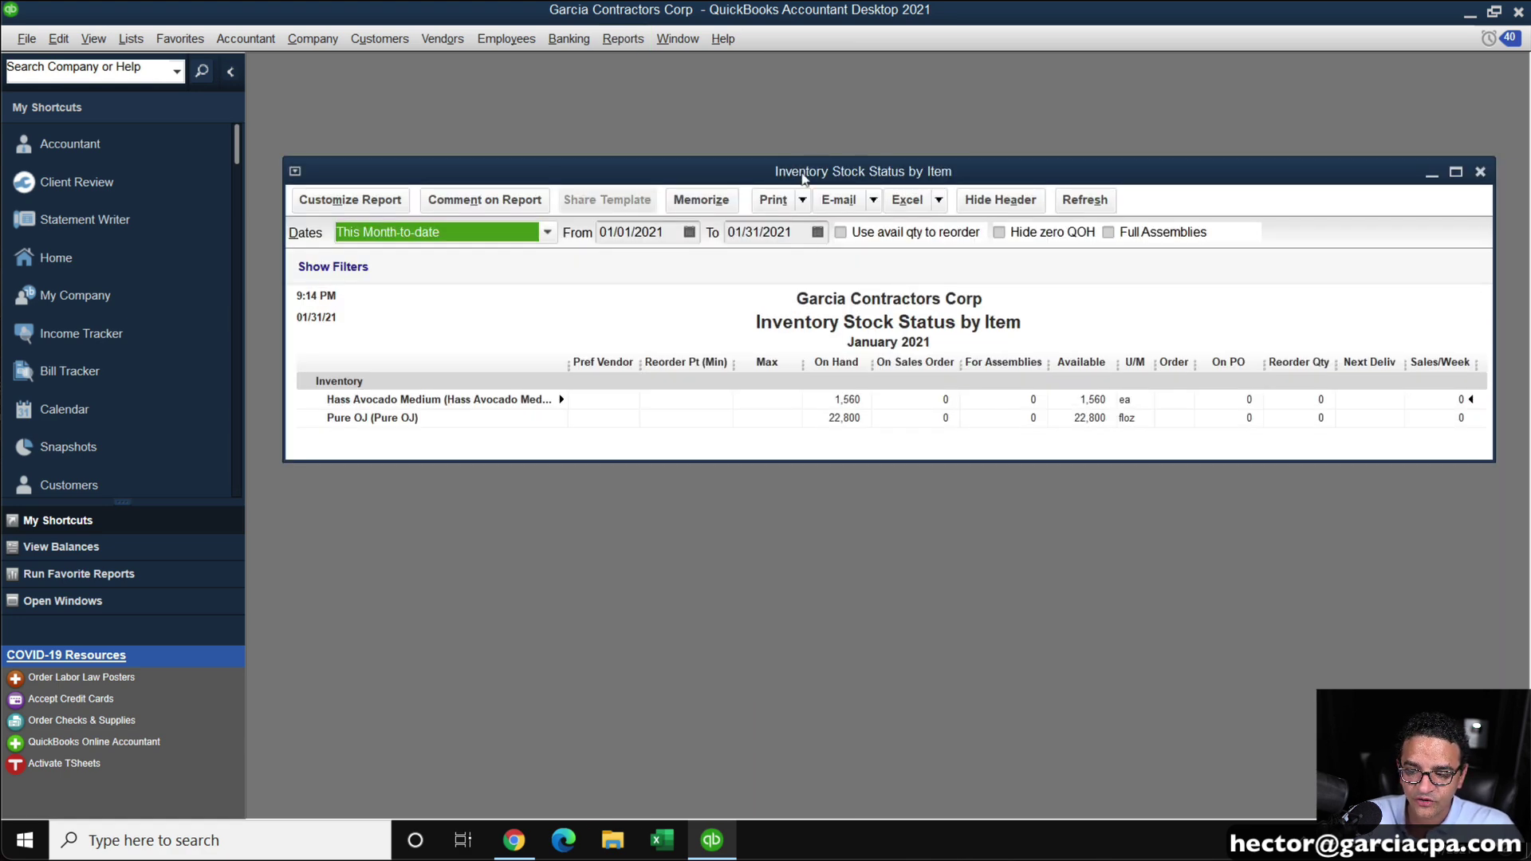
double_click(803, 174)
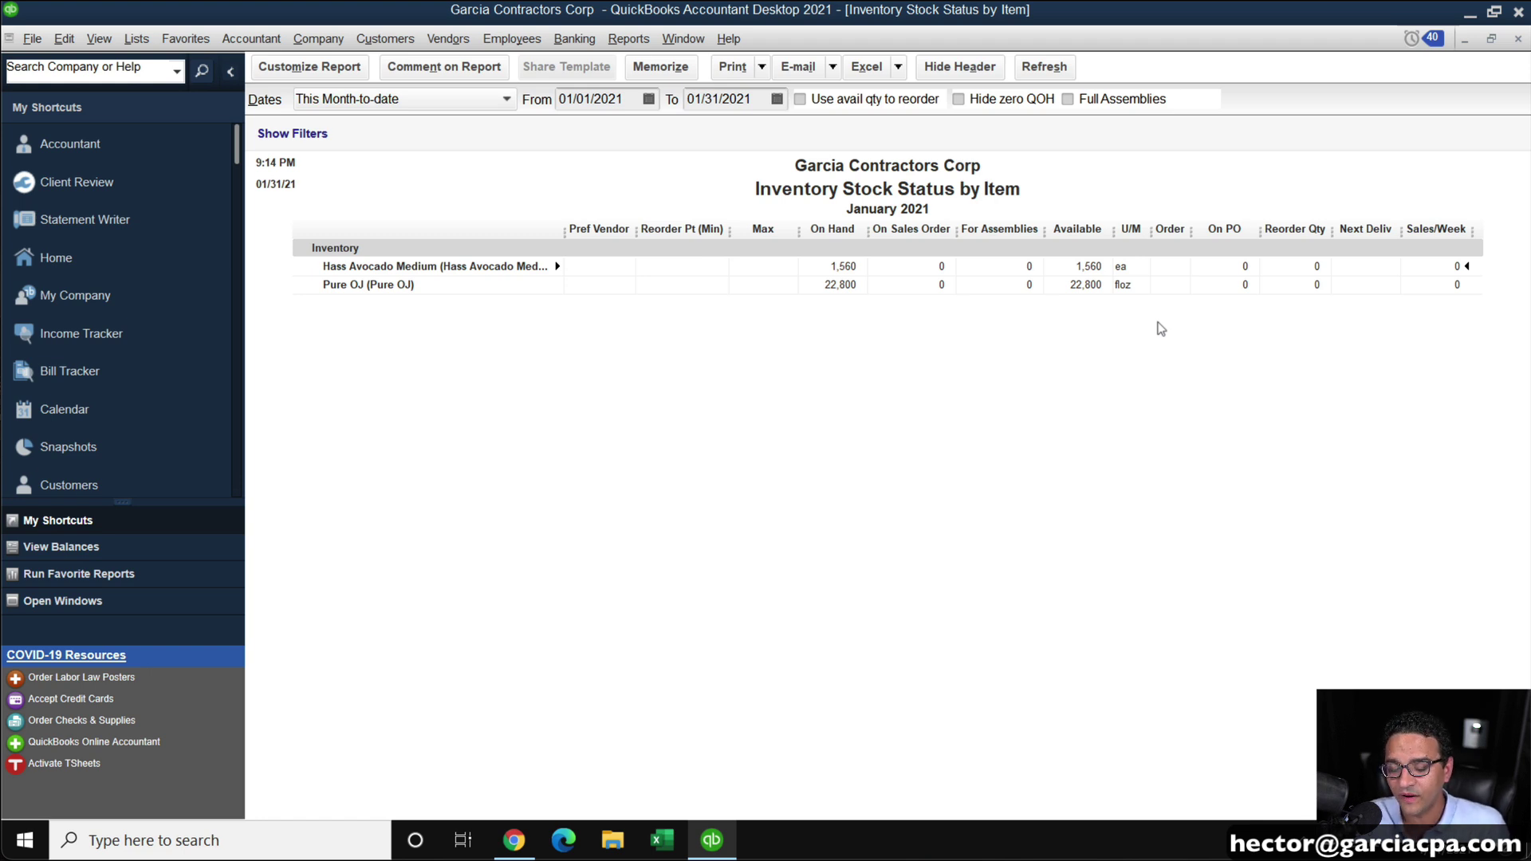
key(Escape)
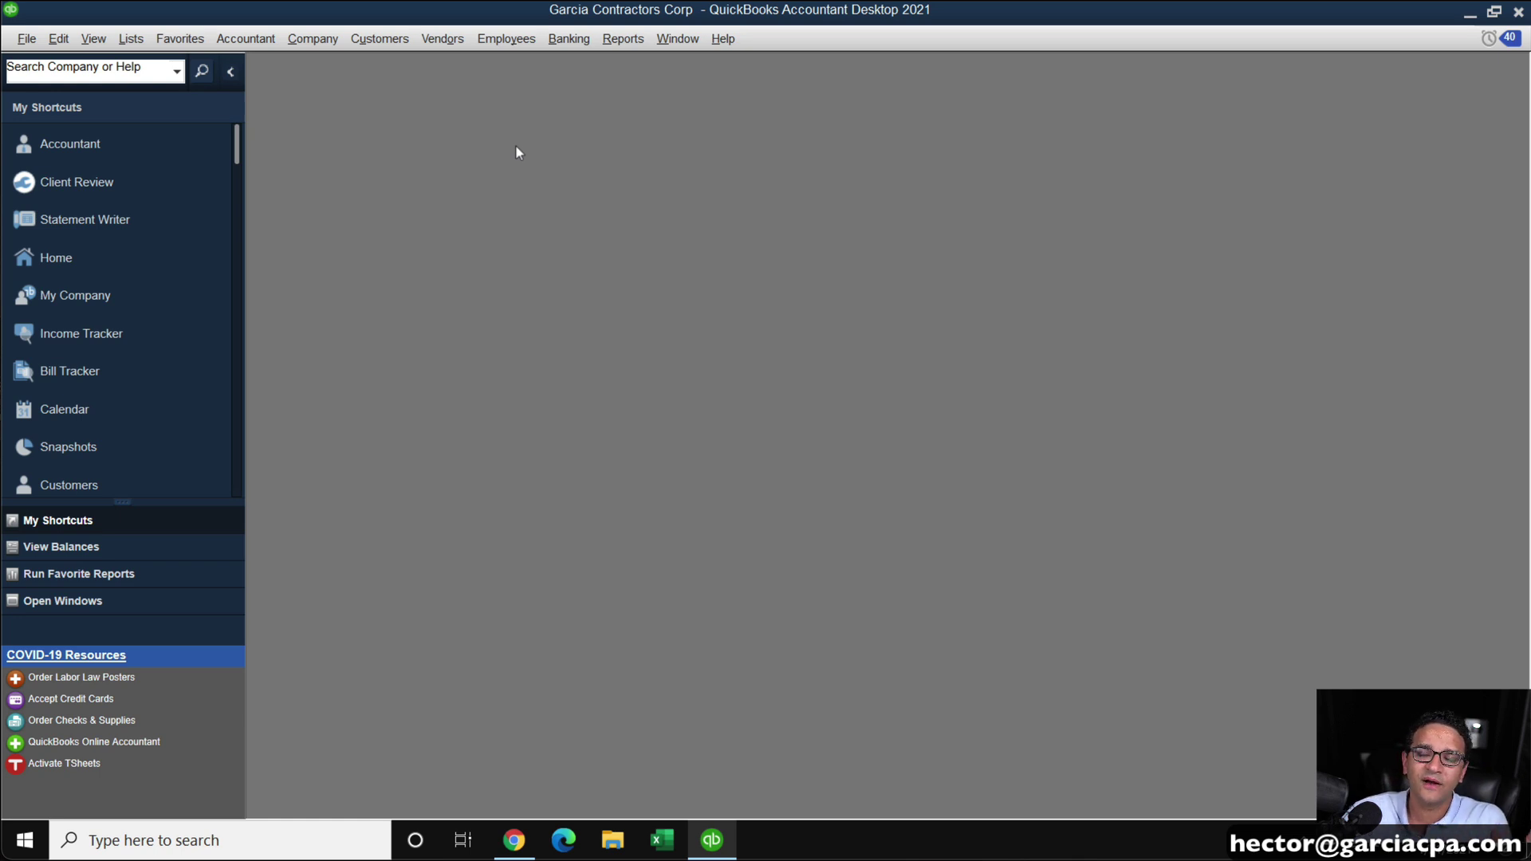
Open the Item List and start a new Inventory Part item named Wood
click(131, 39)
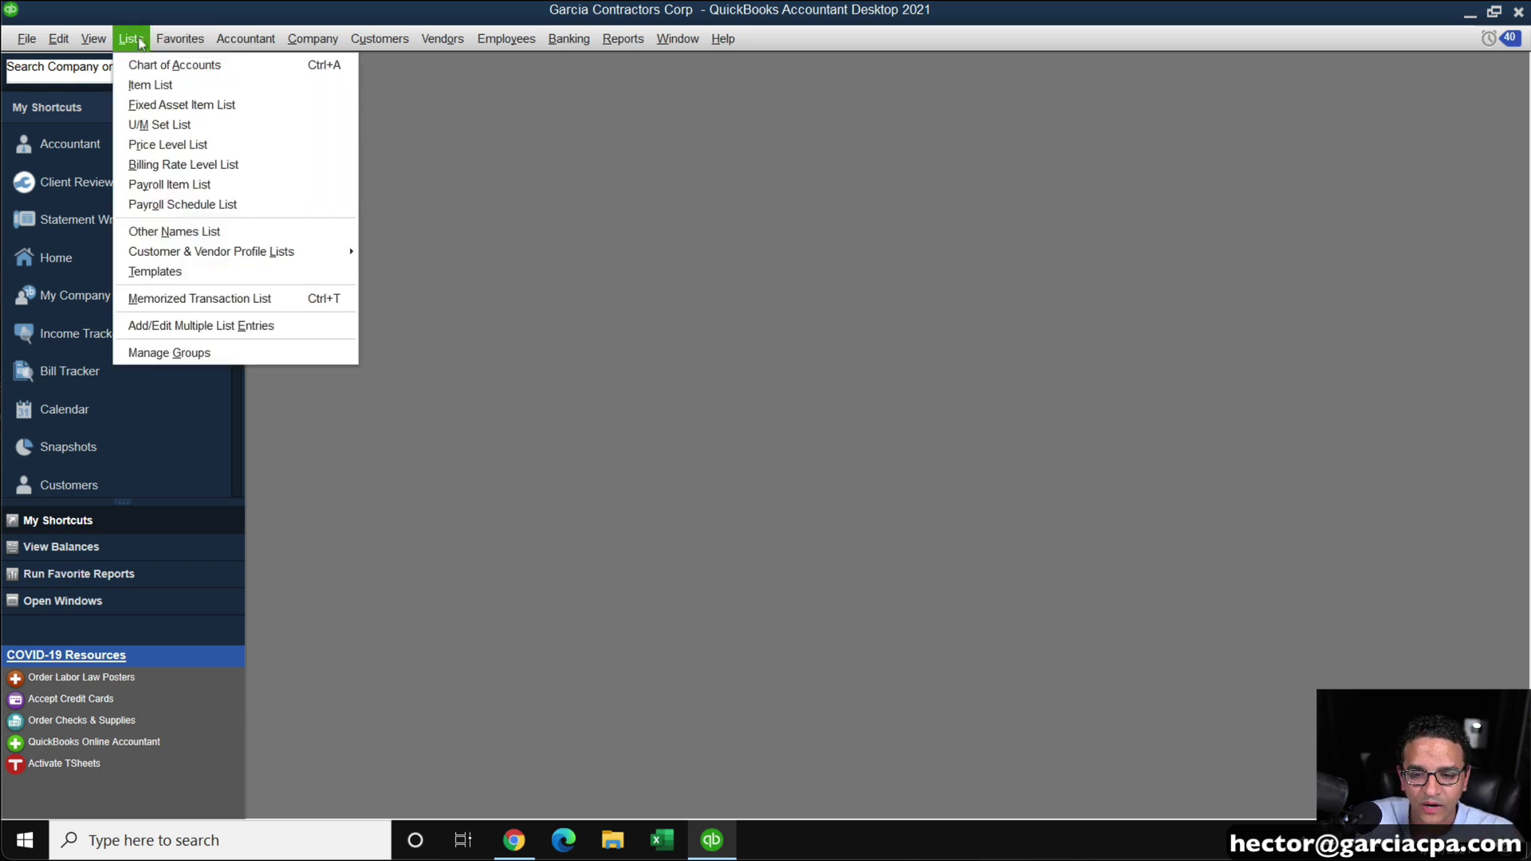
click(161, 86)
double_click(756, 181)
click(300, 804)
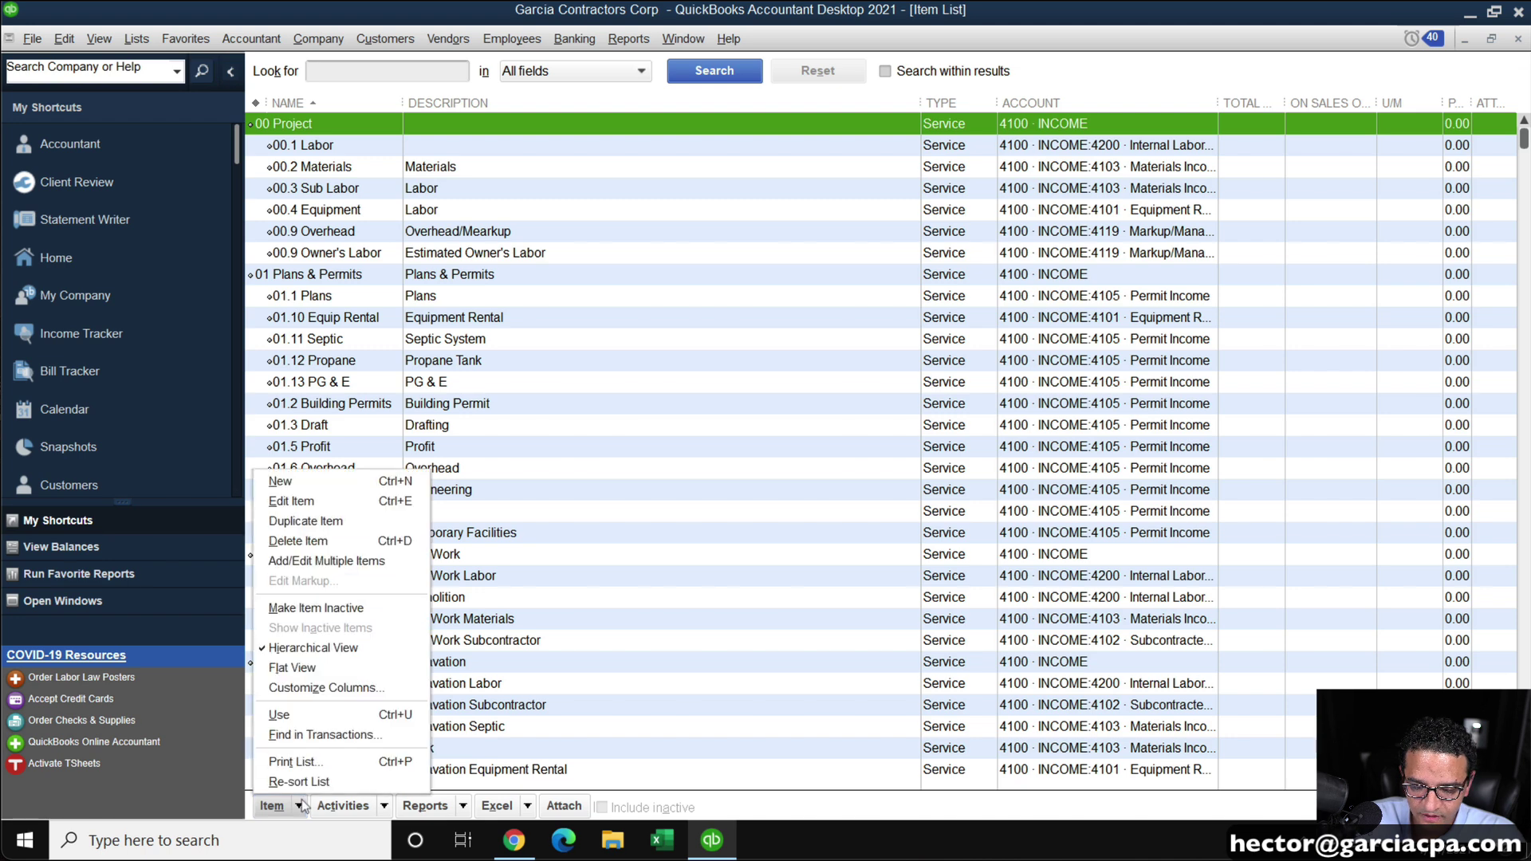
click(279, 483)
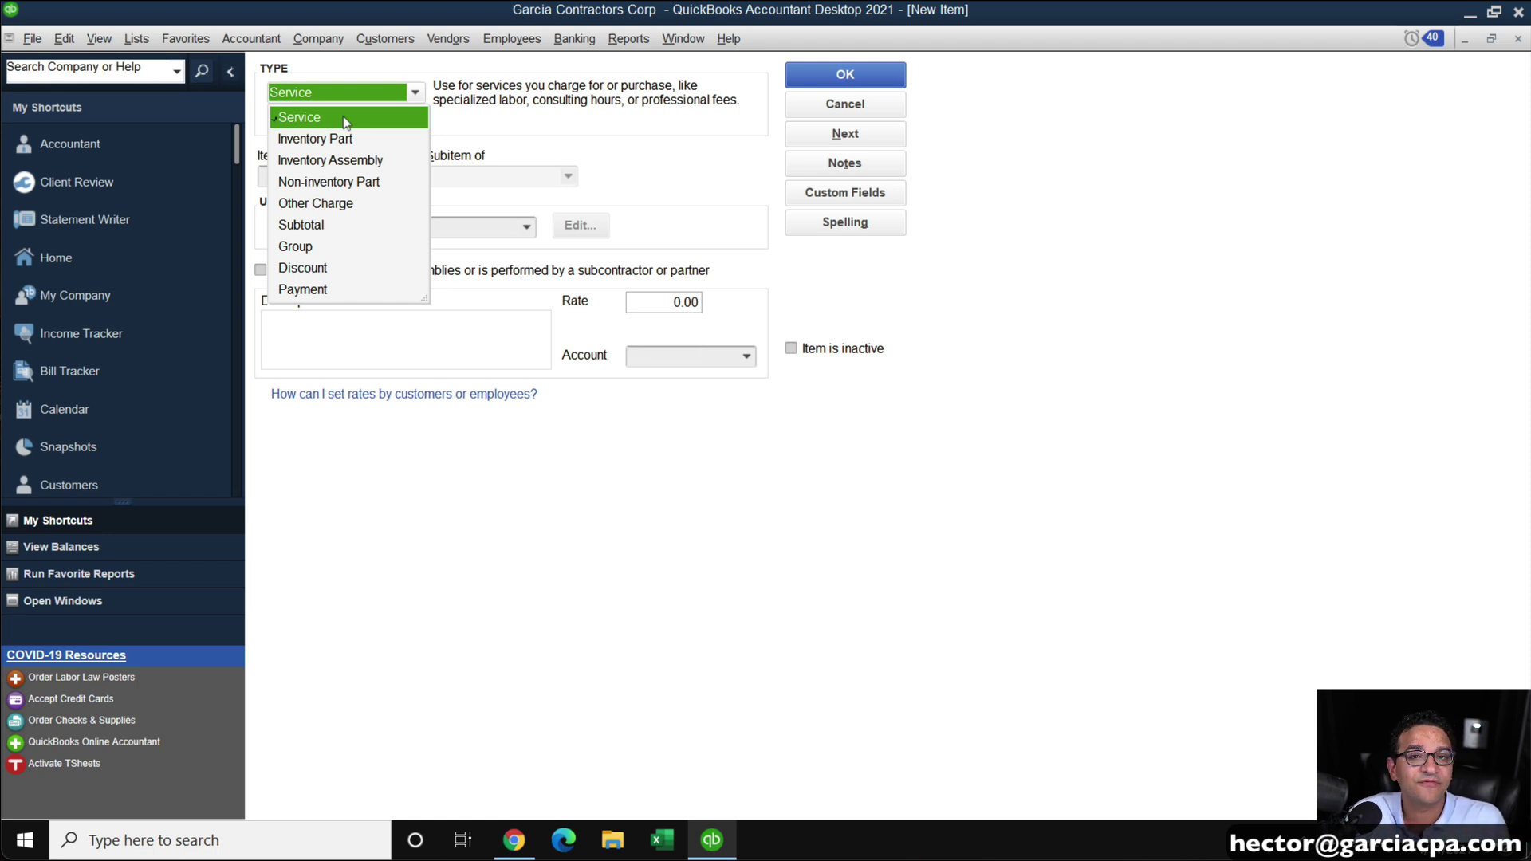
click(327, 139)
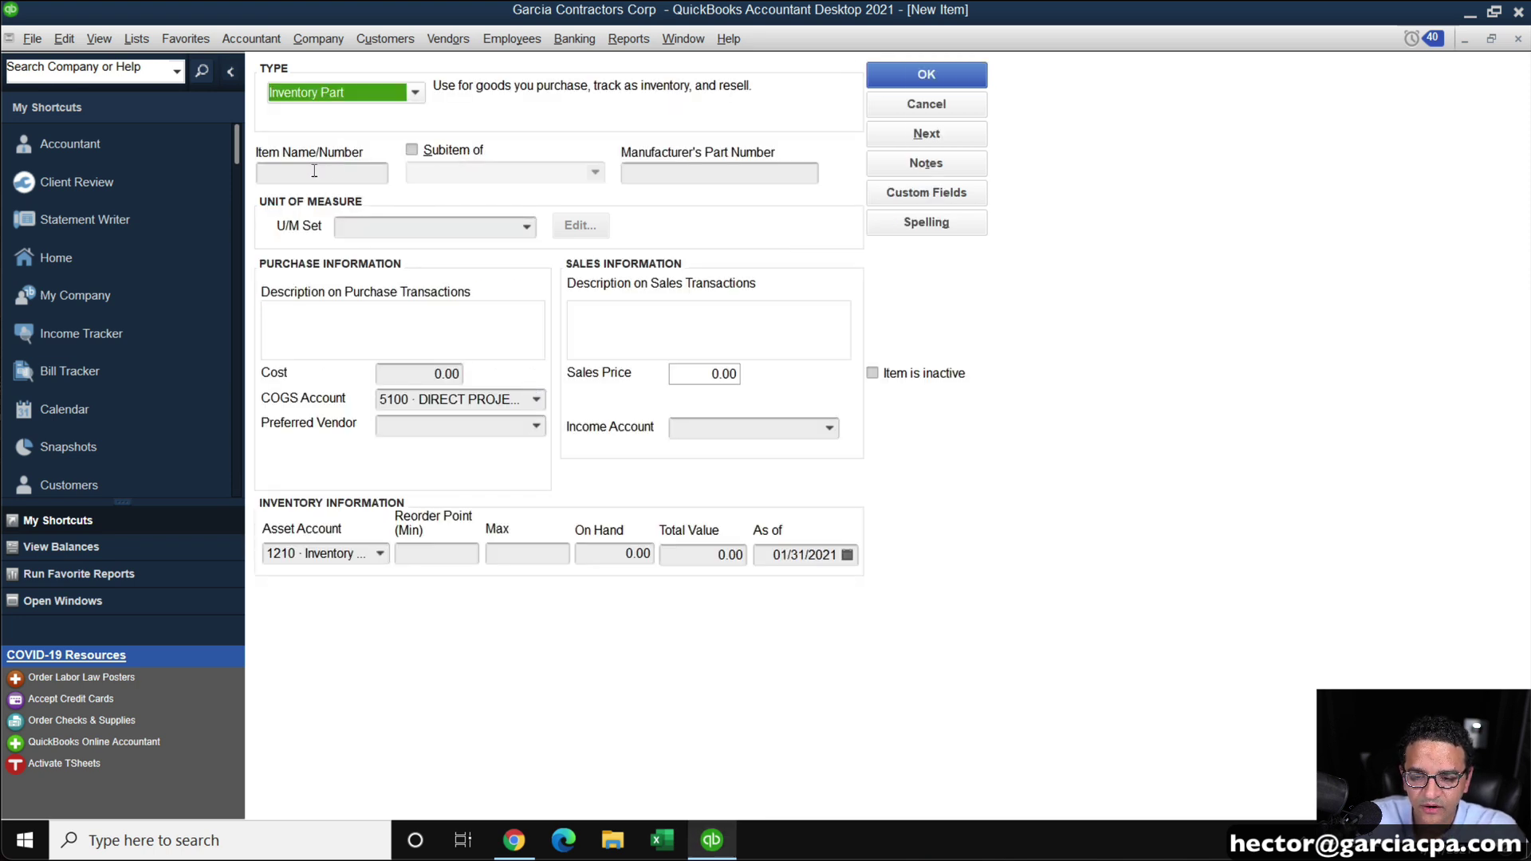
click(314, 170)
text(Wood)
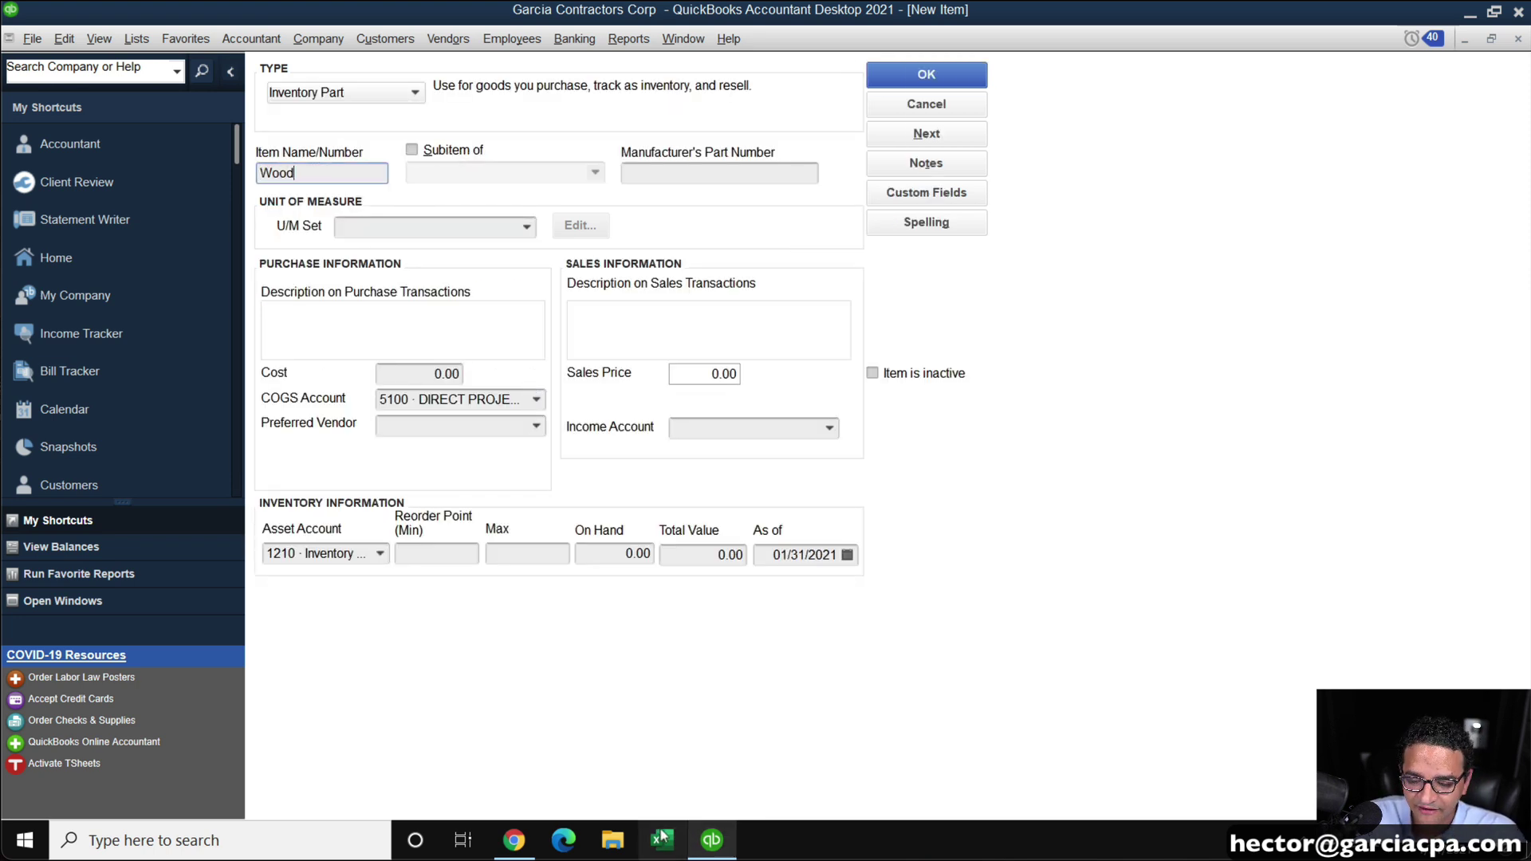
Switch to Chrome and look up the inches to meters conversion on Google
click(514, 839)
triple_click(303, 153)
text(inches to)
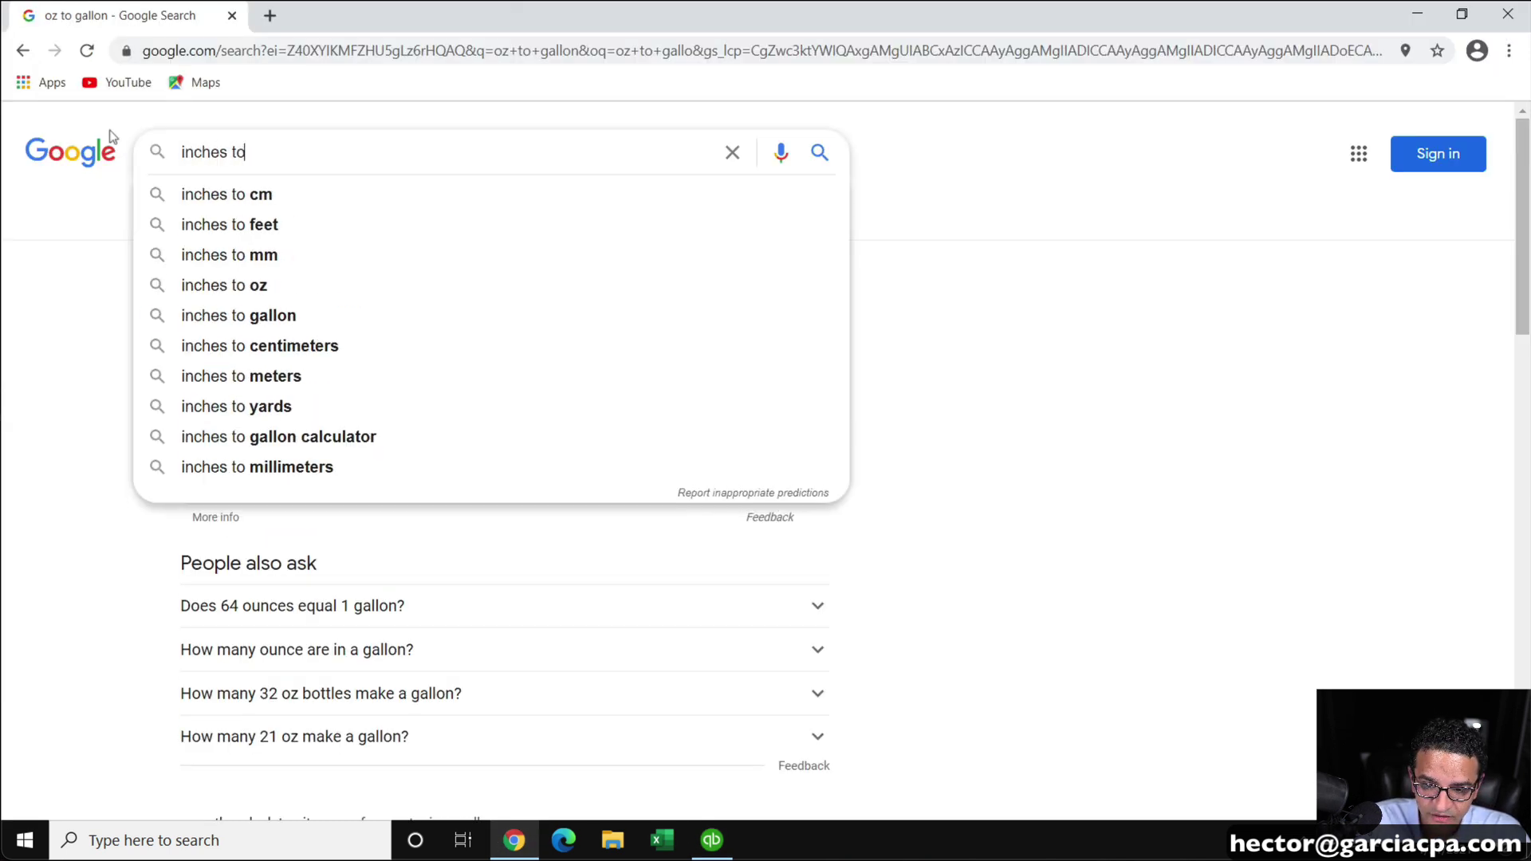
text( meter)
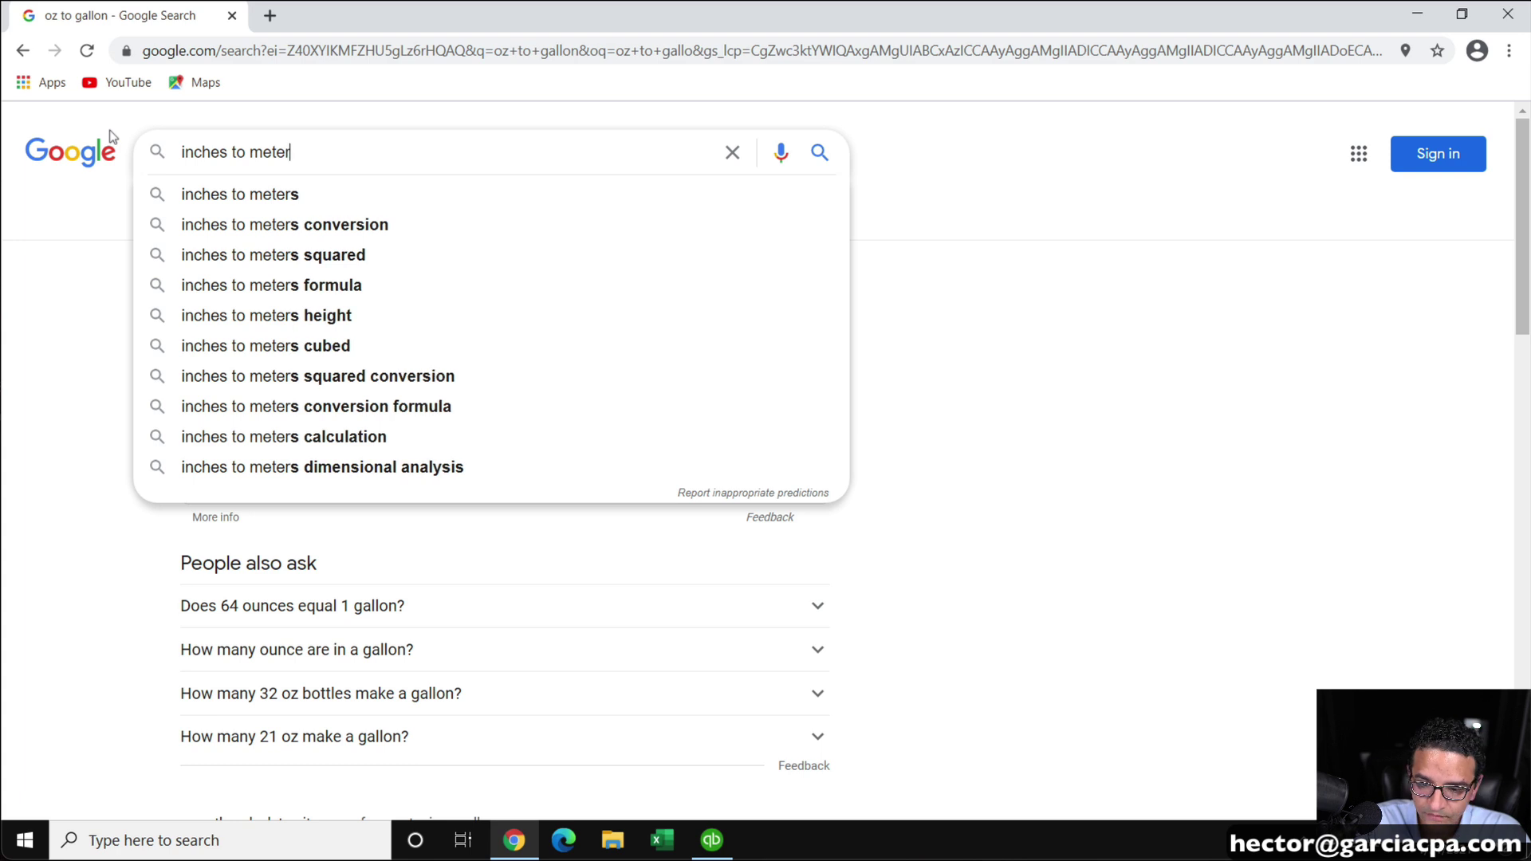
text(s)
key(Return)
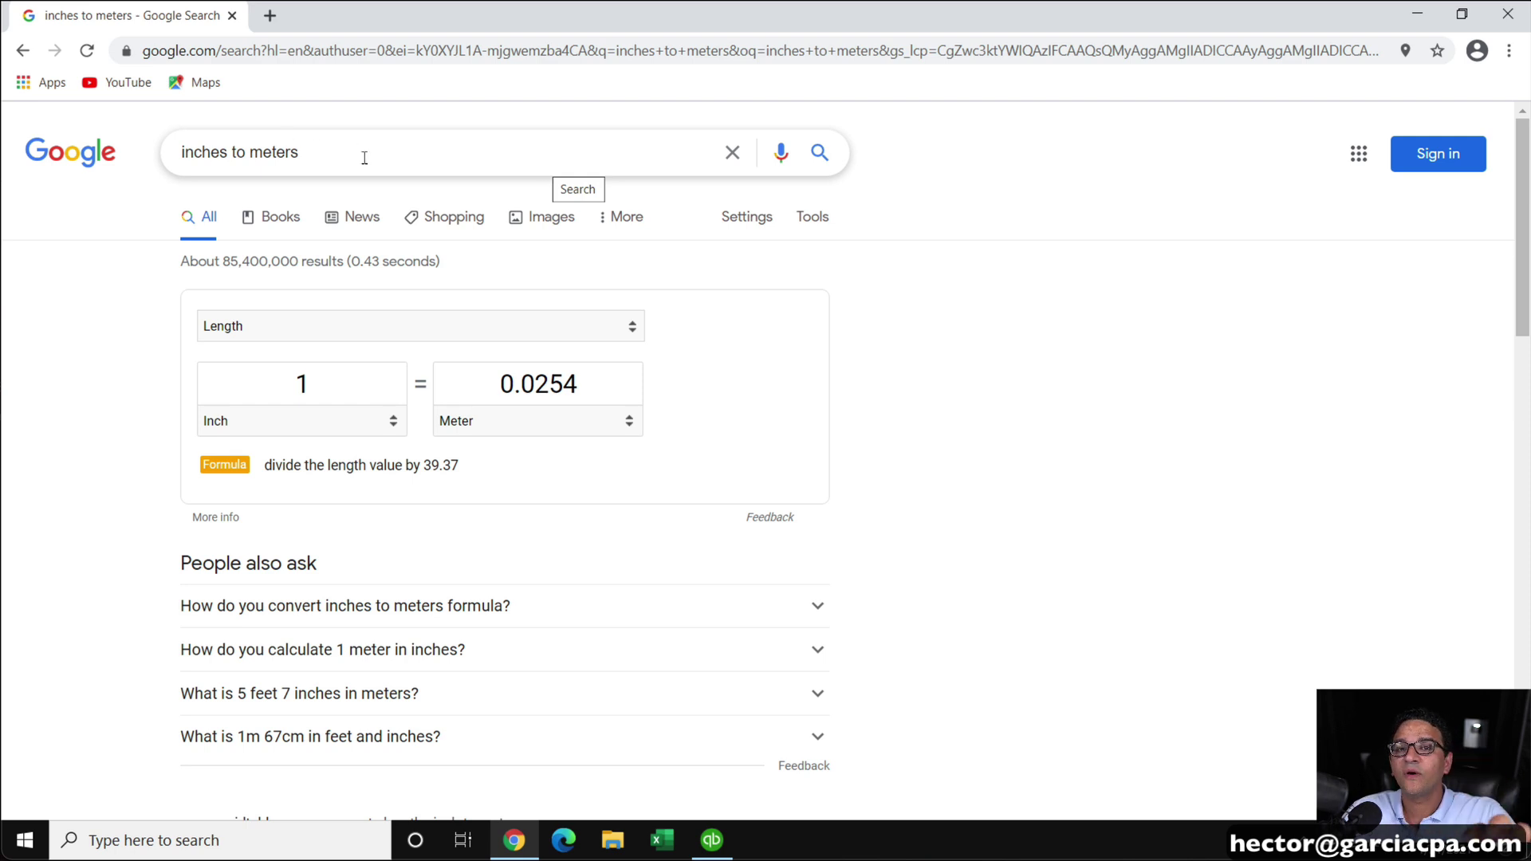
click(321, 153)
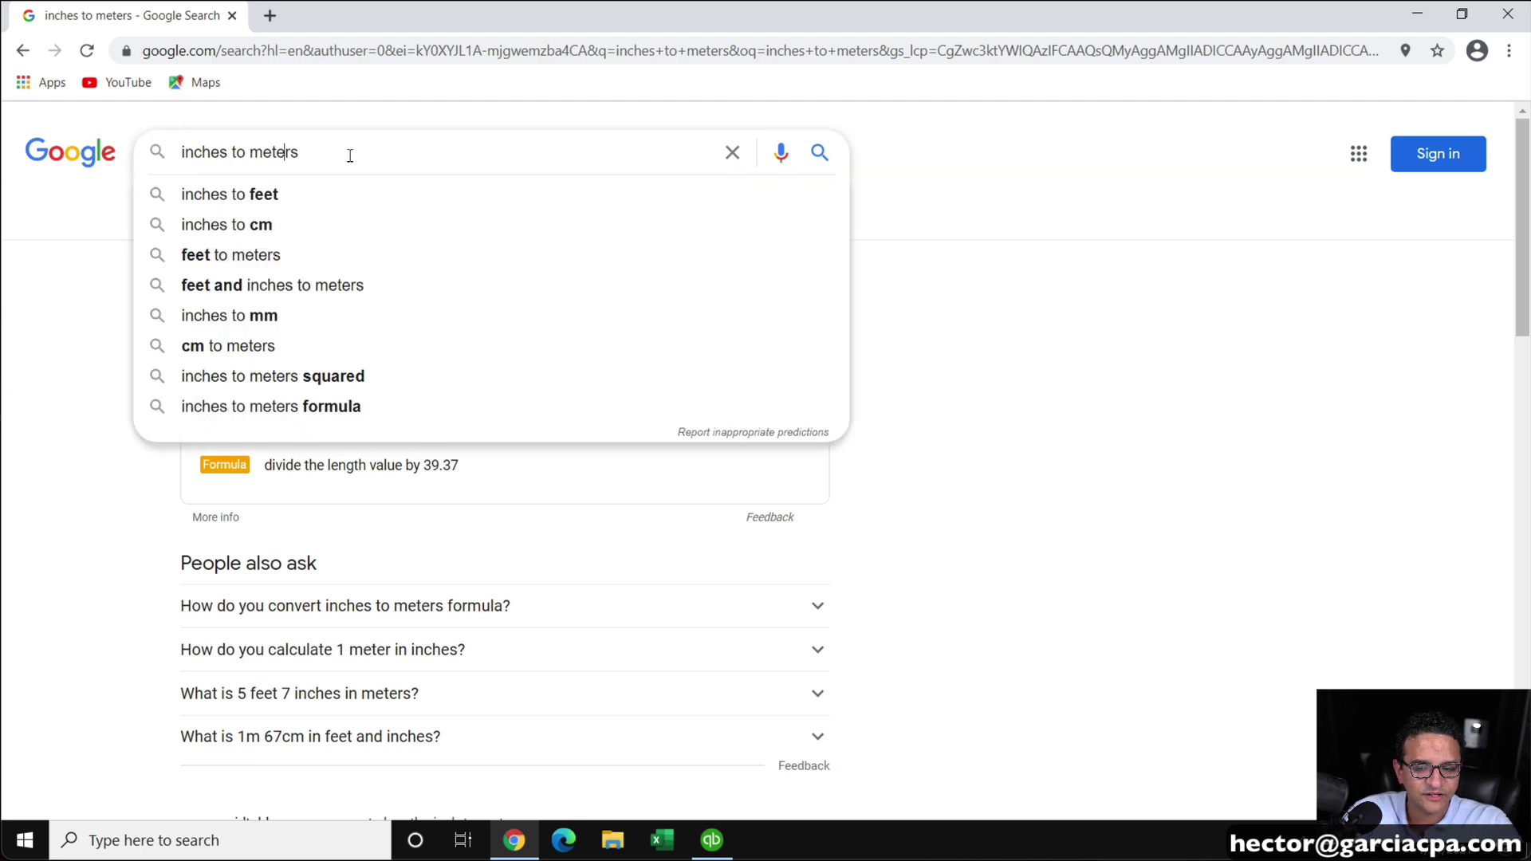
Back in QuickBooks, create a new unit of measure set for Wood with type Length and base unit Foot (ft)
click(712, 840)
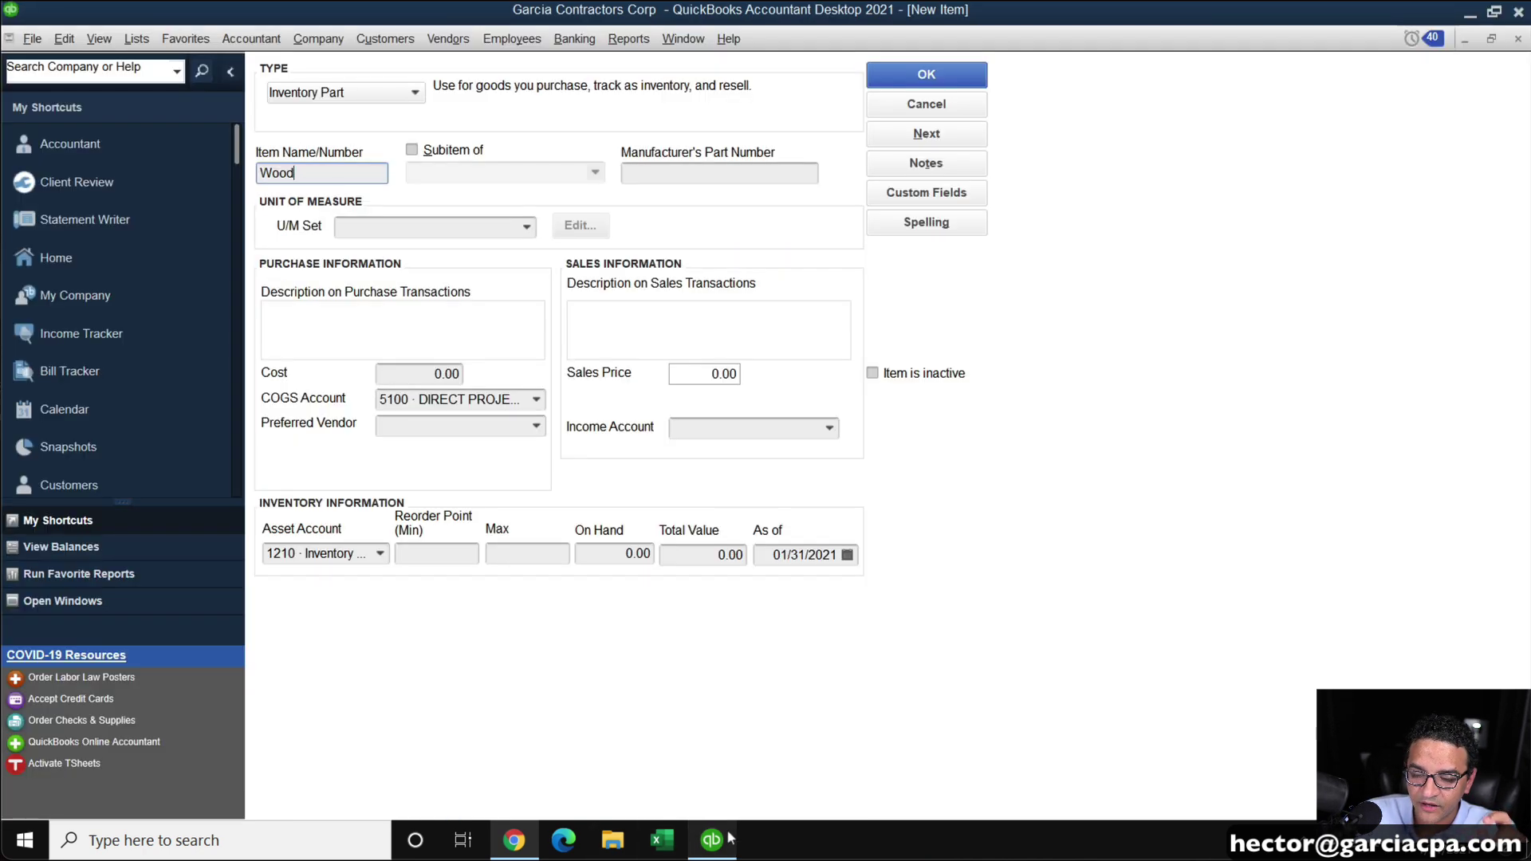
click(526, 226)
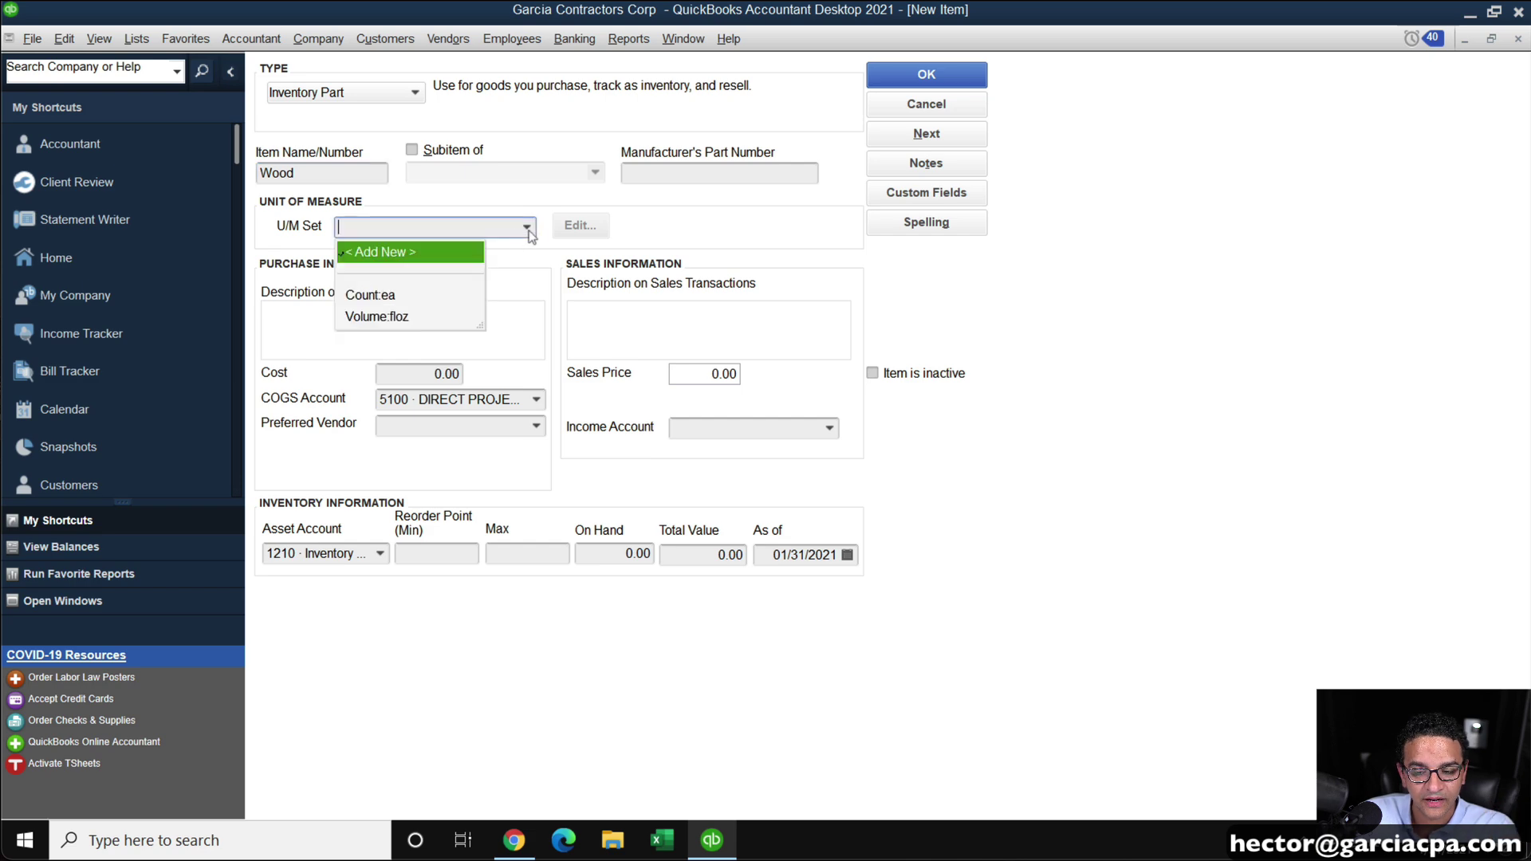
click(375, 253)
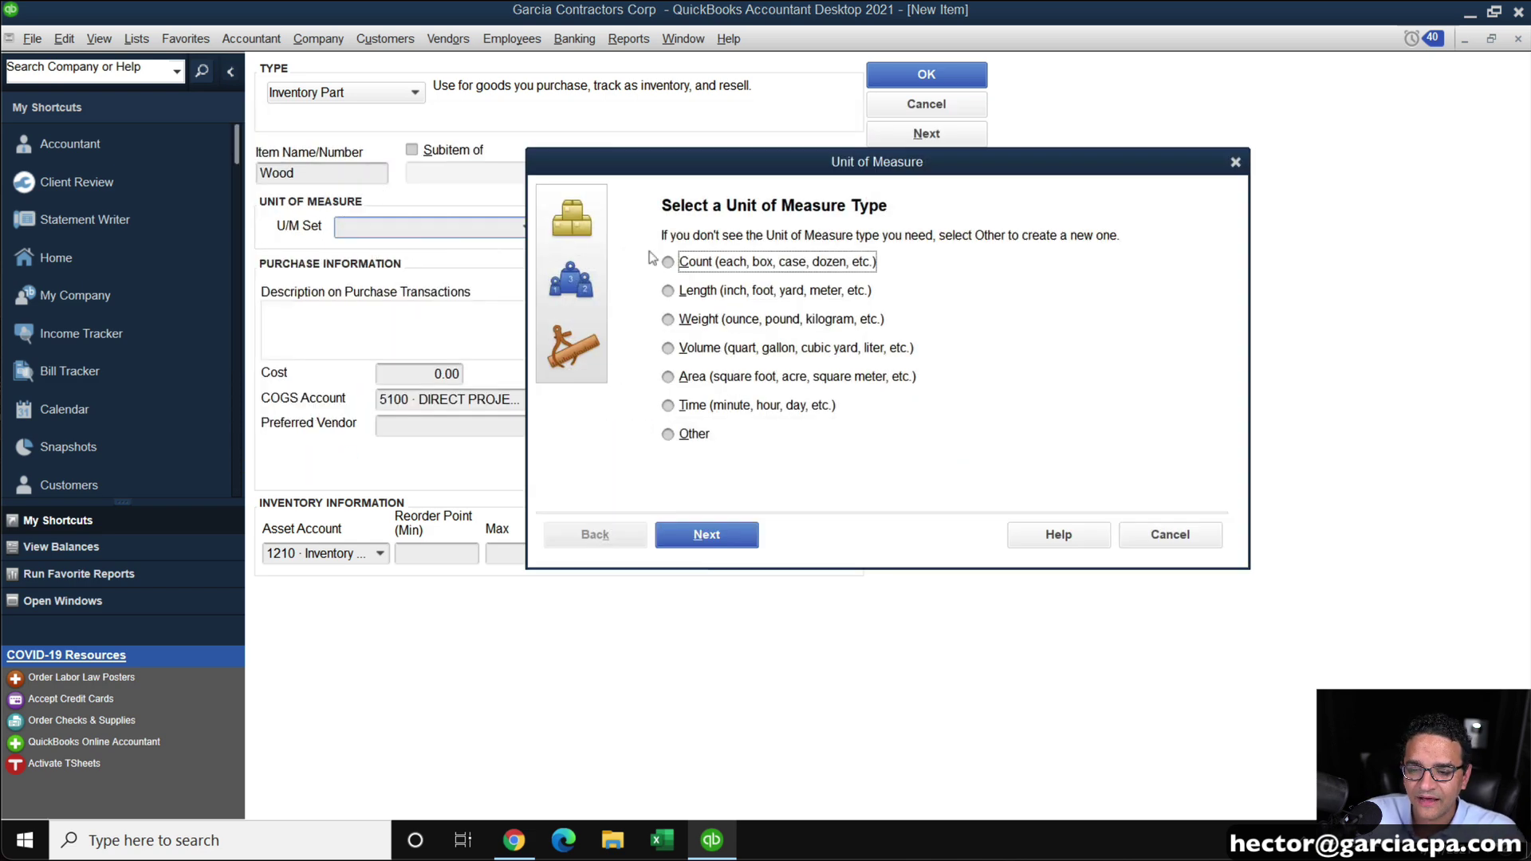
click(685, 295)
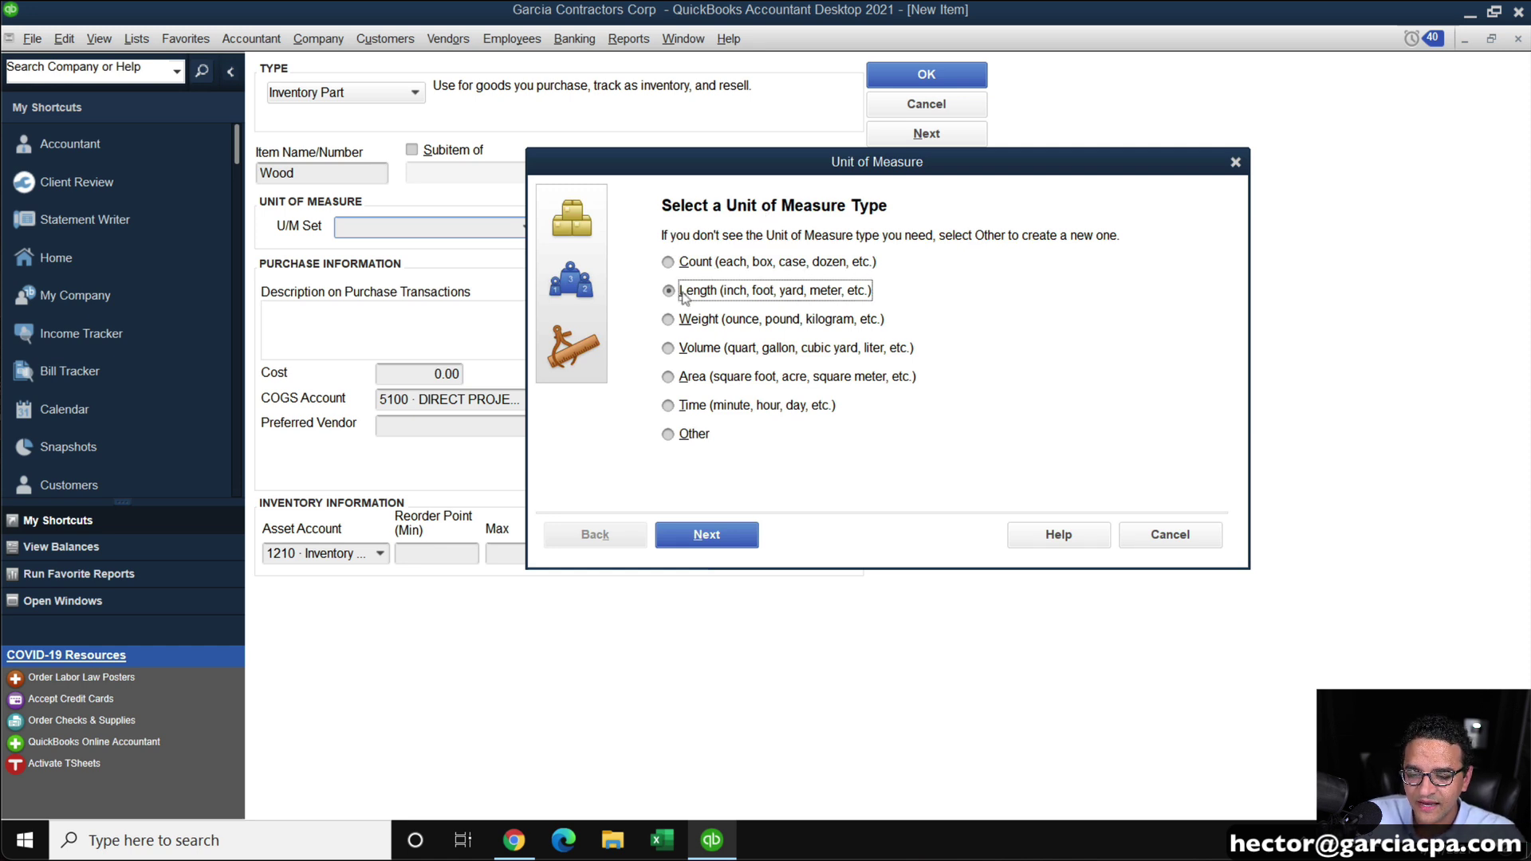
click(705, 536)
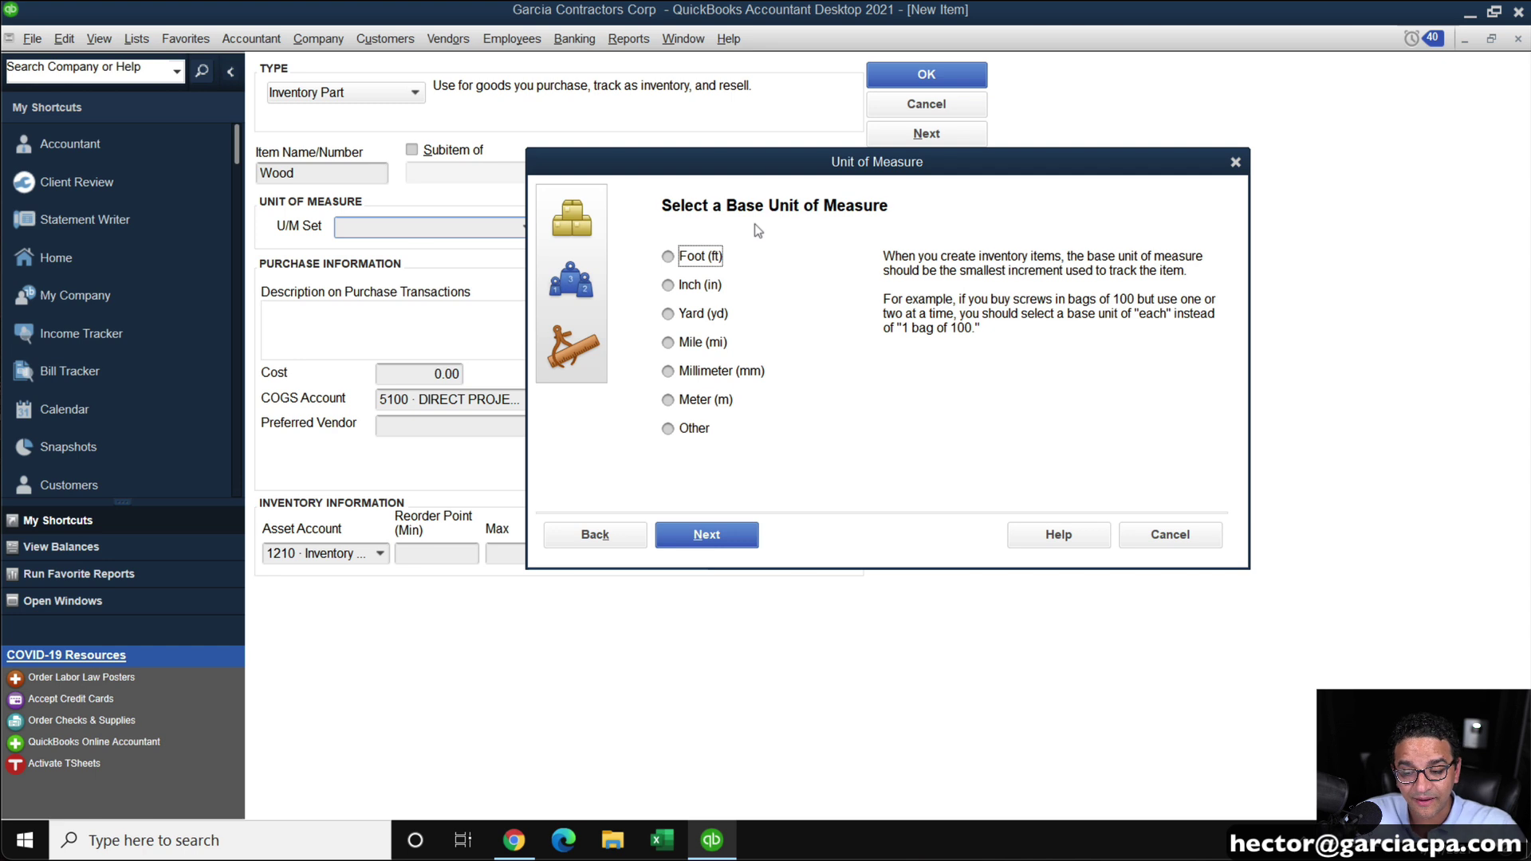
click(701, 260)
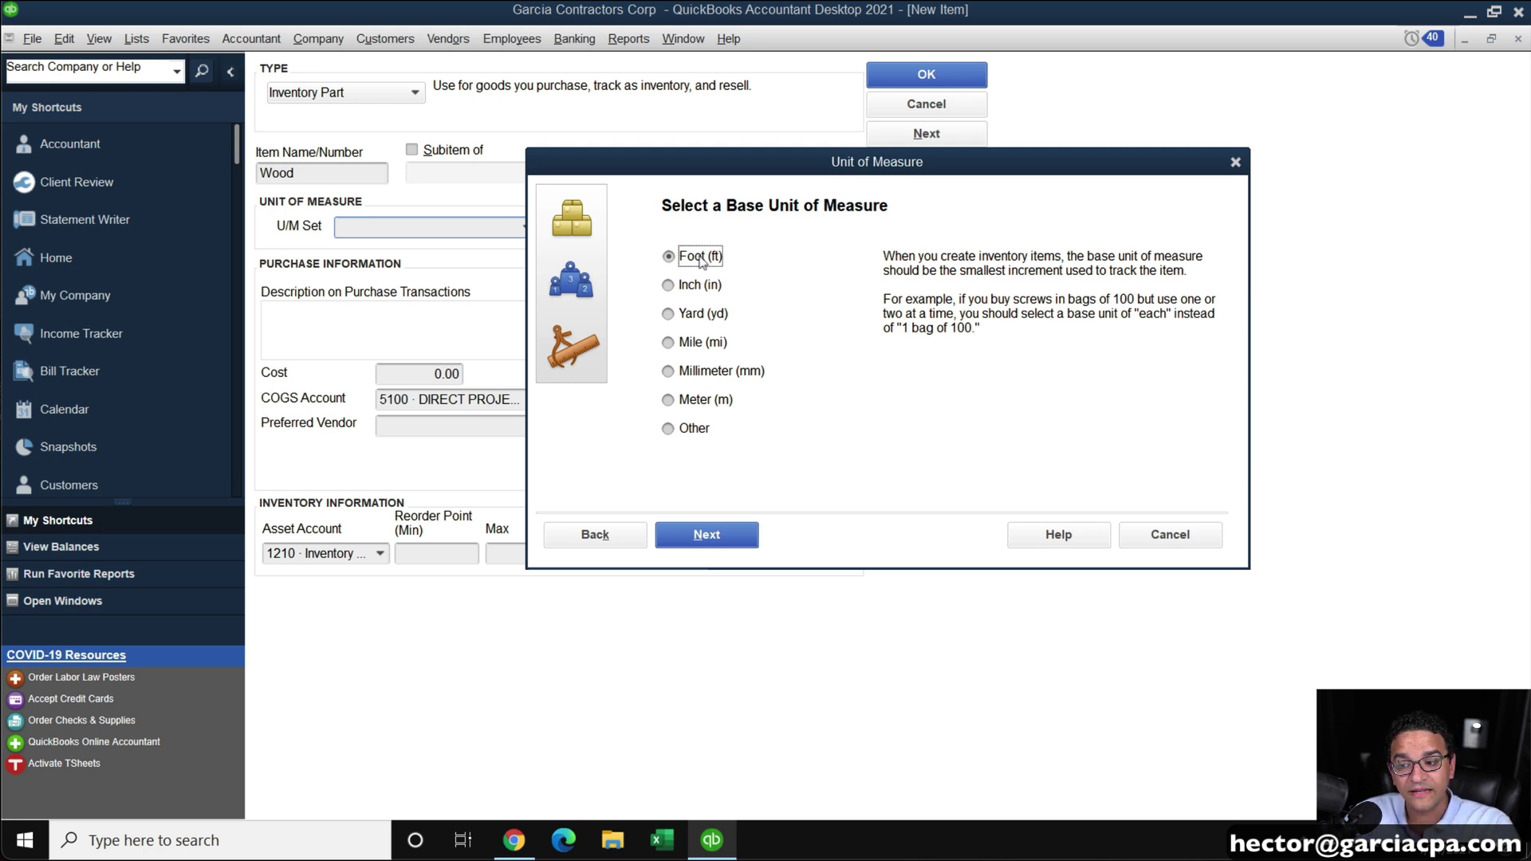
click(731, 538)
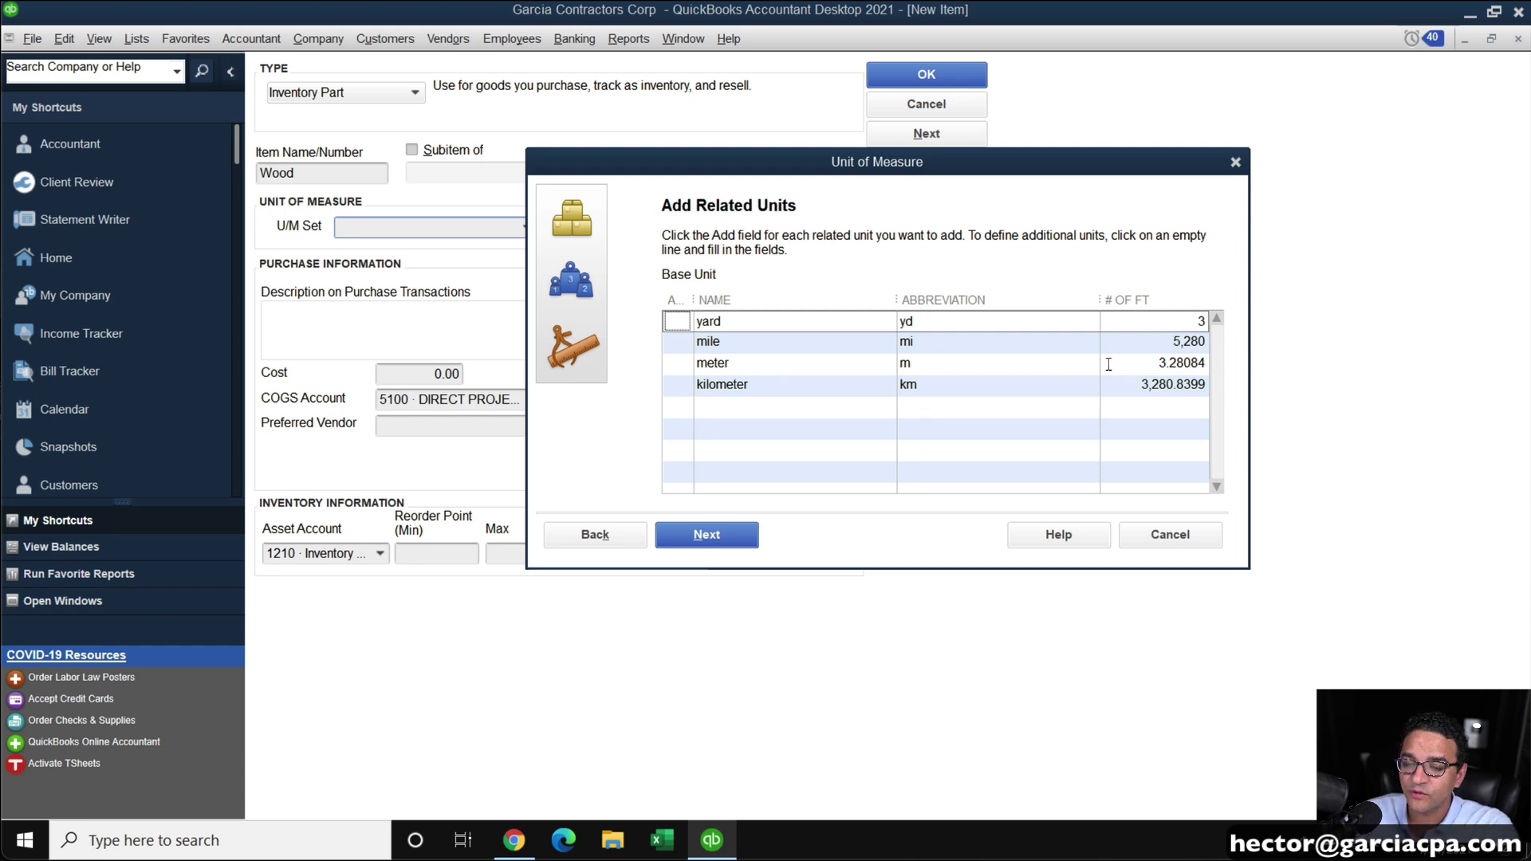
Include meter as a related unit and add a custom related unit named Inches with the abbreviation in
click(676, 364)
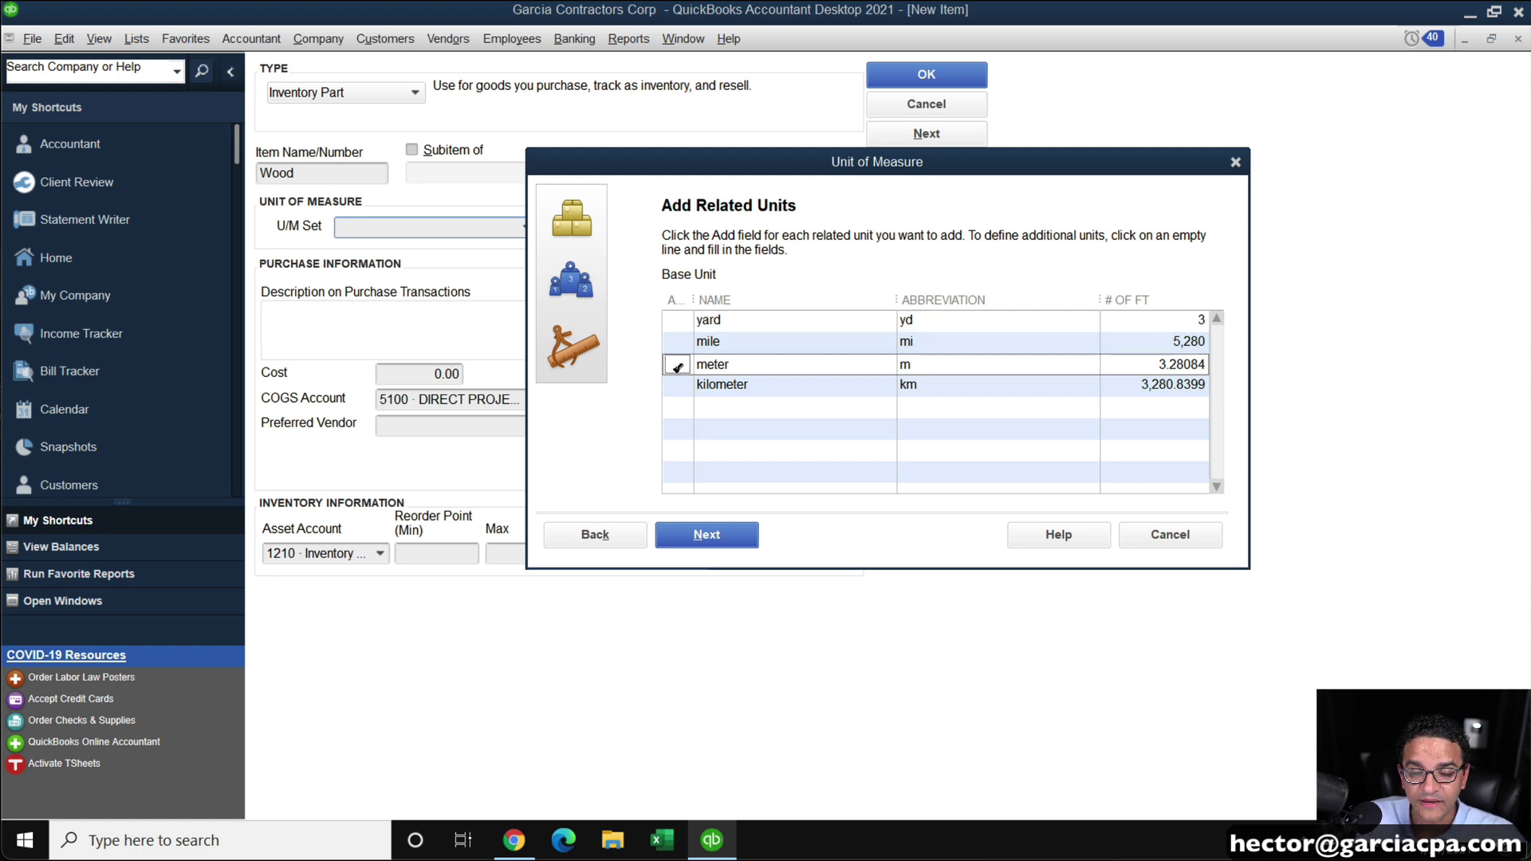
click(698, 408)
click(676, 408)
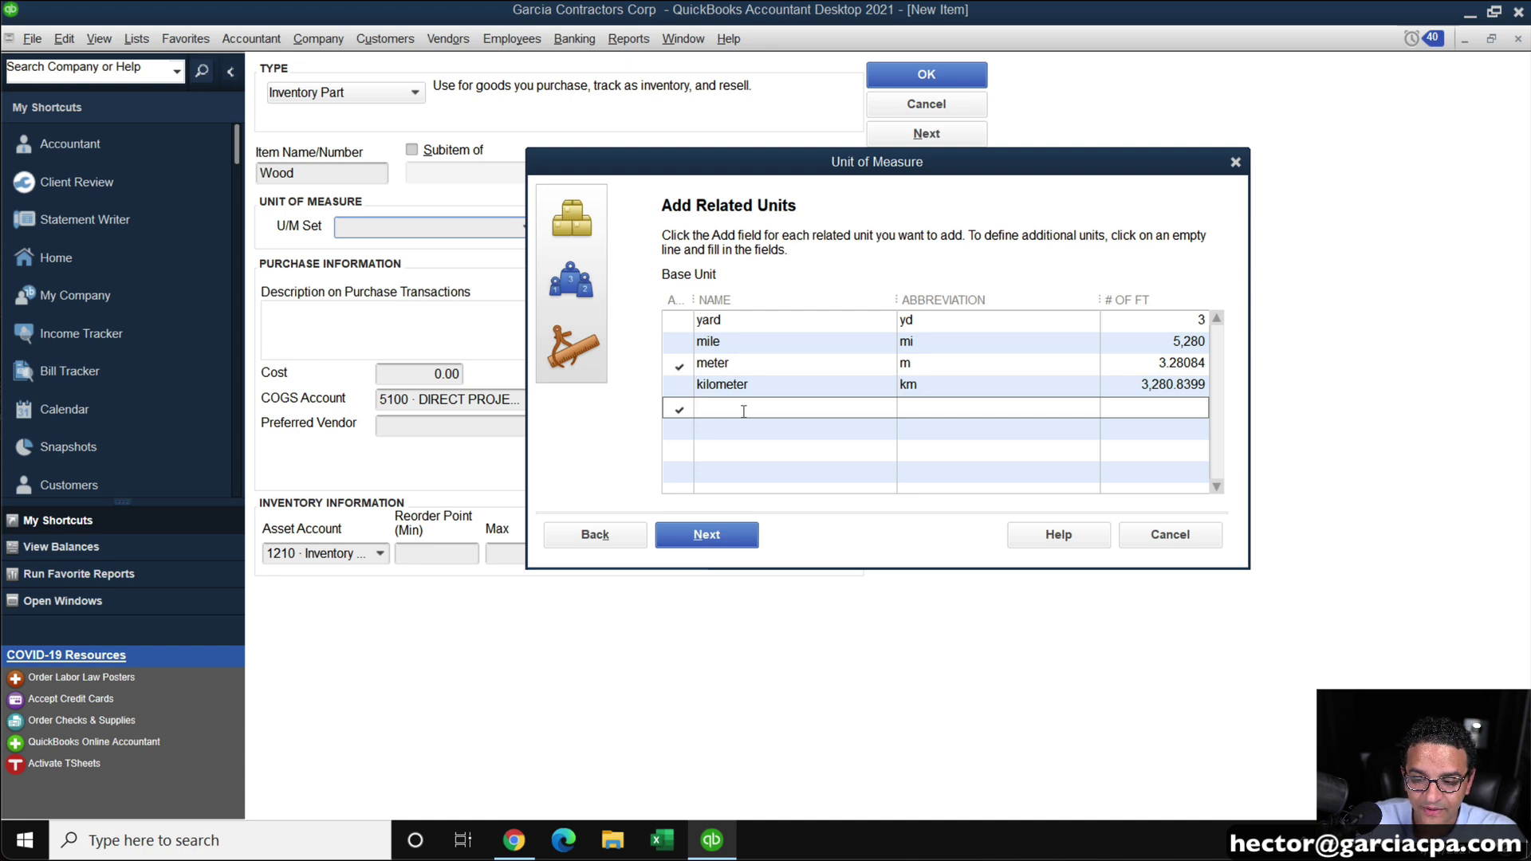
text(Inches)
key(Tab)
text(in)
key(Tab)
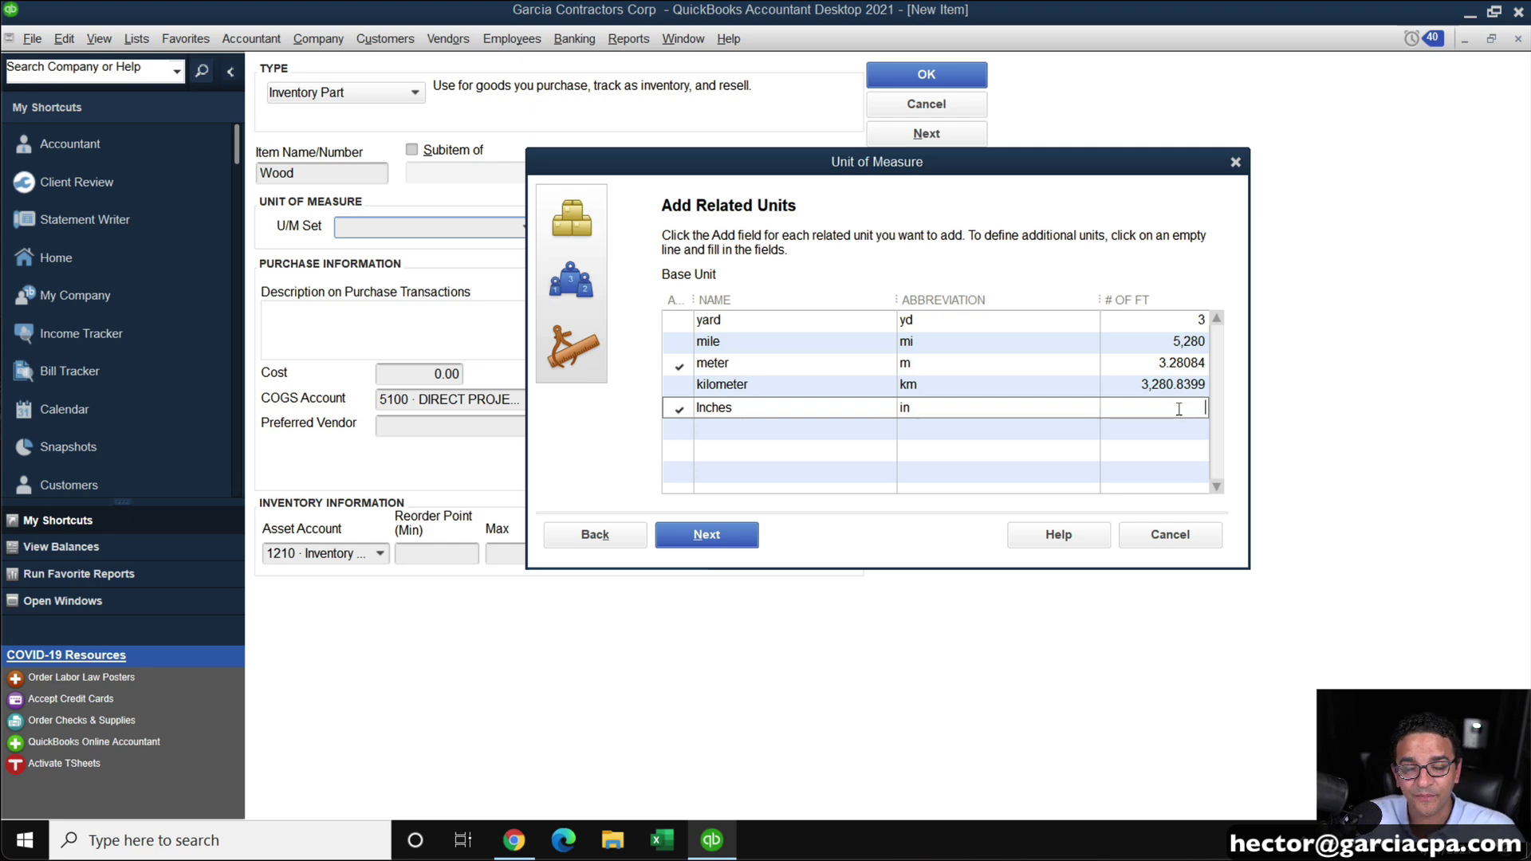
Switch to Chrome, look up inches to feet on Google, and copy the foot equivalent of 1 inch
click(513, 839)
drag(245, 152, 299, 153)
click(289, 195)
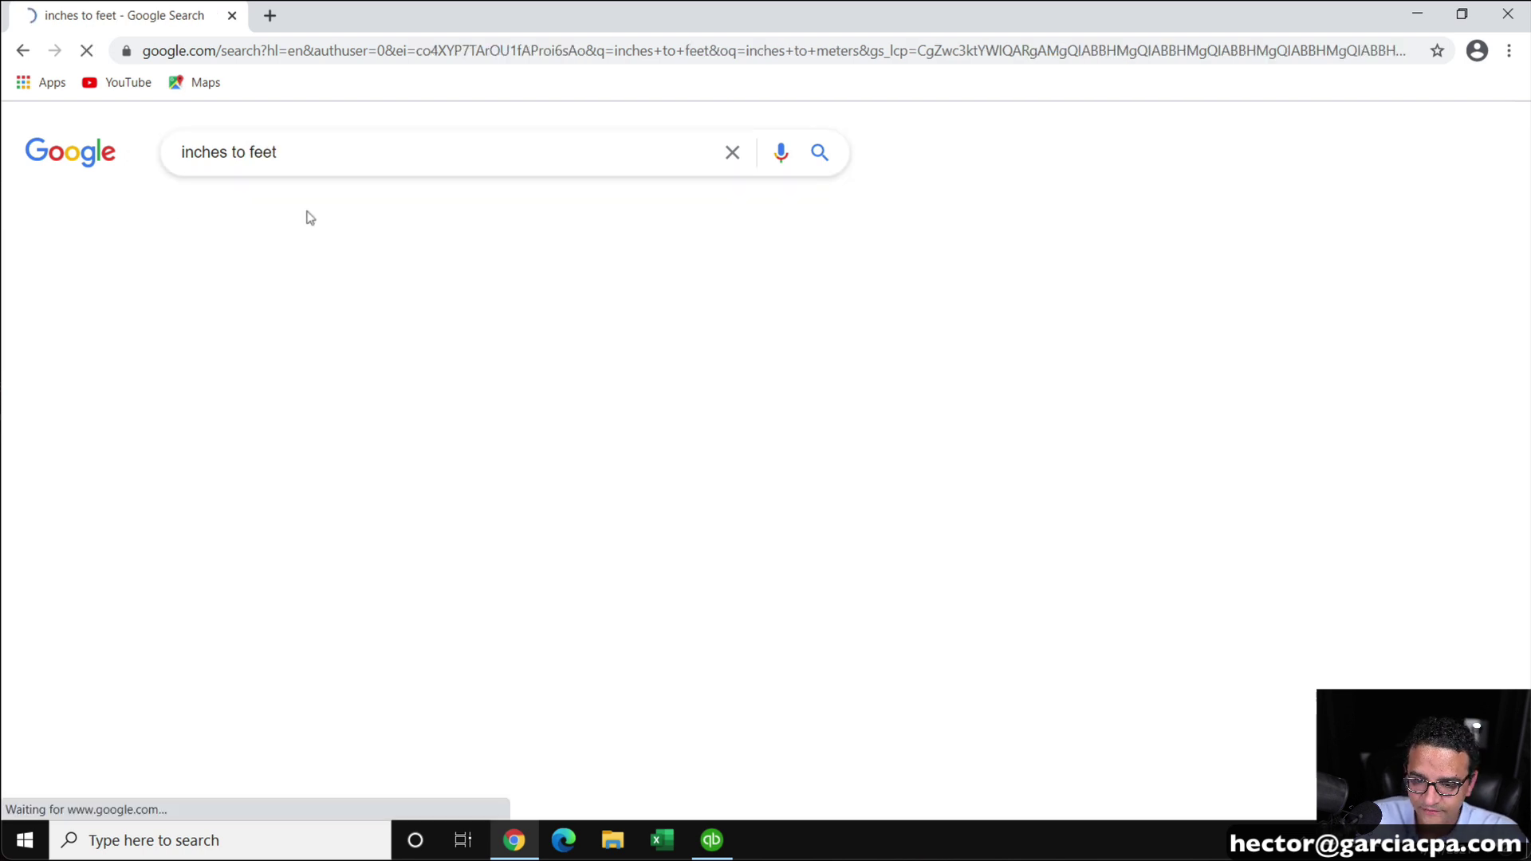
click(328, 387)
click(563, 393)
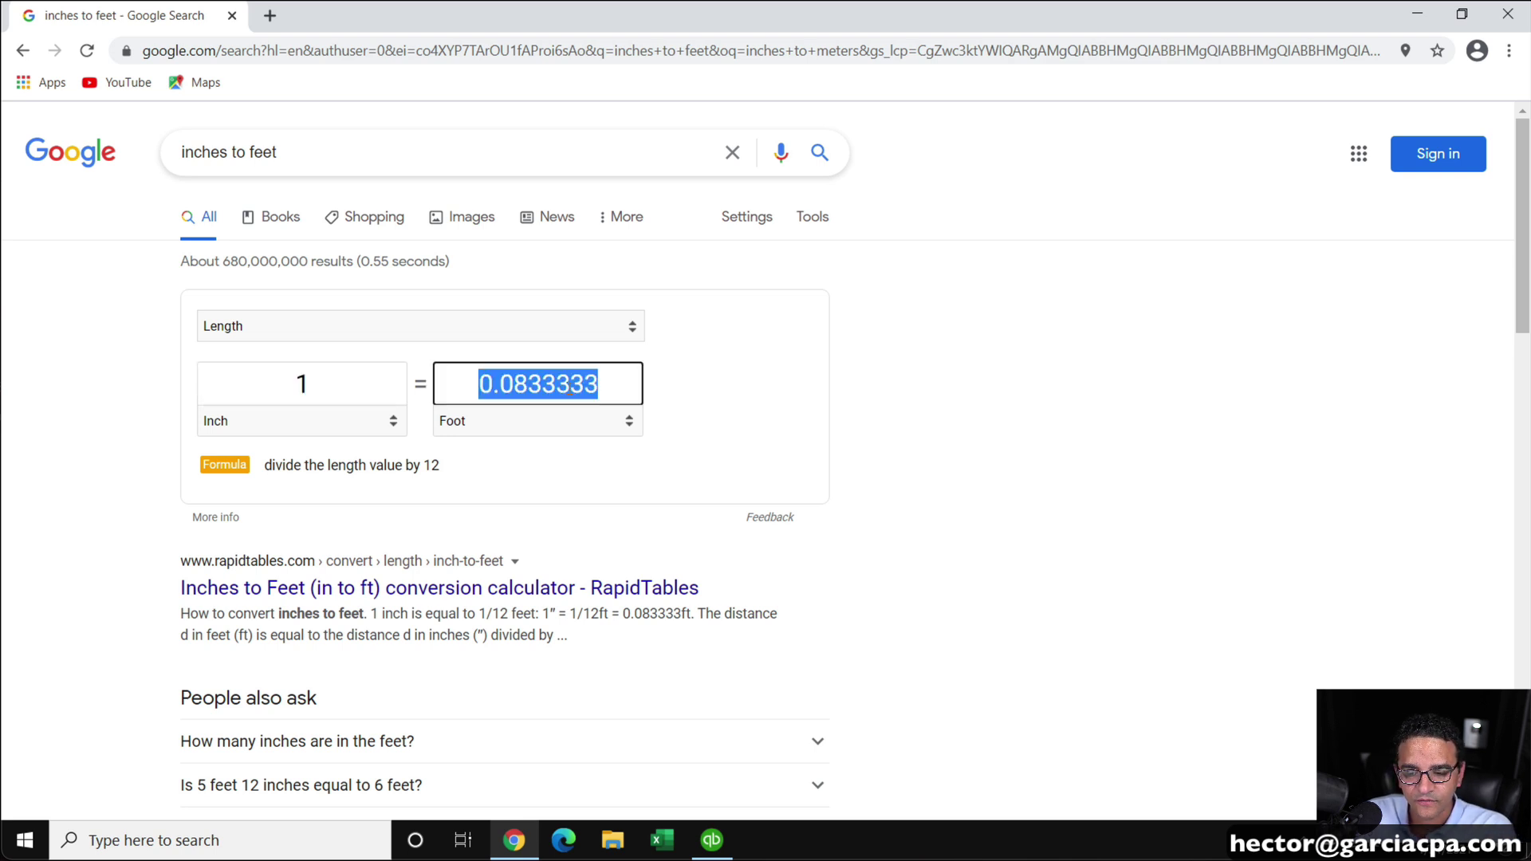
click(536, 385)
click(283, 383)
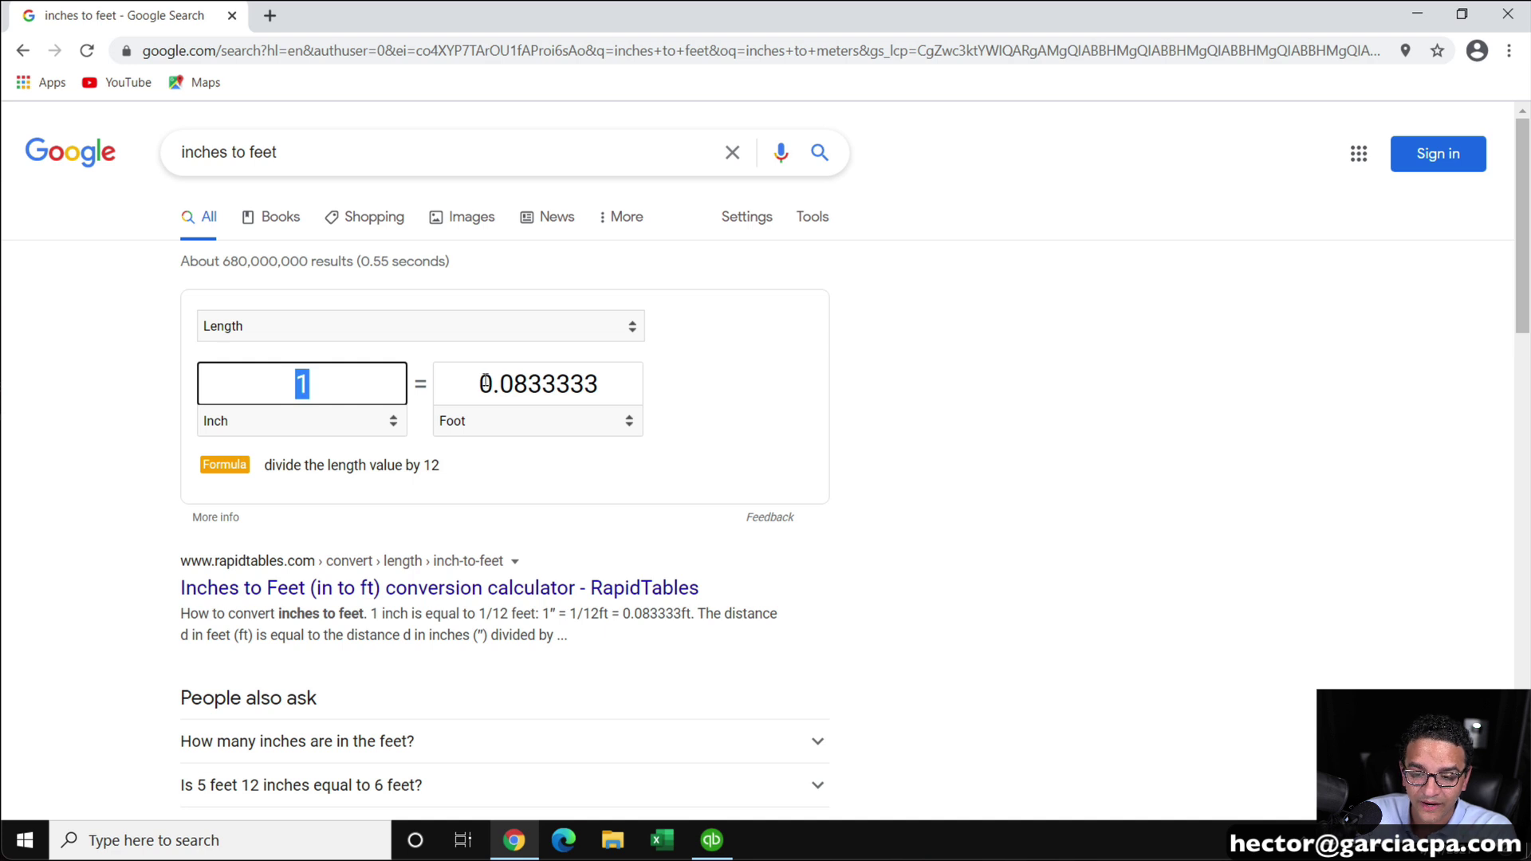
click(568, 385)
double_click(567, 385)
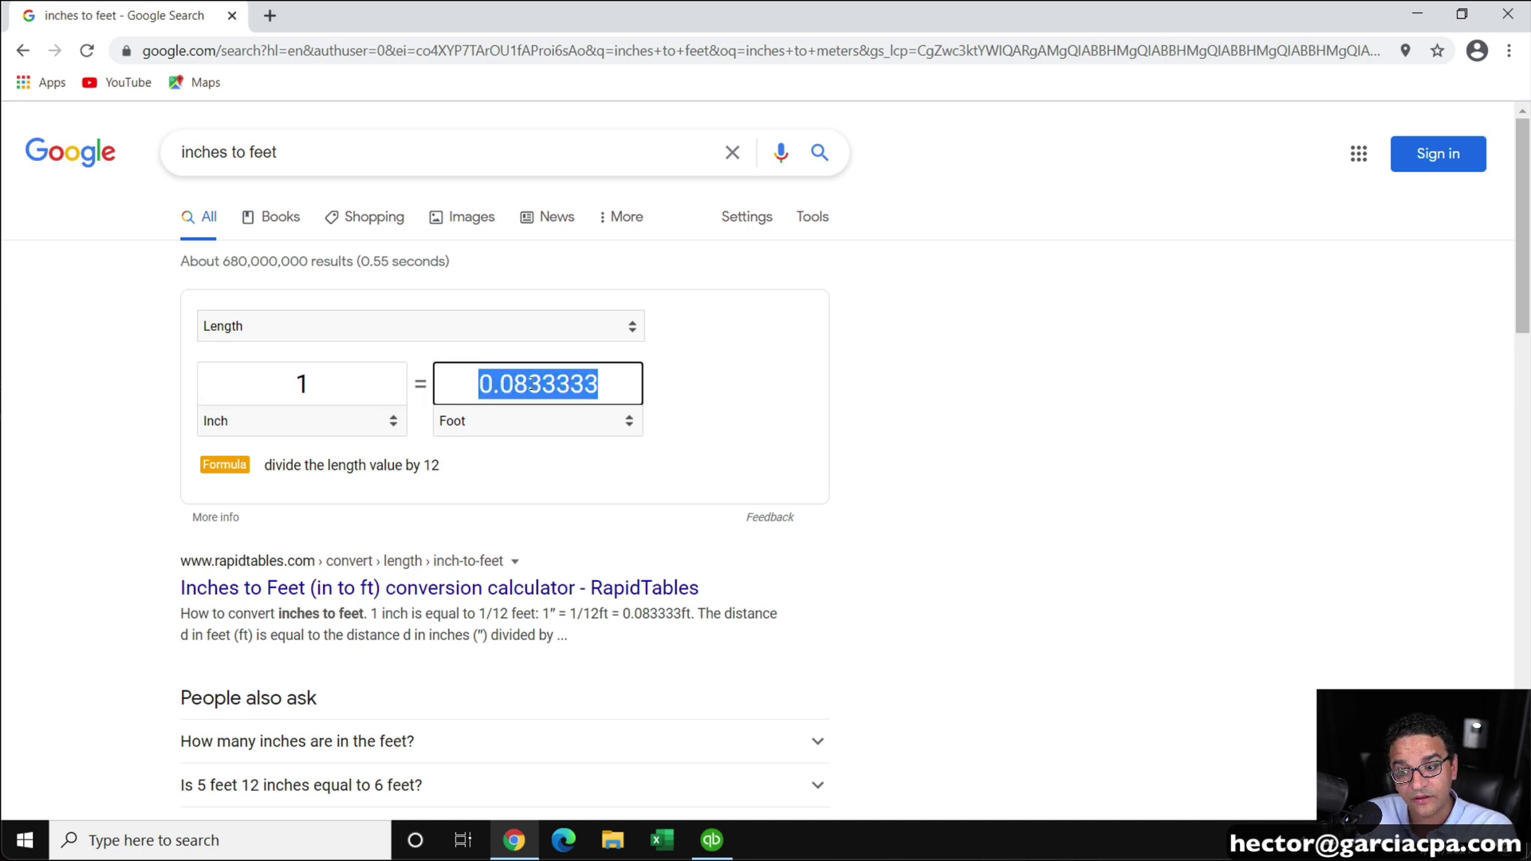
right_click(532, 383)
click(589, 455)
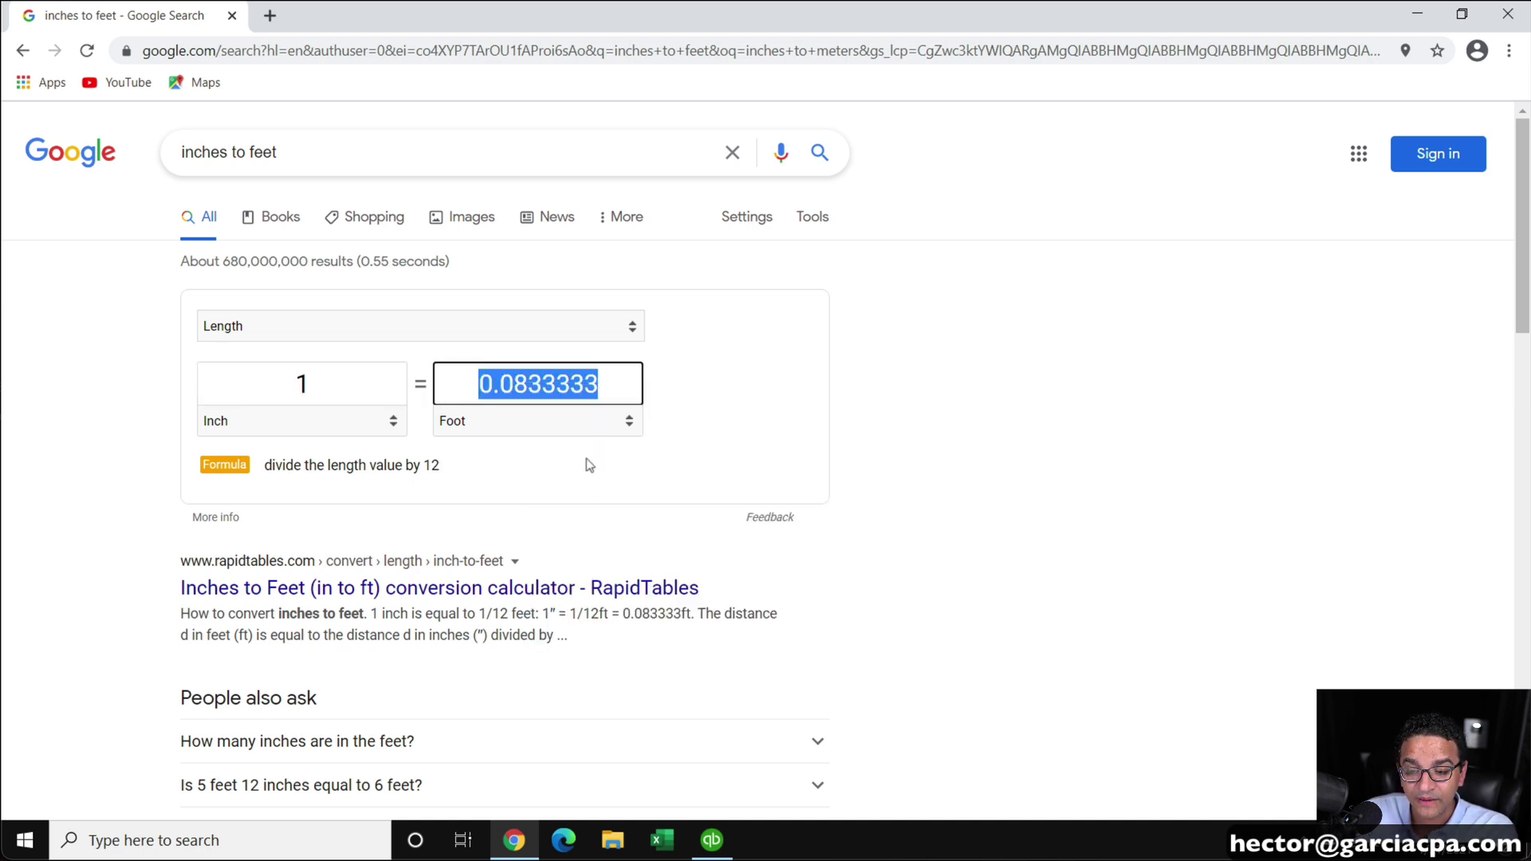
Return to QuickBooks and paste 0.0833333 as the number of feet for the Inches unit
click(710, 840)
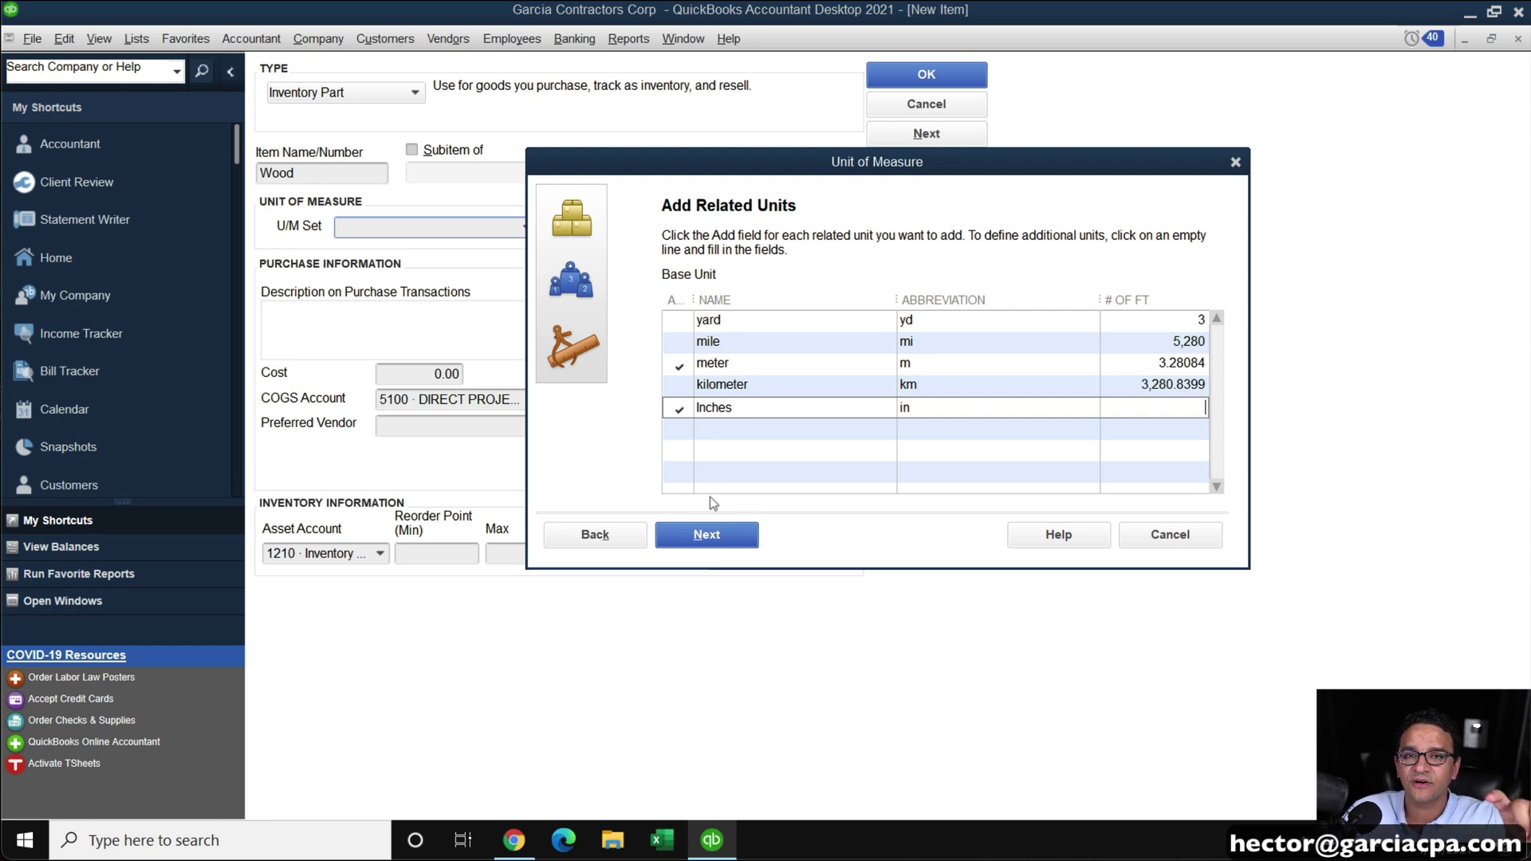
right_click(1178, 408)
click(1205, 485)
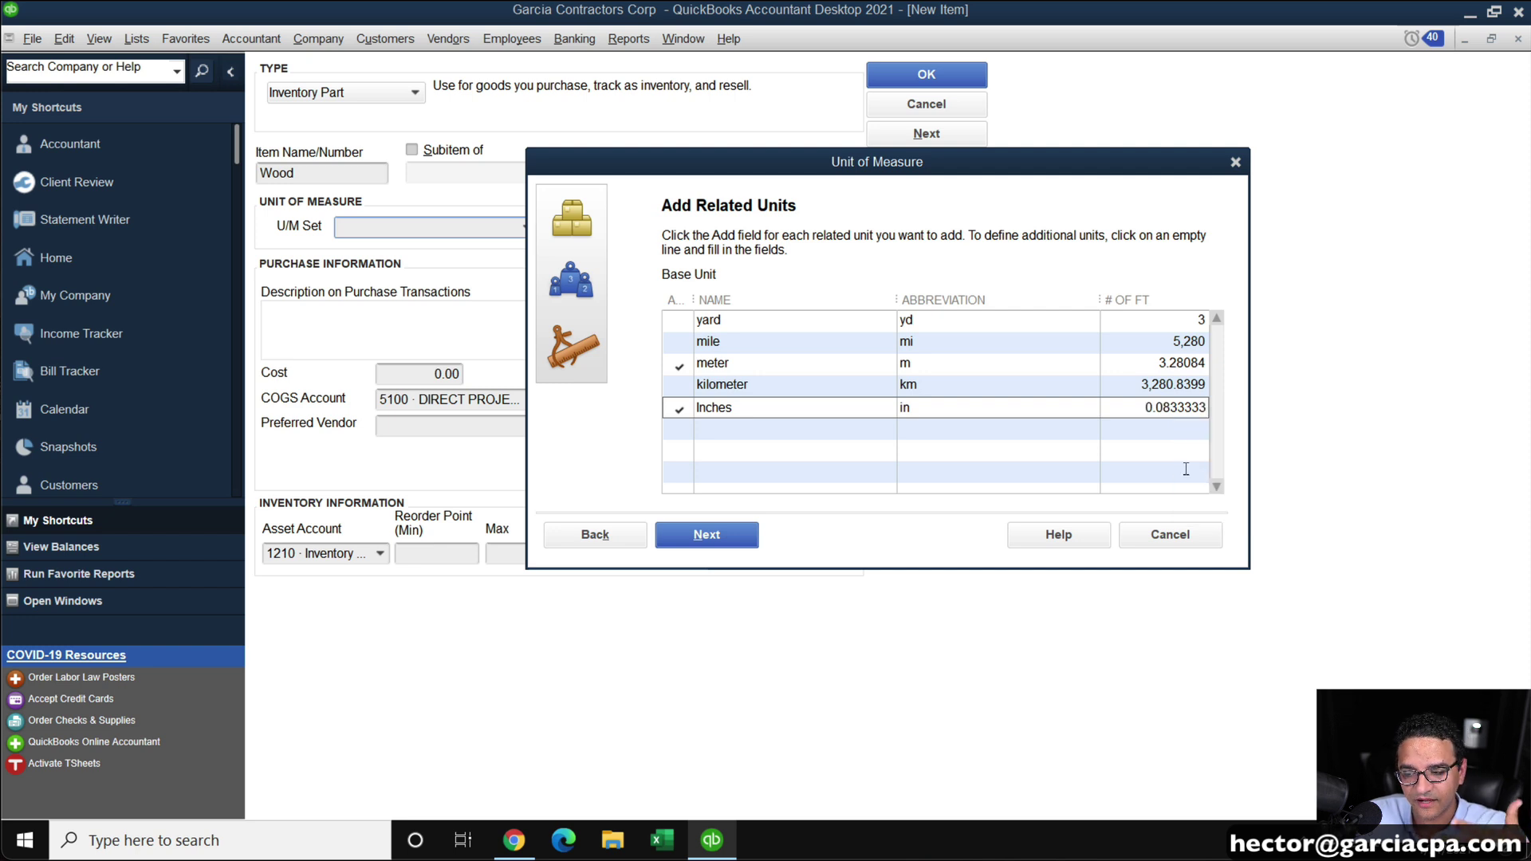
click(1129, 433)
click(767, 266)
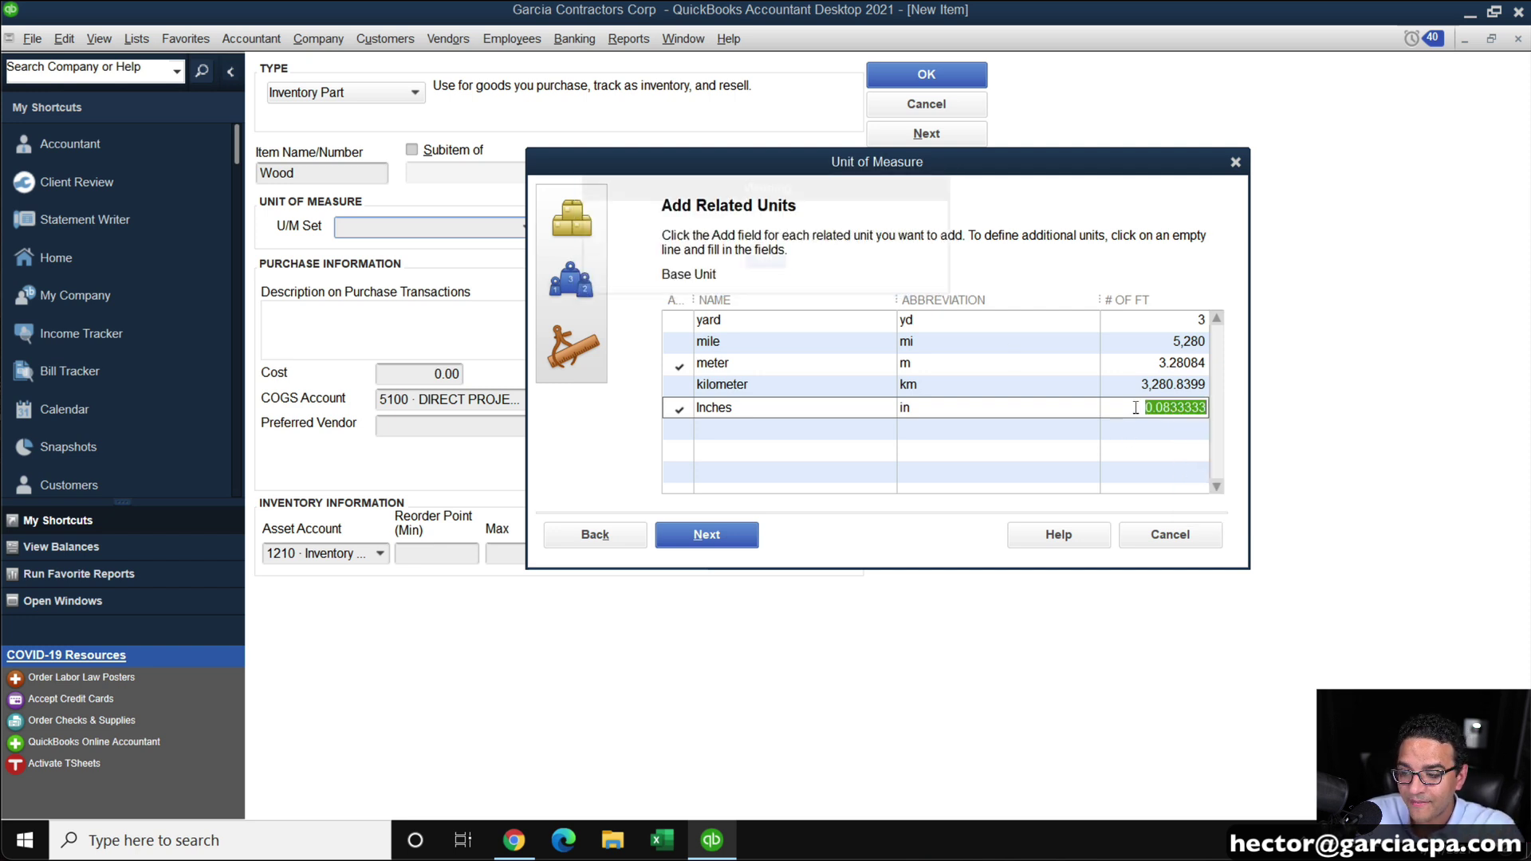
Shorten the number of feet for Inches to 0.08333 and accept saving a unit smaller than the base unit
click(1182, 408)
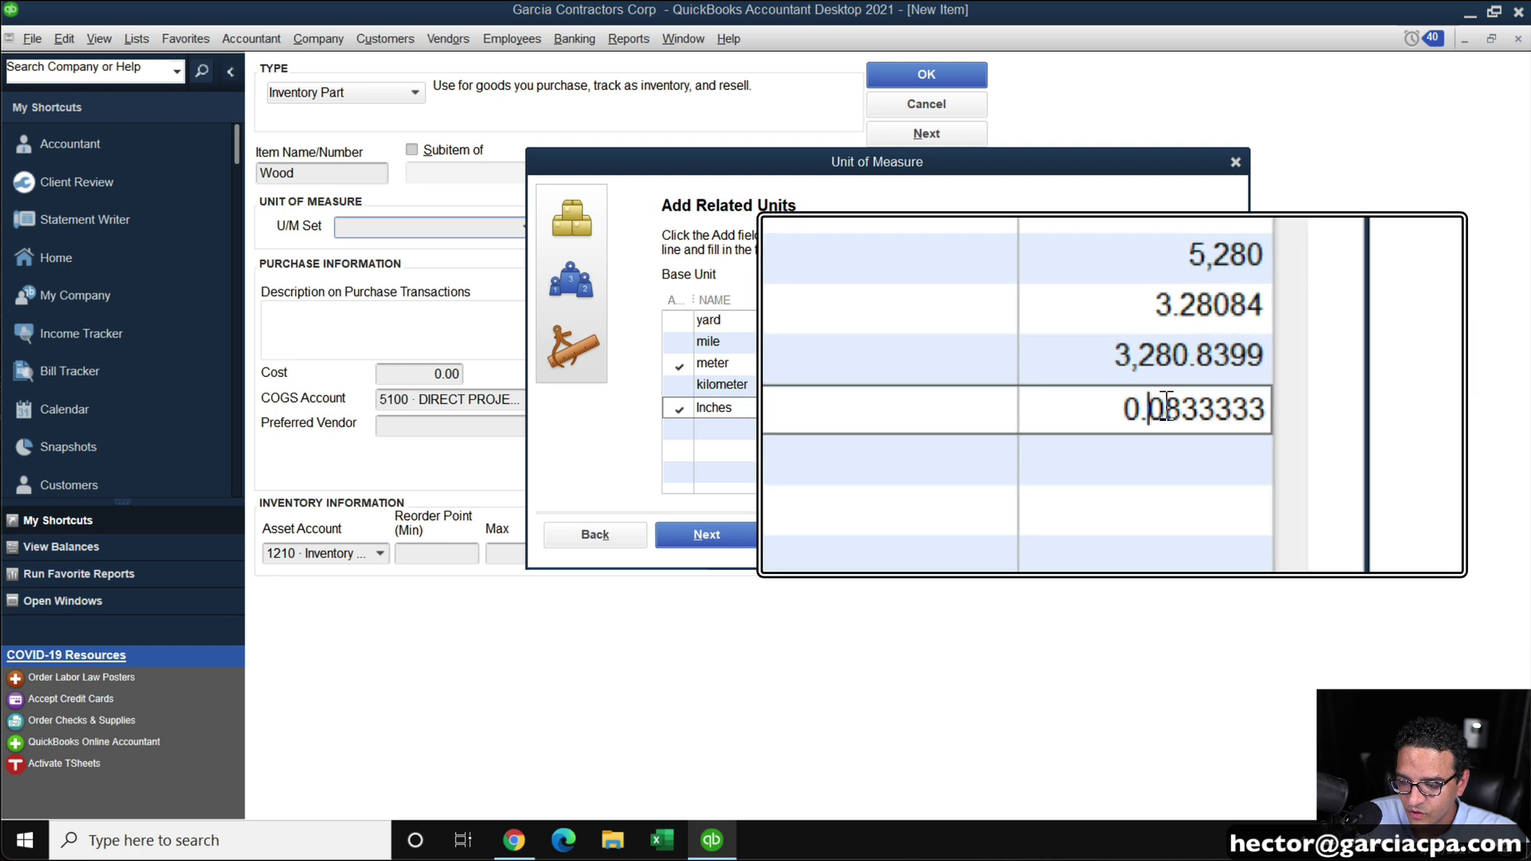
drag(1220, 410, 1288, 417)
key(BackSpace)
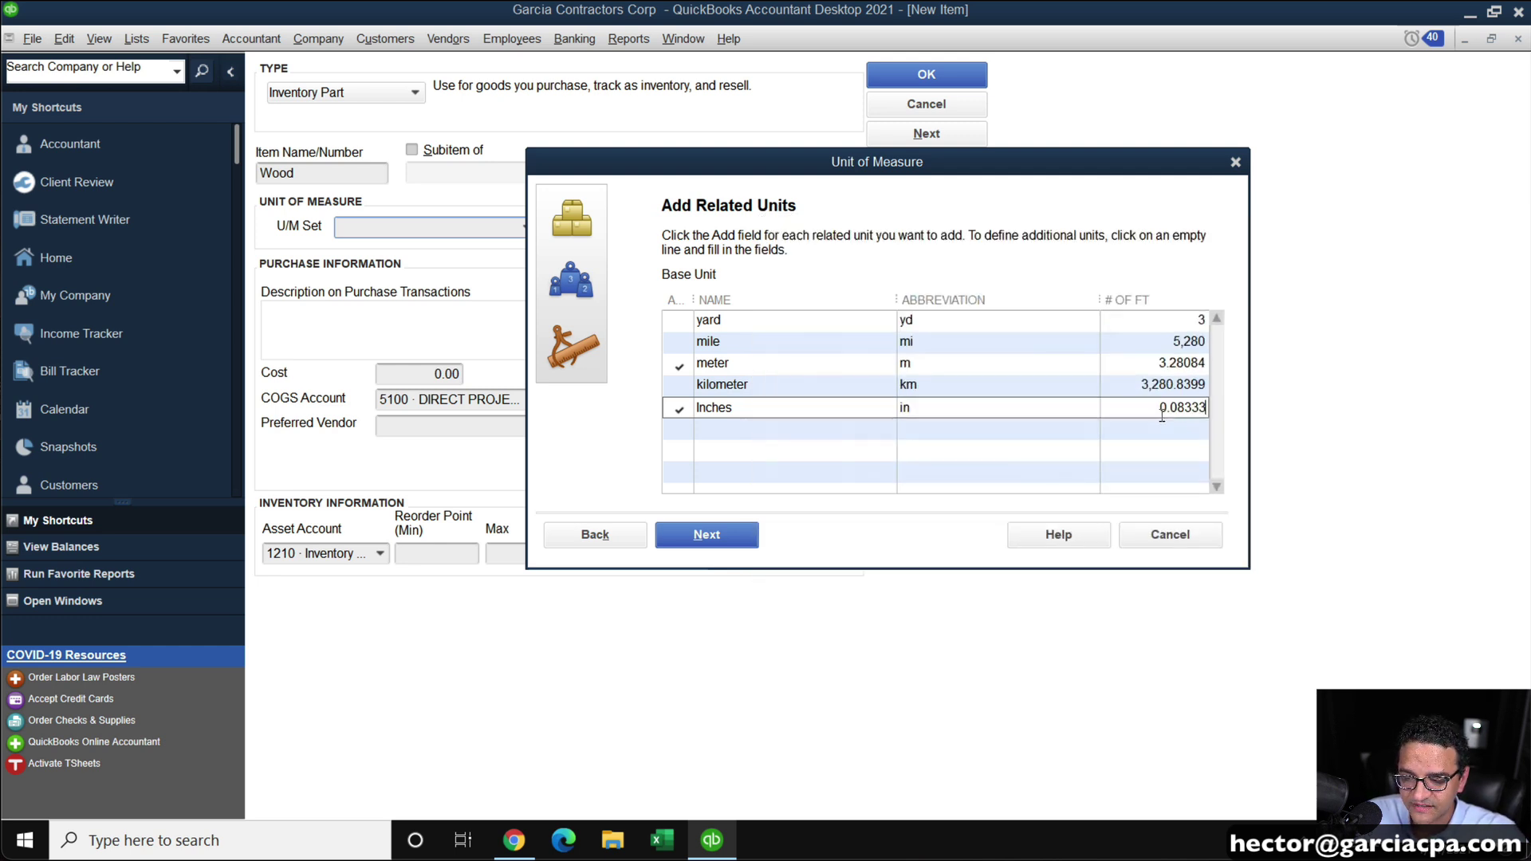
click(1160, 431)
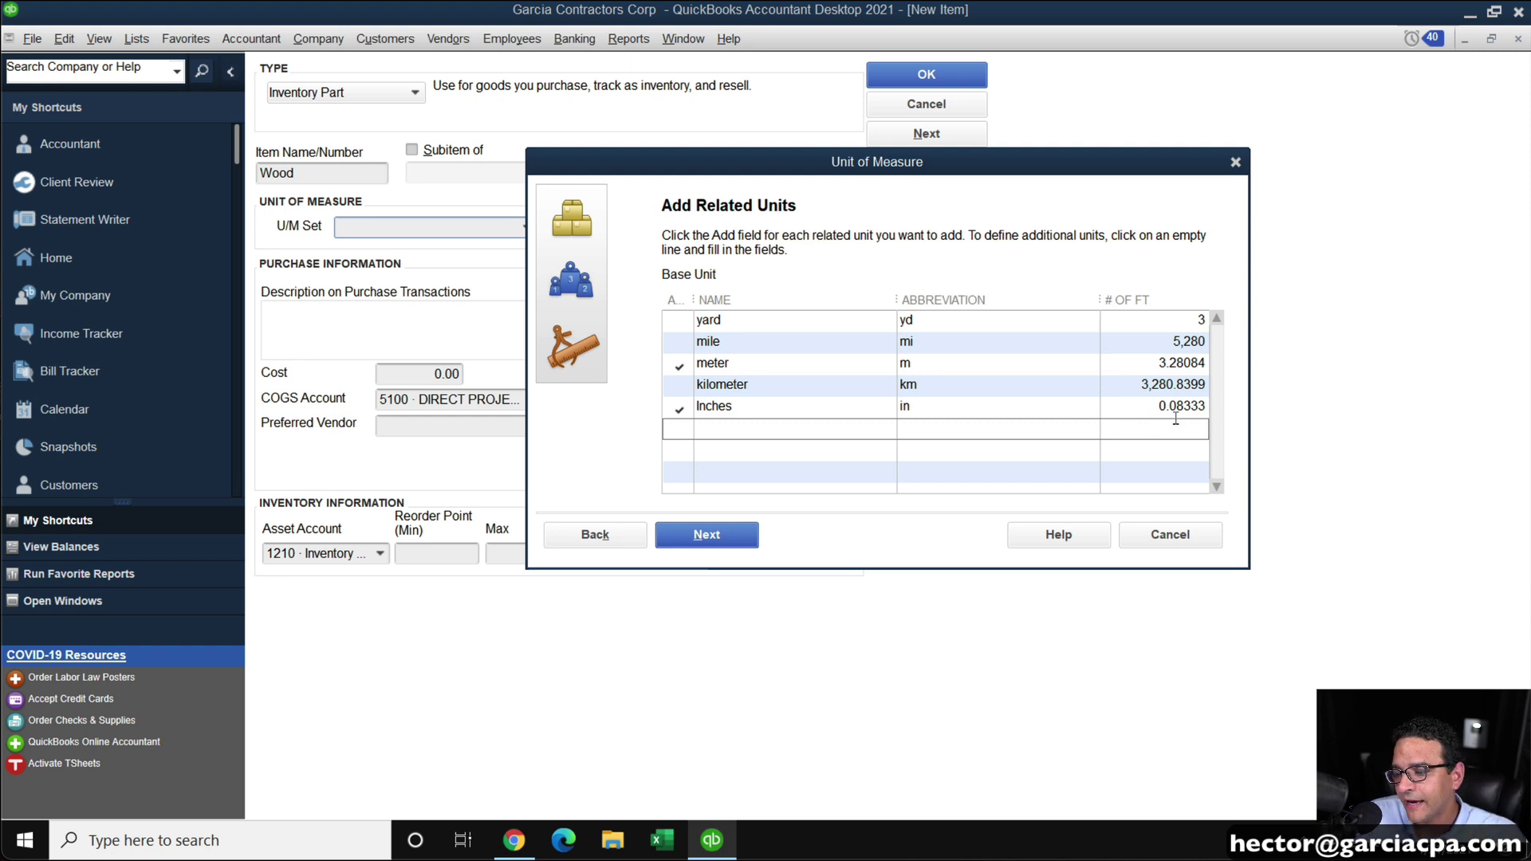
click(1209, 407)
click(718, 534)
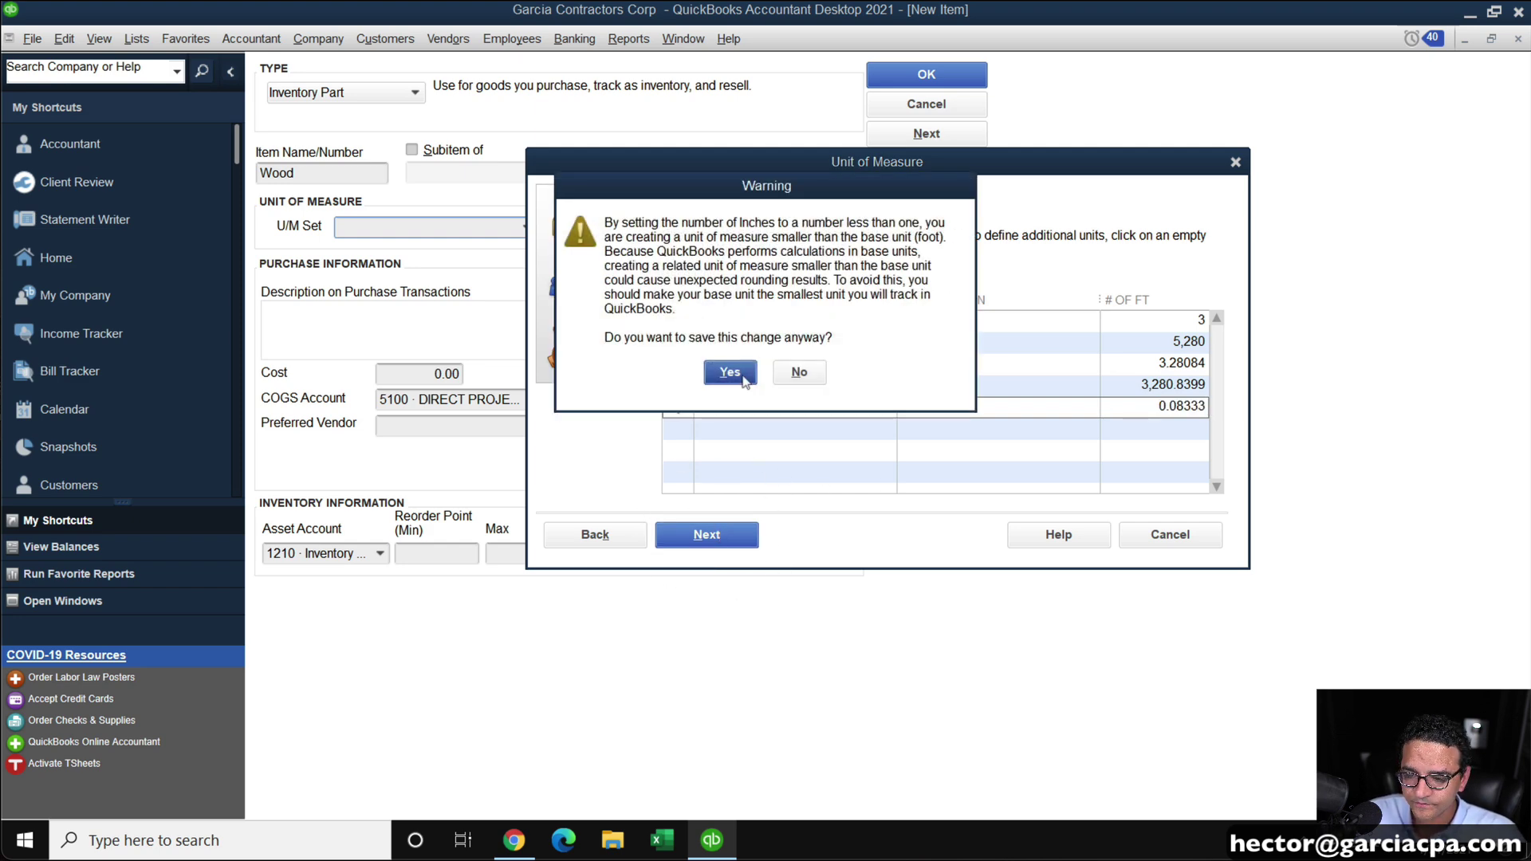
click(742, 377)
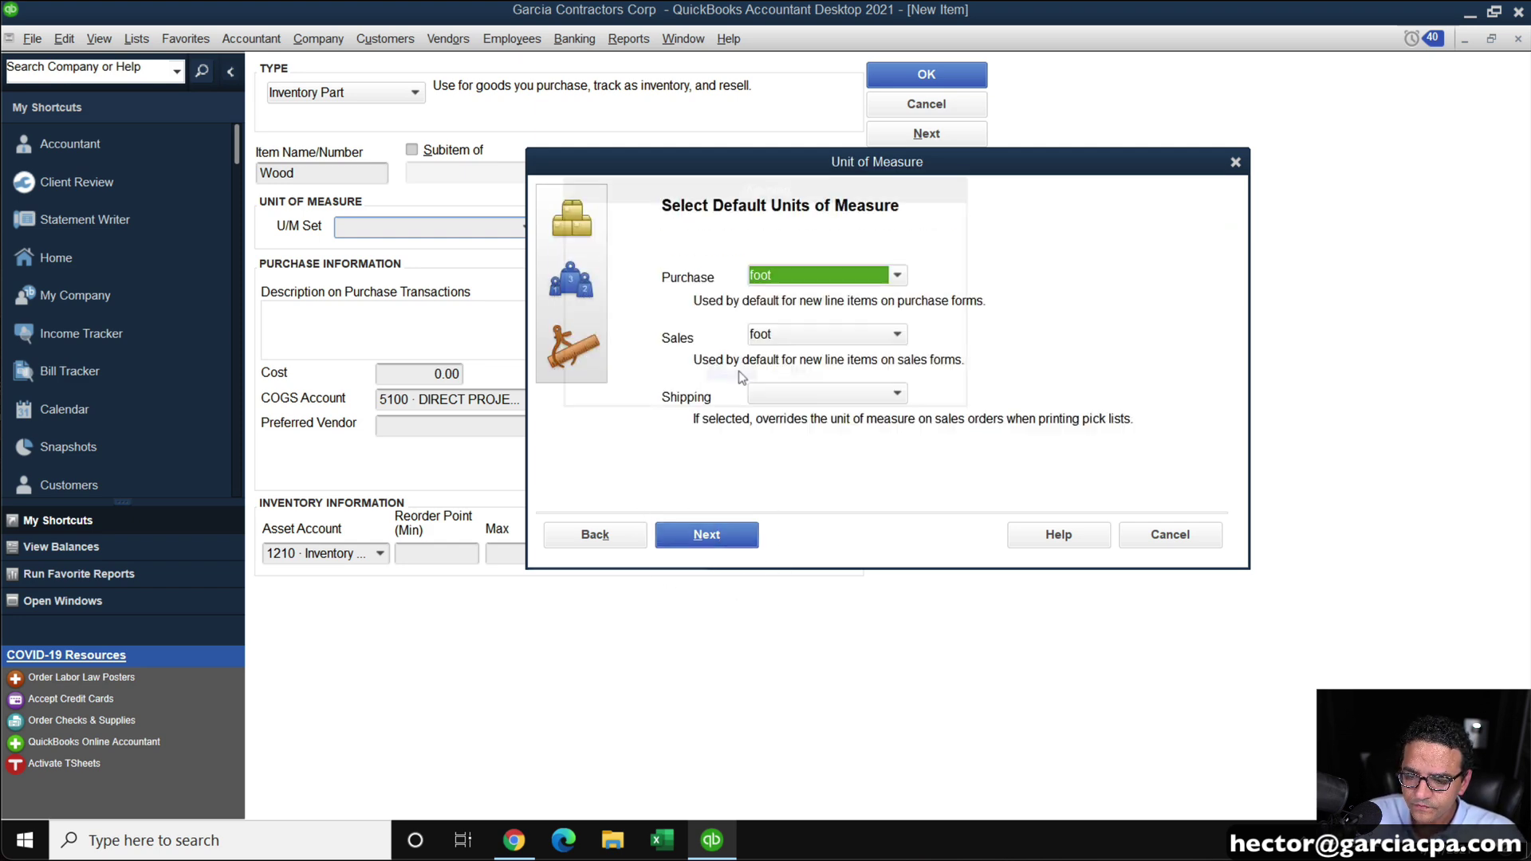
Set the default units to meter for purchase, Inches for sales and meter for shipping, and continue to naming the set
click(800, 276)
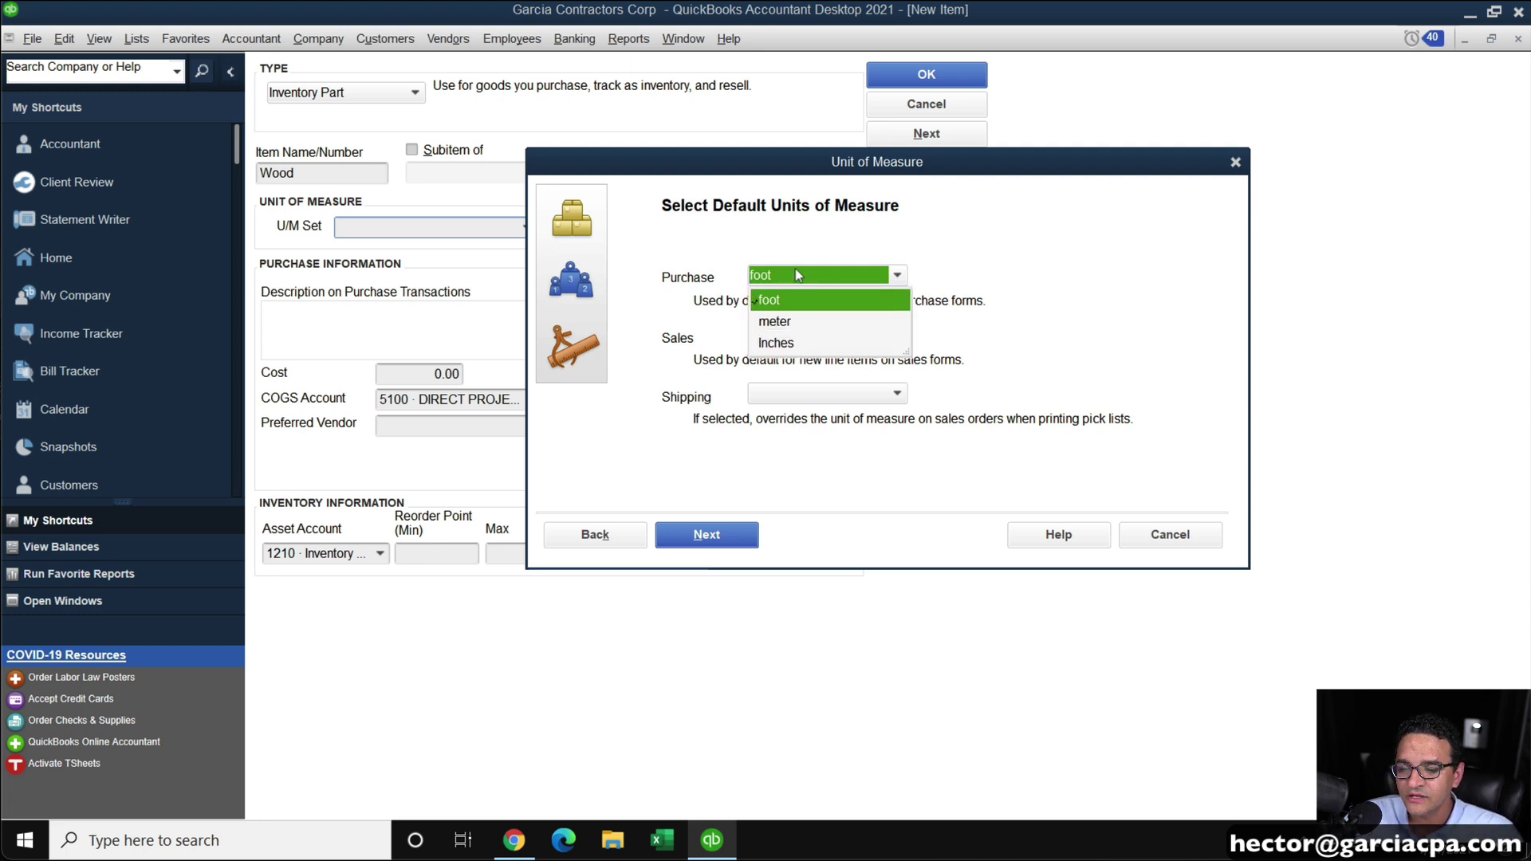
click(793, 321)
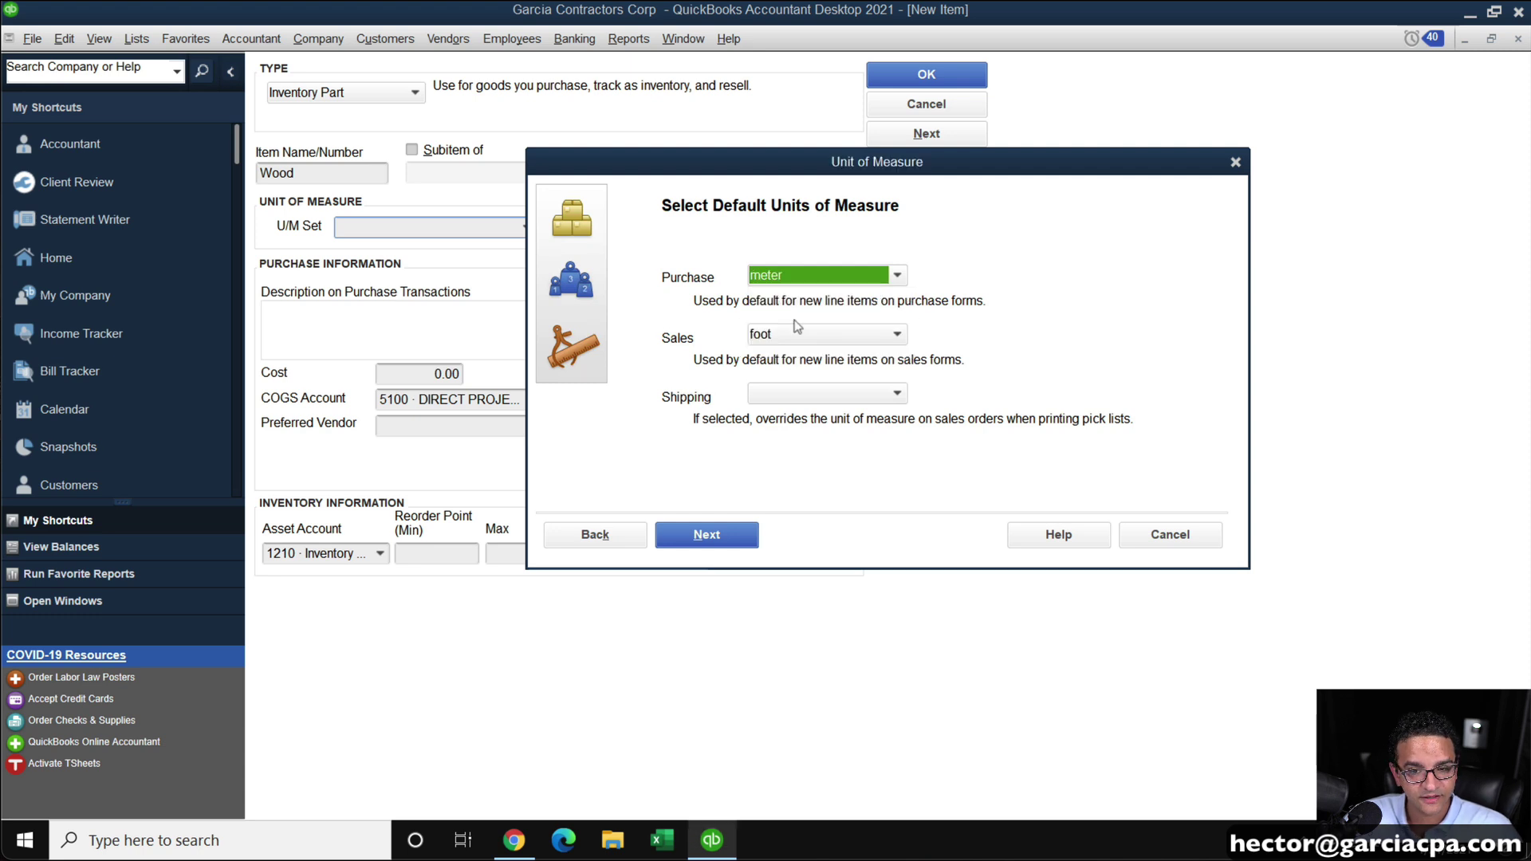
click(814, 338)
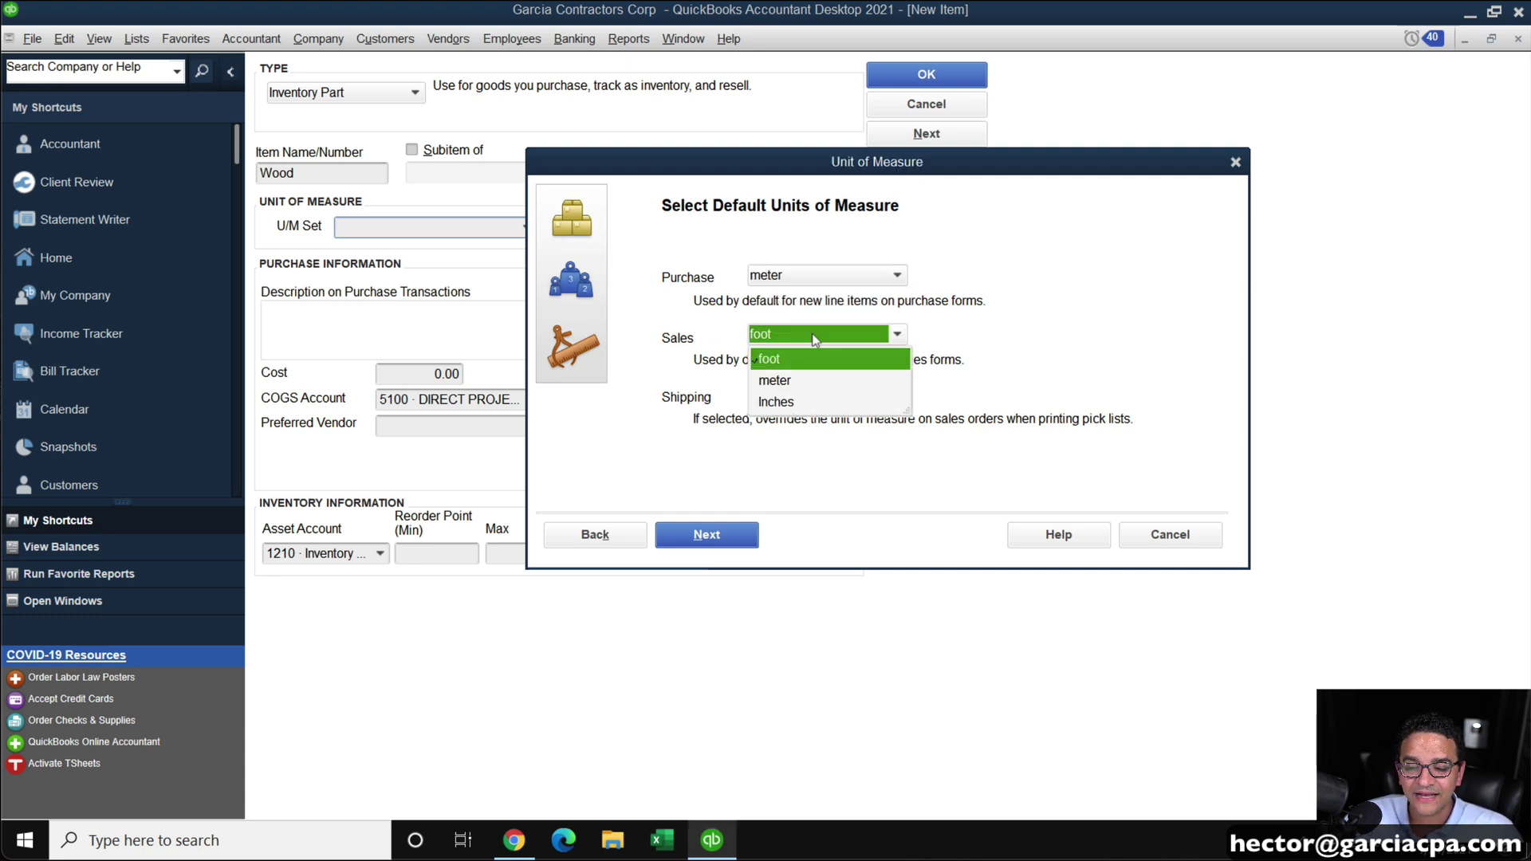
click(785, 403)
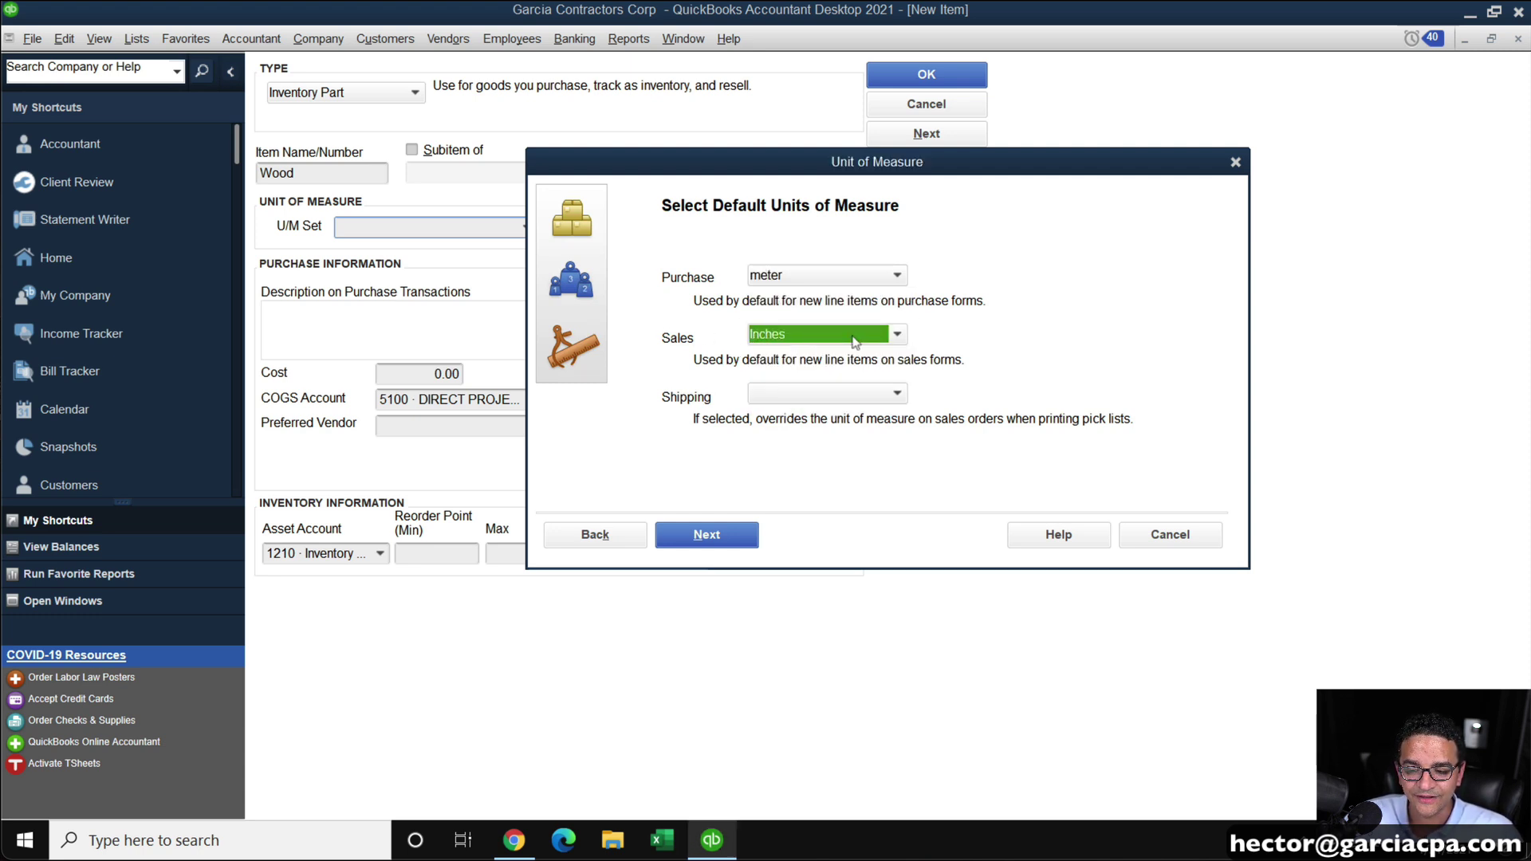
click(790, 394)
click(789, 460)
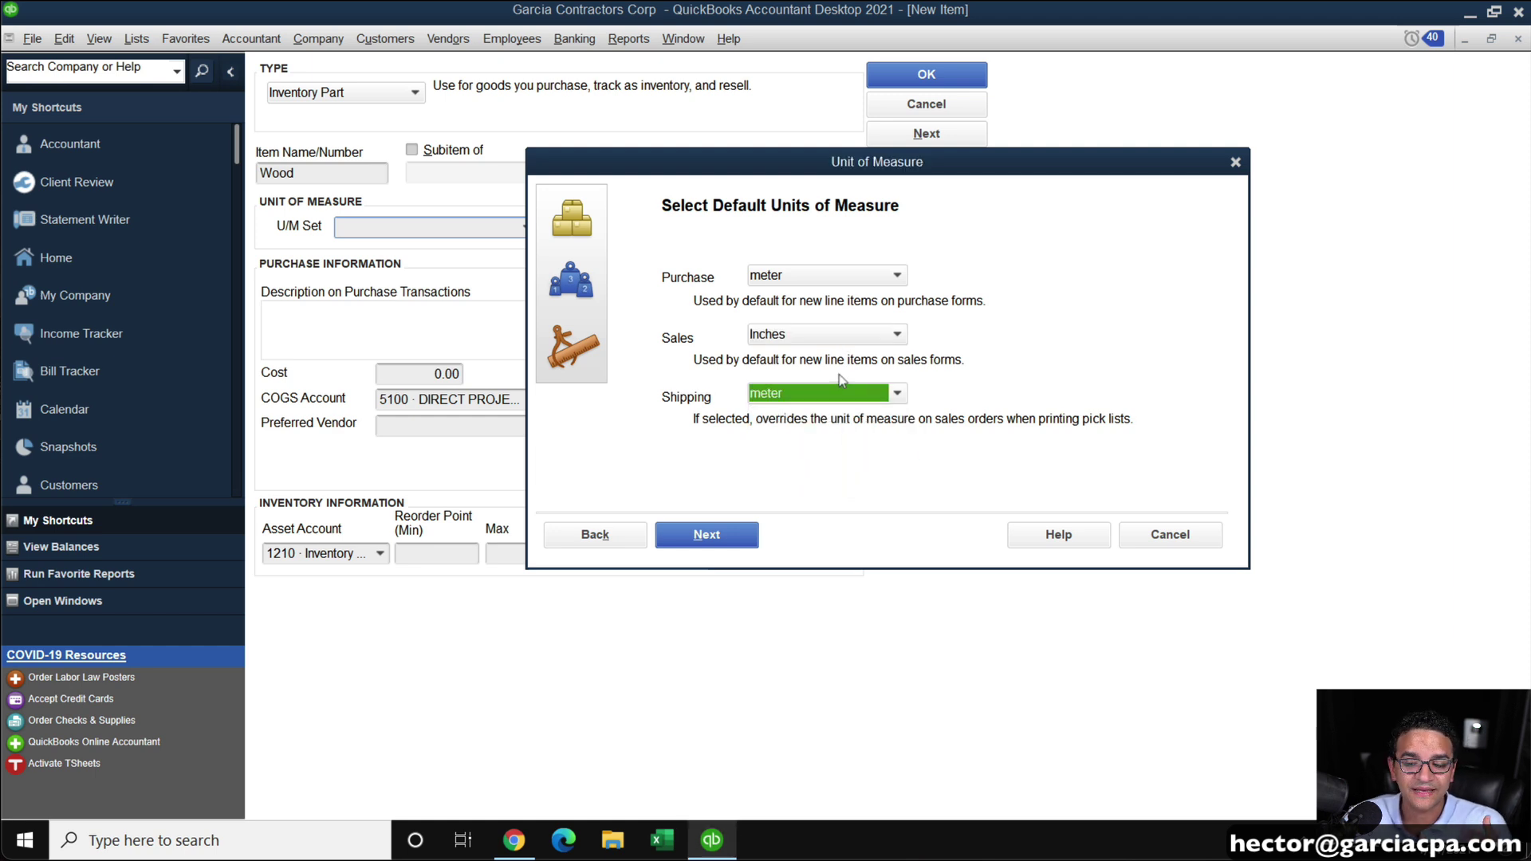
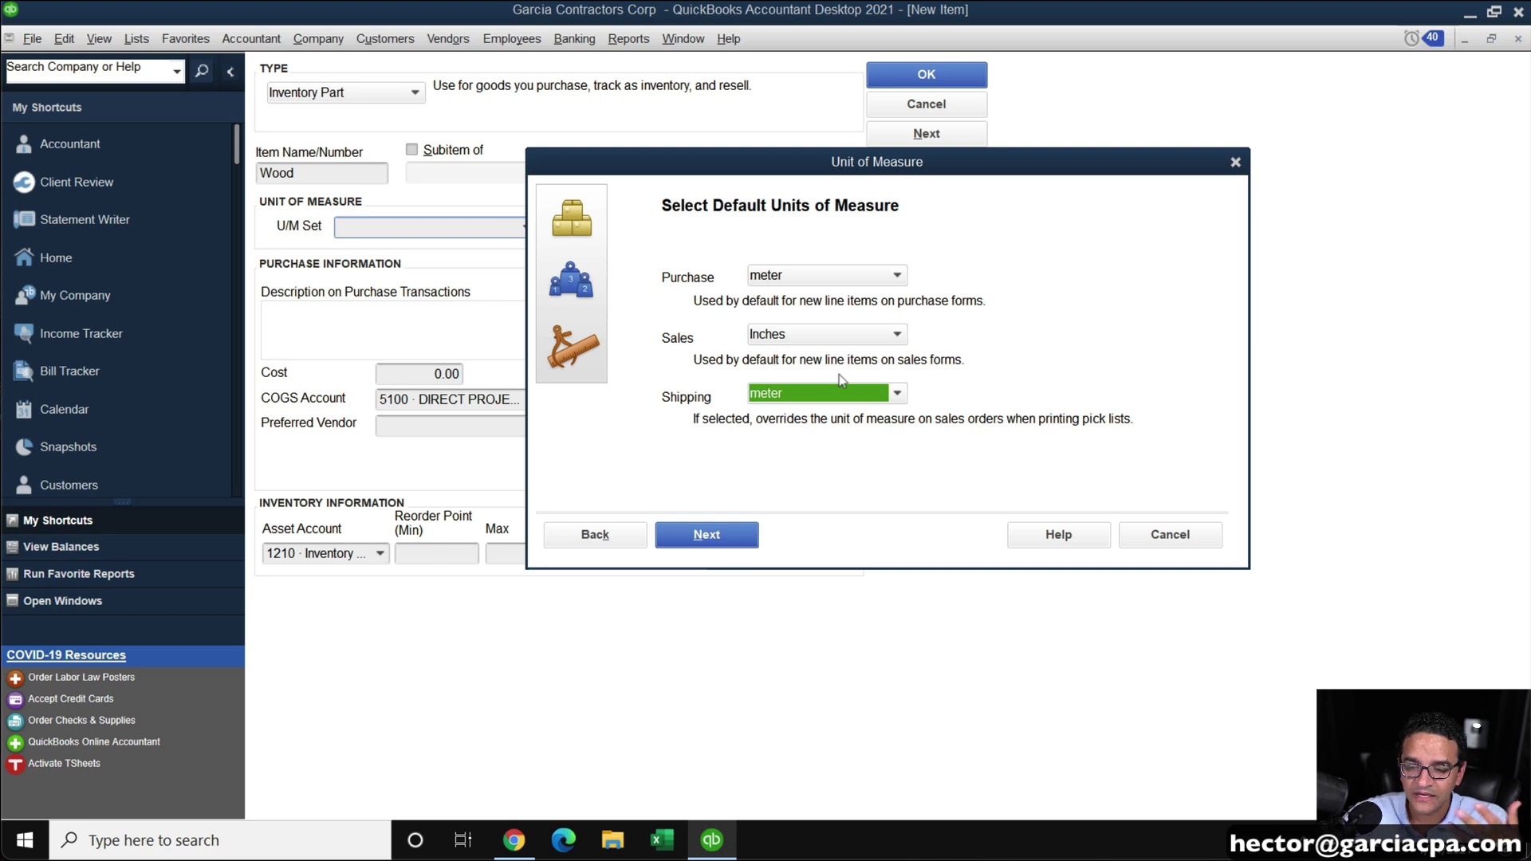
click(737, 534)
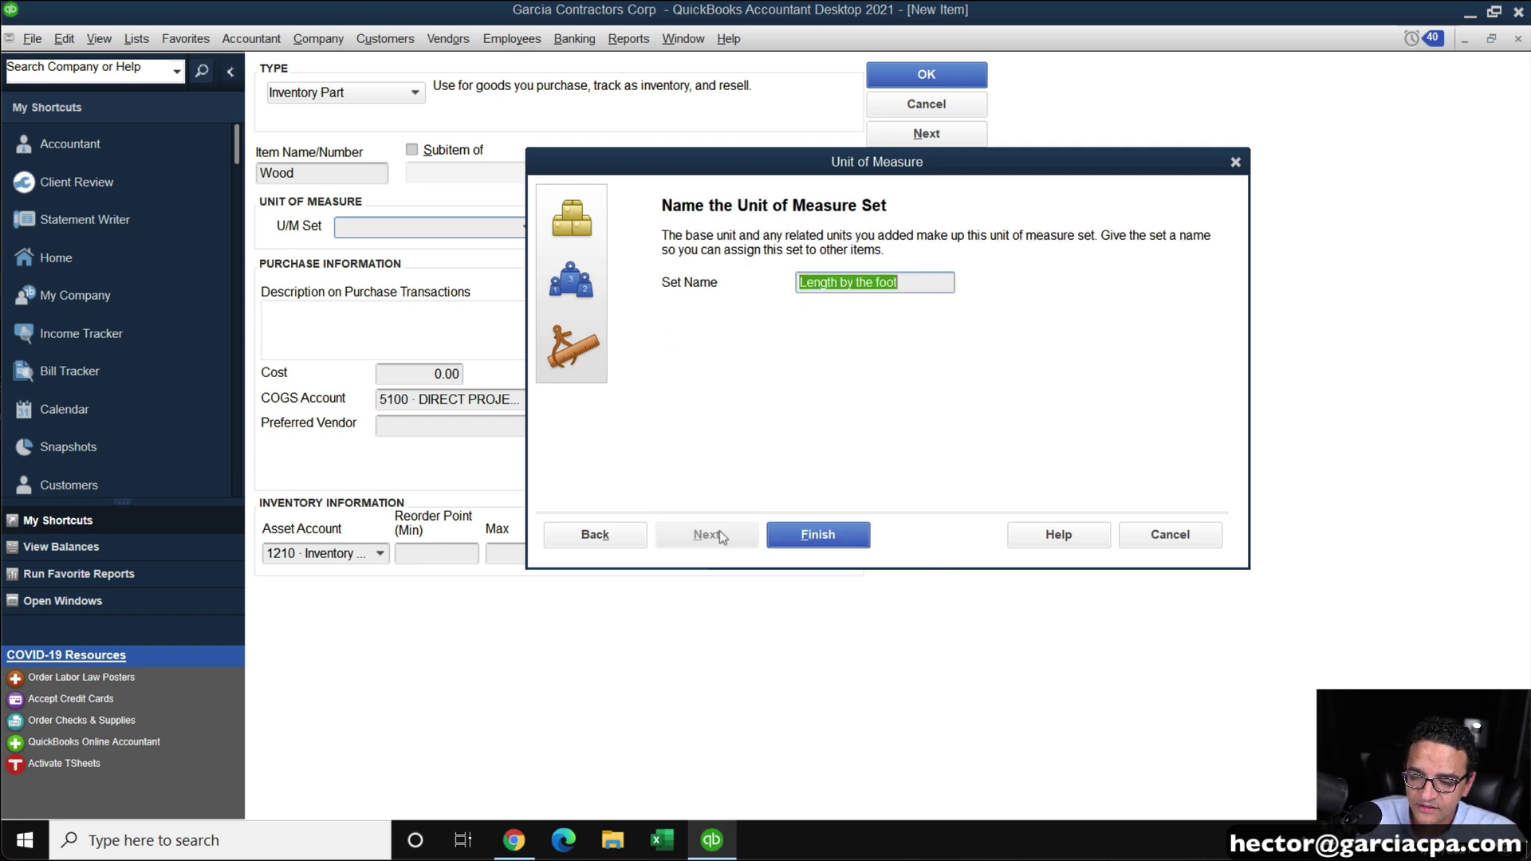
Name the unit of measure set Length and finish creating it for the Wood item
click(924, 287)
drag(838, 287, 965, 290)
key(BackSpace)
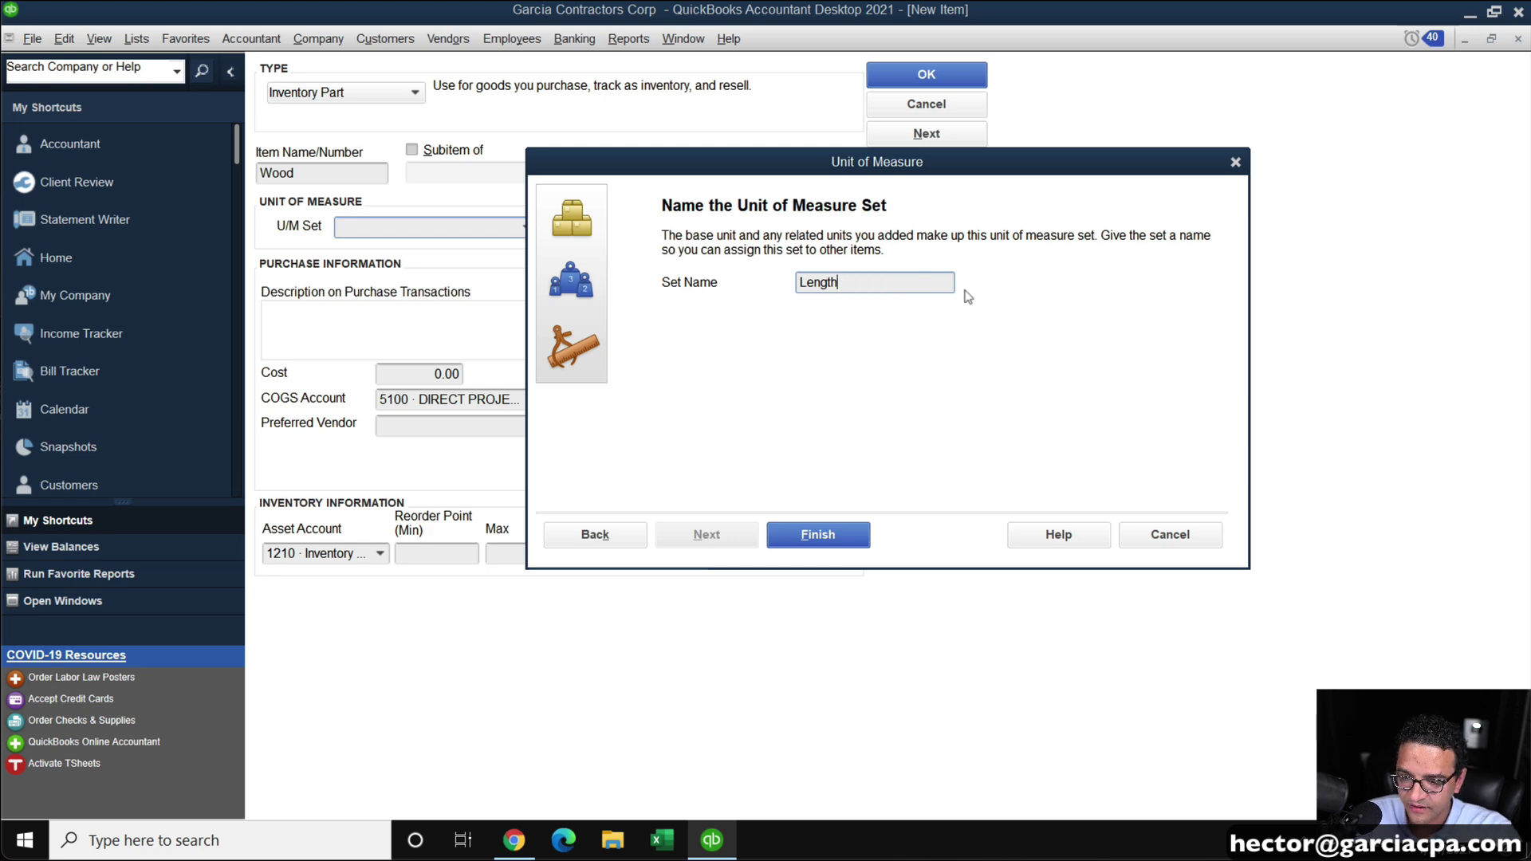
click(826, 540)
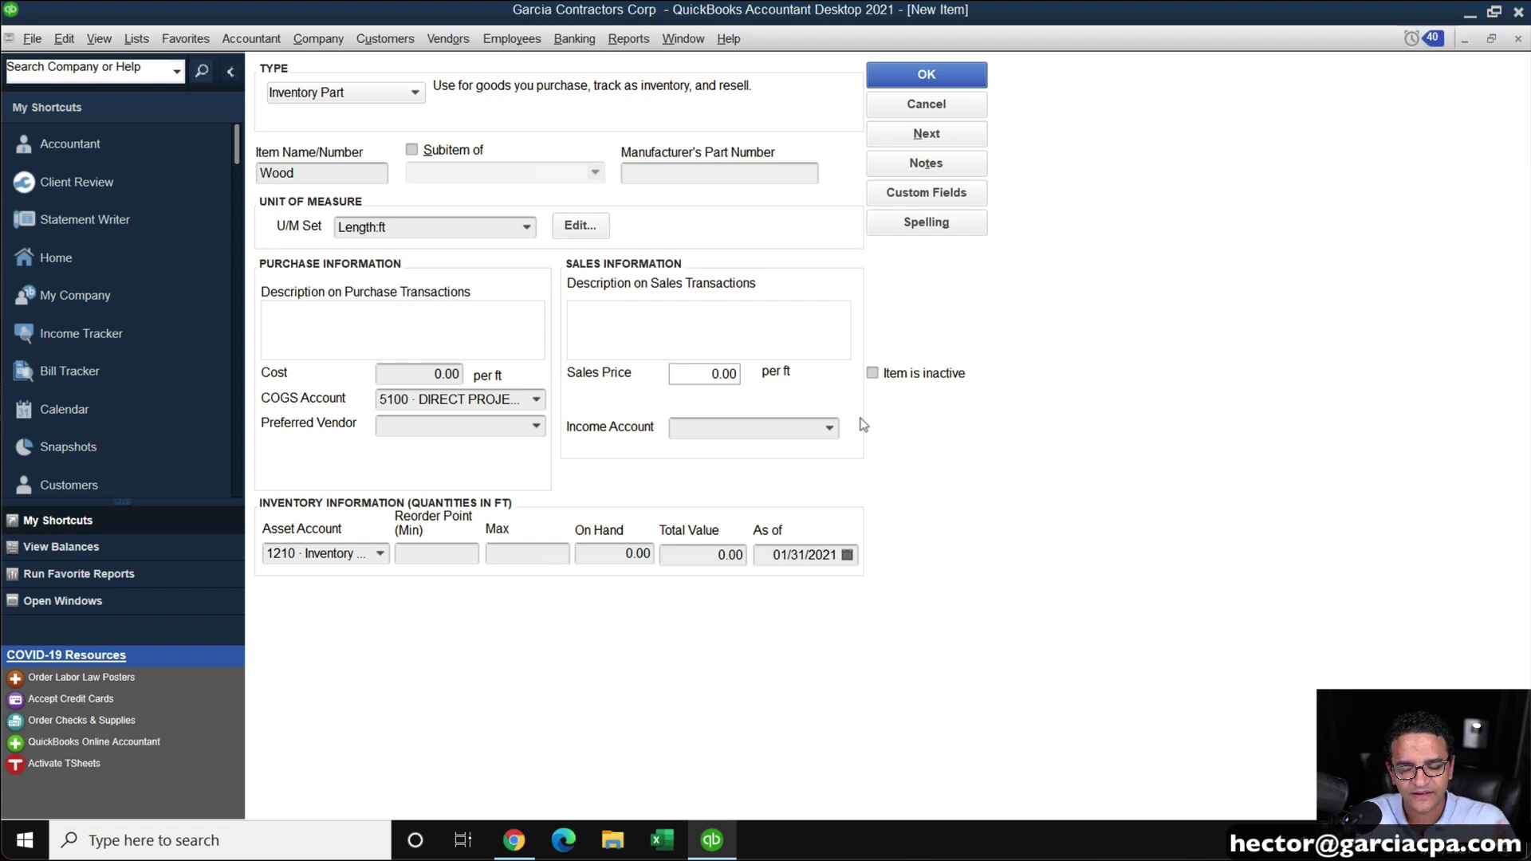
Open the Length unit set and review the number of feet for meter and Inches before closing it
click(580, 227)
click(882, 364)
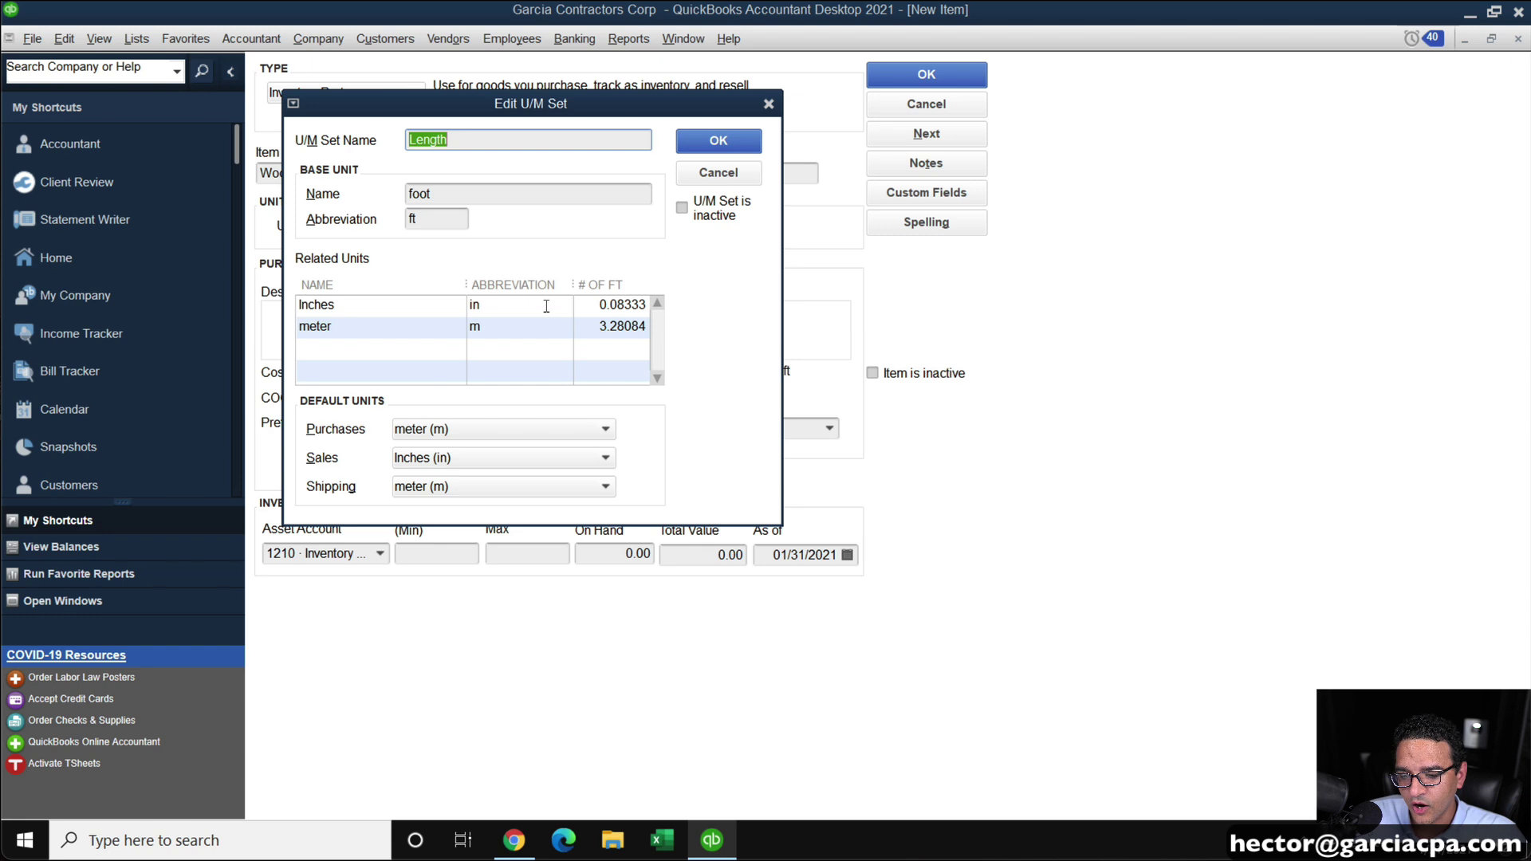
click(590, 327)
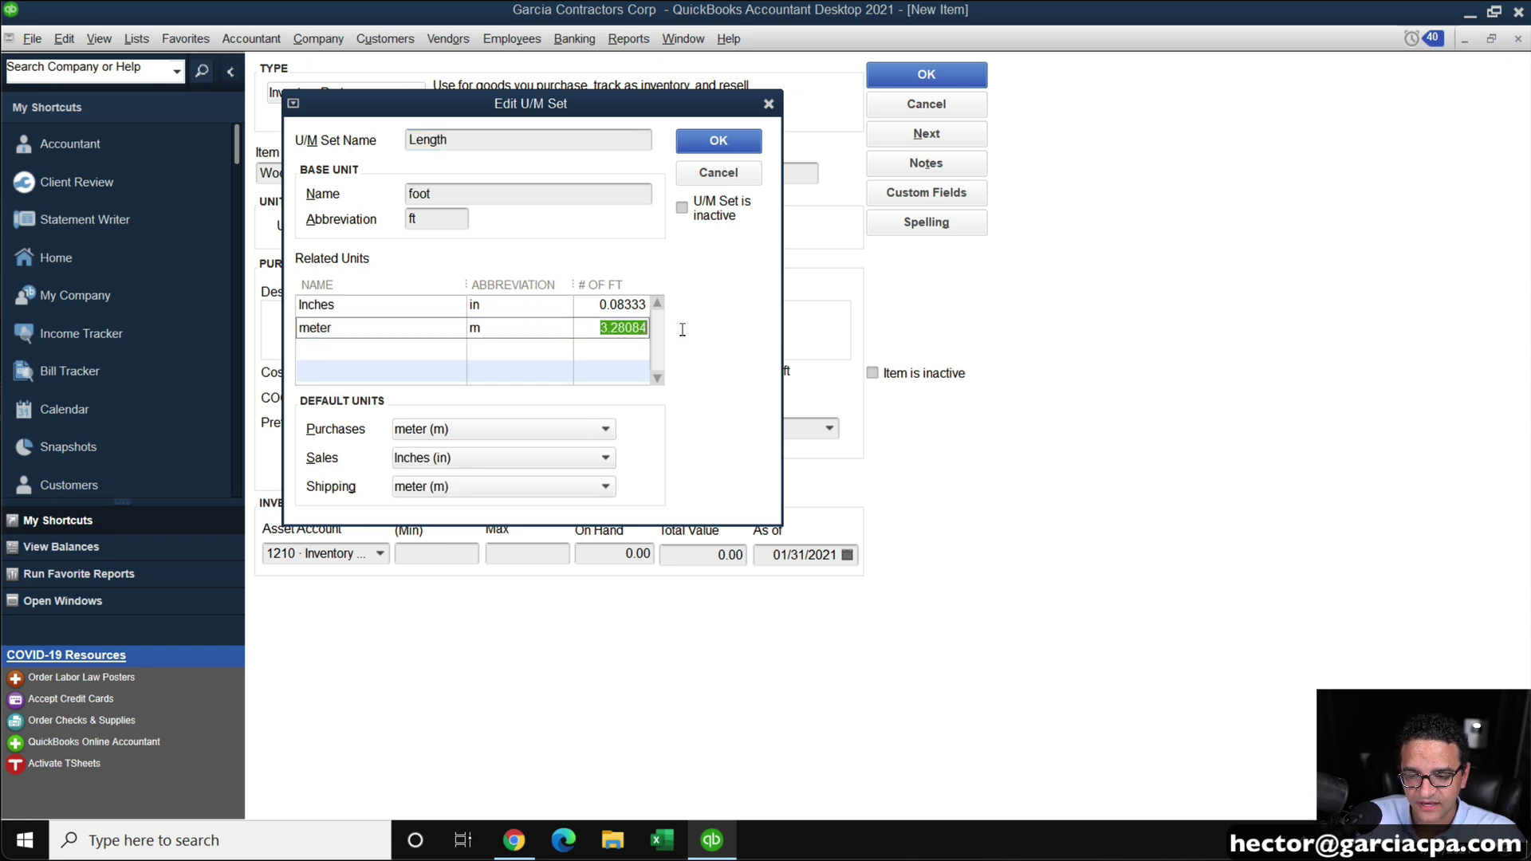
click(619, 311)
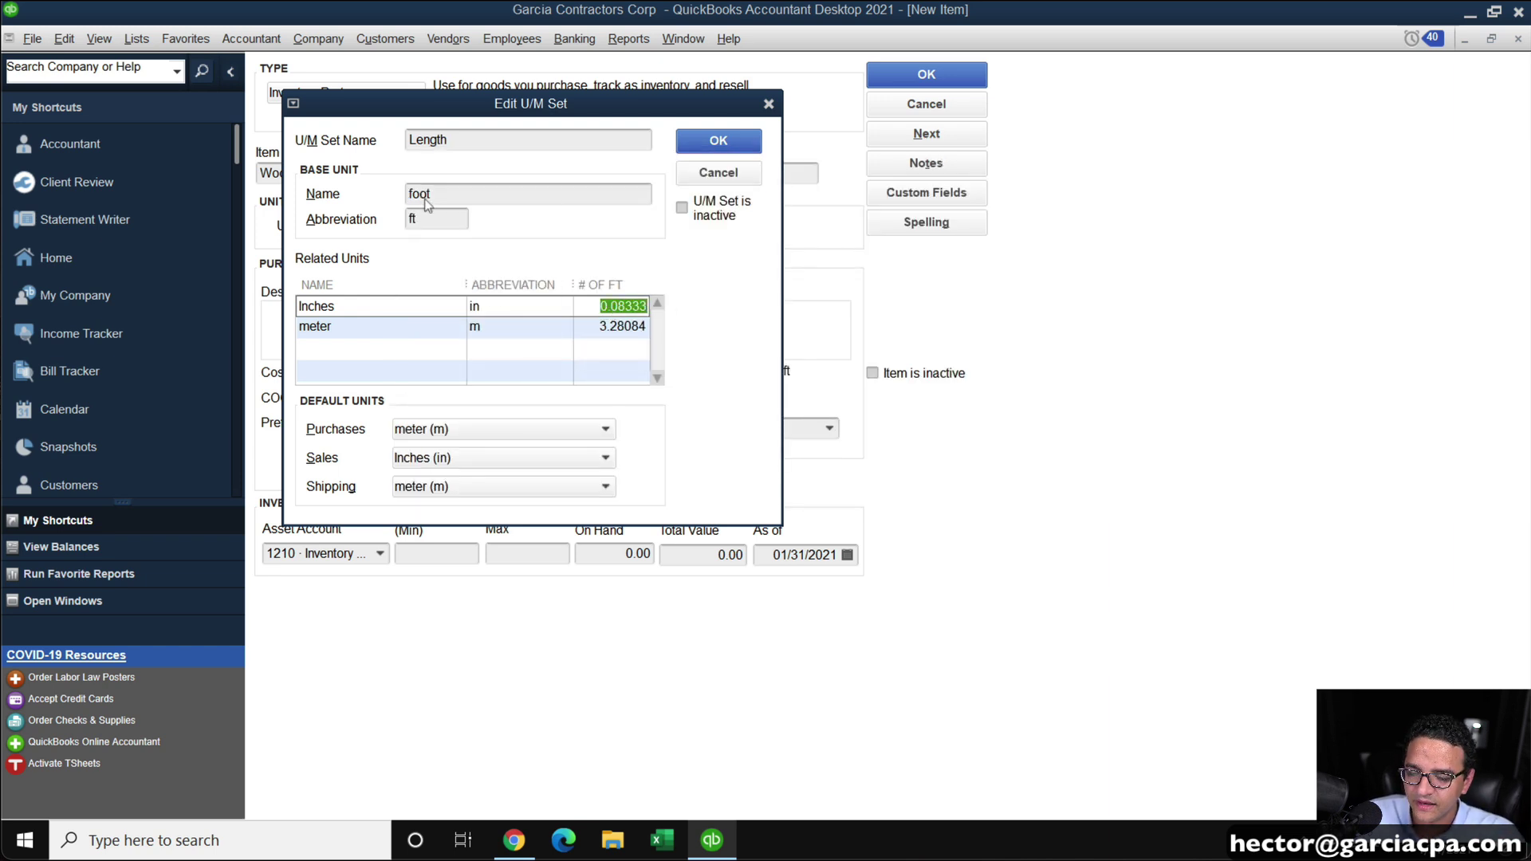
click(714, 147)
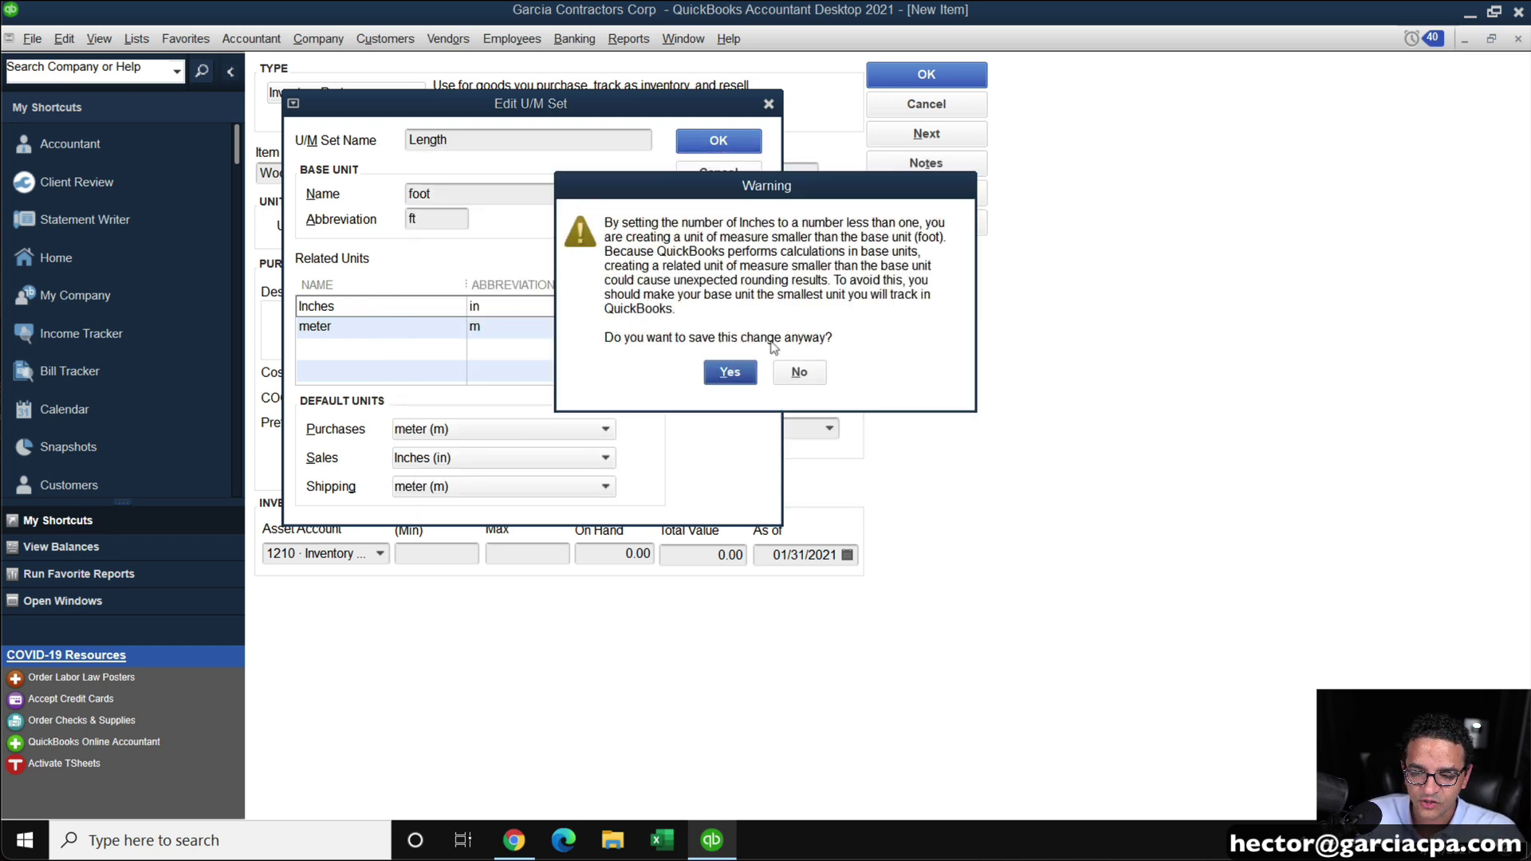
click(730, 371)
click(706, 177)
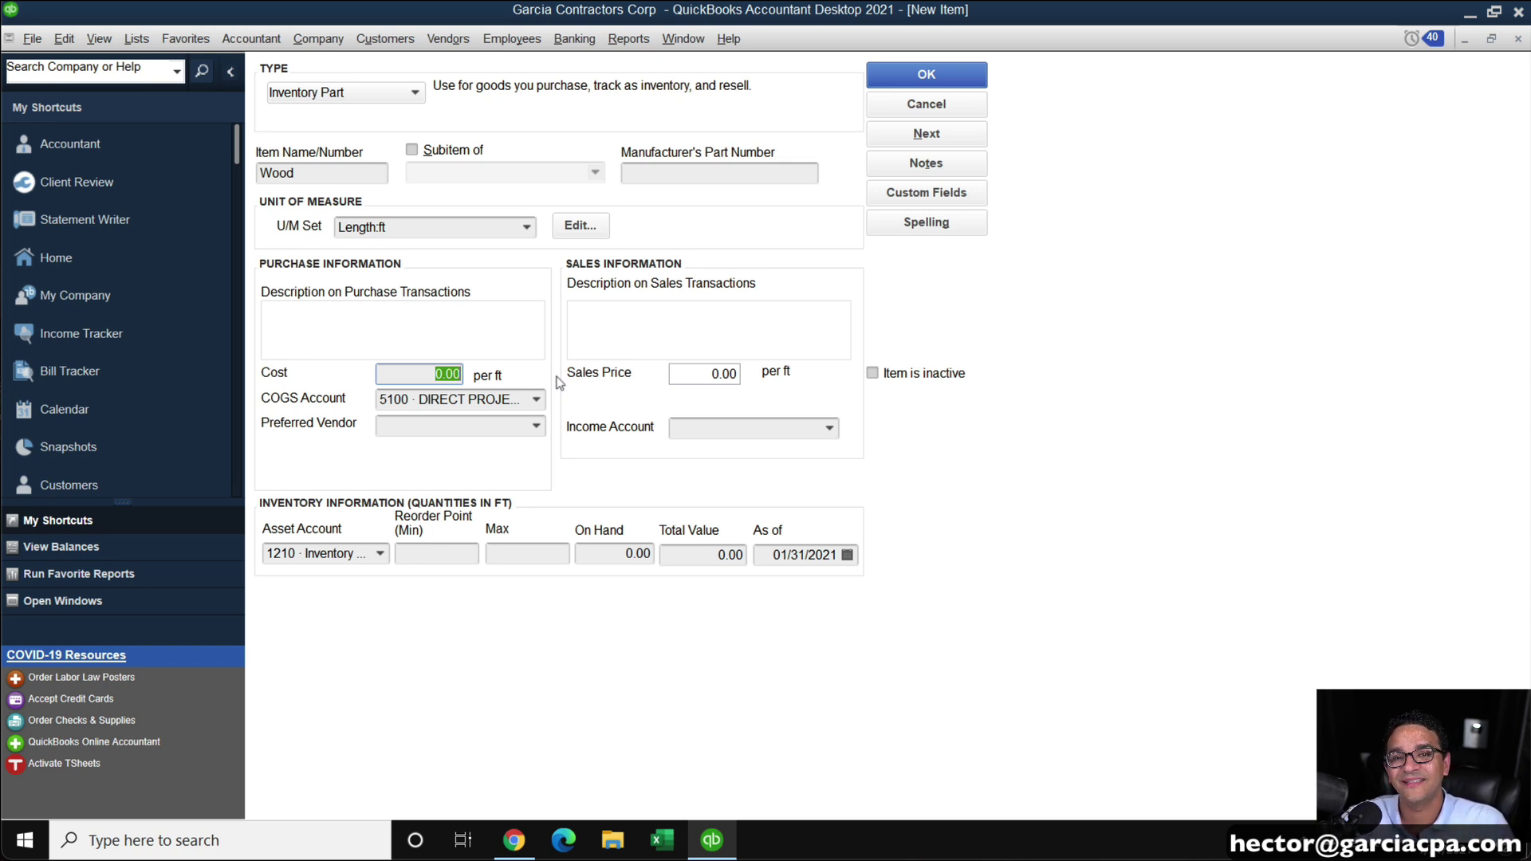
Reopen the Length unit set, copy the number of feet for meter, and close the set without changes
click(585, 226)
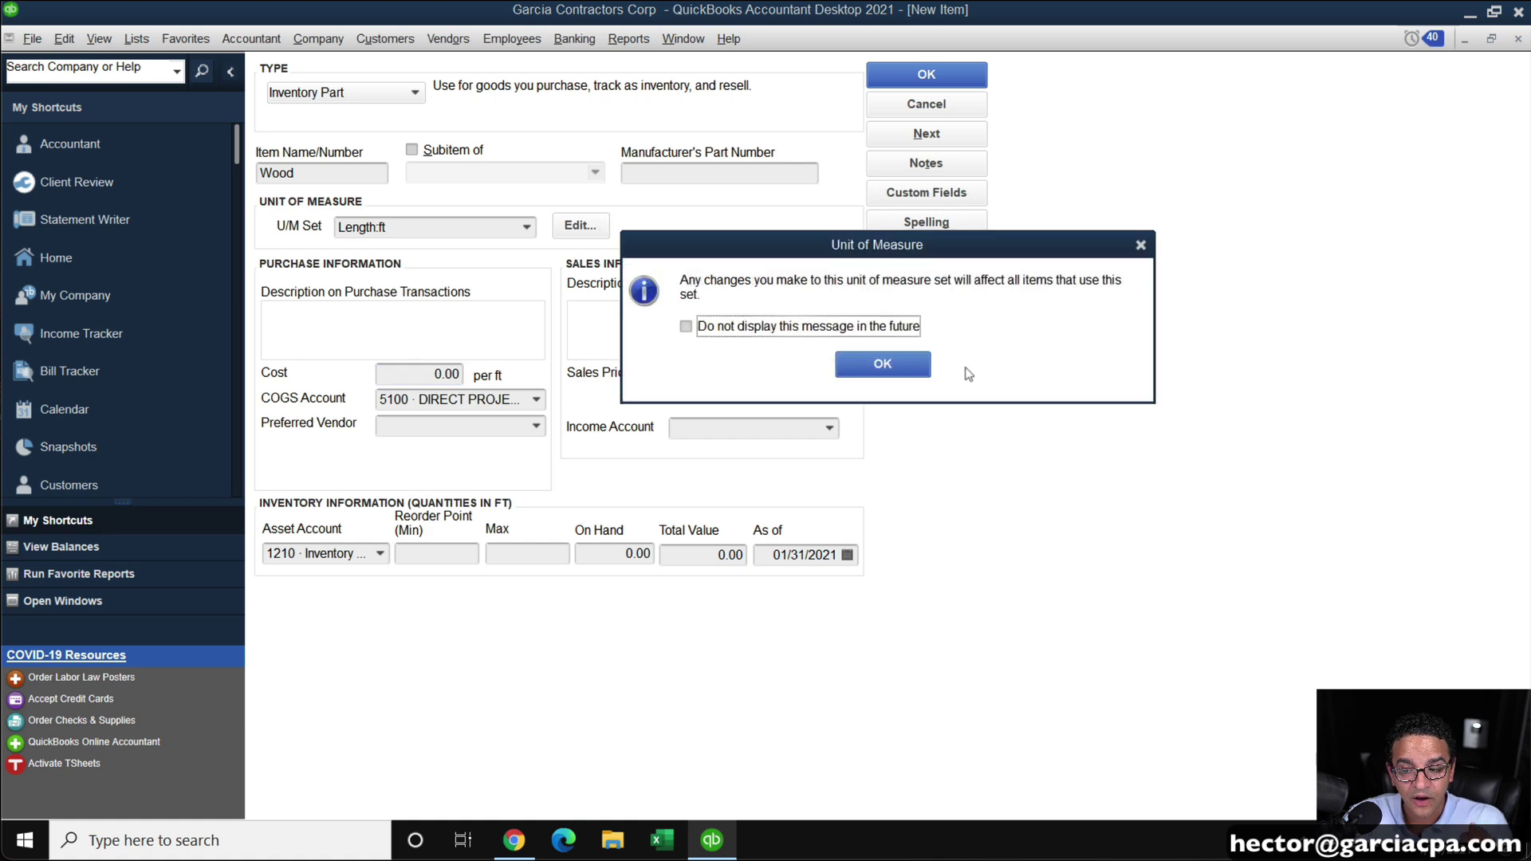
click(917, 367)
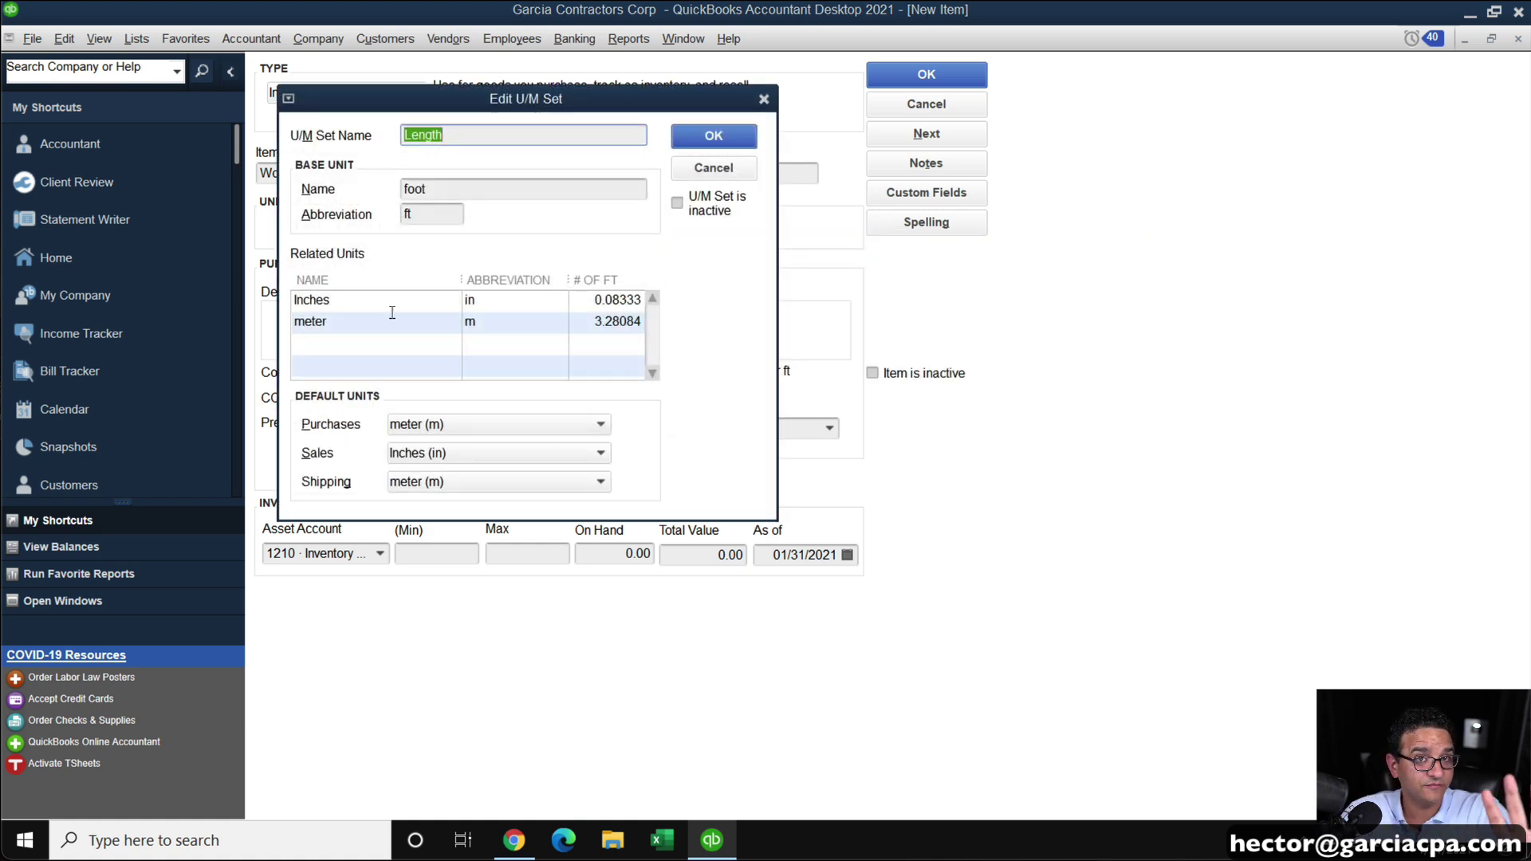
click(707, 143)
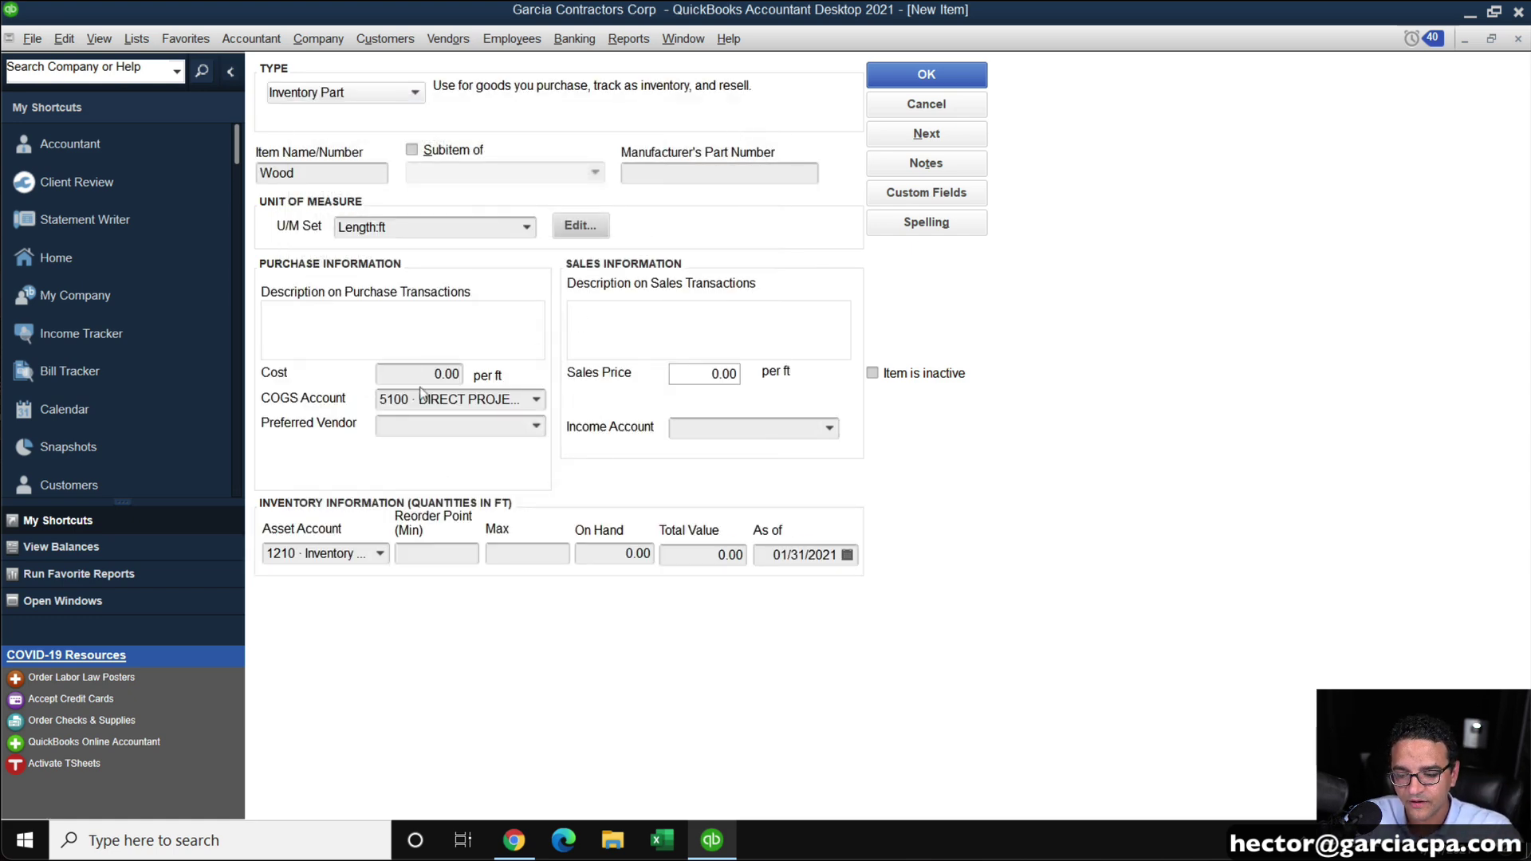
click(580, 224)
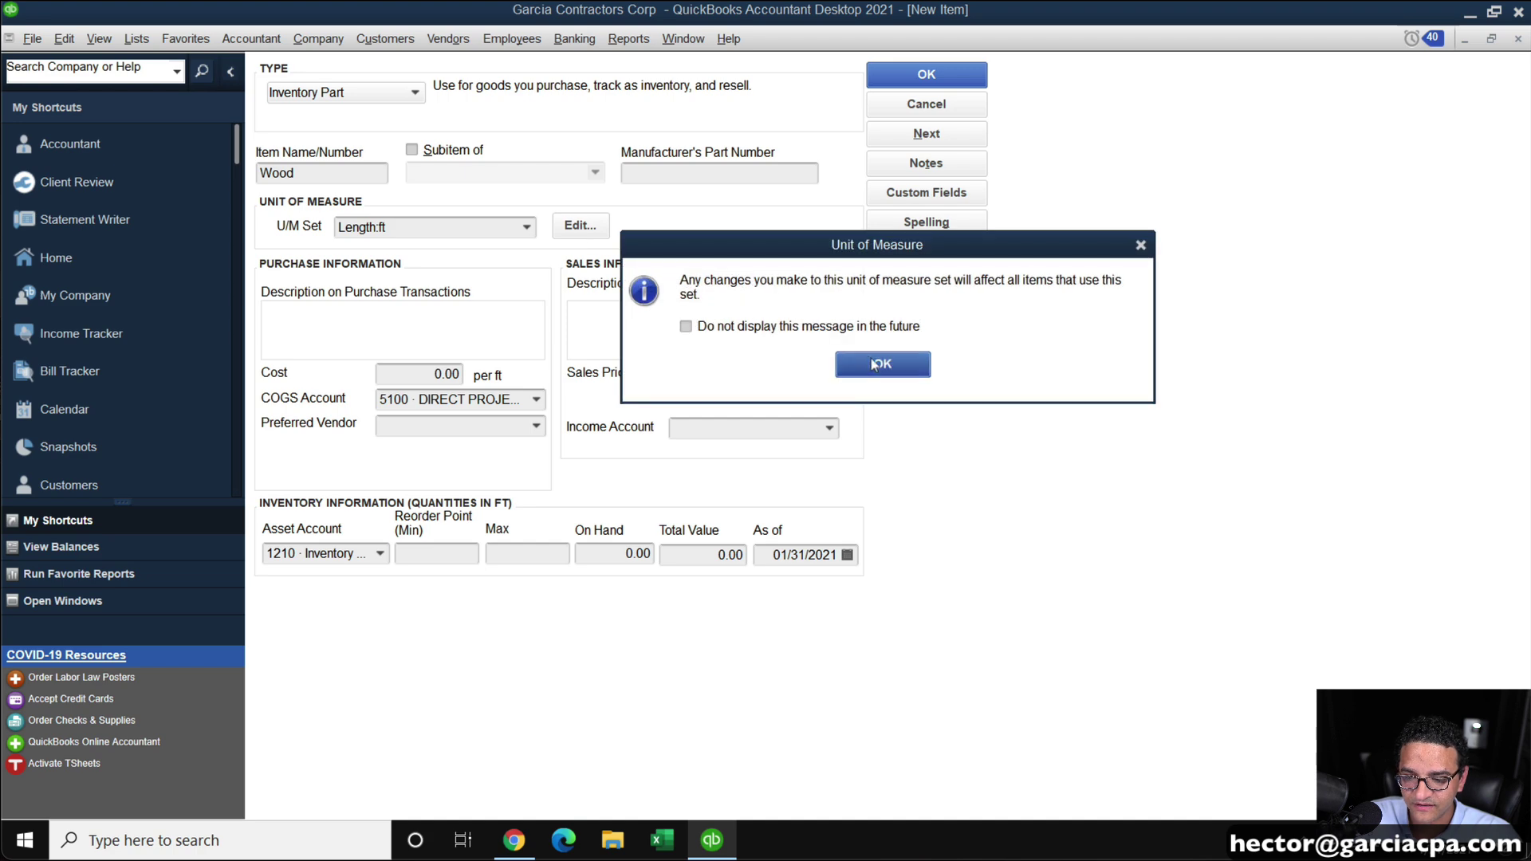
key(Return)
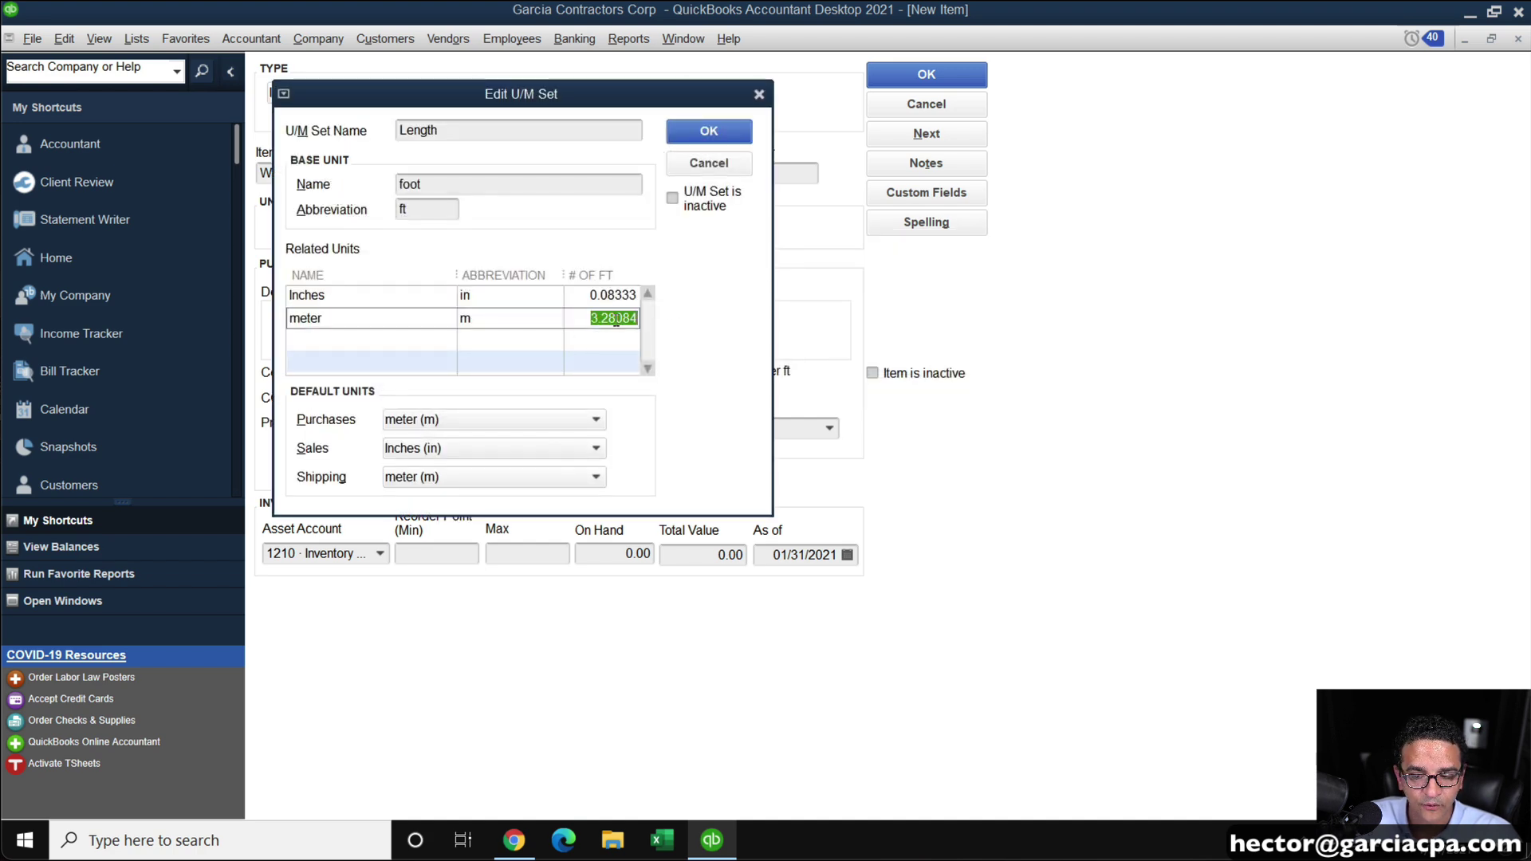
right_click(611, 319)
click(638, 383)
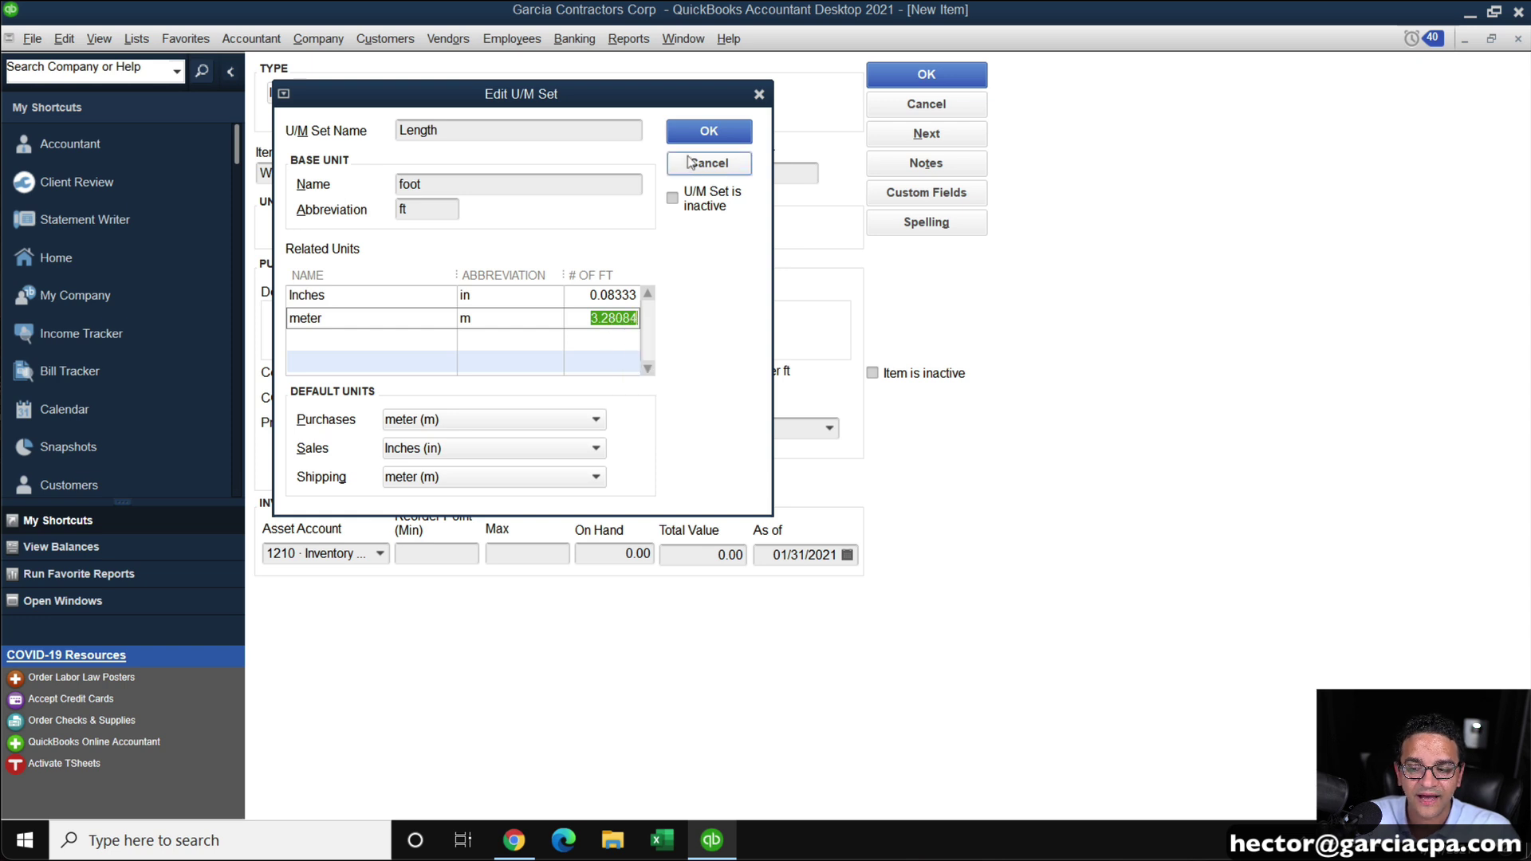
click(688, 163)
Enter 5.00 as the Wood item's purchase cost and start a division on it
text(25)
key(BackSpace)
key(BackSpace)
text(5.00 /)
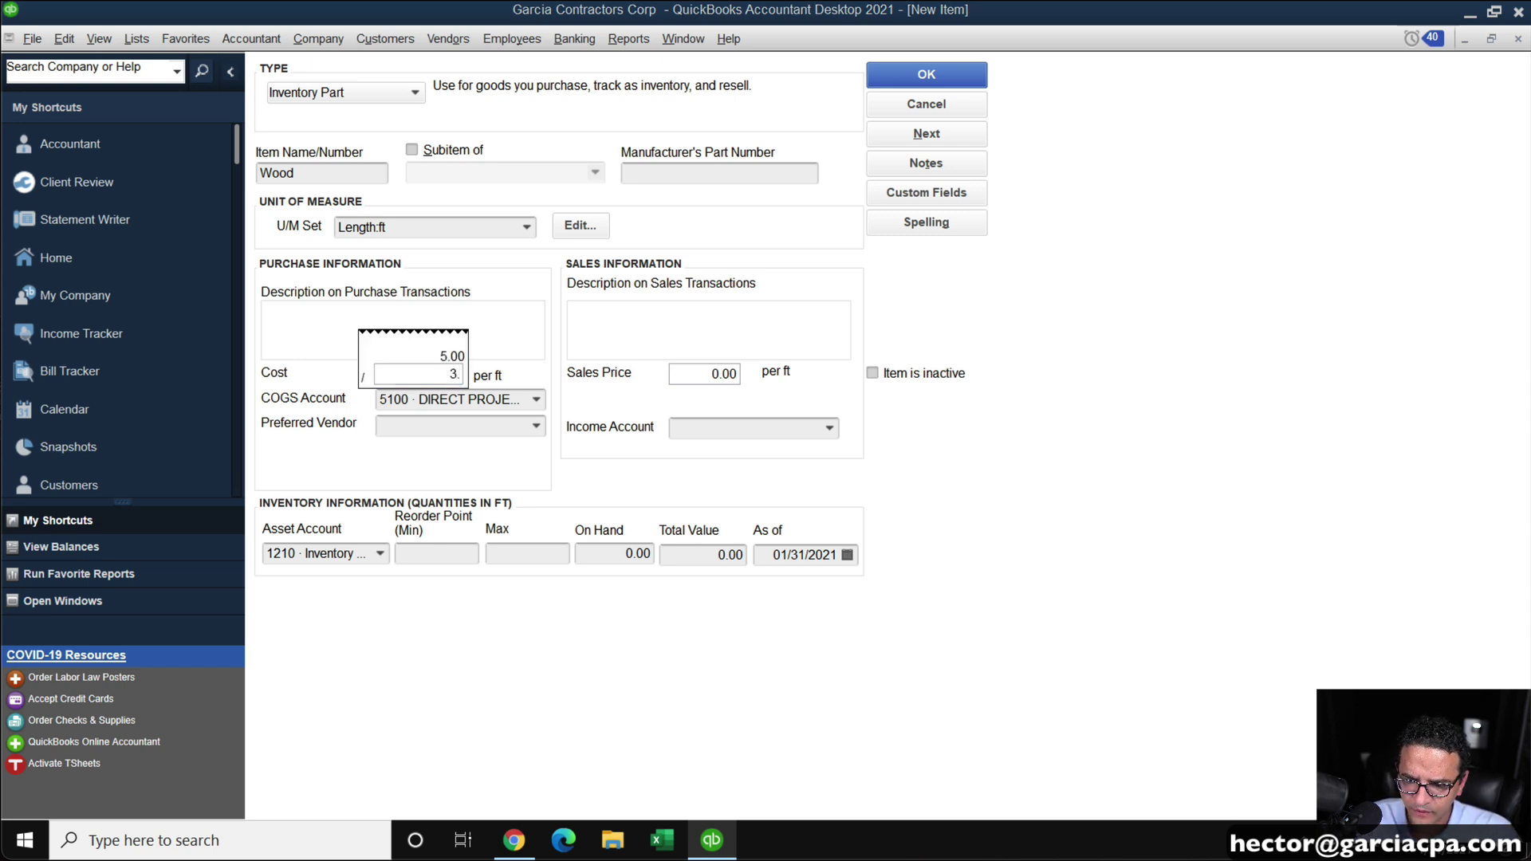
Check the number of feet for meter in the Length unit set again and return to the item
click(580, 225)
click(814, 327)
click(875, 365)
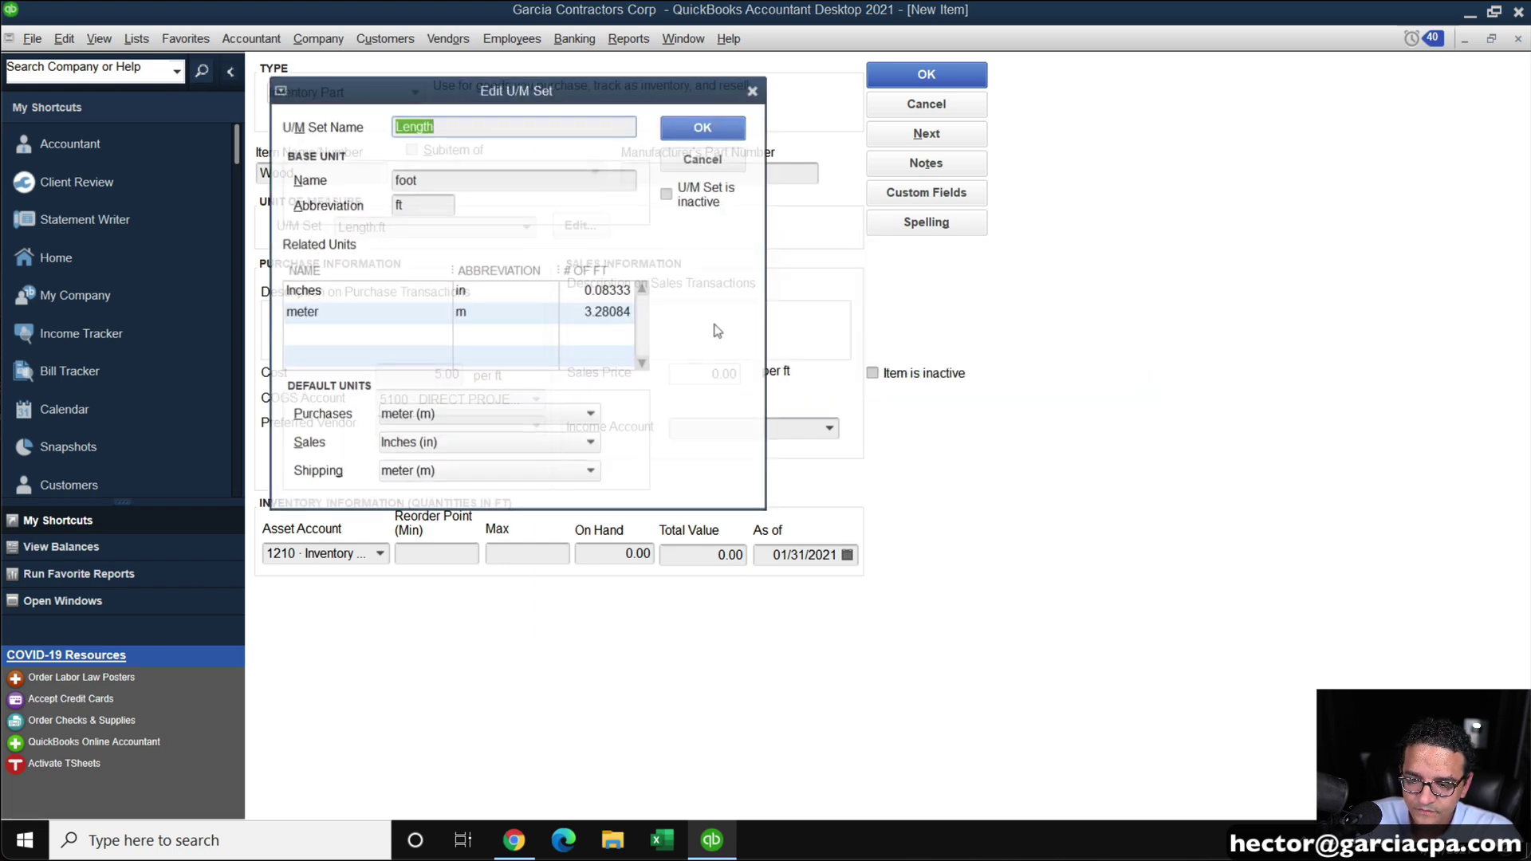
click(590, 314)
click(706, 163)
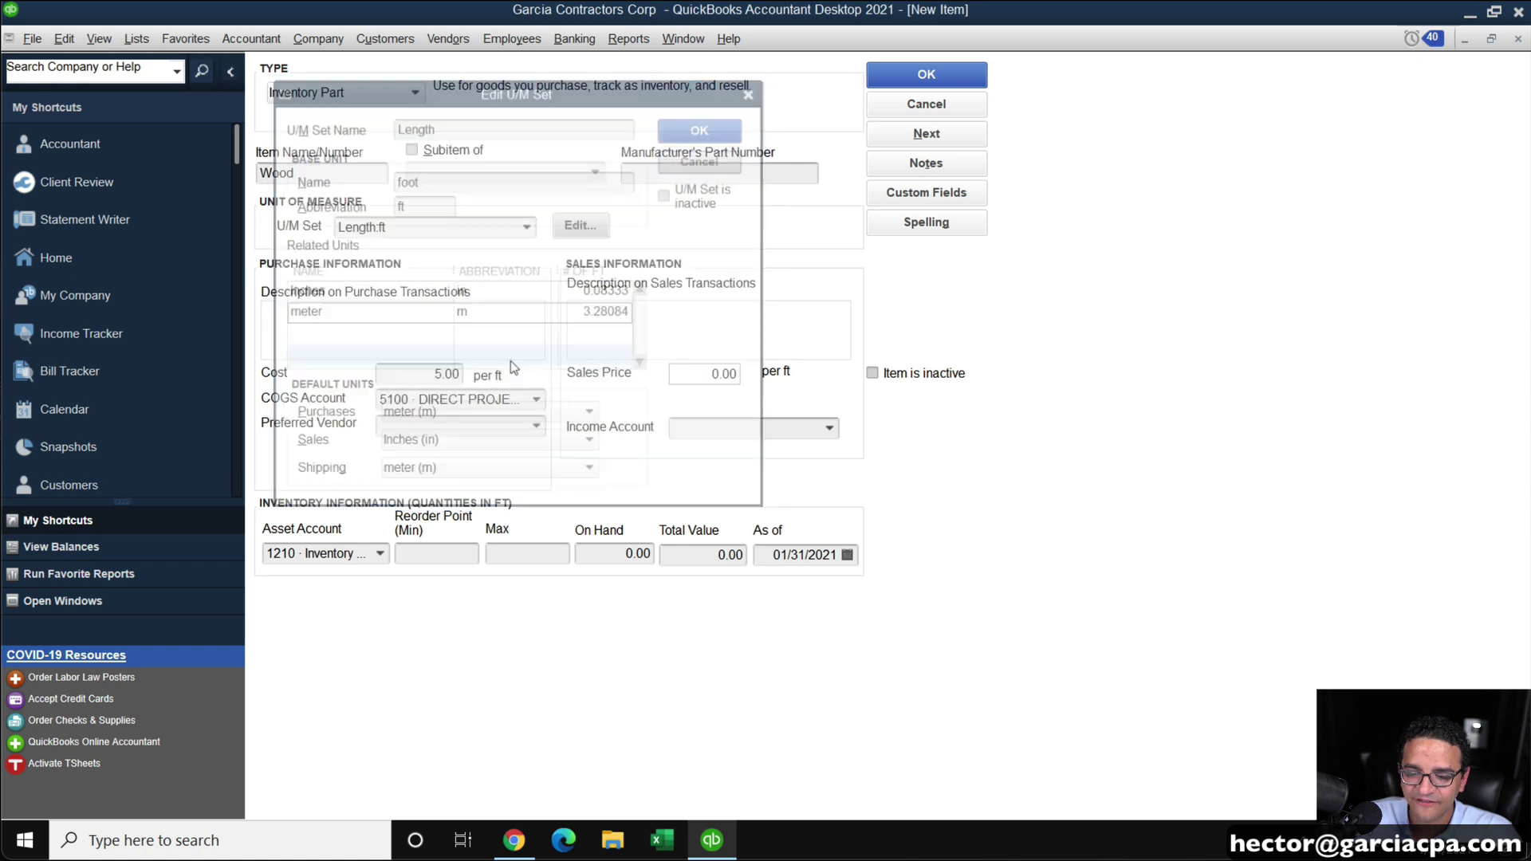
Divide the Wood item's 5.00 cost by 3.28084 to set its cost per foot
key(slash)
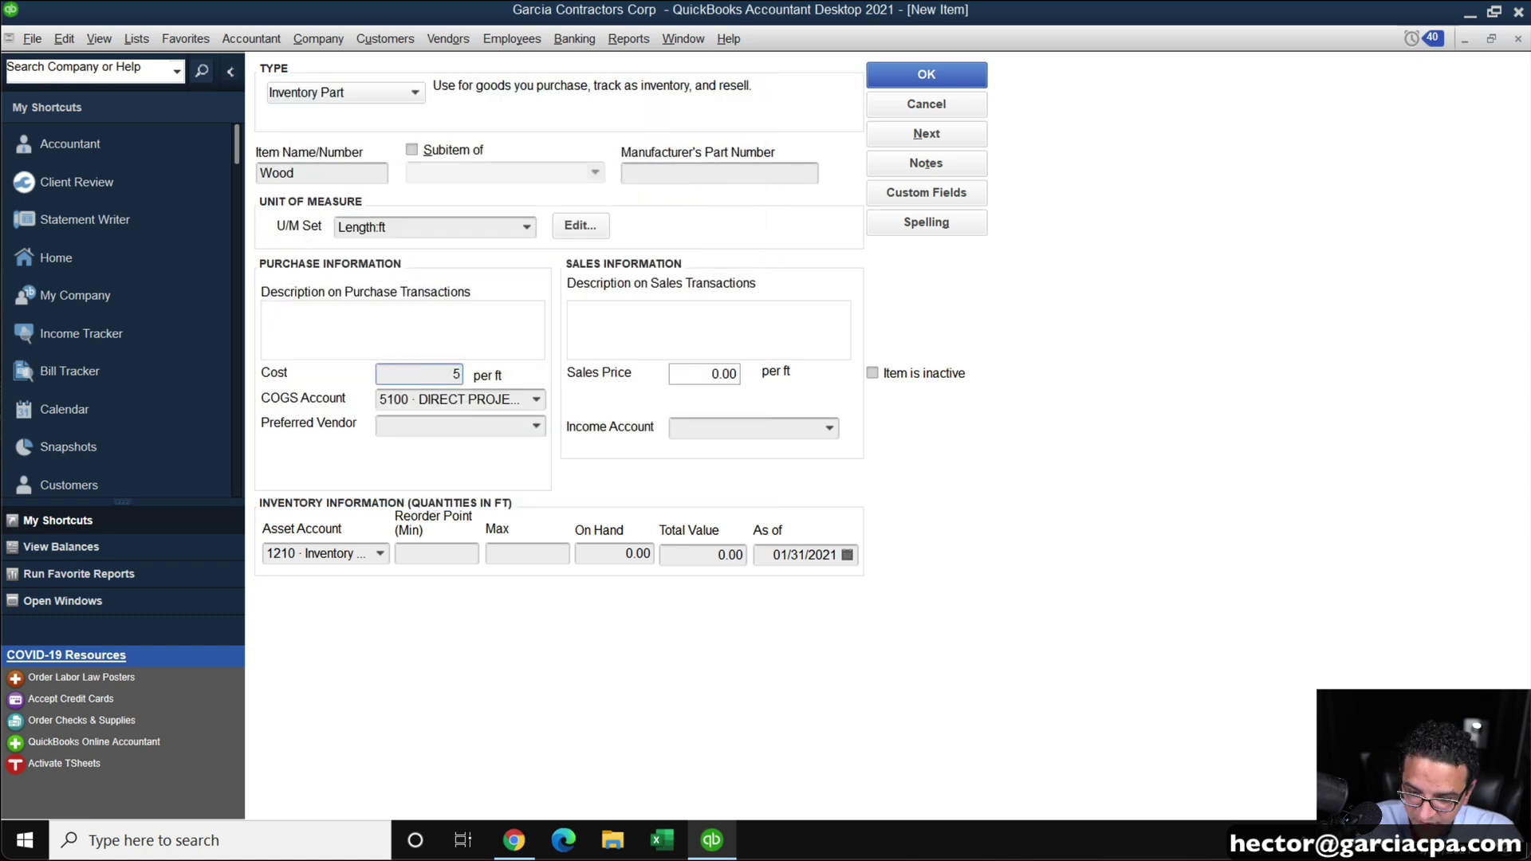
text(3.28084)
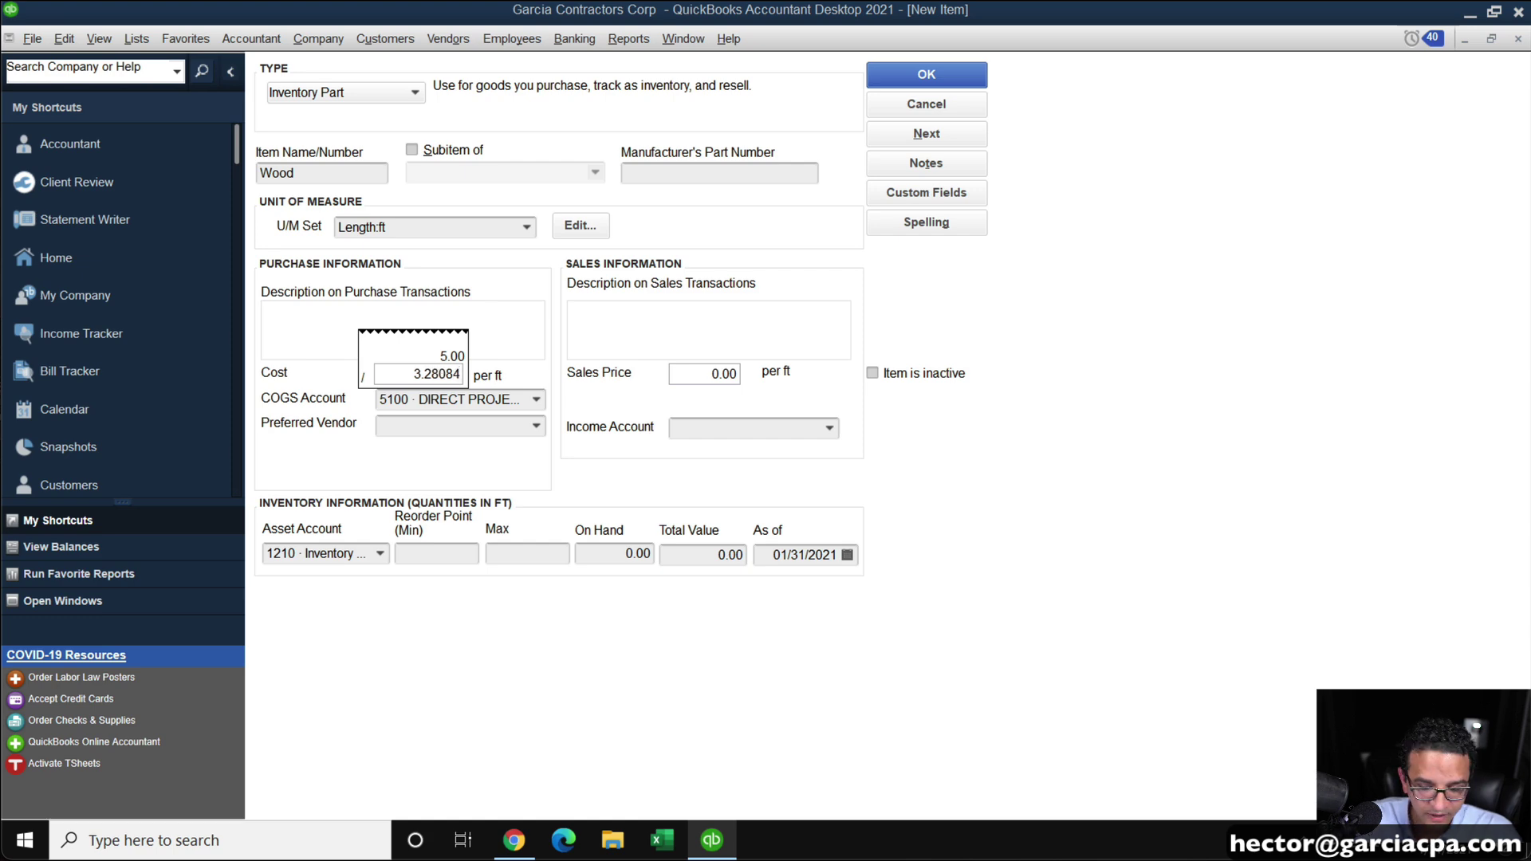
key(Return)
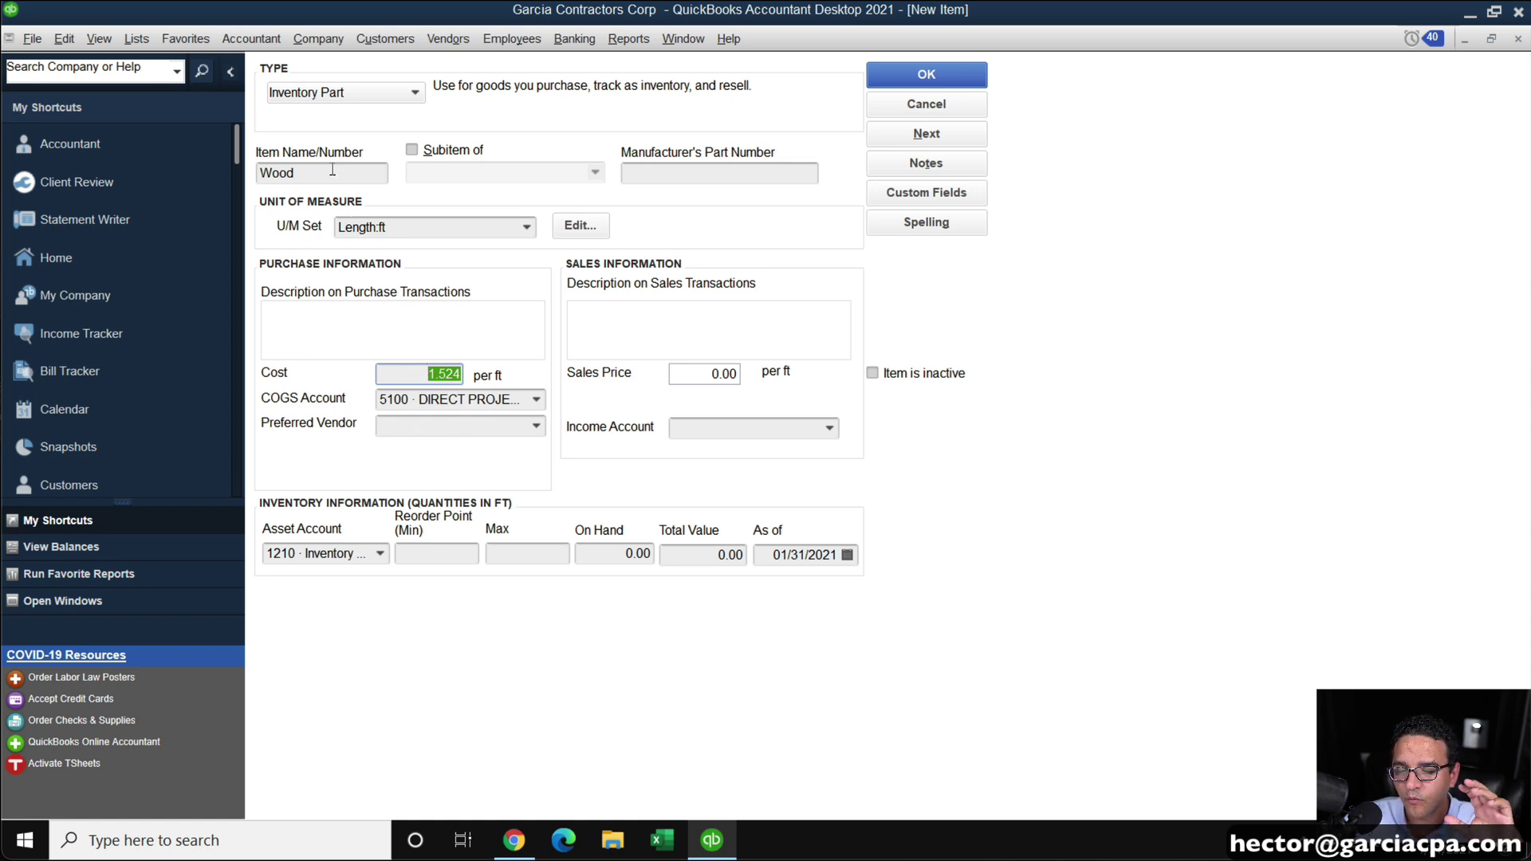
Assign income account 4100 · INCOME to the Wood item, save it, and close the item list
click(835, 429)
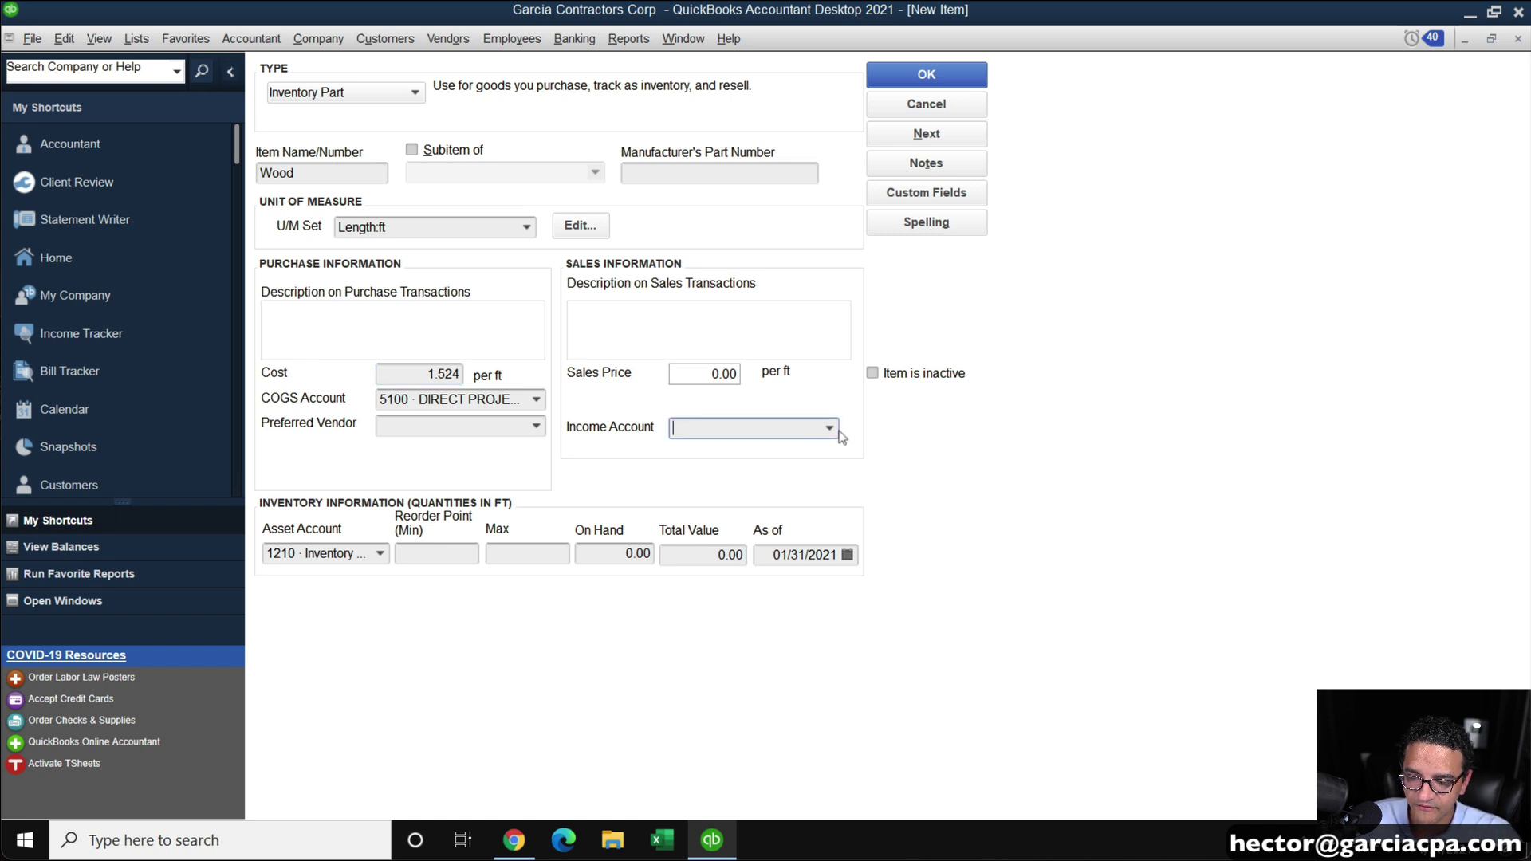
click(833, 428)
click(751, 455)
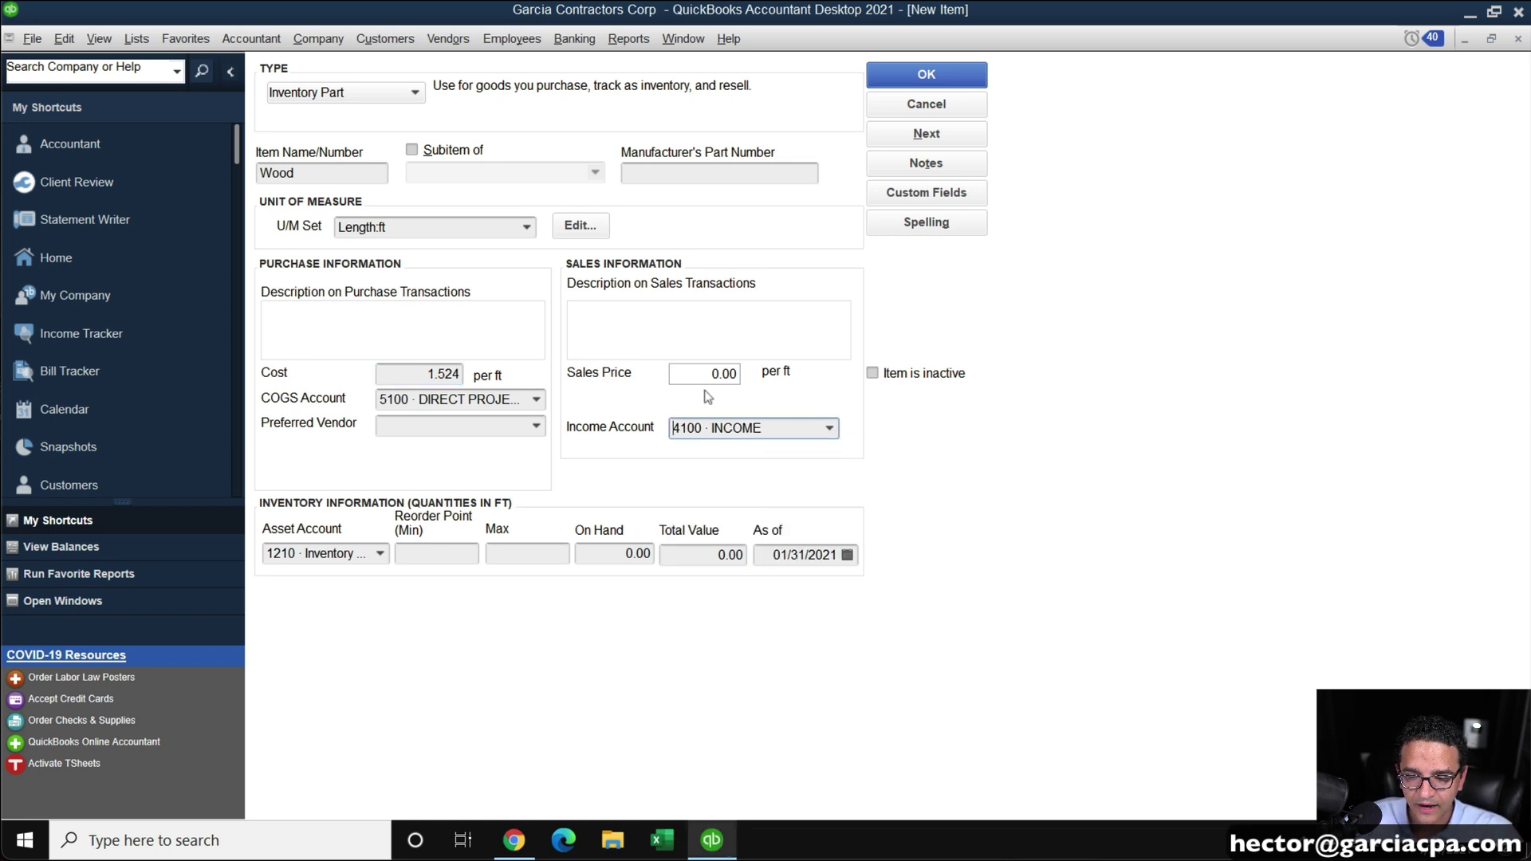
click(928, 75)
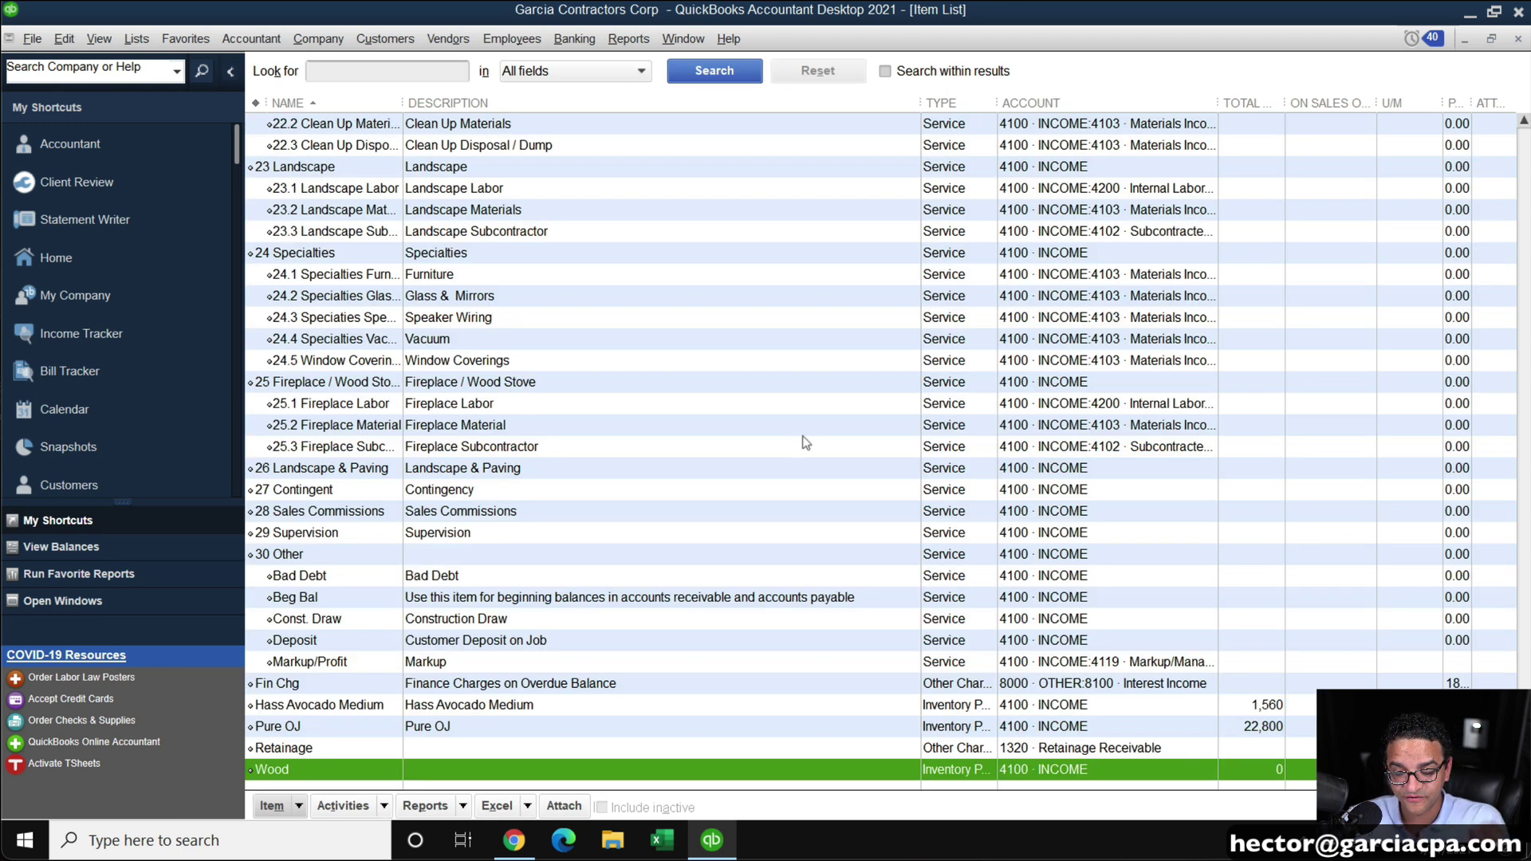
key(Escape)
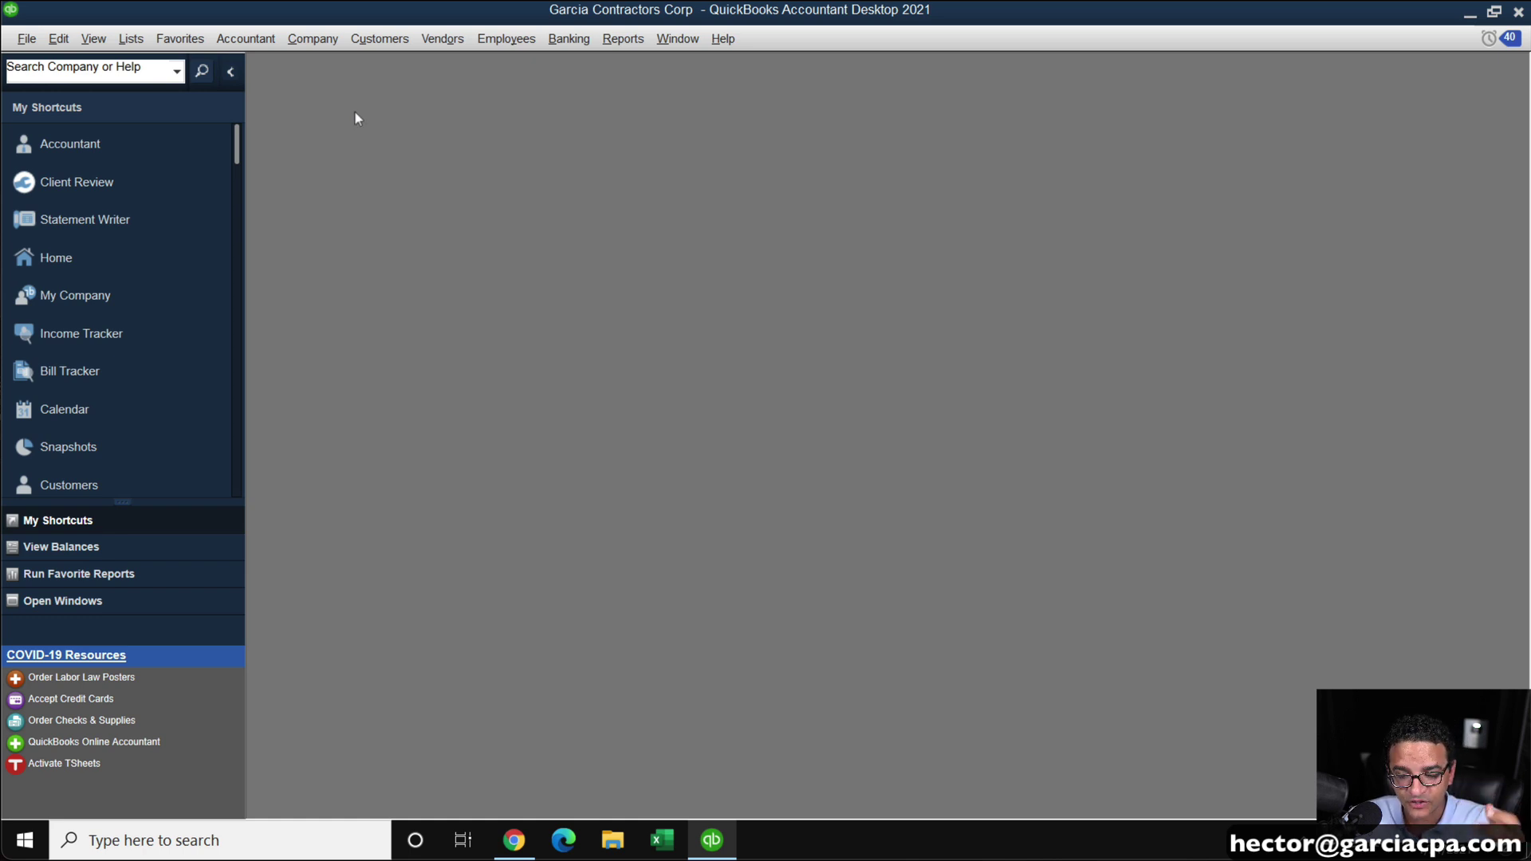
Create a purchase order, choosing a vendor and adding the Wood item on the first line
click(433, 41)
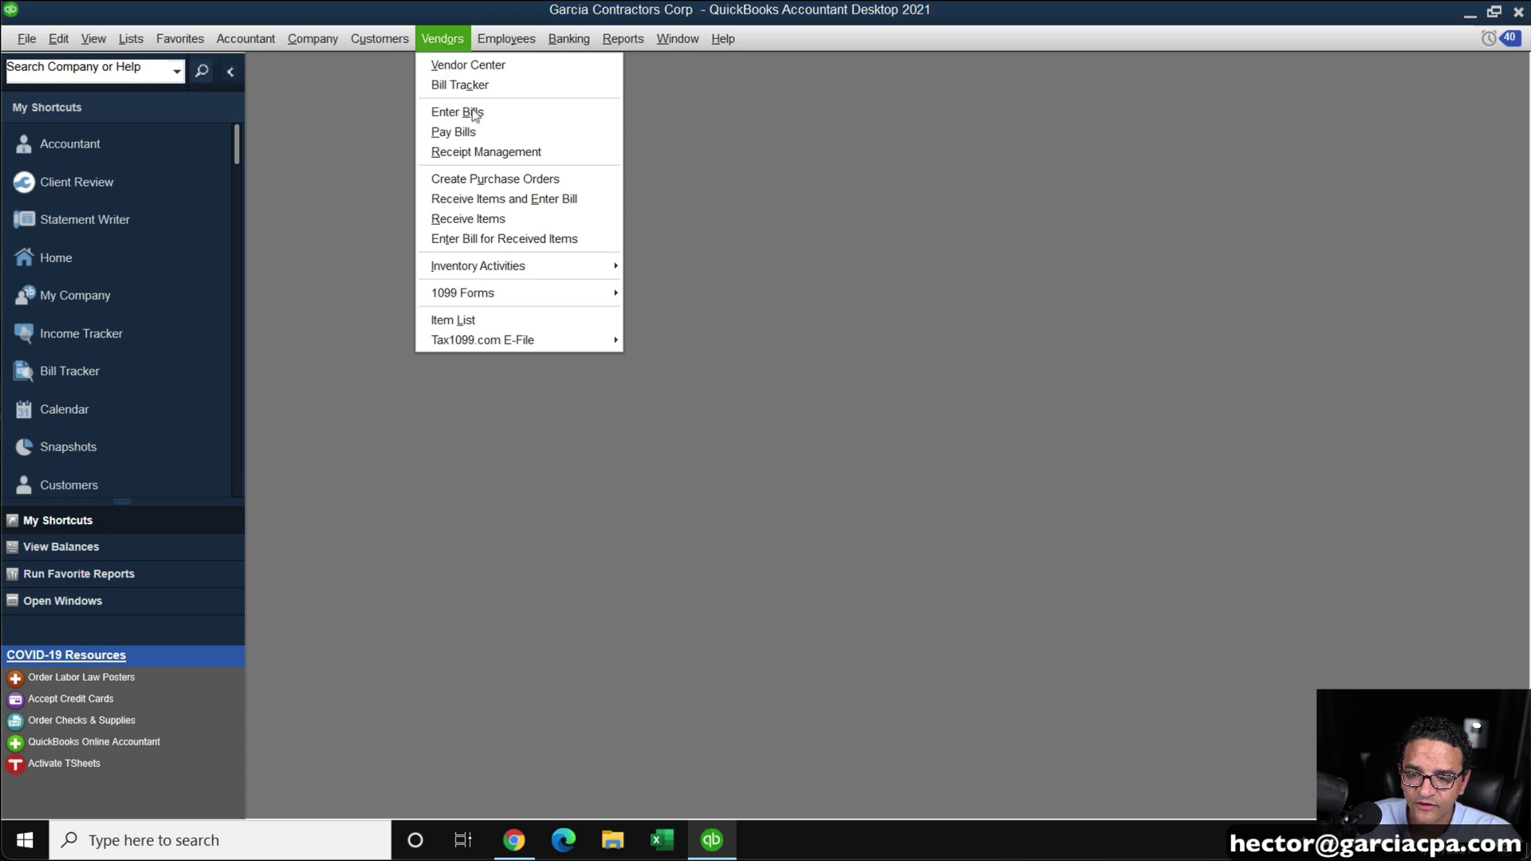
click(478, 178)
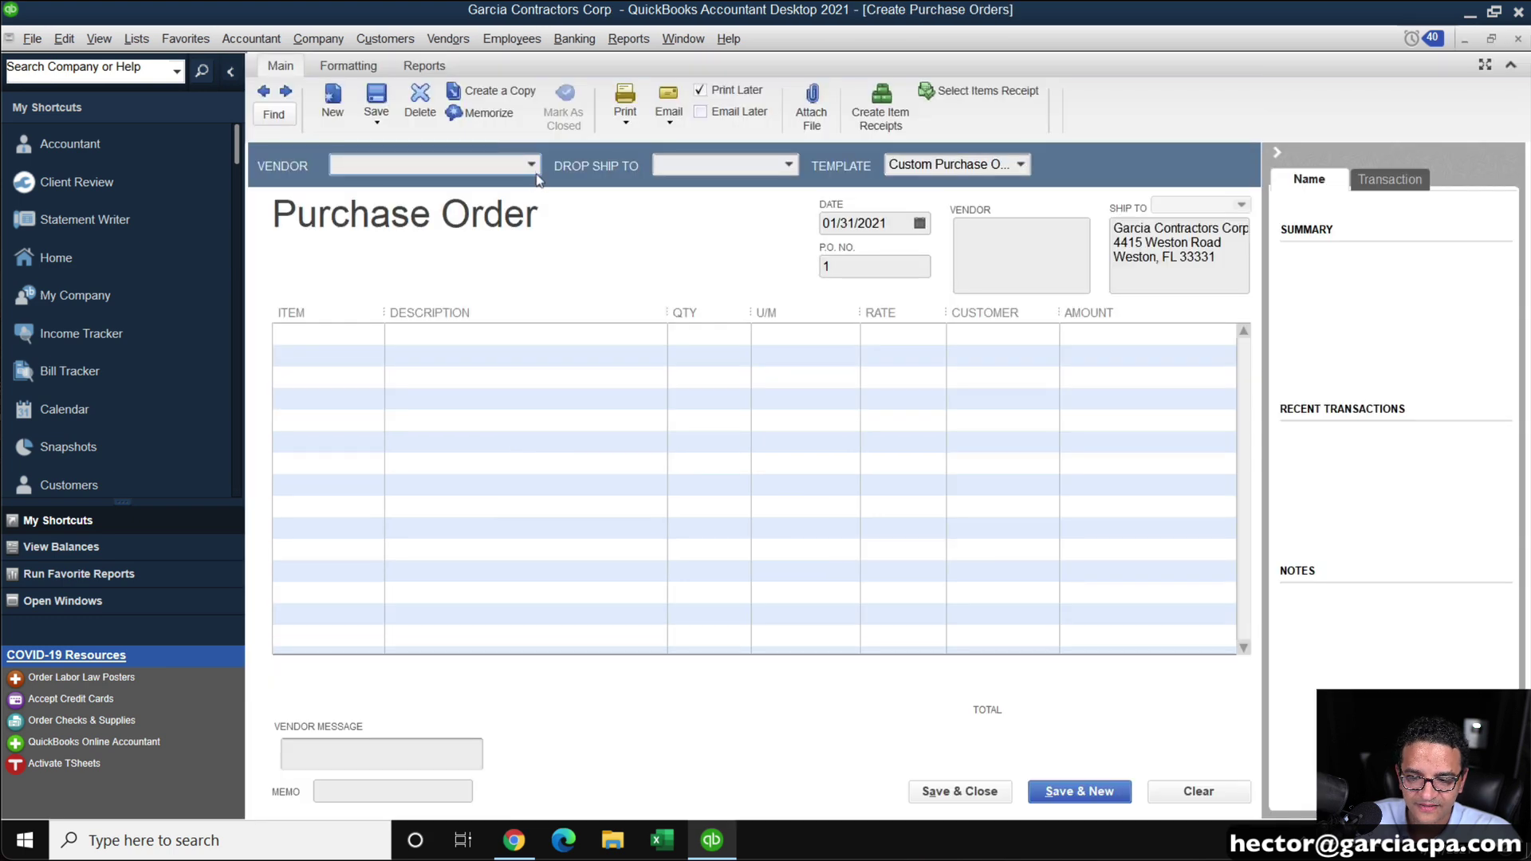
click(533, 168)
click(414, 292)
click(355, 335)
click(374, 333)
click(302, 725)
mouse_move(688, 344)
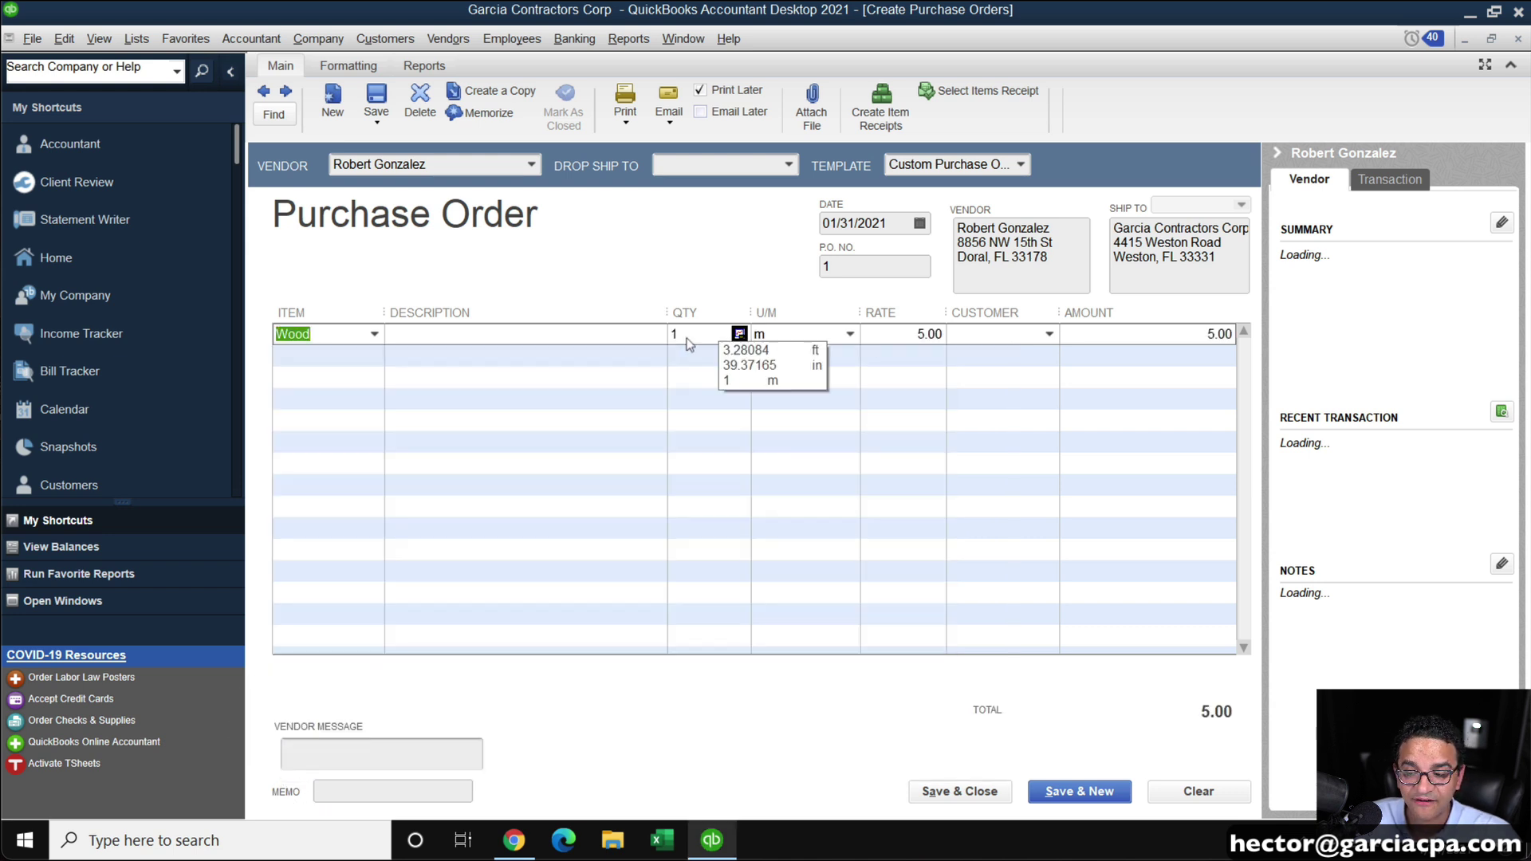
Check the Wood line's rate per meter and convert the line from 1 m to 3.28084 ft
click(823, 336)
key(Tab)
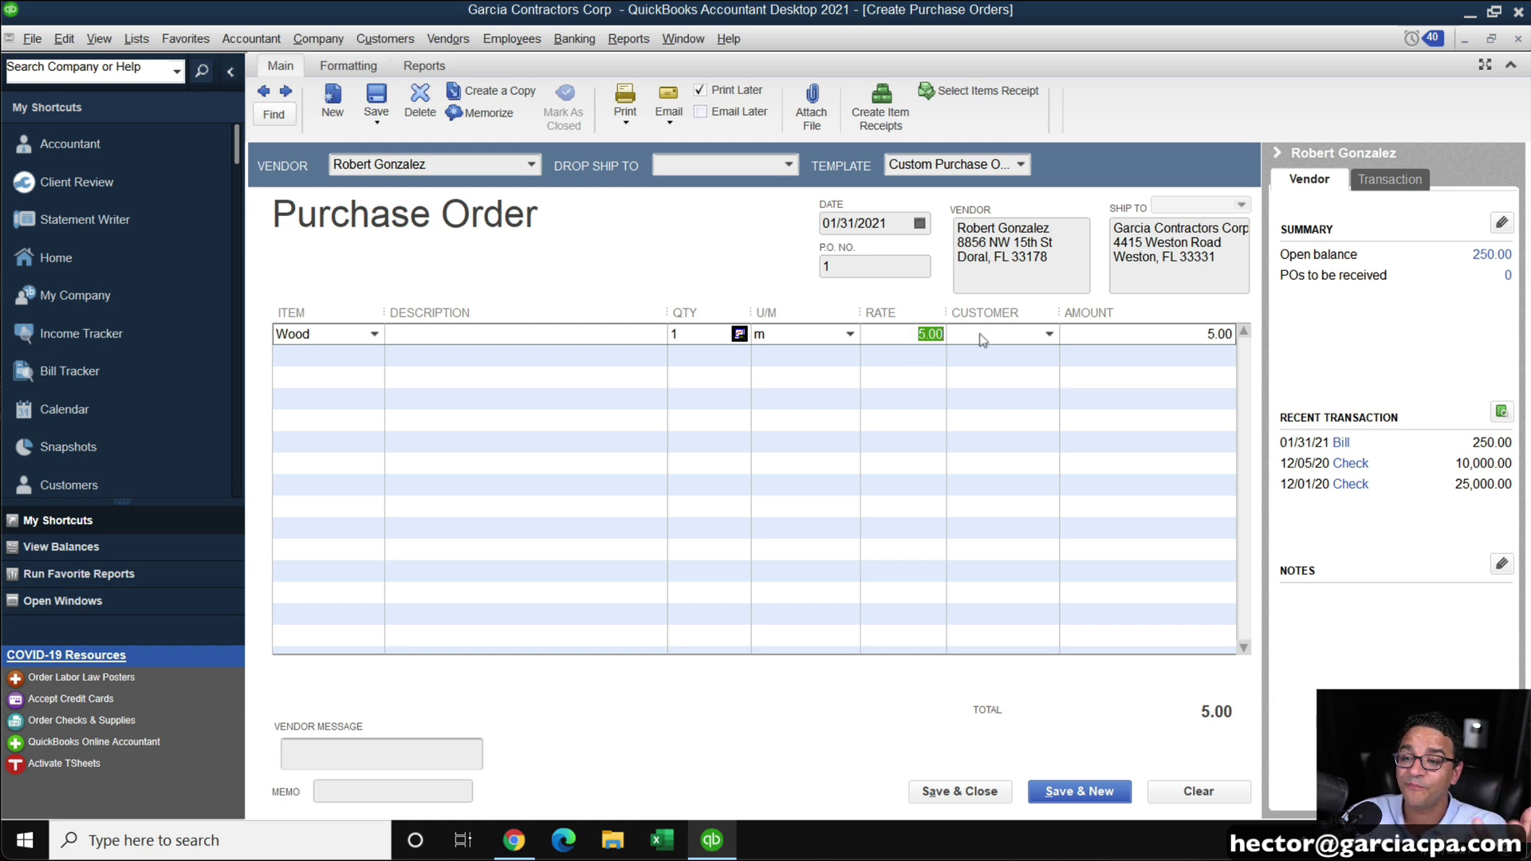
click(852, 336)
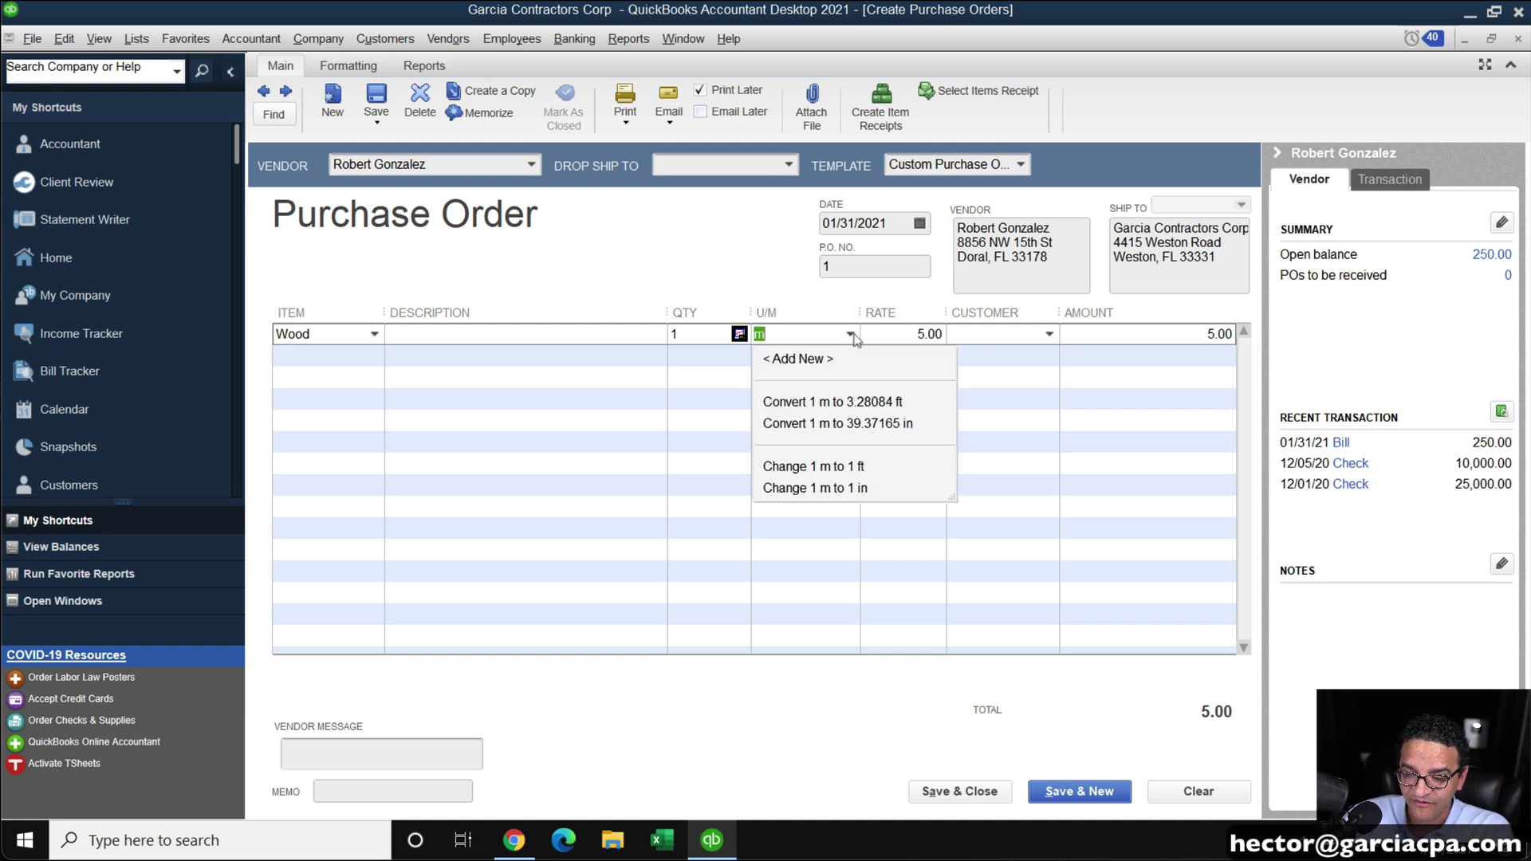
click(871, 401)
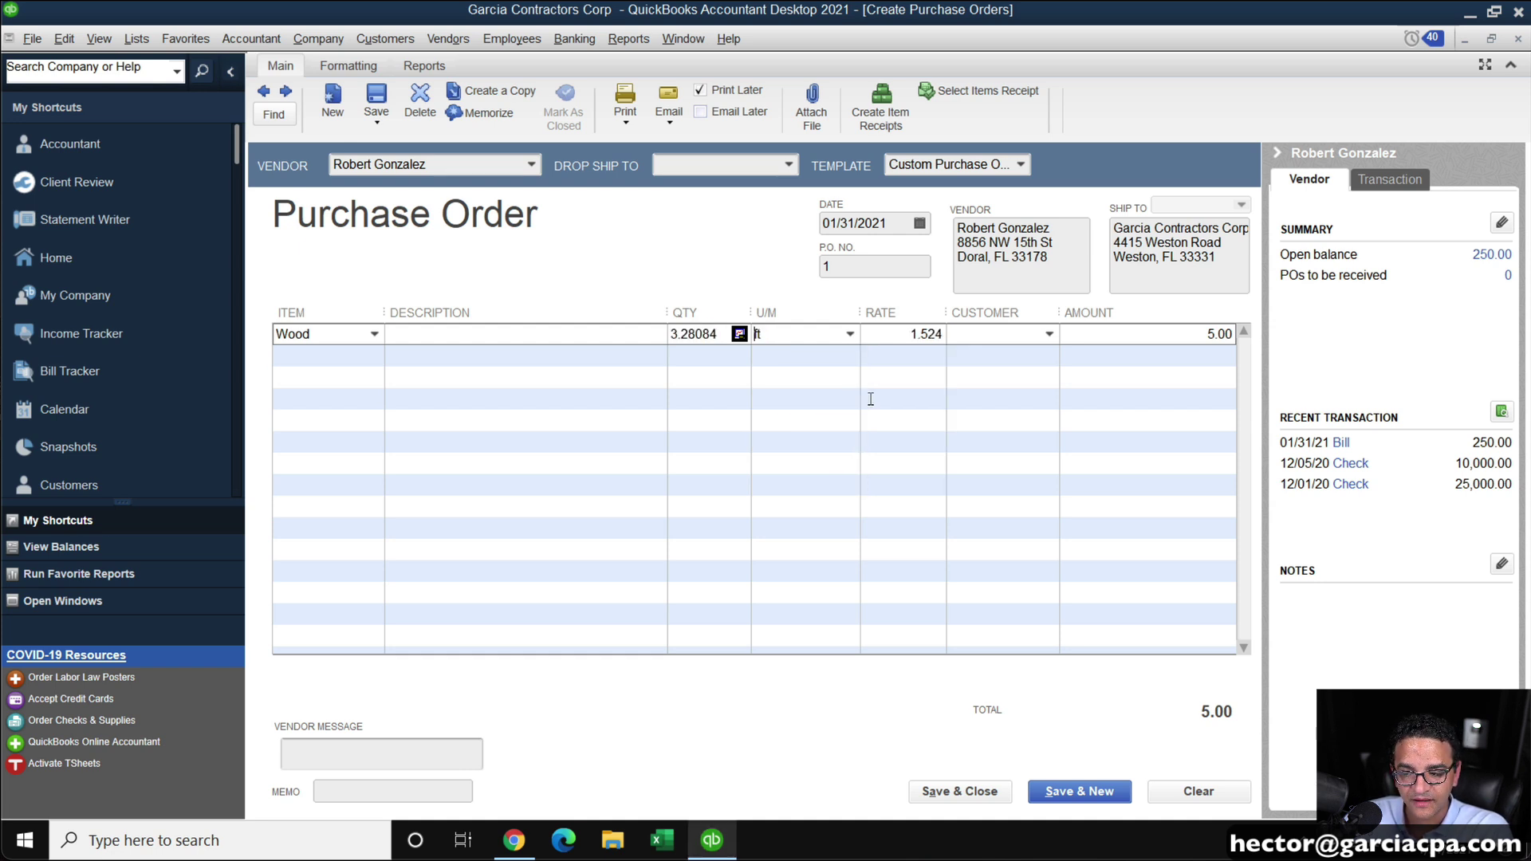
Examine the quantity, unit and rate of the Wood line after its conversion to feet
click(693, 349)
drag(690, 337, 671, 337)
click(933, 337)
double_click(933, 336)
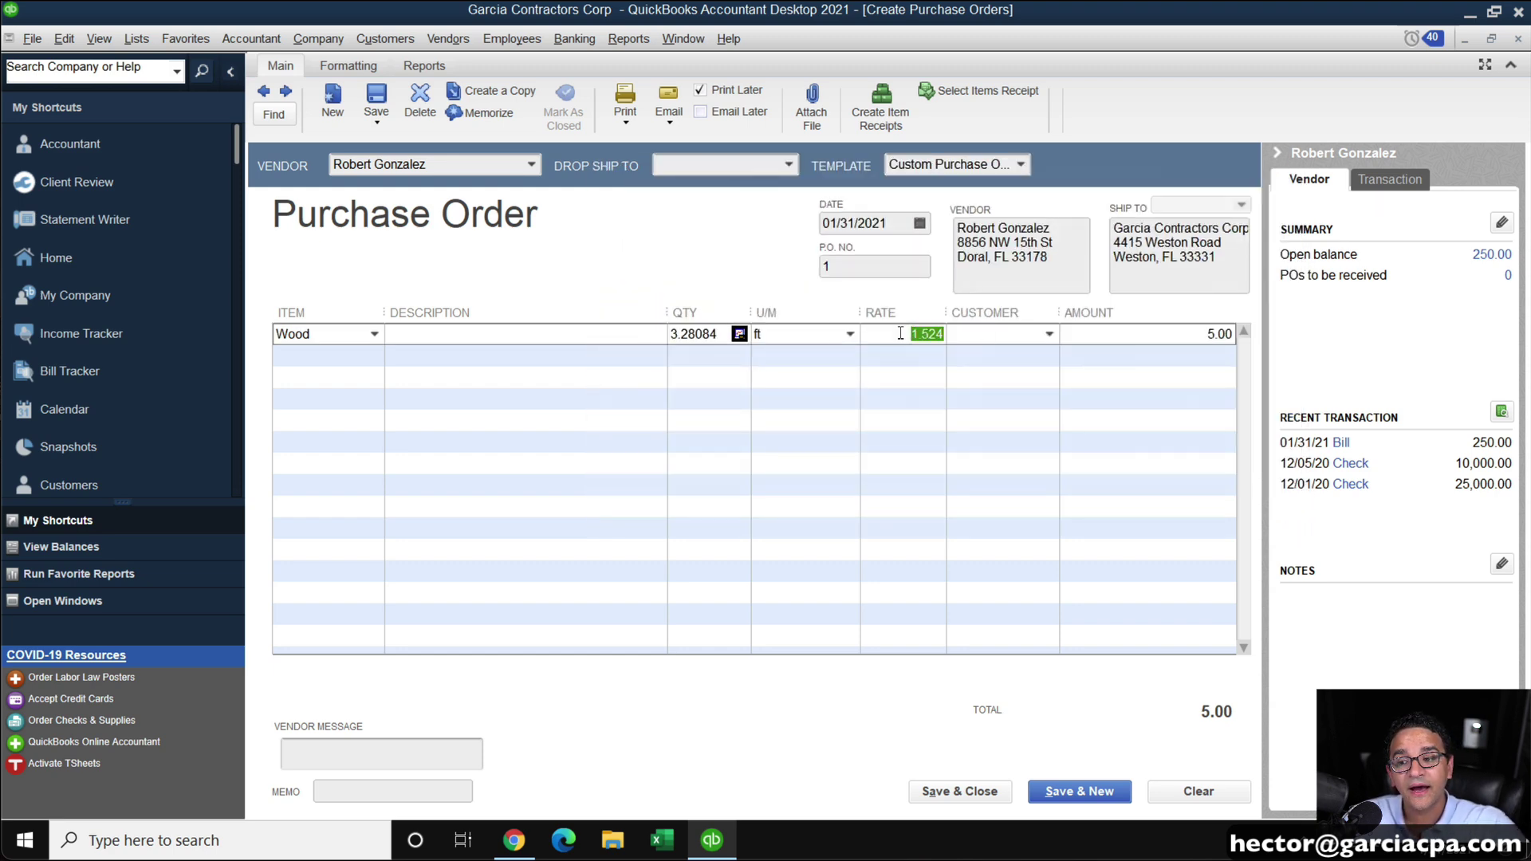
click(785, 333)
click(905, 336)
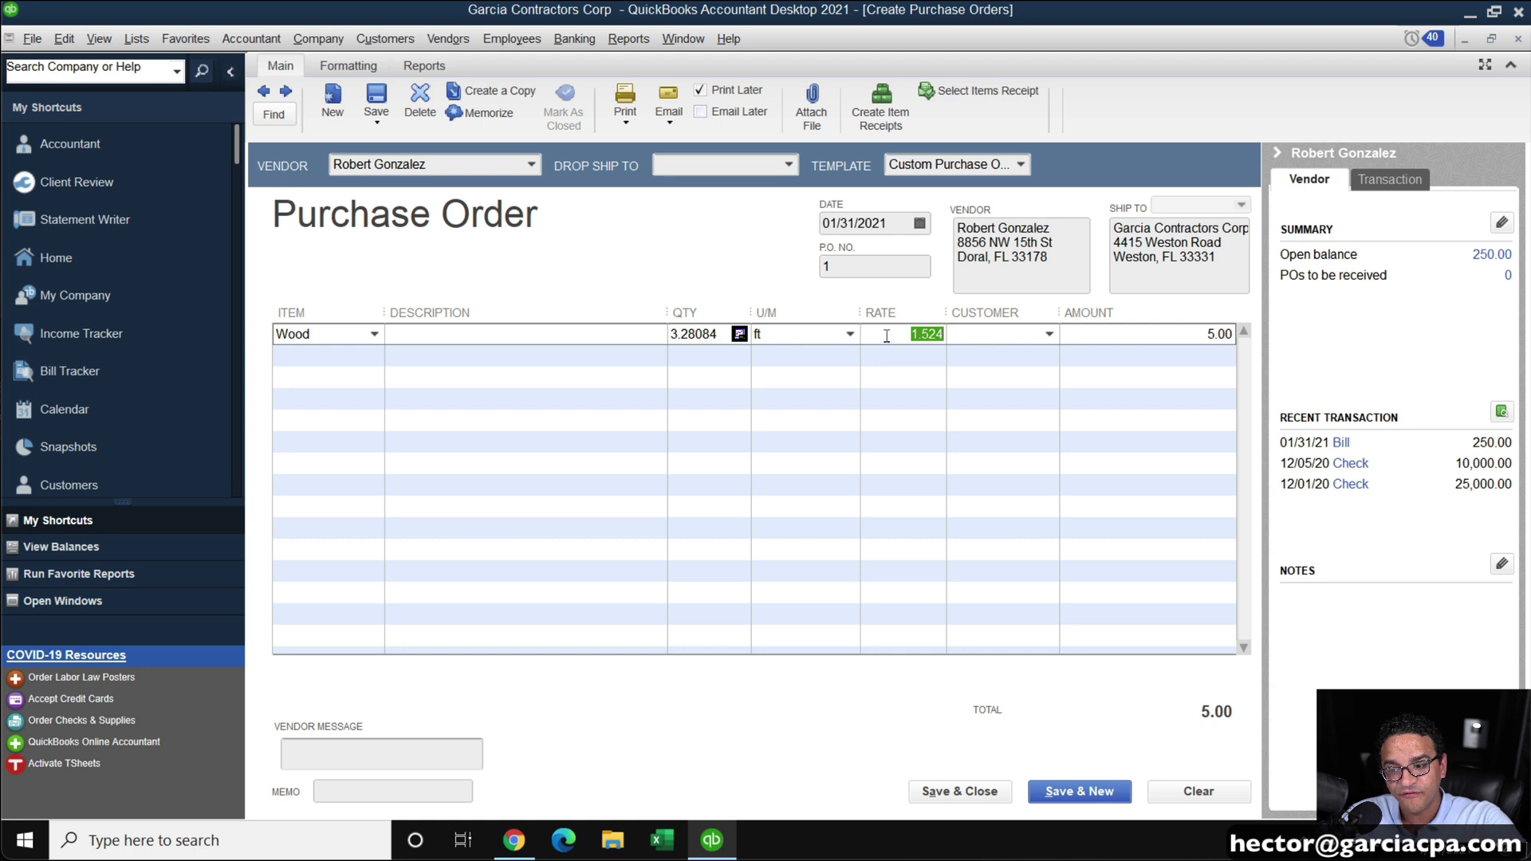
click(724, 335)
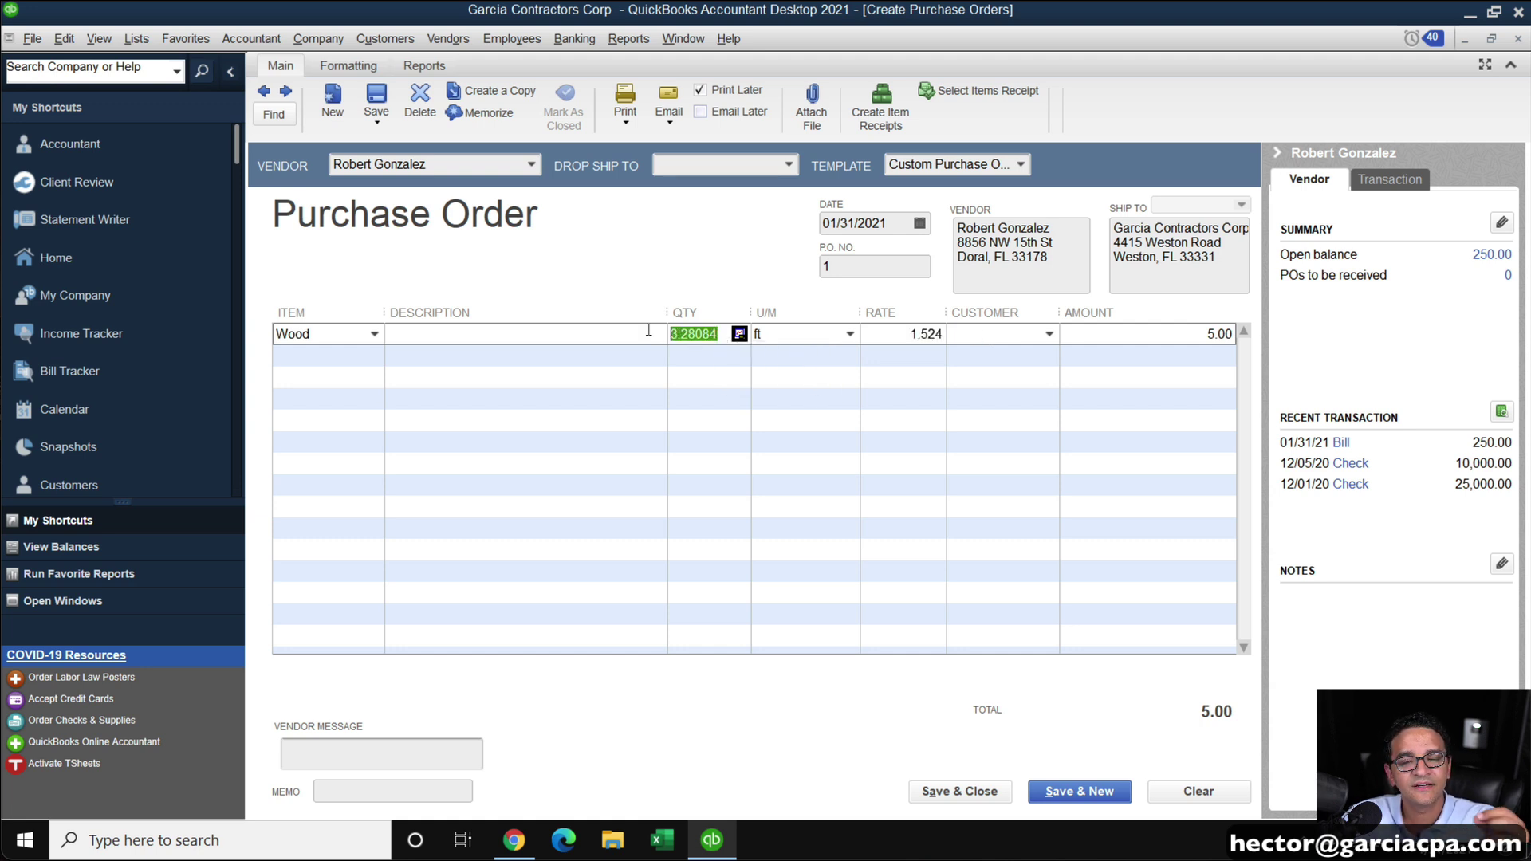
click(819, 346)
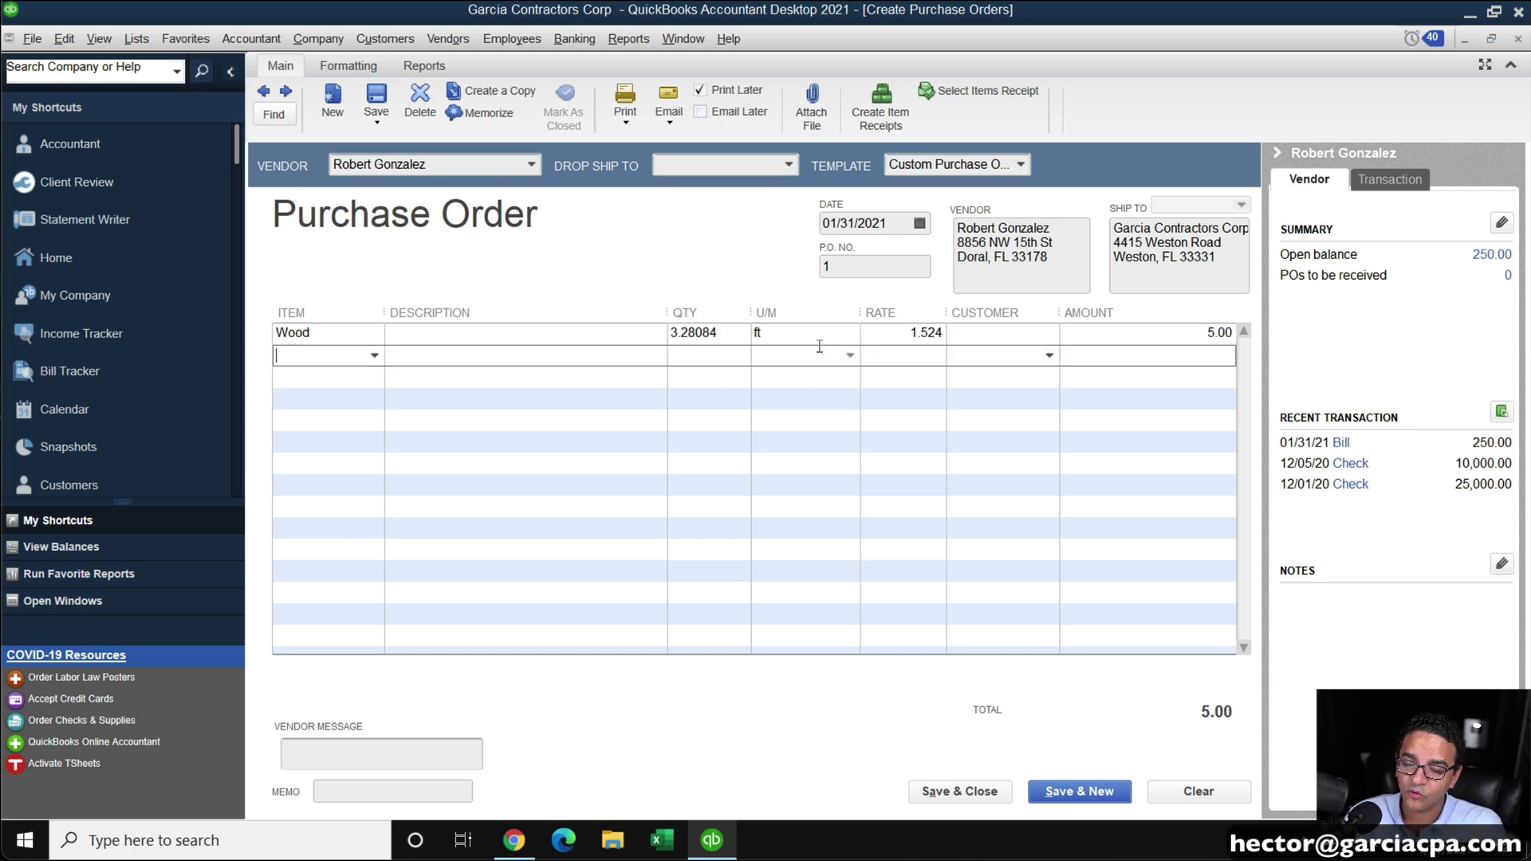
Convert the Wood line to 1 m, set its quantity to 90, and save and close the purchase order
click(852, 336)
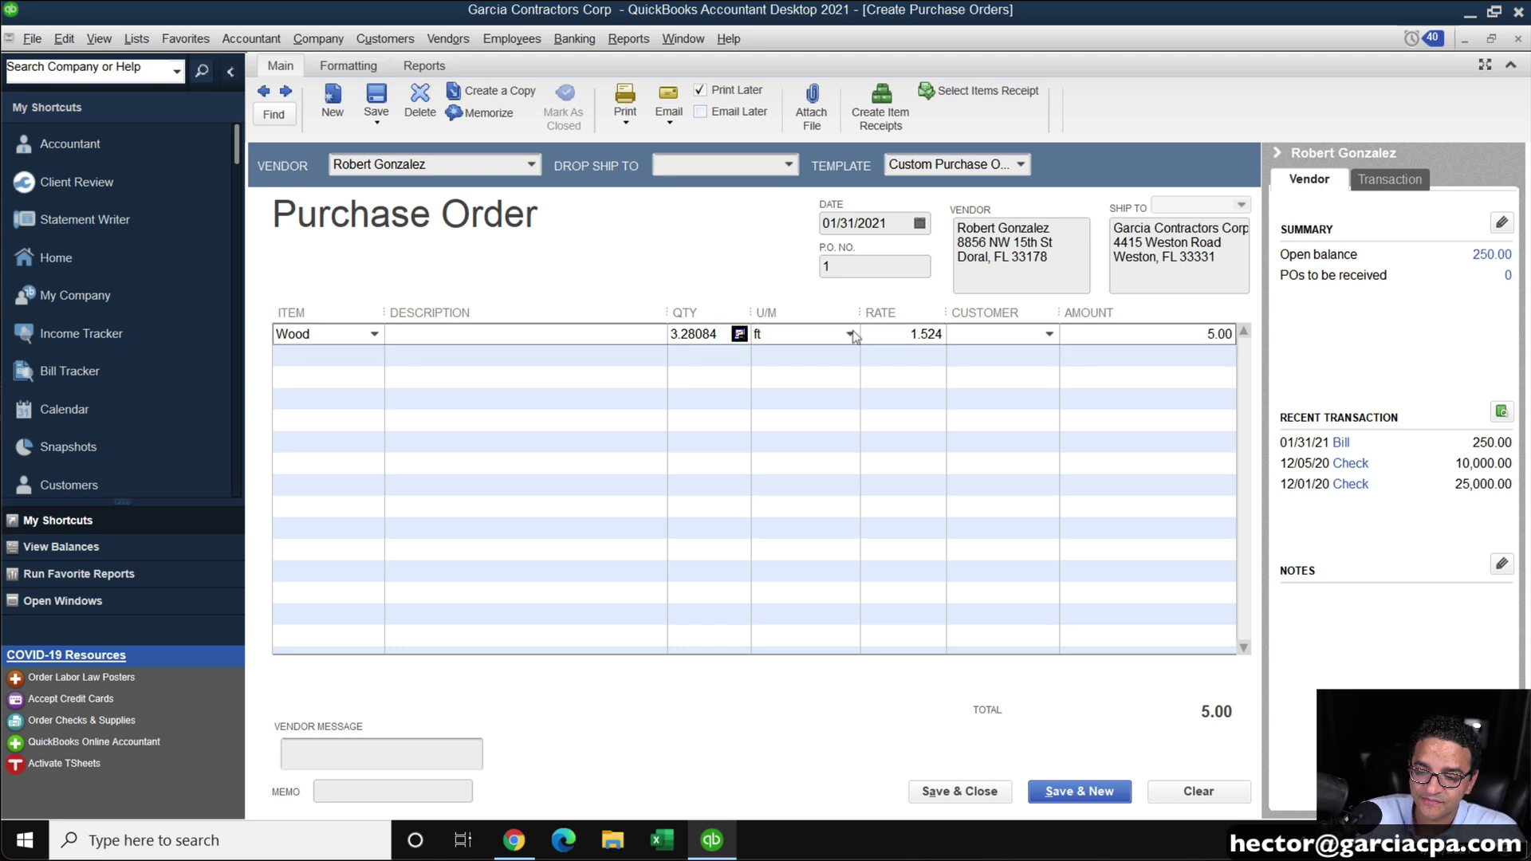
click(851, 335)
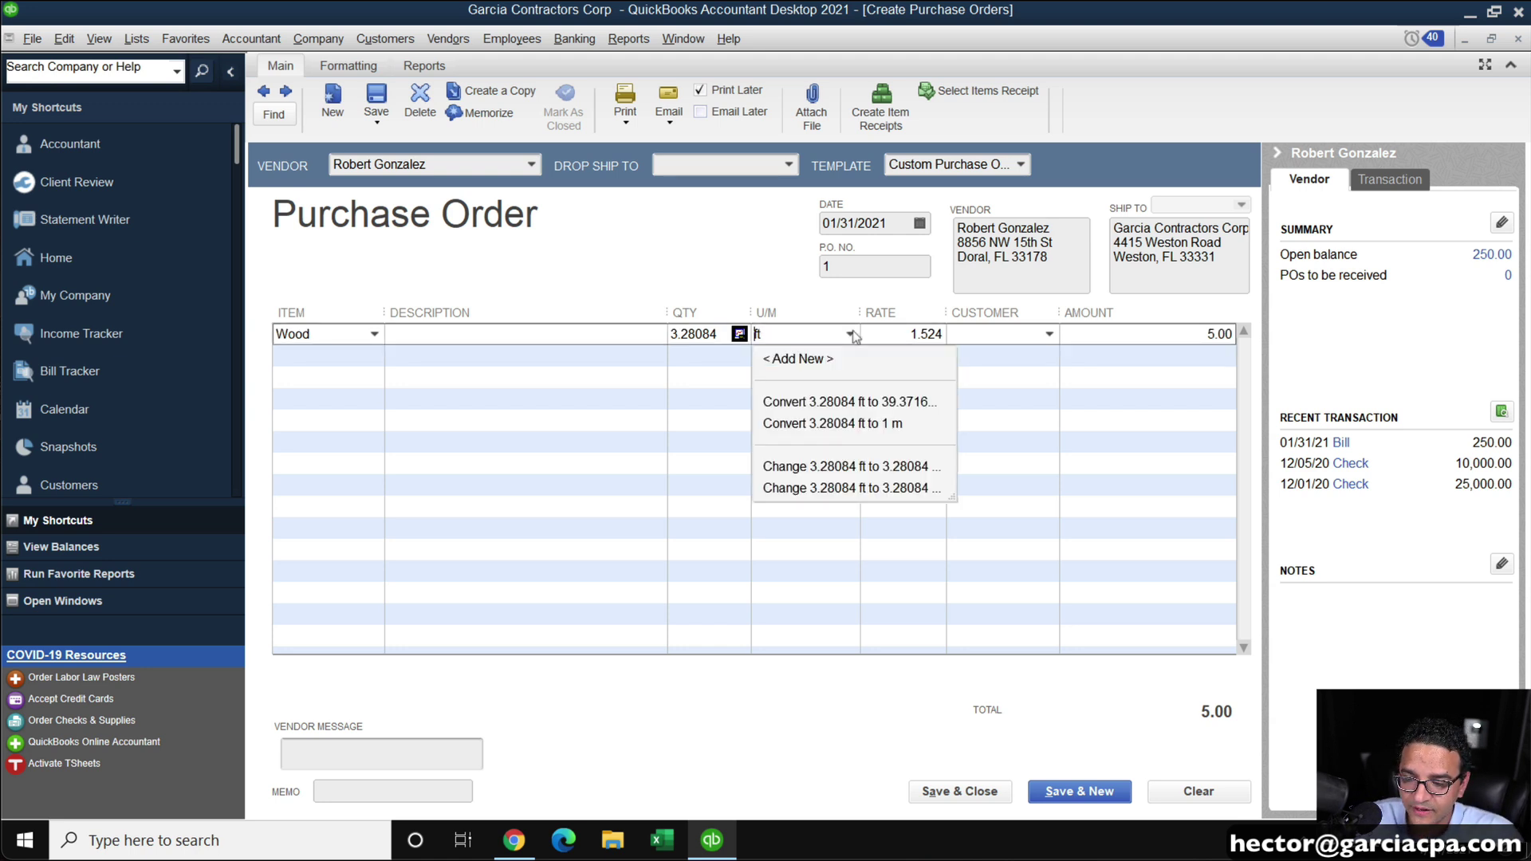
click(851, 429)
text(90)
key(Tab)
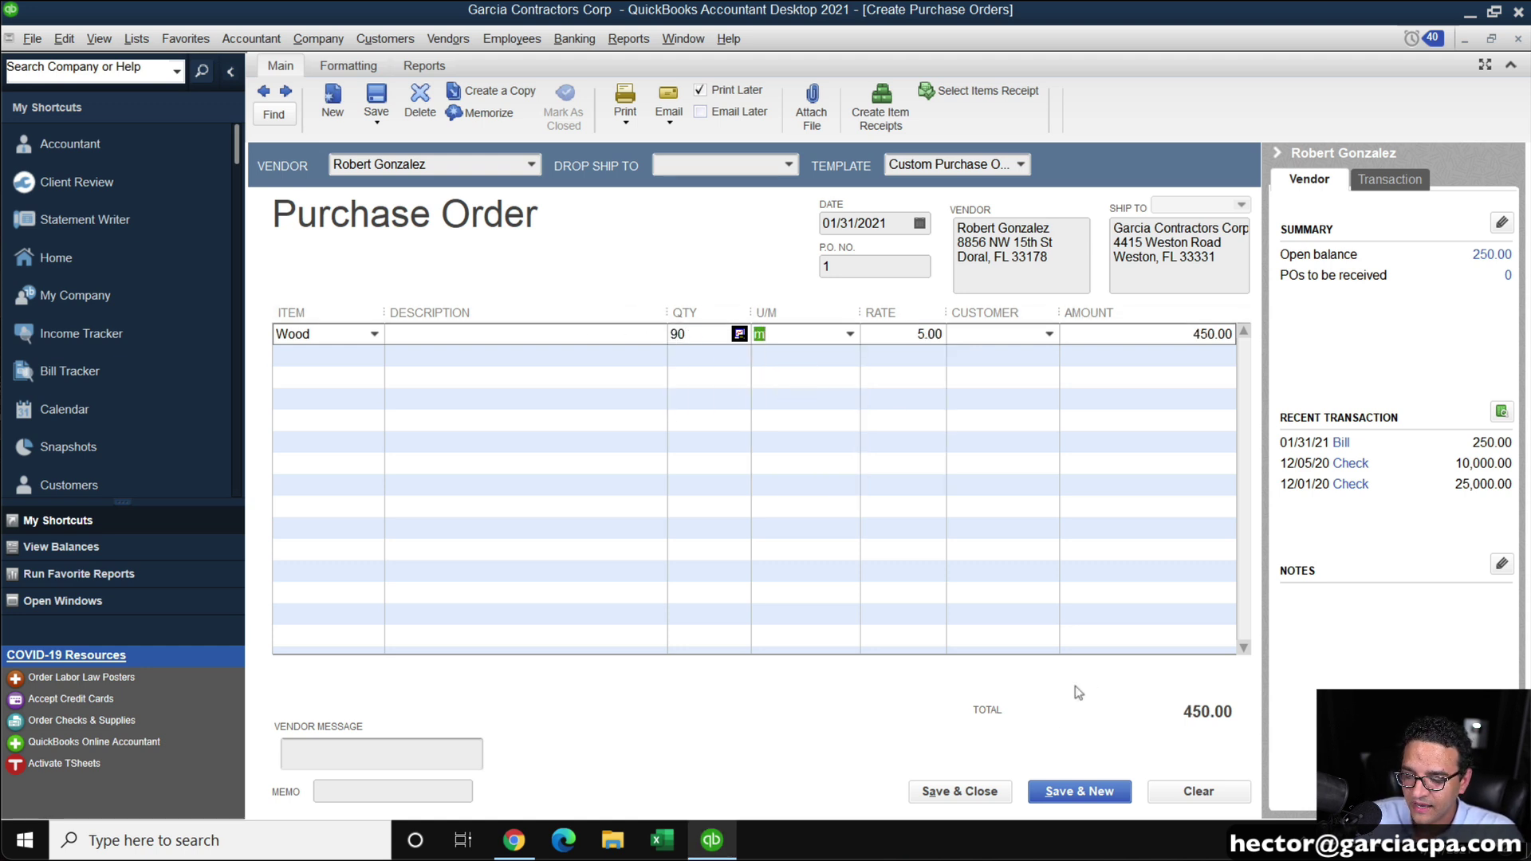
click(959, 791)
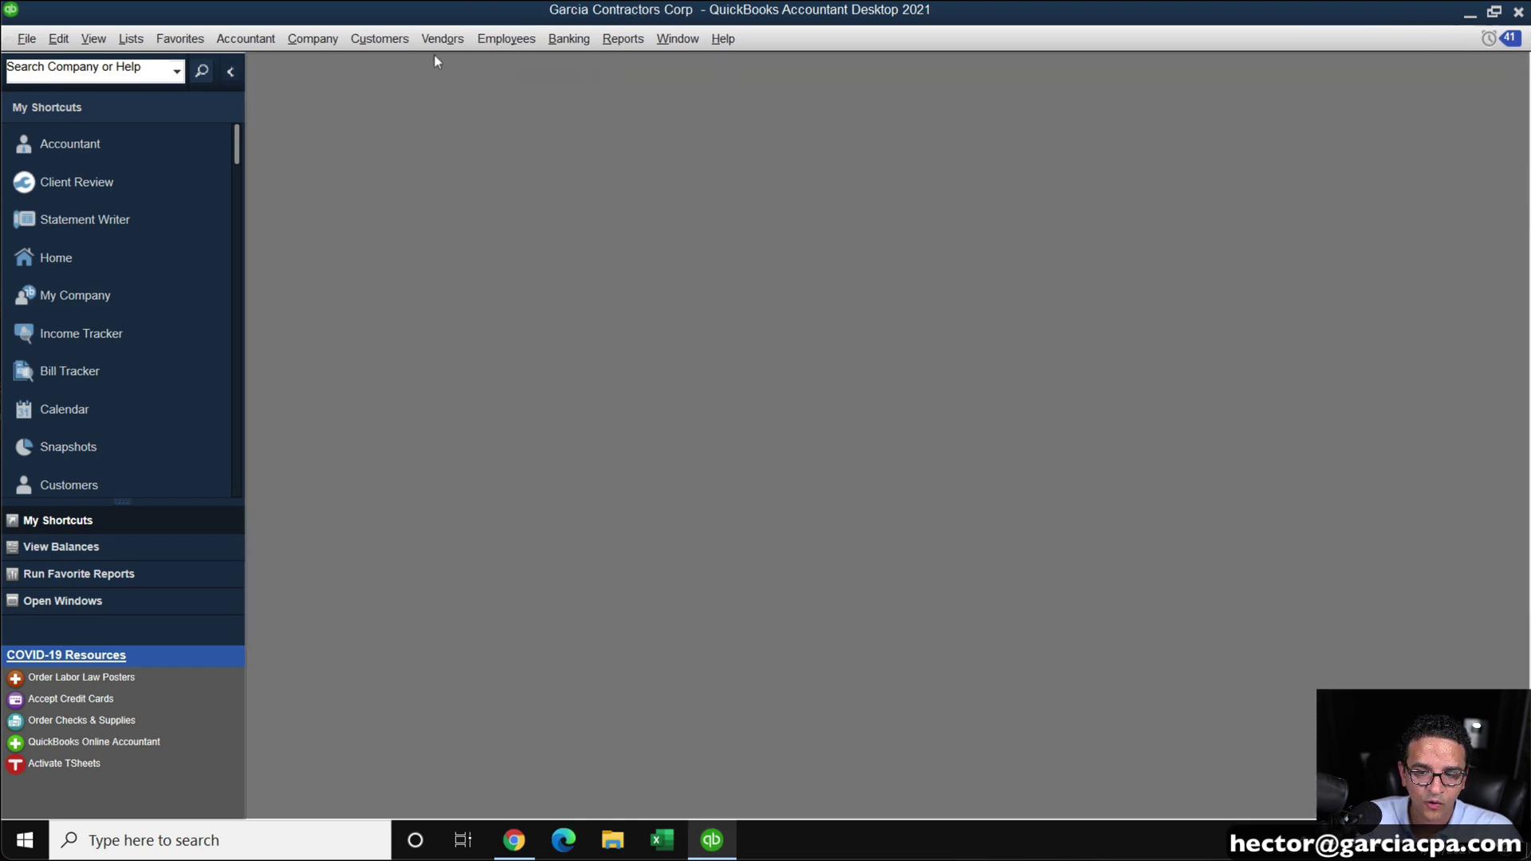
Enter a bill for the same vendor, receive the 90 m of Wood against purchase order 1, and save and close it
click(443, 38)
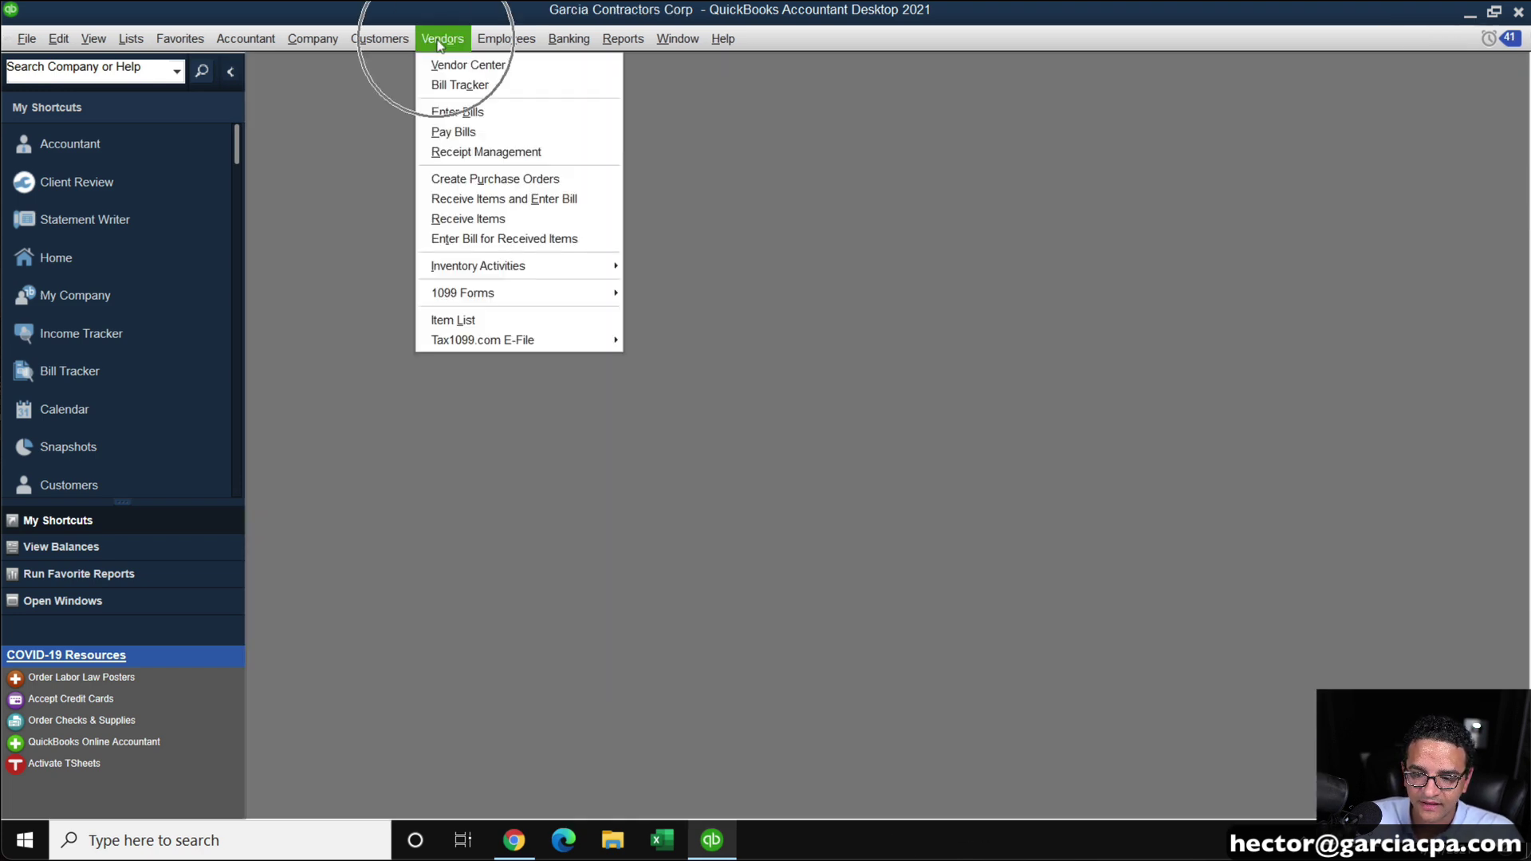
click(451, 113)
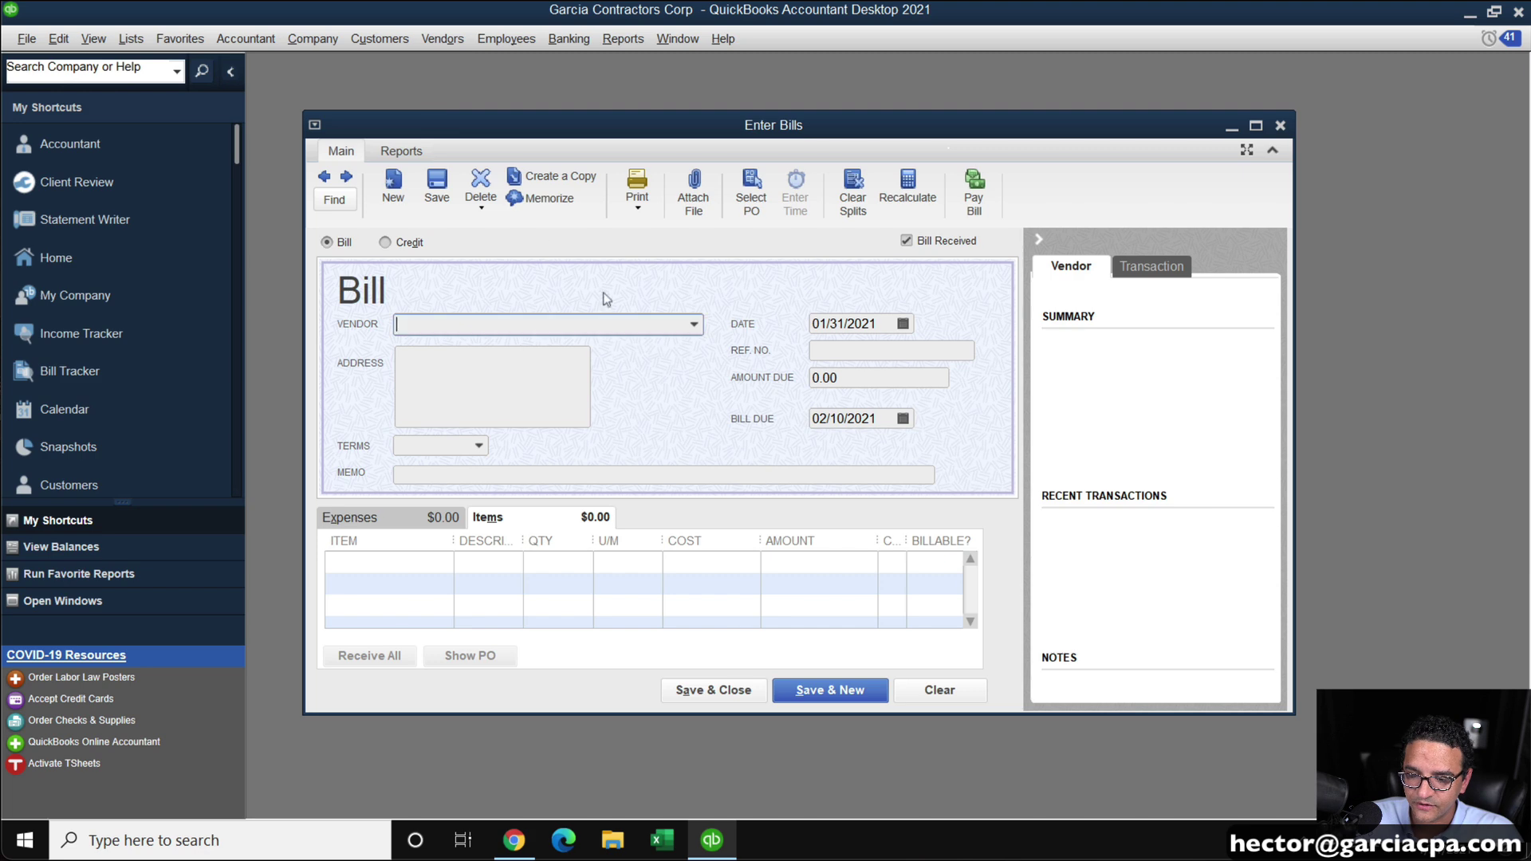
click(696, 328)
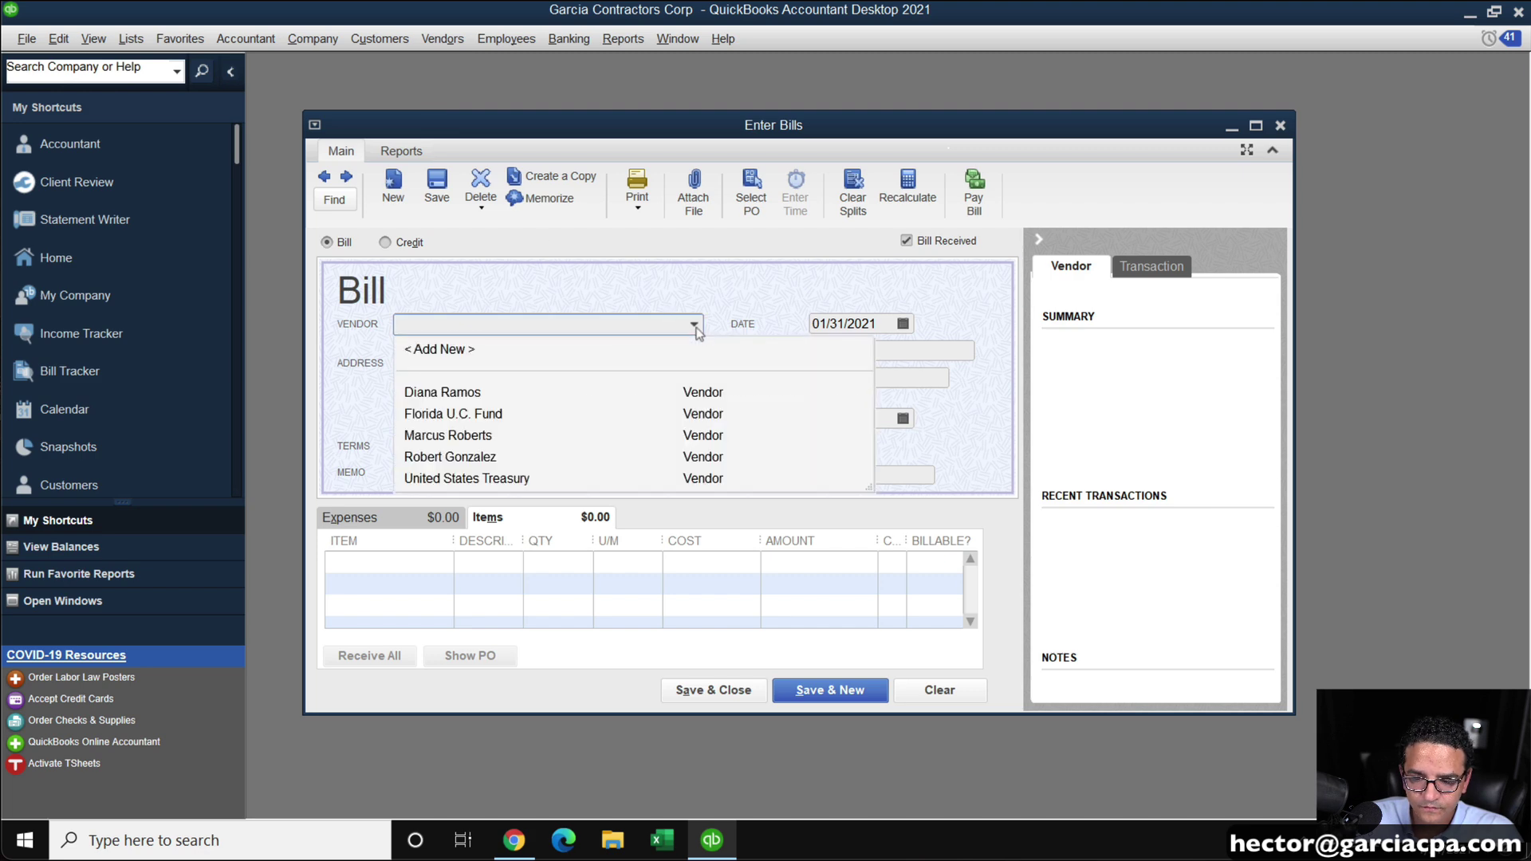
click(471, 457)
click(730, 272)
click(596, 269)
click(869, 219)
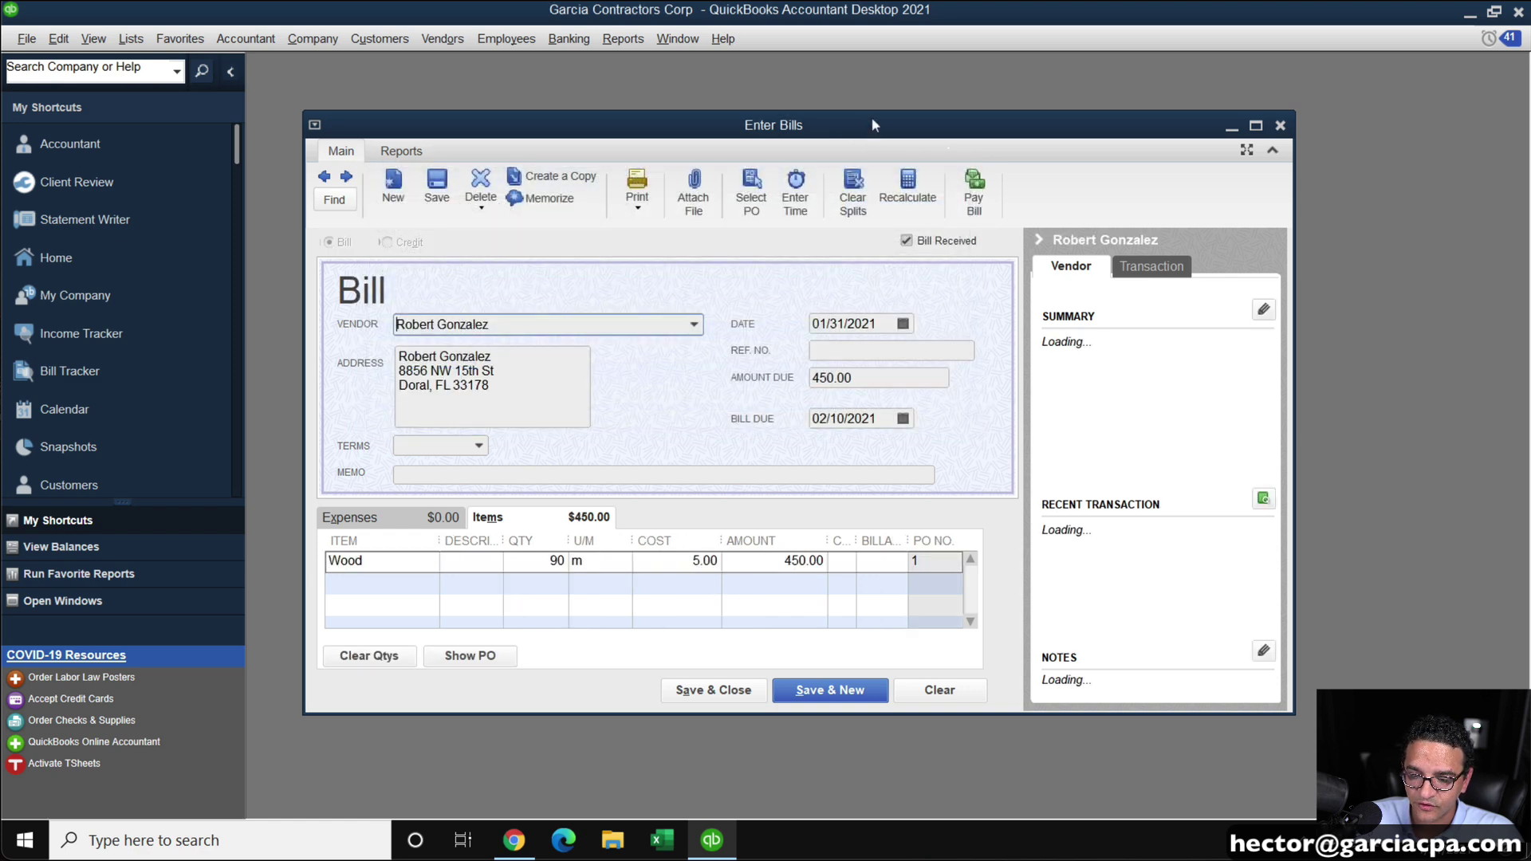
double_click(871, 118)
click(951, 797)
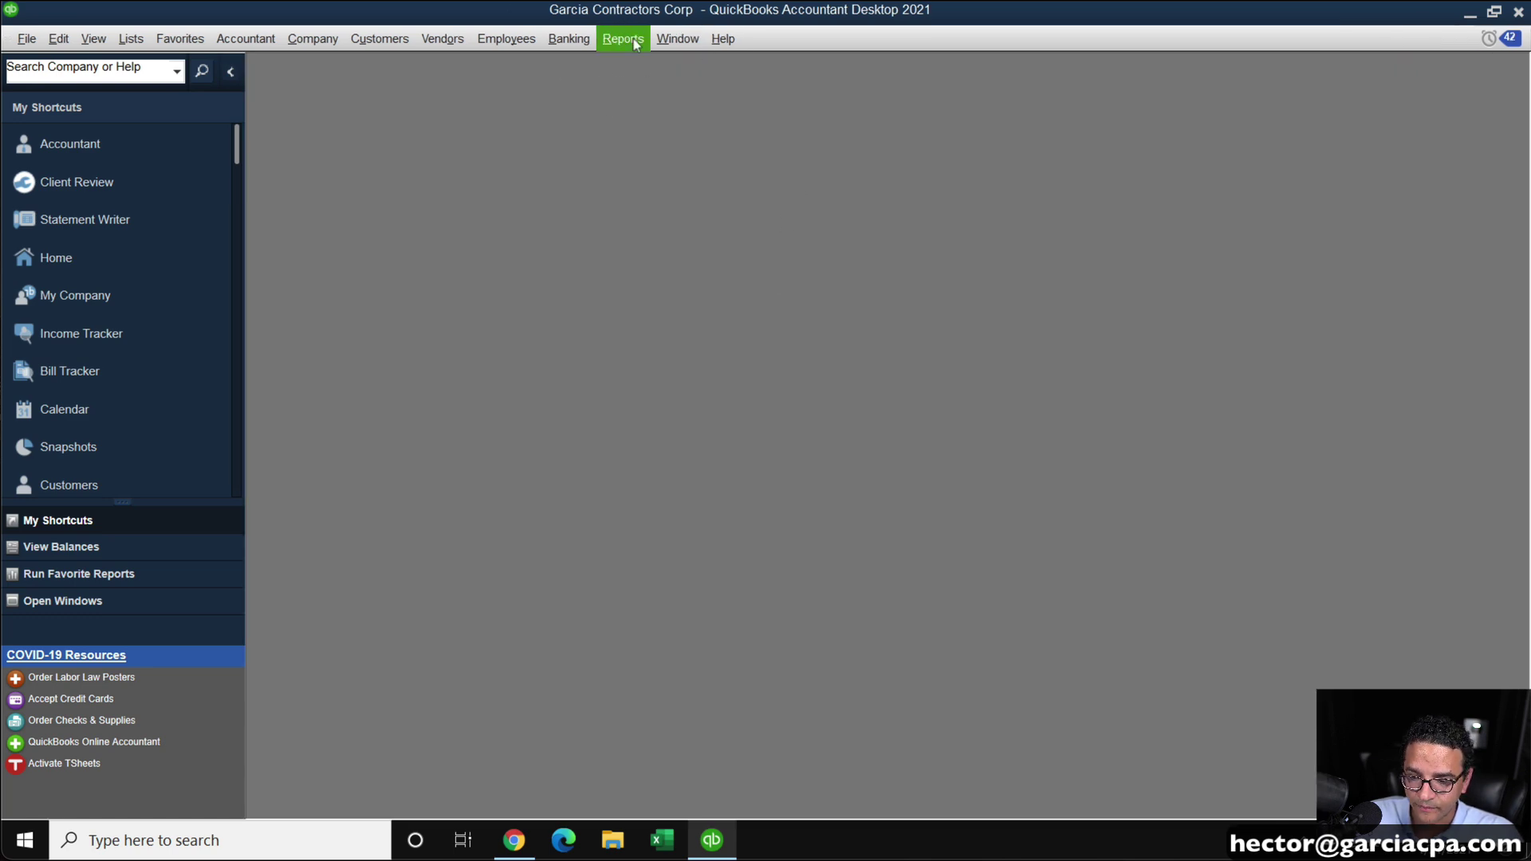
Run the Inventory Stock Status by Item report and examine the Wood item's available quantity and unit
click(623, 38)
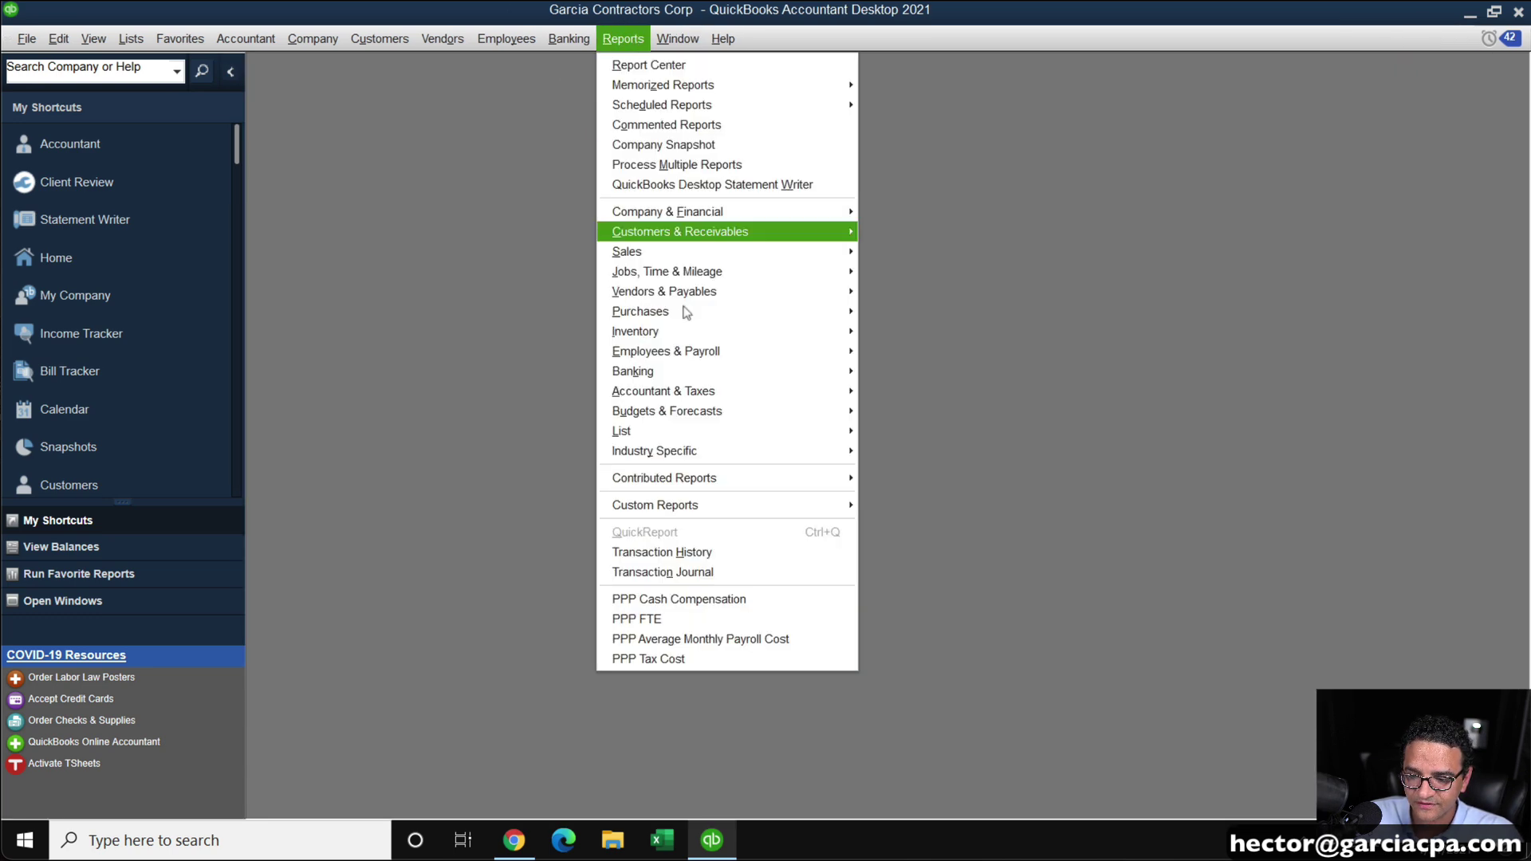
mouse_move(693, 333)
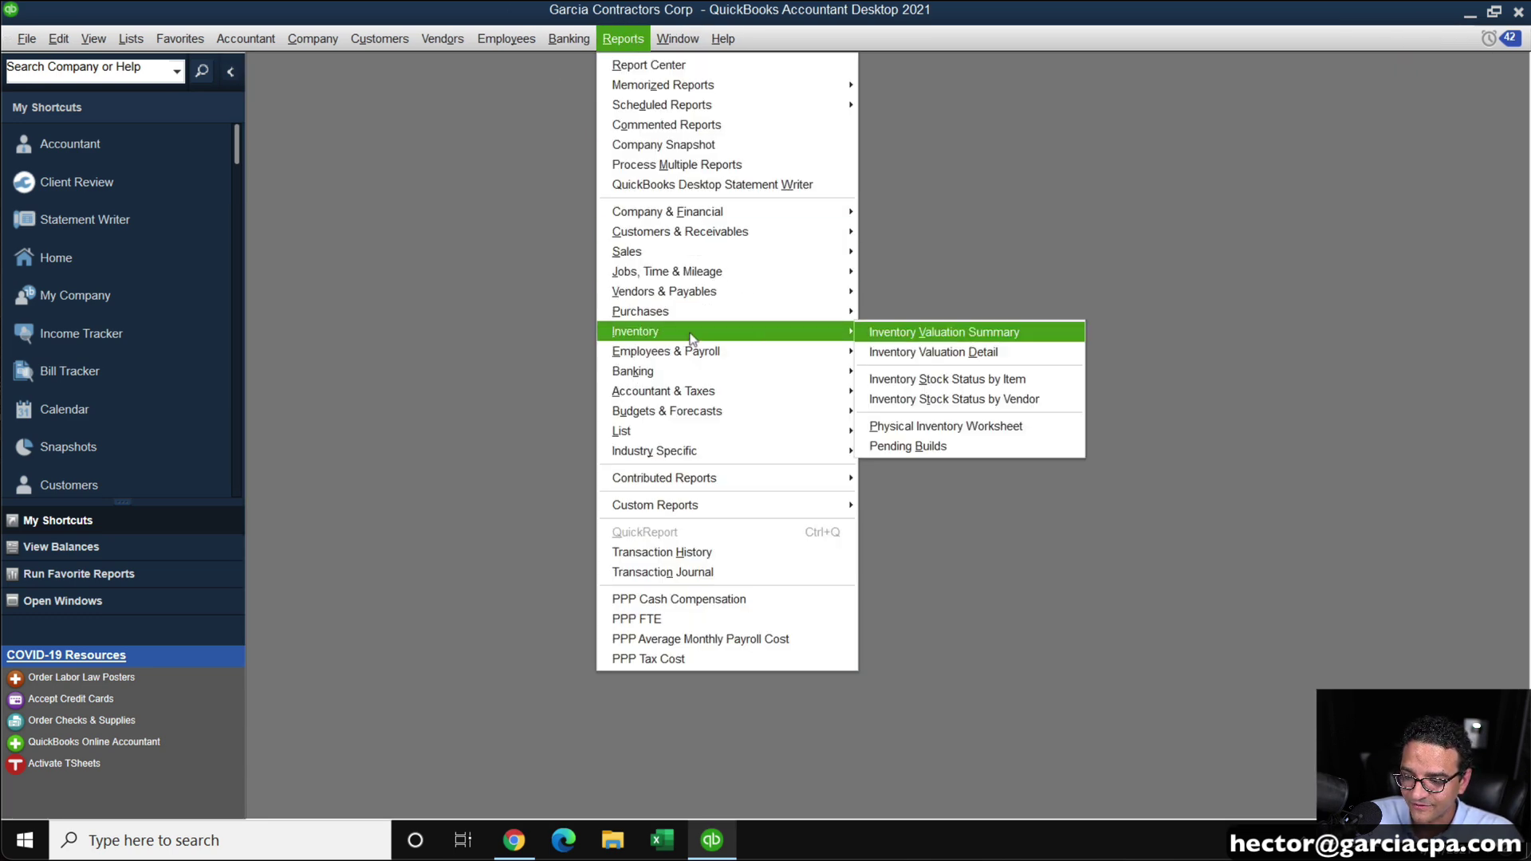
click(956, 380)
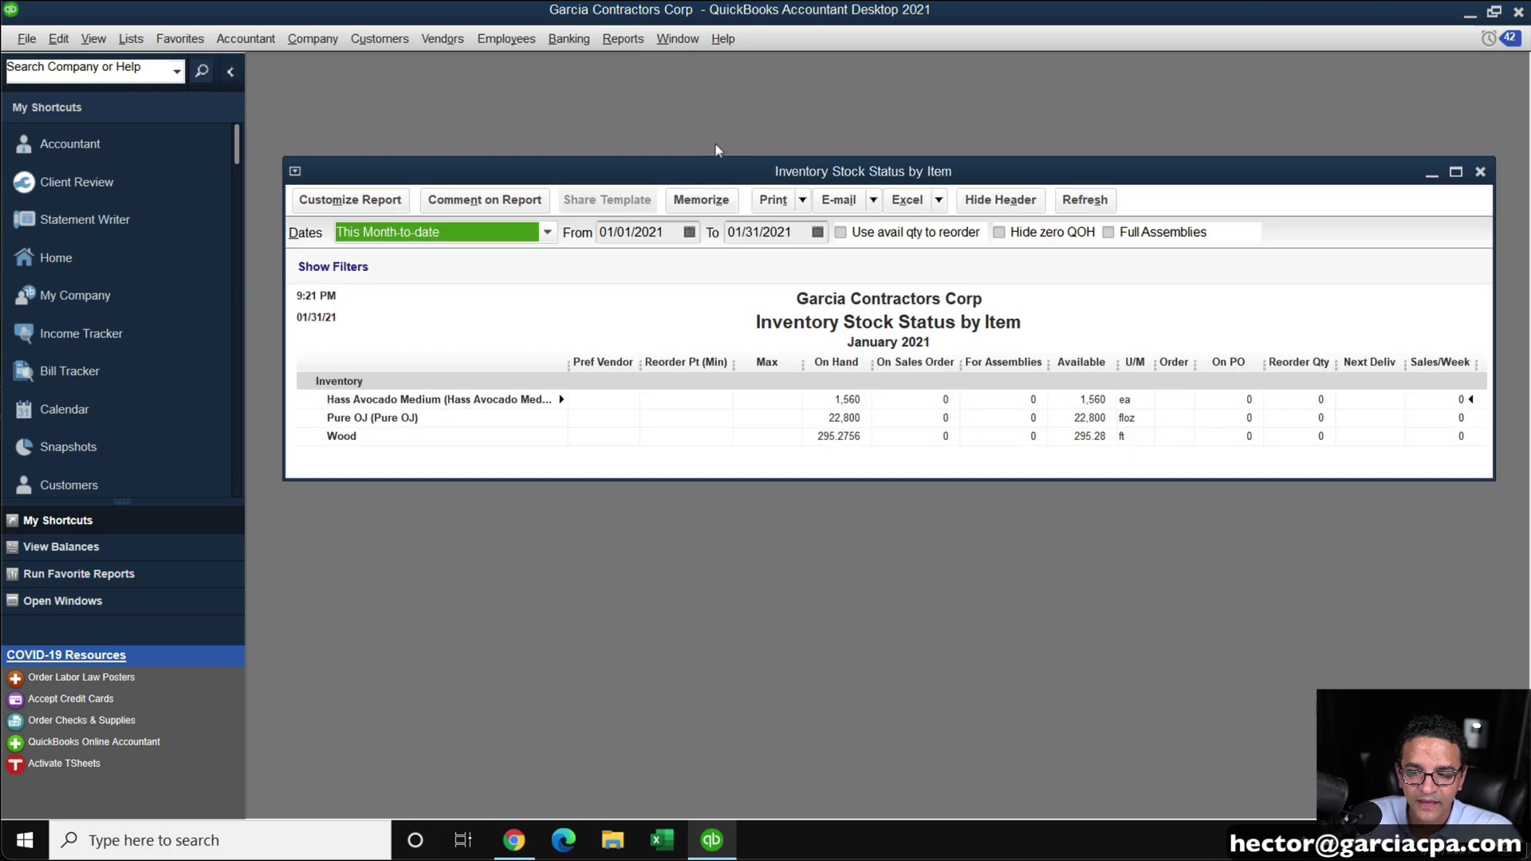
double_click(703, 173)
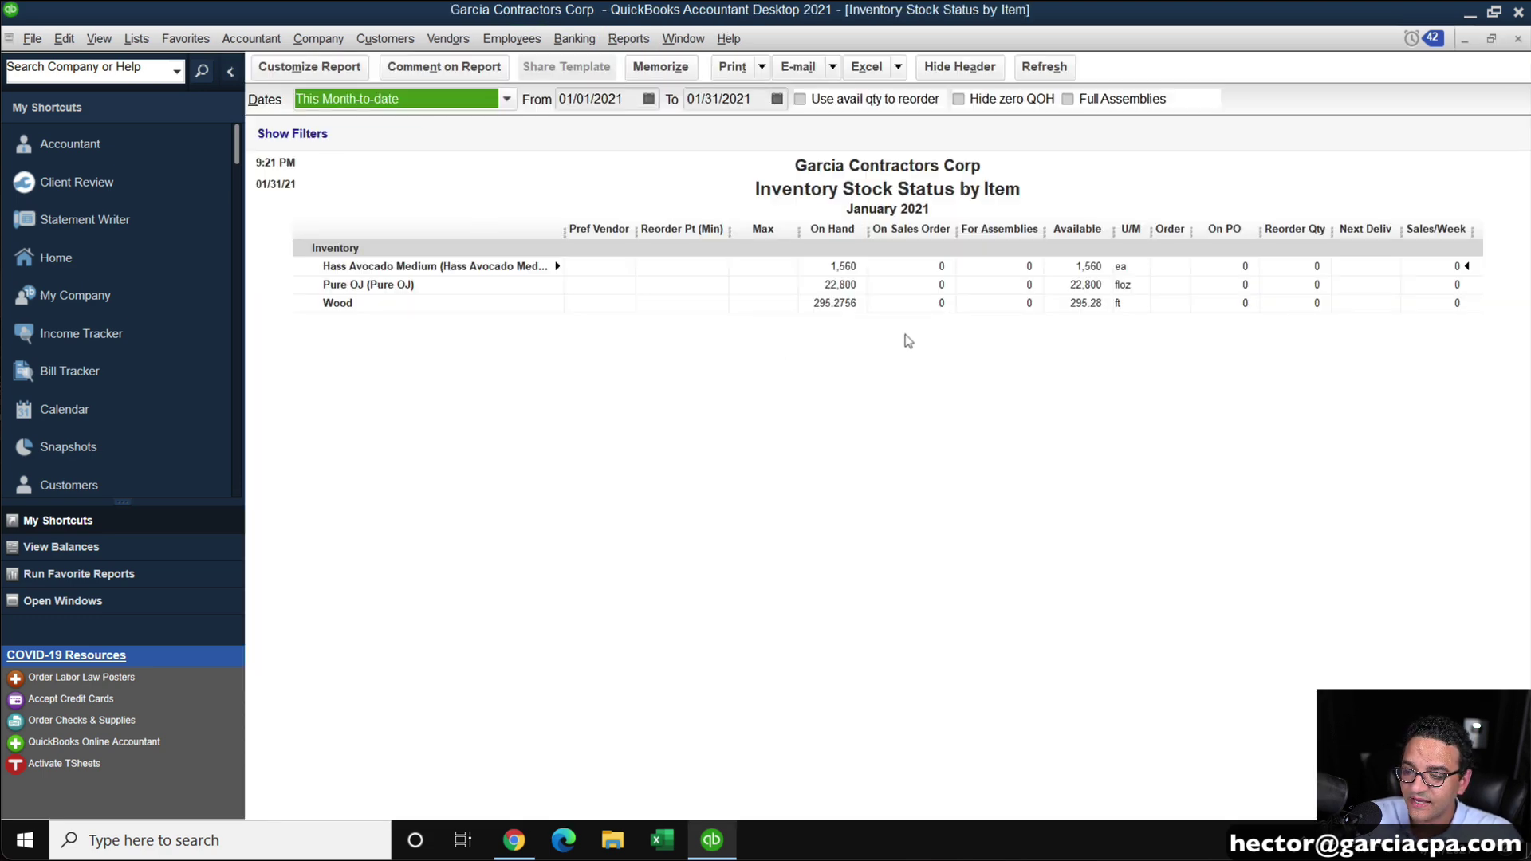
key(super+plus)
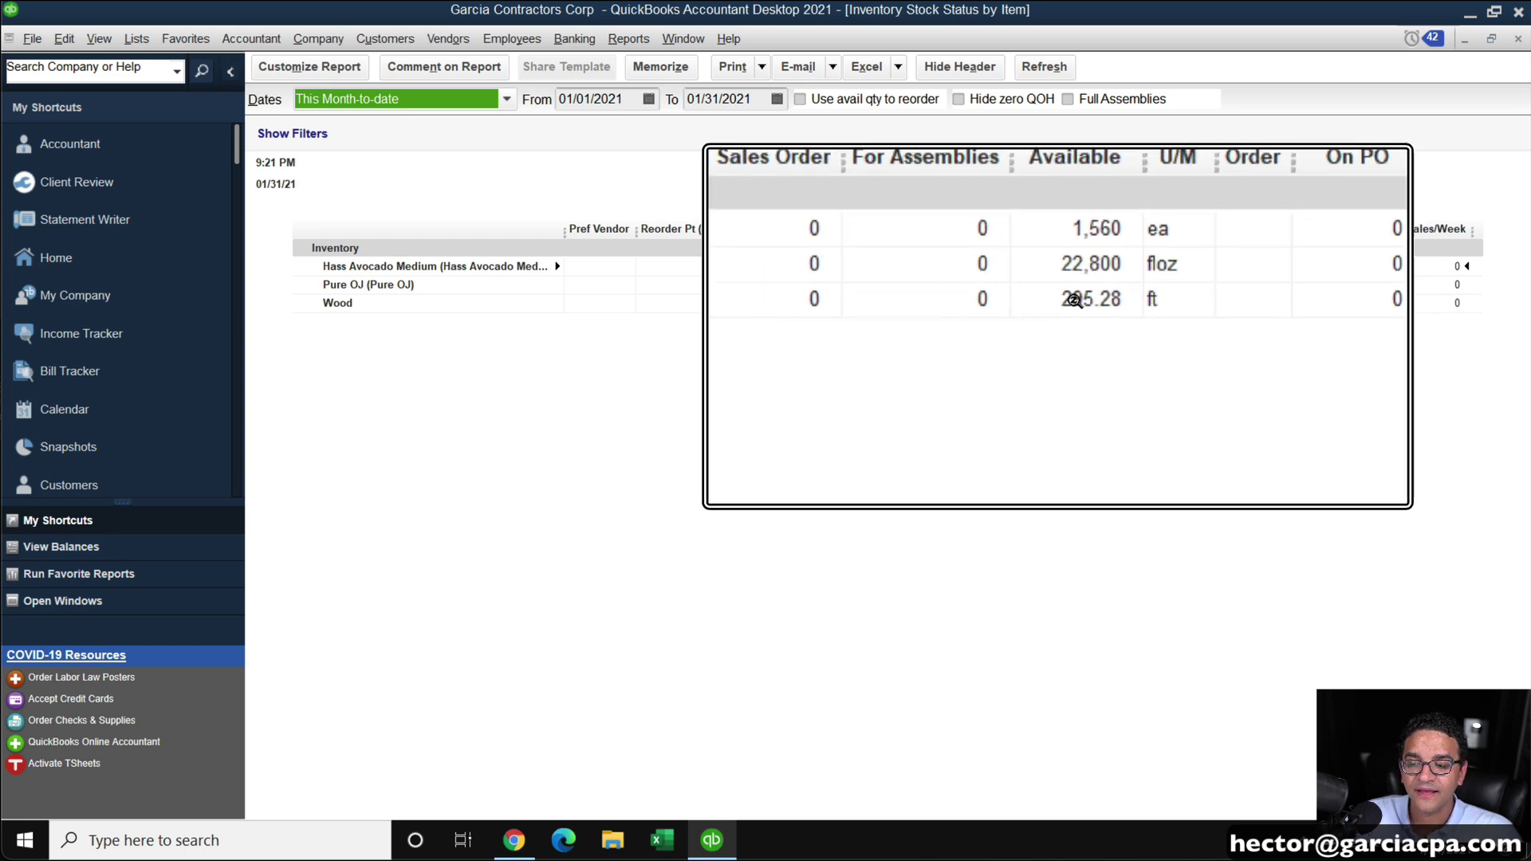
key(super+Escape)
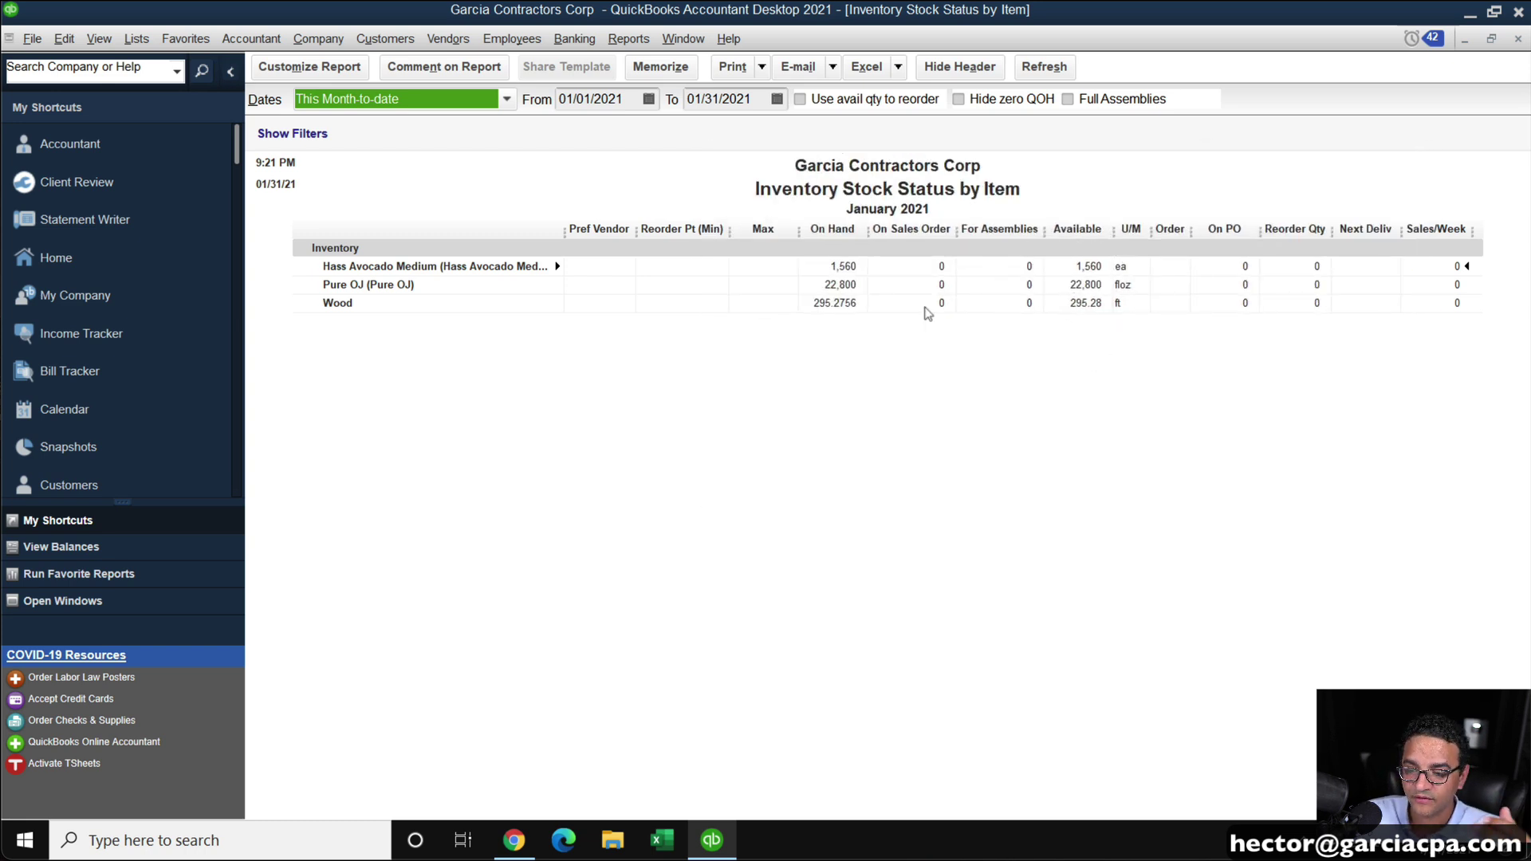
Examine the Wood item's on-hand quantities in its Inventory Item QuickReport, and close both reports
double_click(829, 302)
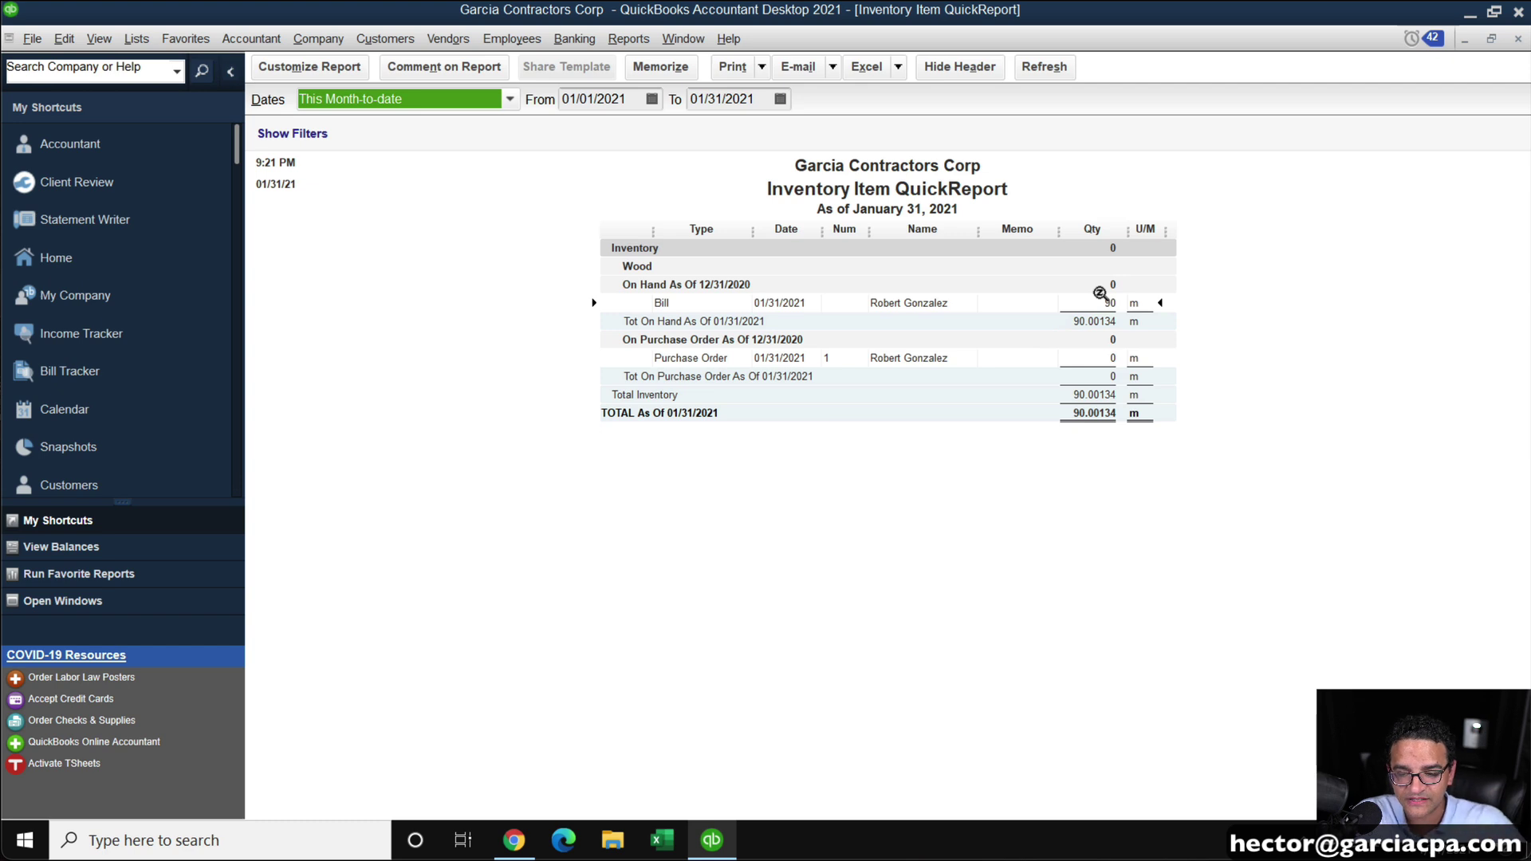
key(Escape)
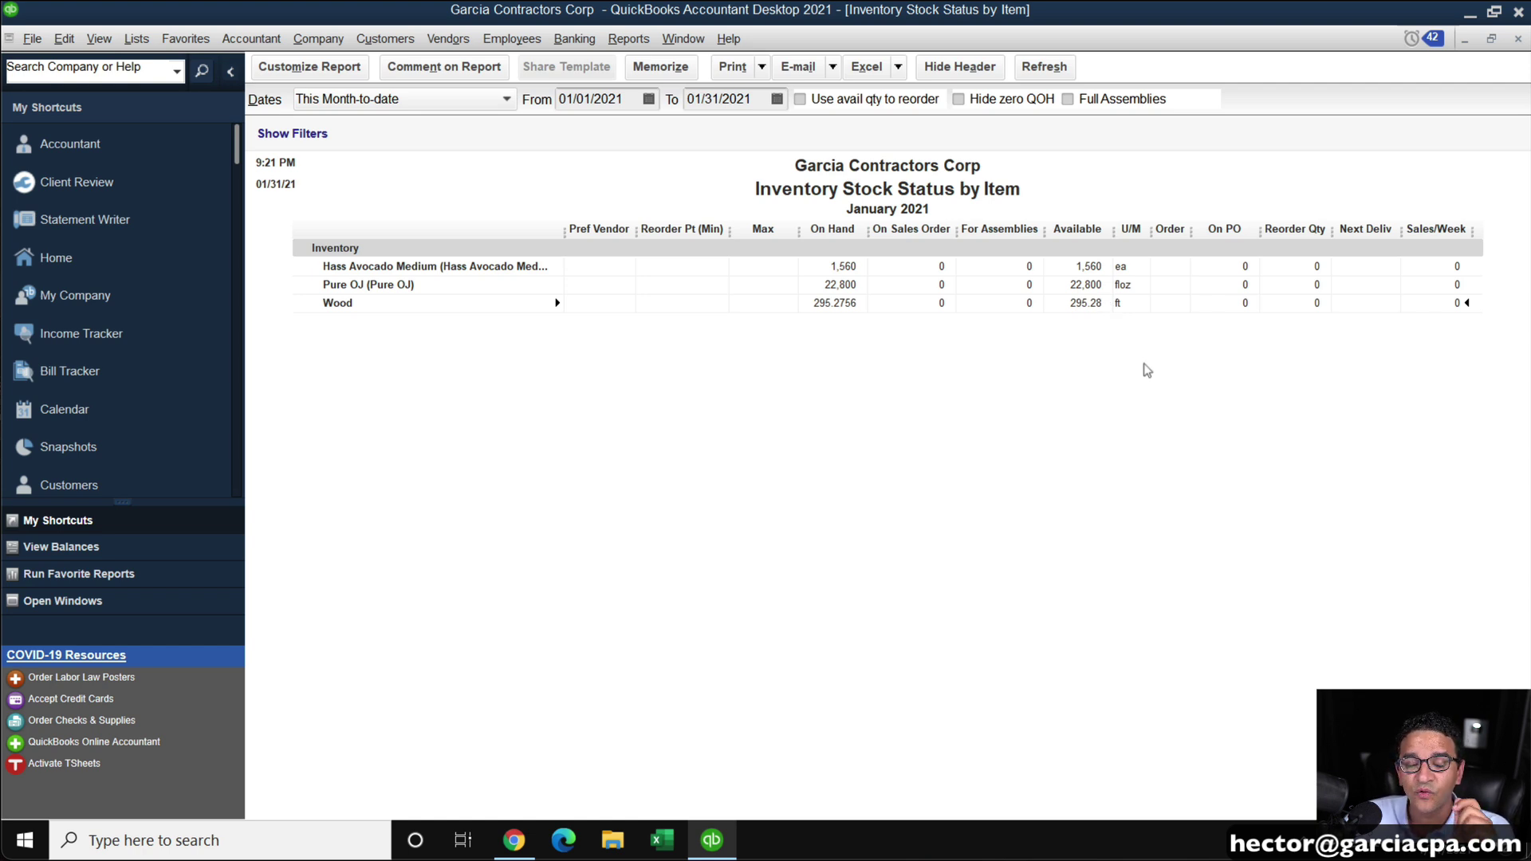
key(Escape)
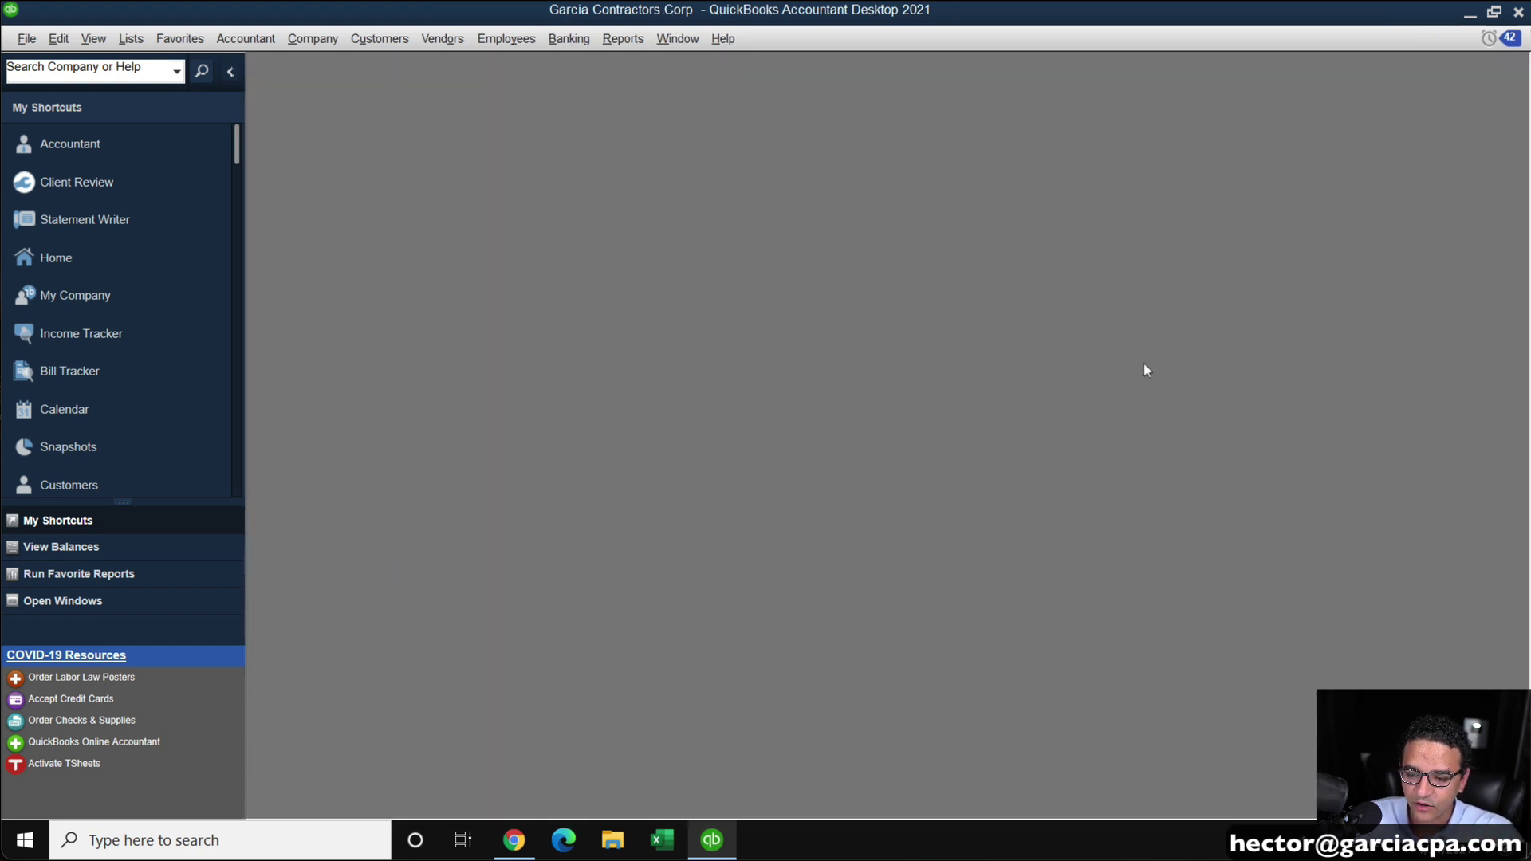
Start an invoice for Customer 1 with the Wood item on the first line
click(370, 42)
click(412, 166)
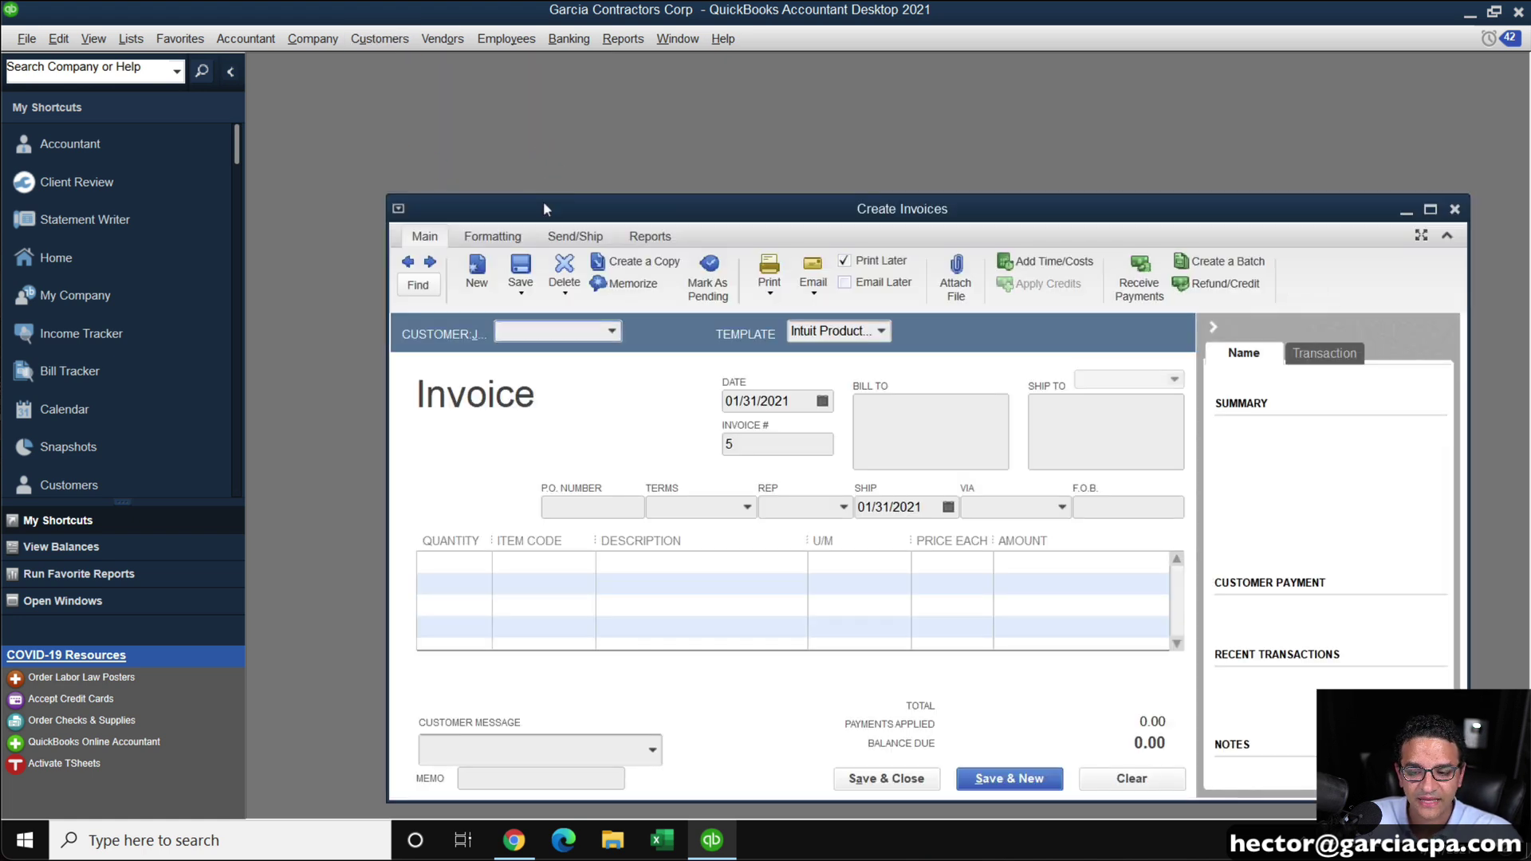
double_click(544, 206)
click(530, 161)
click(397, 225)
click(441, 390)
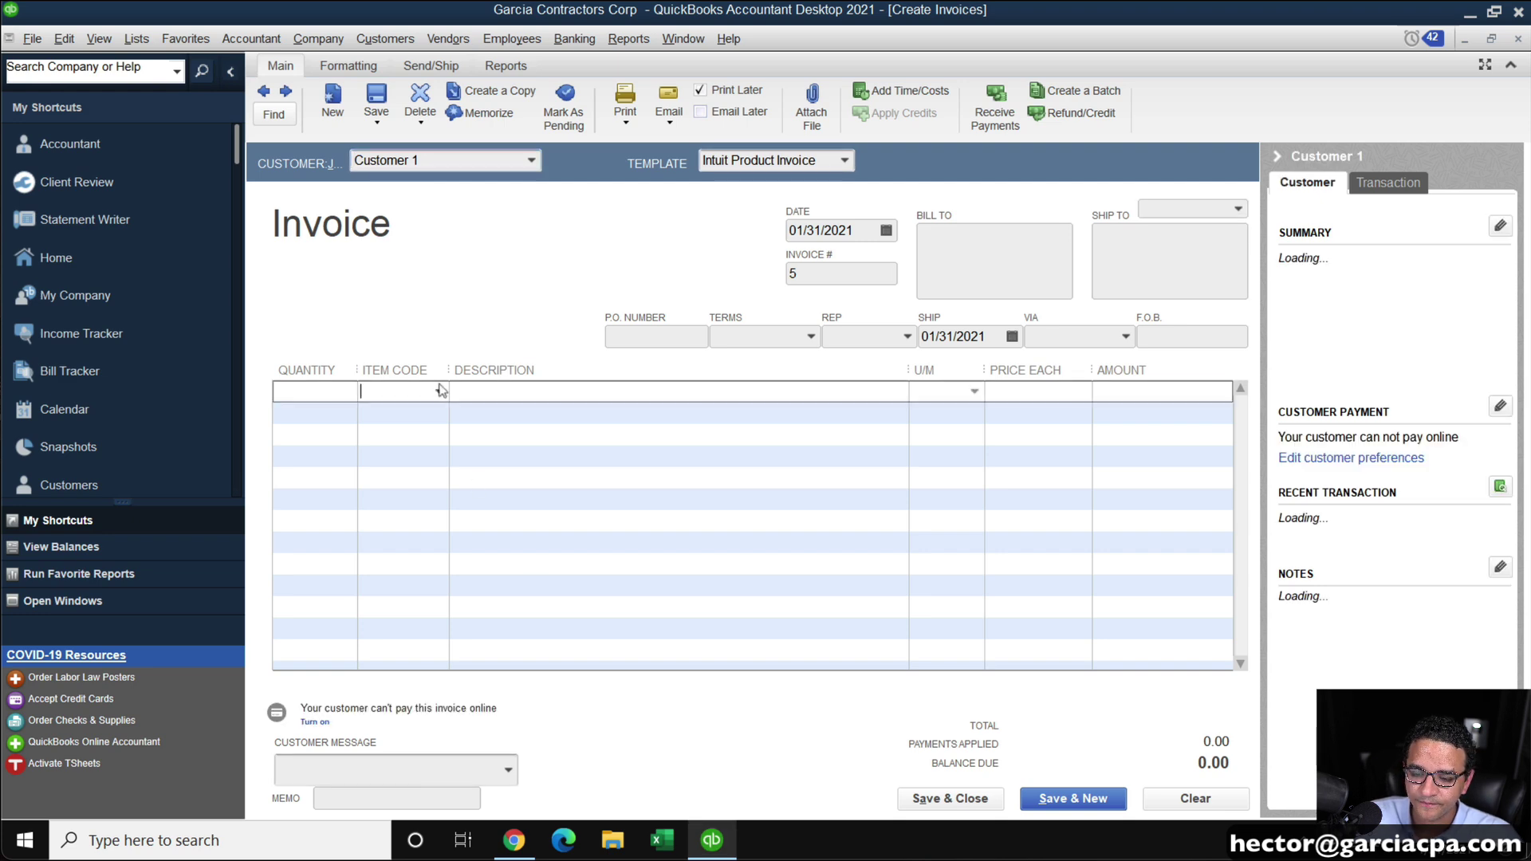
text(Wood)
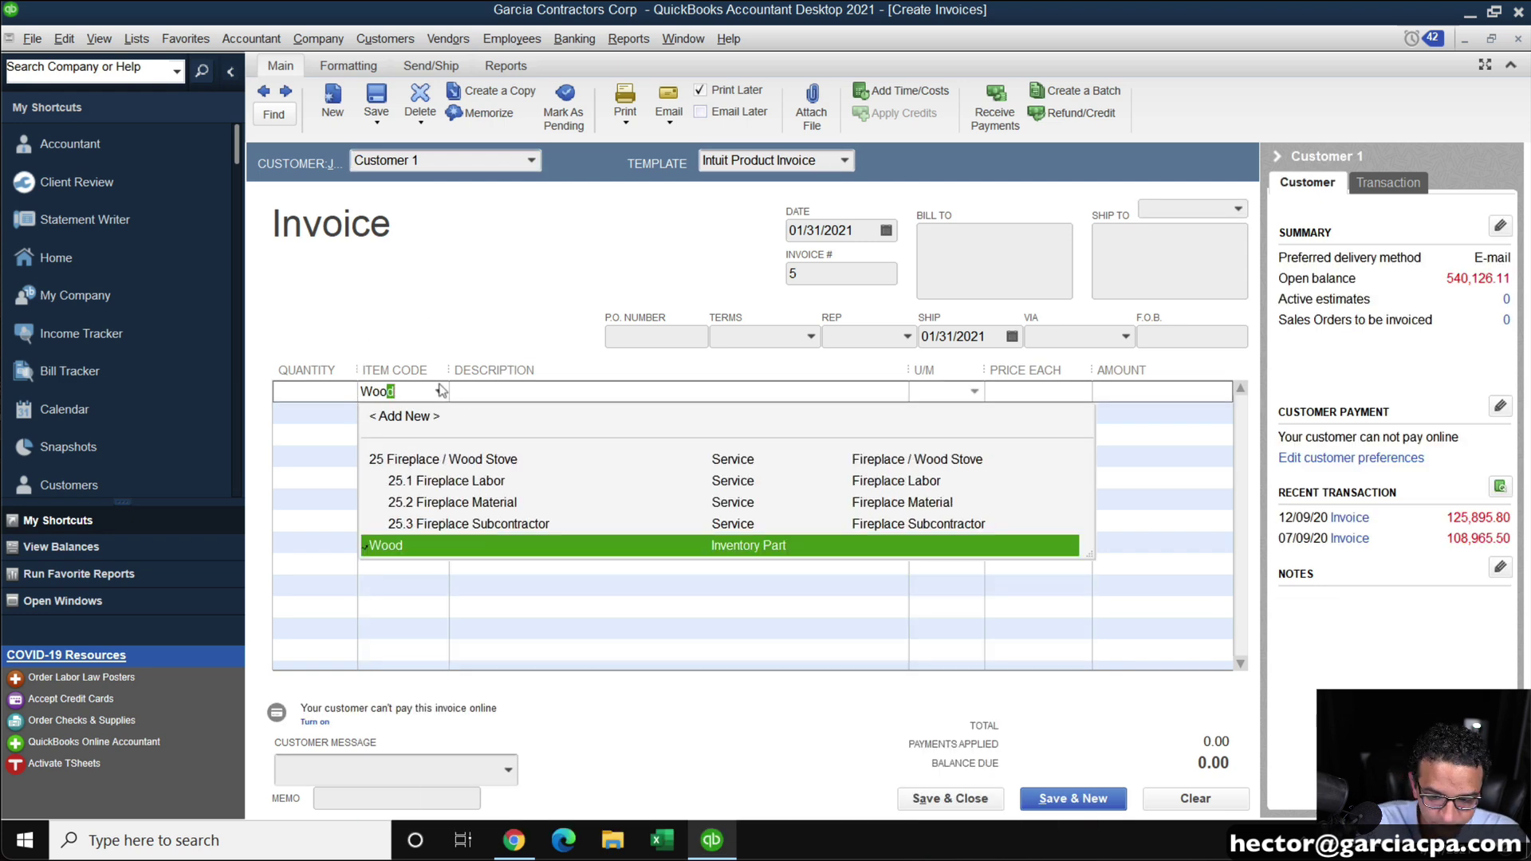
key(Tab)
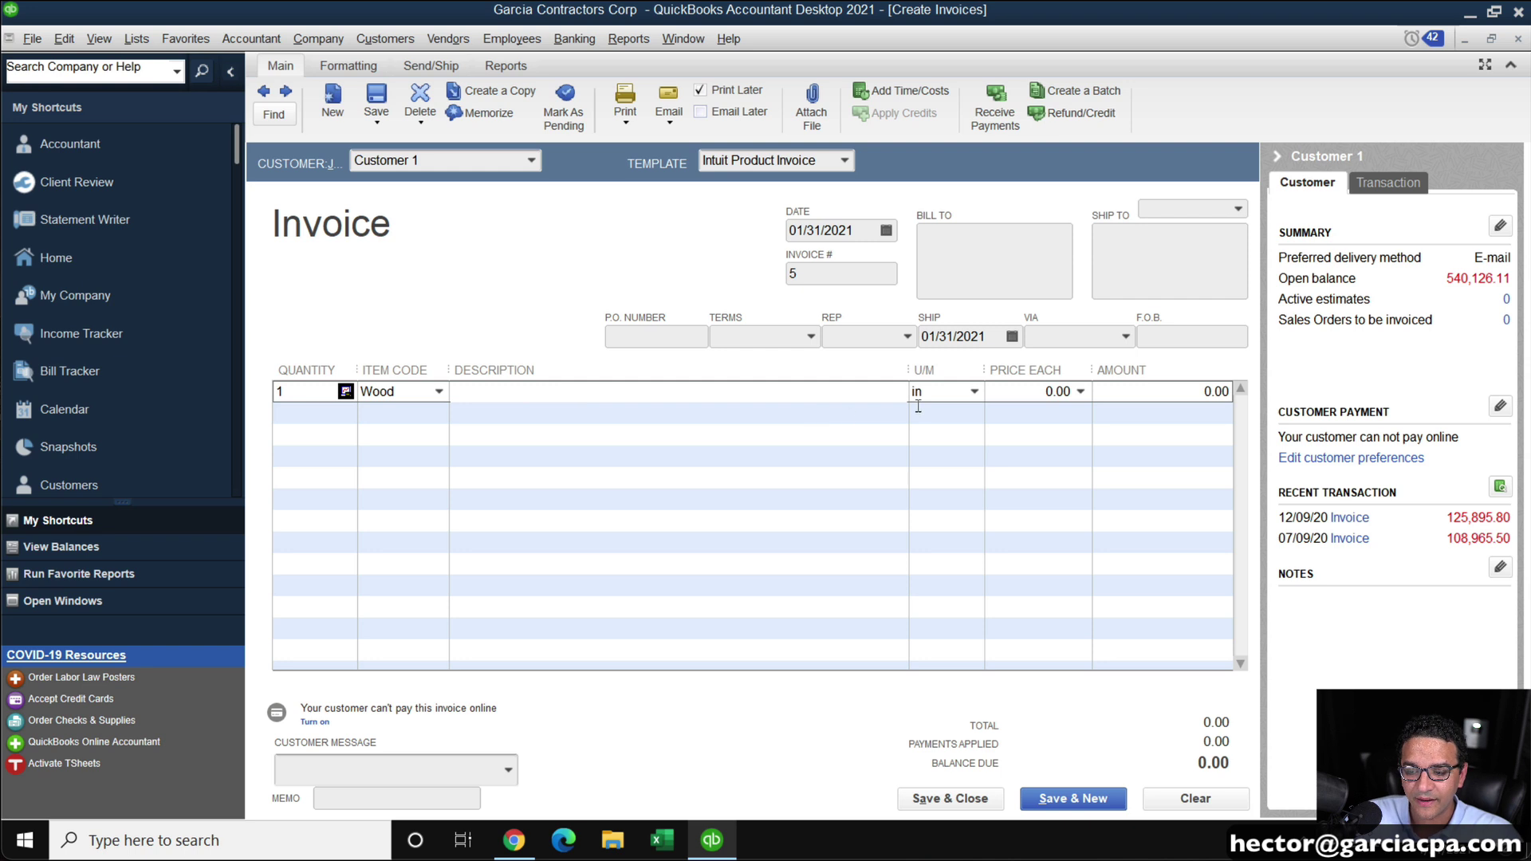
Check the Wood line's unit and price, enter a quantity of 80, and clear the invoice
click(929, 392)
key(Tab)
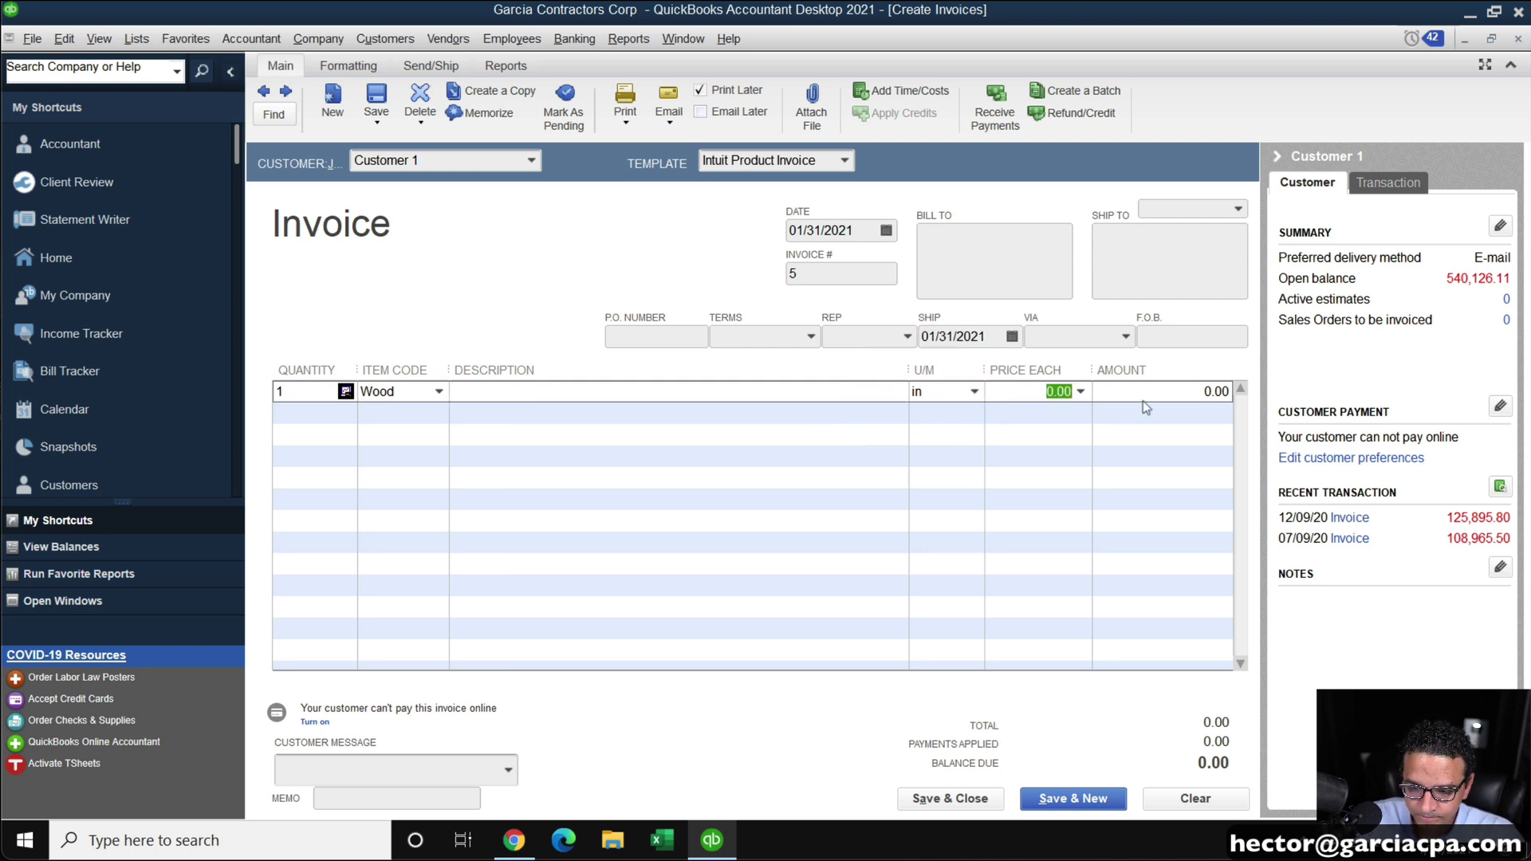
click(278, 391)
text(80)
key(Tab)
click(1050, 401)
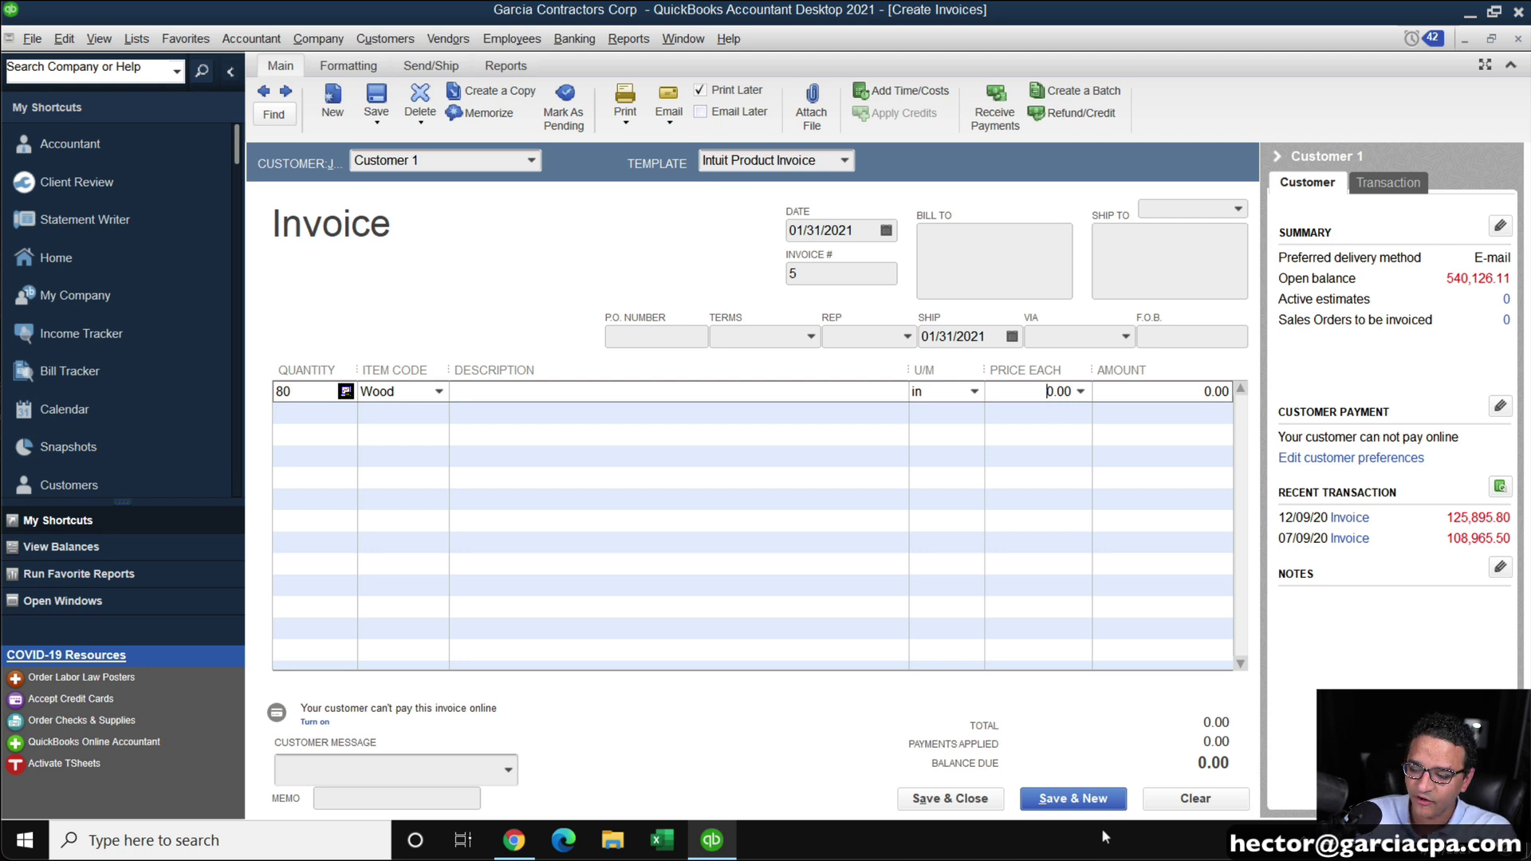
click(1195, 798)
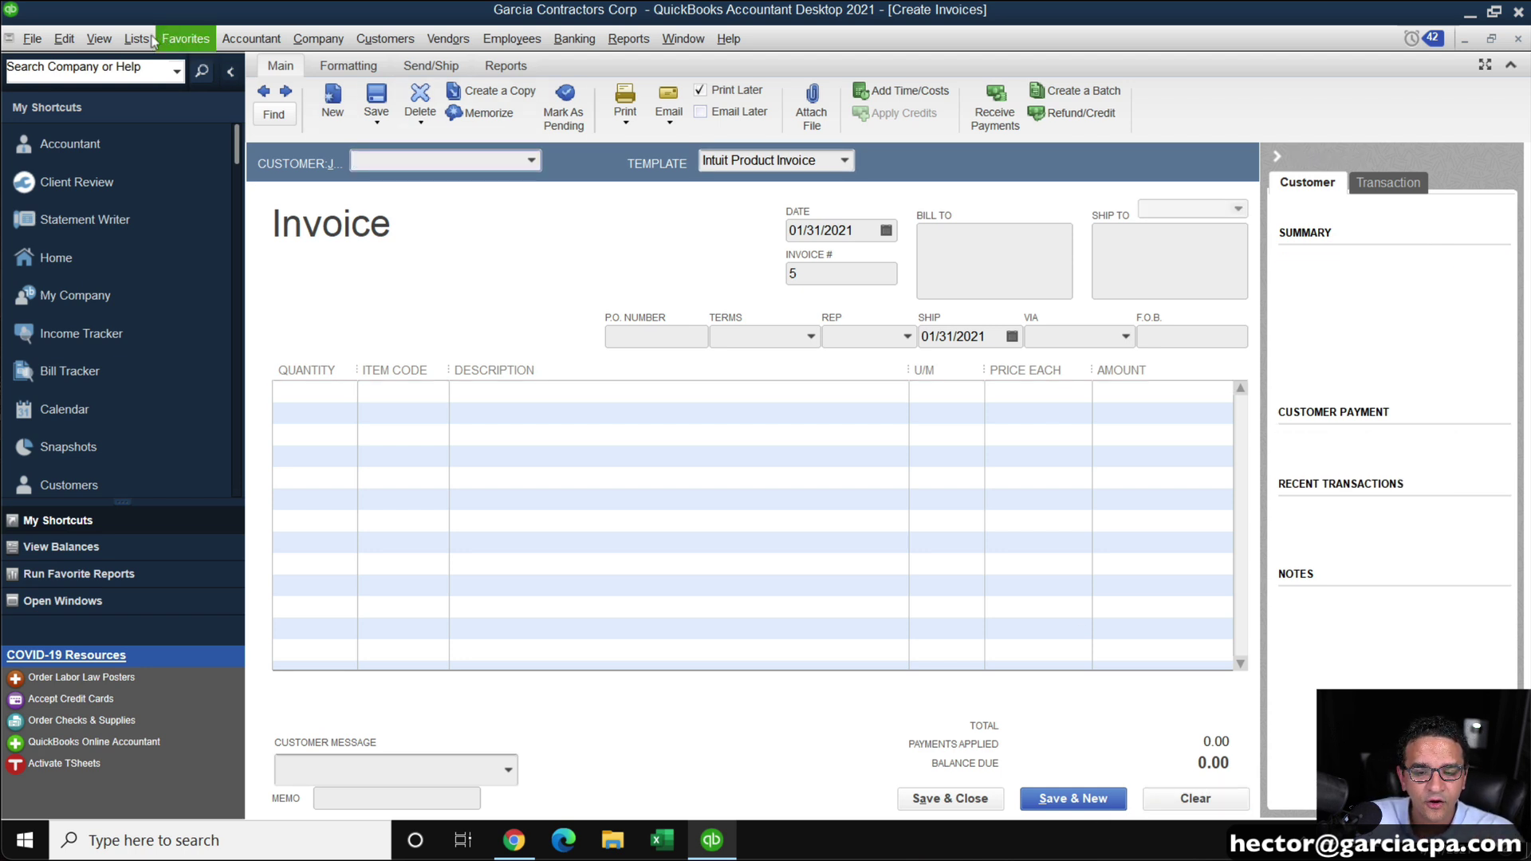
Open the Wood item for editing from the item list and check its sales price
click(136, 38)
click(176, 91)
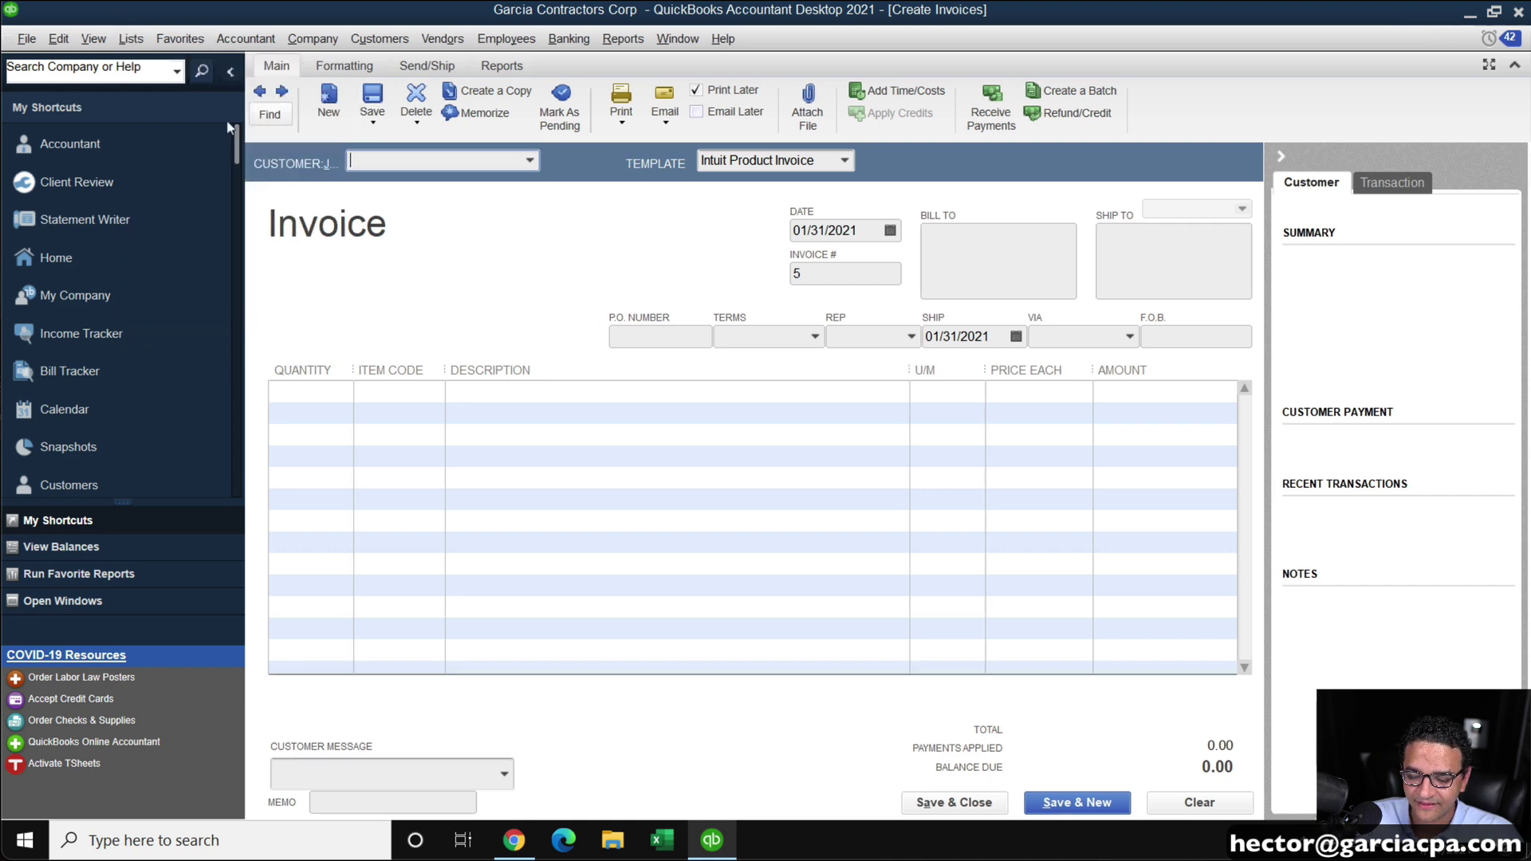
click(327, 166)
key(End)
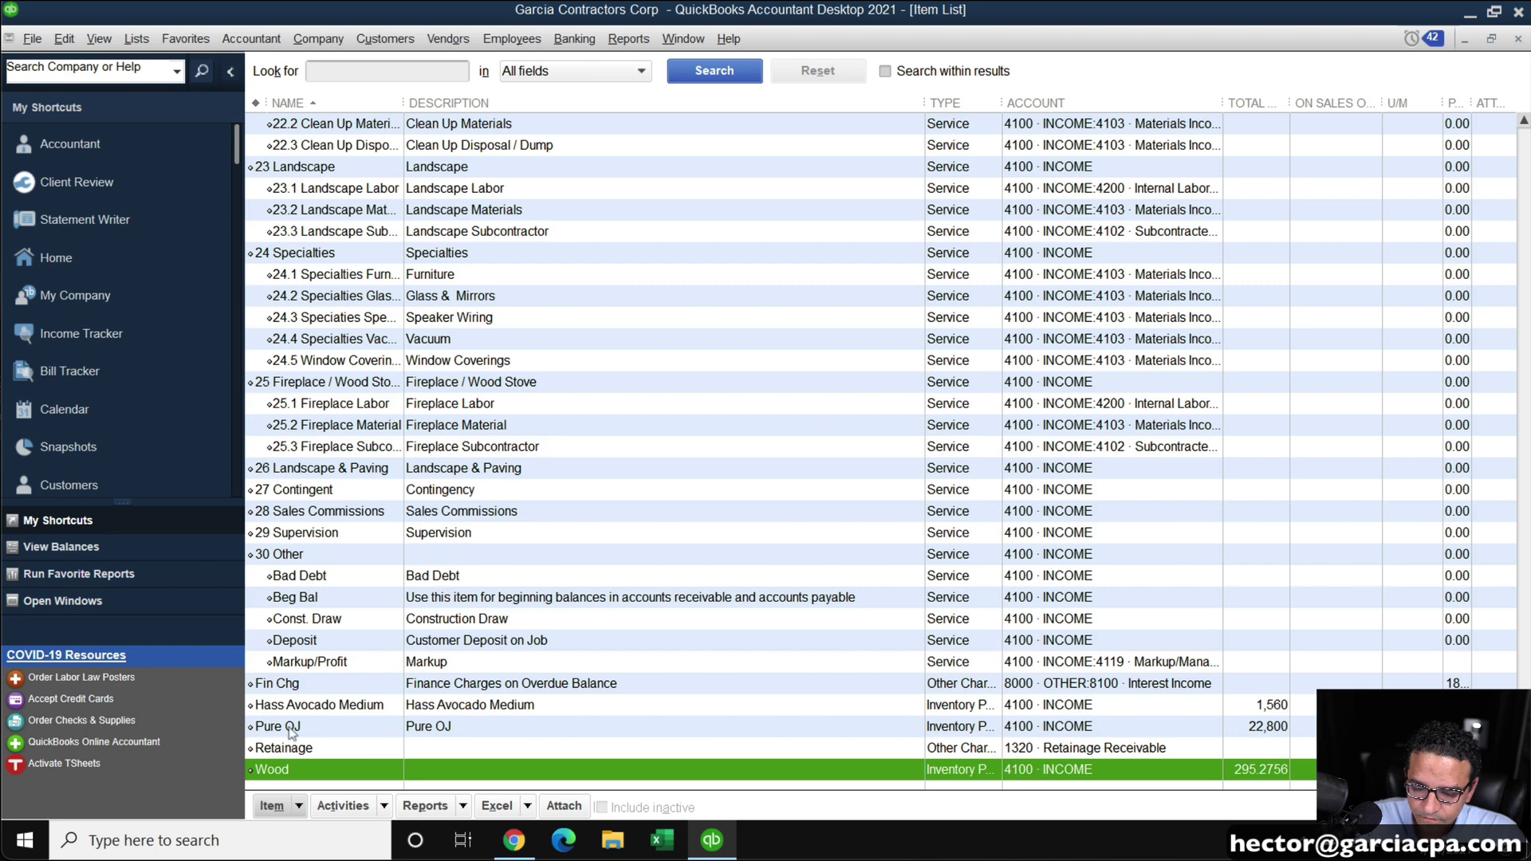
double_click(288, 771)
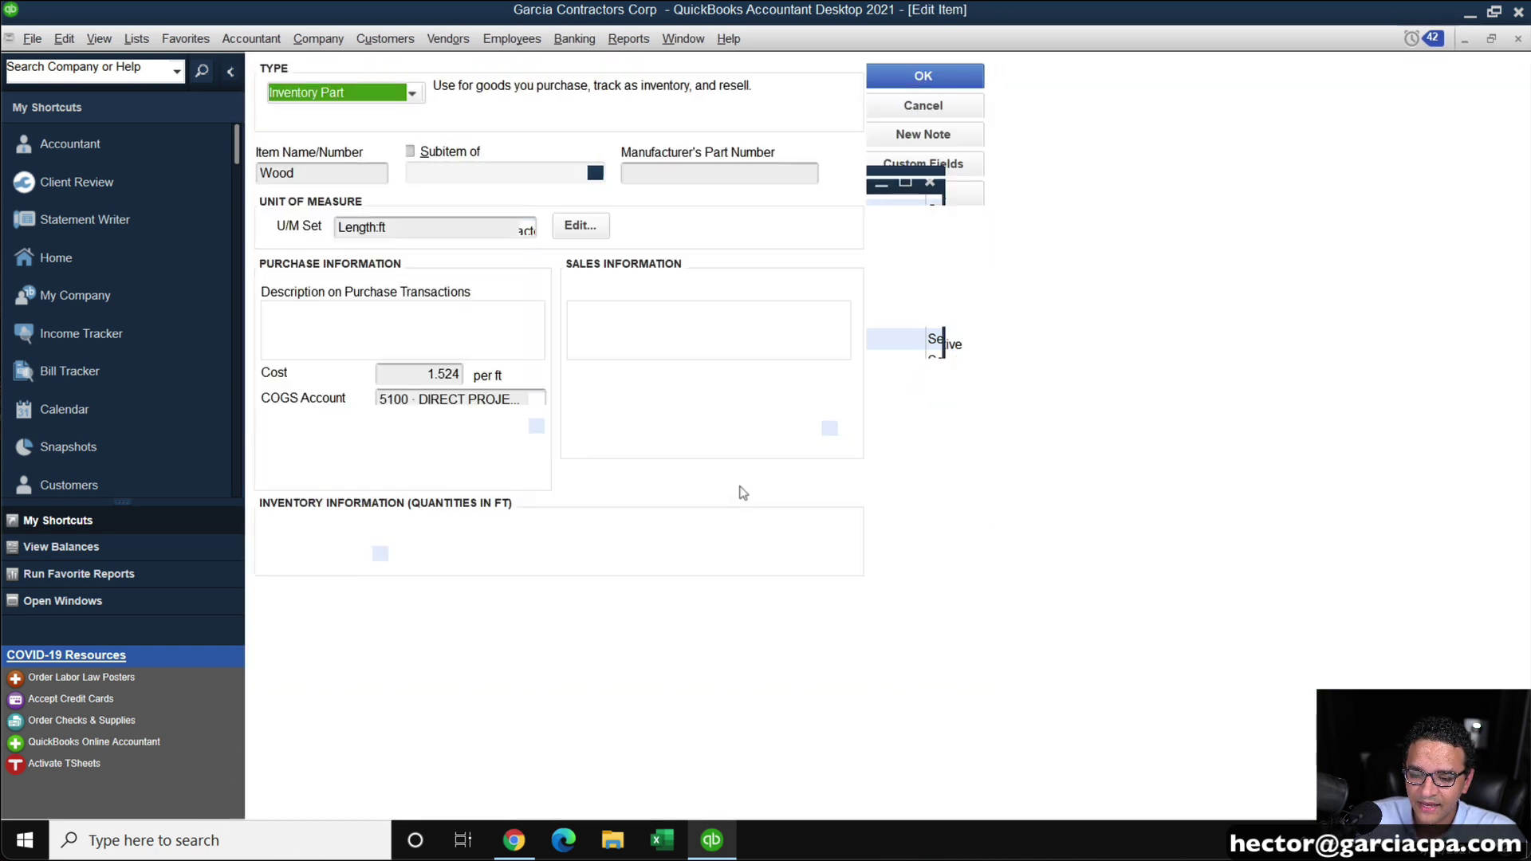
click(714, 373)
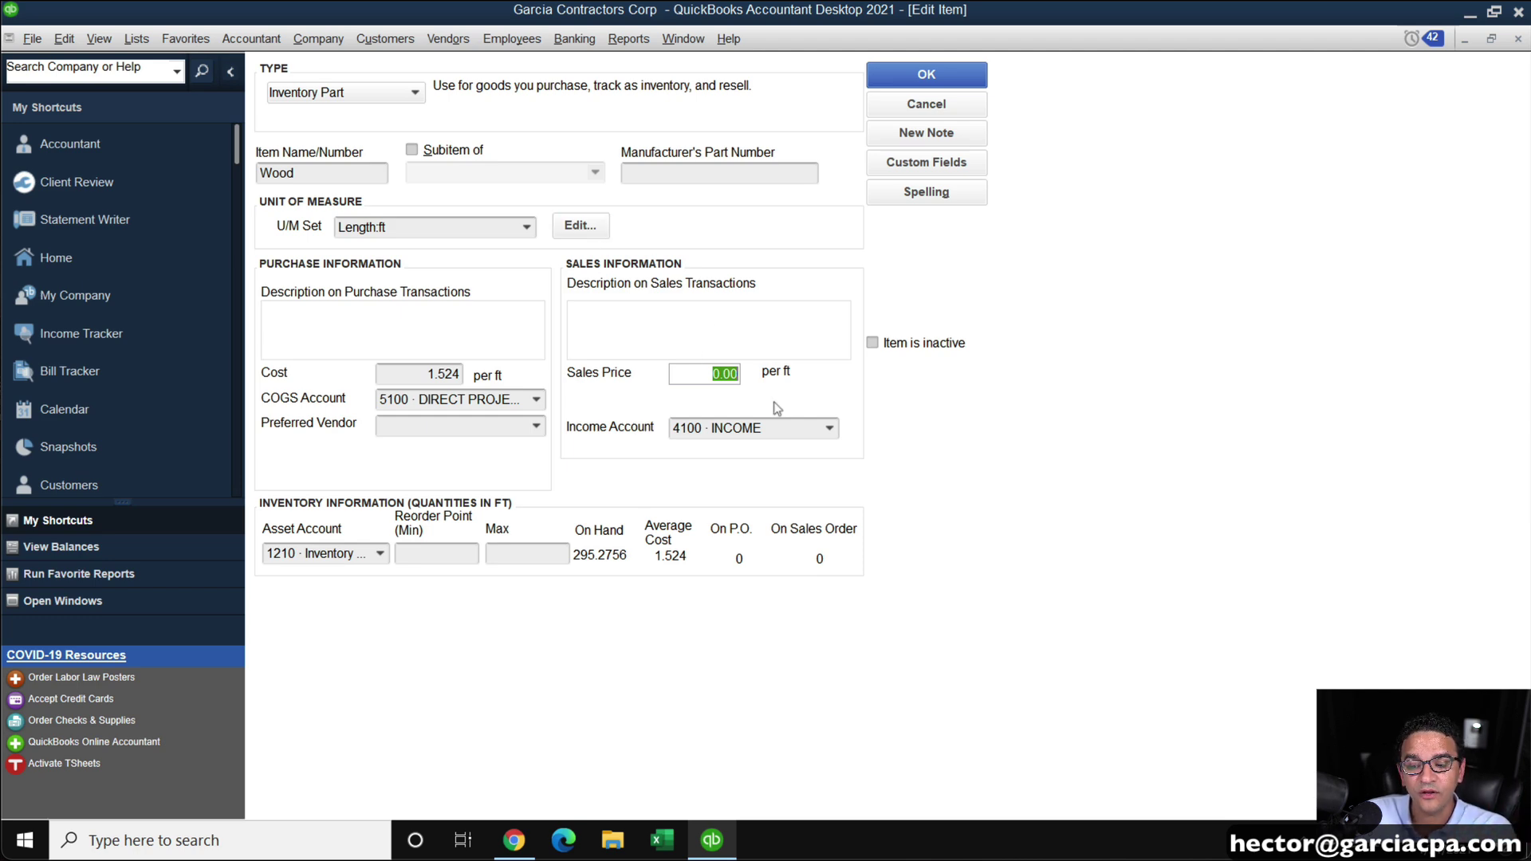
click(732, 378)
Review the inches-to-feet factor in the Wood item's Length unit-of-measure set and close the set without changes
click(580, 227)
click(573, 285)
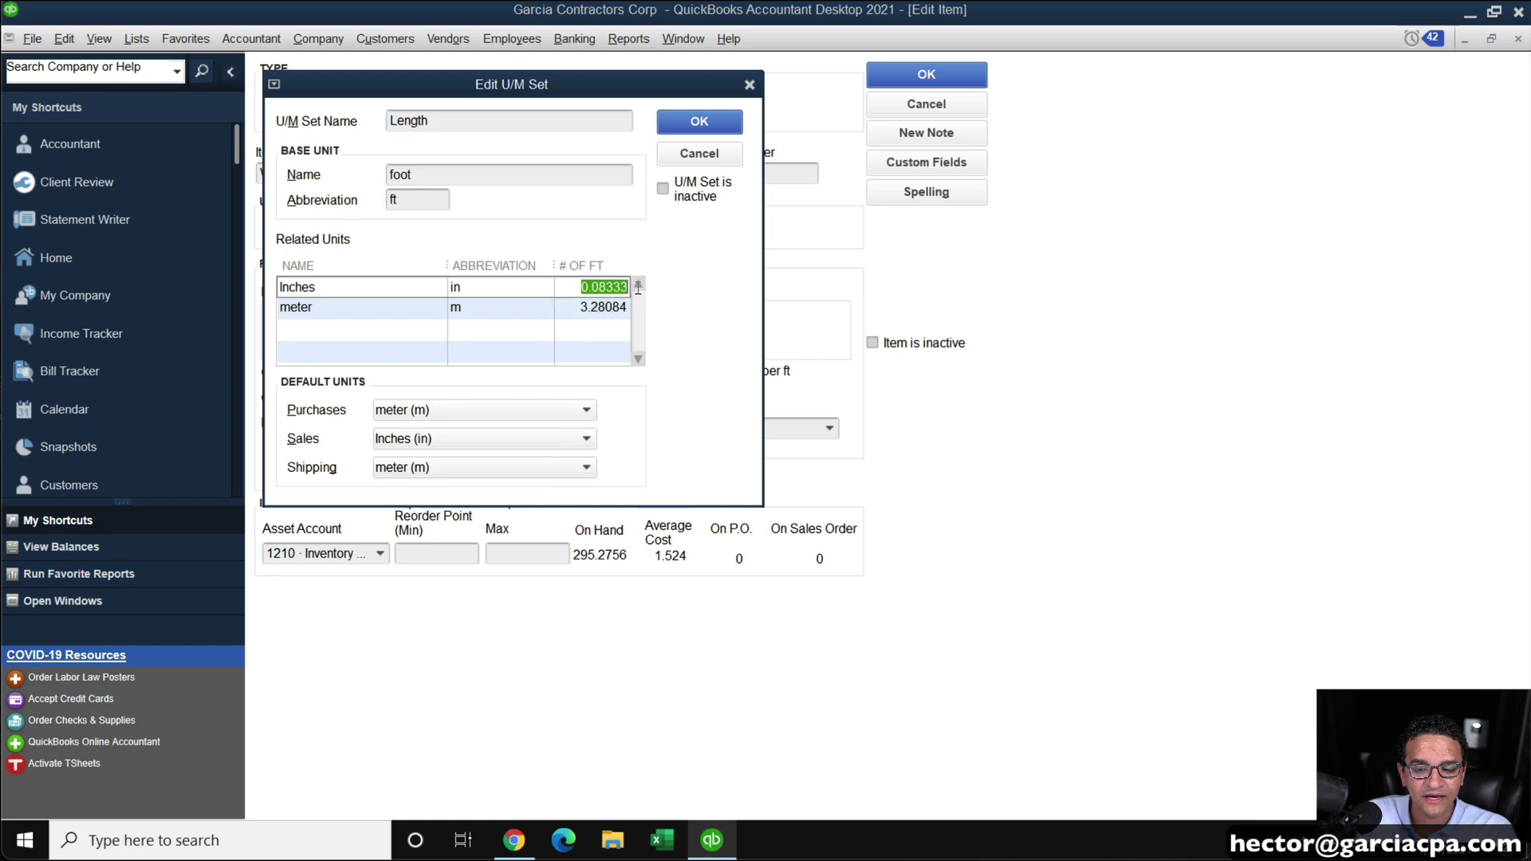
click(701, 157)
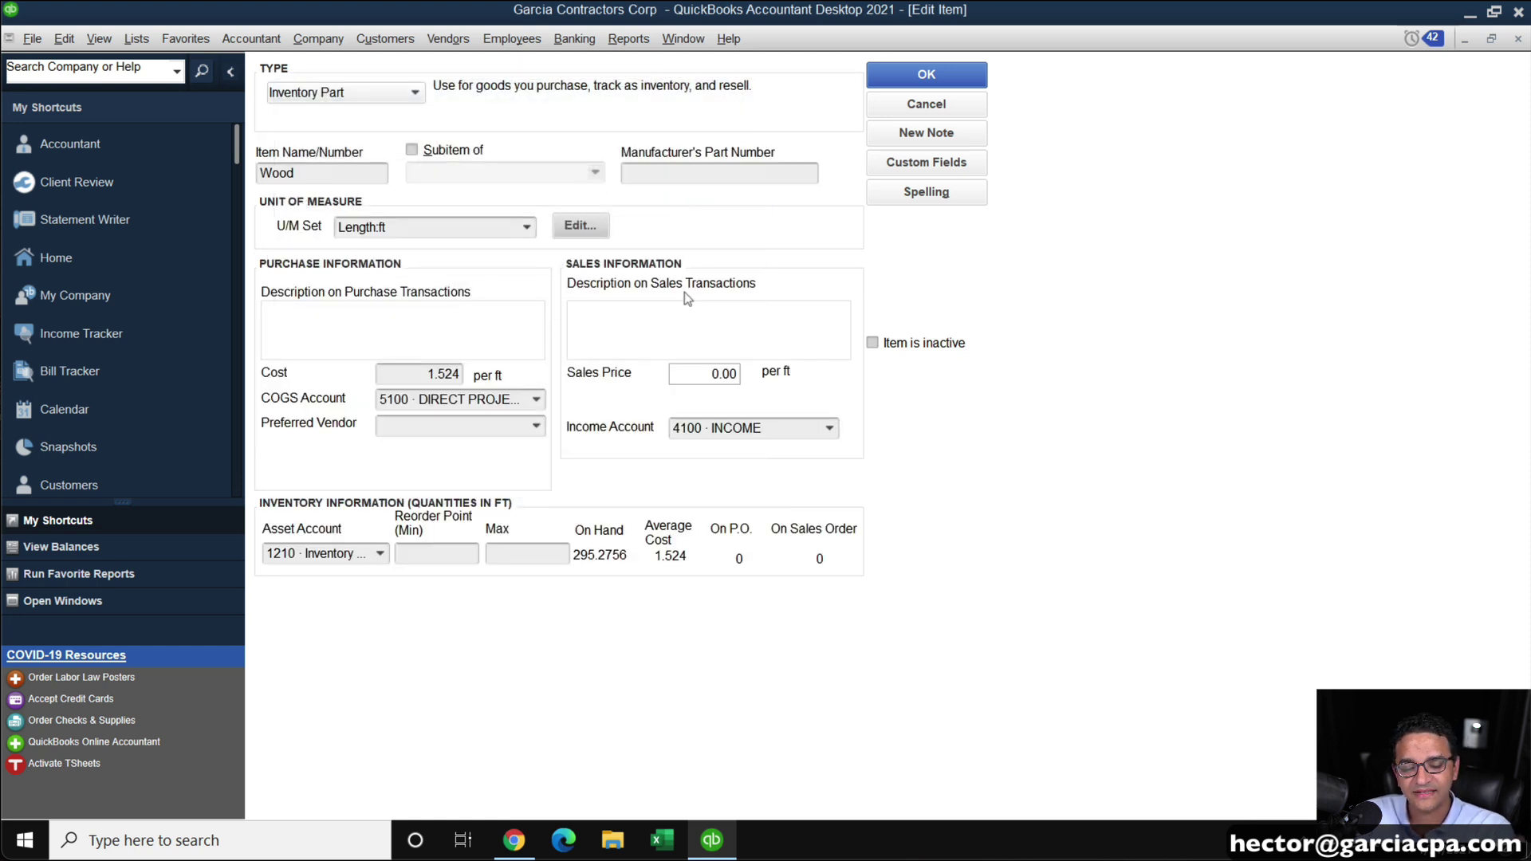
Set the Wood item's sales price to 12.00 per ft
click(695, 382)
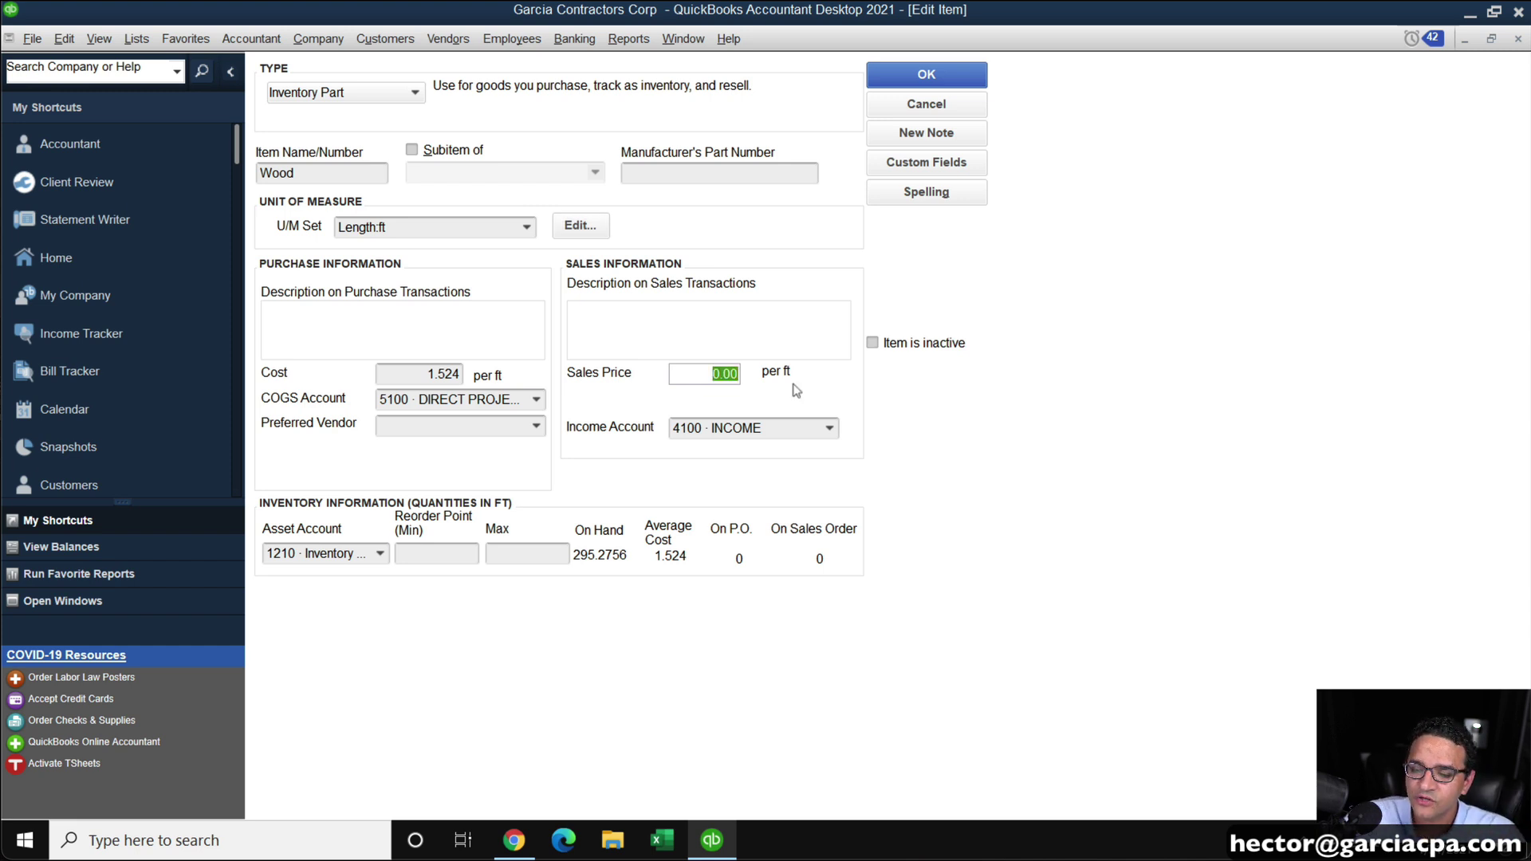
text(12)
key(Tab)
key(shift+Tab)
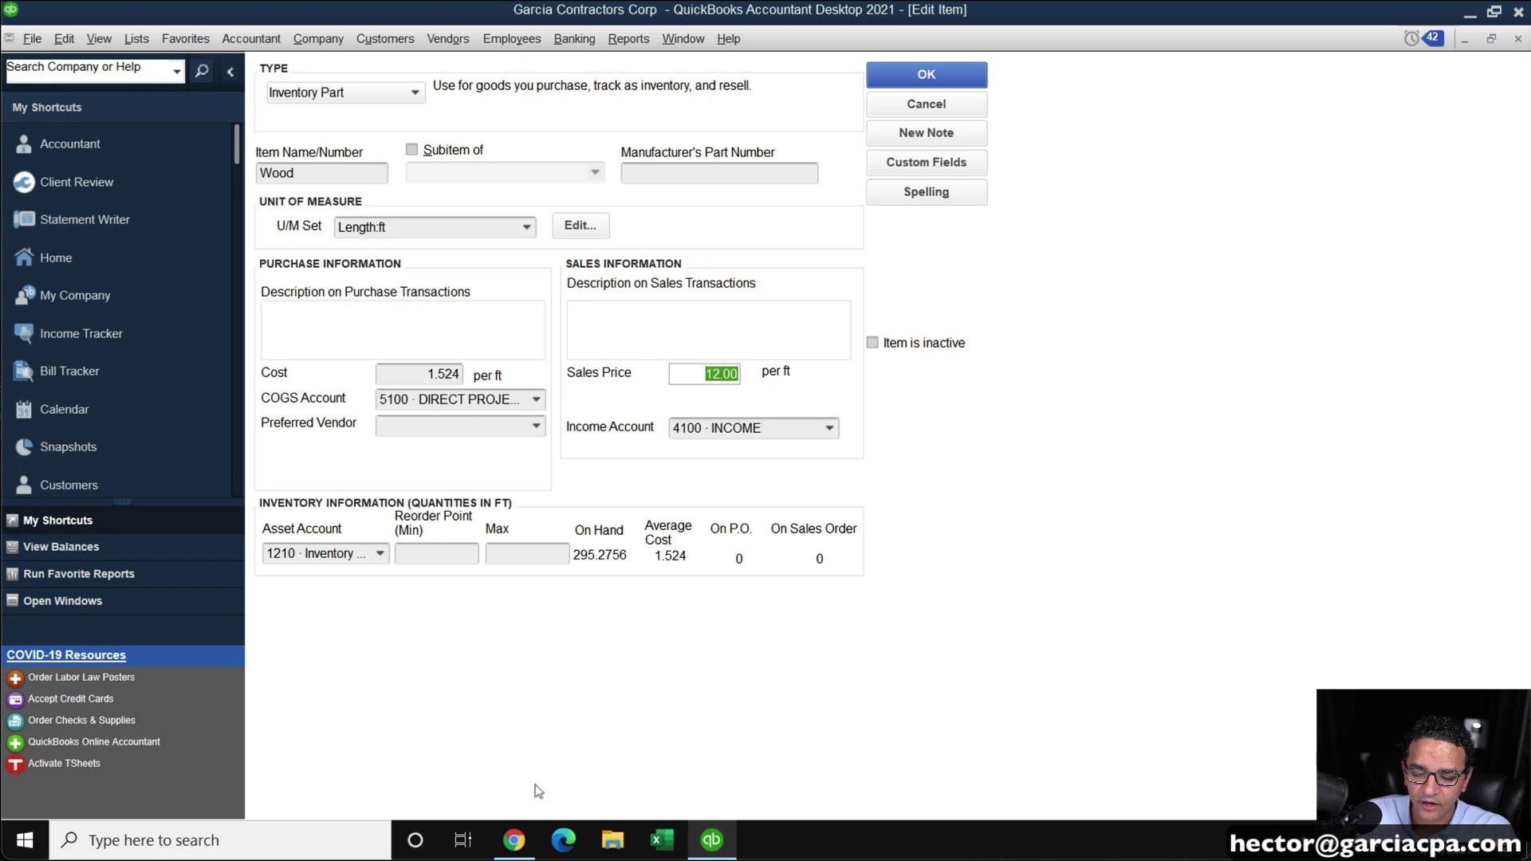
Switch to Chrome and convert 1 foot to inches in Google's length converter
click(514, 840)
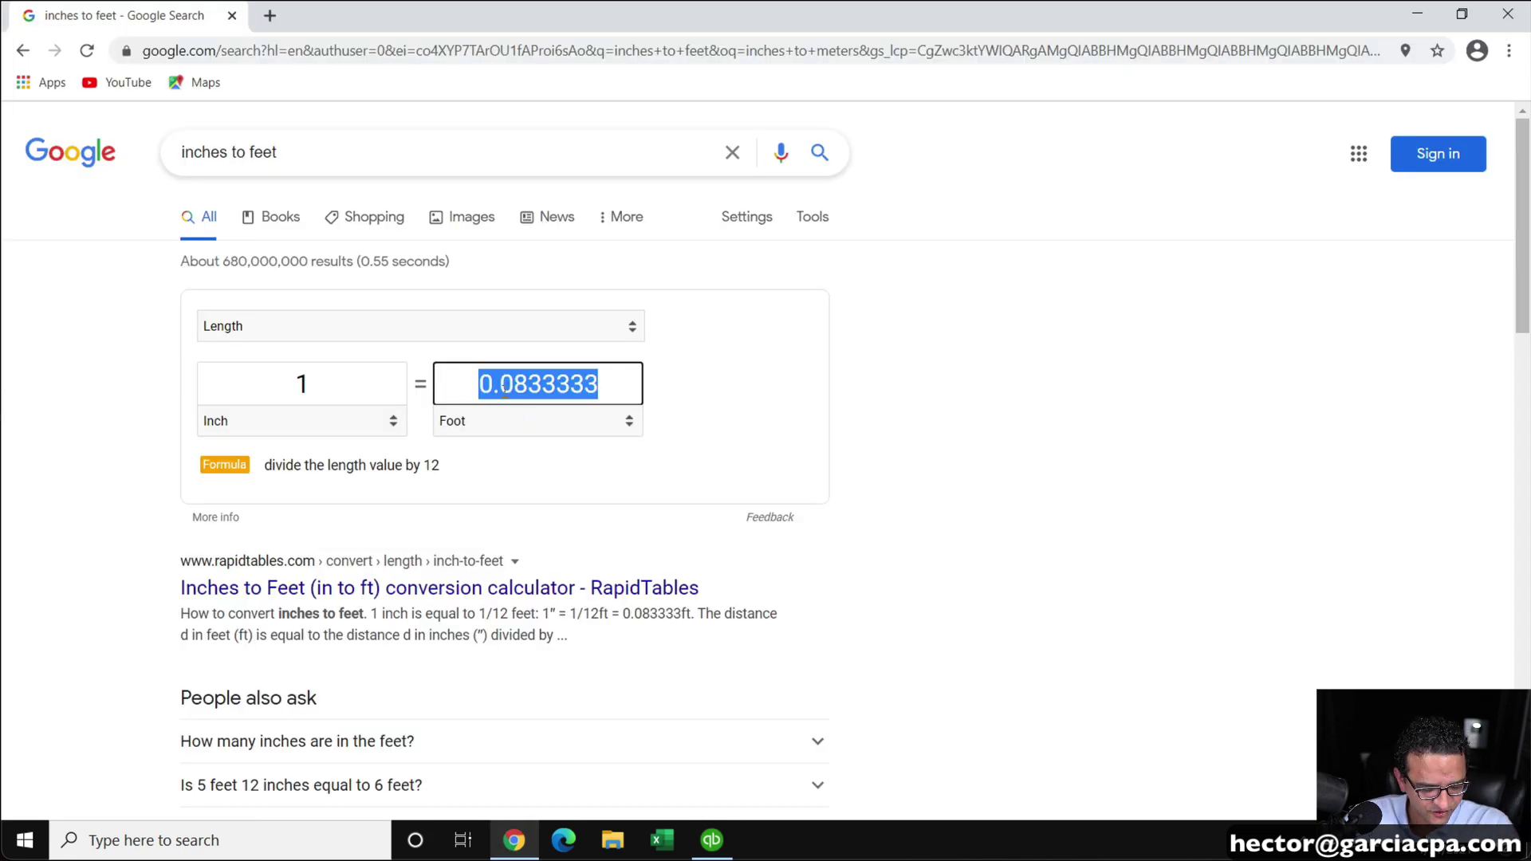
text(1)
key(Tab)
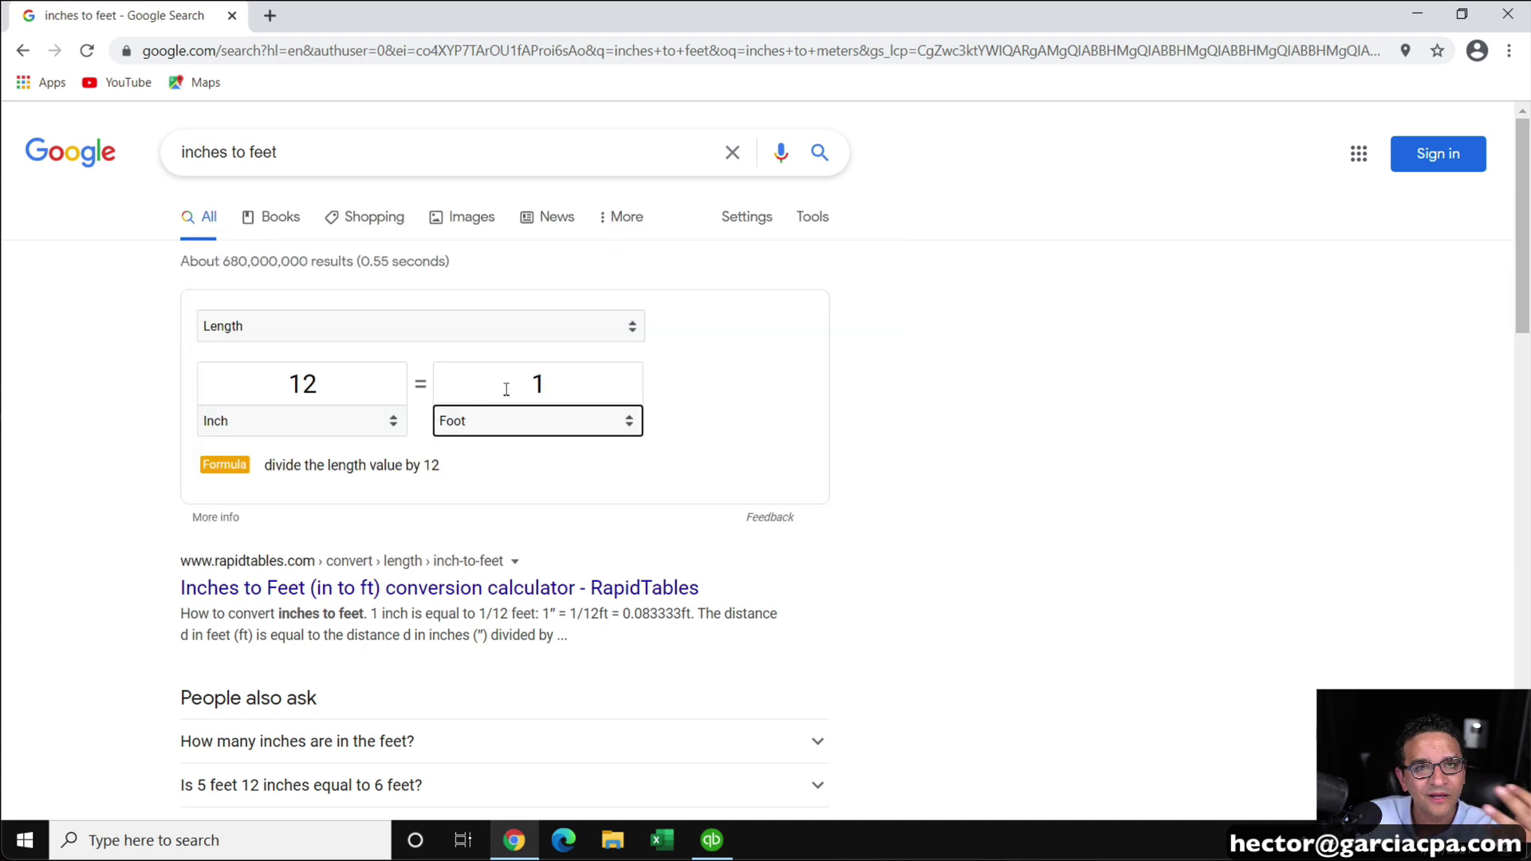
Switch back to QuickBooks, save the Wood item with its sales price of 12.00 per ft and open a new invoice
click(712, 840)
click(705, 376)
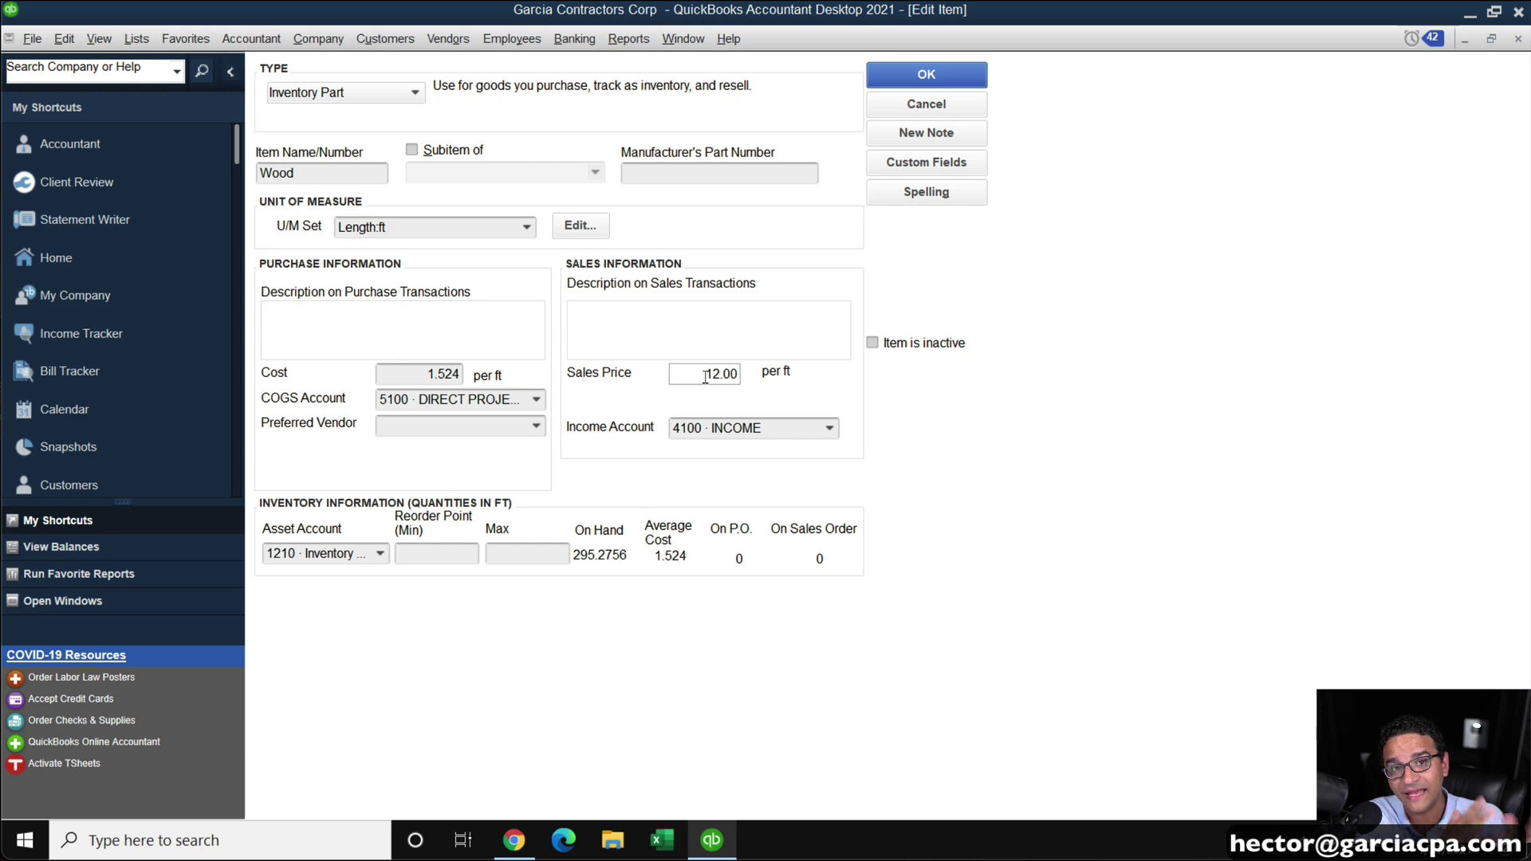
double_click(706, 376)
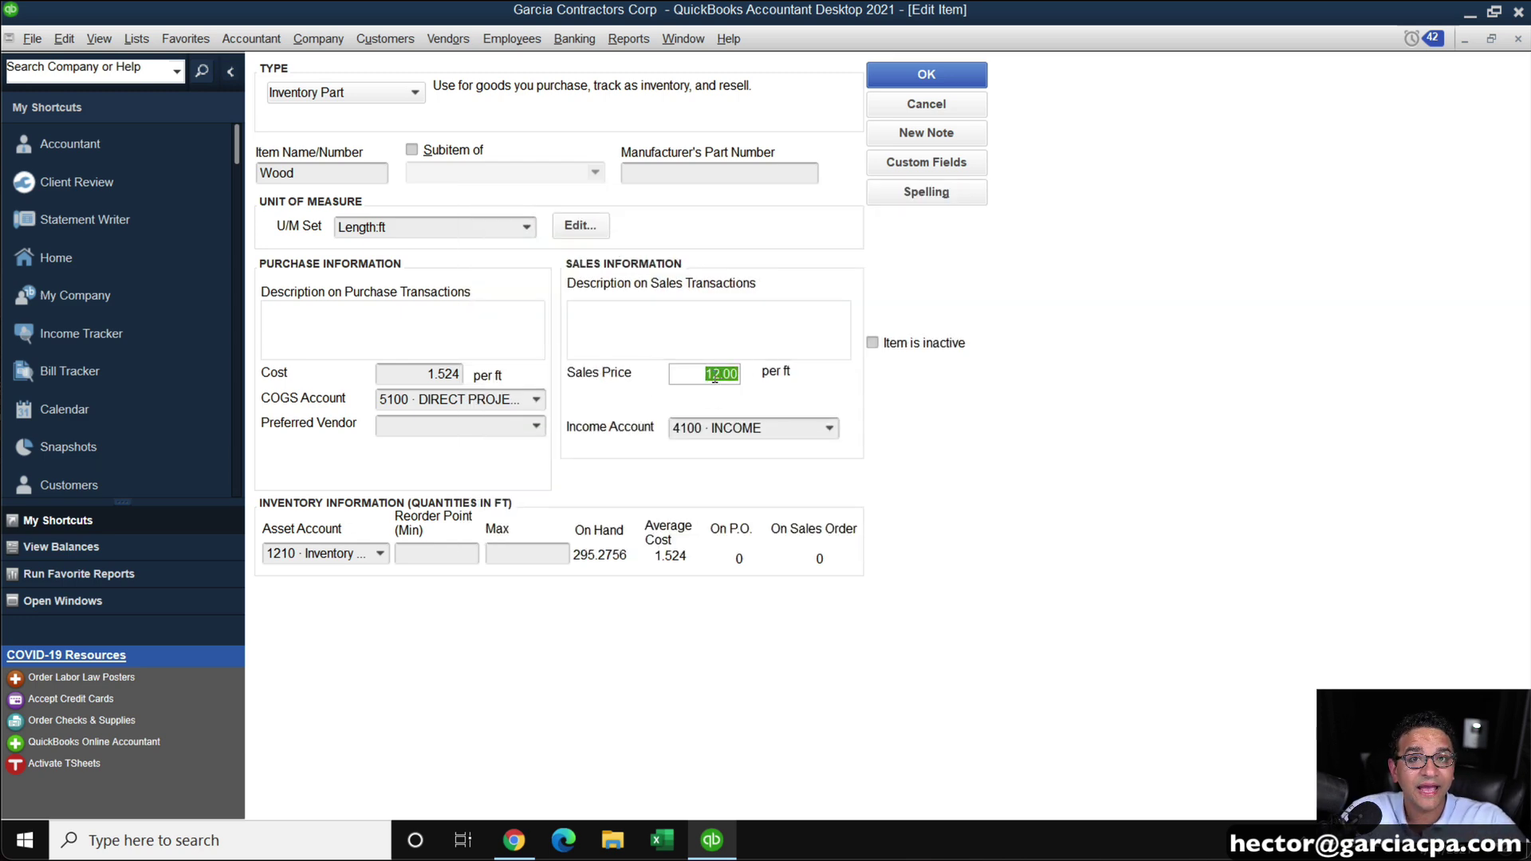
click(924, 74)
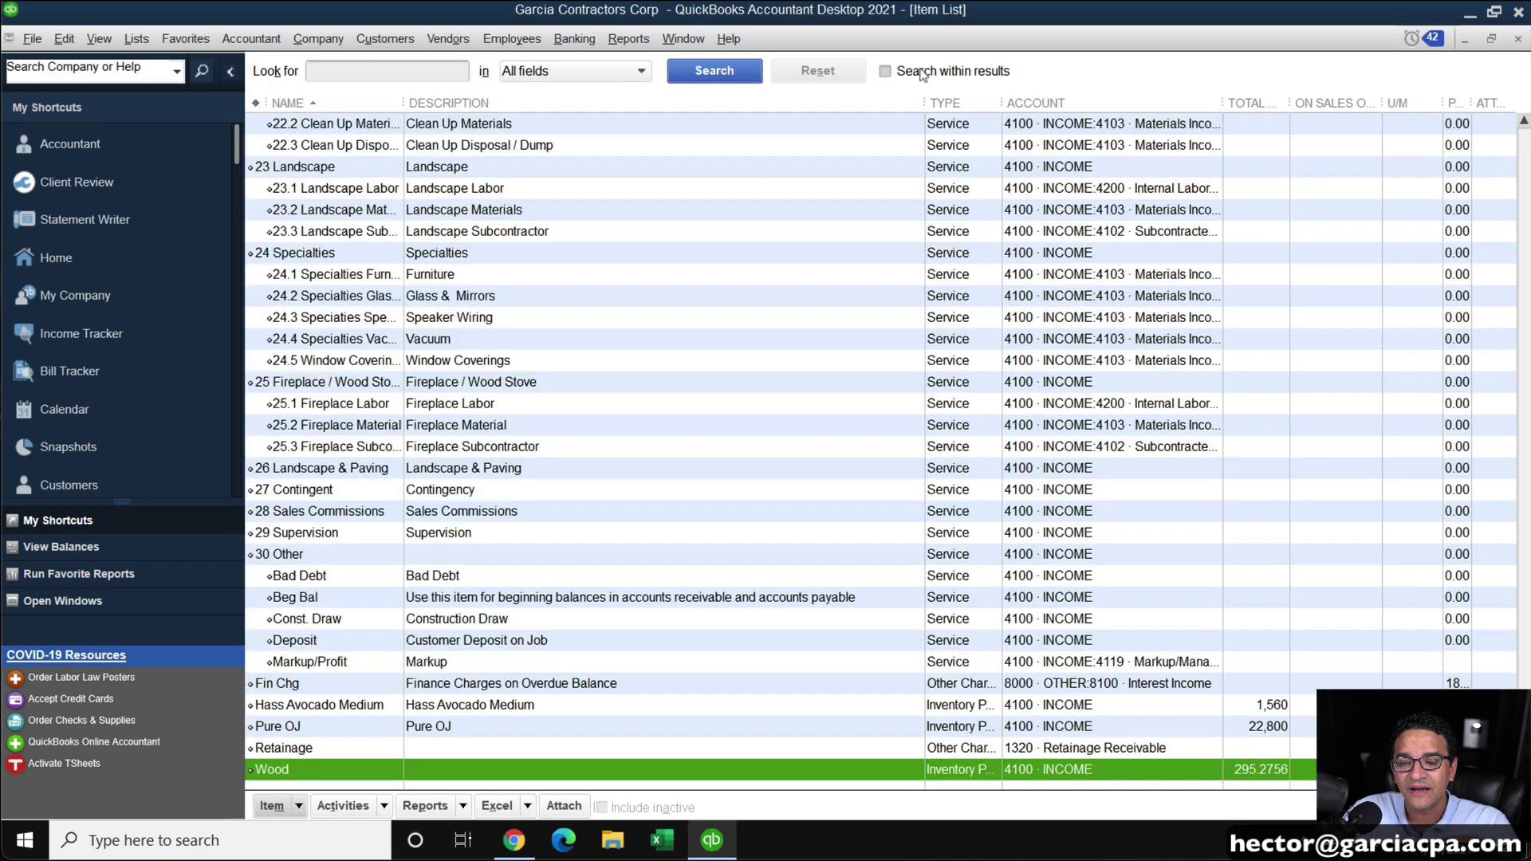
key(ctrl+i)
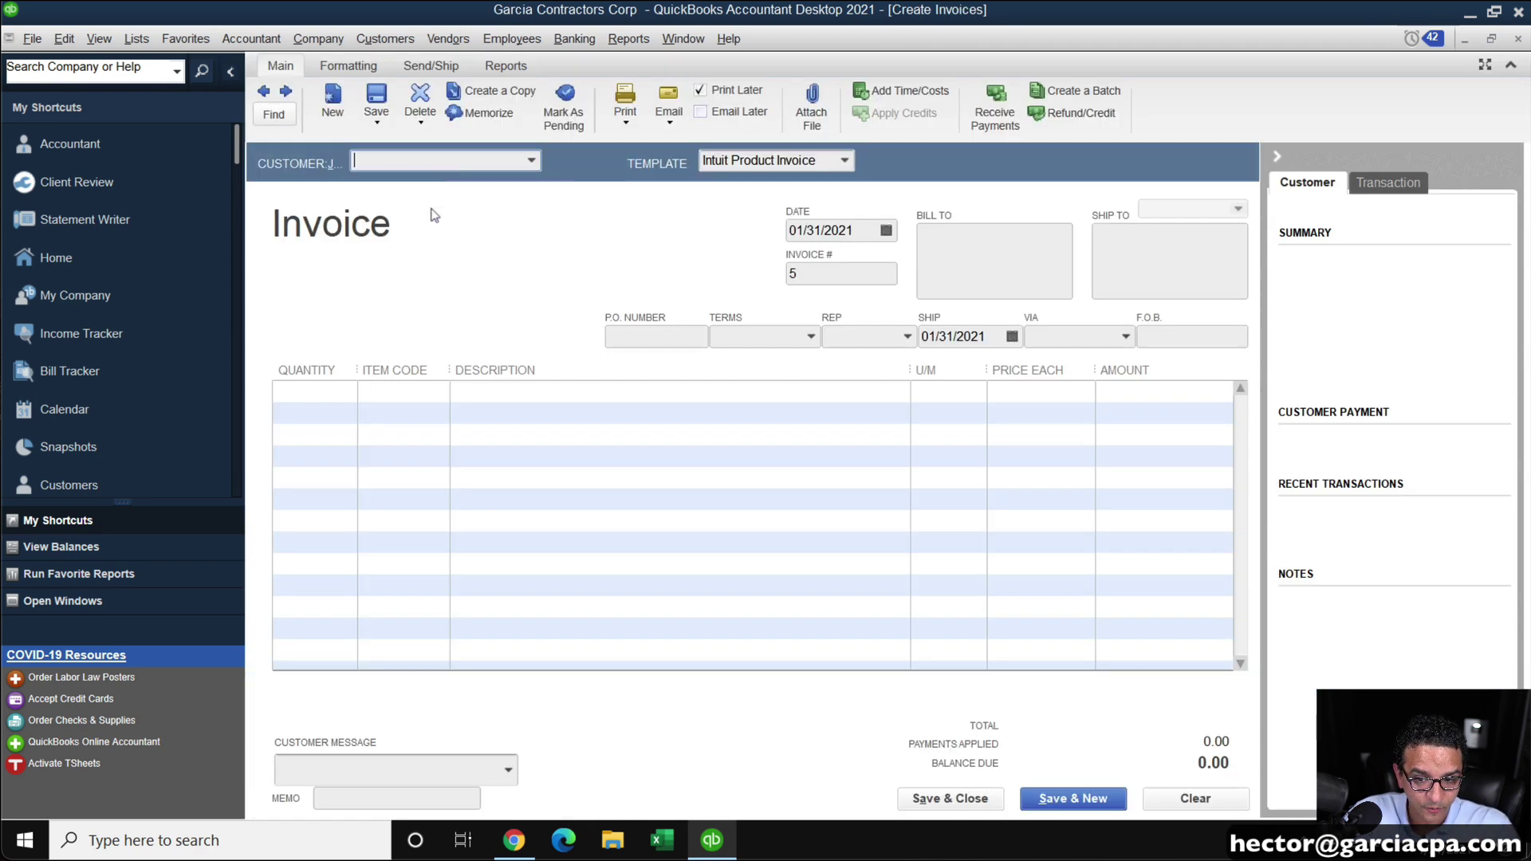
Fill in the invoice for Customer 1 with a line for 17 in of Wood
click(446, 161)
click(391, 229)
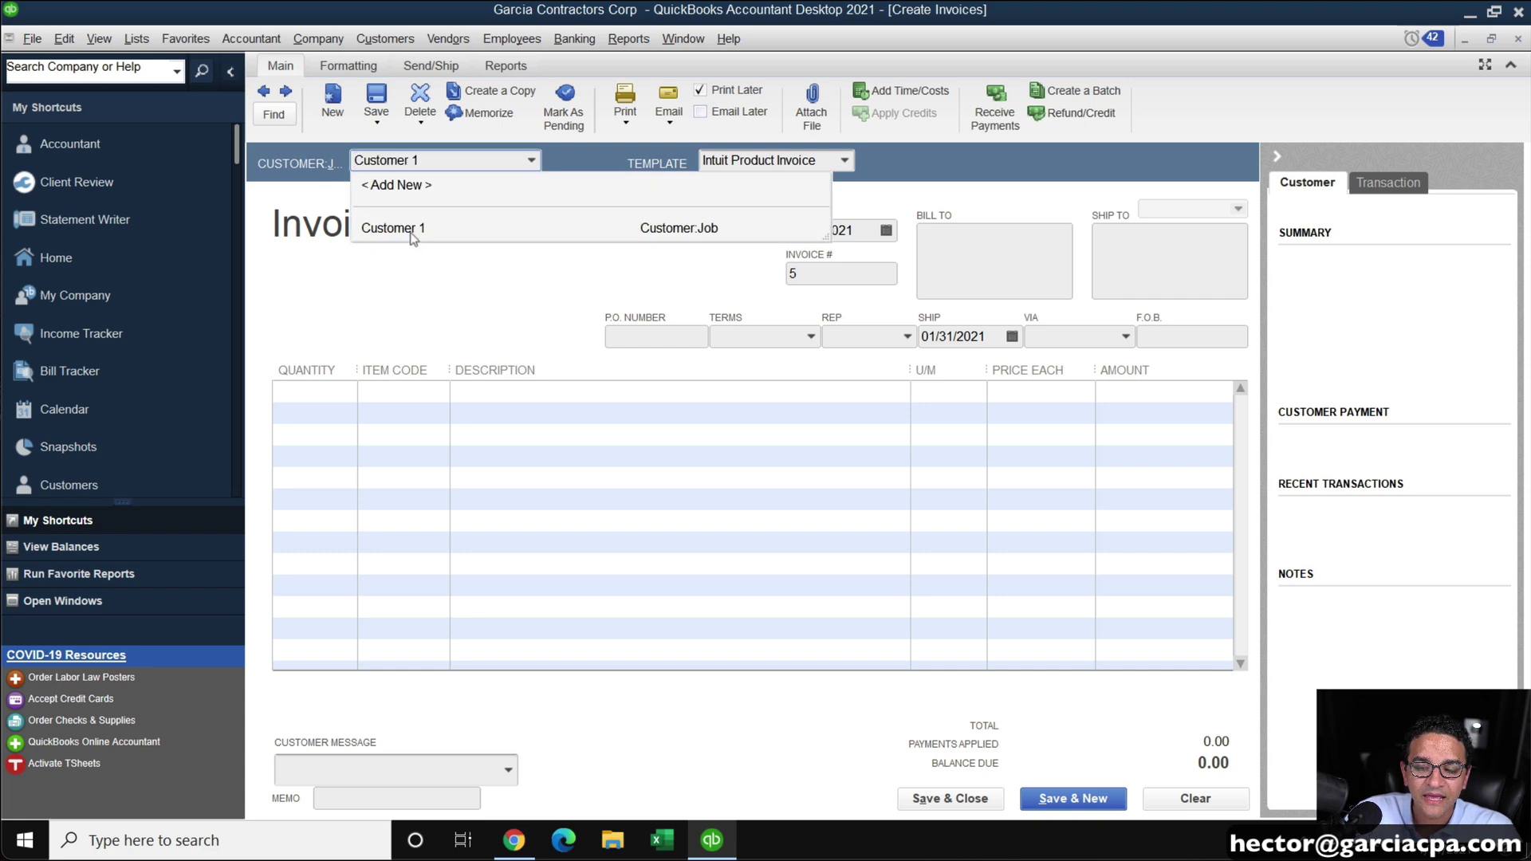
click(395, 393)
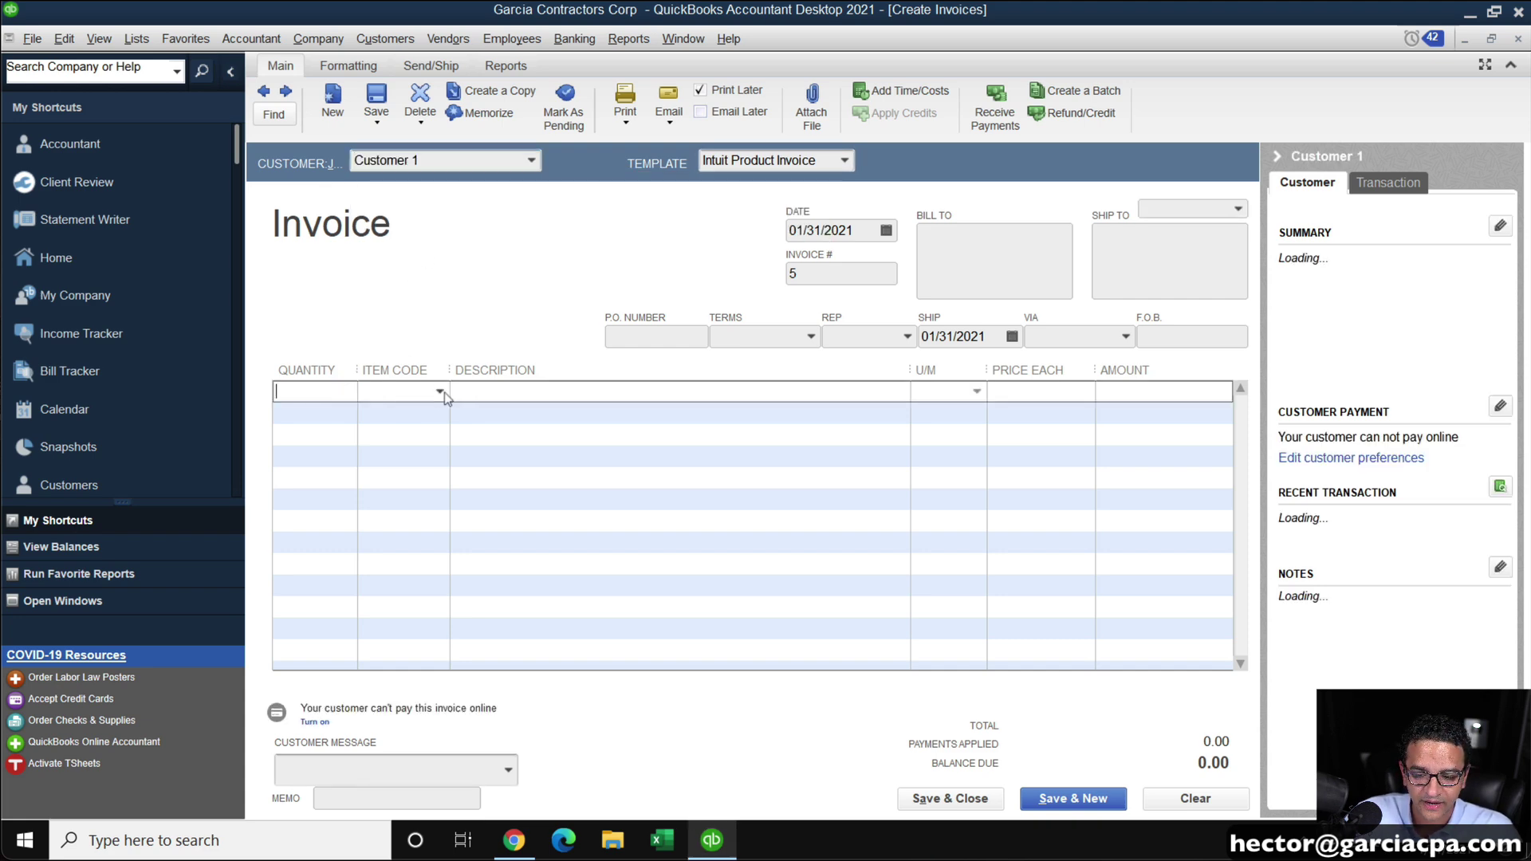
click(440, 391)
text(Wood)
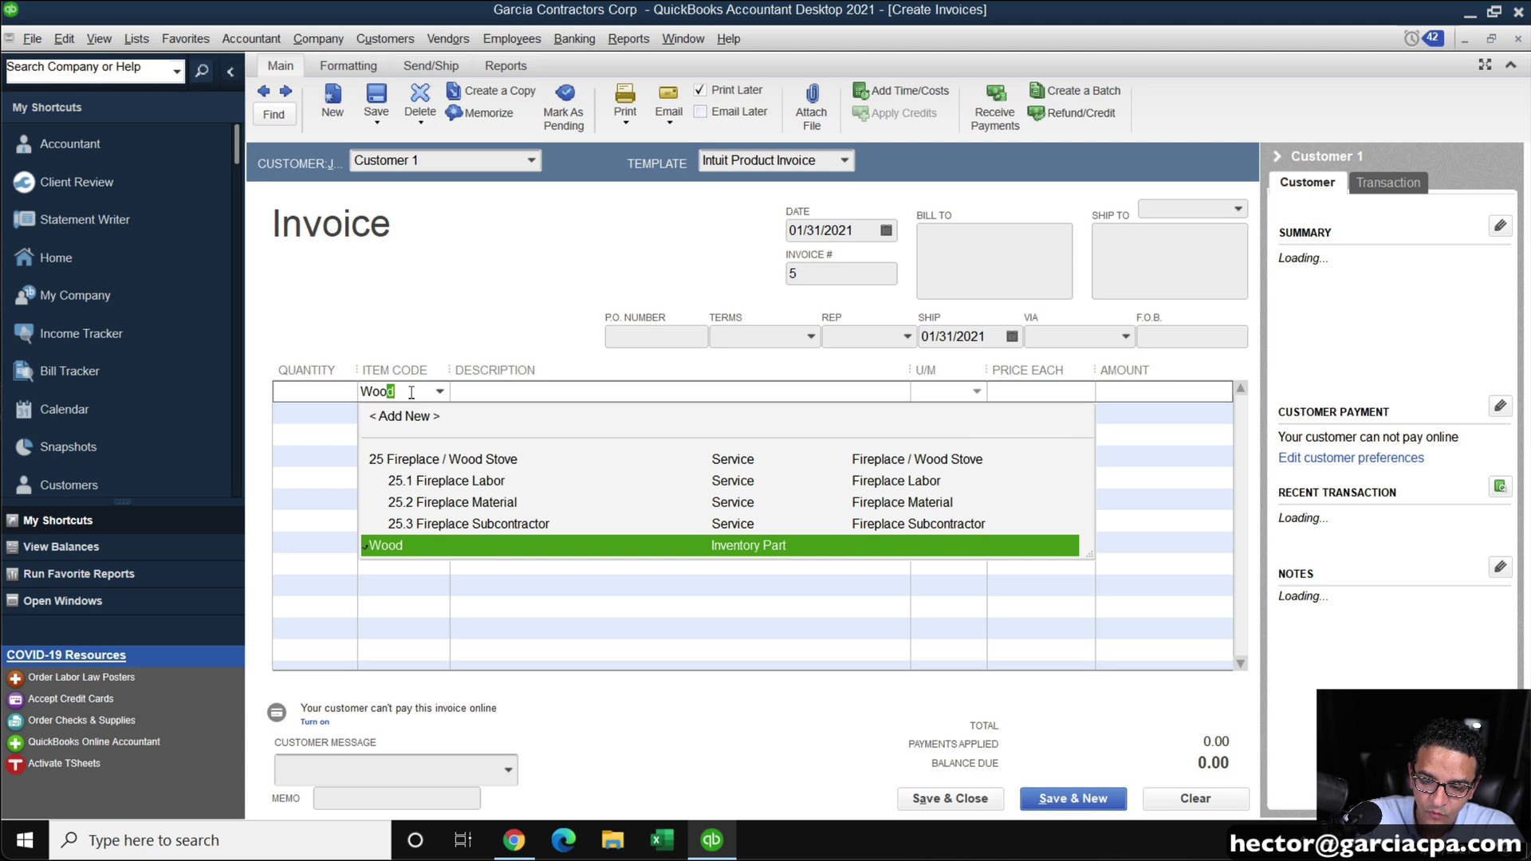
click(304, 391)
text(1)
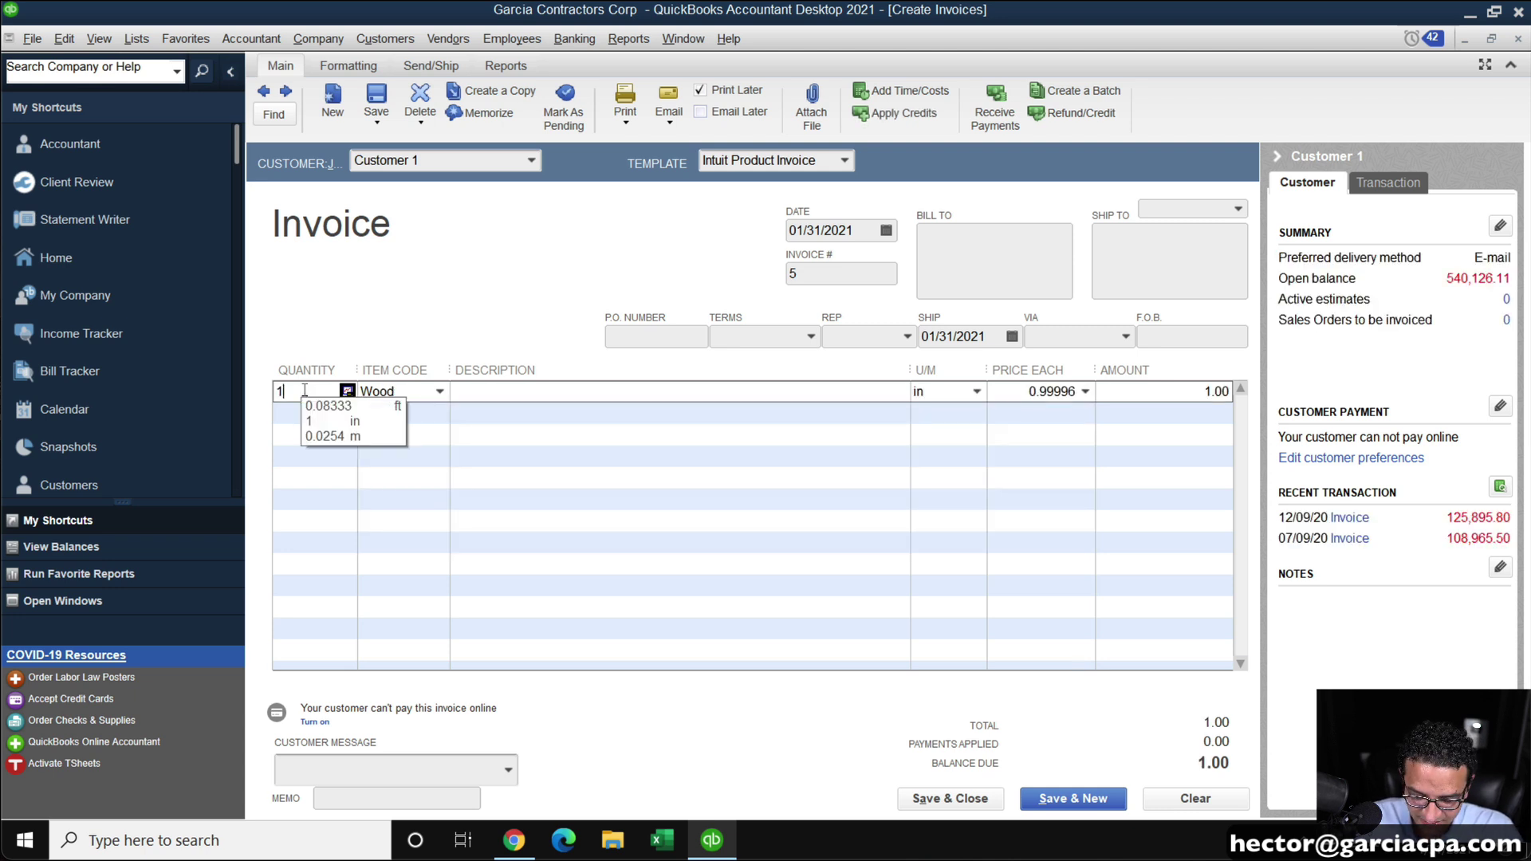
text(7in)
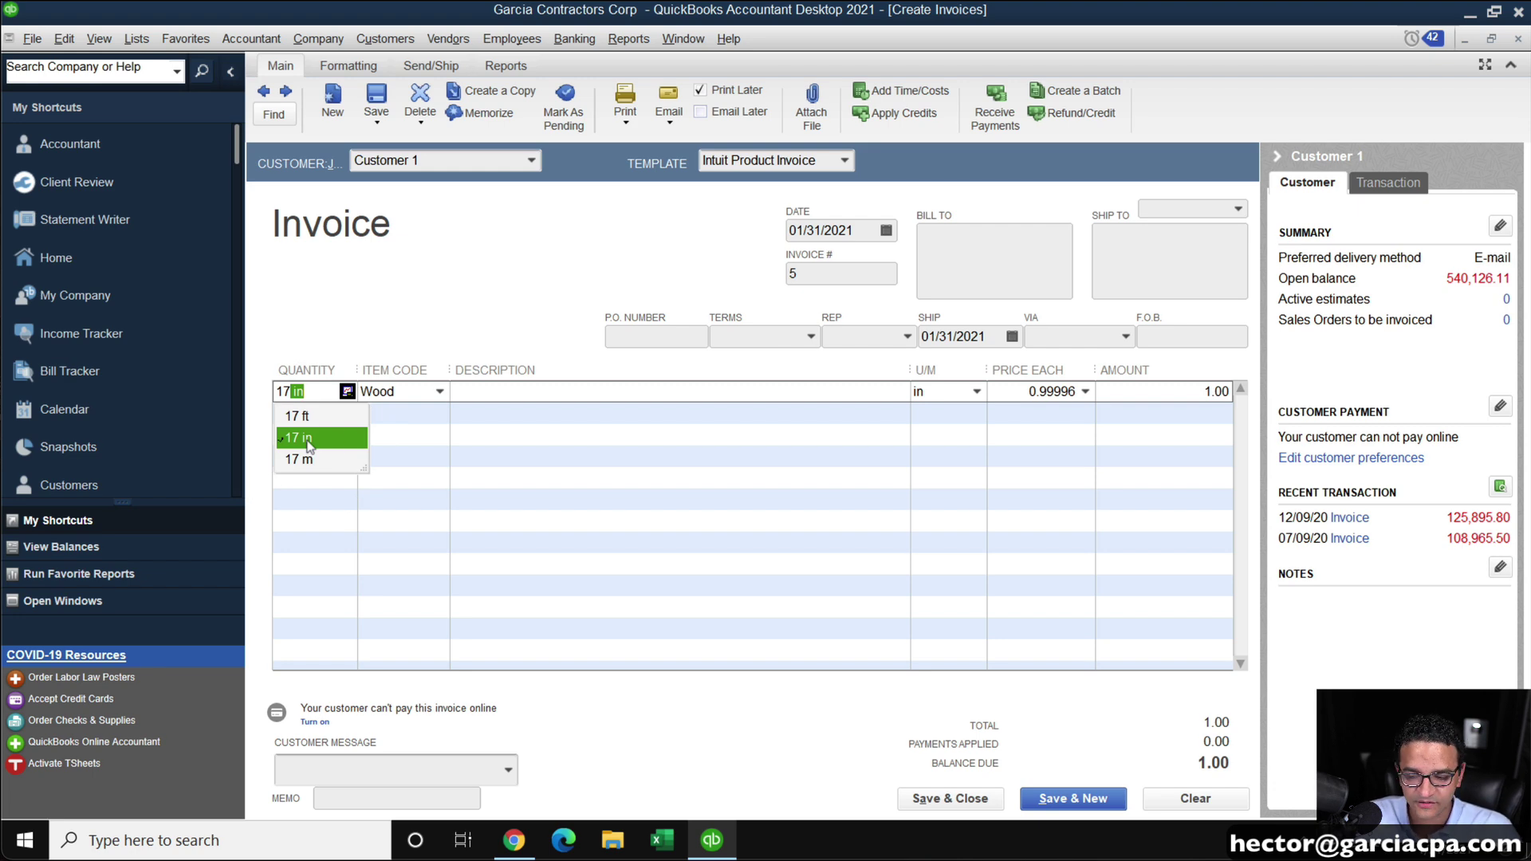
click(309, 443)
Check the price per inch and the amount on the invoice's Wood line
click(1042, 413)
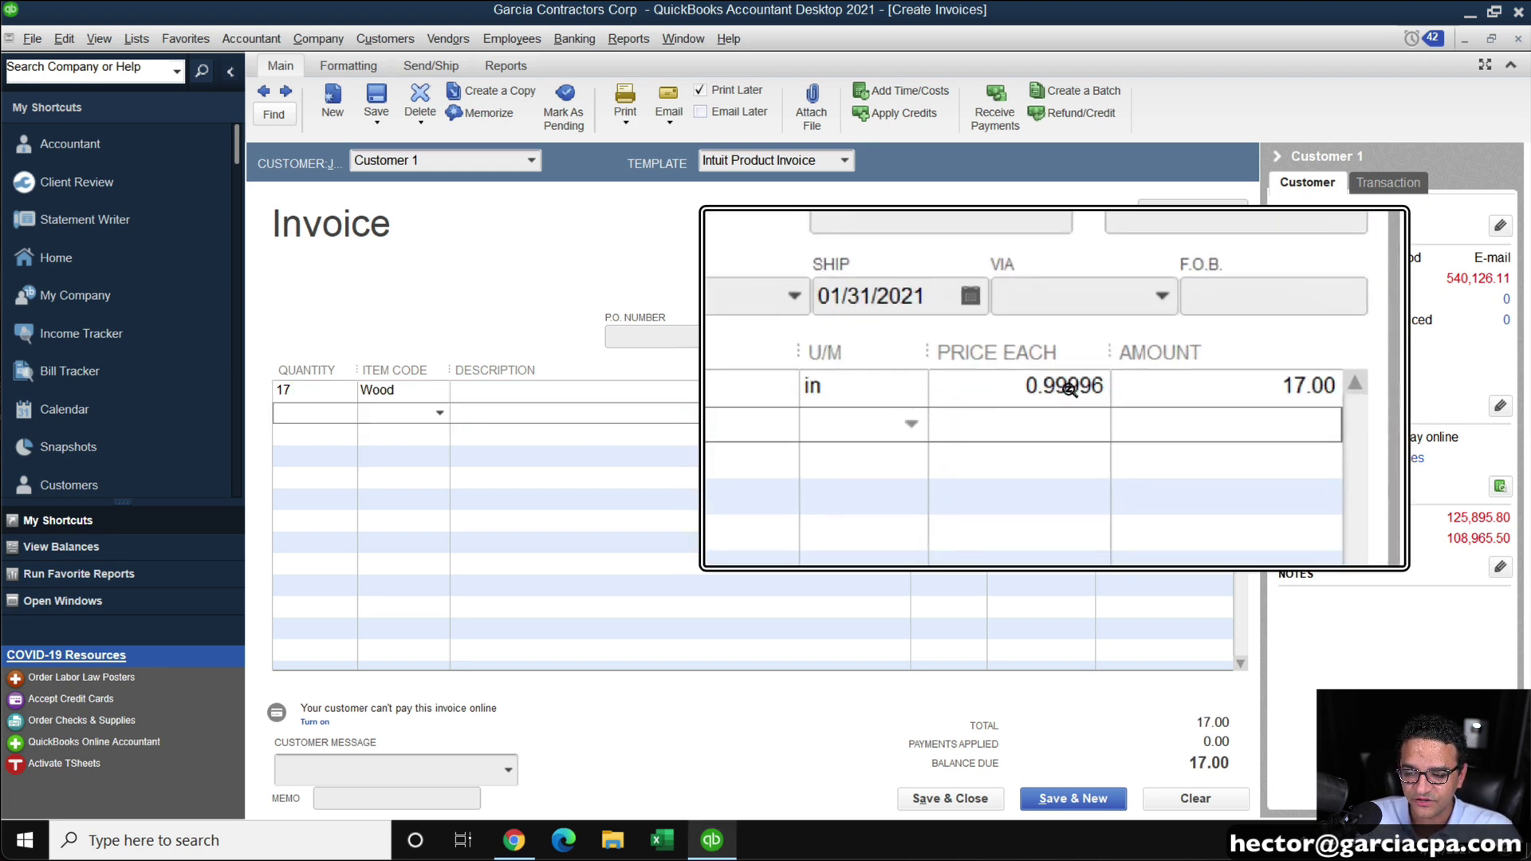
click(1065, 391)
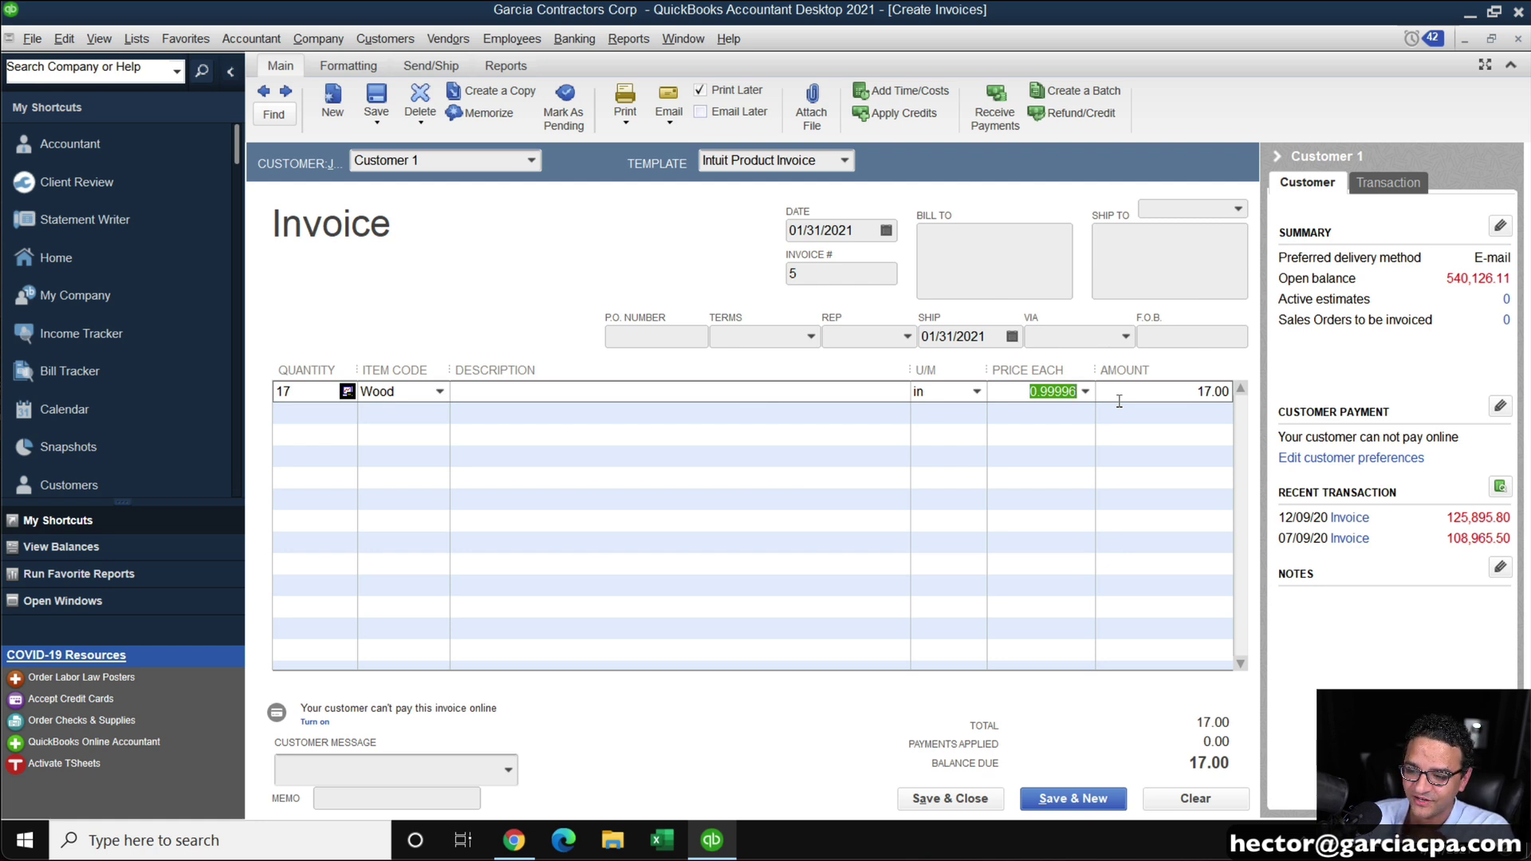
click(1051, 406)
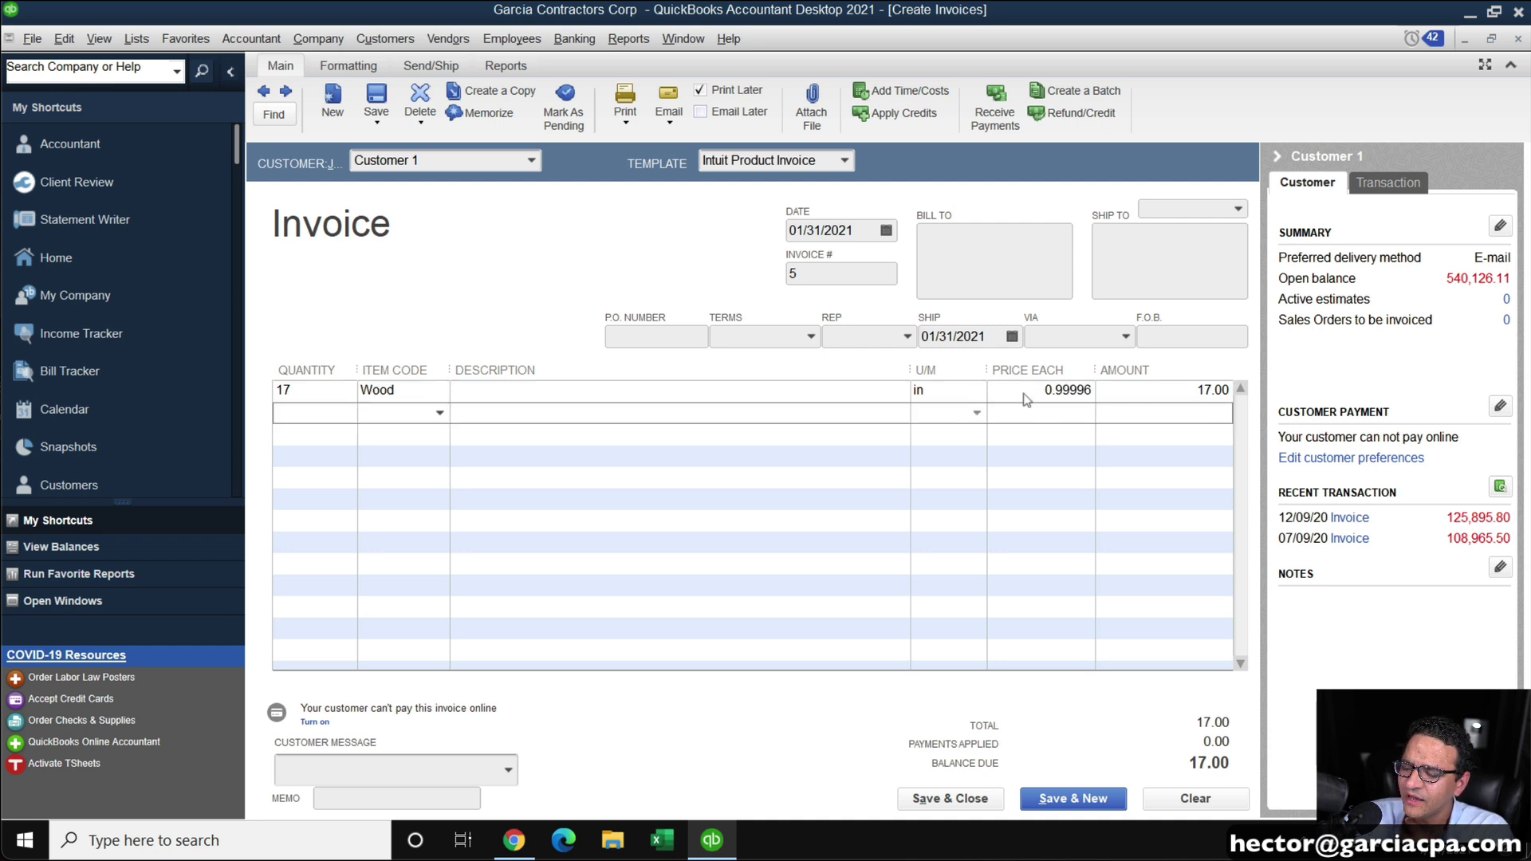
click(1051, 393)
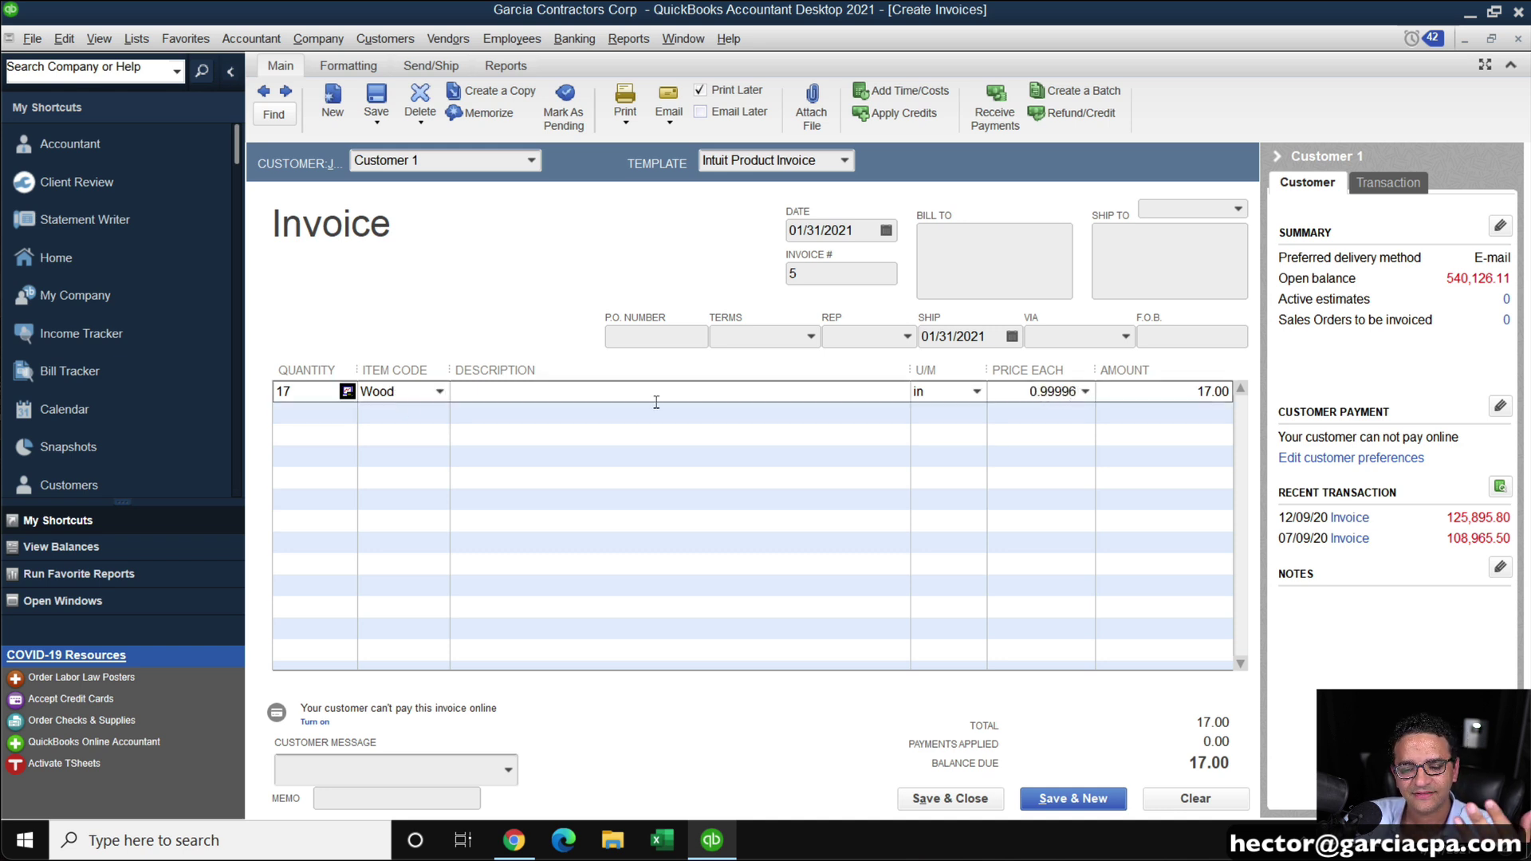
Open the Wood item for editing from the item list and check its sales price
click(383, 392)
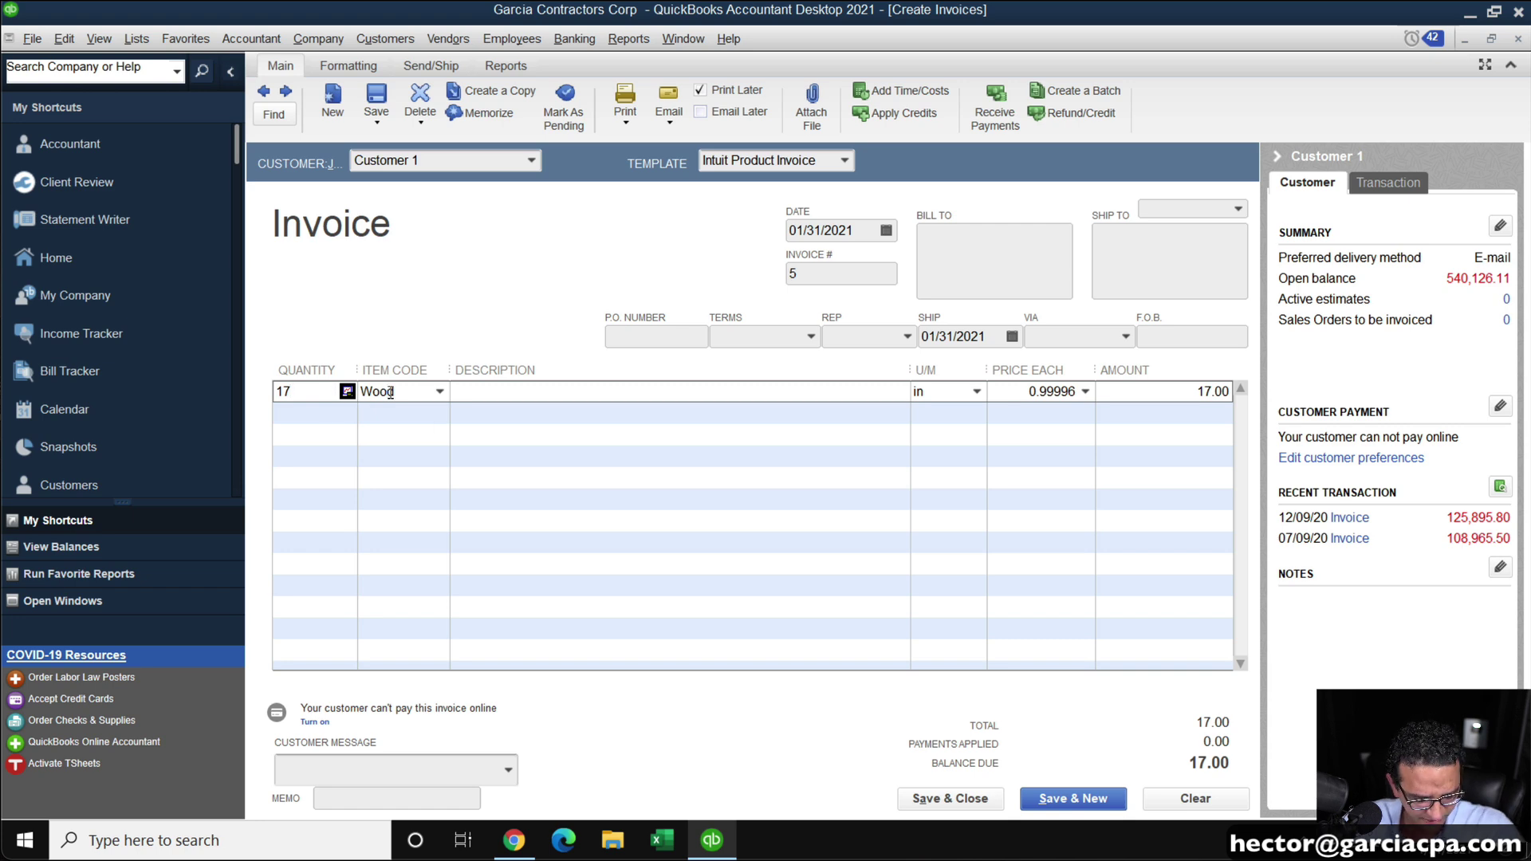
key(ctrl+l)
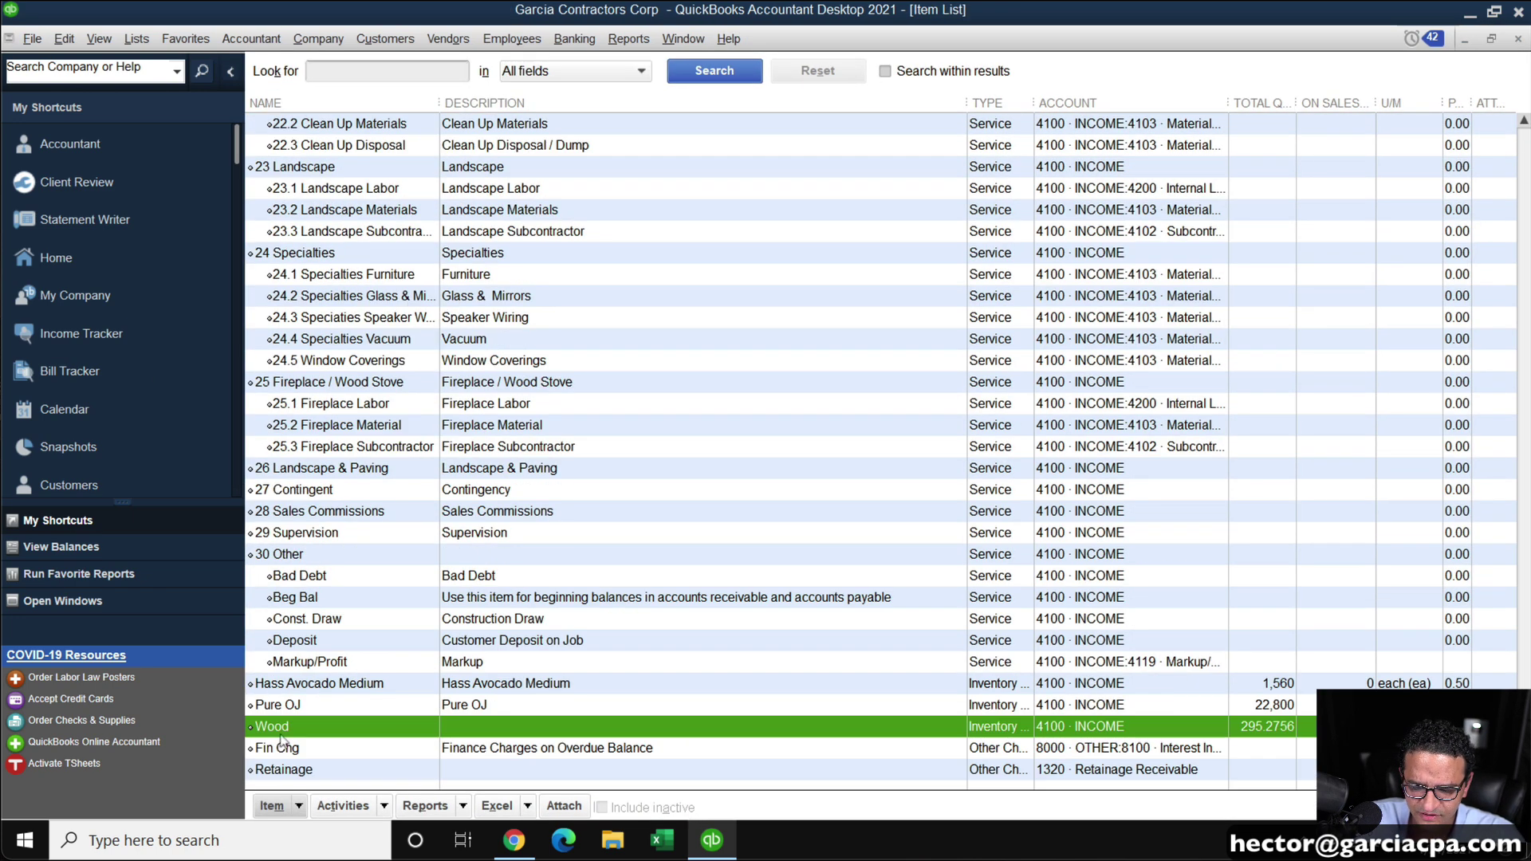
right_click(298, 728)
click(334, 314)
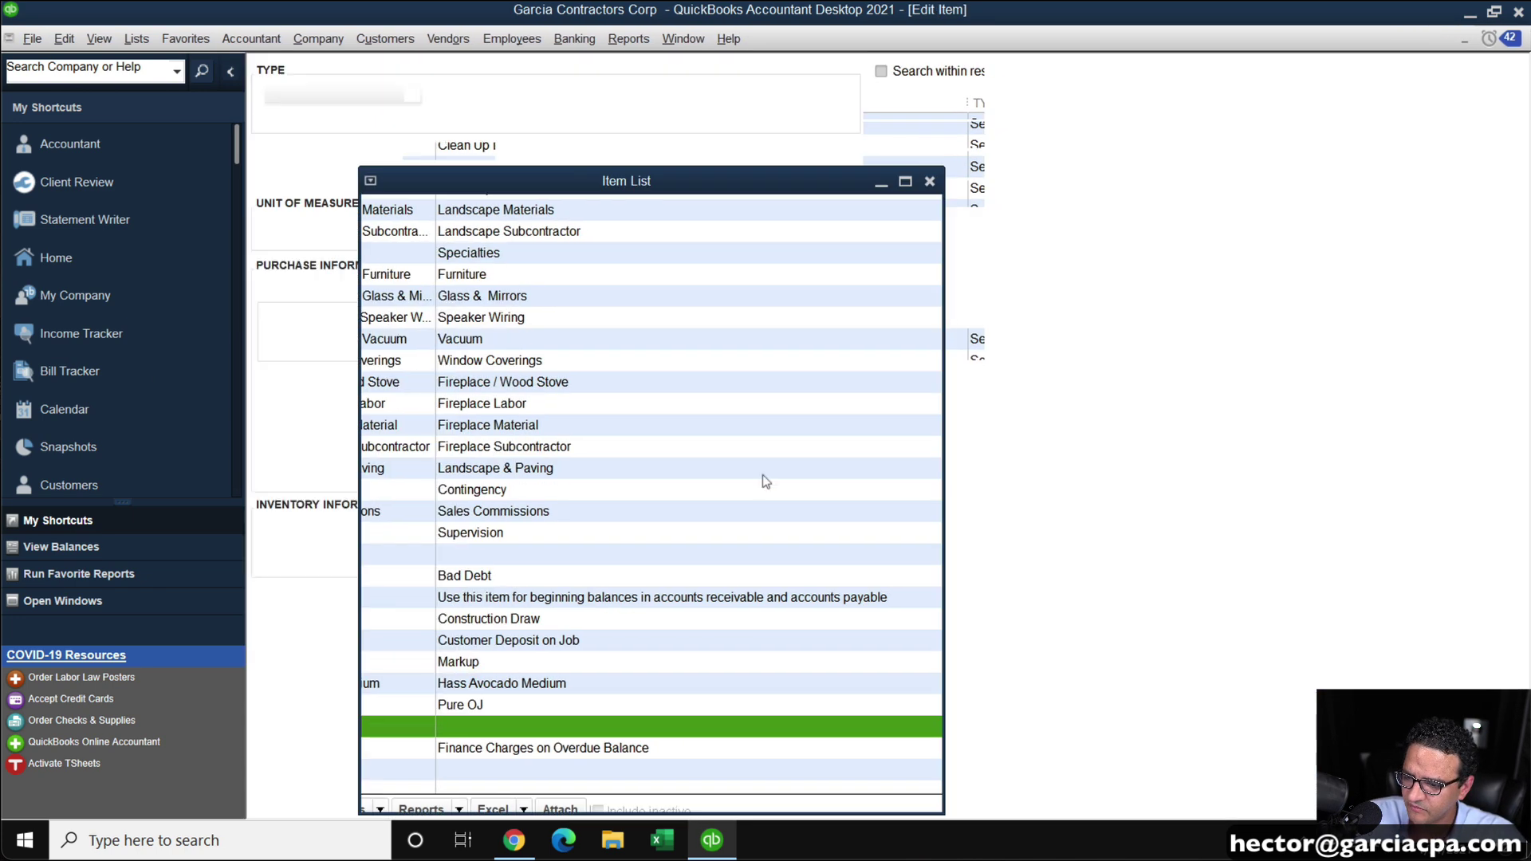
click(718, 373)
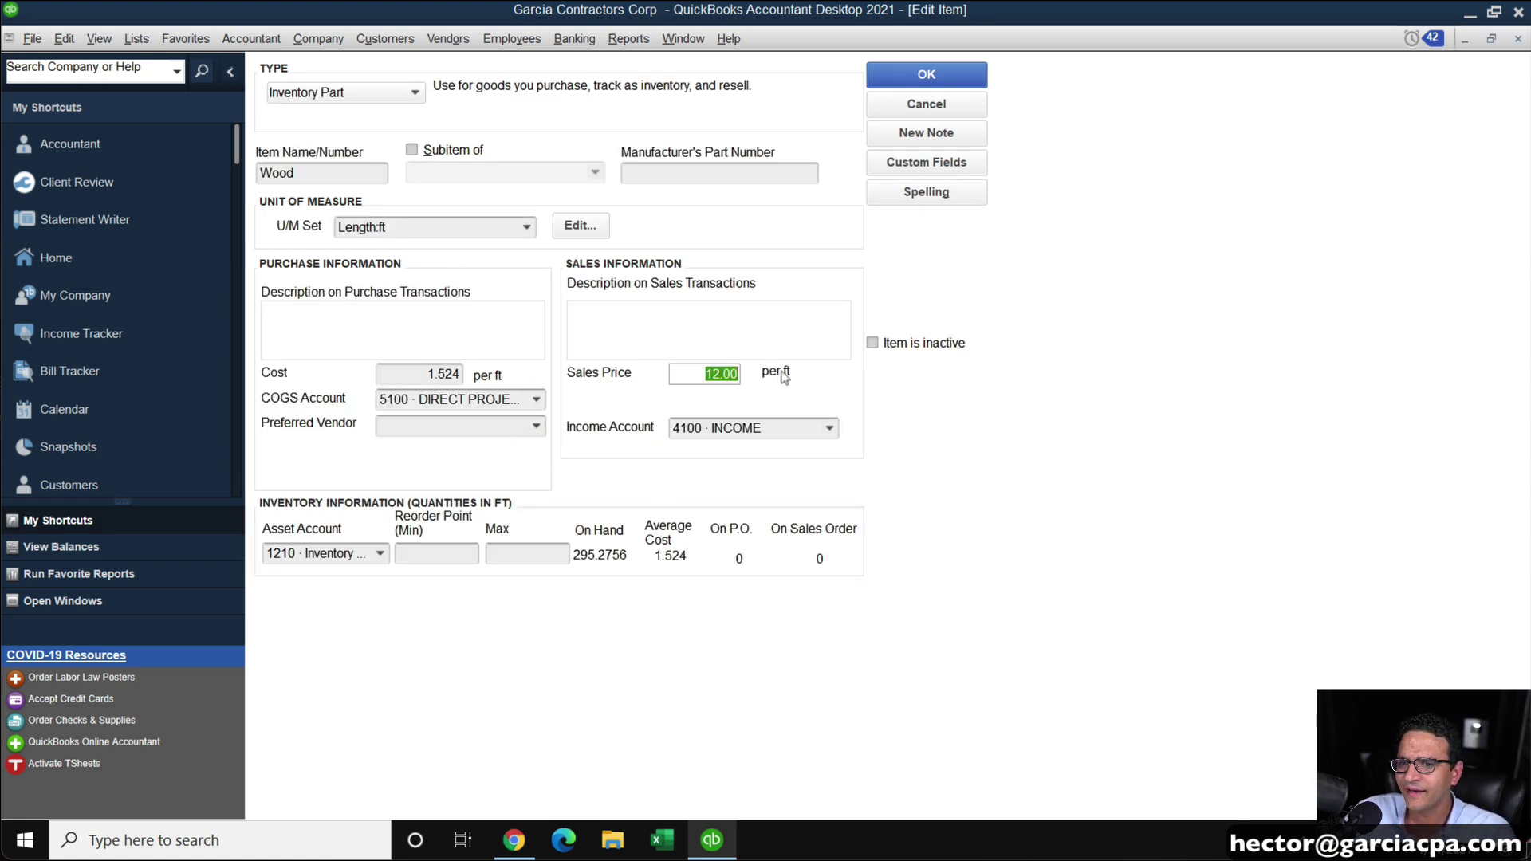
Set the inches factor in the Wood item's Length unit-of-measure set to 0.08334 ft, save the item and return to the invoice
click(591, 228)
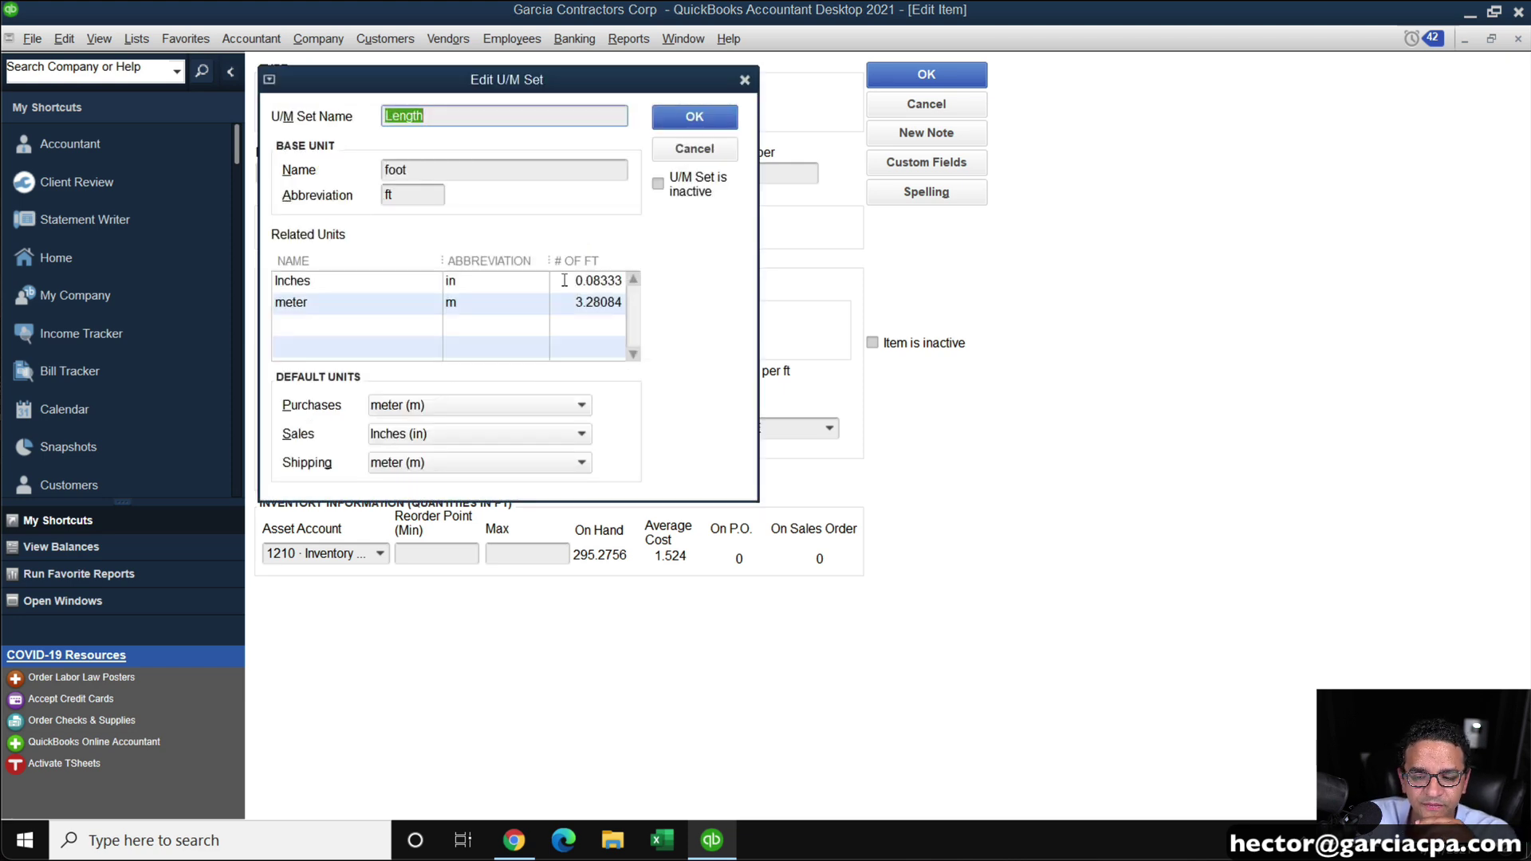
click(565, 281)
click(600, 282)
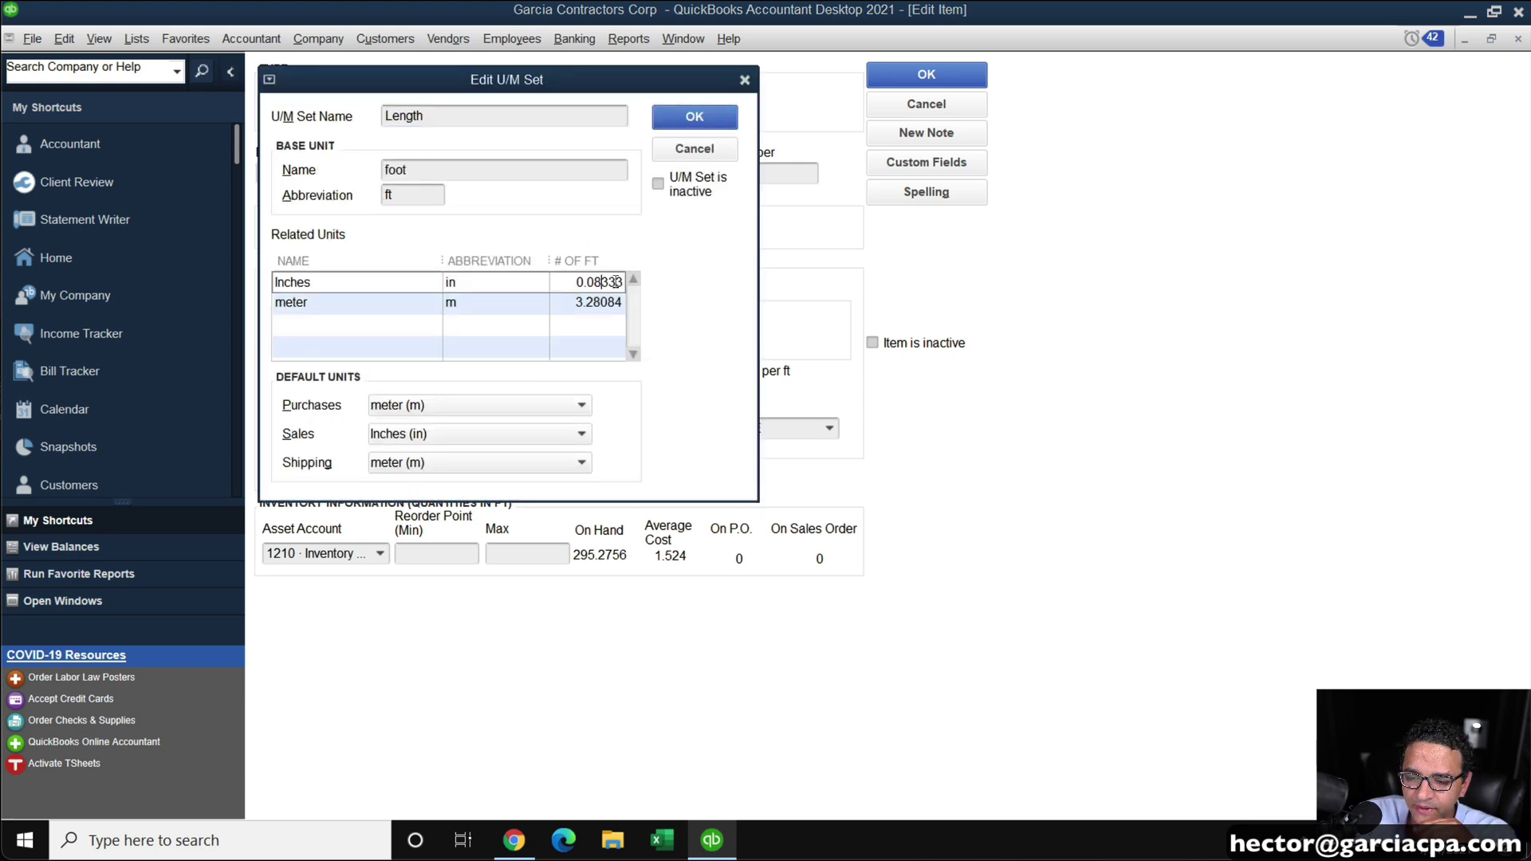
key(BackSpace)
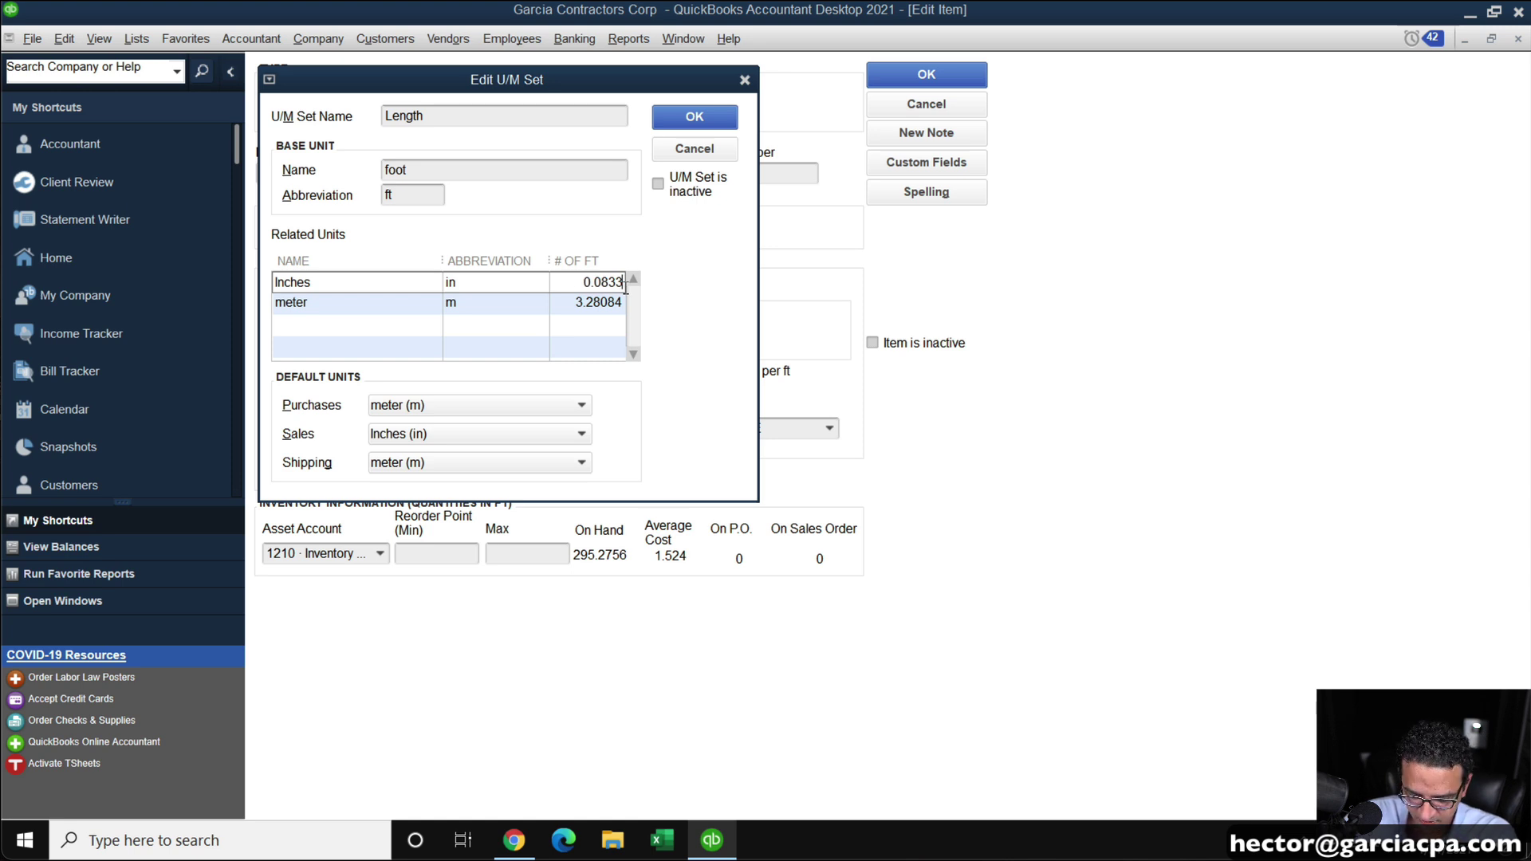
text(4)
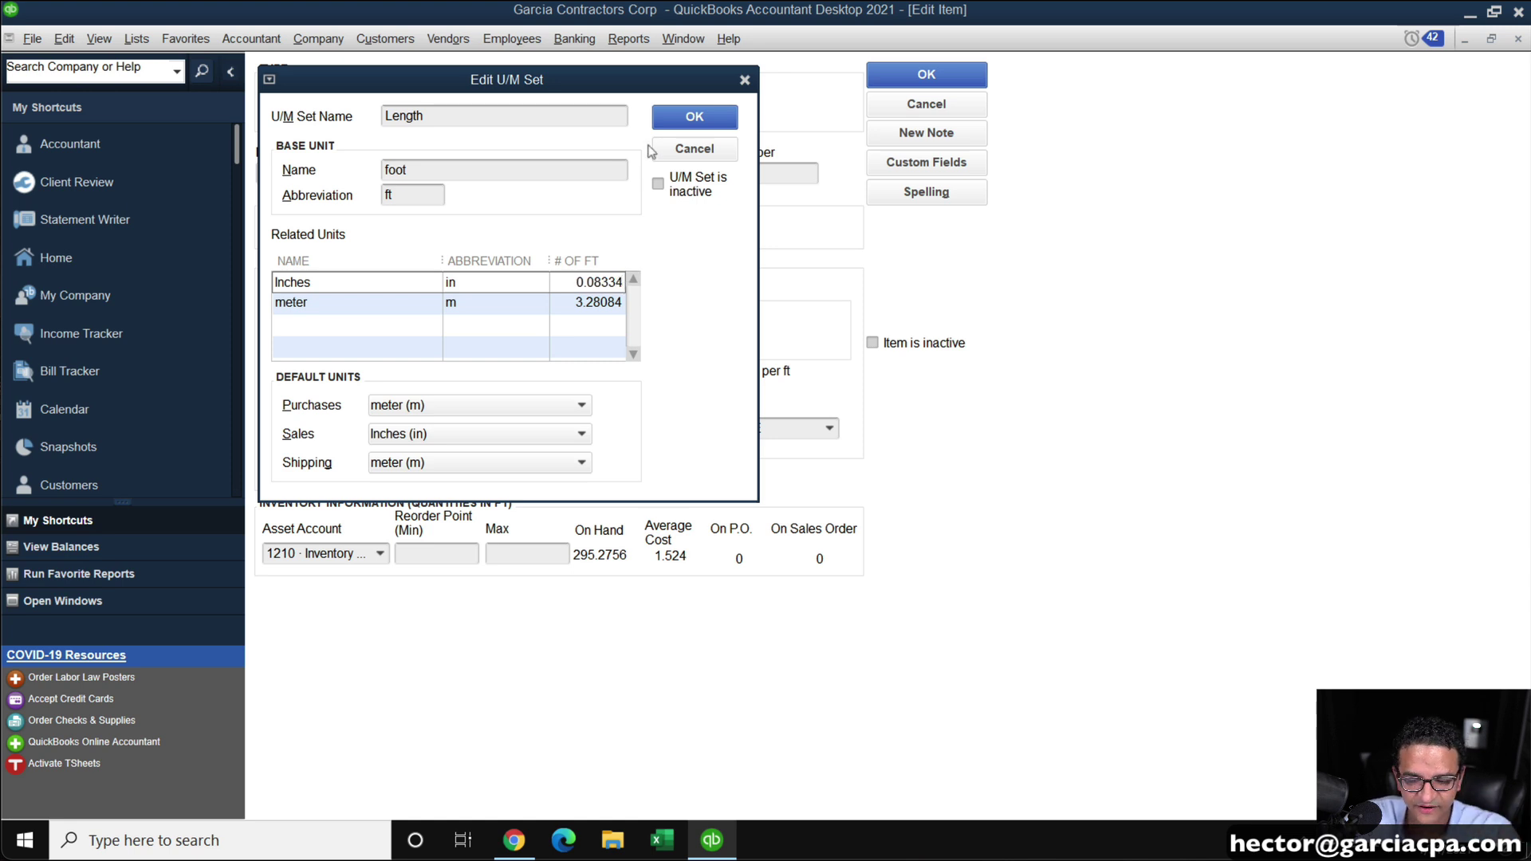
click(709, 126)
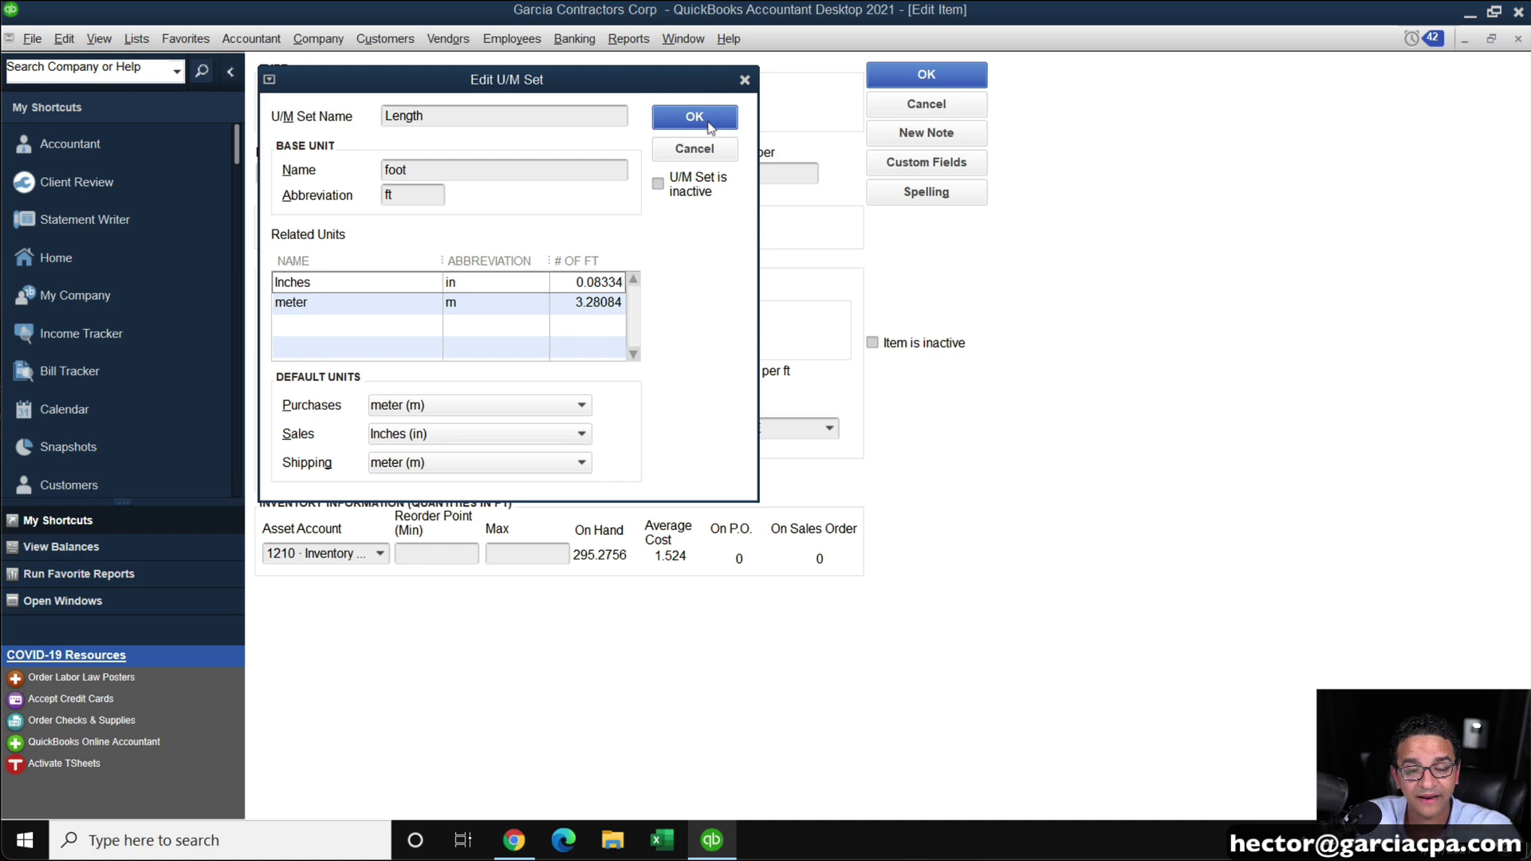
click(728, 370)
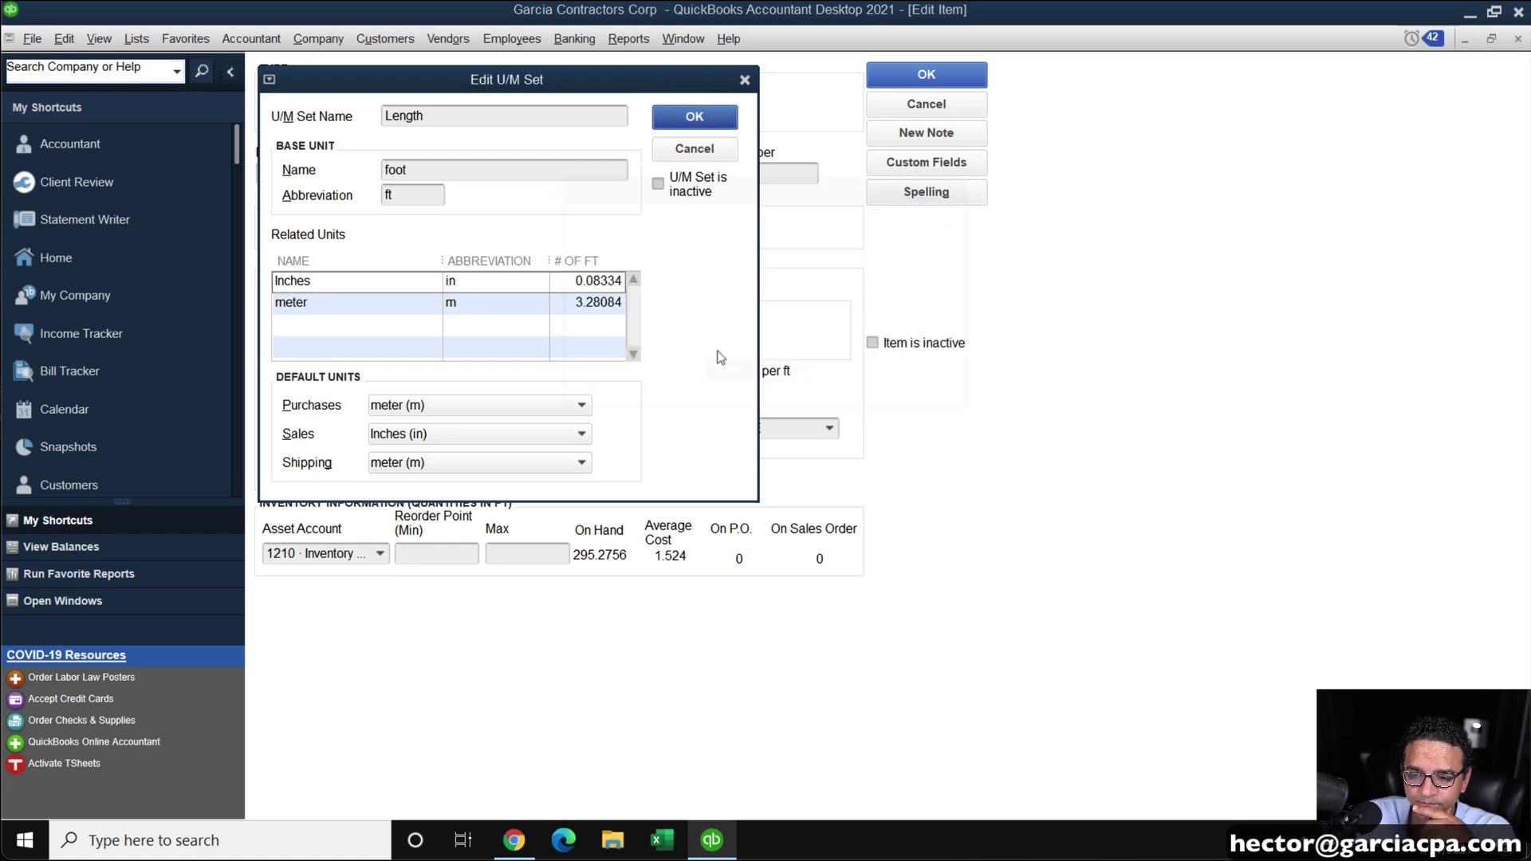
click(695, 115)
click(929, 74)
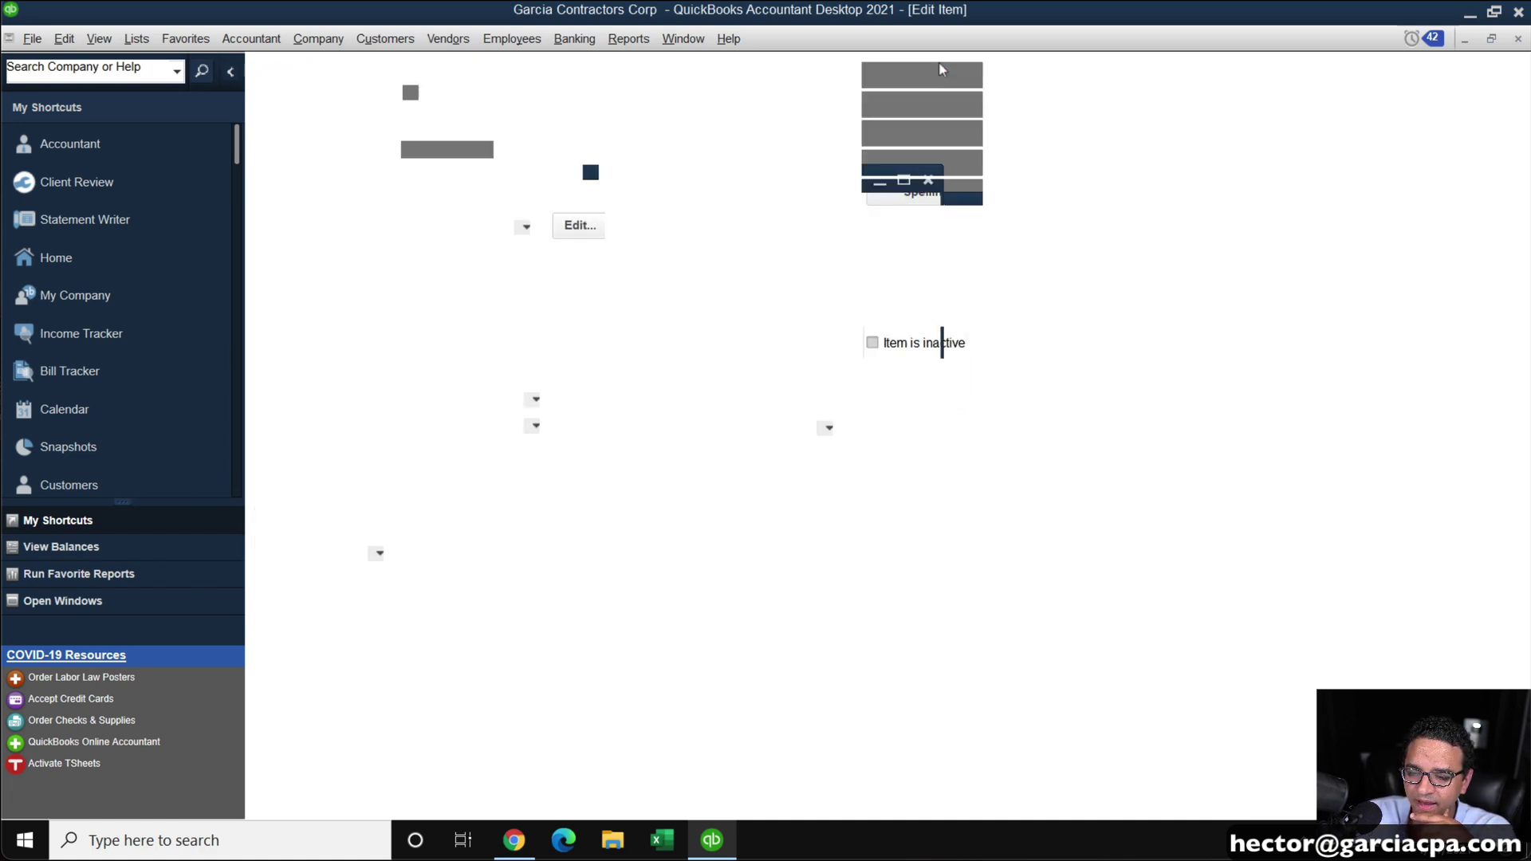
key(Escape)
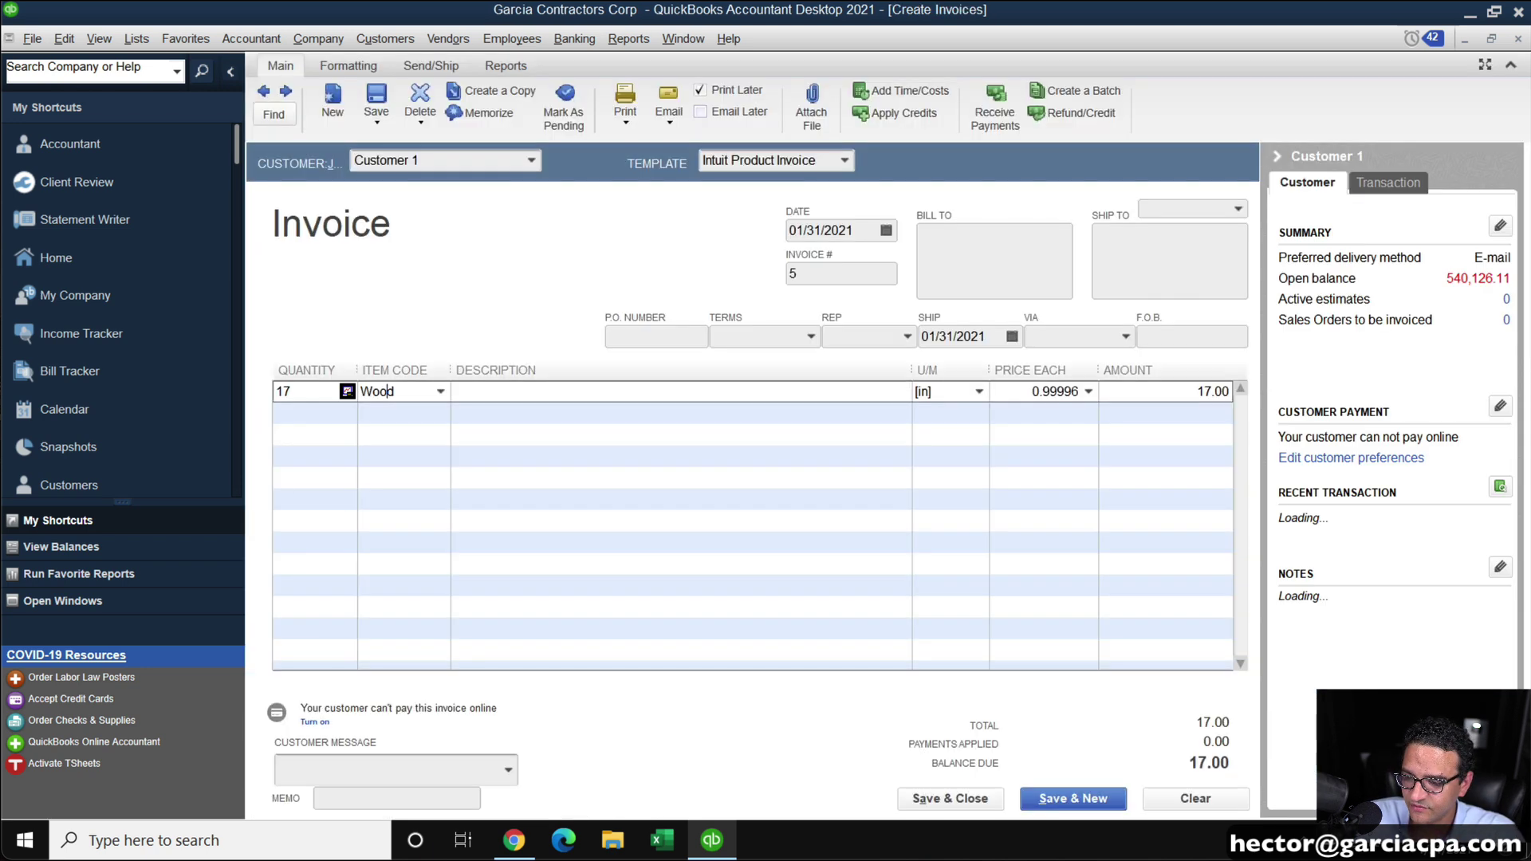
Clear the invoice and re-enter it for Customer 1 with a line for 17 in of Wood
click(1188, 798)
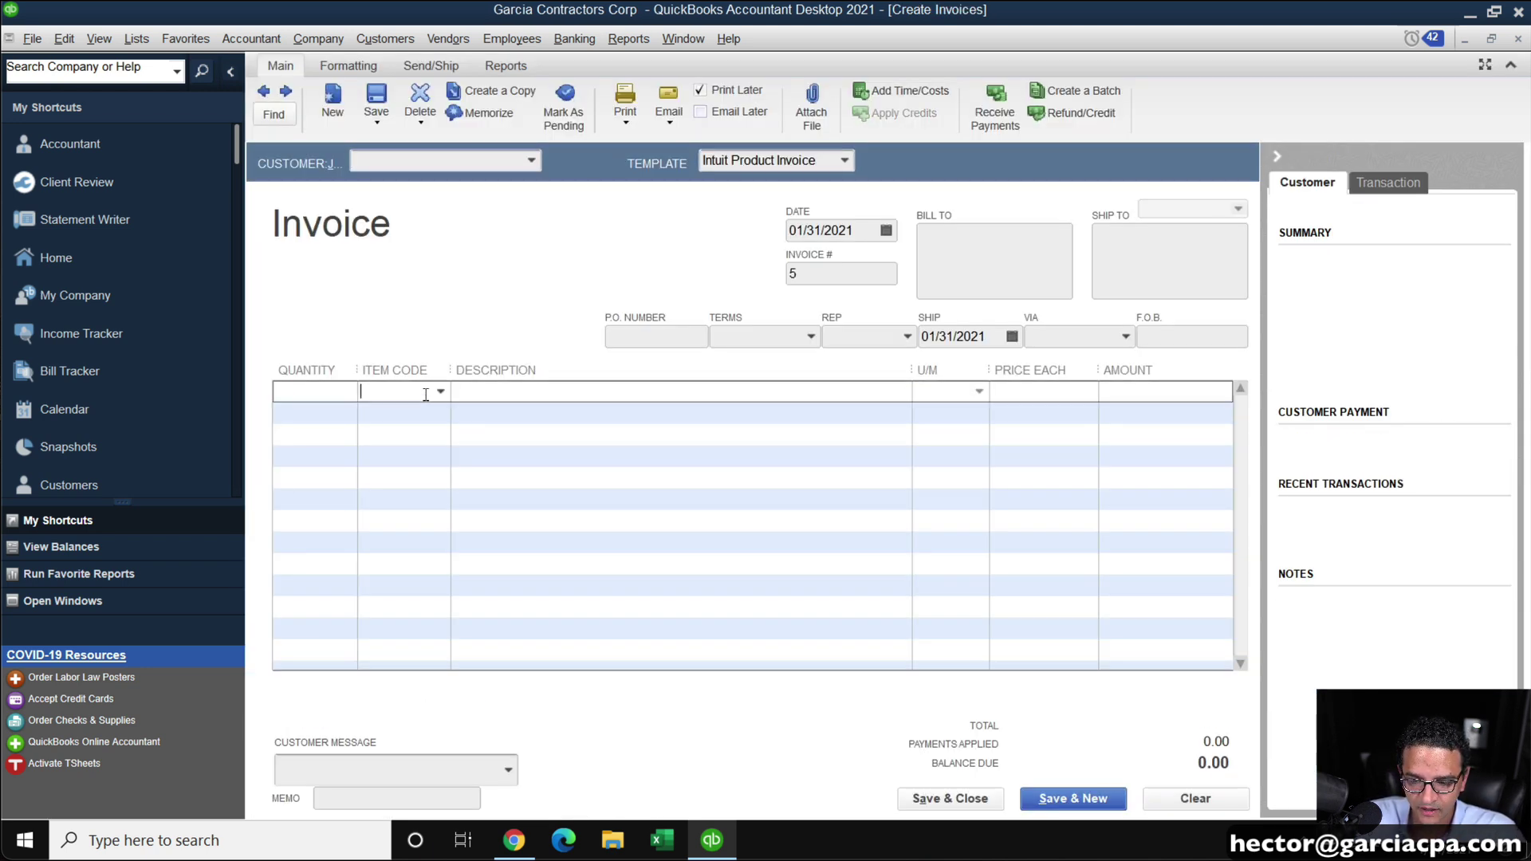
click(531, 161)
click(394, 229)
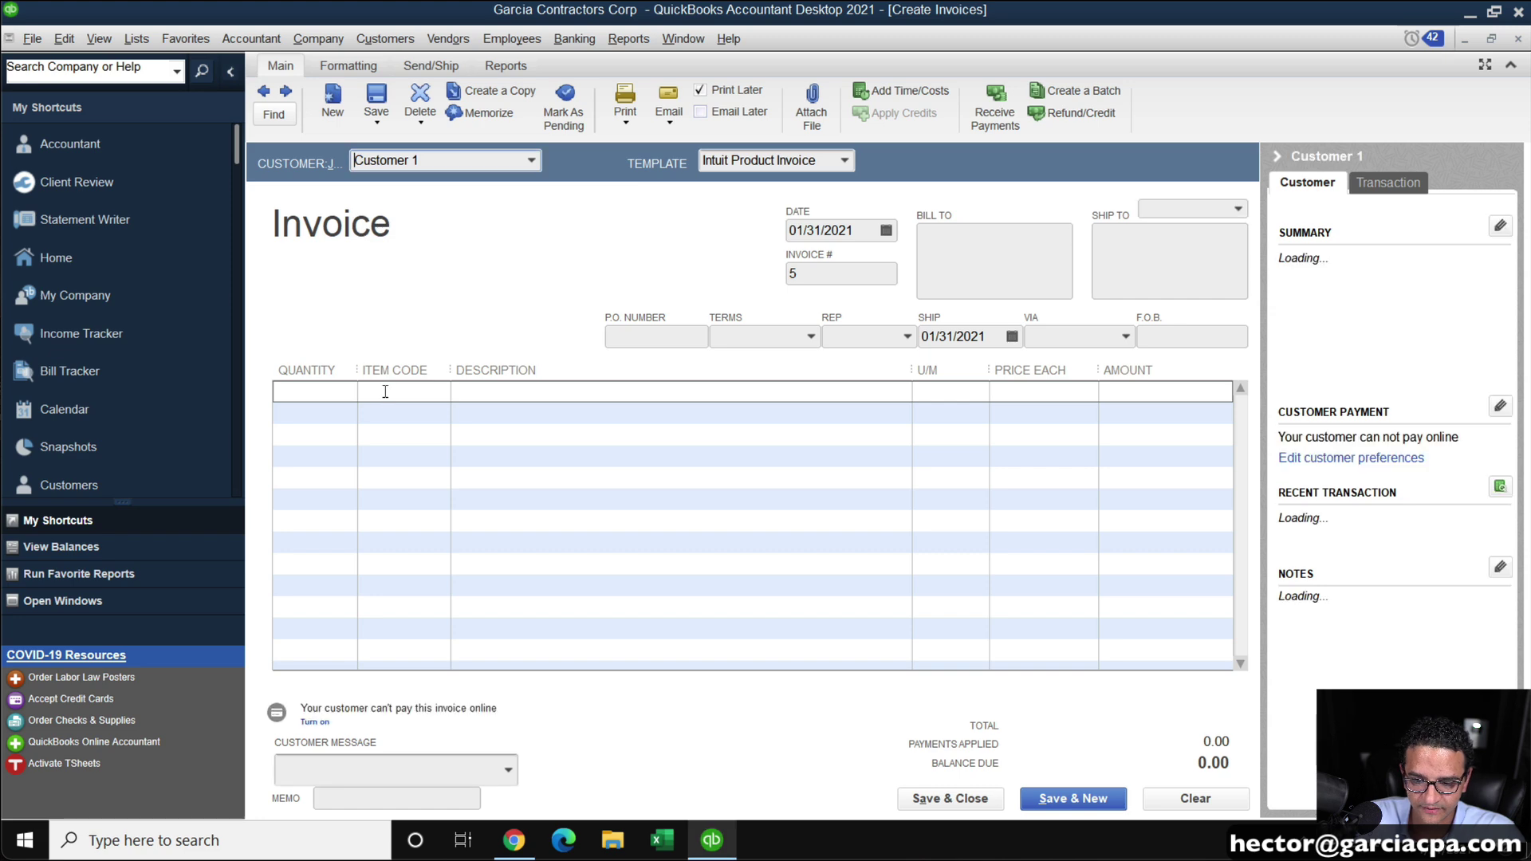
text(Wood)
key(Tab)
click(311, 398)
text(17)
key(Tab)
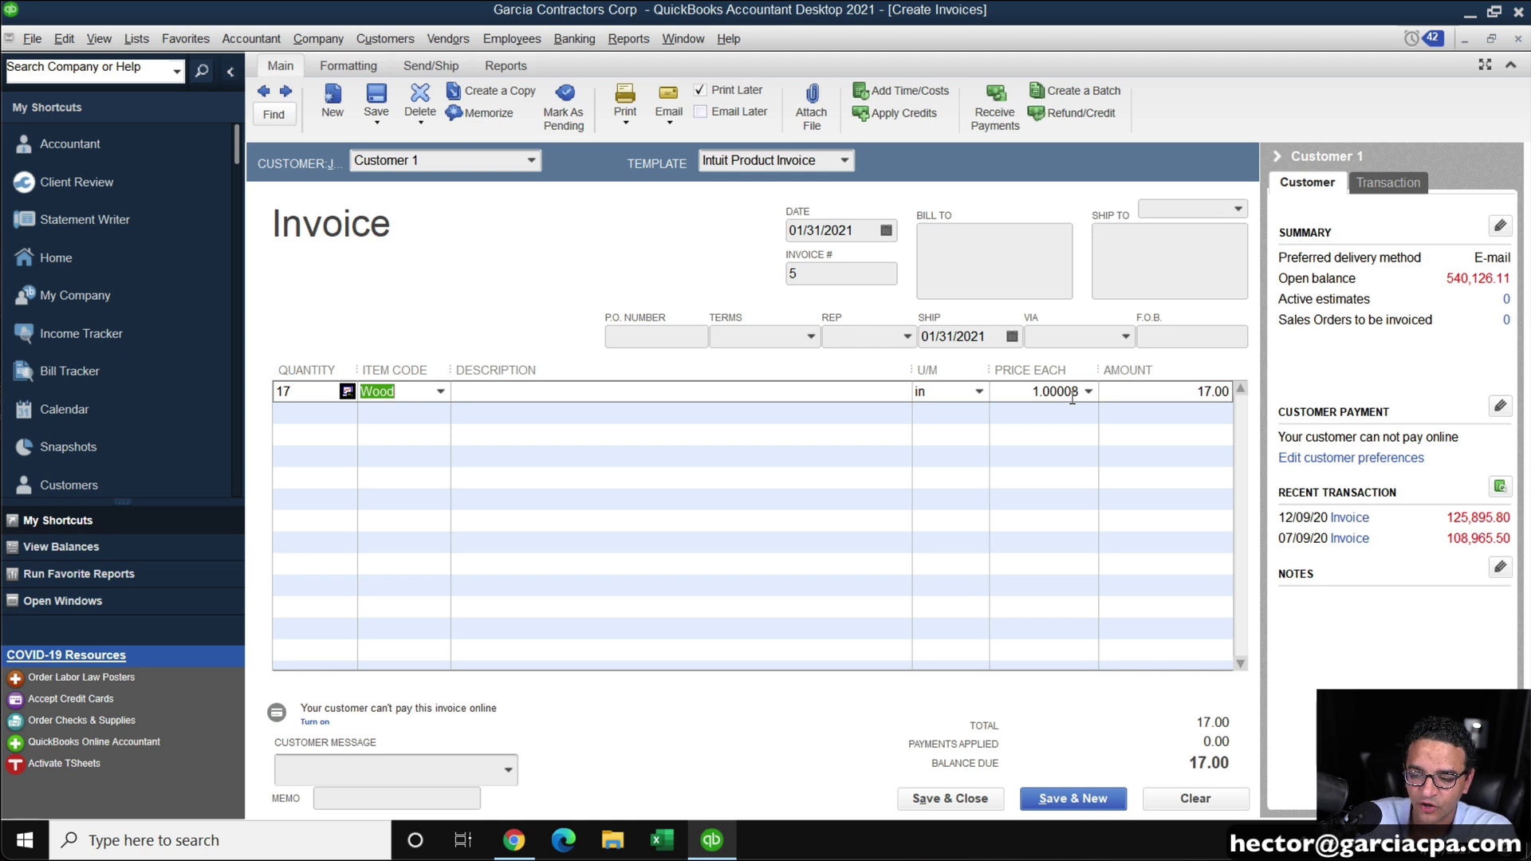
Set the price each on the invoice's Wood line to 1.00
click(1037, 391)
click(1191, 392)
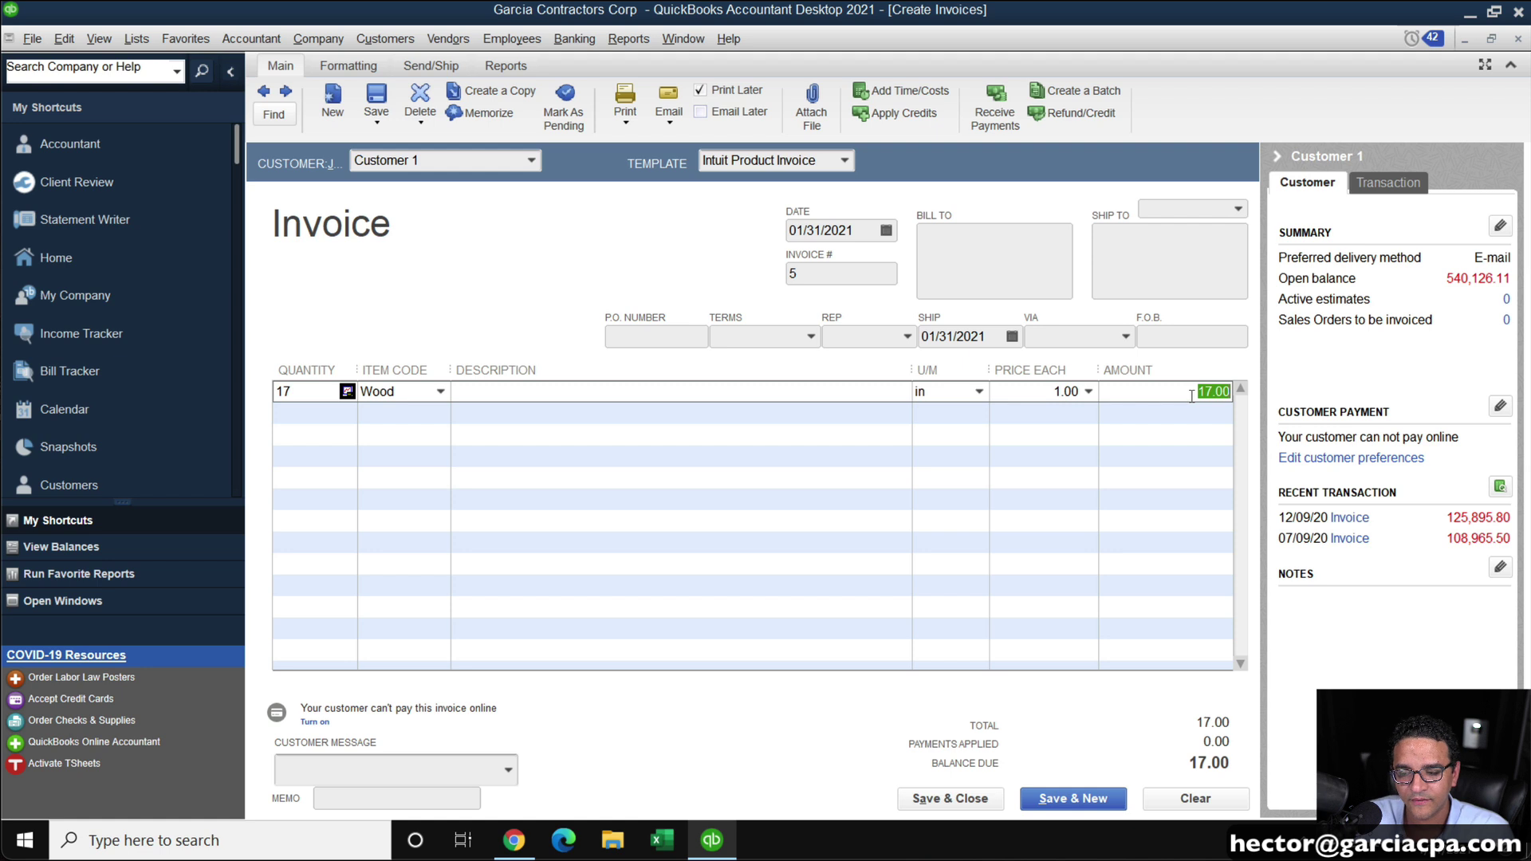
Turn off future display of the Price Levels message and view the price choices for the Wood line without picking one
click(1037, 392)
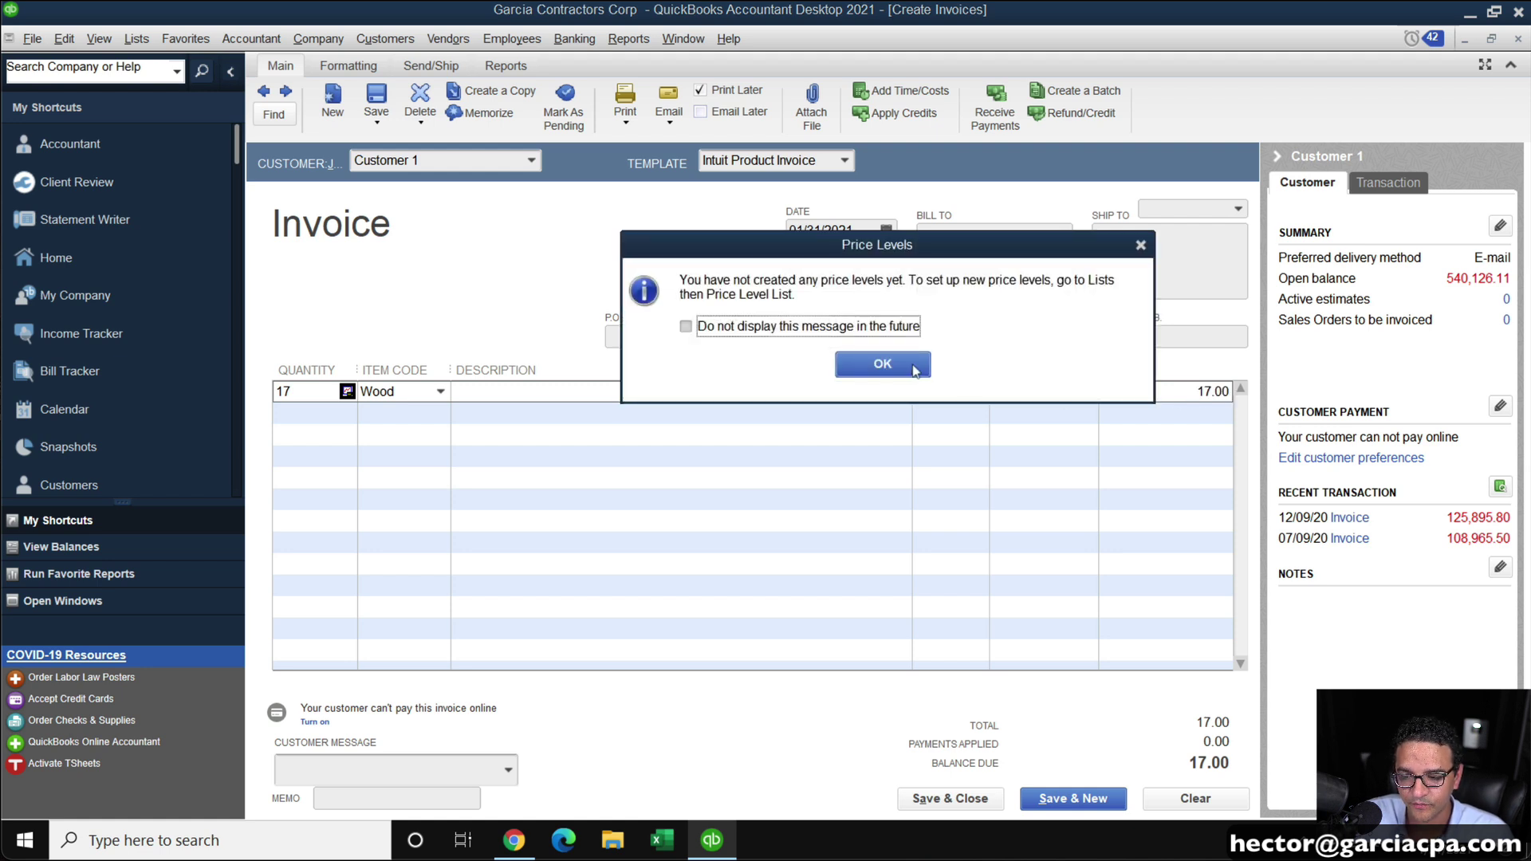
key(Return)
click(1090, 392)
click(802, 327)
click(856, 360)
click(1090, 391)
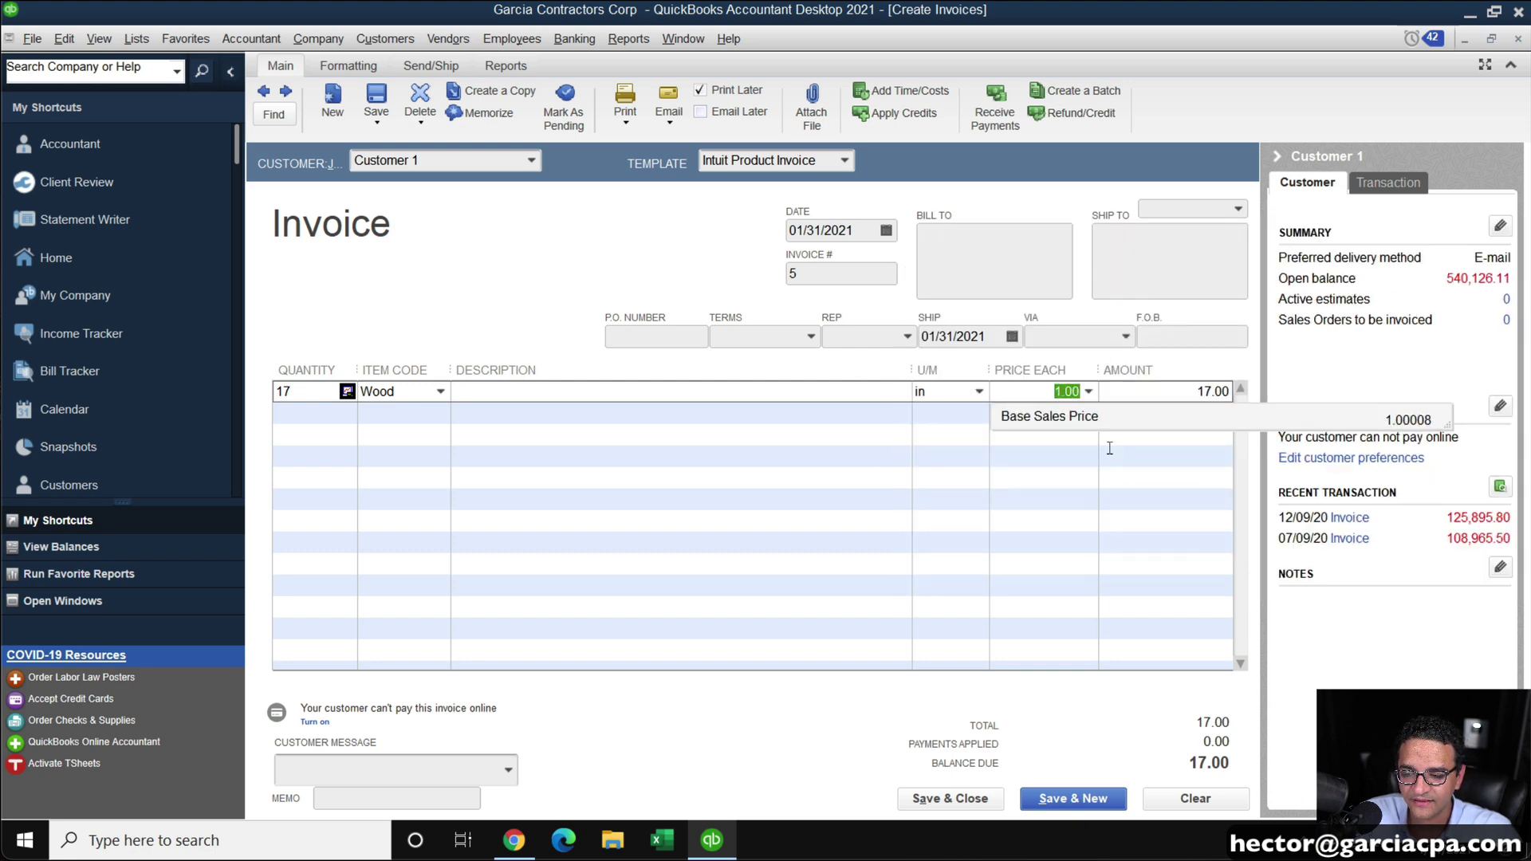
click(1082, 443)
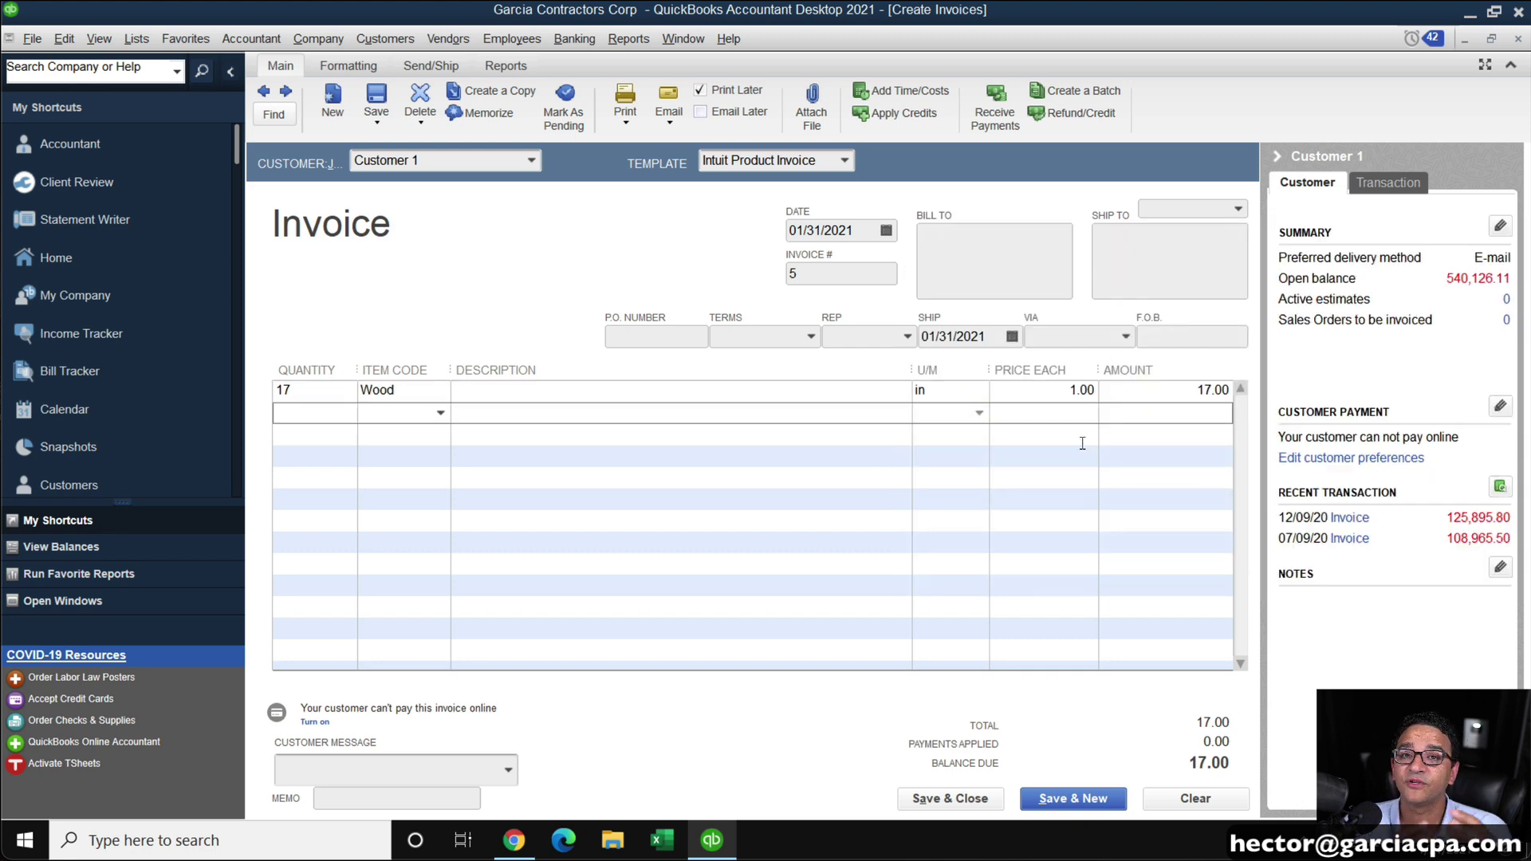